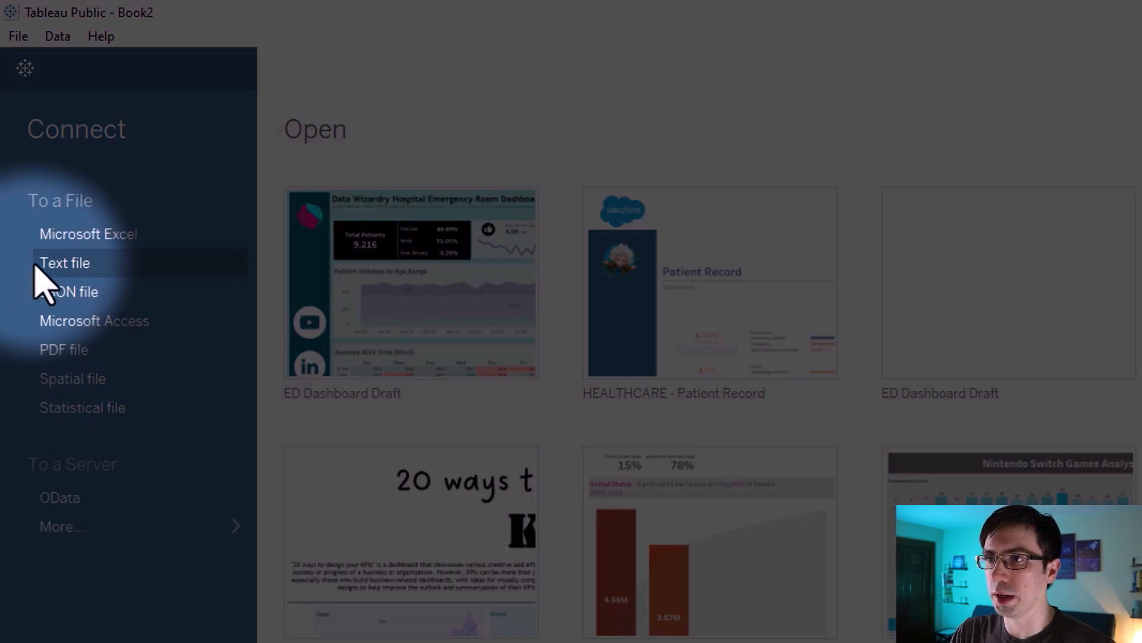
# - Connect to the text file Hospital ER (1).csv in the Downloads folder
pyautogui.click(37, 224)
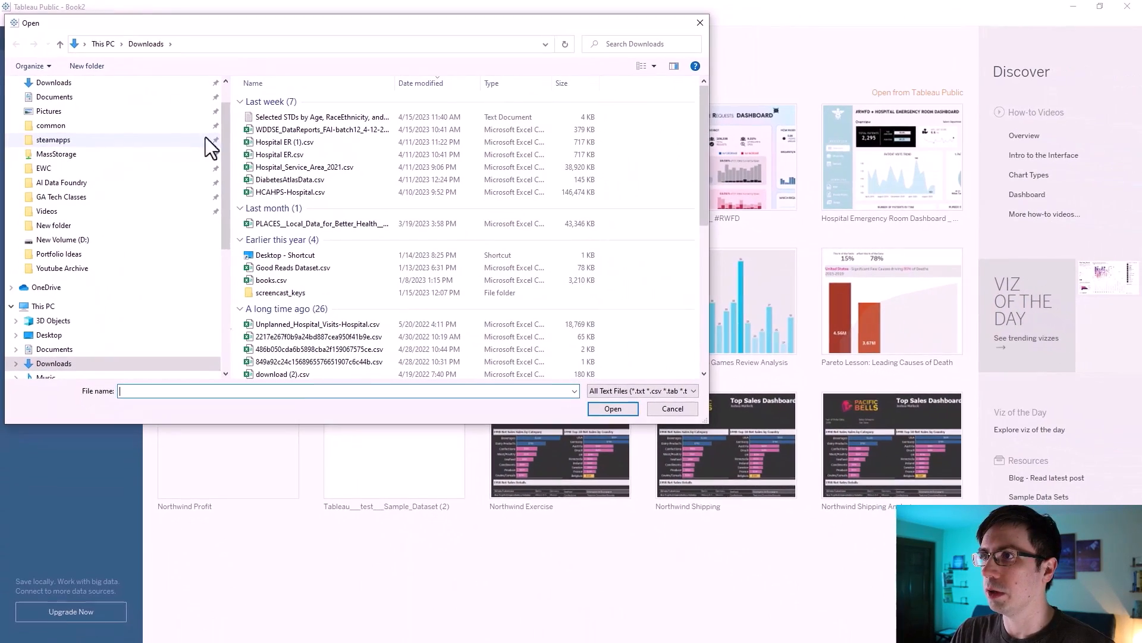
pyautogui.click(276, 142)
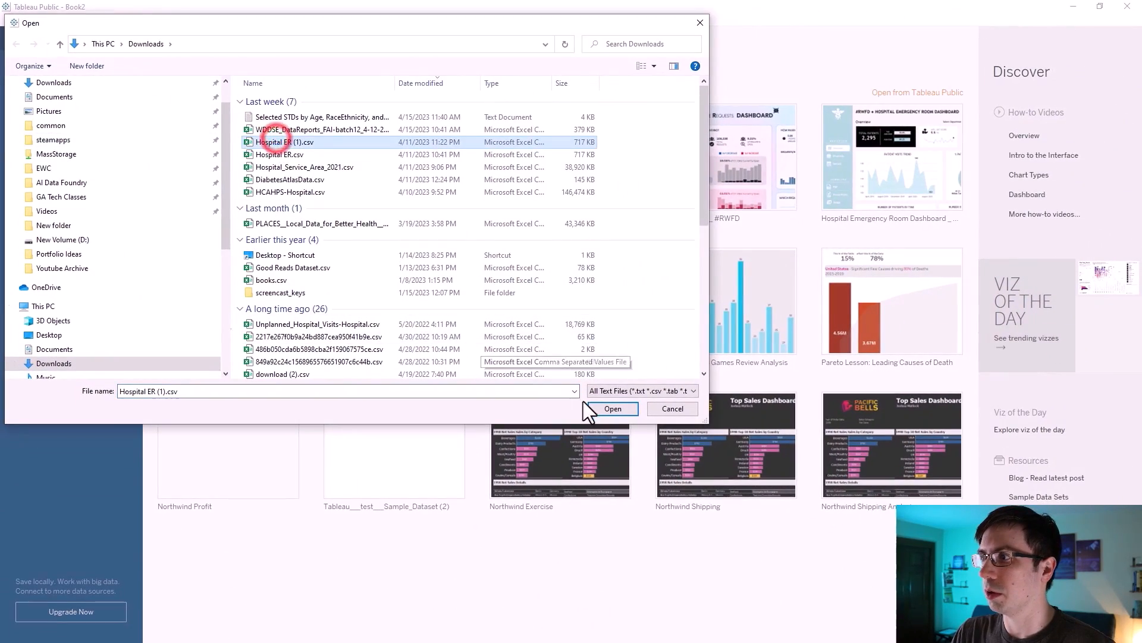
pyautogui.click(602, 406)
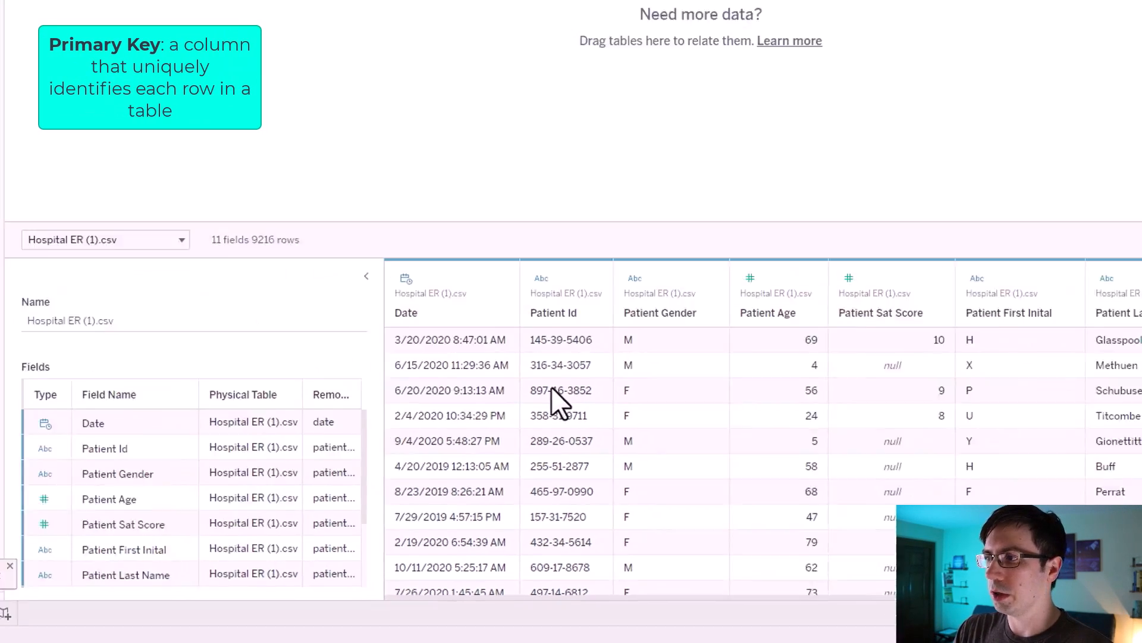
# - Hide the Patient Admin Flag column in the data source
pyautogui.hscroll(5, 553, 389)
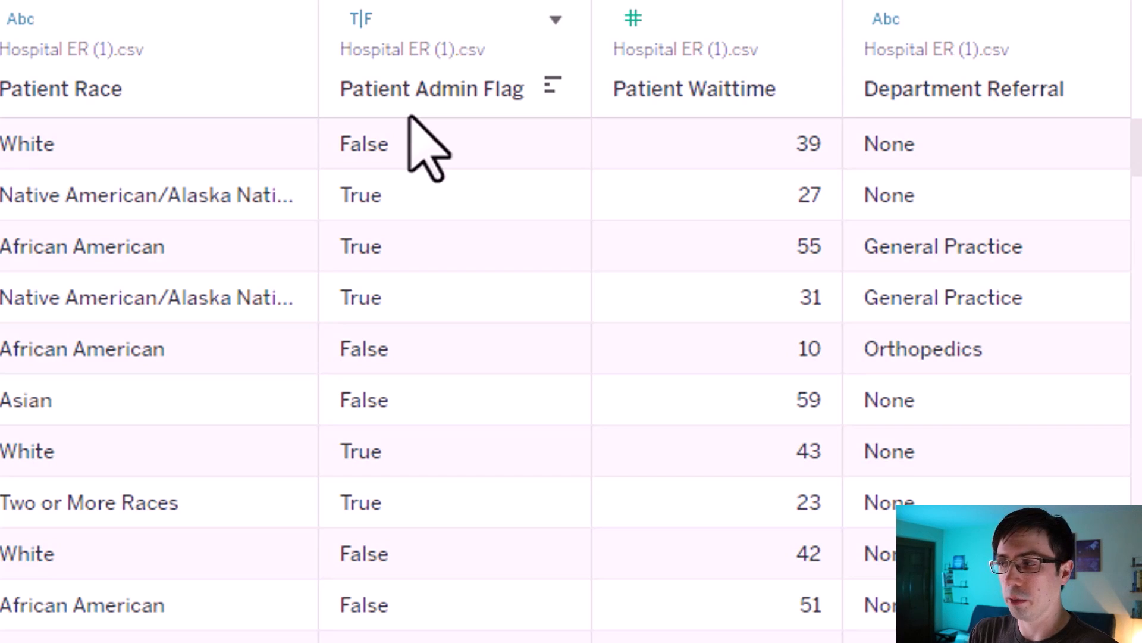
pyautogui.rightClick(415, 85)
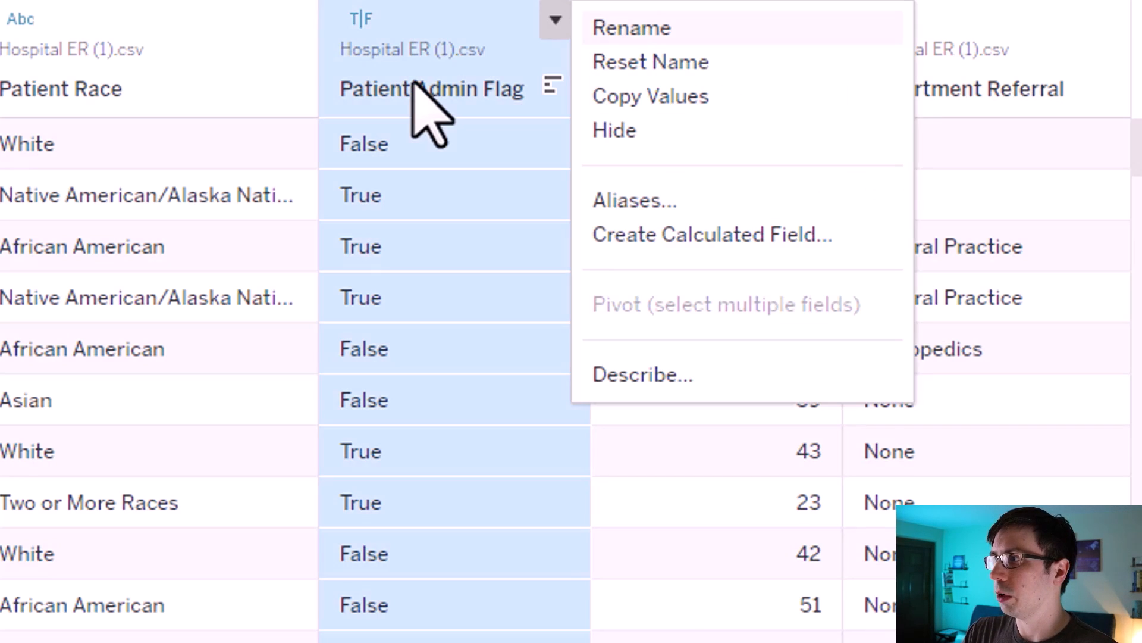
pyautogui.click(603, 118)
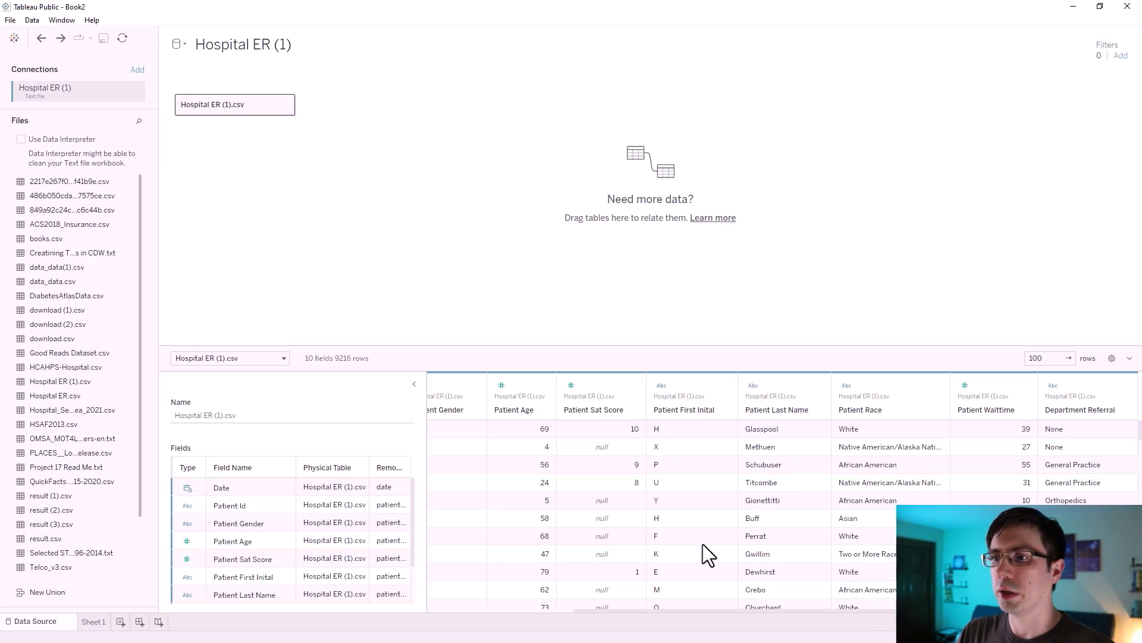
# - On Sheet 1, show Patient Id as a text mark and aggregate it with the Count measure
pyautogui.click(99, 624)
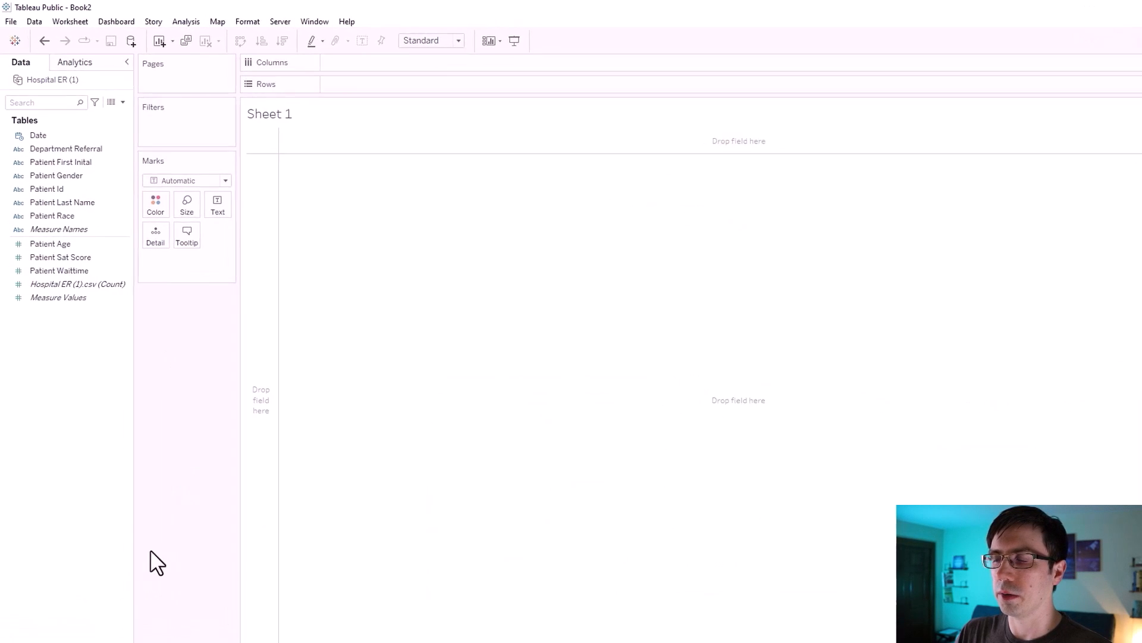
pyautogui.moveTo(81, 252); pyautogui.dragTo(279, 278)
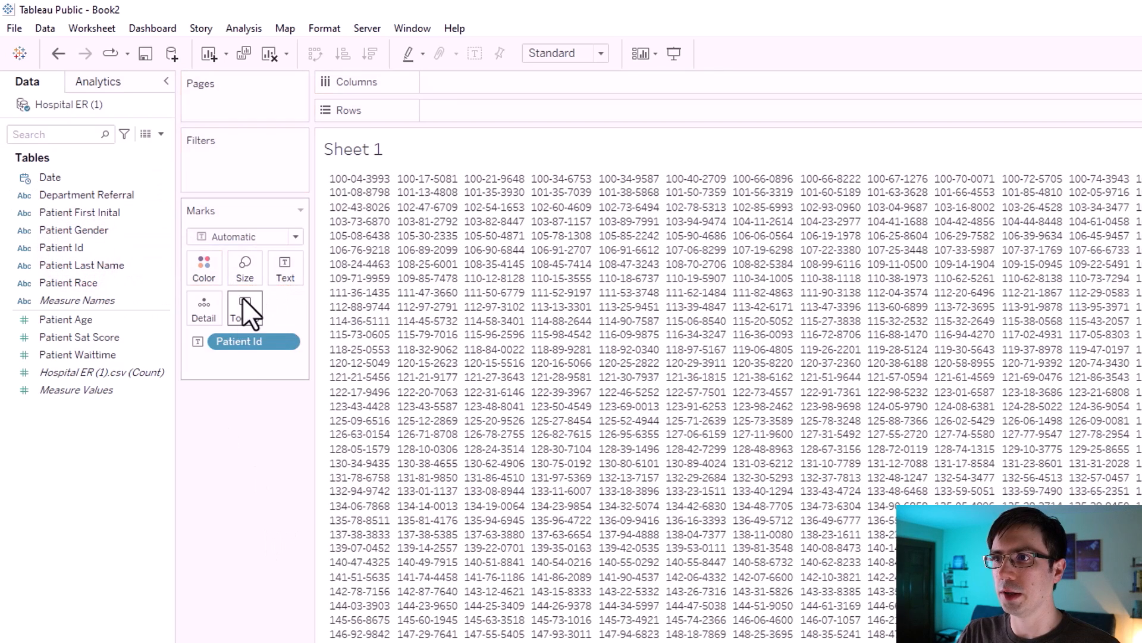
pyautogui.rightClick(239, 345)
pyautogui.moveTo(284, 554)
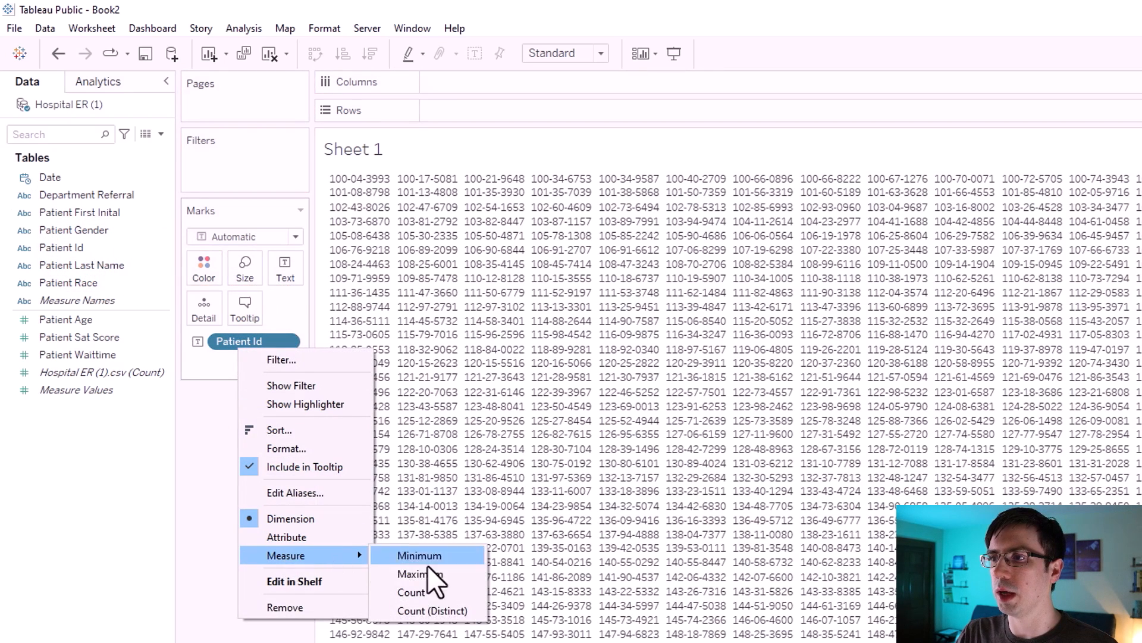
pyautogui.click(434, 597)
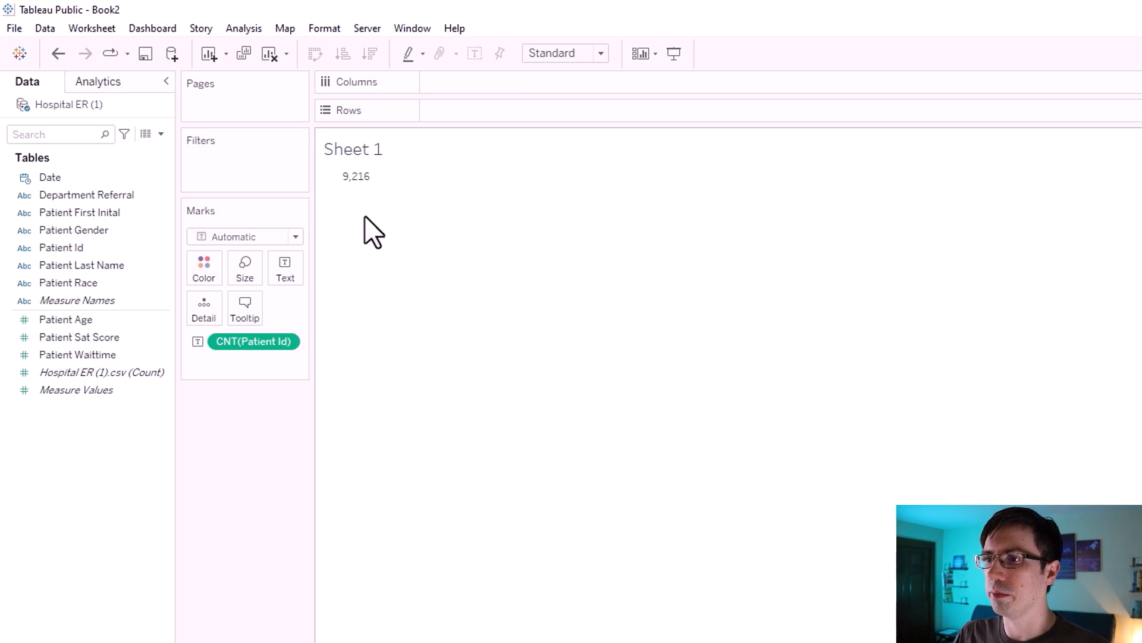
# - Edit the text label to show the line "# of Patients Visiting ER" above the patient count
pyautogui.click(279, 273)
pyautogui.click(428, 305)
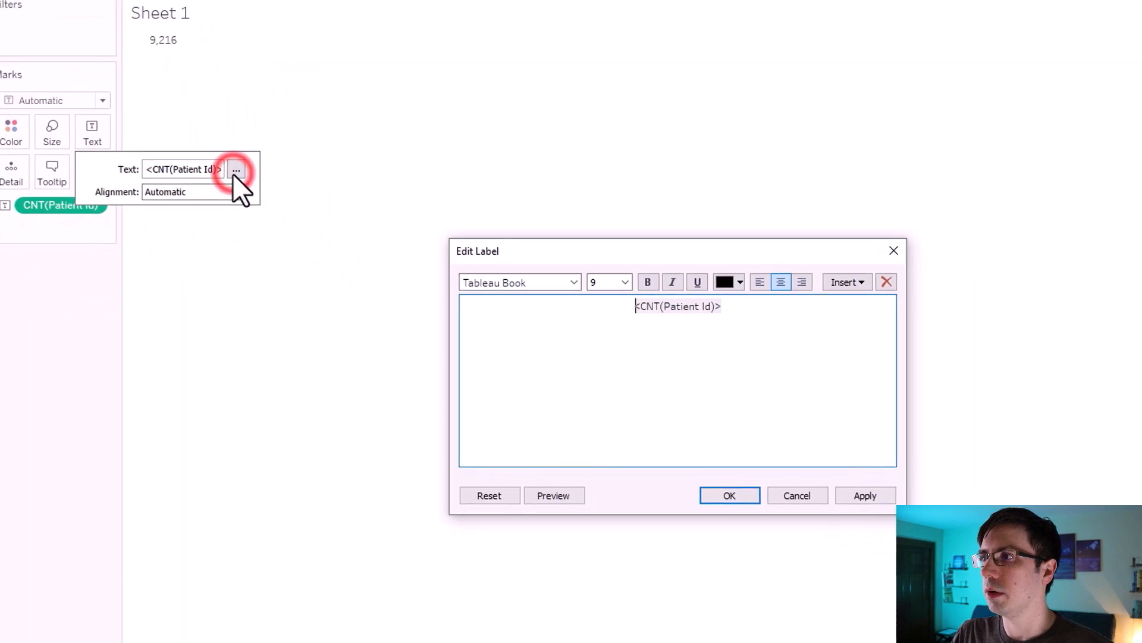
pyautogui.click(628, 305)
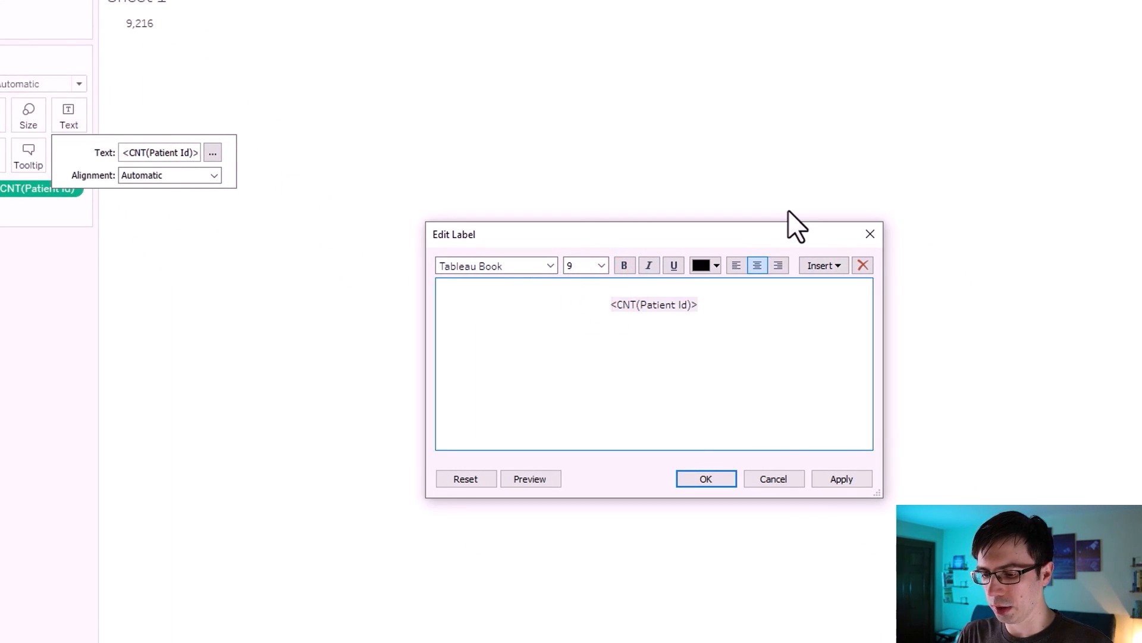
pyautogui.write('# of Patients in ER:')
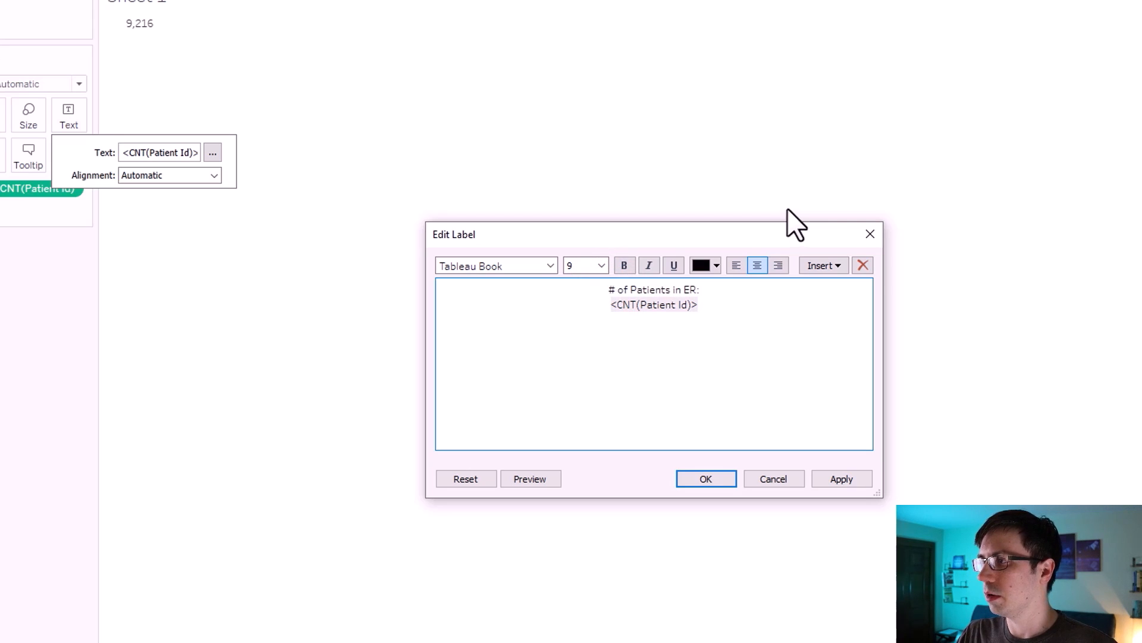
pyautogui.moveTo(701, 290); pyautogui.dragTo(672, 291)
pyautogui.press('BackSpace')
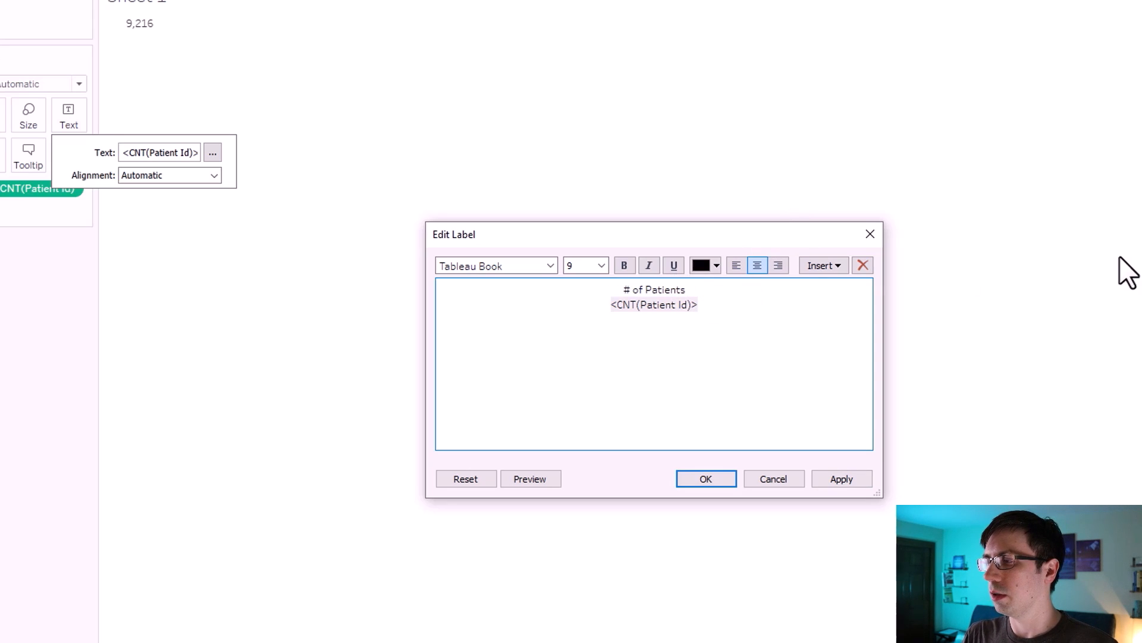
pyautogui.write('Visiting ER')
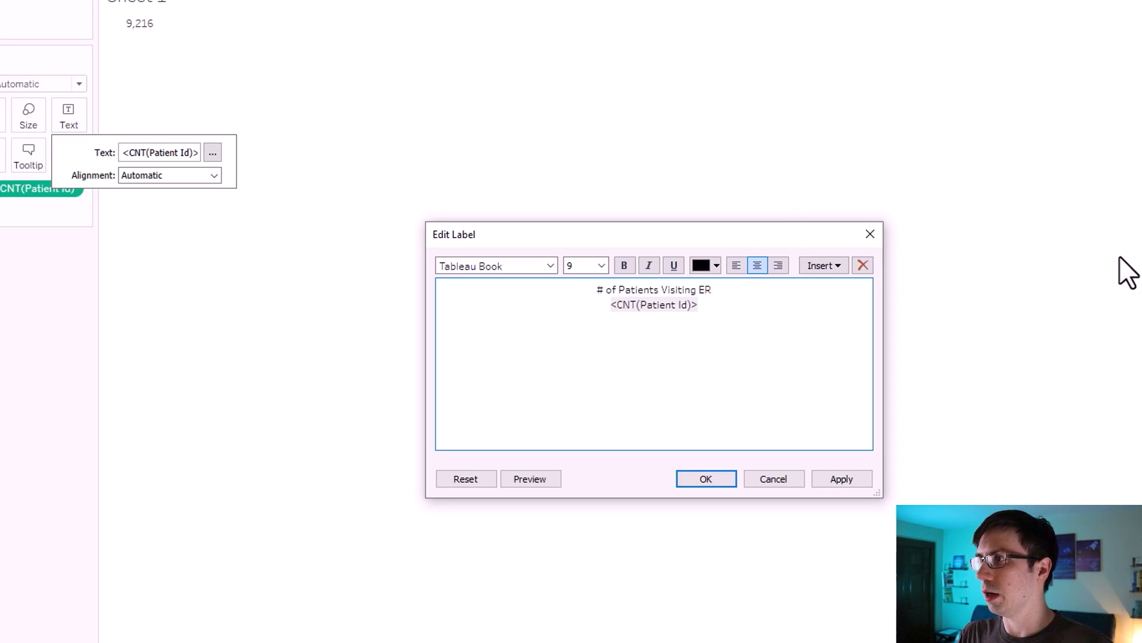
pyautogui.click(856, 479)
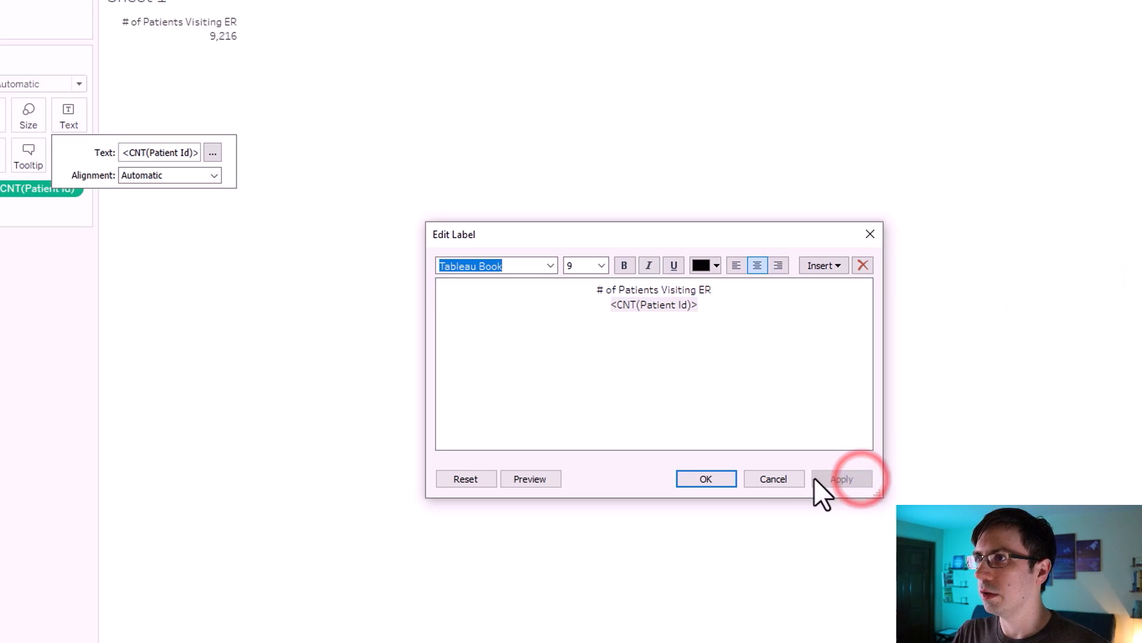
pyautogui.click(55, 346)
# - Set the horizontal alignment of the patient count label to center
pyautogui.click(70, 119)
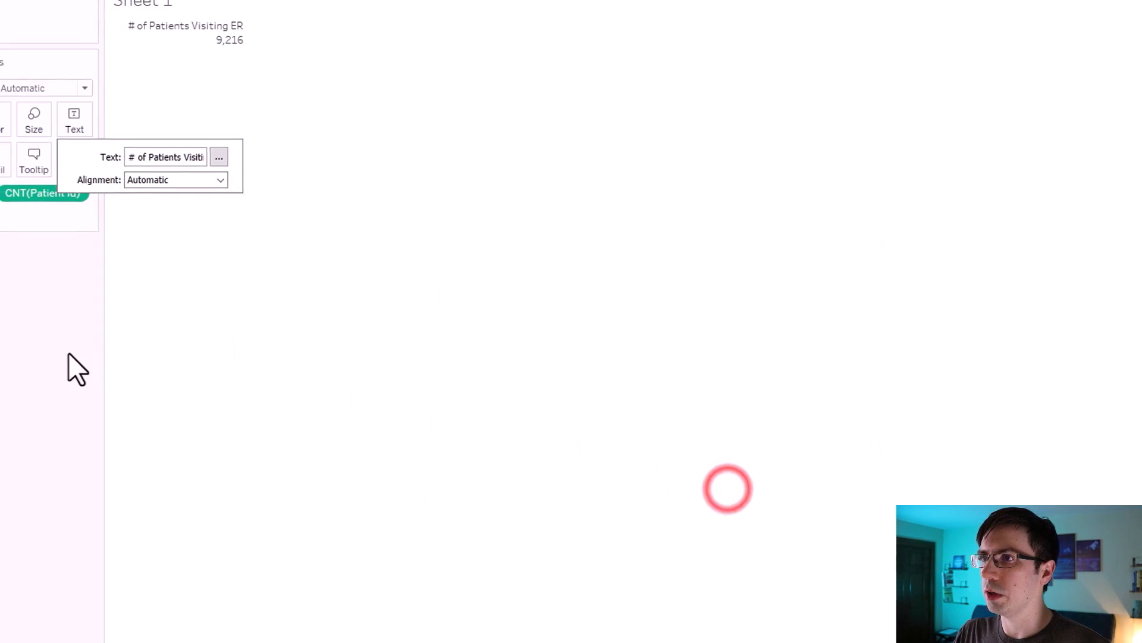
pyautogui.click(441, 408)
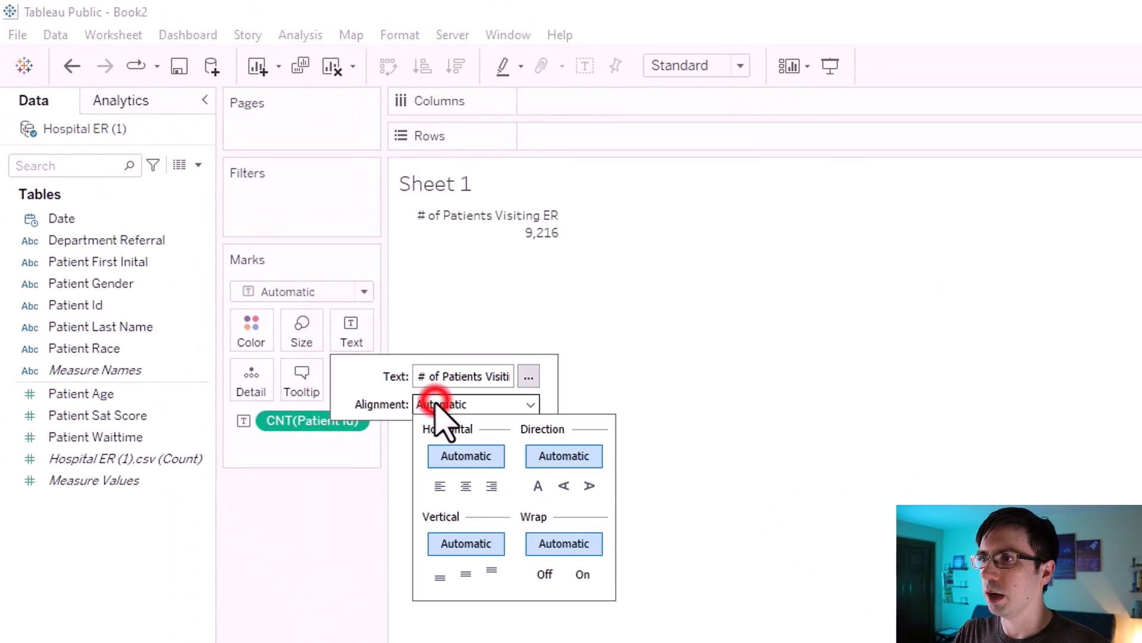
pyautogui.click(474, 478)
pyautogui.click(352, 490)
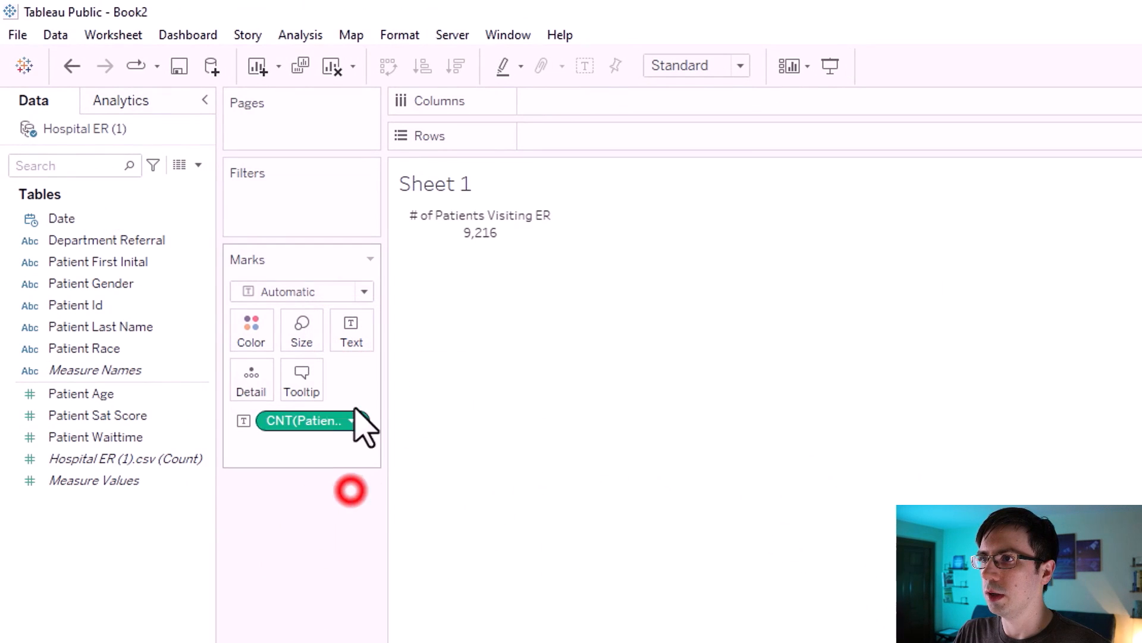
# - Format the whole patient count label as Tableau Medium, size 16, bold
pyautogui.click(343, 336)
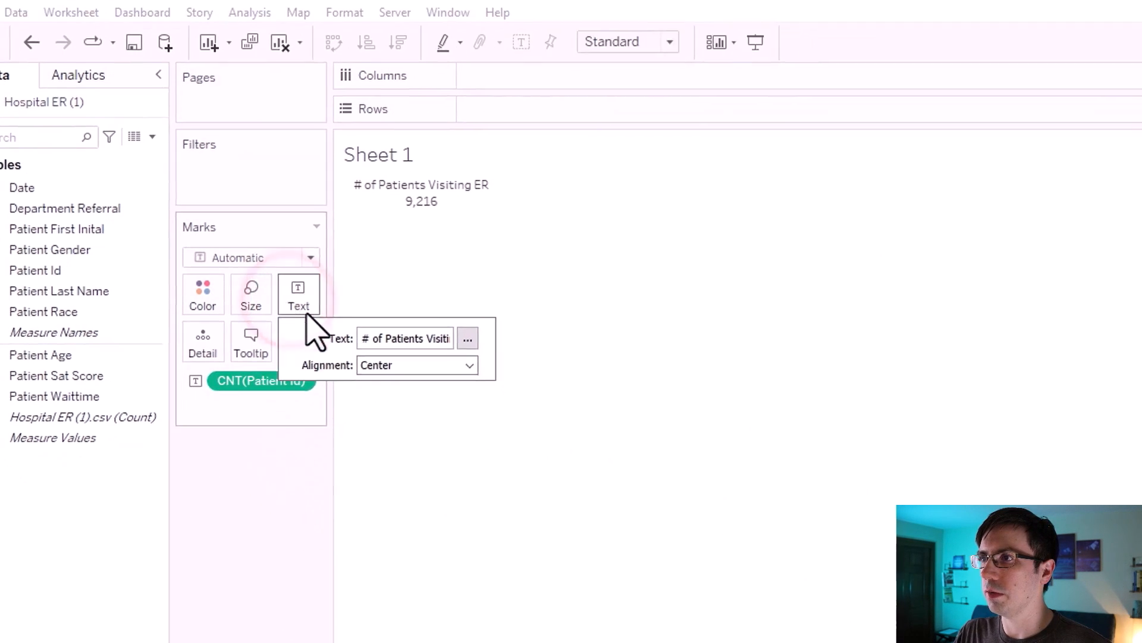
pyautogui.click(528, 376)
pyautogui.moveTo(762, 378); pyautogui.dragTo(602, 332)
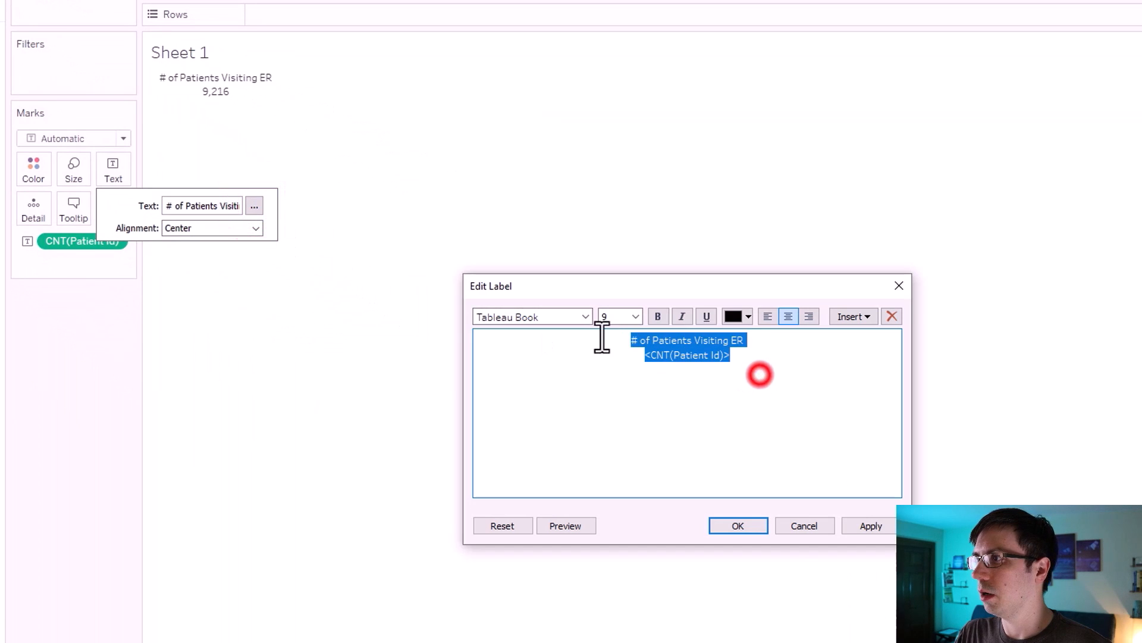
pyautogui.click(634, 316)
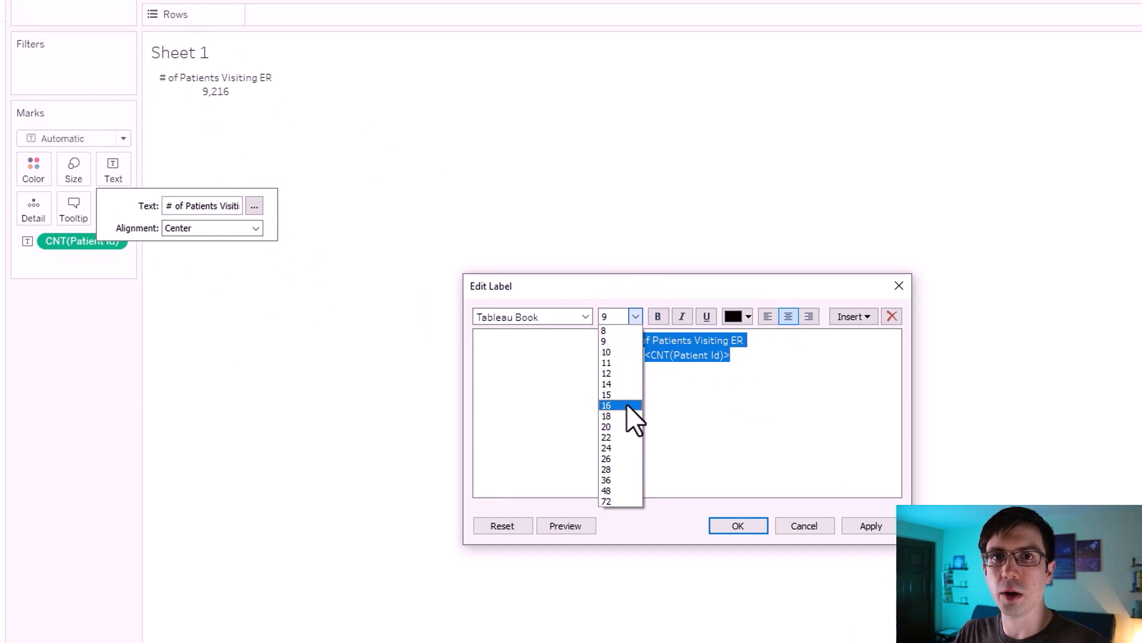
pyautogui.click(627, 404)
pyautogui.click(658, 316)
pyautogui.click(584, 316)
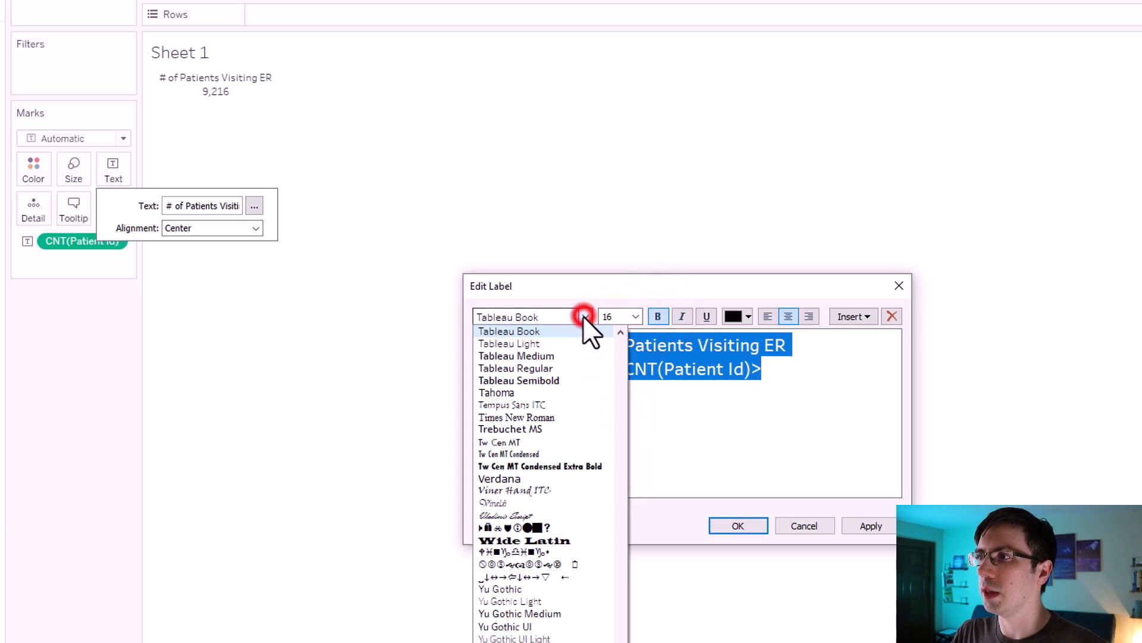
pyautogui.click(554, 351)
pyautogui.click(875, 526)
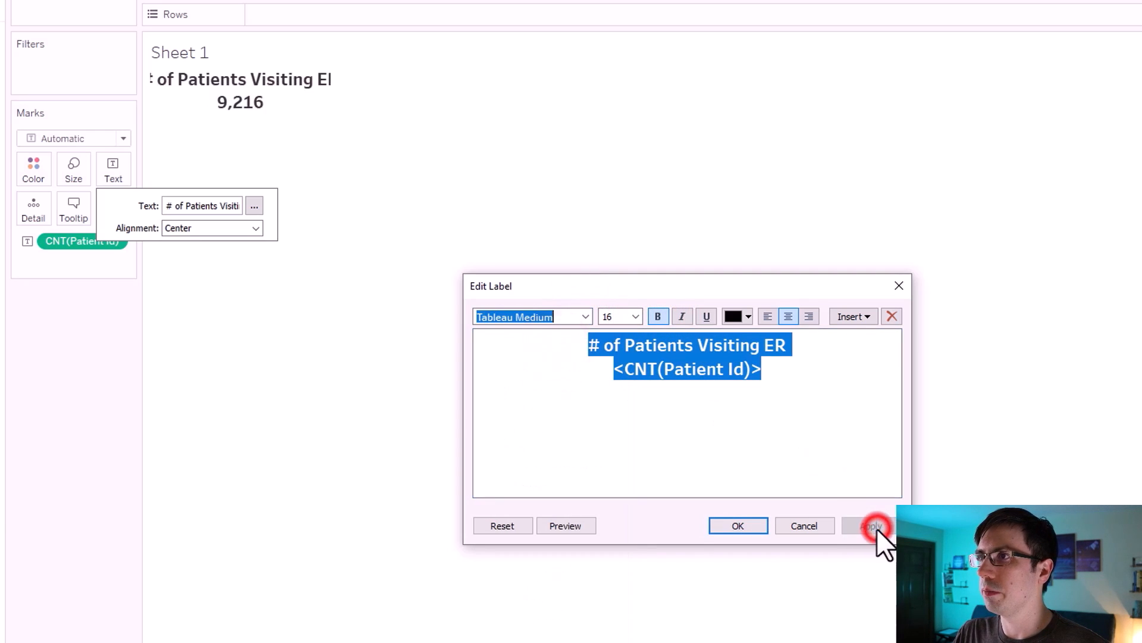
pyautogui.click(758, 524)
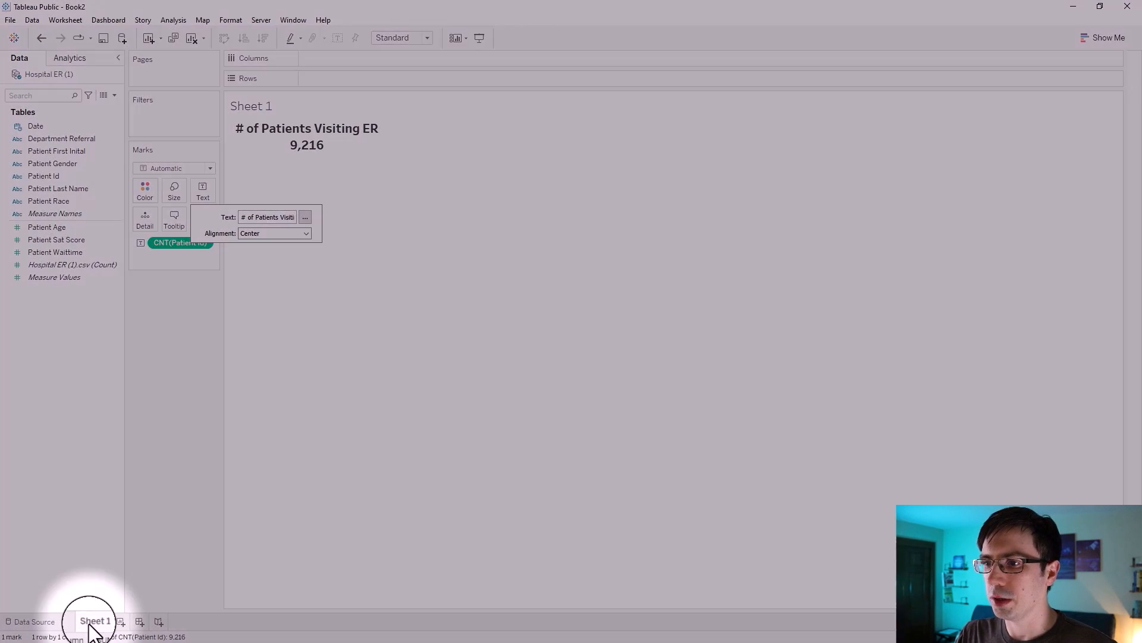
# - Rename Sheet 1 as "# Pats ED"
pyautogui.doubleClick(94, 621)
pyautogui.write('#')
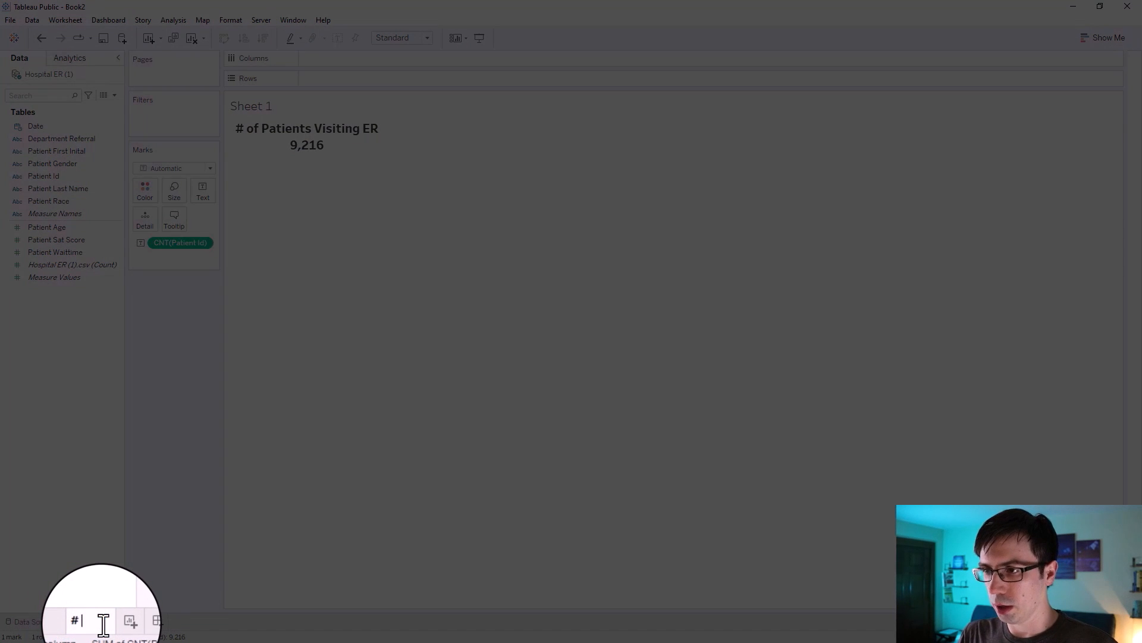
pyautogui.write(' Pats ED')
pyautogui.click(184, 555)
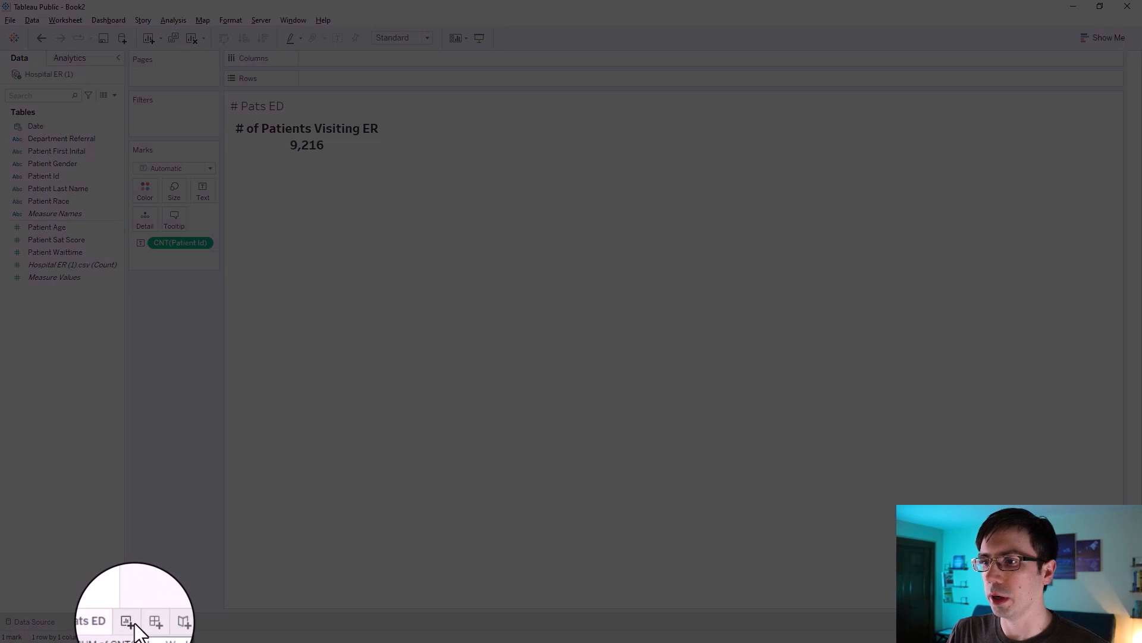
# - Add a new worksheet and name it "Gender"
pyautogui.click(131, 621)
pyautogui.doubleClick(136, 623)
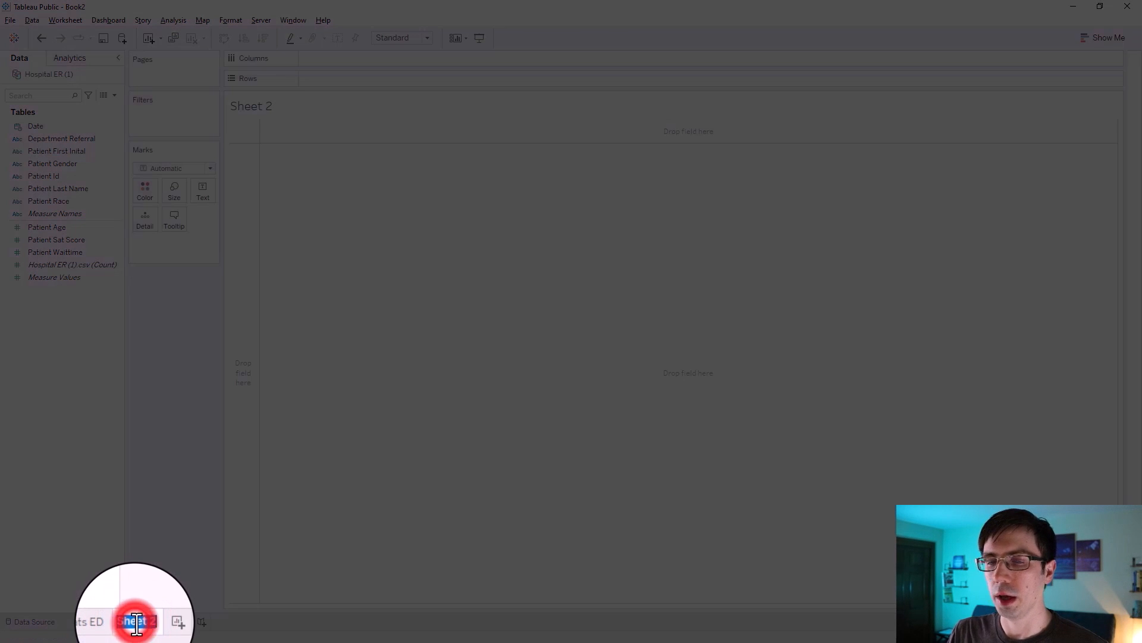
pyautogui.write('Gender')
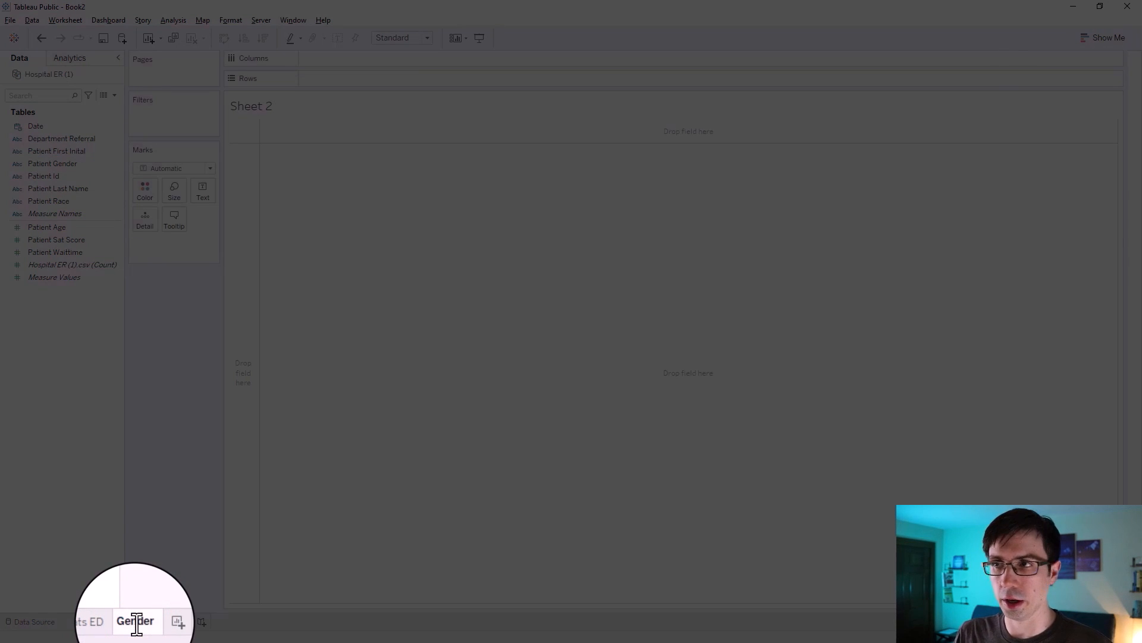
pyautogui.press('Return')
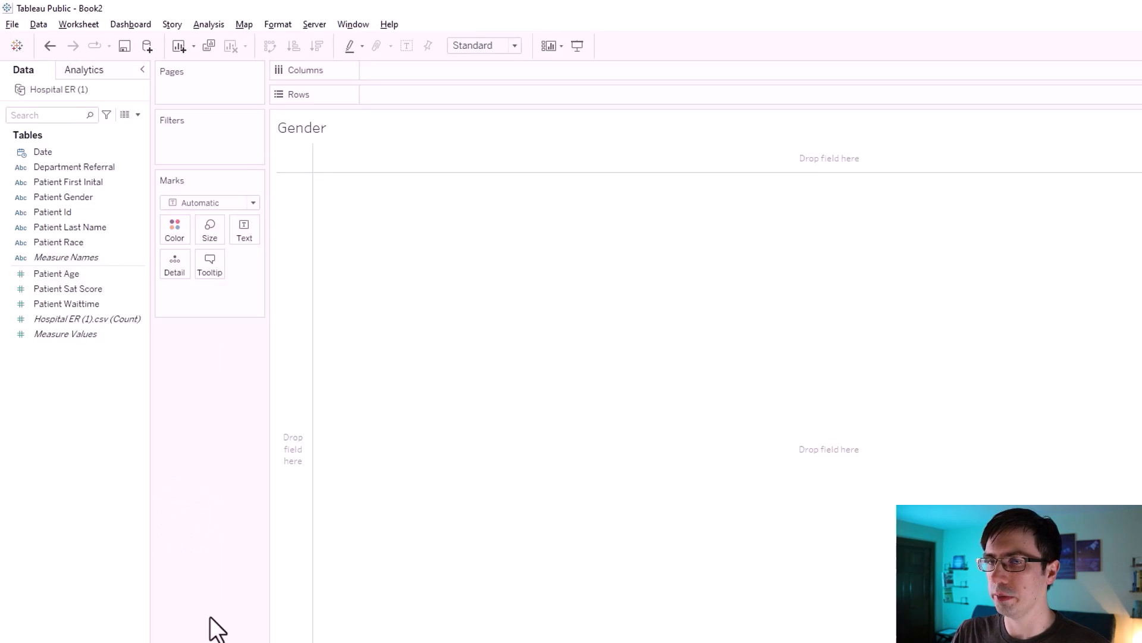
# - Break the Gender sheet into rows by Patient Gender and add Patient Id to the marks, aggregated as Count
pyautogui.moveTo(95, 288); pyautogui.dragTo(605, 148)
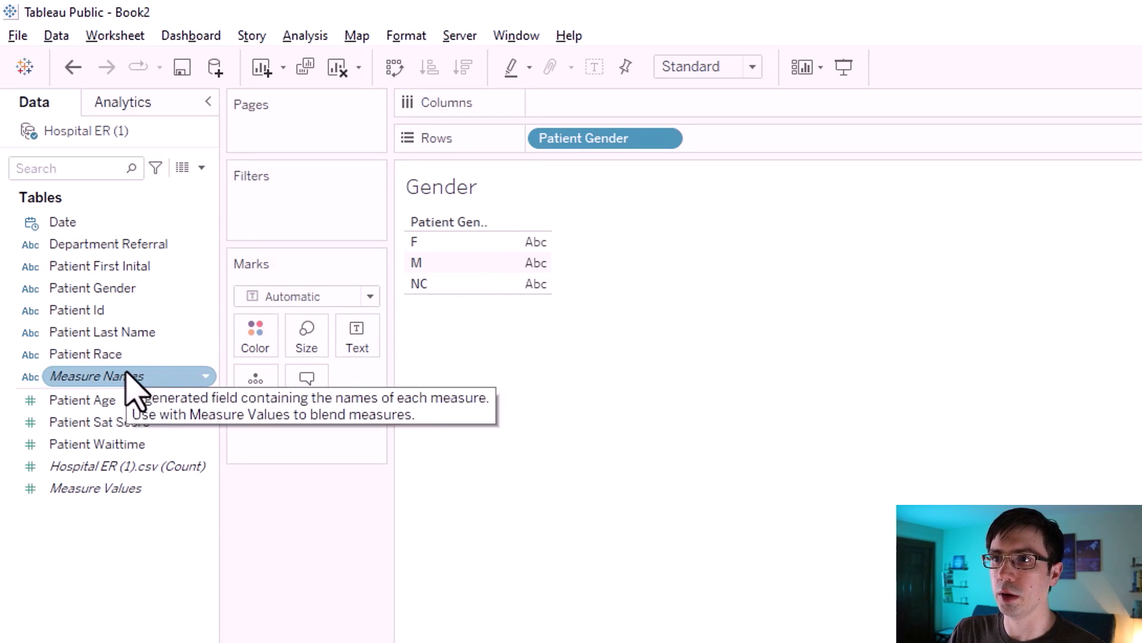
pyautogui.moveTo(88, 308); pyautogui.dragTo(208, 369)
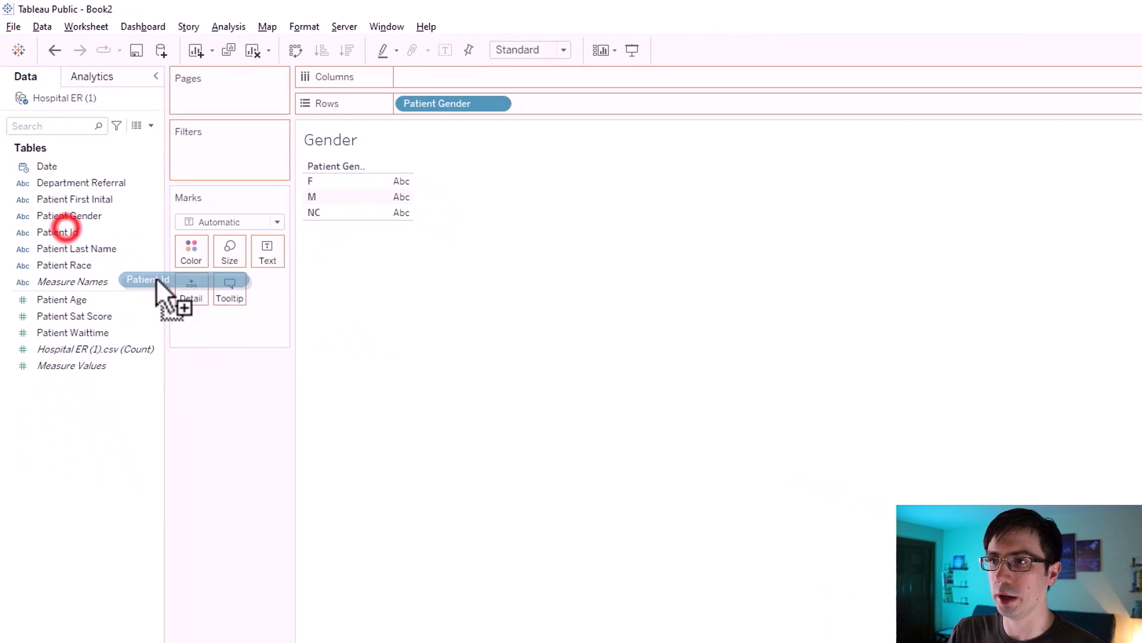
pyautogui.moveTo(156, 276); pyautogui.dragTo(198, 314)
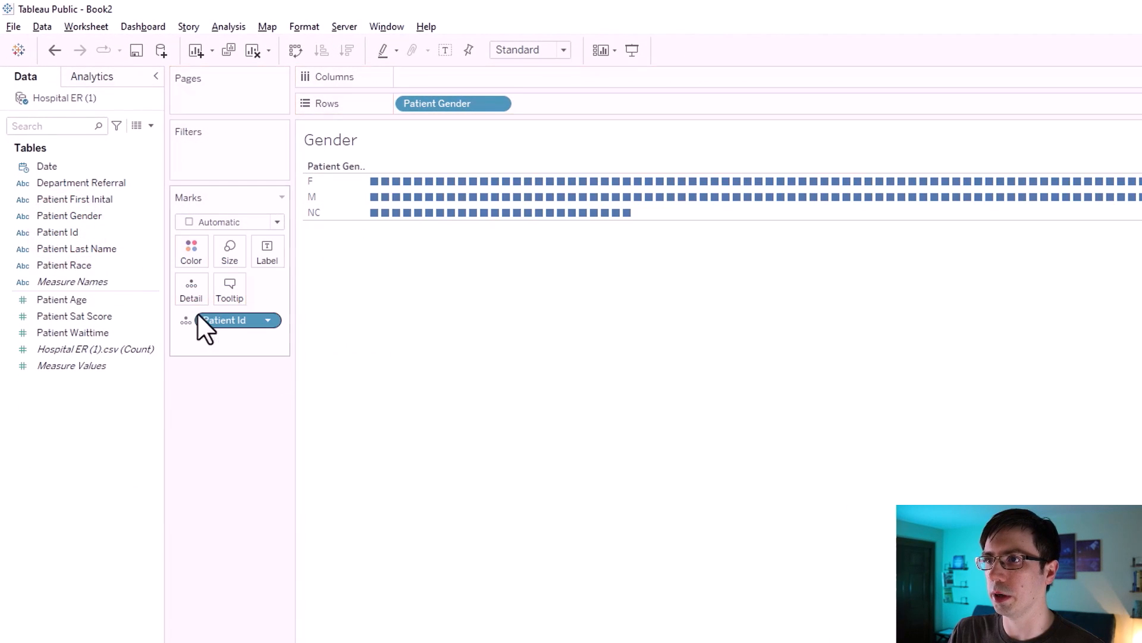
pyautogui.rightClick(232, 320)
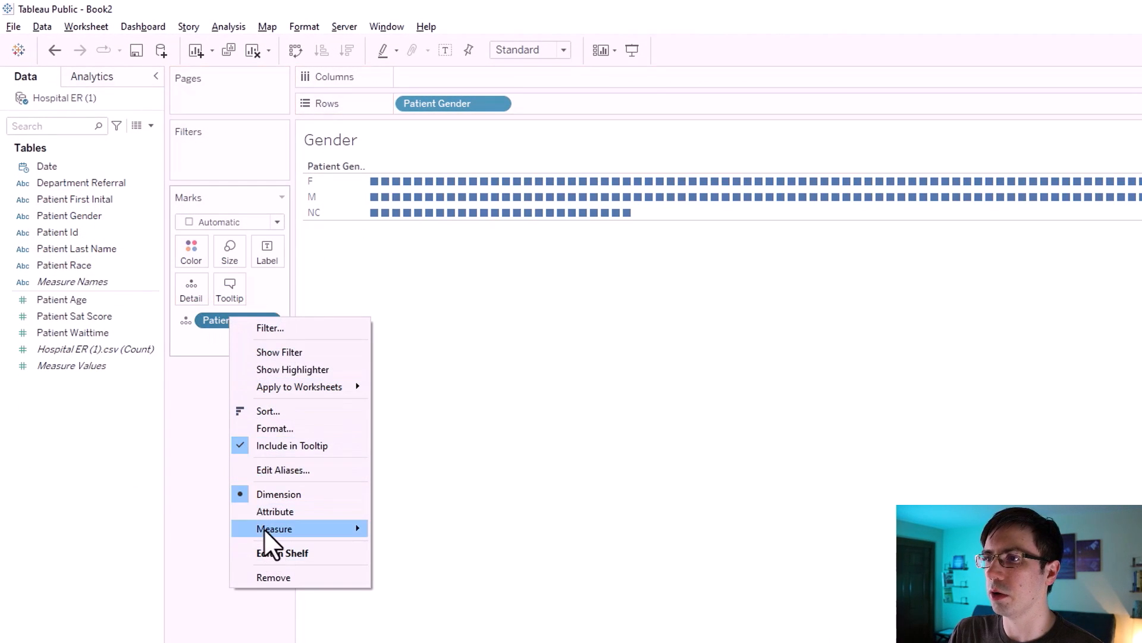
pyautogui.moveTo(270, 528)
pyautogui.click(410, 562)
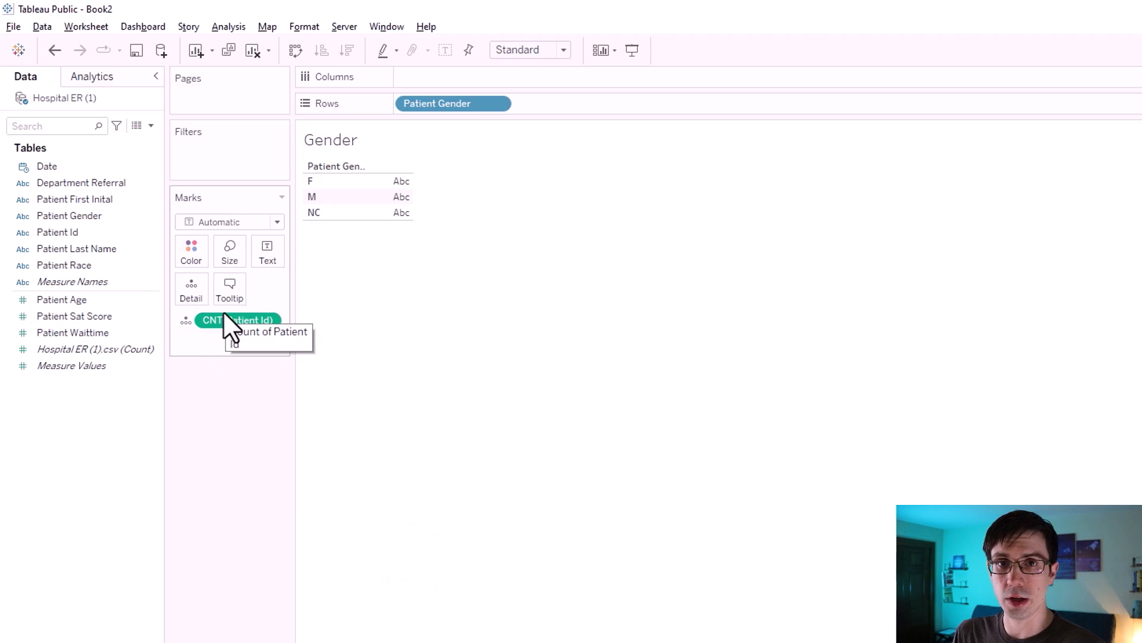
# - Show the Patient Id count as text for each gender and convert it to a Percent of Total table calculation
pyautogui.moveTo(213, 317); pyautogui.dragTo(266, 244)
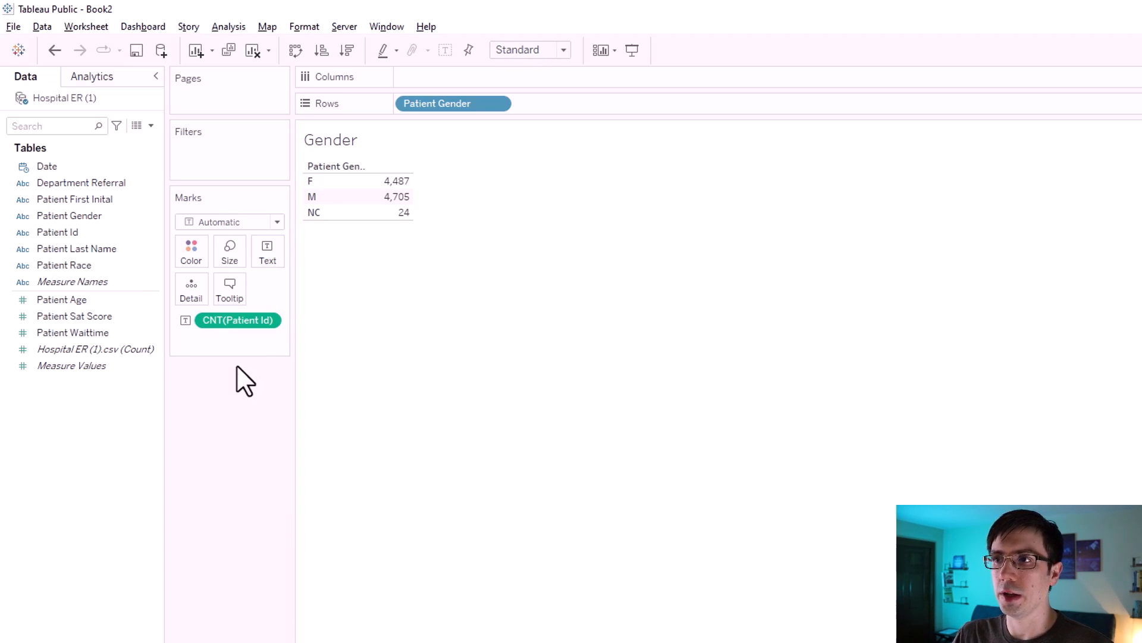
pyautogui.rightClick(230, 325)
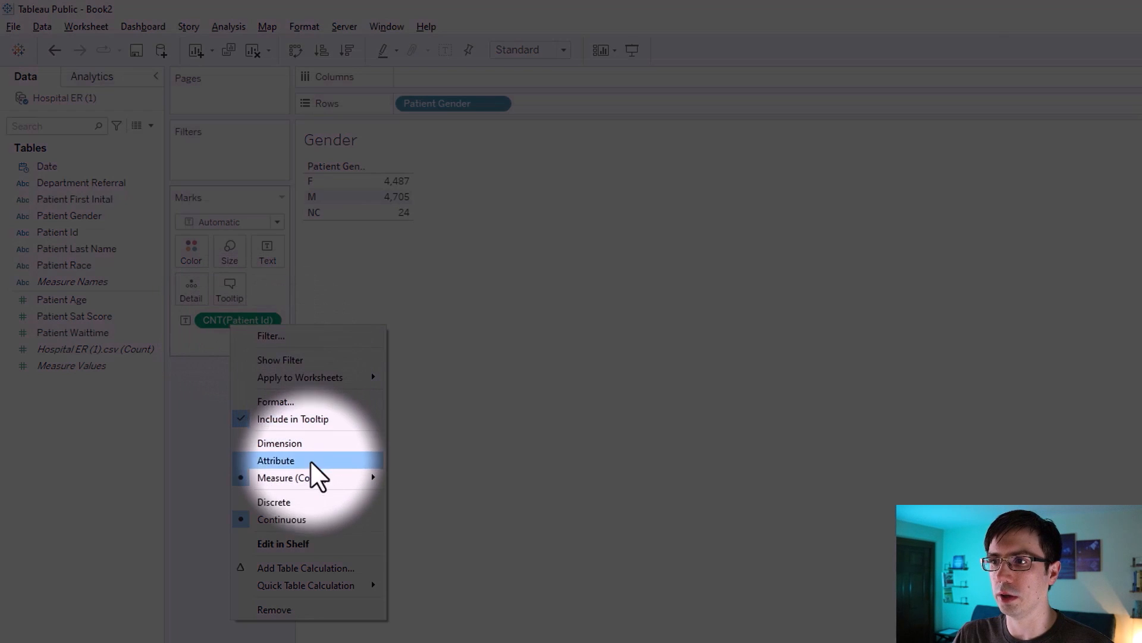
pyautogui.click(302, 568)
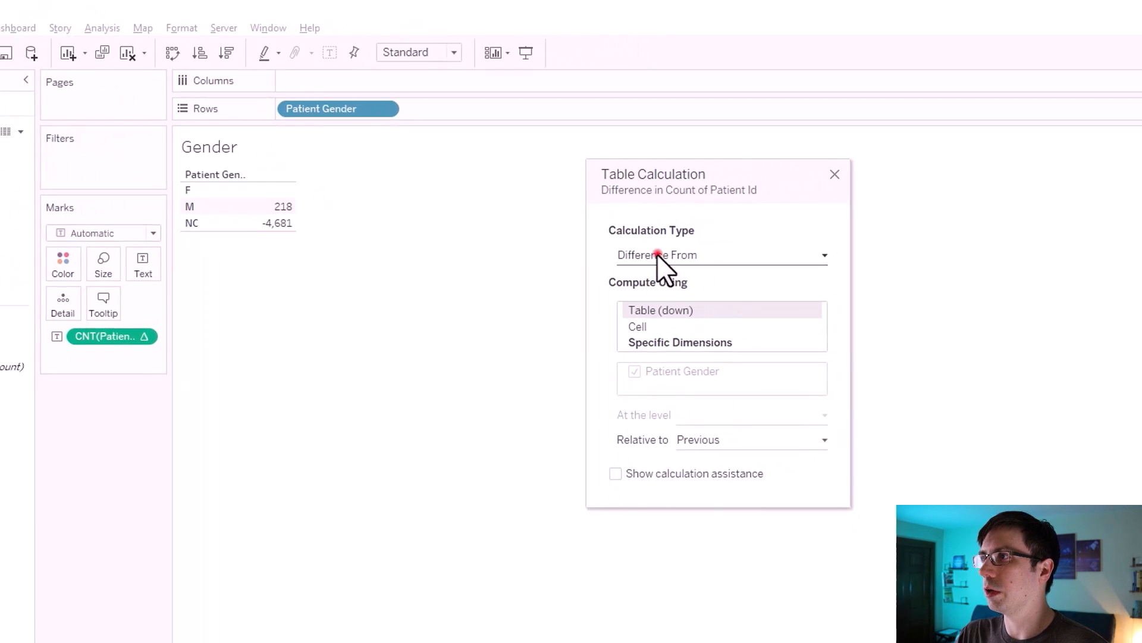
pyautogui.click(758, 242)
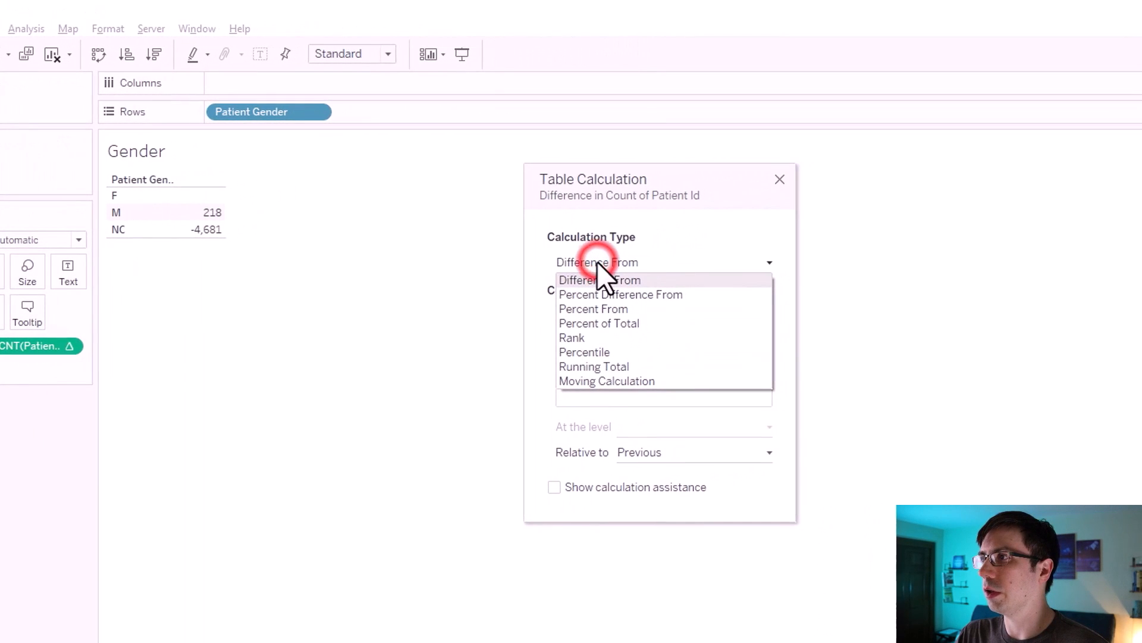
pyautogui.click(600, 320)
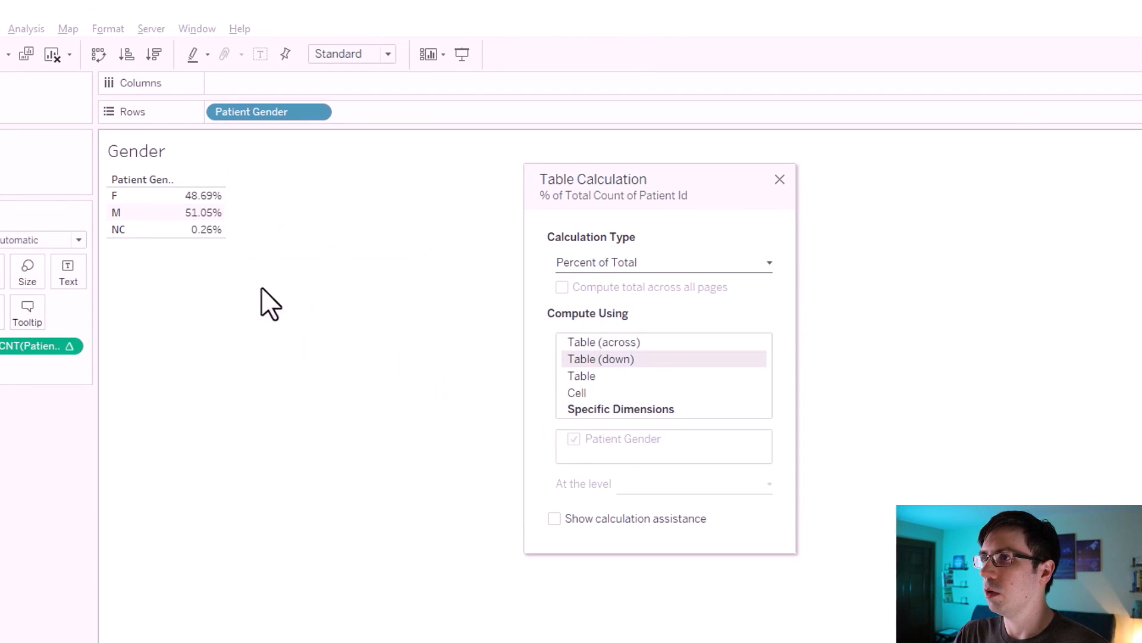
pyautogui.moveTo(198, 201)
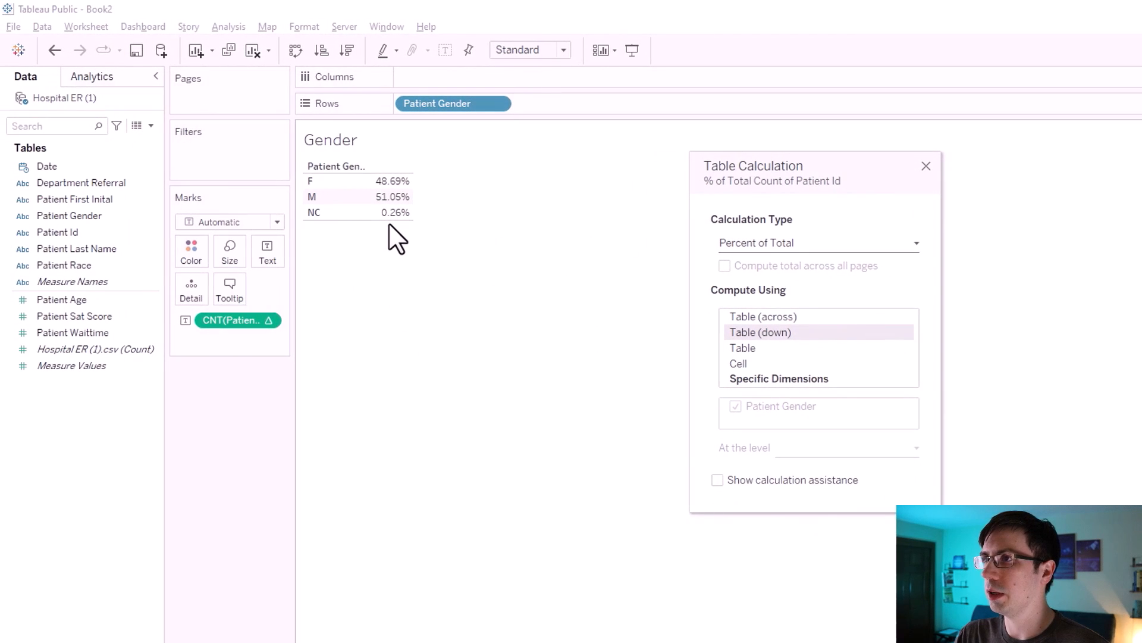
pyautogui.click(926, 165)
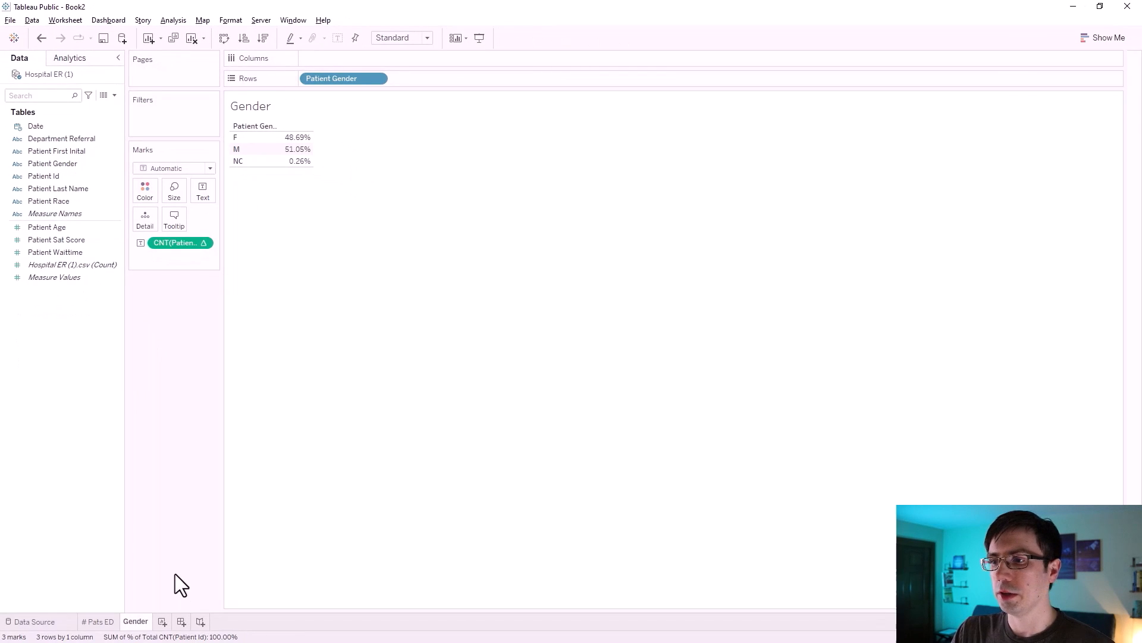
# - Add a new worksheet and name it "Patient Satisfaction"
pyautogui.click(164, 623)
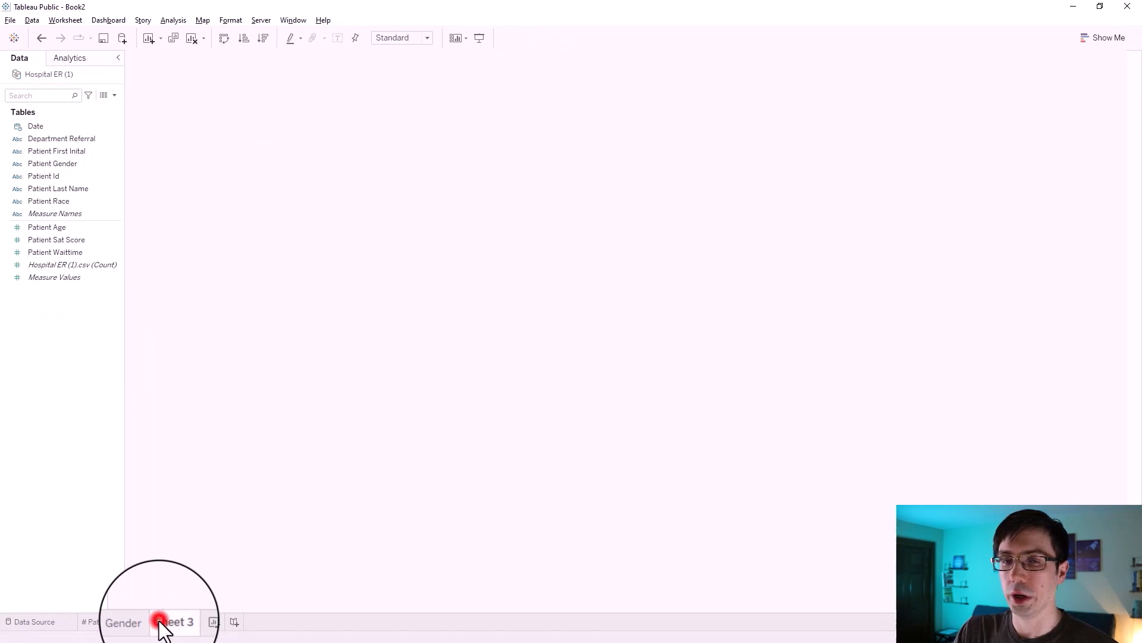
pyautogui.doubleClick(160, 623)
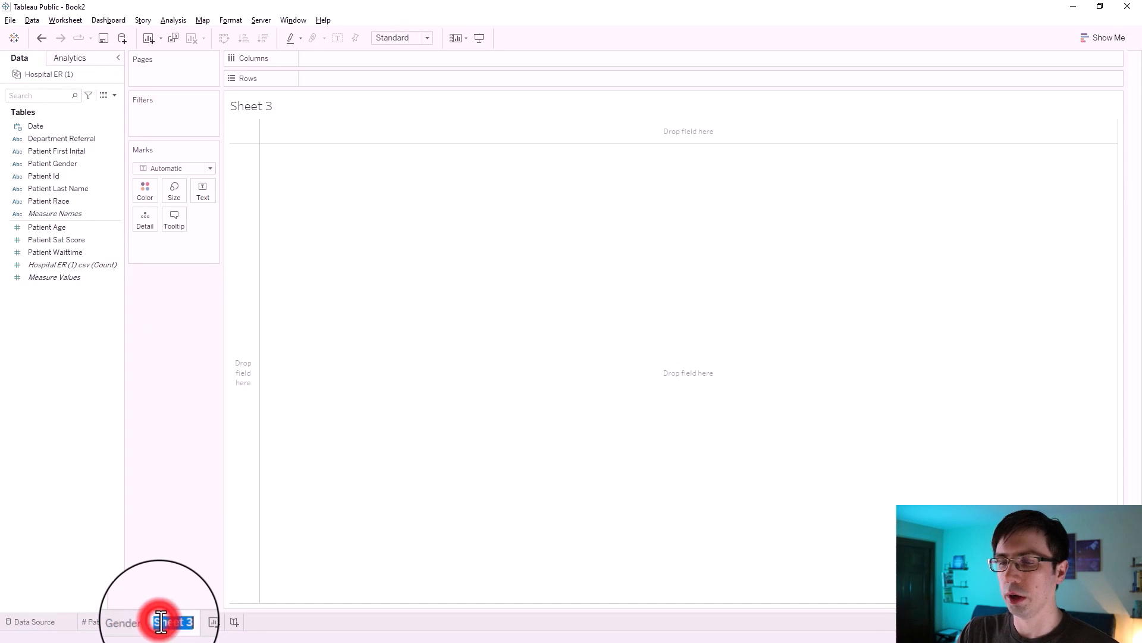
pyautogui.write('Patient Satisfaction')
pyautogui.click(172, 538)
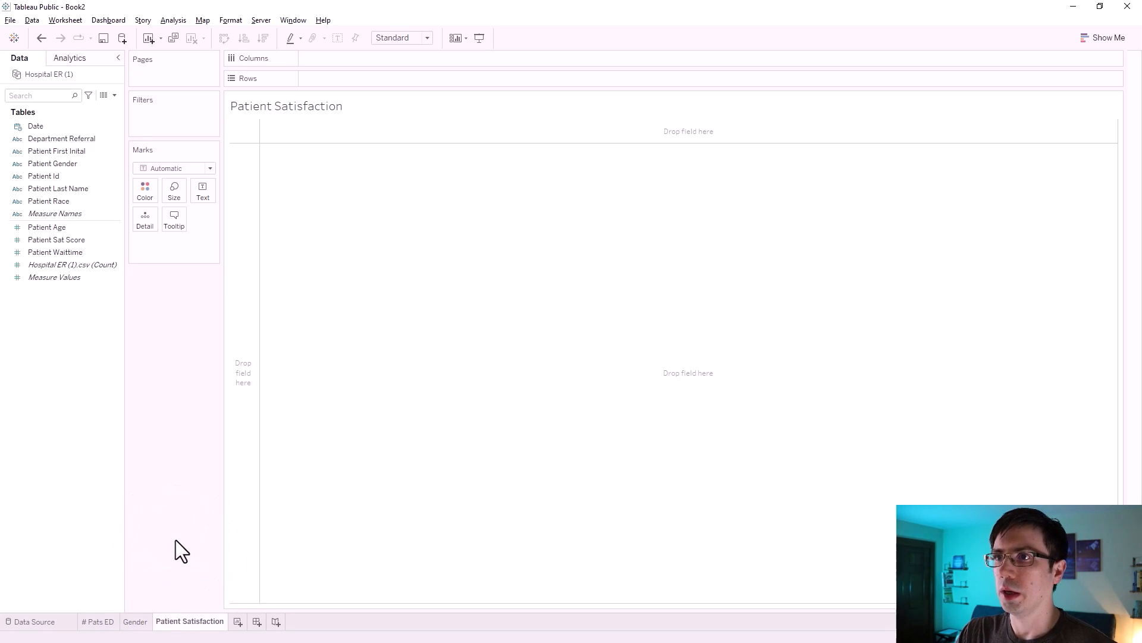
# - Put Date on the Patient Satisfaction sheet's columns as a continuous month (May 2015 format)
pyautogui.click(41, 122)
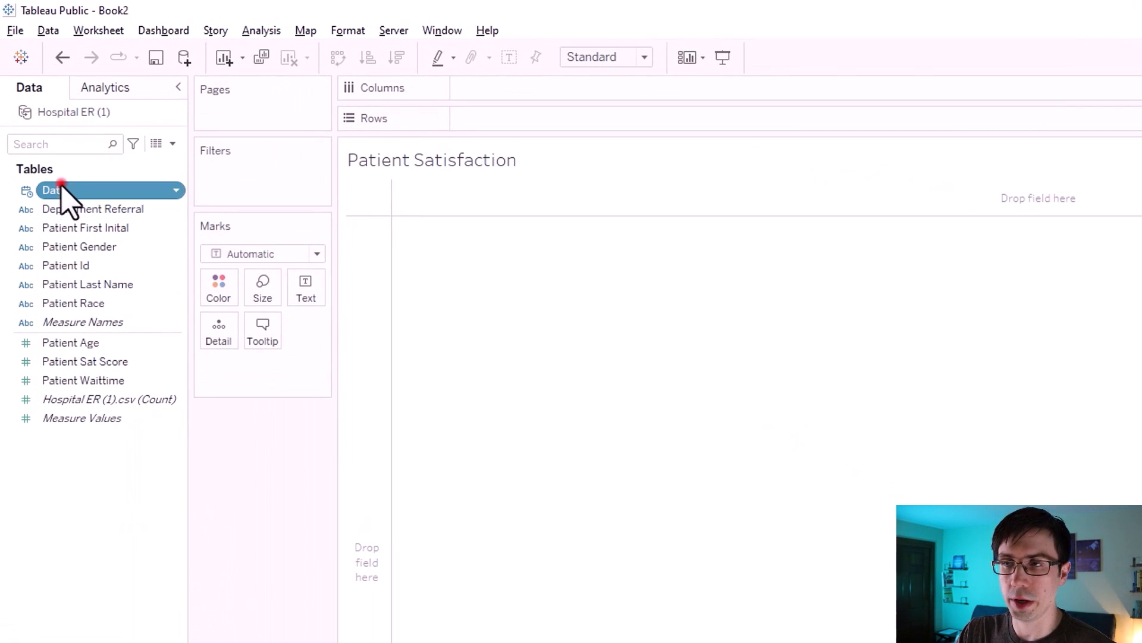
pyautogui.moveTo(62, 188); pyautogui.dragTo(501, 90)
pyautogui.rightClick(501, 91)
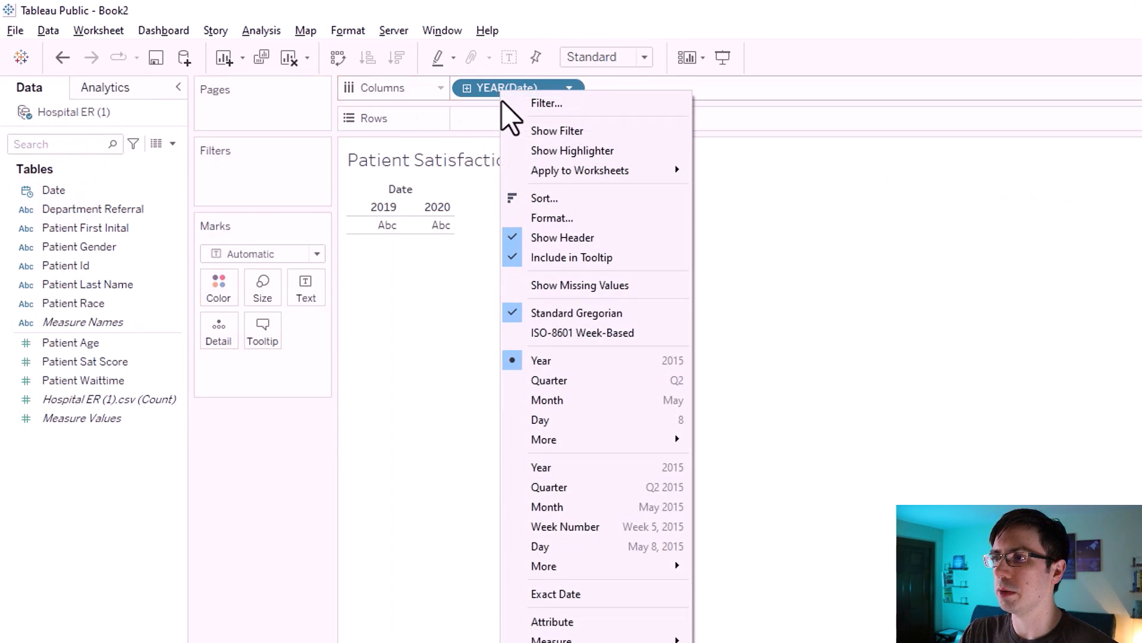
pyautogui.click(542, 508)
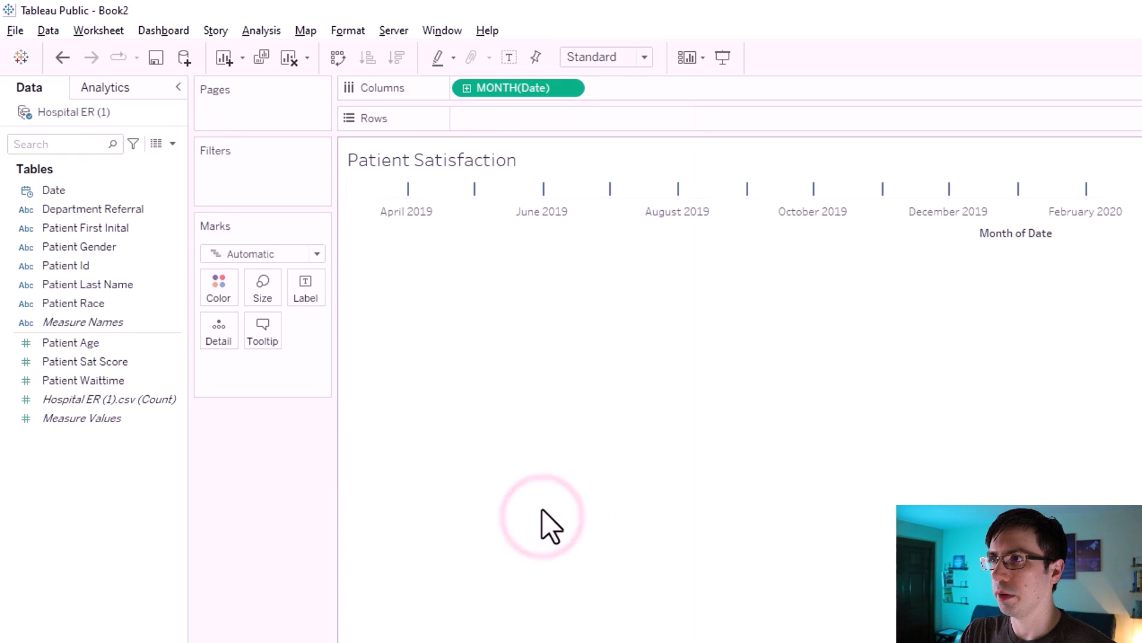
# - Add Patient Sat Score to the rows and aggregate it as Average
pyautogui.click(118, 303)
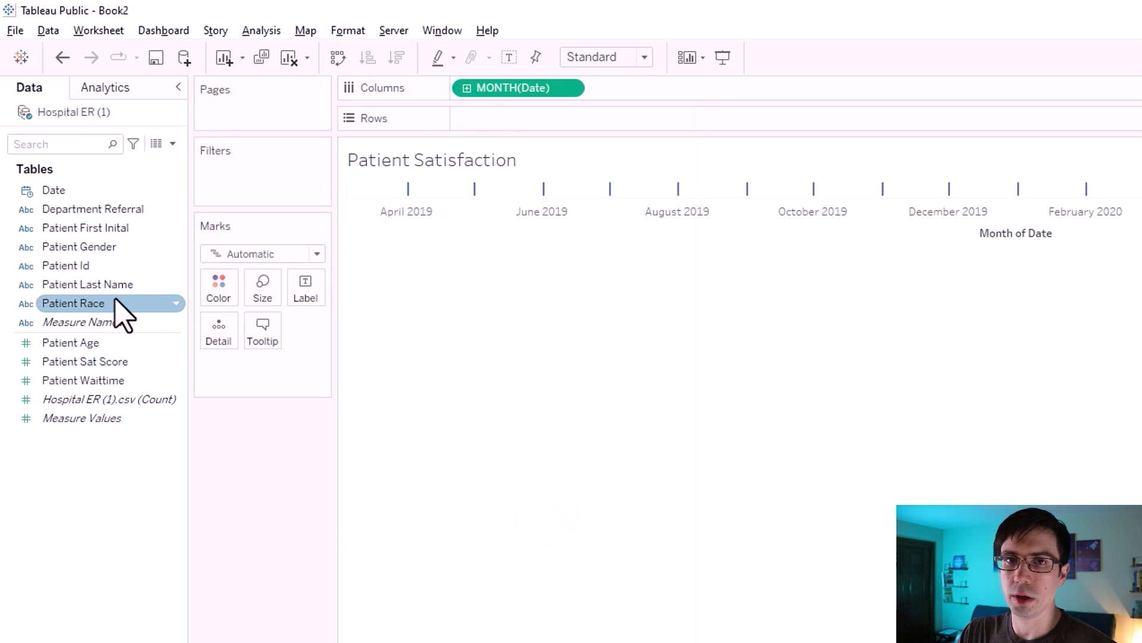
pyautogui.click(83, 365)
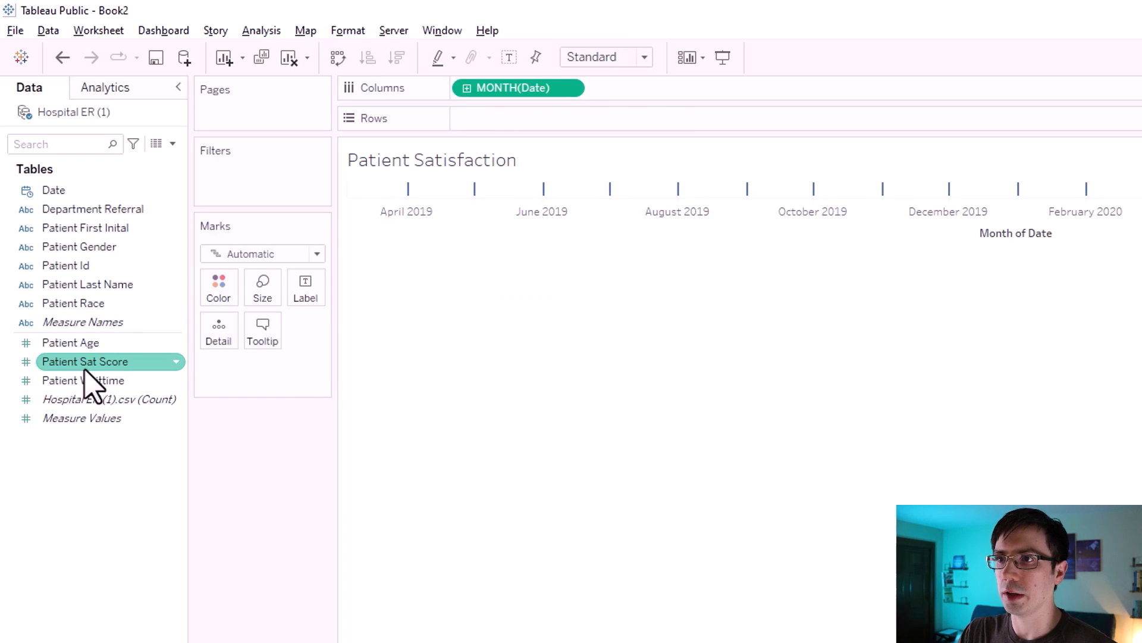
pyautogui.moveTo(83, 365); pyautogui.dragTo(578, 118)
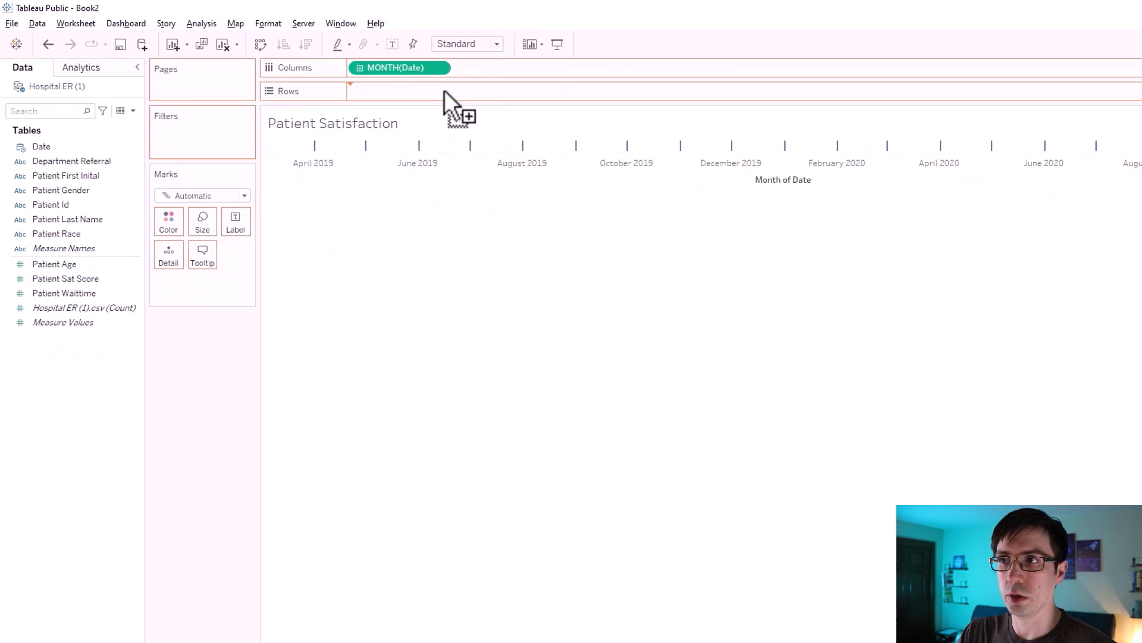
pyautogui.moveTo(444, 90); pyautogui.dragTo(444, 90)
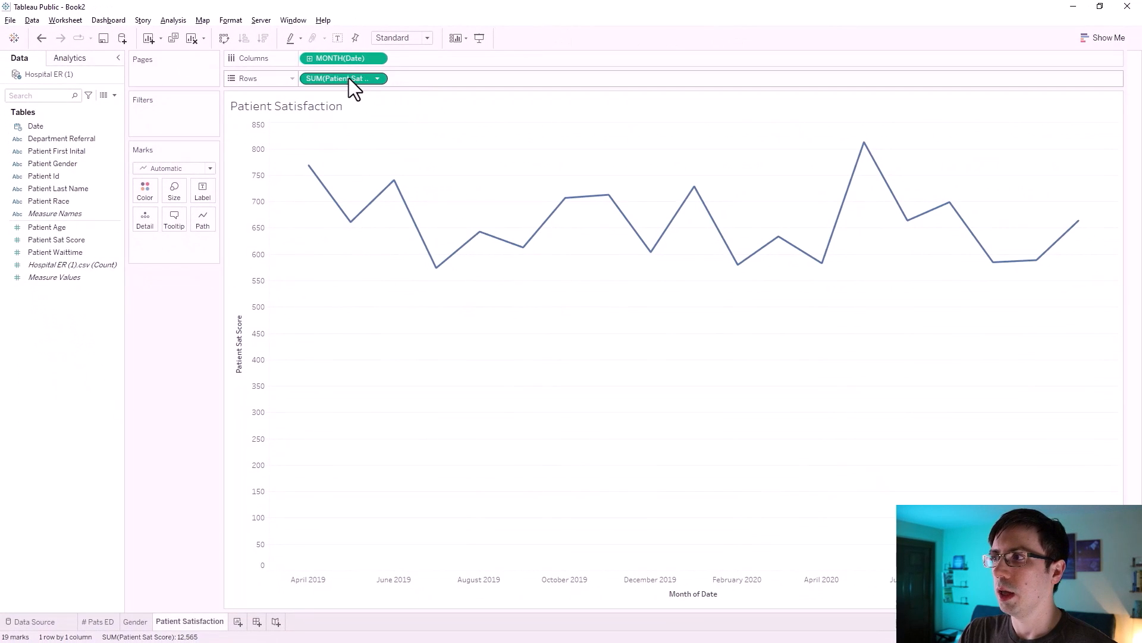
pyautogui.rightClick(349, 77)
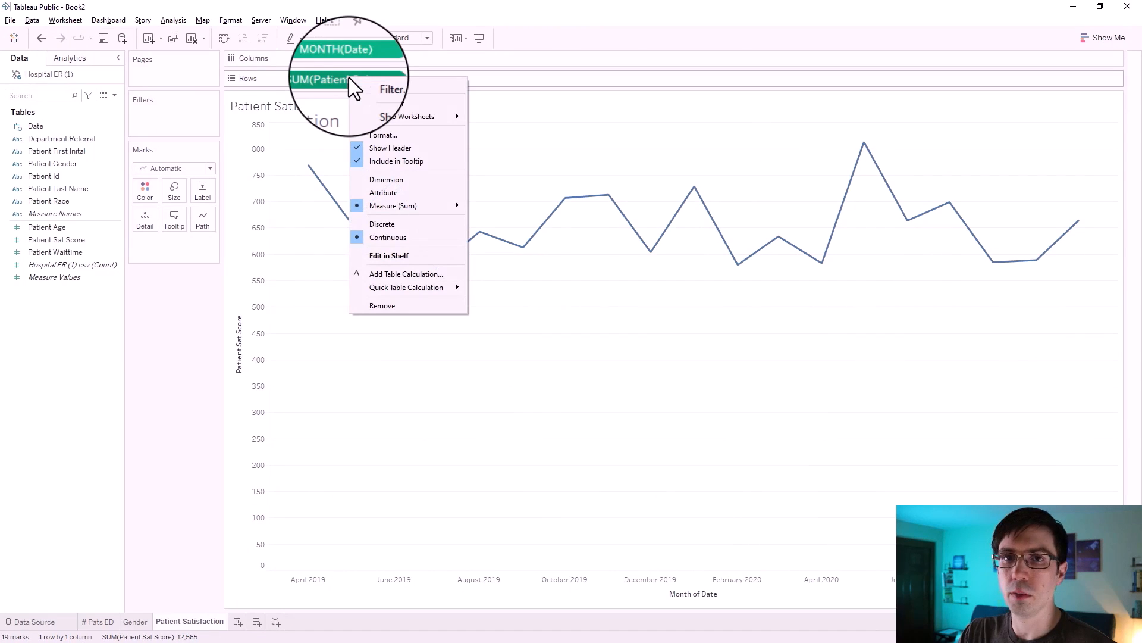
pyautogui.moveTo(398, 202)
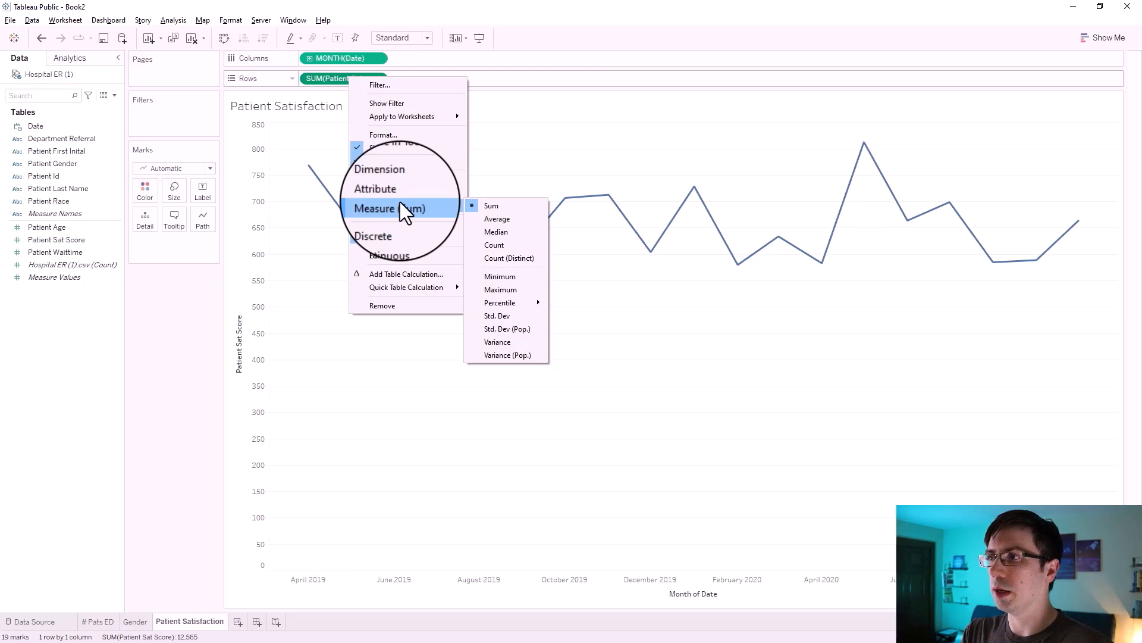
pyautogui.click(504, 222)
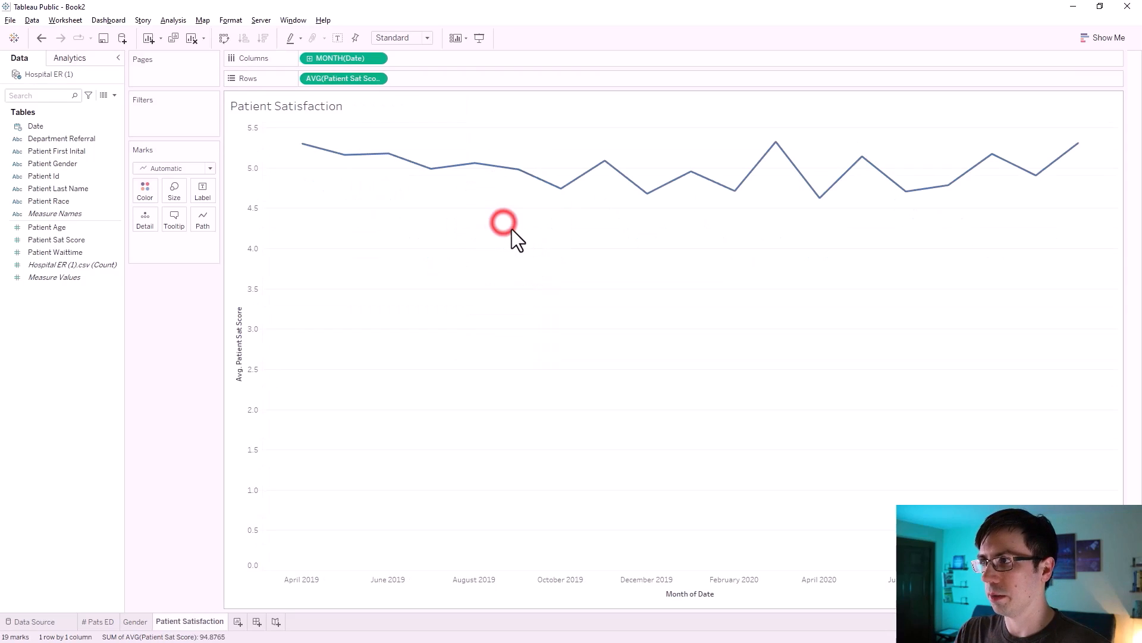
# - Exclude zero from the Avg. Patient Sat Score axis range
pyautogui.rightClick(238, 226)
pyautogui.click(266, 231)
pyautogui.click(638, 198)
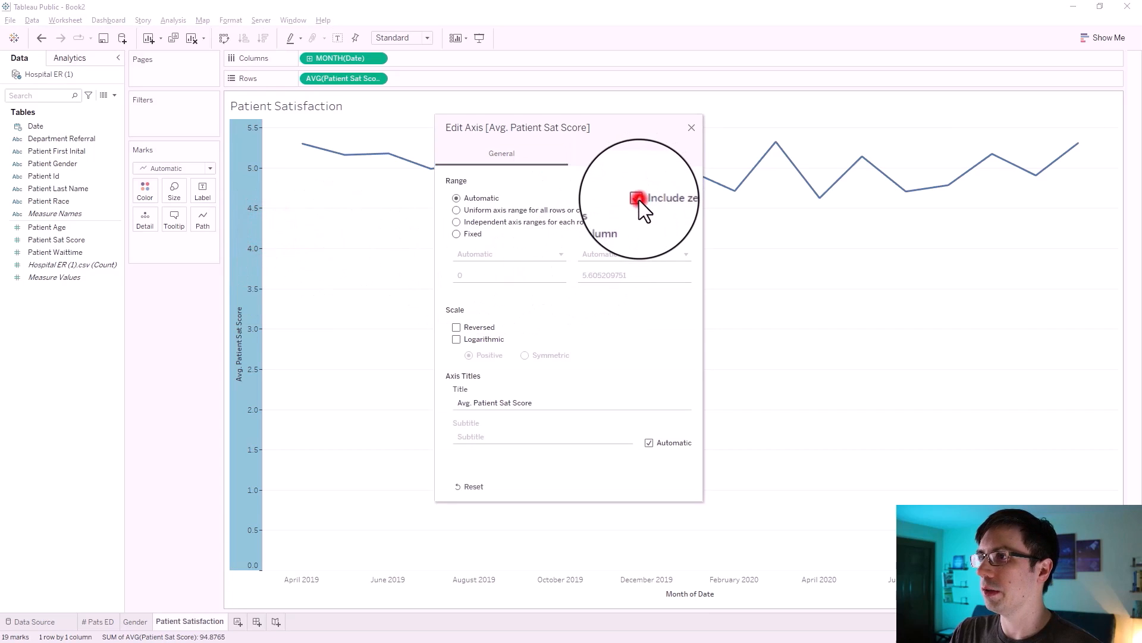
pyautogui.click(692, 128)
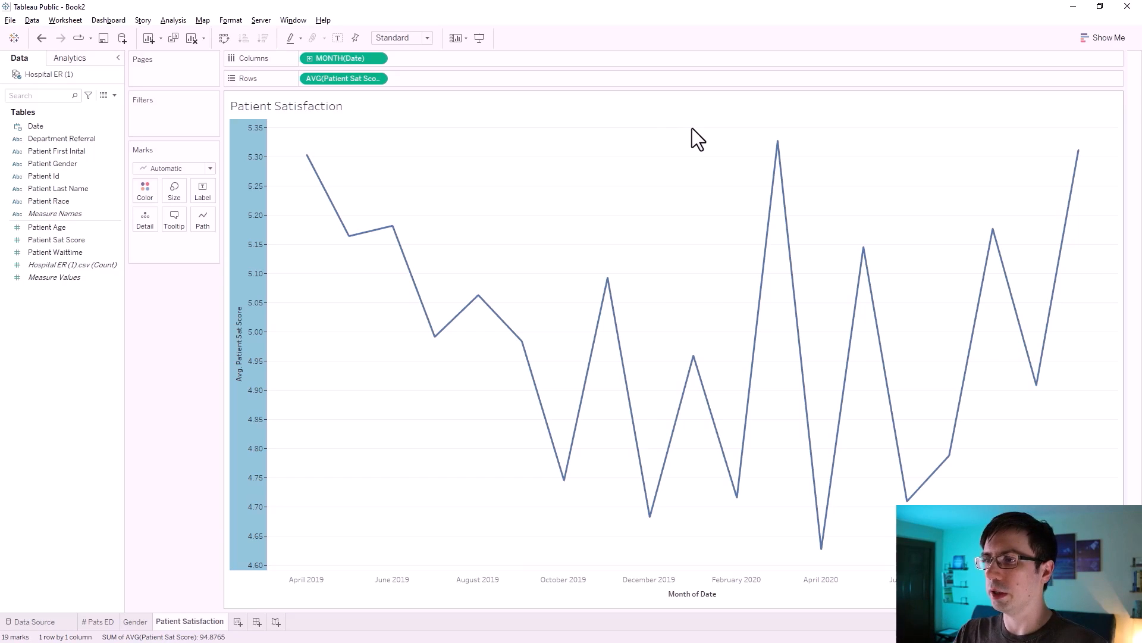
pyautogui.rightClick(238, 222)
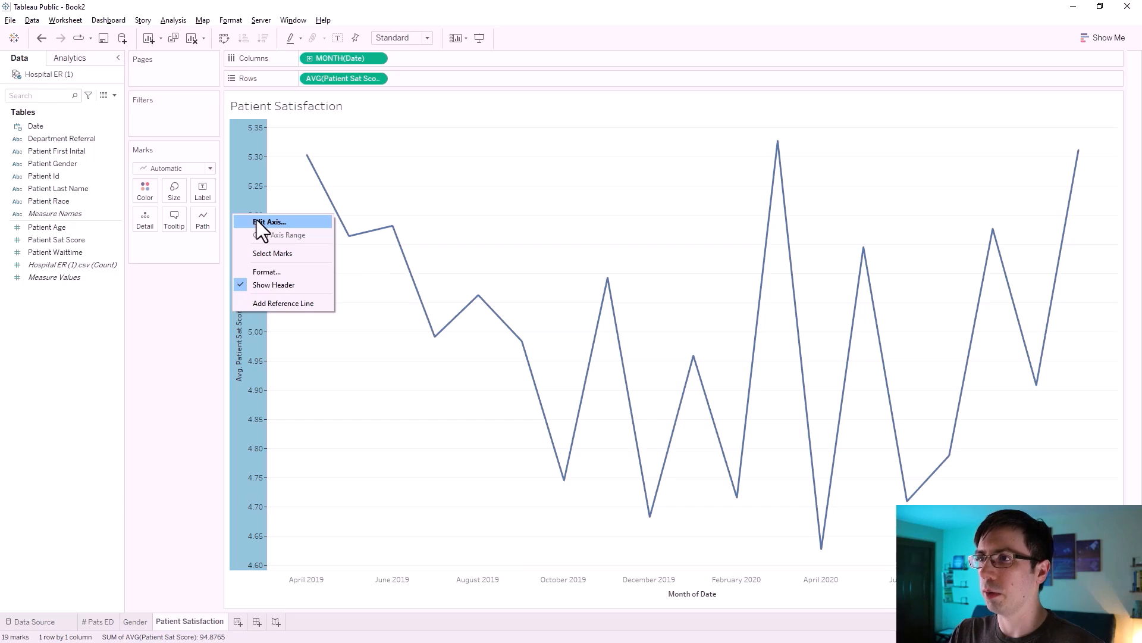
pyautogui.click(262, 223)
pyautogui.click(637, 200)
pyautogui.click(637, 200)
pyautogui.click(691, 127)
# - Hide the headers of both the Avg. Patient Sat Score axis and the Month of Date axis
pyautogui.rightClick(253, 381)
pyautogui.click(279, 452)
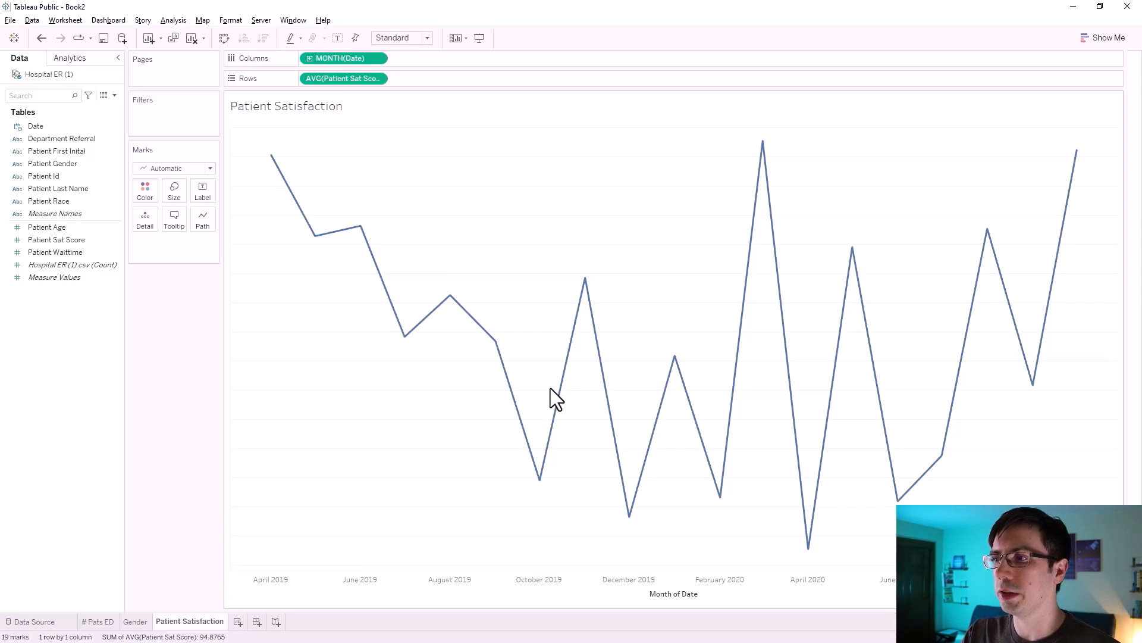
pyautogui.rightClick(462, 578)
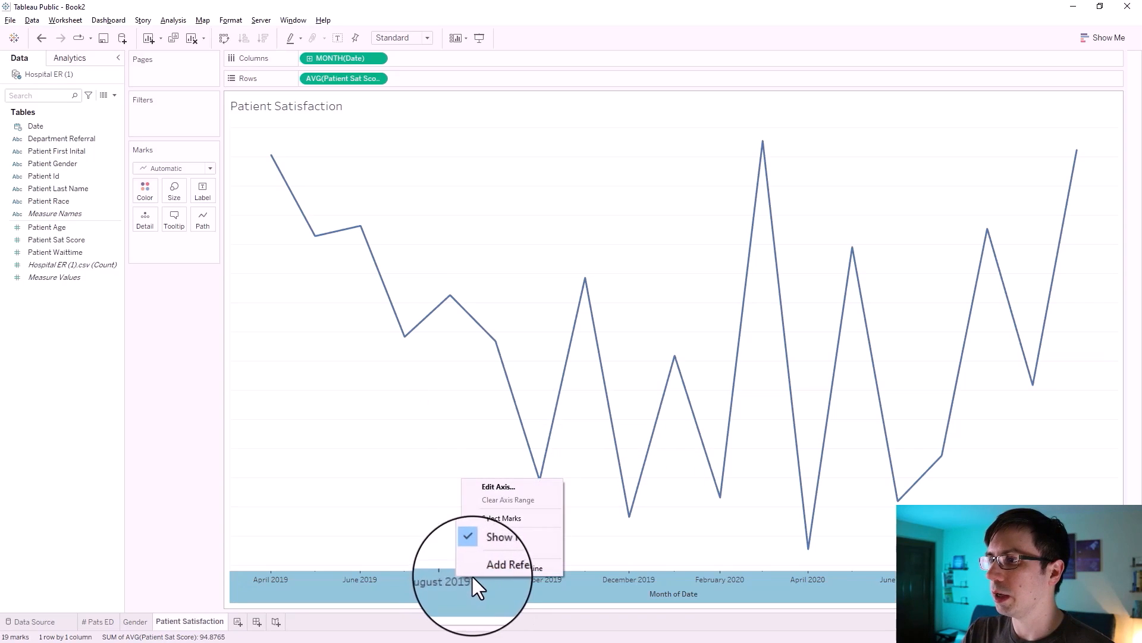
pyautogui.click(492, 551)
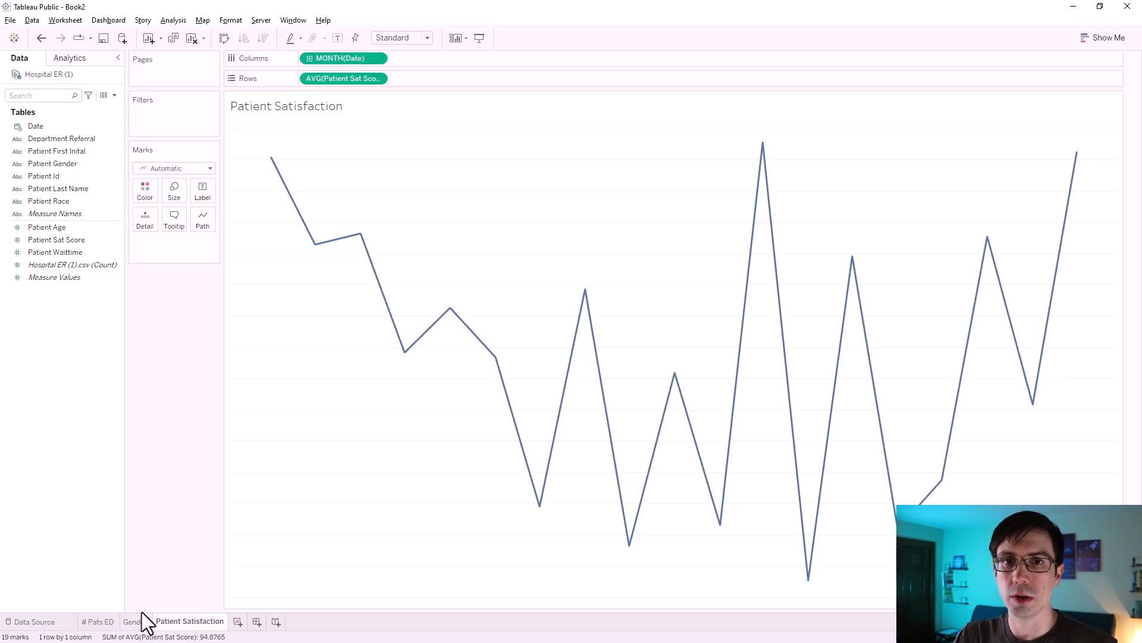
# - Duplicate the Patient Satisfaction sheet and remove the average Patient Sat Score from the copy's rows
pyautogui.rightClick(187, 621)
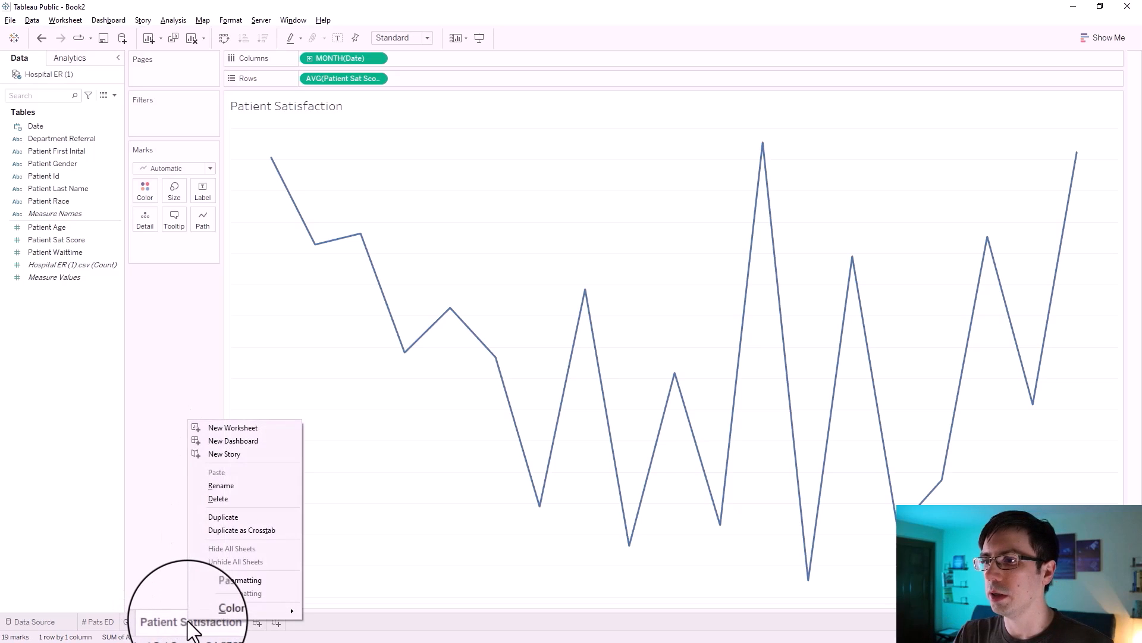
pyautogui.click(243, 519)
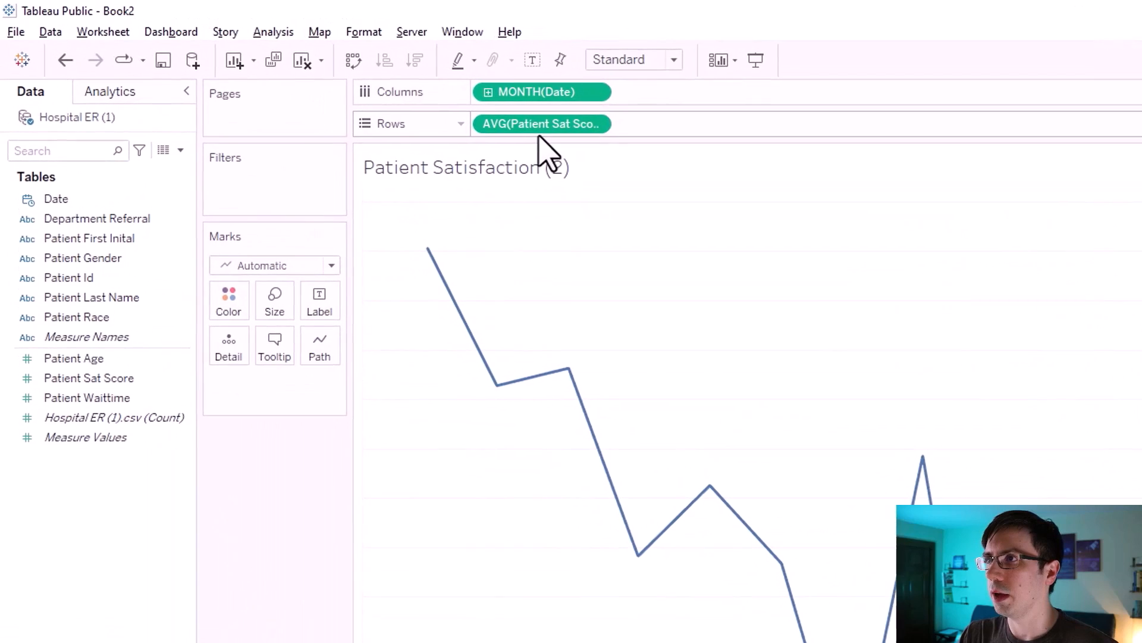
pyautogui.moveTo(427, 102); pyautogui.dragTo(182, 453)
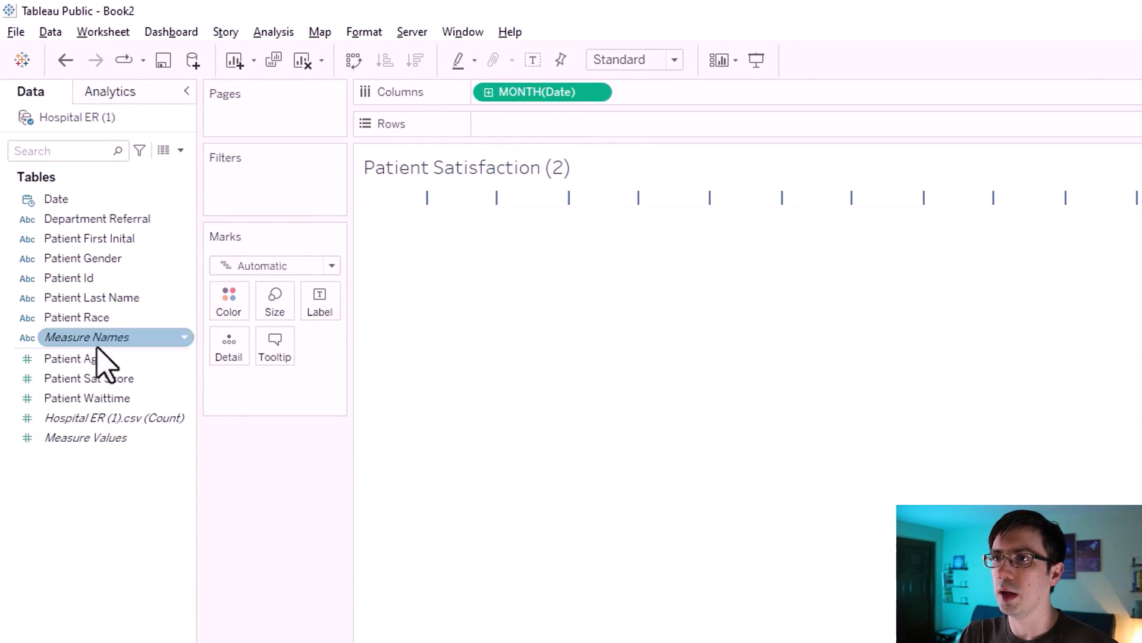
# - Add Patient Waittime to the duplicated sheet's rows and aggregate it as Average
pyautogui.moveTo(82, 396); pyautogui.dragTo(508, 130)
pyautogui.rightClick(506, 125)
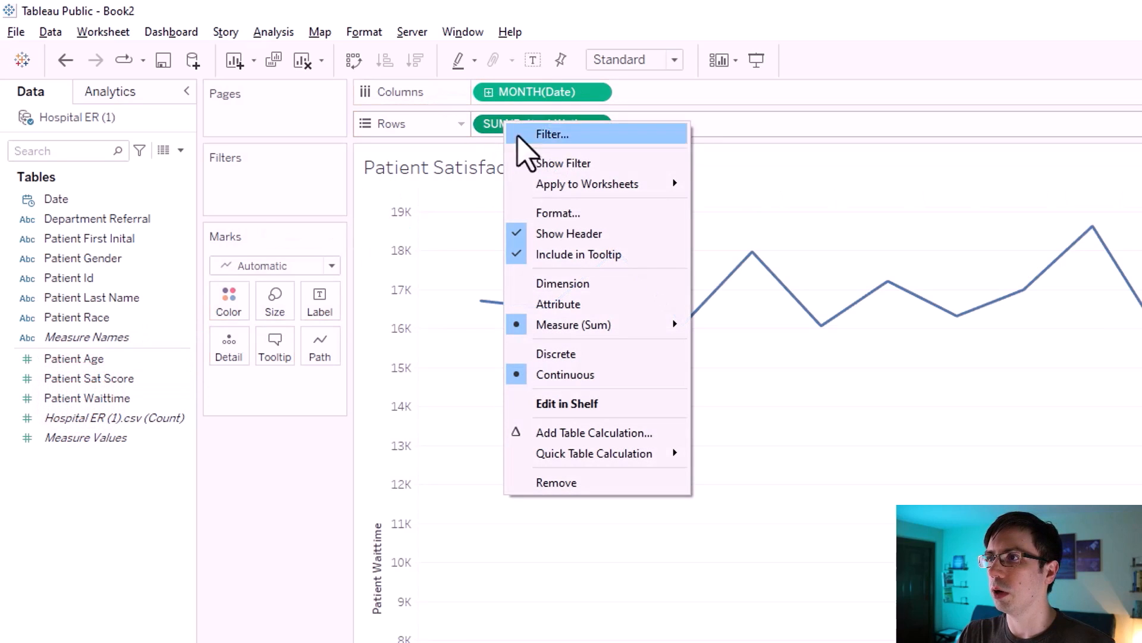
pyautogui.moveTo(588, 325)
pyautogui.click(759, 345)
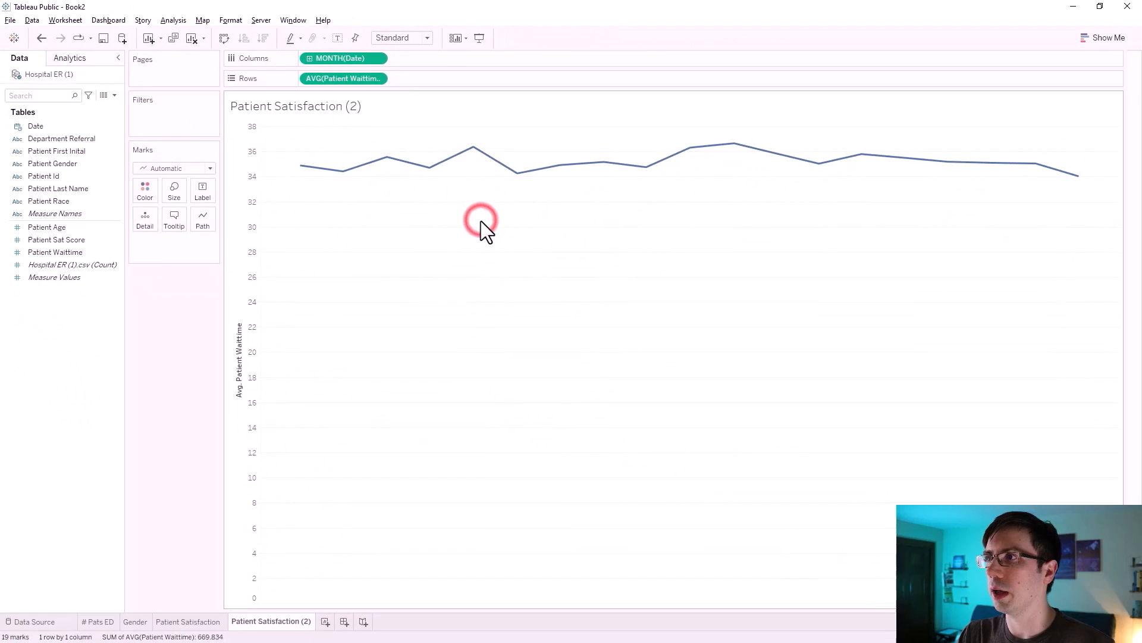
pyautogui.click(213, 381)
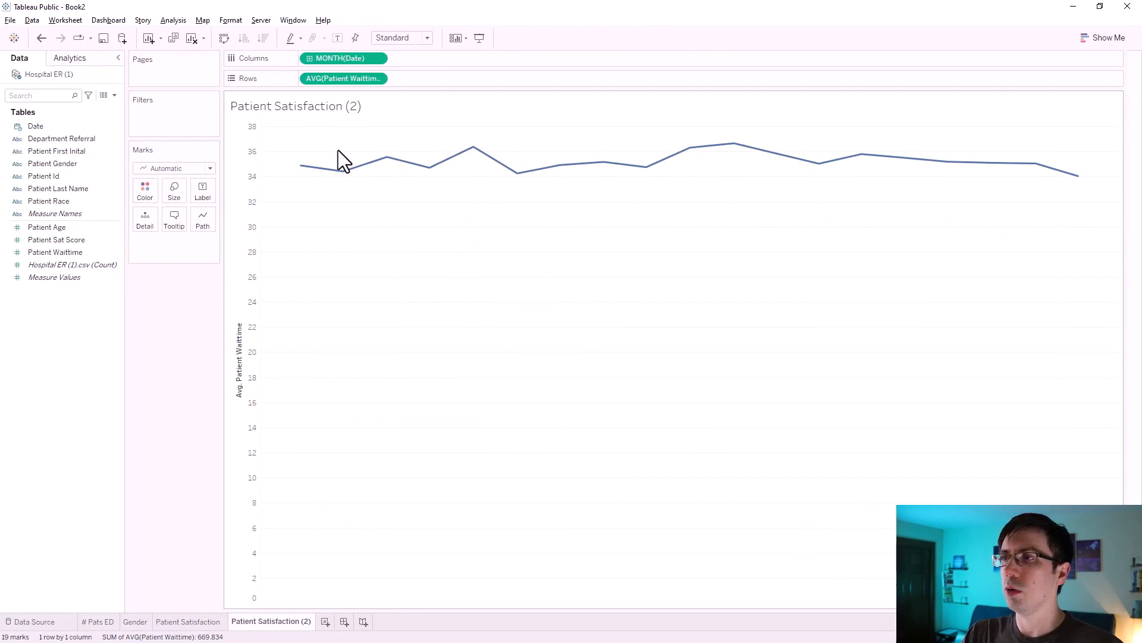
# - Exclude zero from the Avg. Patient Waittime axis range
pyautogui.moveTo(310, 171)
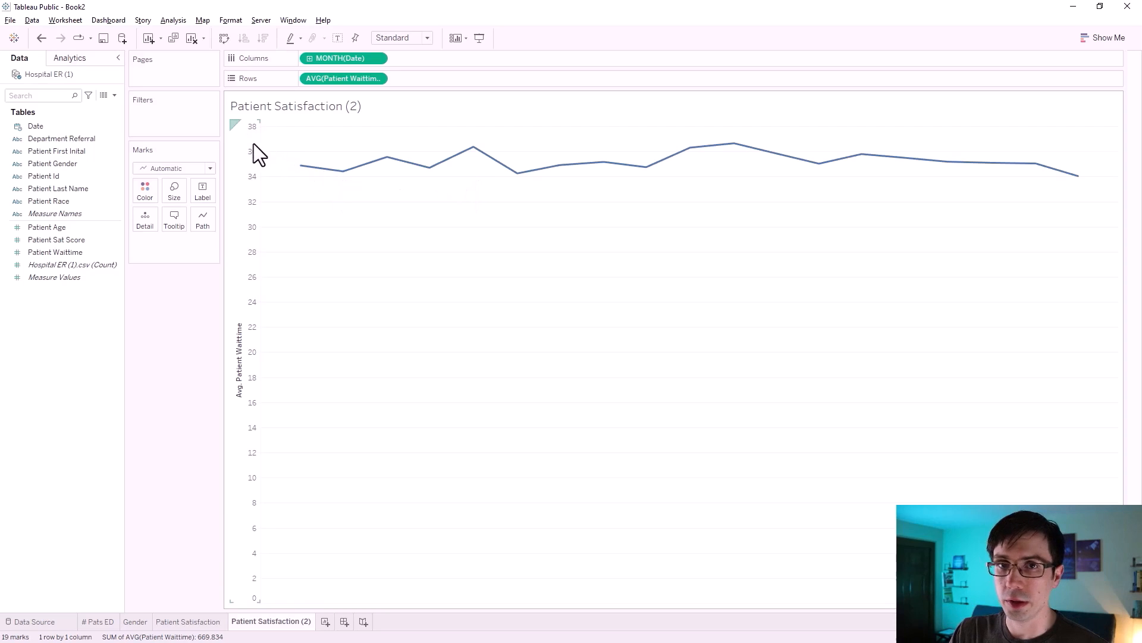
pyautogui.rightClick(243, 187)
pyautogui.click(260, 192)
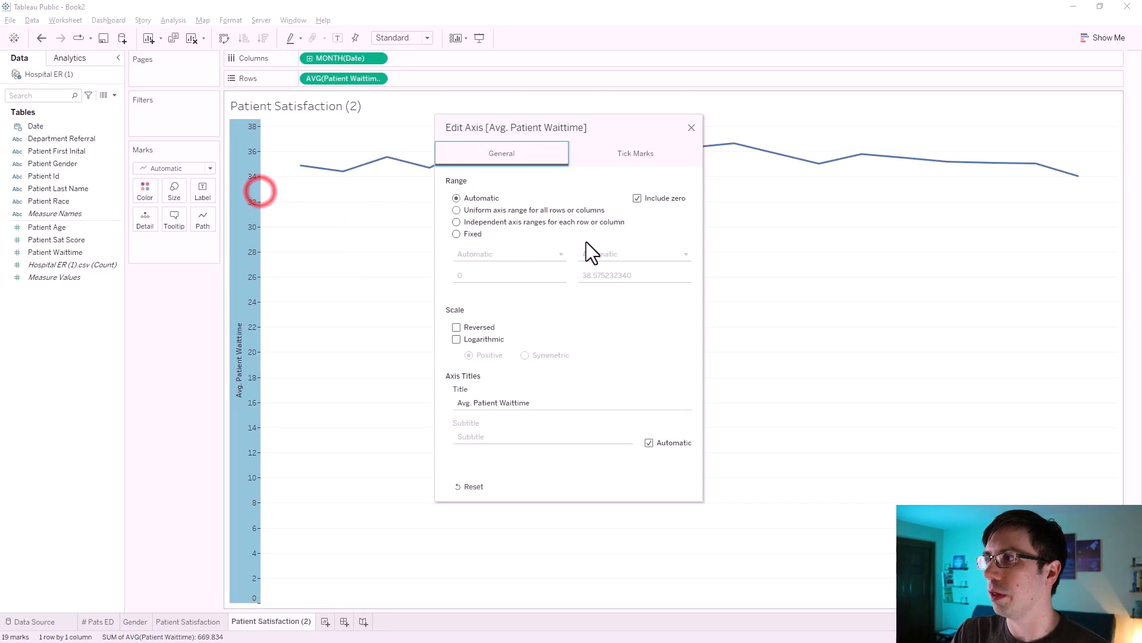
pyautogui.click(636, 198)
# - Hide the header of the Avg. Patient Waittime axis
pyautogui.rightClick(254, 269)
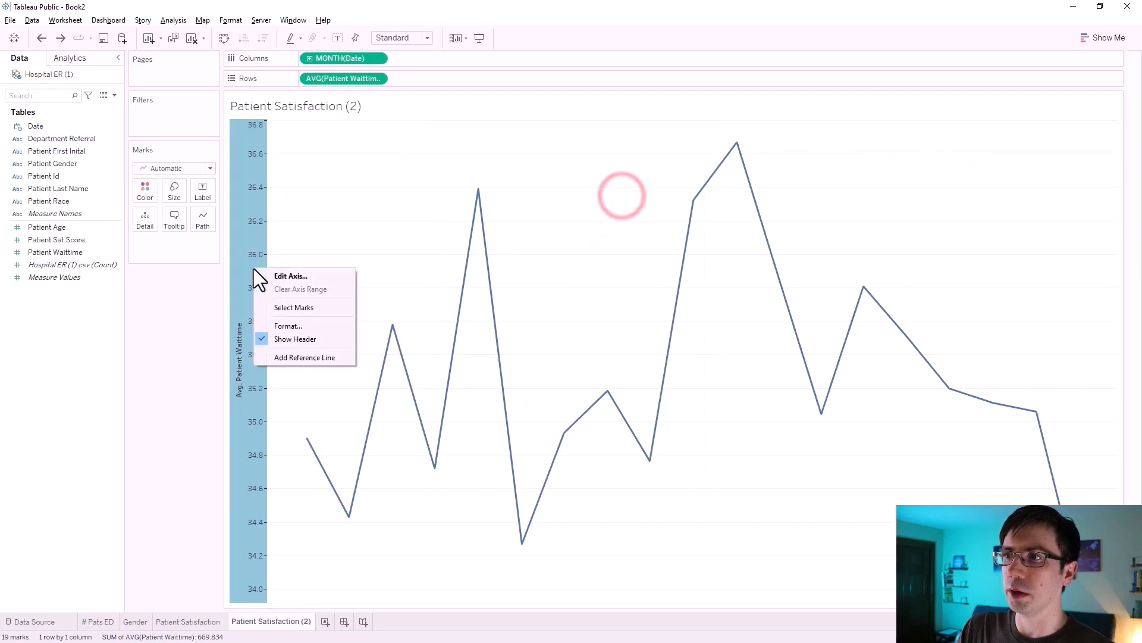
pyautogui.click(292, 340)
pyautogui.click(161, 403)
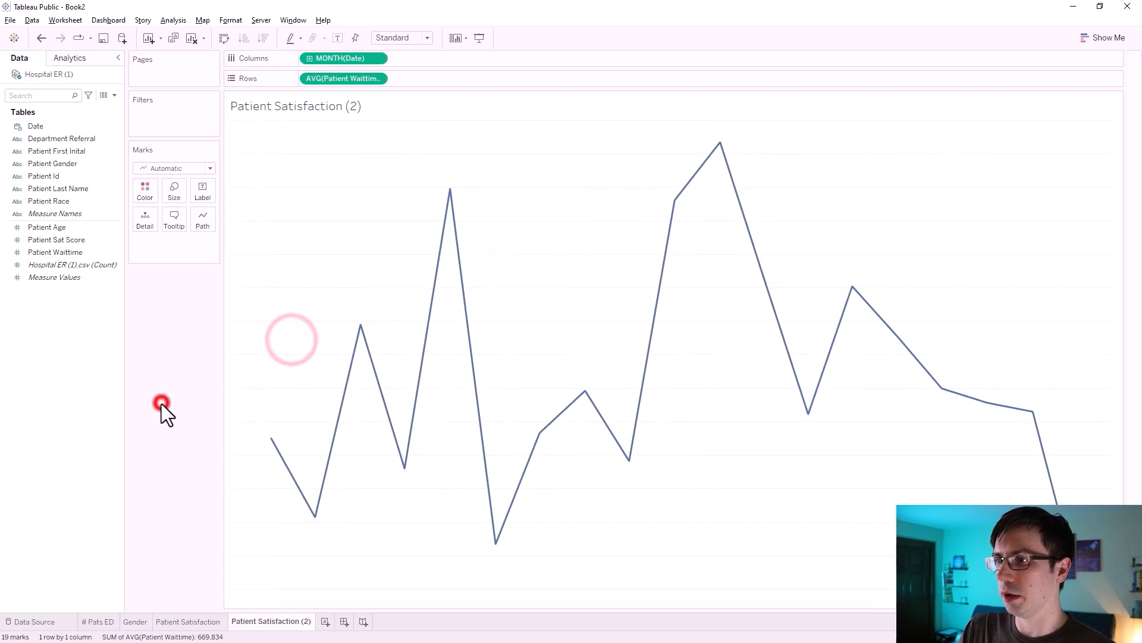
# - Rename the Patient Satisfaction (2) sheet as Waittime Average
pyautogui.rightClick(275, 621)
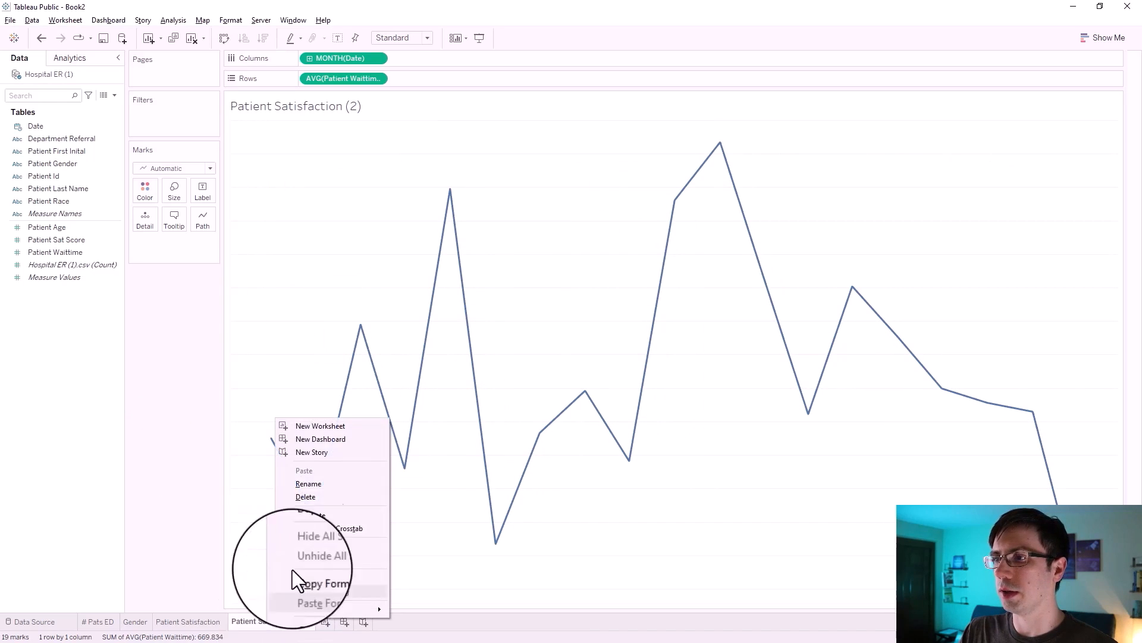
pyautogui.click(312, 501)
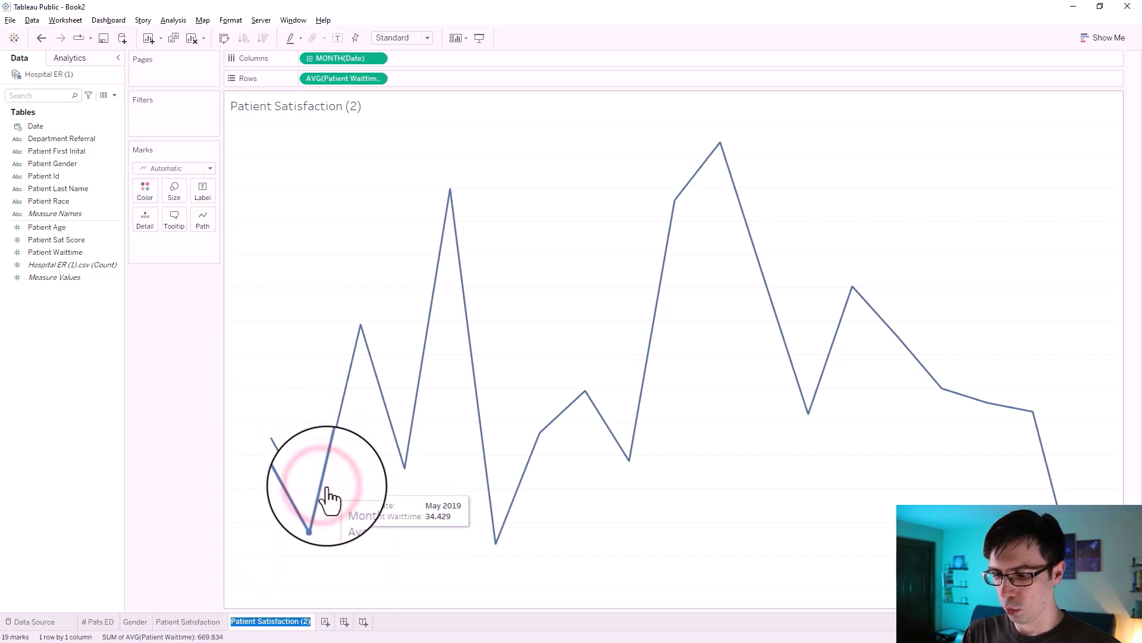
pyautogui.write('Waittime Average')
pyautogui.press('Return')
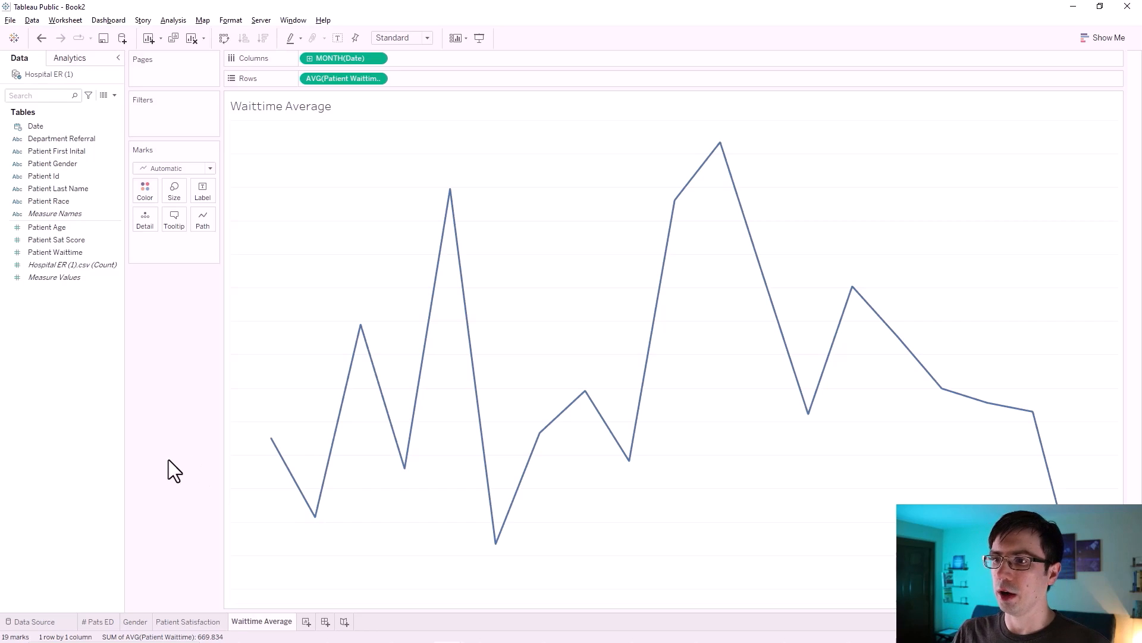
pyautogui.click(201, 622)
pyautogui.click(260, 621)
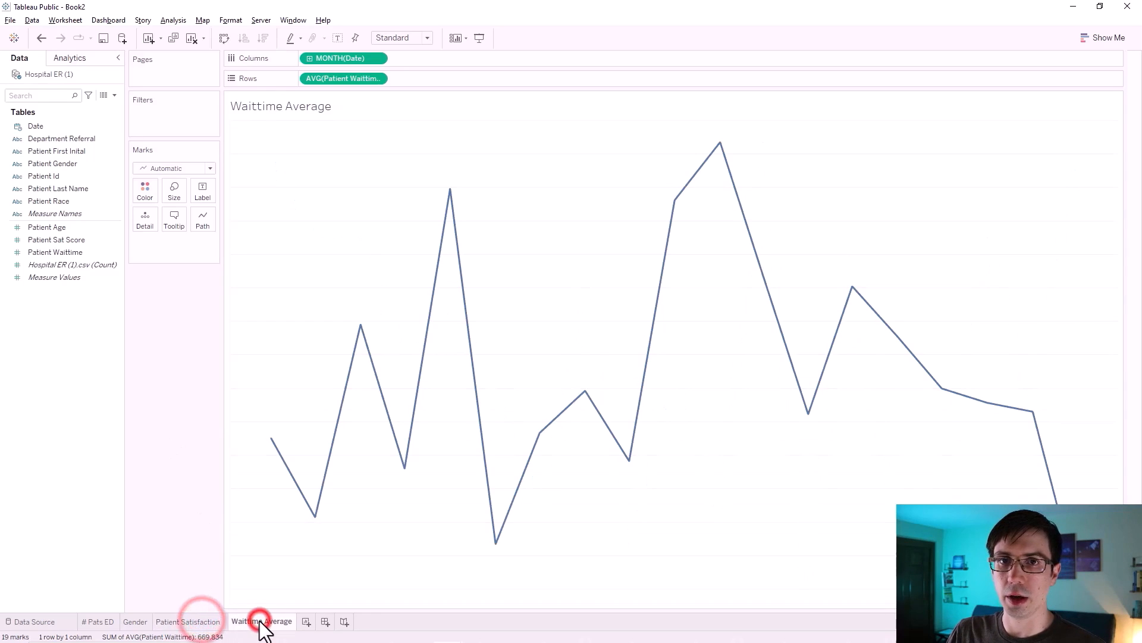
pyautogui.click(189, 620)
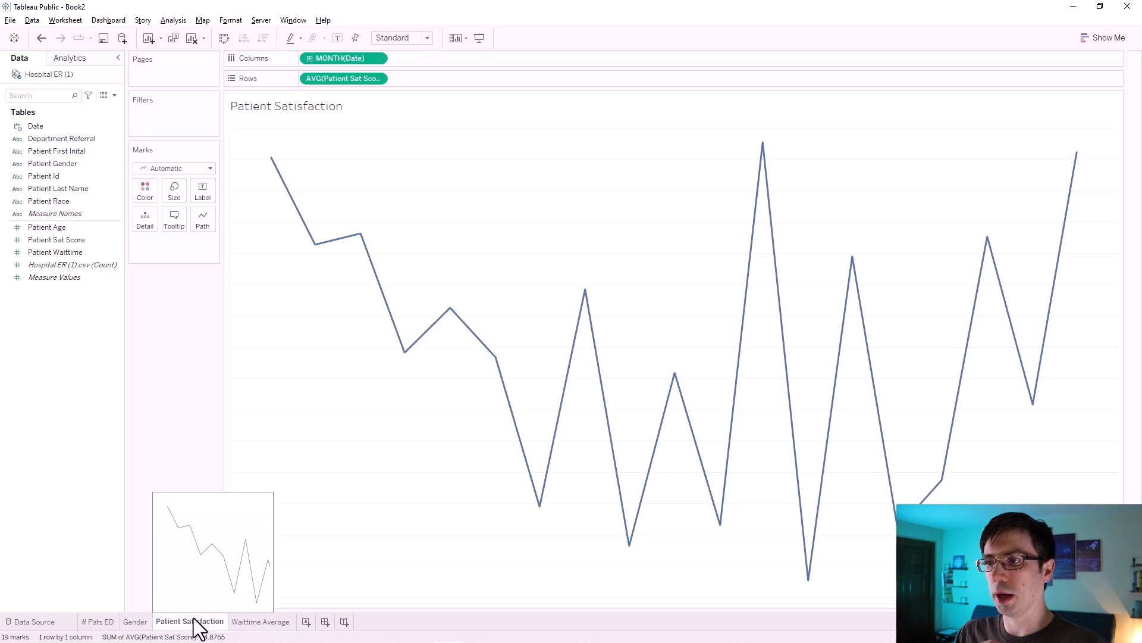
pyautogui.click(266, 621)
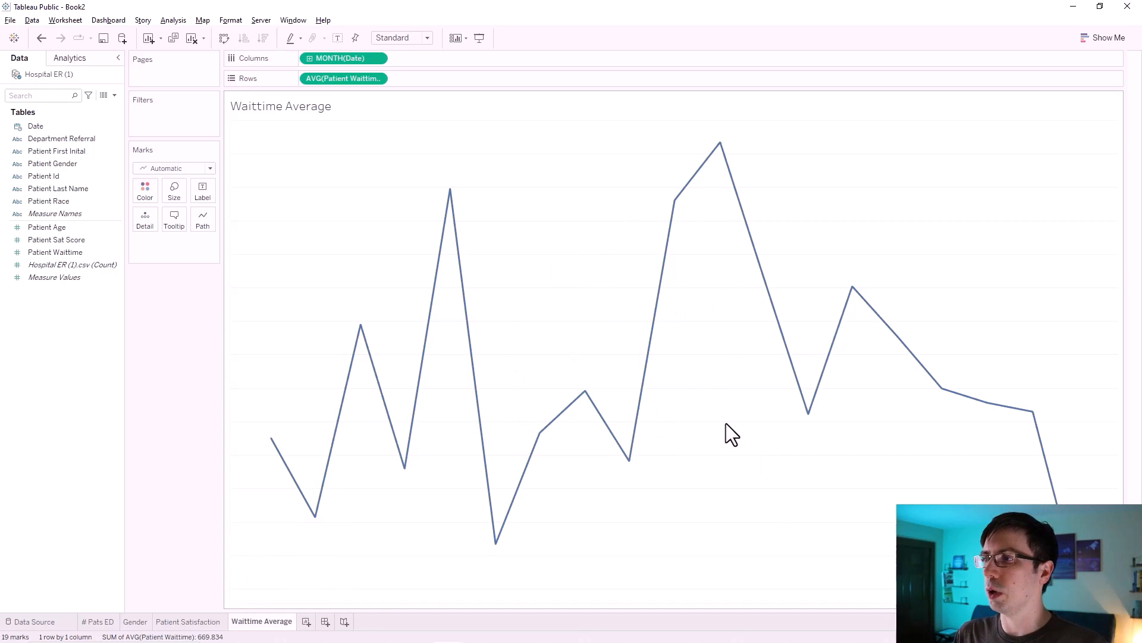
# - Add two new worksheets and rename the first of them as Average Satisfaction
pyautogui.click(305, 623)
pyautogui.click(339, 623)
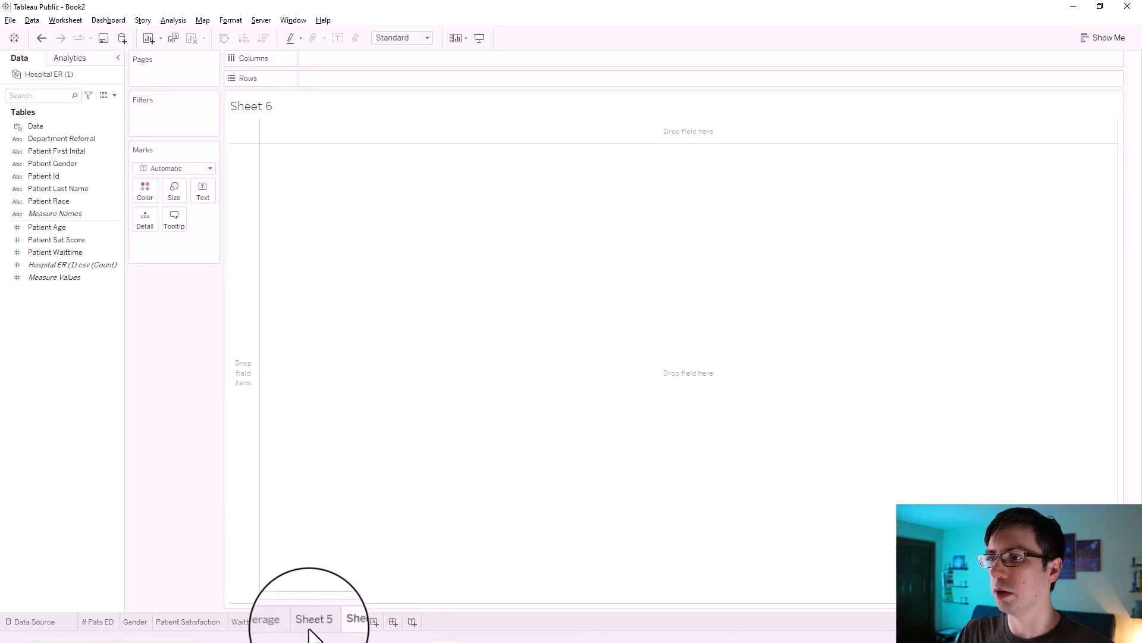
pyautogui.click(319, 623)
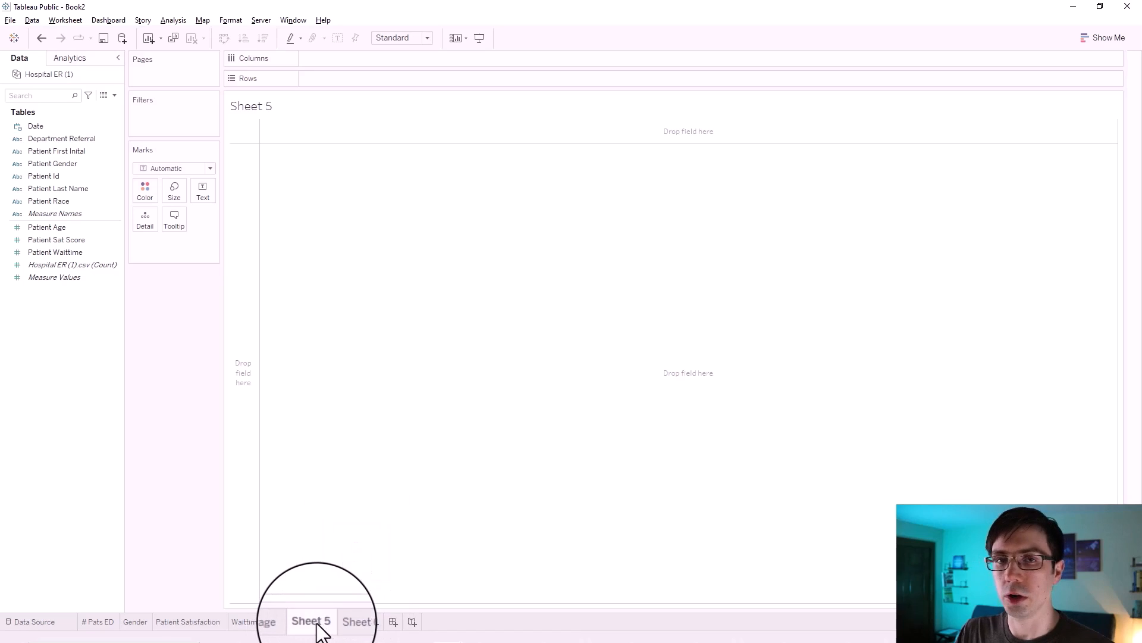
pyautogui.doubleClick(318, 623)
pyautogui.write('Average S')
pyautogui.write('atisfaction')
pyautogui.click(212, 555)
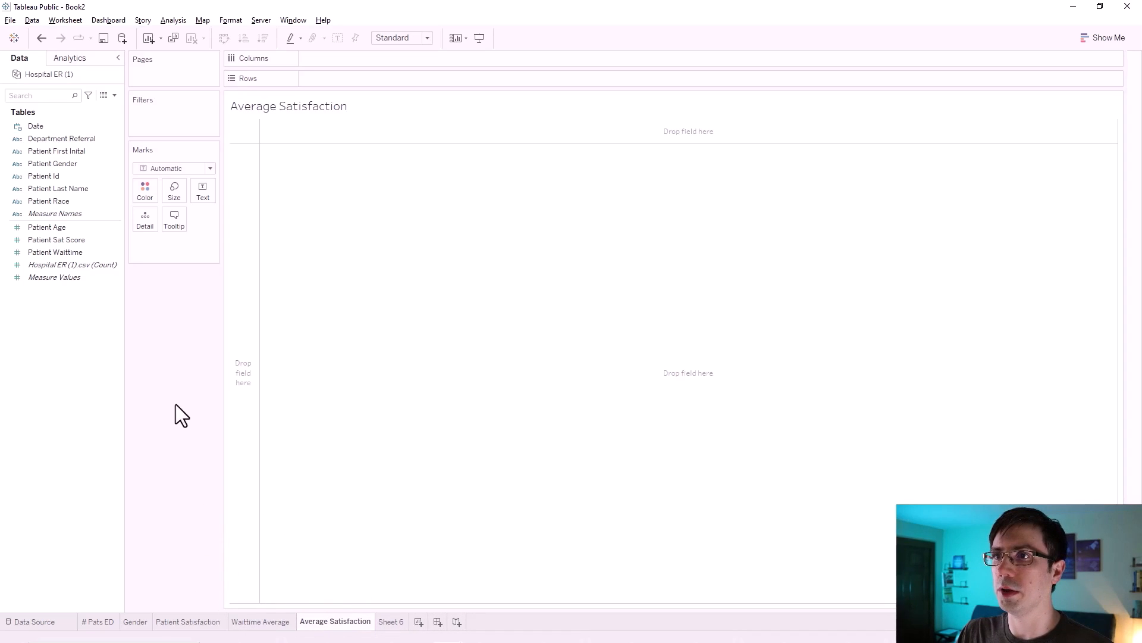
# - Show Patient Sat Score as text on the Average Satisfaction sheet and aggregate it as Average
pyautogui.click(41, 252)
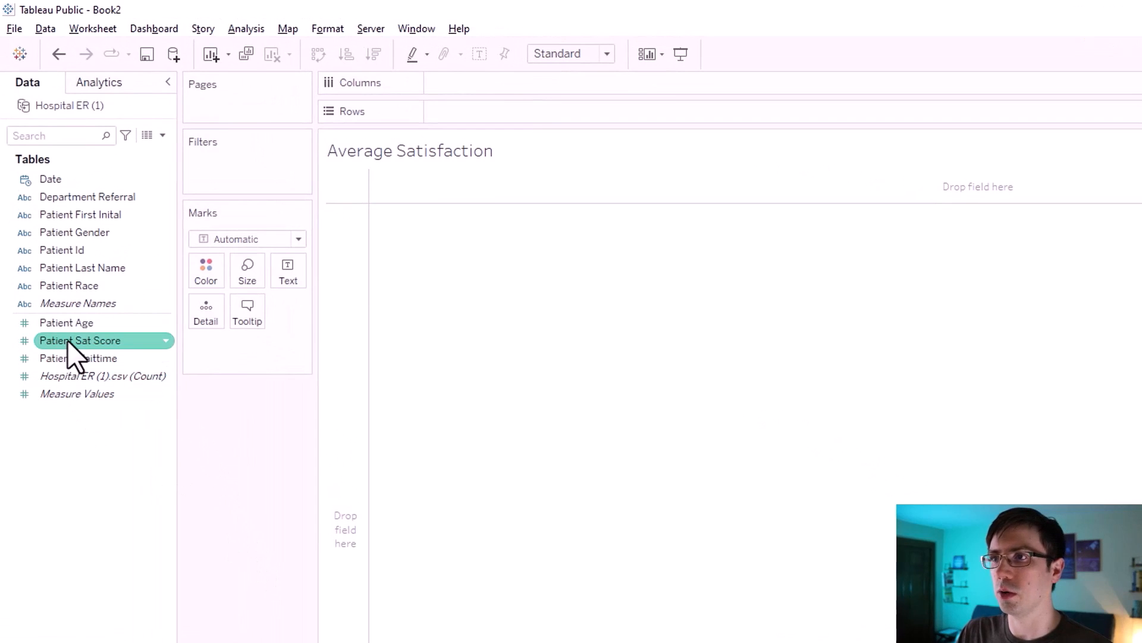
pyautogui.moveTo(67, 340); pyautogui.dragTo(281, 275)
pyautogui.rightClick(233, 350)
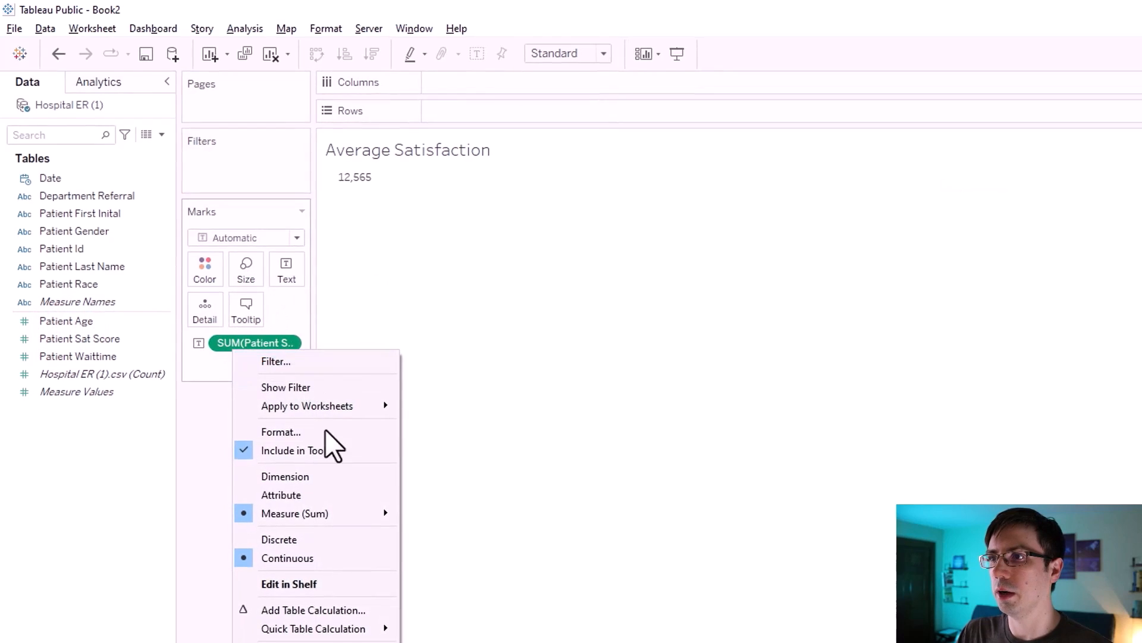
pyautogui.moveTo(330, 513)
pyautogui.click(431, 532)
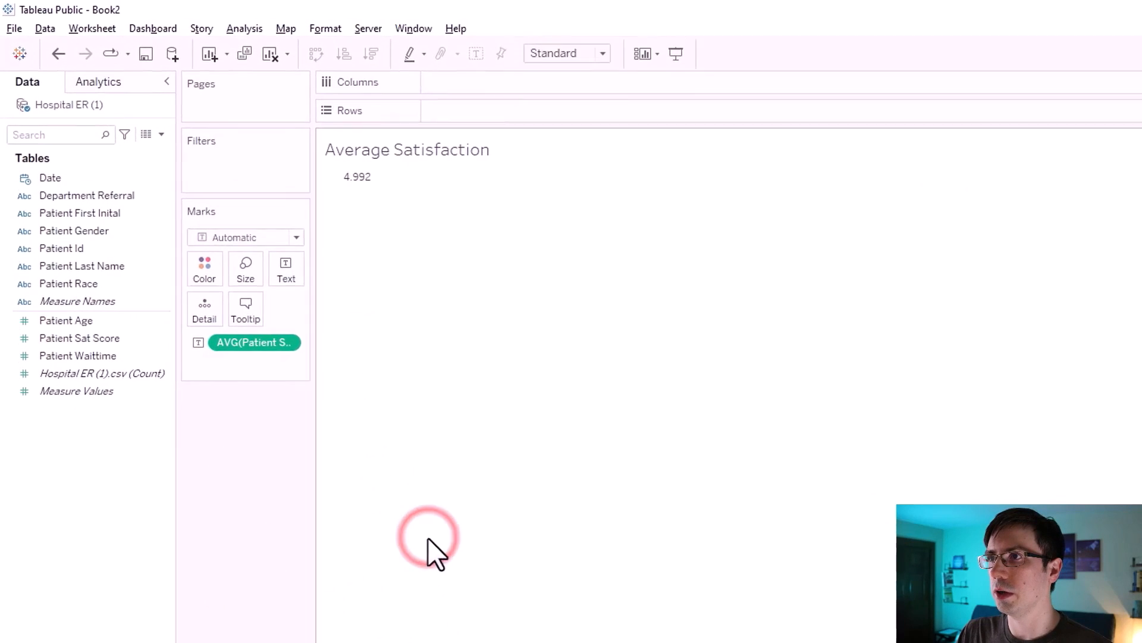
# - Format the average Patient Sat Score as a custom number with 2 decimal places
pyautogui.moveTo(361, 180)
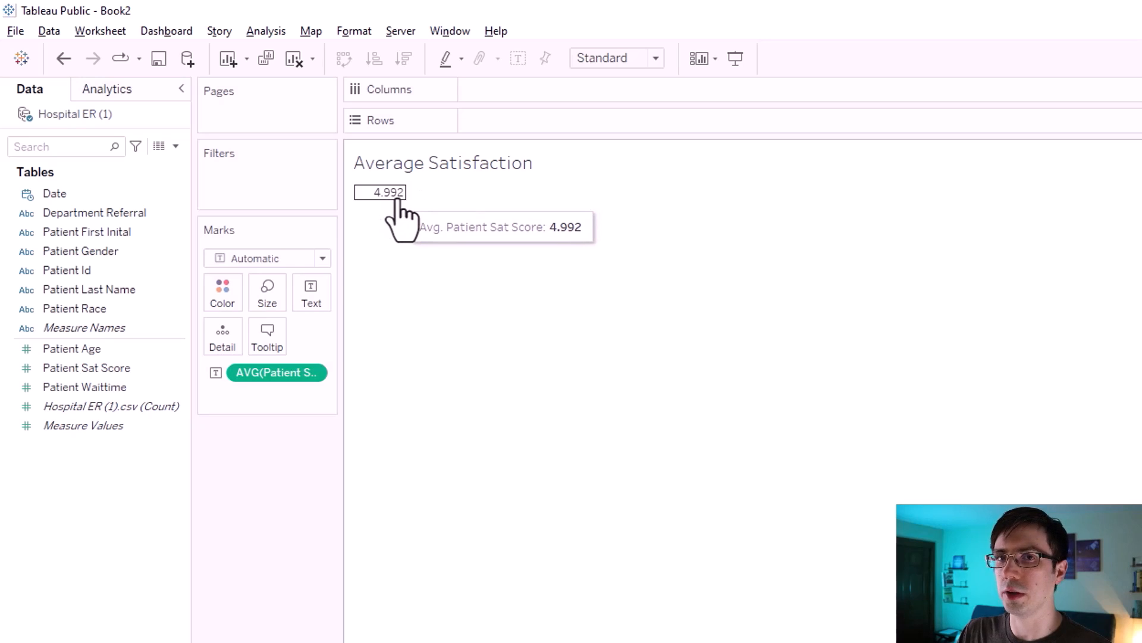
pyautogui.rightClick(256, 375)
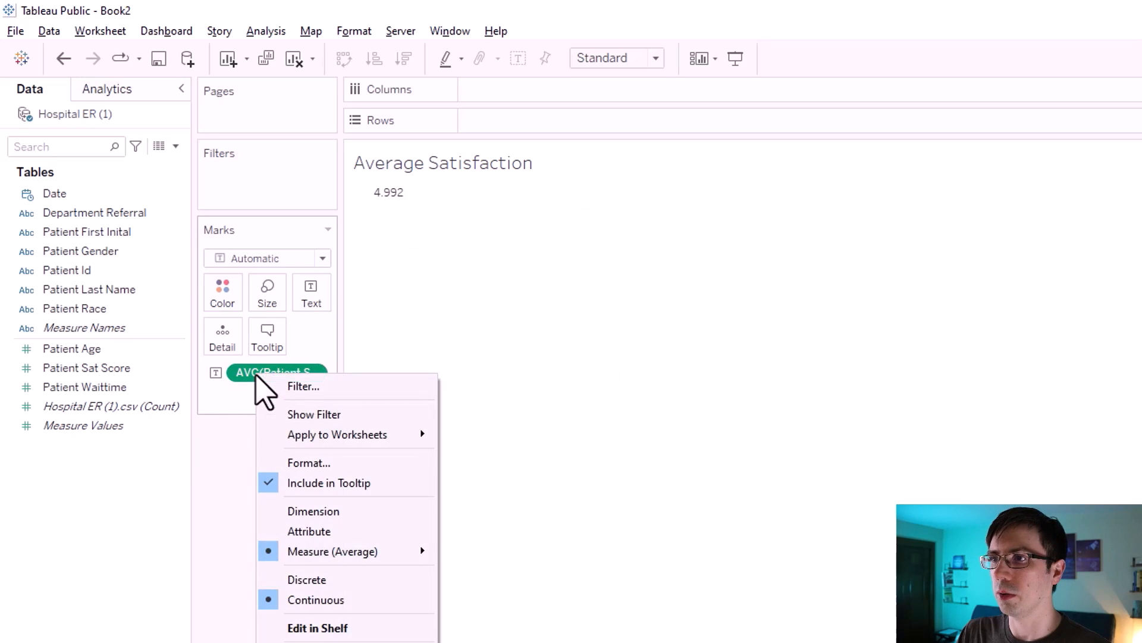
pyautogui.click(290, 463)
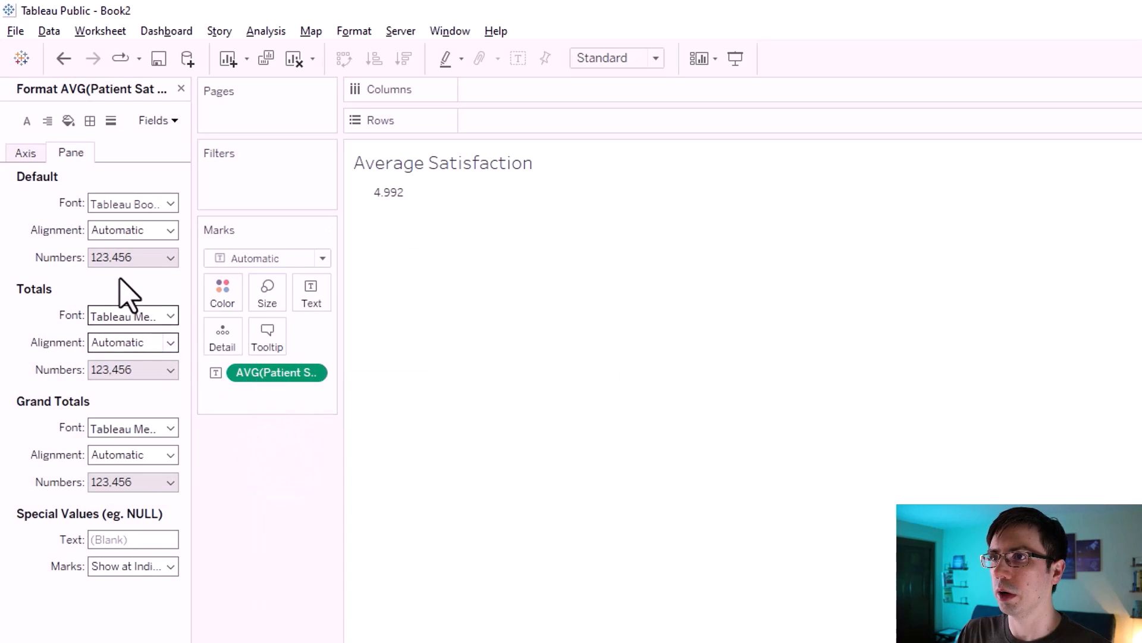
pyautogui.click(116, 257)
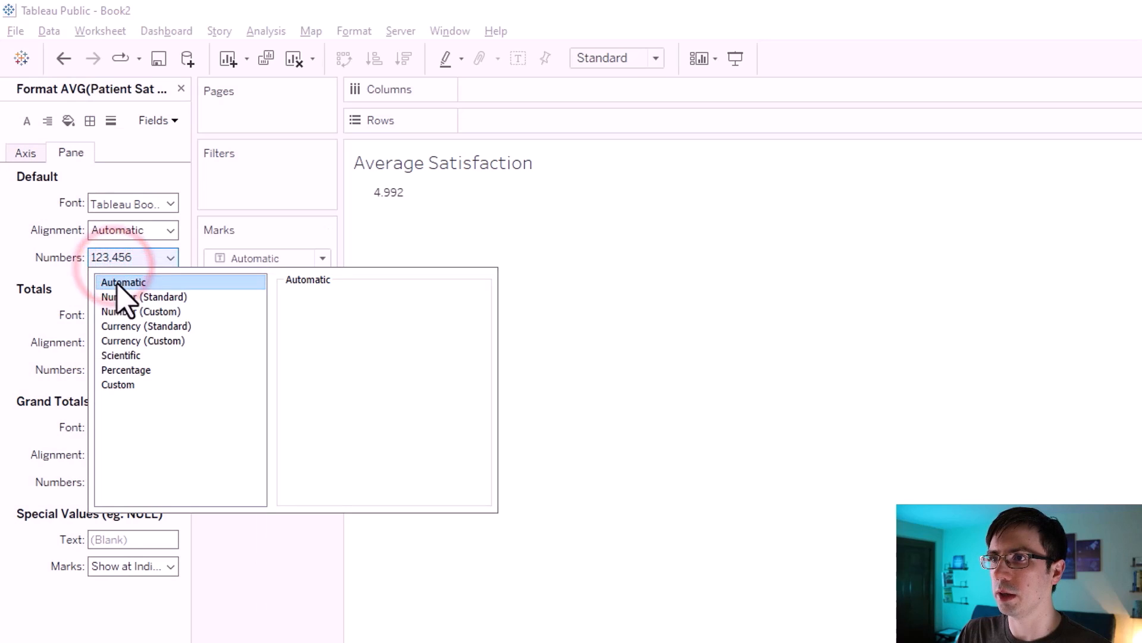
pyautogui.click(122, 311)
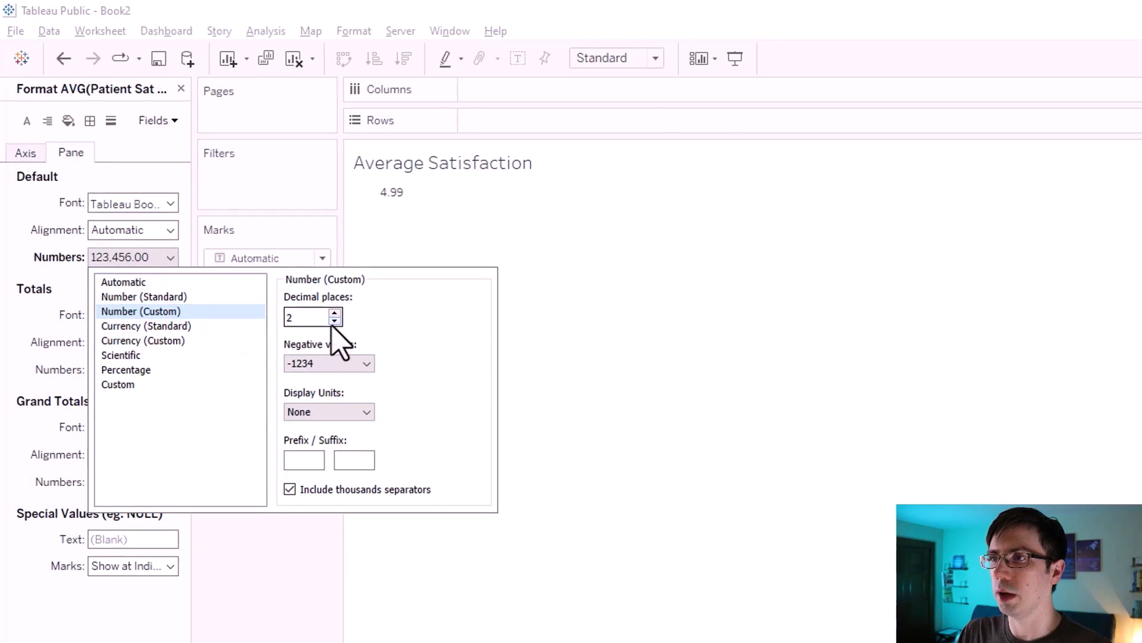
pyautogui.click(301, 619)
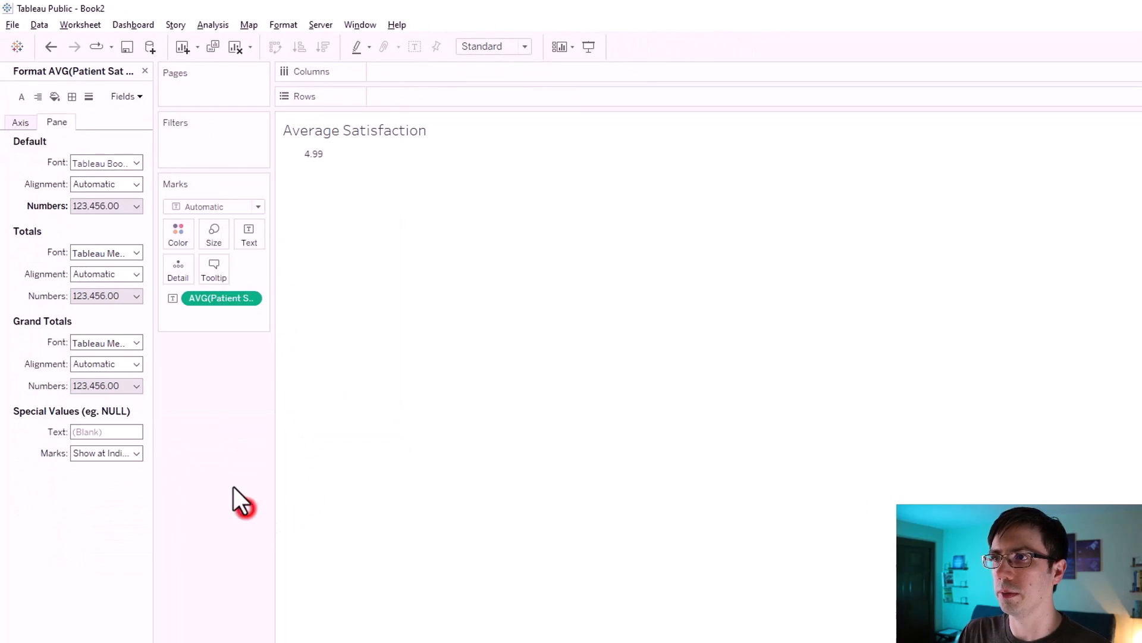
# - Edit the text label to read "Average Patient Satisfaction:" on a line above the average score, with "/ 10" after the score
pyautogui.click(248, 237)
pyautogui.click(373, 267)
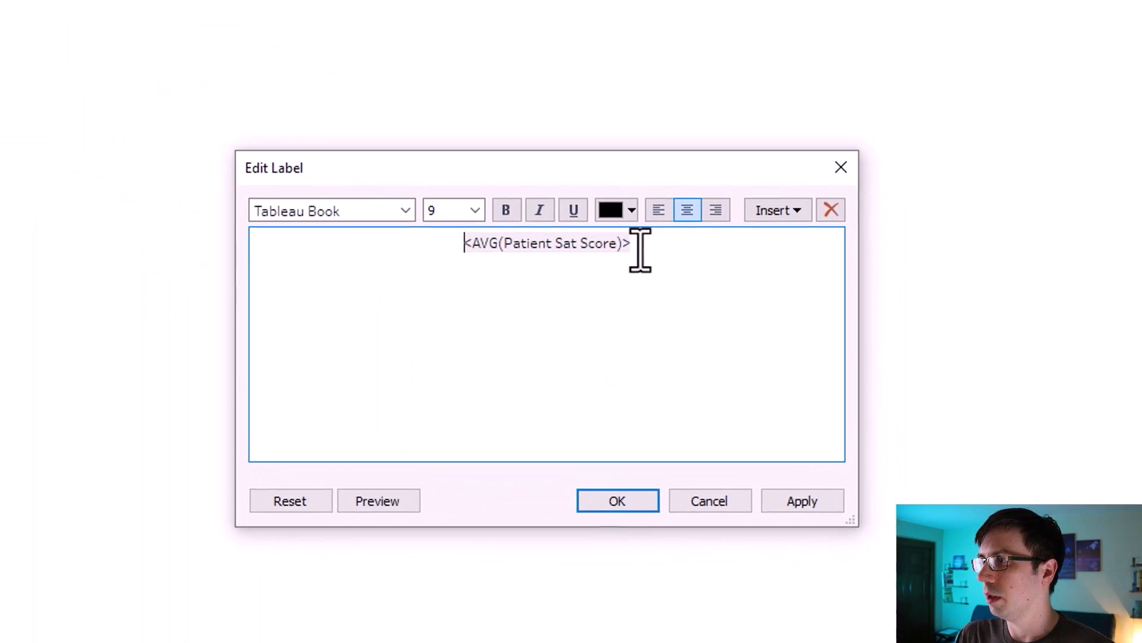
pyautogui.press('Return')
pyautogui.press('Up')
pyautogui.write('Average Patient Satisfaction')
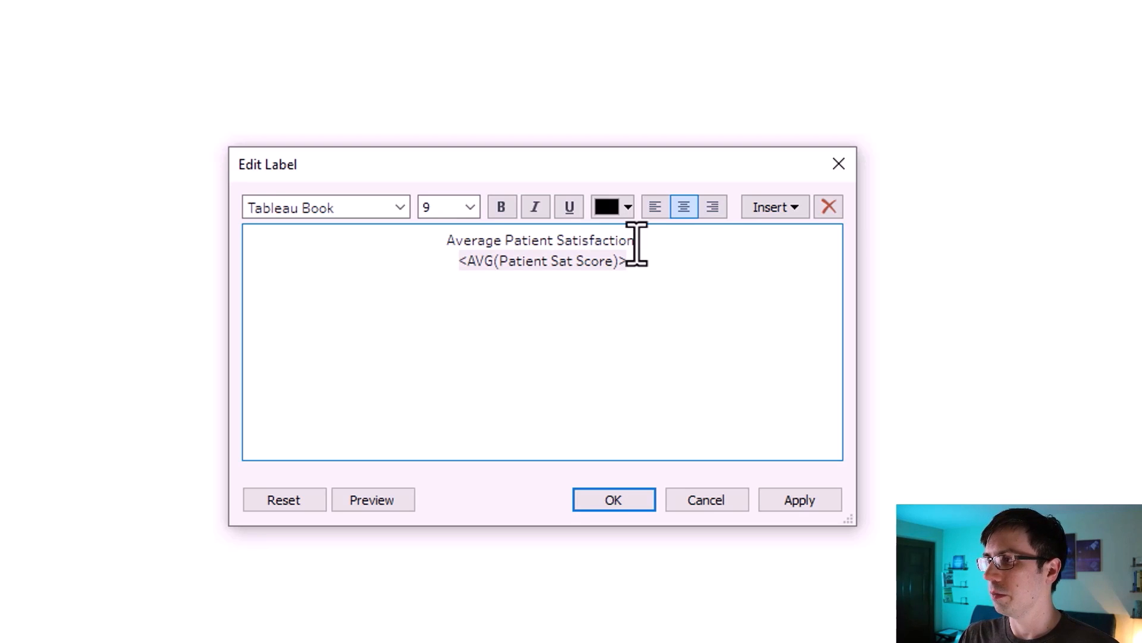
pyautogui.click(630, 257)
pyautogui.write('/ 10')
# - Set the average score field in the label to font size 14 and apply the label changes
pyautogui.moveTo(612, 260); pyautogui.dragTo(452, 265)
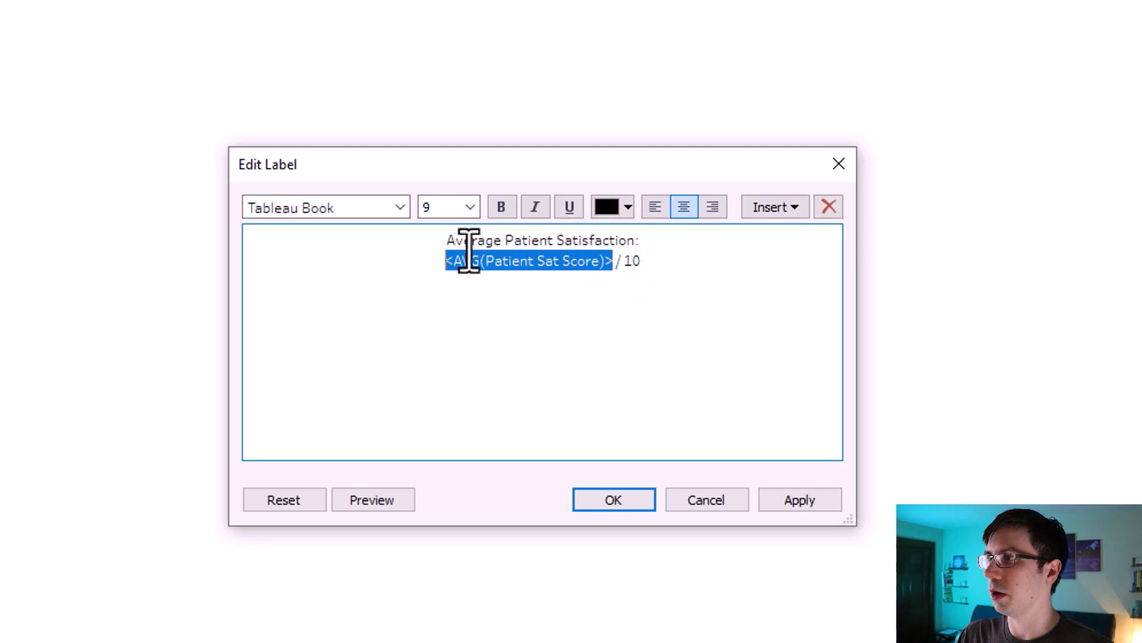
pyautogui.click(470, 207)
pyautogui.click(462, 298)
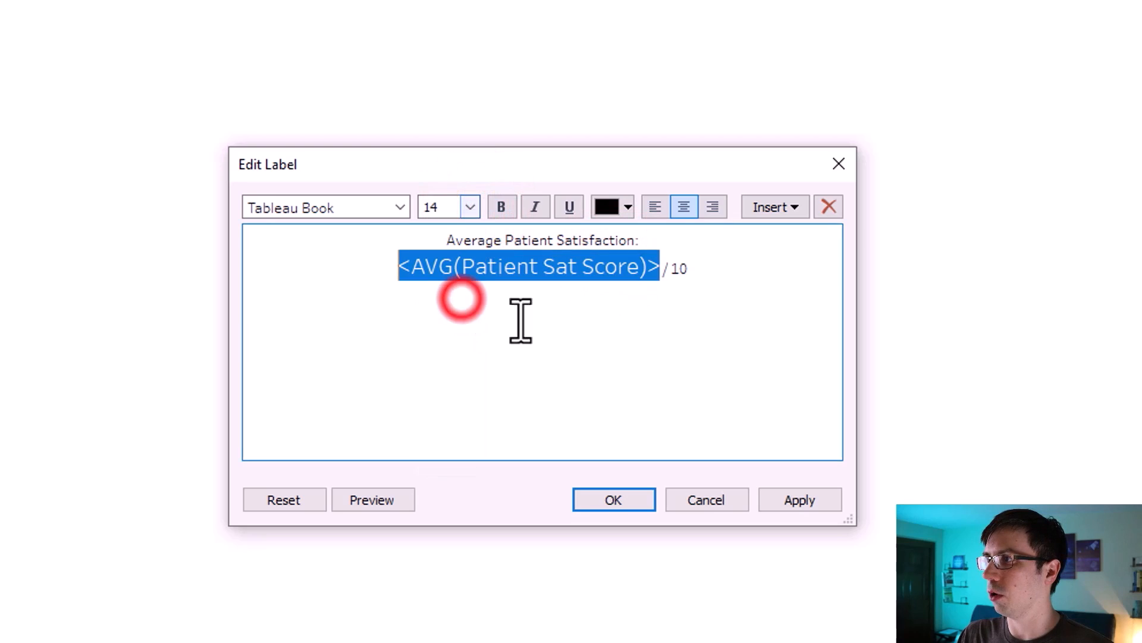
pyautogui.click(800, 500)
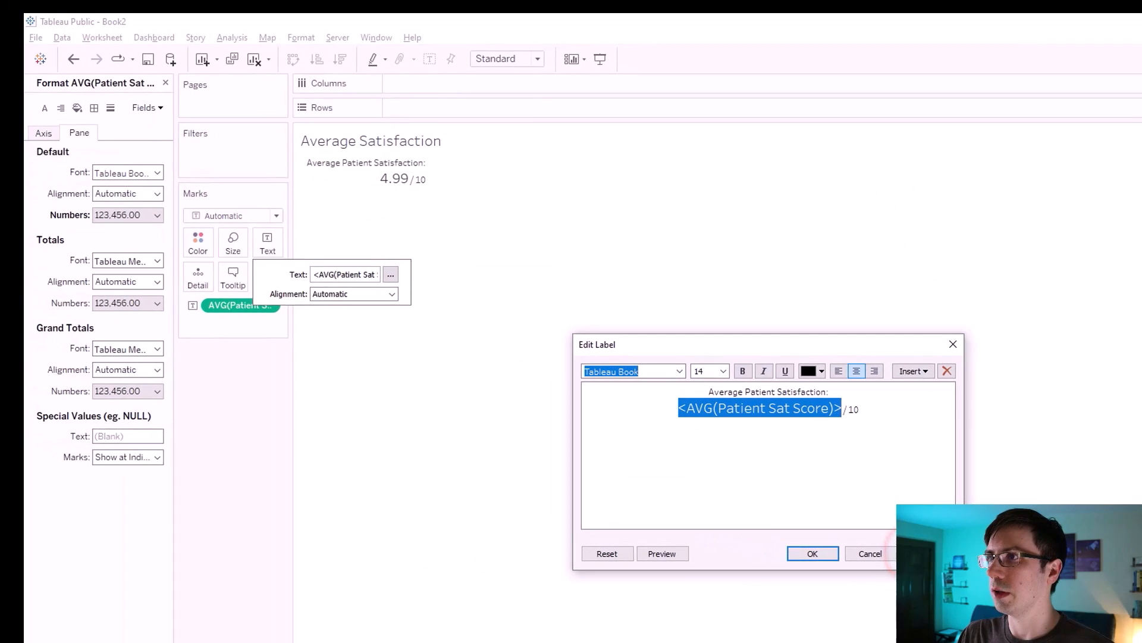
pyautogui.click(812, 553)
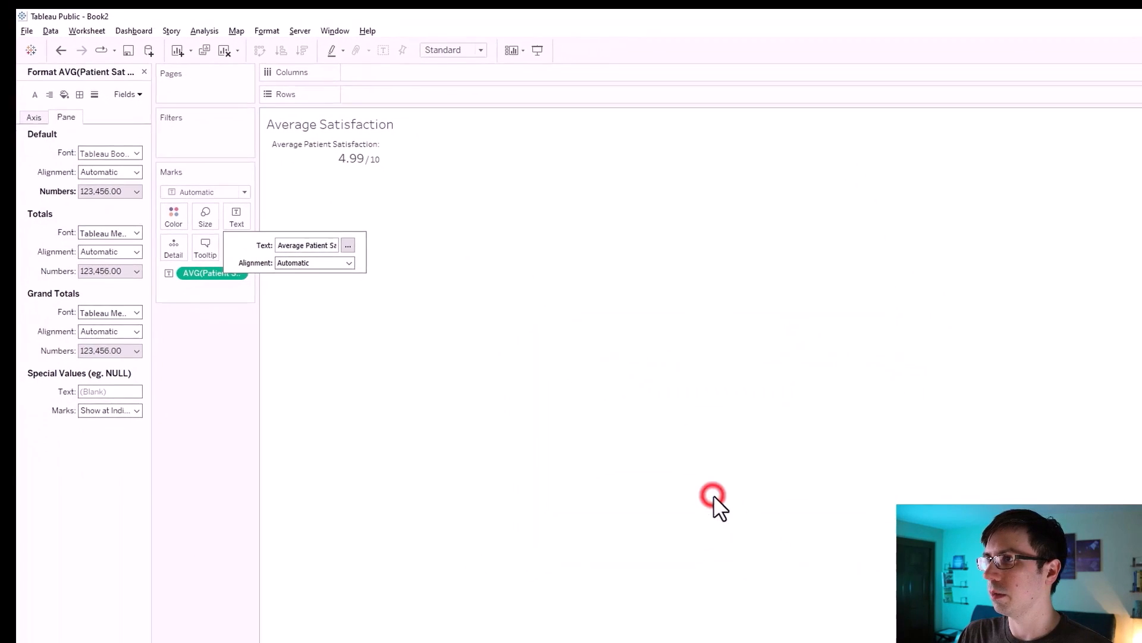
pyautogui.click(200, 497)
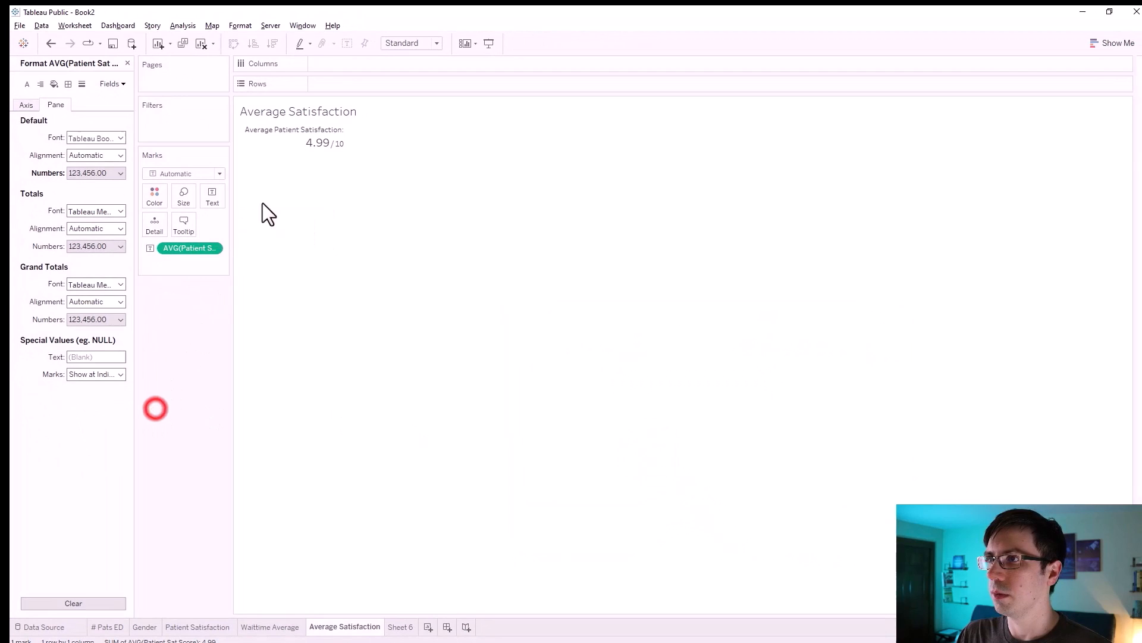
# - Hide the title of the Average Satisfaction sheet
pyautogui.rightClick(305, 116)
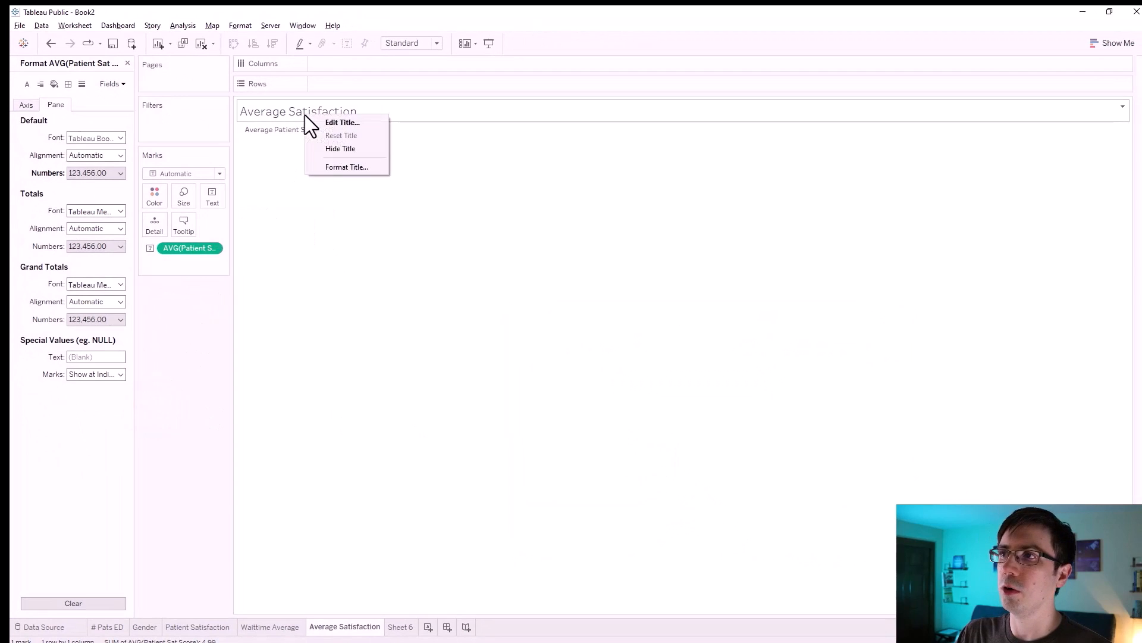
pyautogui.click(327, 153)
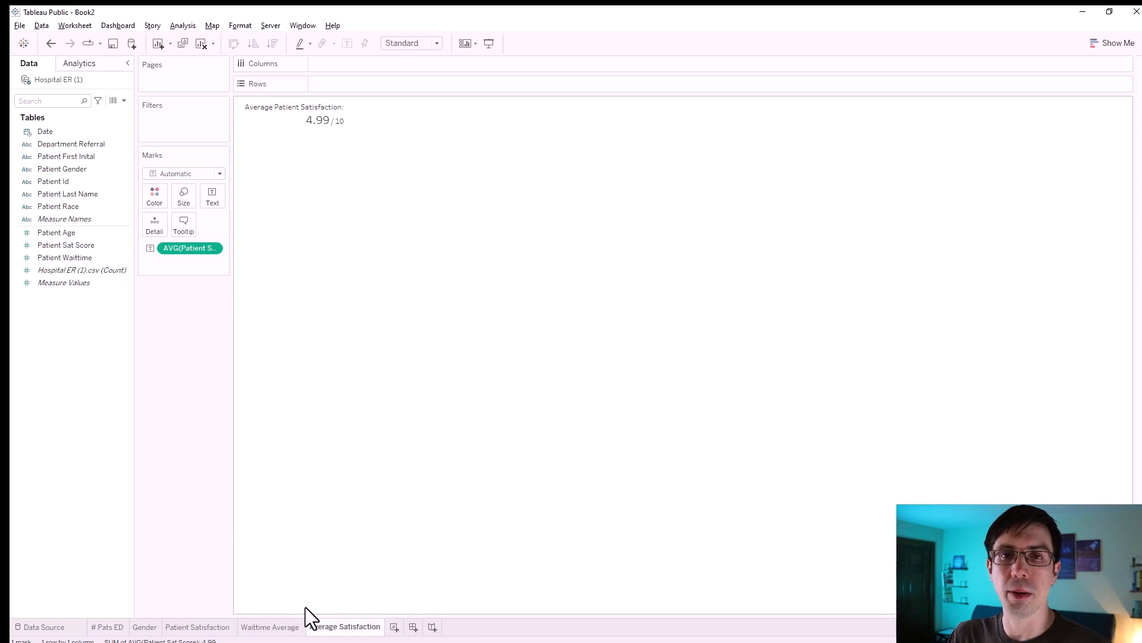
# - Create a new worksheet and name it Average Wait time
pyautogui.click(394, 626)
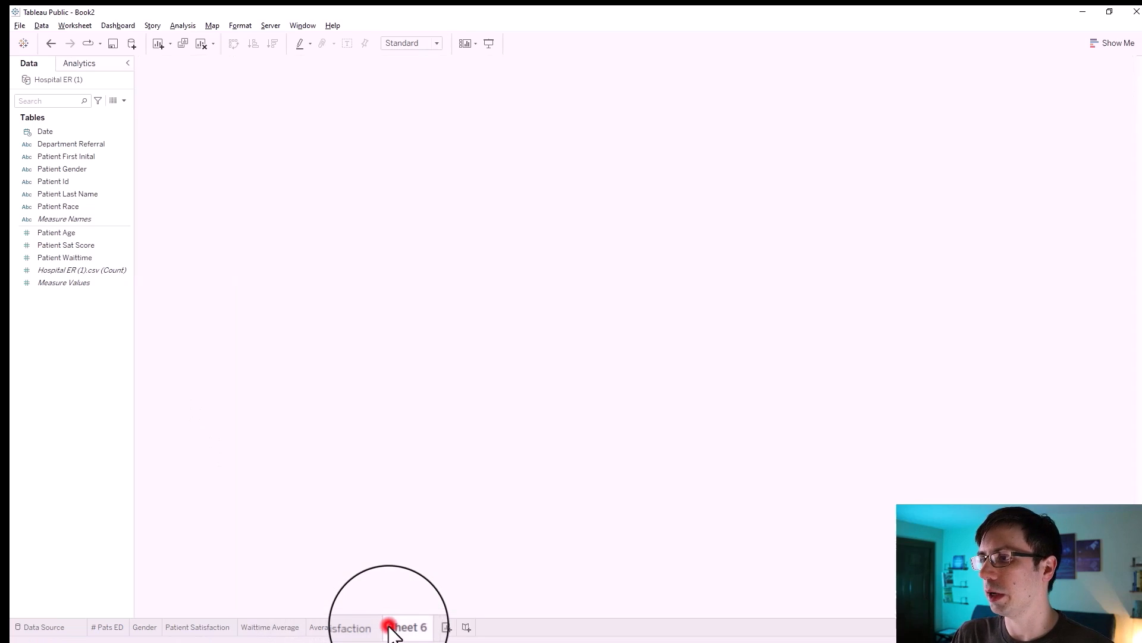
pyautogui.click(410, 626)
pyautogui.doubleClick(409, 626)
pyautogui.write('Average')
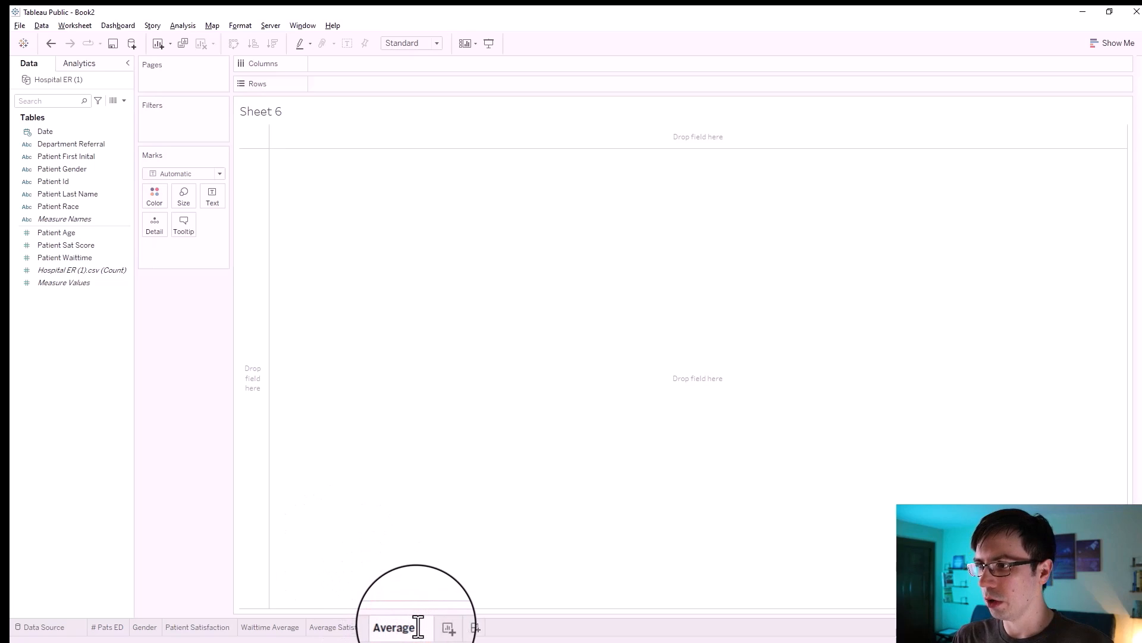
pyautogui.write(' Wait time')
pyautogui.click(432, 626)
pyautogui.click(198, 413)
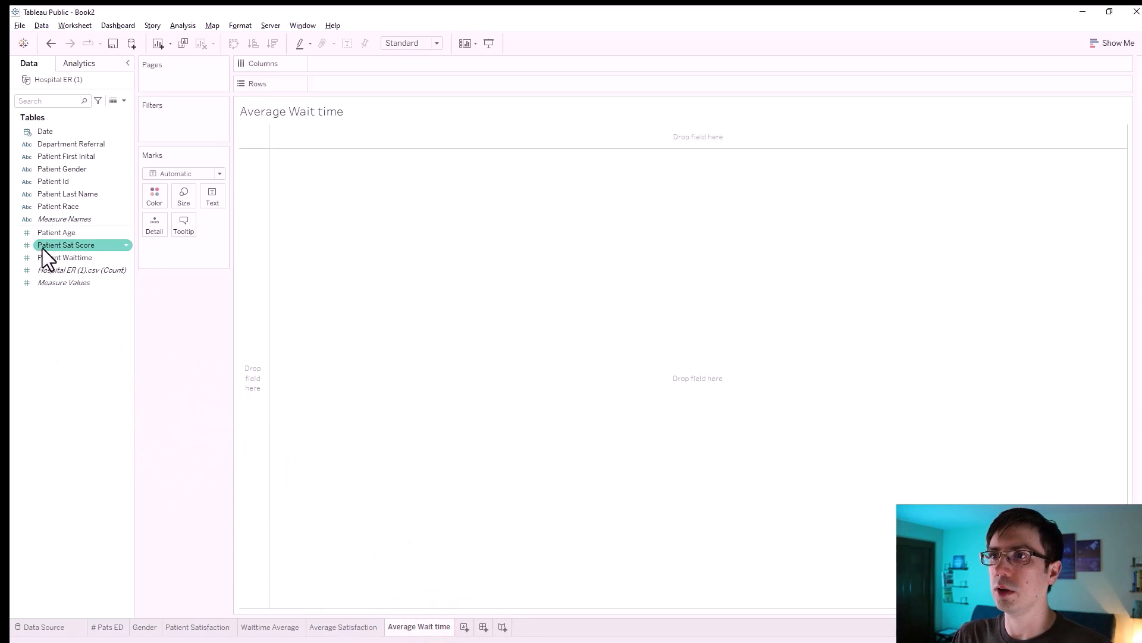
# - Show Patient Waittime as text on the Average Wait time sheet and aggregate it as Average
pyautogui.moveTo(64, 257); pyautogui.dragTo(166, 274)
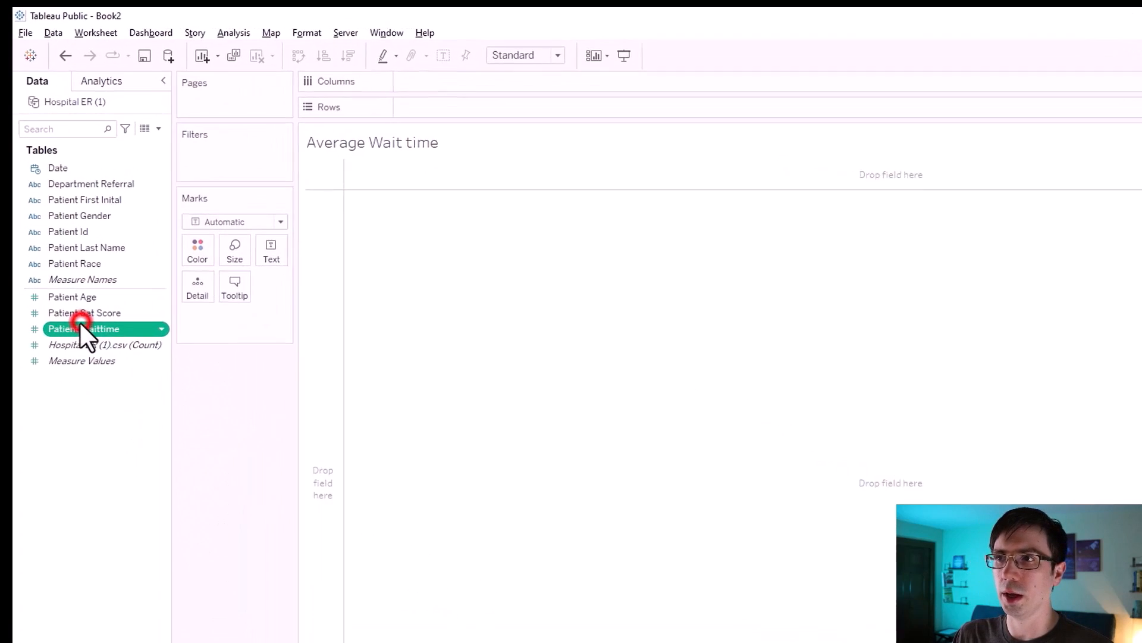
pyautogui.moveTo(221, 367); pyautogui.dragTo(266, 258)
pyautogui.rightClick(243, 331)
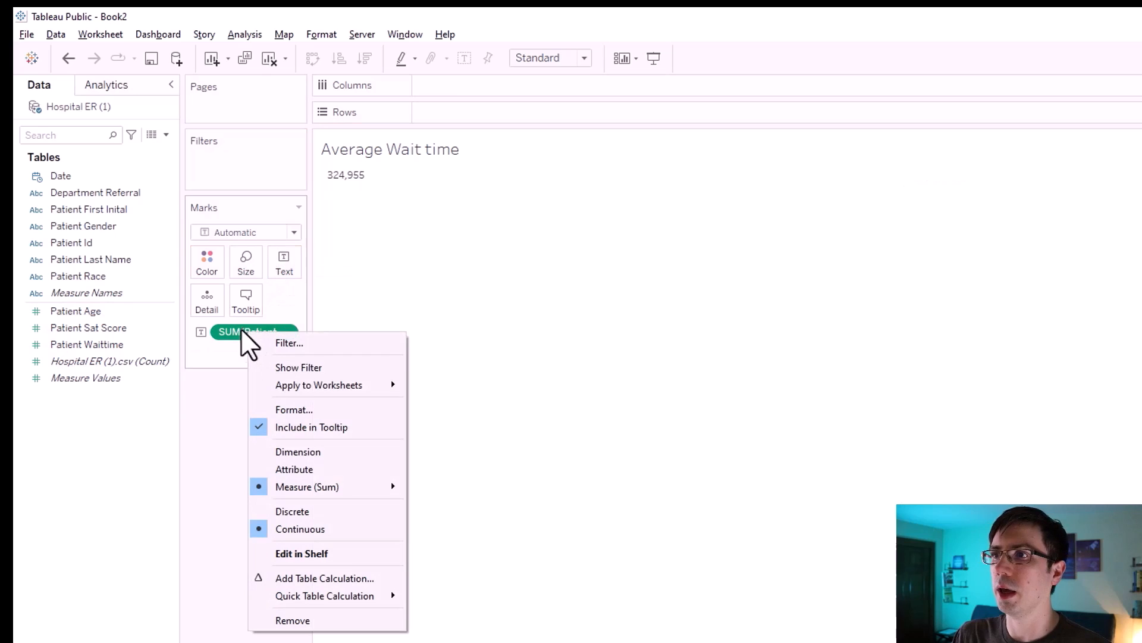
pyautogui.moveTo(333, 487)
pyautogui.click(475, 504)
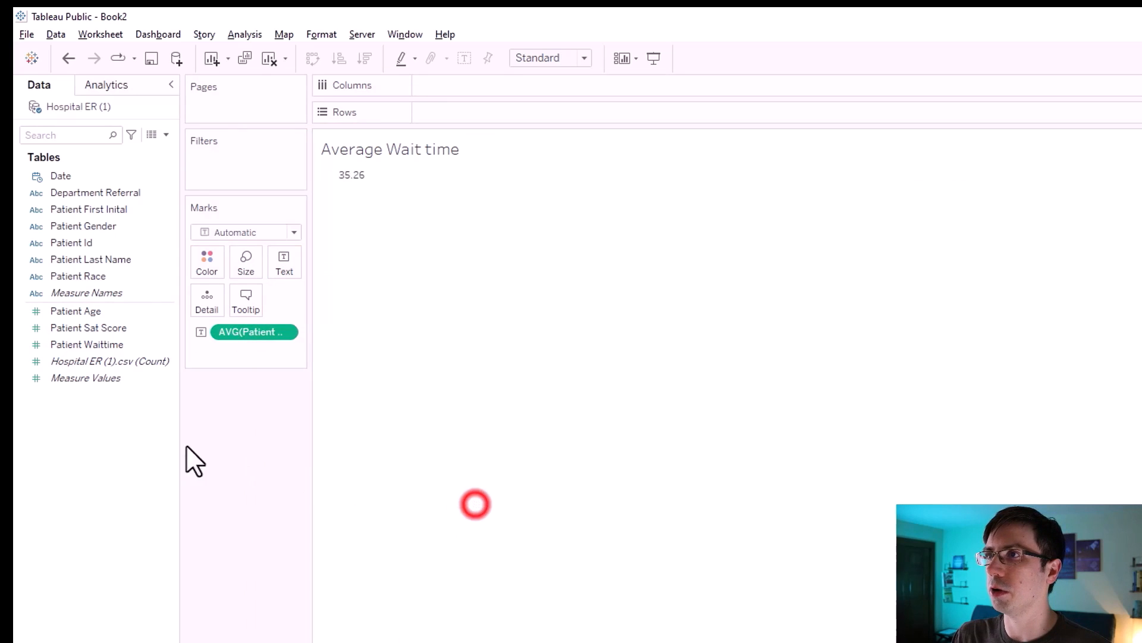
# - Edit the text label to show "Average Wait time:" above the average wait time field, followed by "min"
pyautogui.click(287, 254)
pyautogui.click(421, 298)
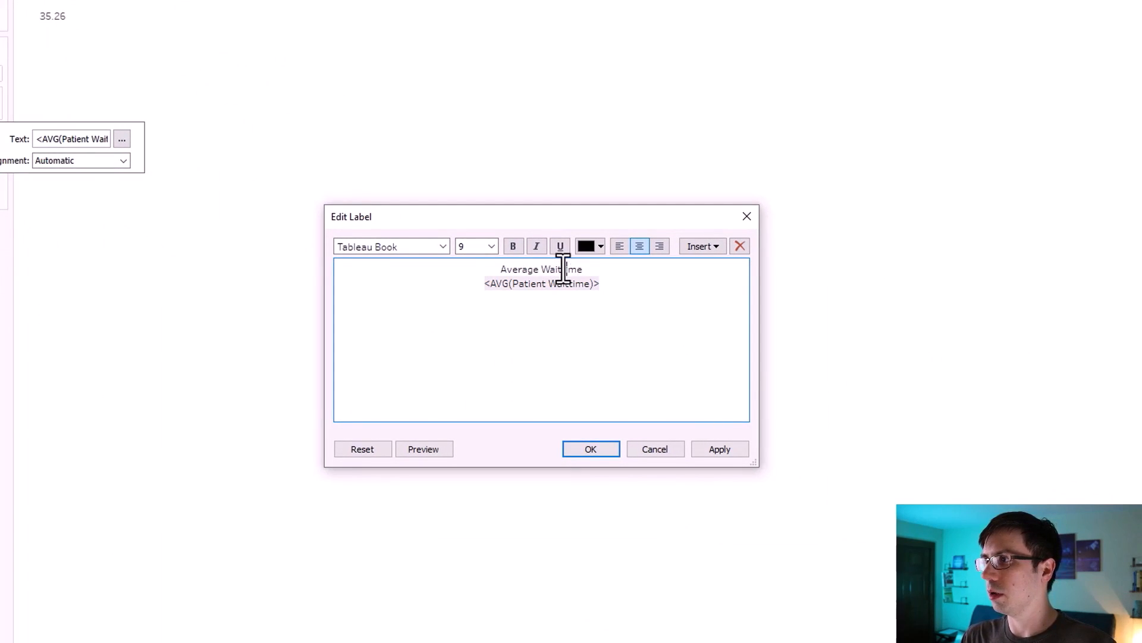
pyautogui.press('Down')
pyautogui.press('End')
pyautogui.write('min')
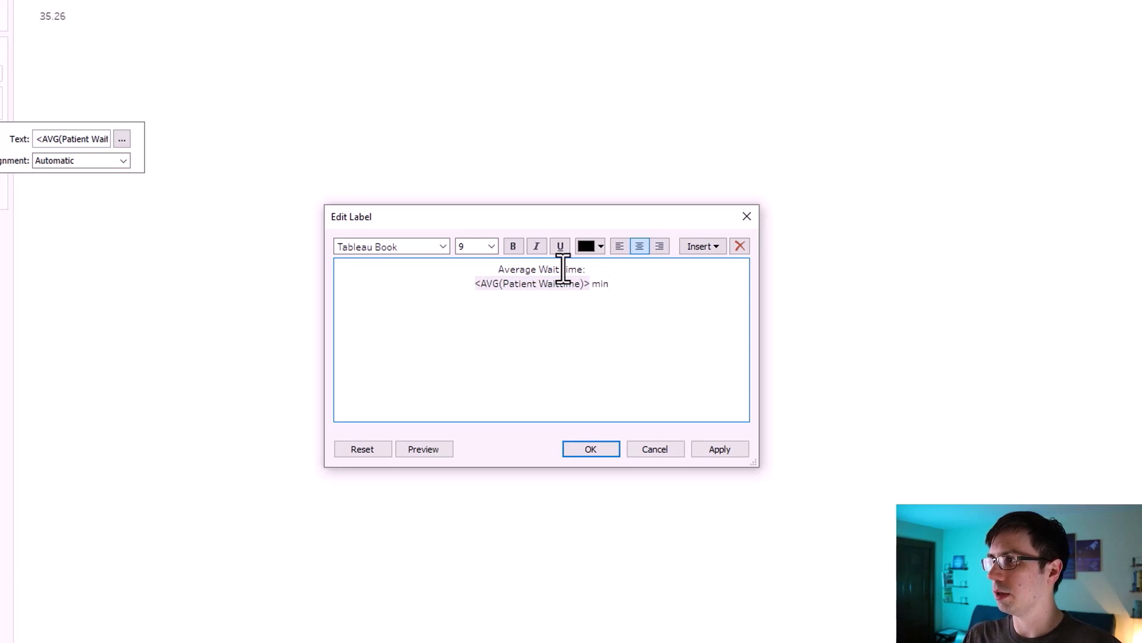
# - Set the average wait time field in the label to font size 14 and apply the label changes
pyautogui.moveTo(591, 283); pyautogui.dragTo(482, 294)
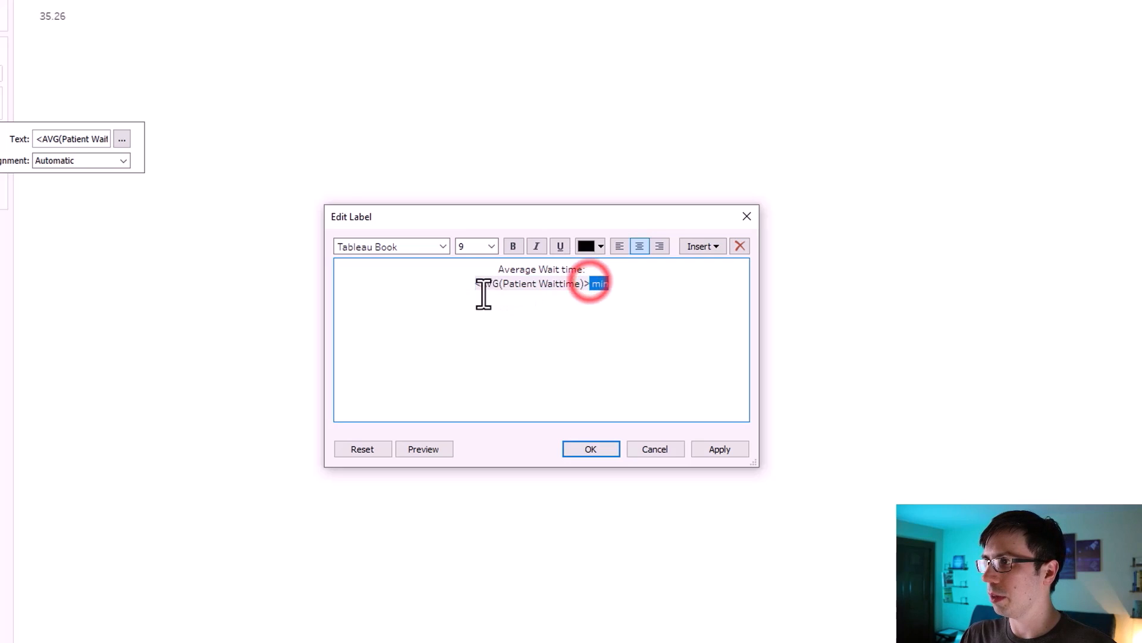
pyautogui.click(489, 246)
pyautogui.click(469, 312)
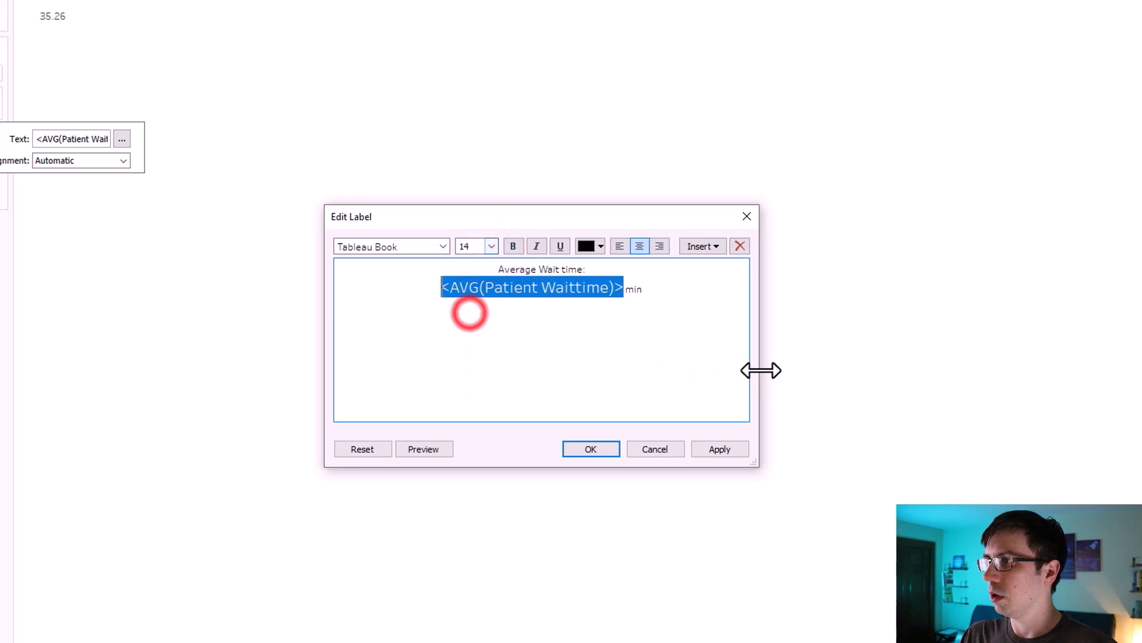
pyautogui.click(716, 449)
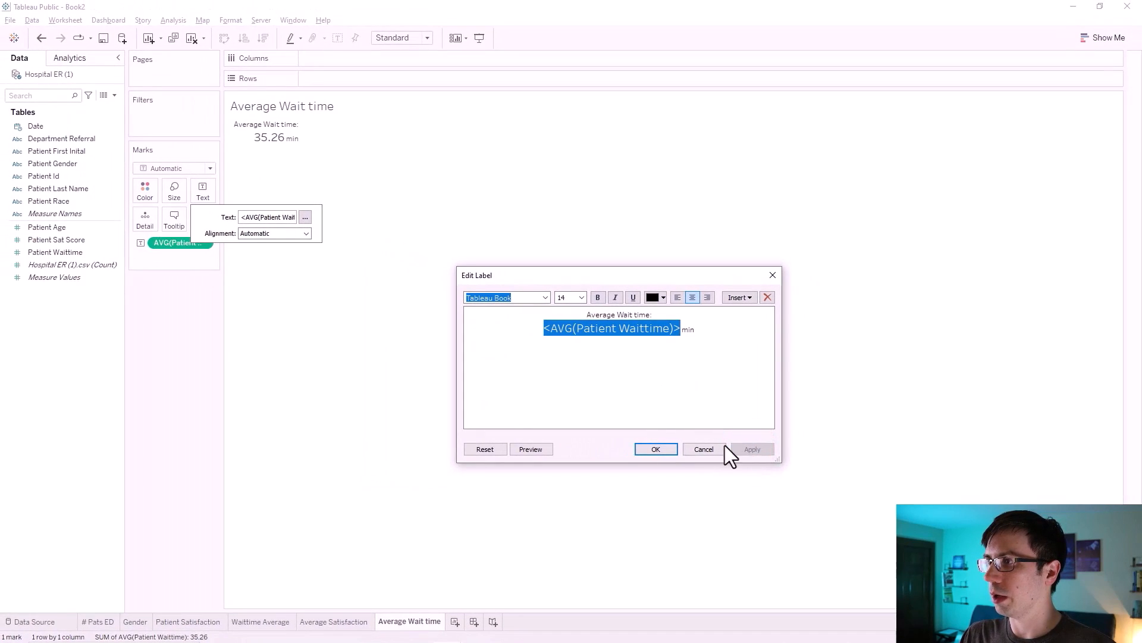
pyautogui.click(661, 449)
# - Check the tooltip and text label formatting of the Average Satisfaction sheet
pyautogui.click(344, 623)
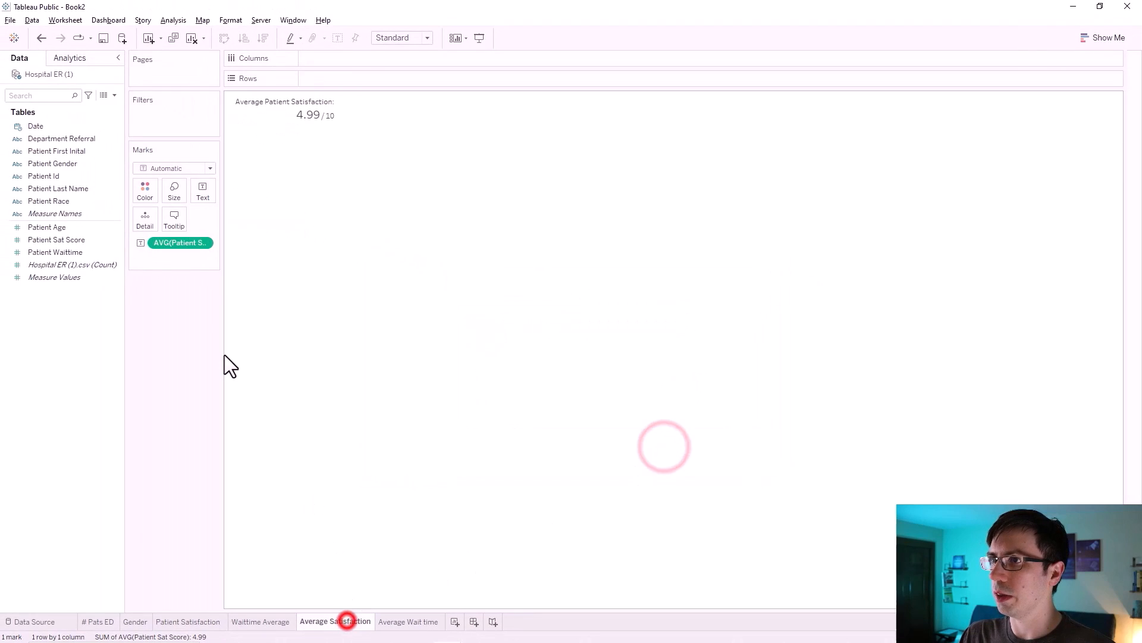
pyautogui.click(172, 218)
pyautogui.moveTo(803, 356); pyautogui.dragTo(708, 357)
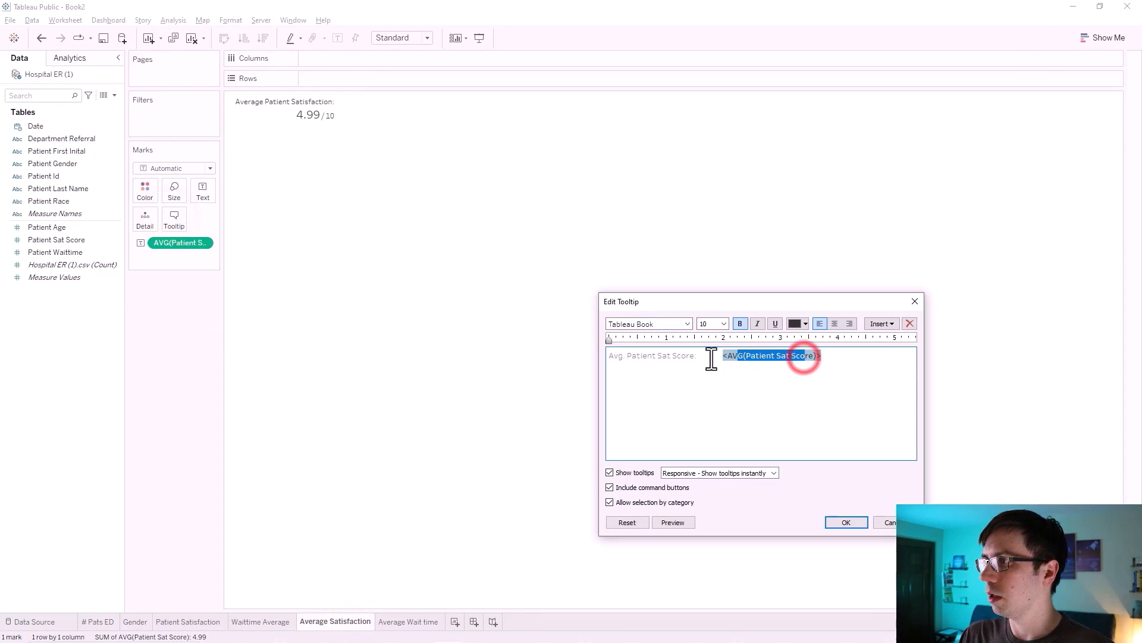
pyautogui.click(881, 522)
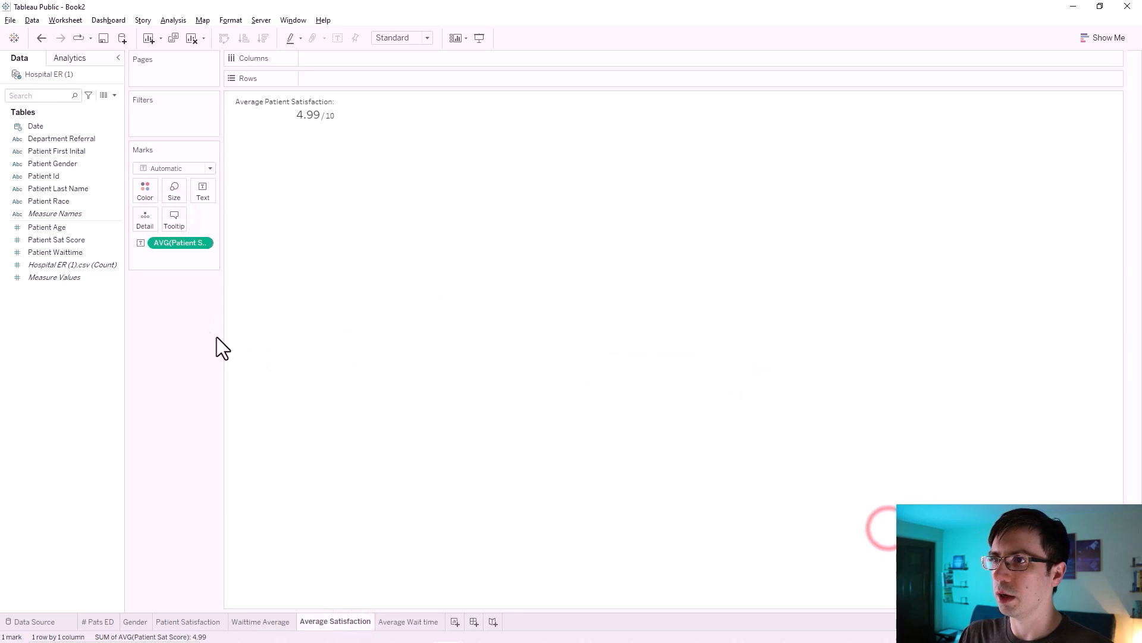
pyautogui.click(204, 185)
pyautogui.click(303, 217)
pyautogui.moveTo(669, 328); pyautogui.dragTo(605, 334)
pyautogui.click(776, 277)
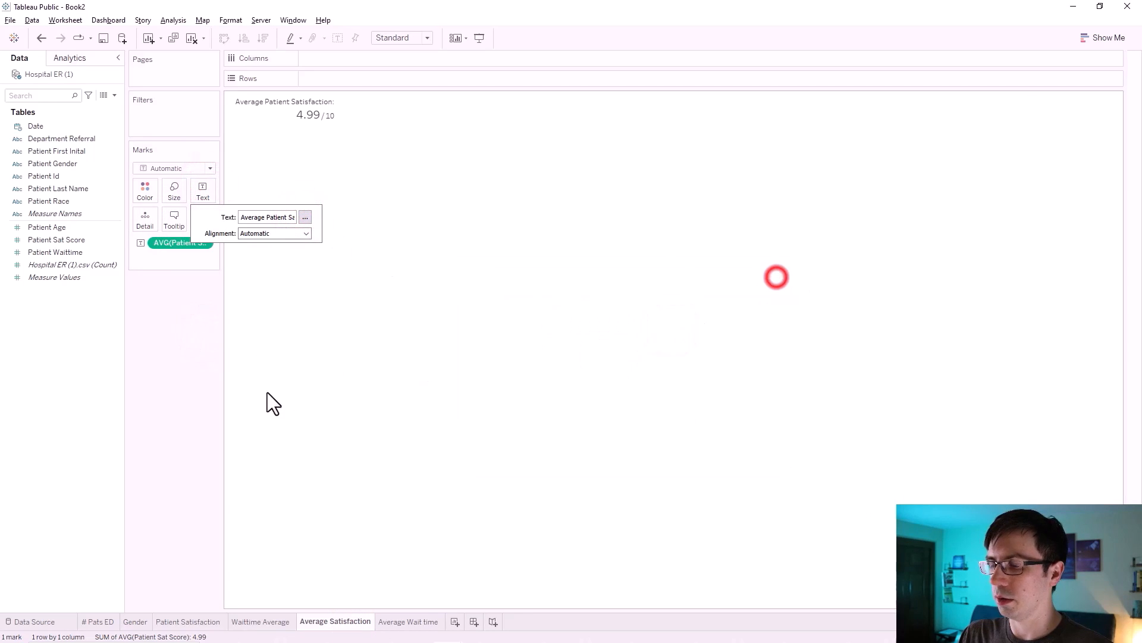
# - Hide the title of the Average Wait time sheet
pyautogui.click(426, 622)
pyautogui.moveTo(262, 146)
pyautogui.rightClick(252, 99)
pyautogui.click(276, 127)
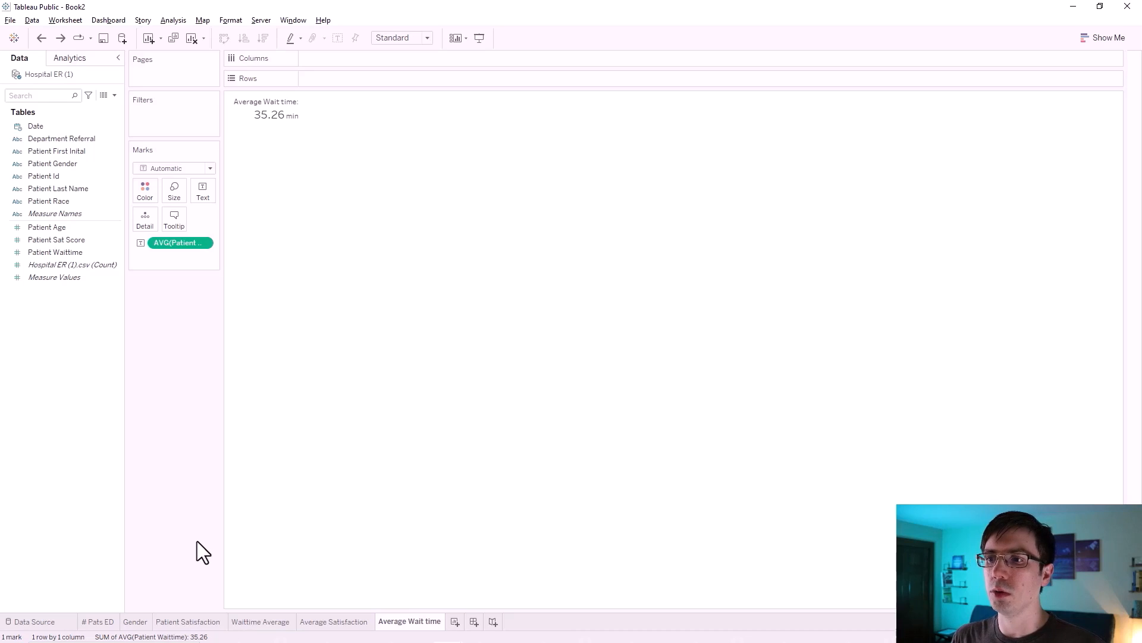
pyautogui.click(185, 620)
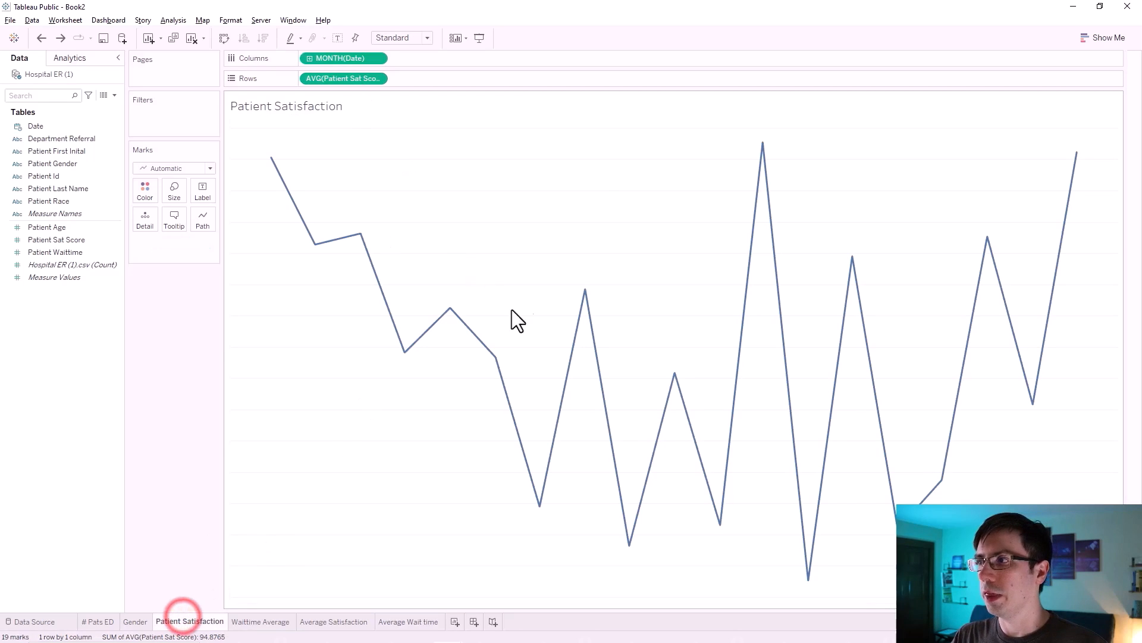
pyautogui.click(241, 621)
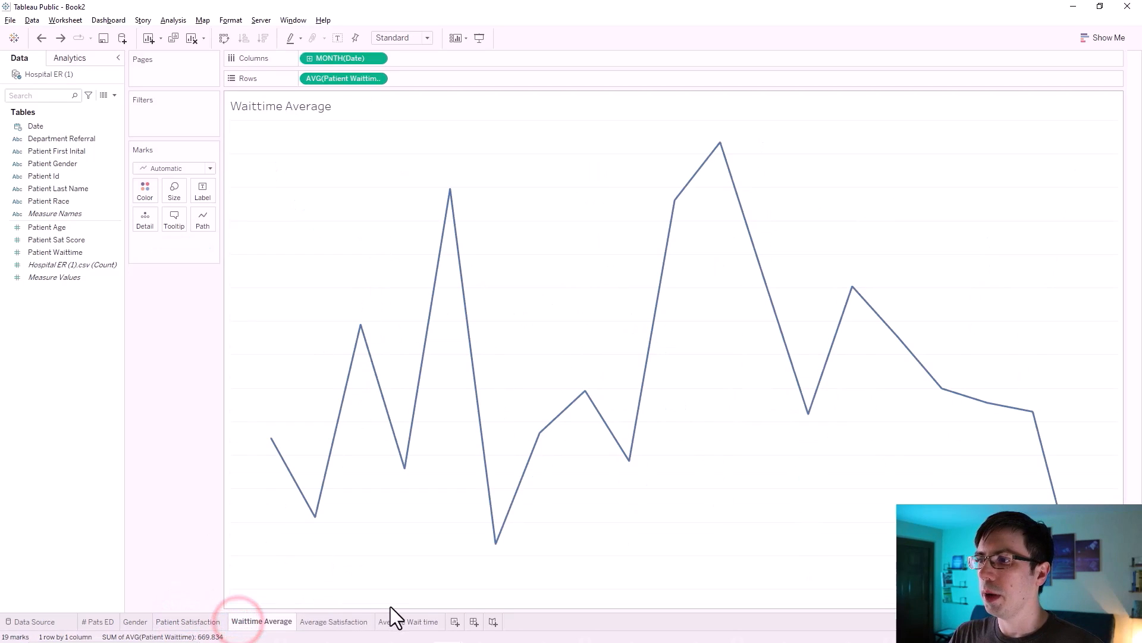
pyautogui.click(413, 620)
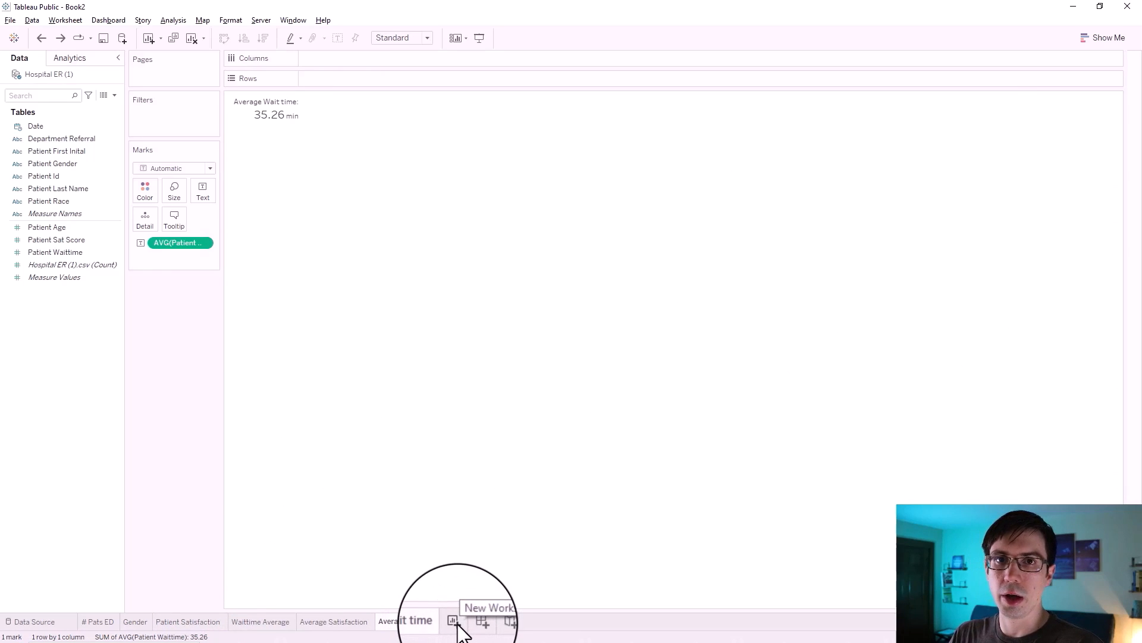
# - Create a new worksheet and start a calculated field named Age Groupings
pyautogui.click(456, 622)
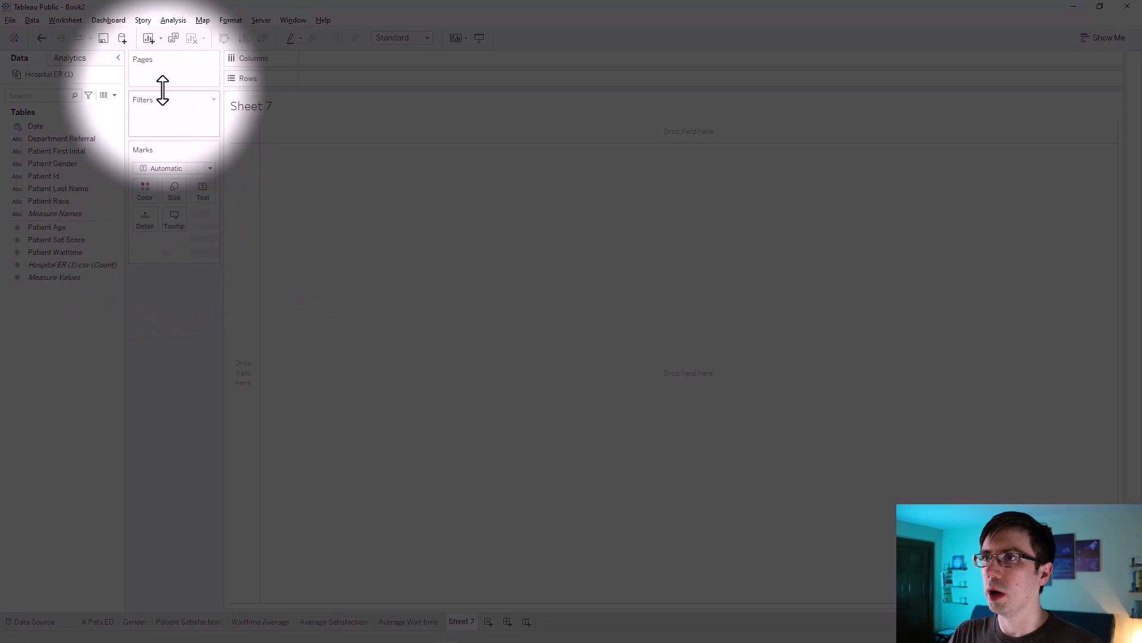
pyautogui.click(173, 24)
pyautogui.click(240, 250)
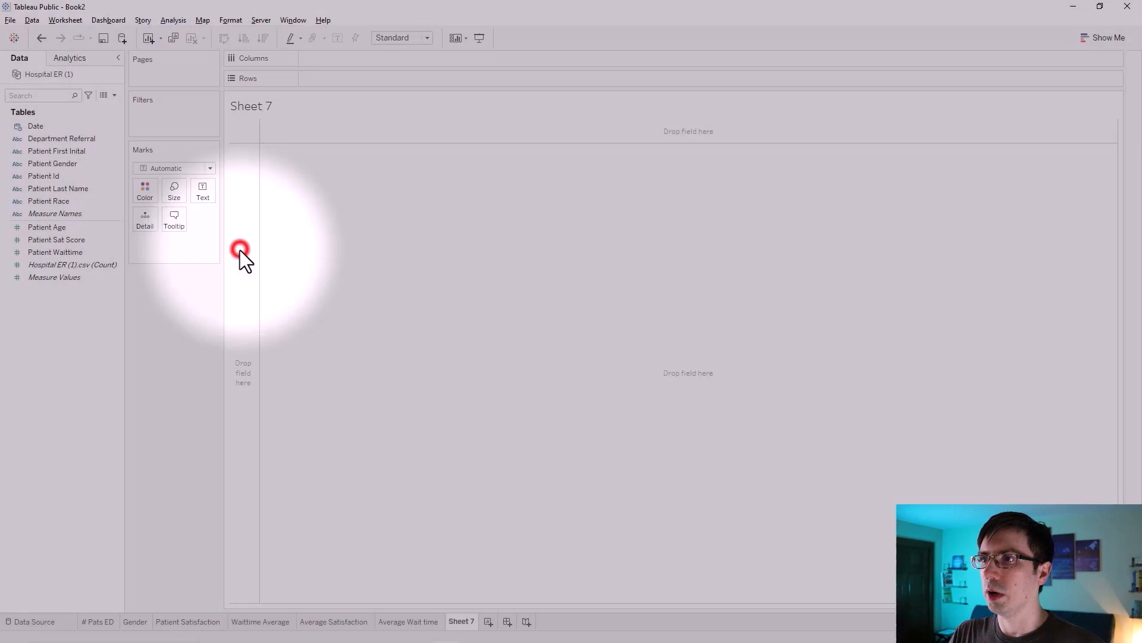
pyautogui.write('Age Groupings')
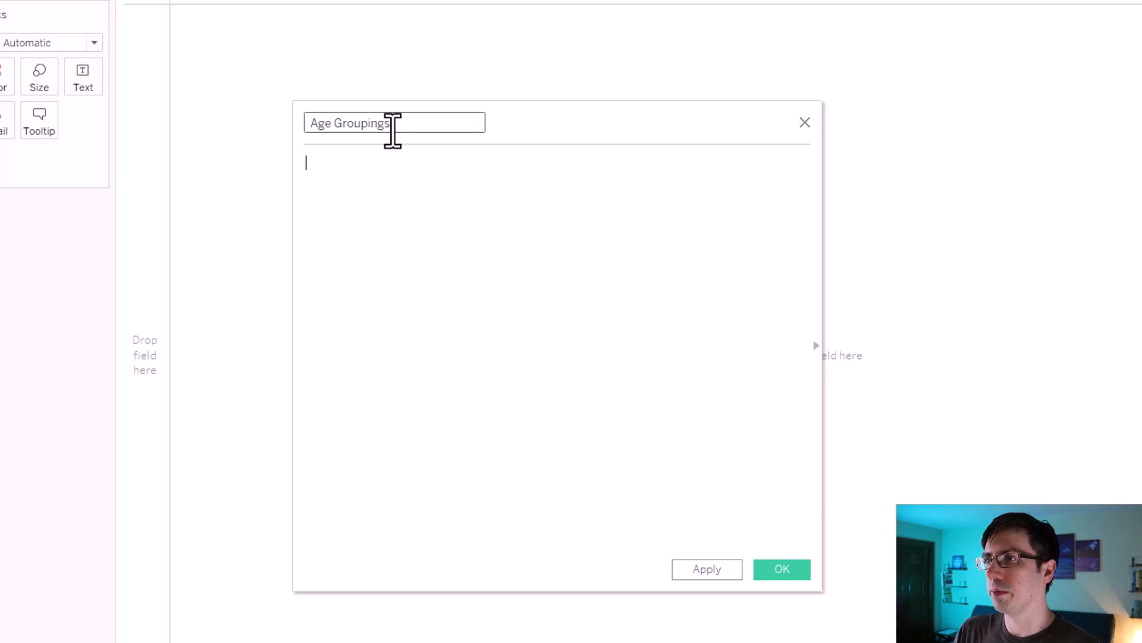
# - Enter the formula's first condition: IF [Patient Age] >= 0 and [Patient Age] <= 18 then '0-18'
pyautogui.click(359, 159)
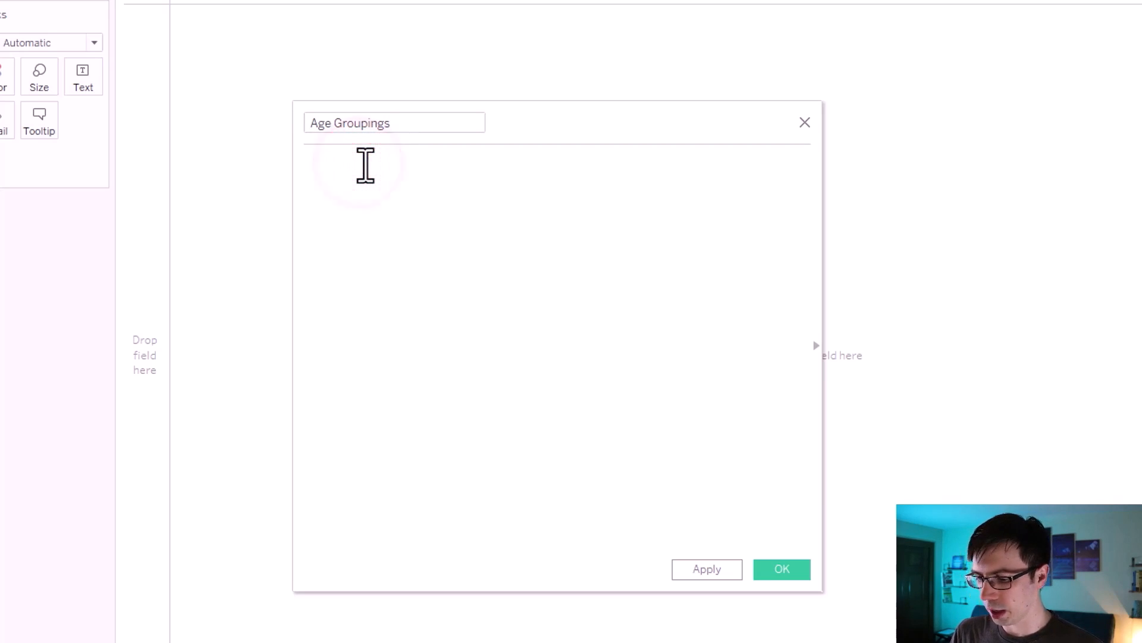
pyautogui.write('IF [Patient Age]')
pyautogui.press('Return')
pyautogui.write('>')
pyautogui.write('= 0 and [Patient Age]')
pyautogui.press('Return')
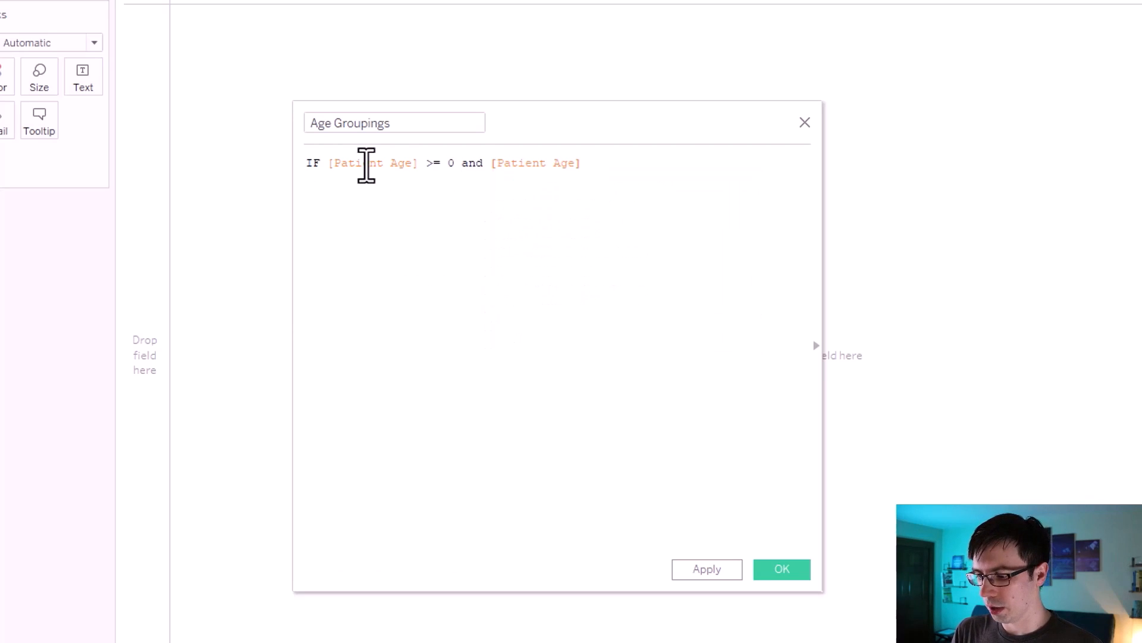
pyautogui.write('<= 18 then ')
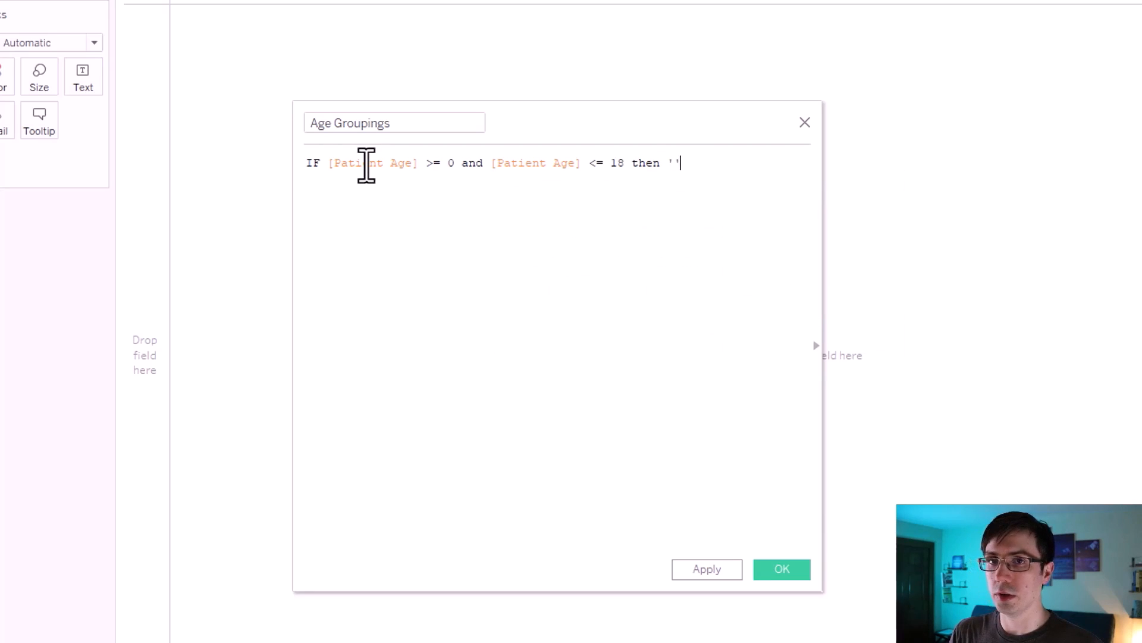
pyautogui.write("'0-18")
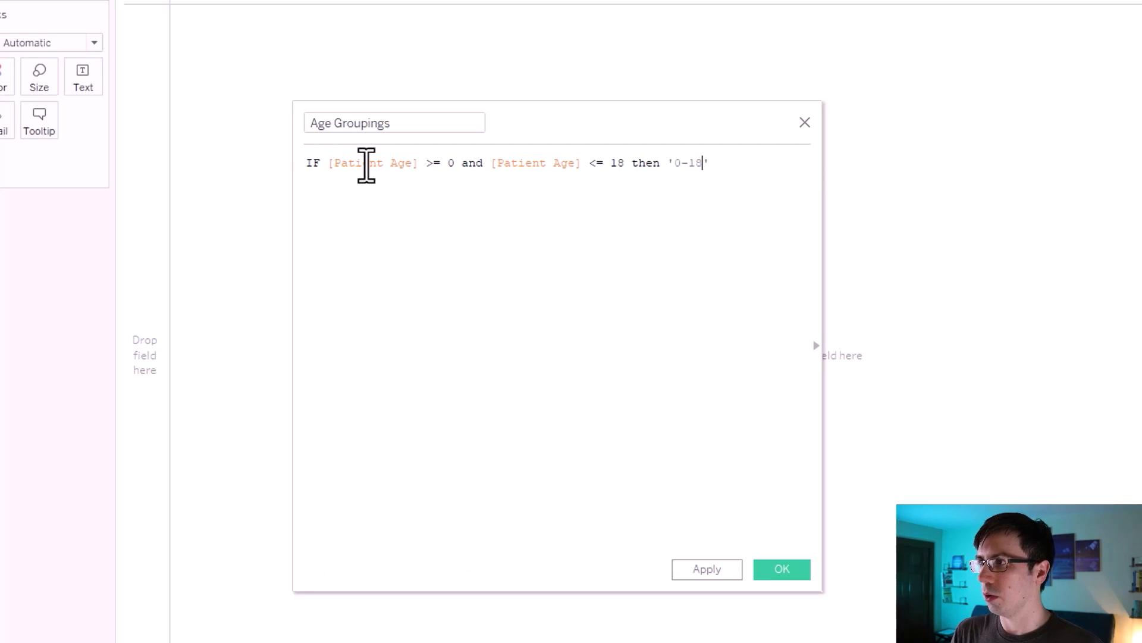
pyautogui.write("'")
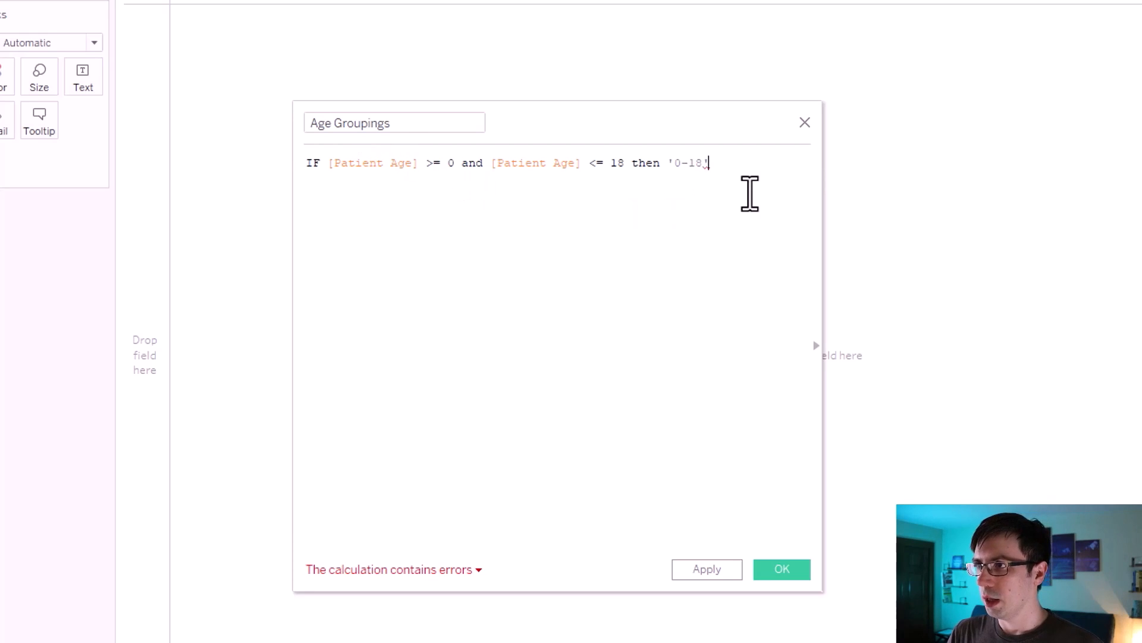
# - Add an ELSEIF line that reuses the first line's age condition and returns an empty quoted string
pyautogui.press('Return')
pyautogui.write('ELSEIF')
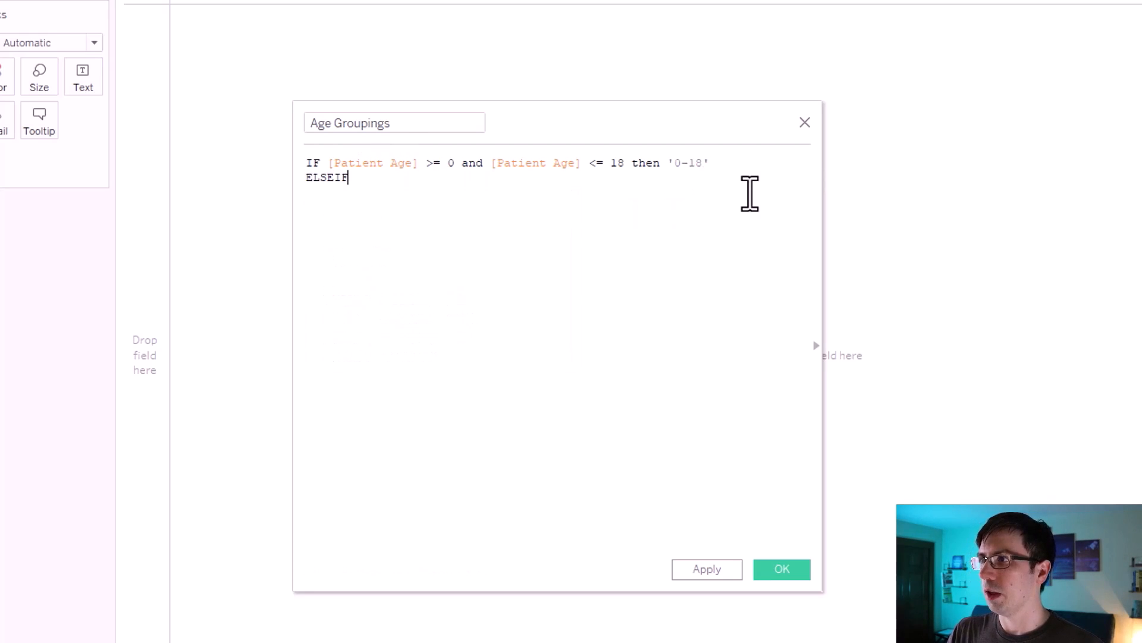
pyautogui.moveTo(625, 165); pyautogui.dragTo(327, 163)
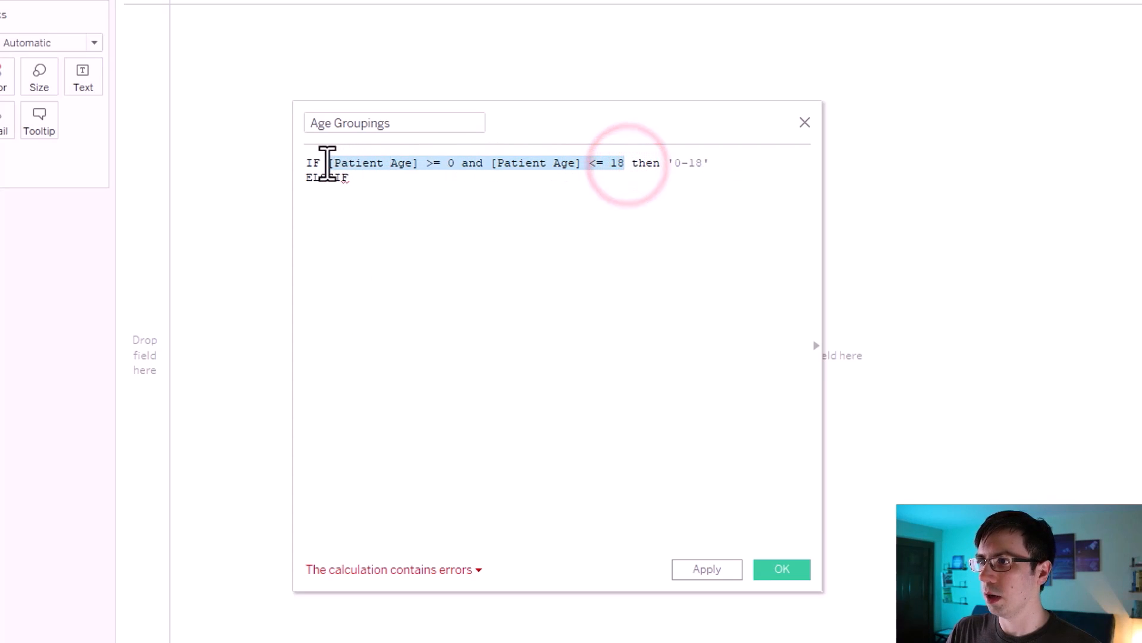
pyautogui.click(385, 182)
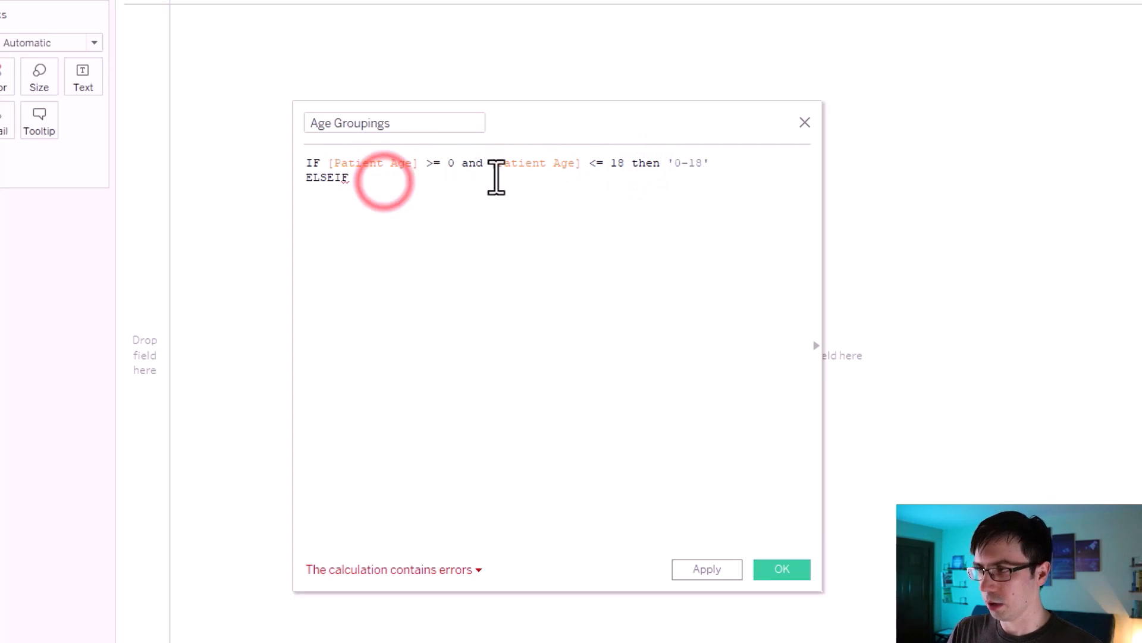
pyautogui.moveTo(659, 163); pyautogui.dragTo(330, 165)
pyautogui.hotkey('ctrl', 'c')
pyautogui.click(385, 182)
pyautogui.hotkey('ctrl', 'v')
pyautogui.moveTo(658, 178); pyautogui.dragTo(691, 181)
pyautogui.click(638, 209)
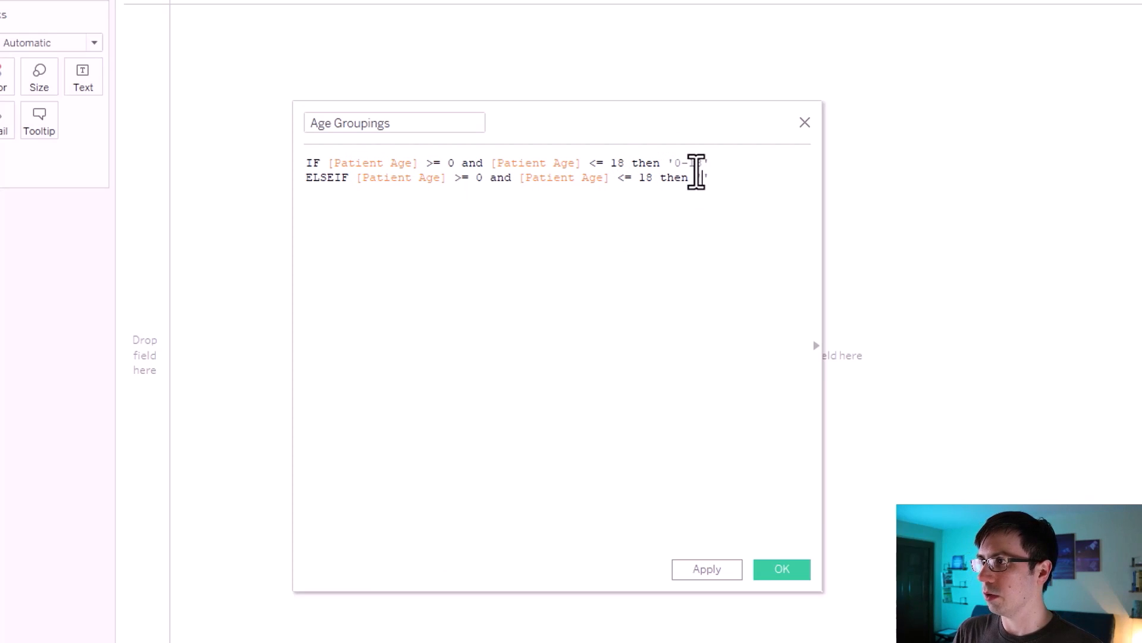
# - Change the ELSEIF line's age limits to >= 19 and <= 65, returning '19-65'
pyautogui.click(480, 179)
pyautogui.write('19')
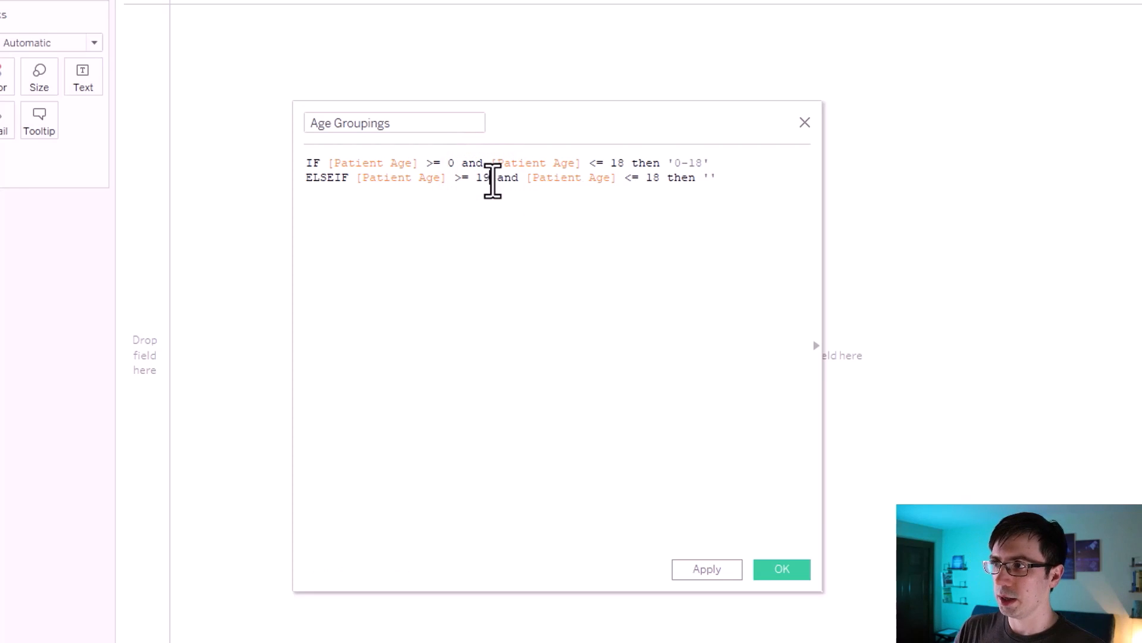
pyautogui.doubleClick(655, 177)
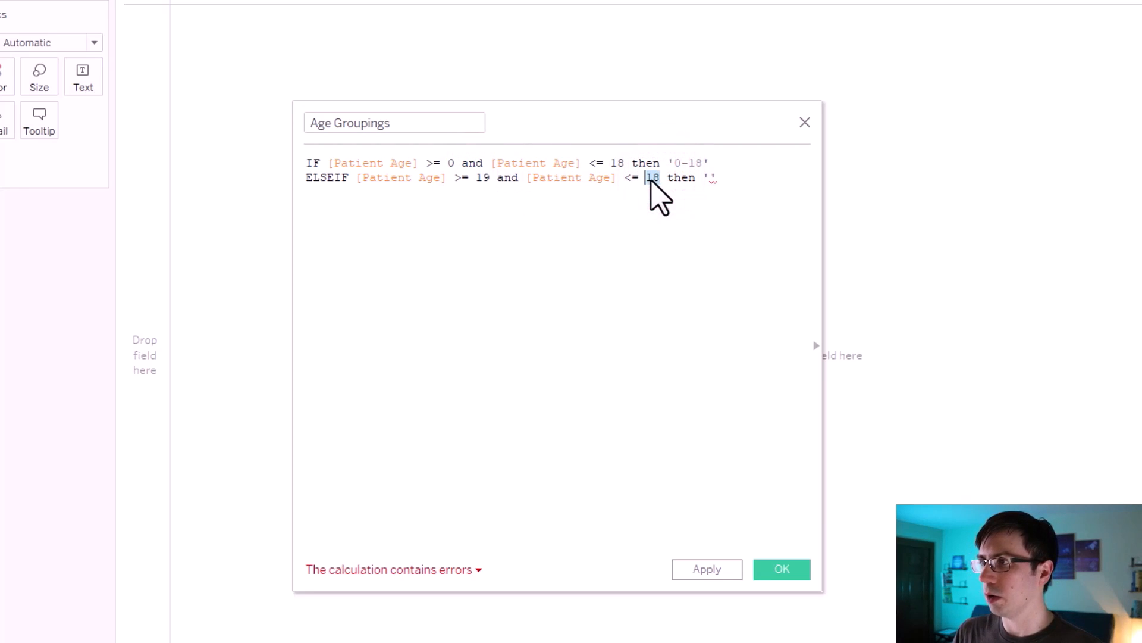
pyautogui.write('65')
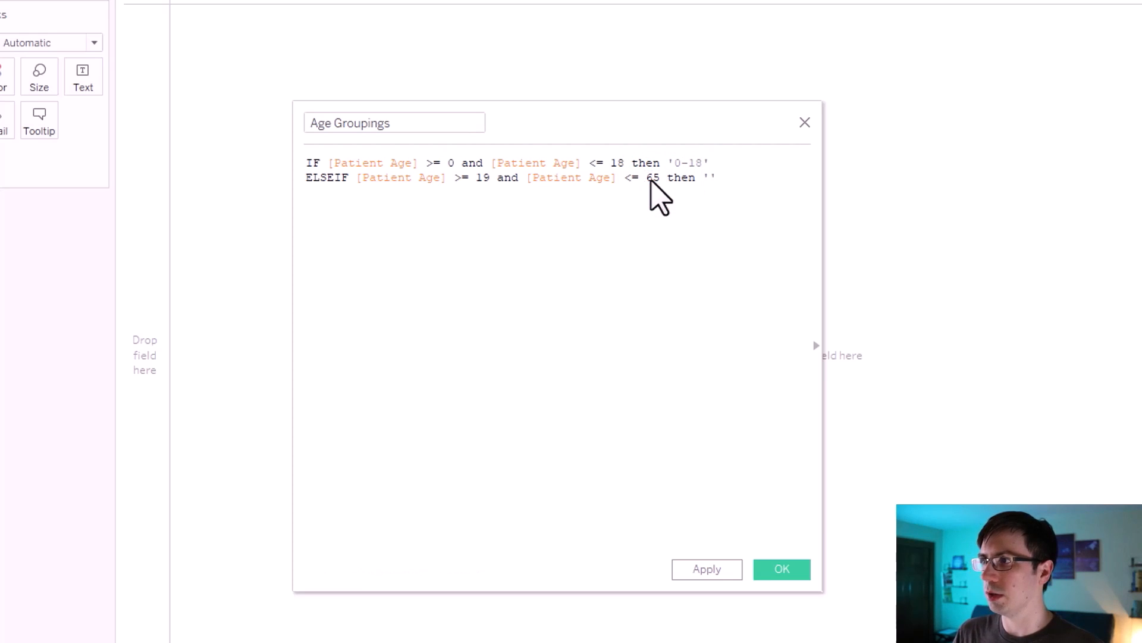
pyautogui.press('Left')
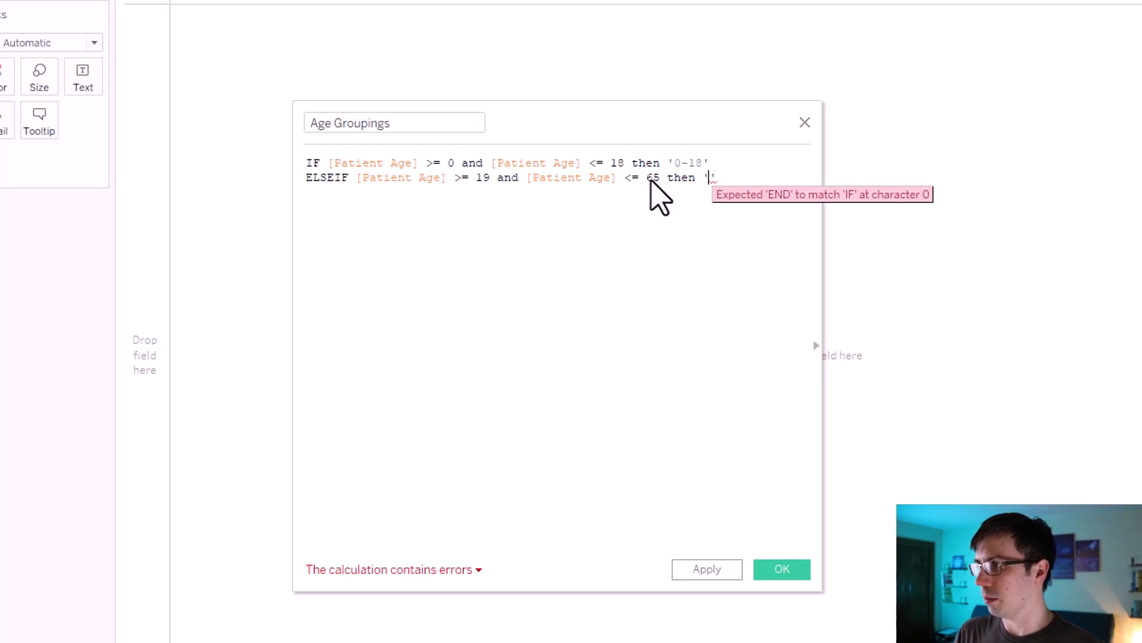
pyautogui.write('19-65')
# - Duplicate the 19-65 ELSEIF line as the third line of the formula
pyautogui.moveTo(767, 180); pyautogui.dragTo(306, 188)
pyautogui.moveTo(754, 179); pyautogui.dragTo(298, 194)
pyautogui.hotkey('ctrl', 'c')
pyautogui.click(795, 170)
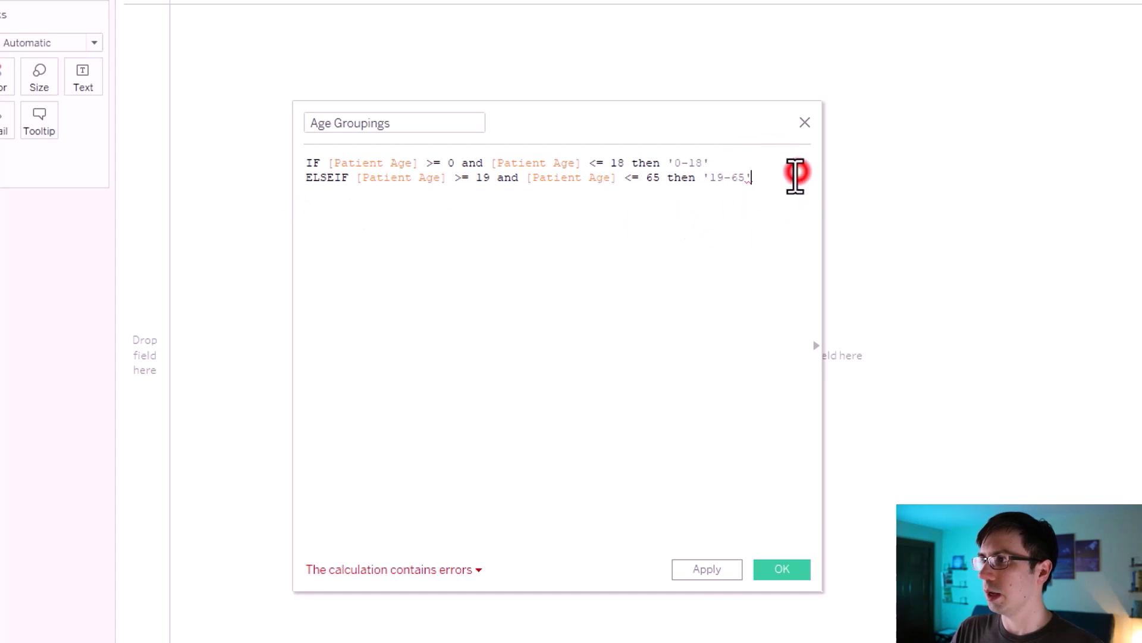
pyautogui.press('Return')
pyautogui.hotkey('ctrl', 'v')
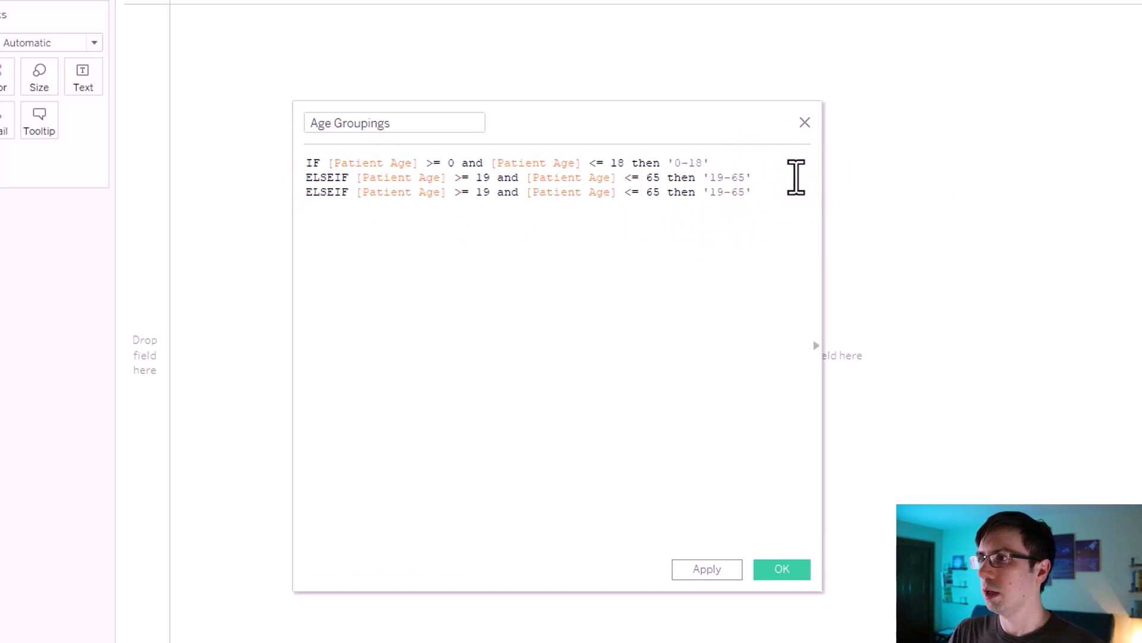
# - Set the third line's lower age limit to 66 and delete its upper-limit condition together with "then"
pyautogui.doubleClick(483, 193)
pyautogui.write('66')
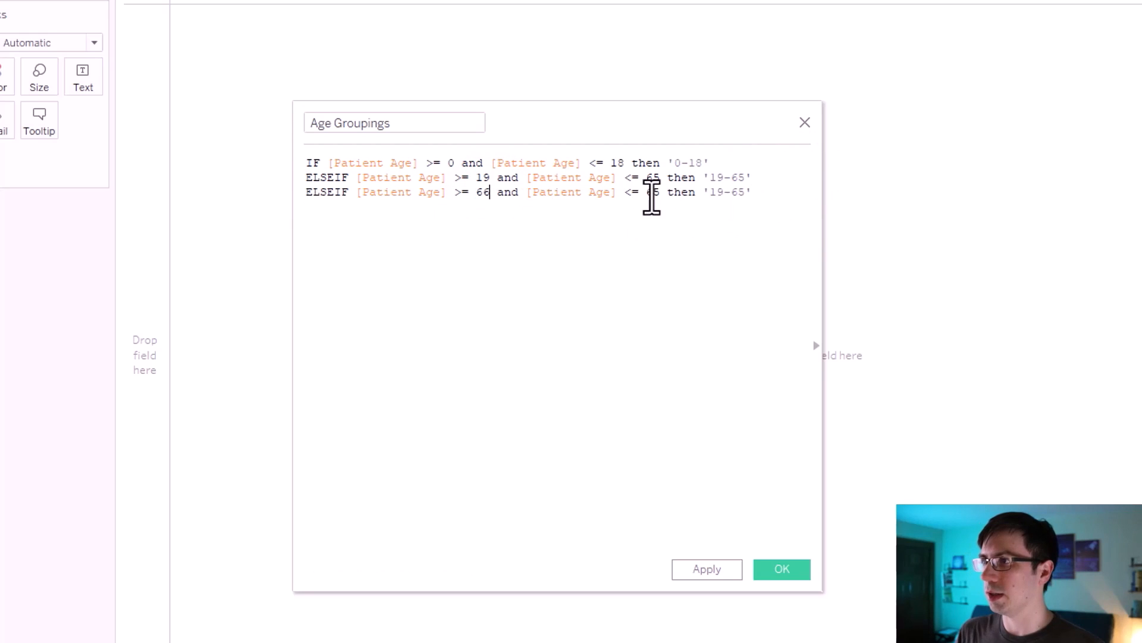
pyautogui.click(756, 193)
pyautogui.moveTo(757, 193); pyautogui.dragTo(500, 192)
pyautogui.click(652, 205)
pyautogui.moveTo(703, 192); pyautogui.dragTo(502, 198)
pyautogui.press('BackSpace')
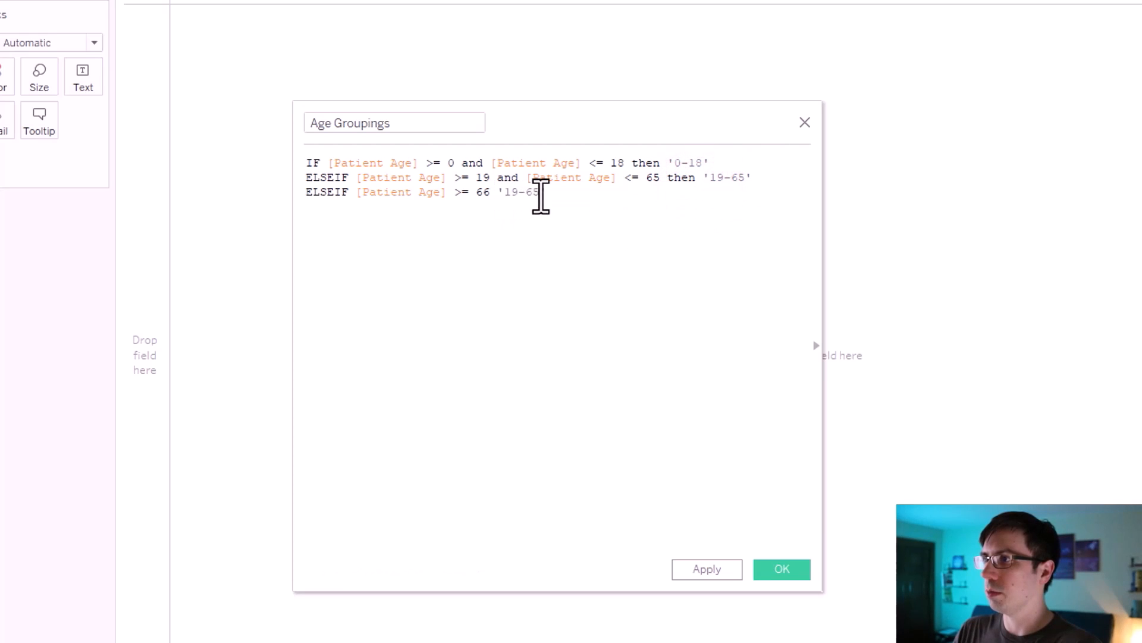
# - Replace the group name in the third line with '66+'
pyautogui.click(524, 194)
pyautogui.press('BackSpace')
pyautogui.press('BackSpace')
pyautogui.press('BackSpace')
pyautogui.click(516, 193)
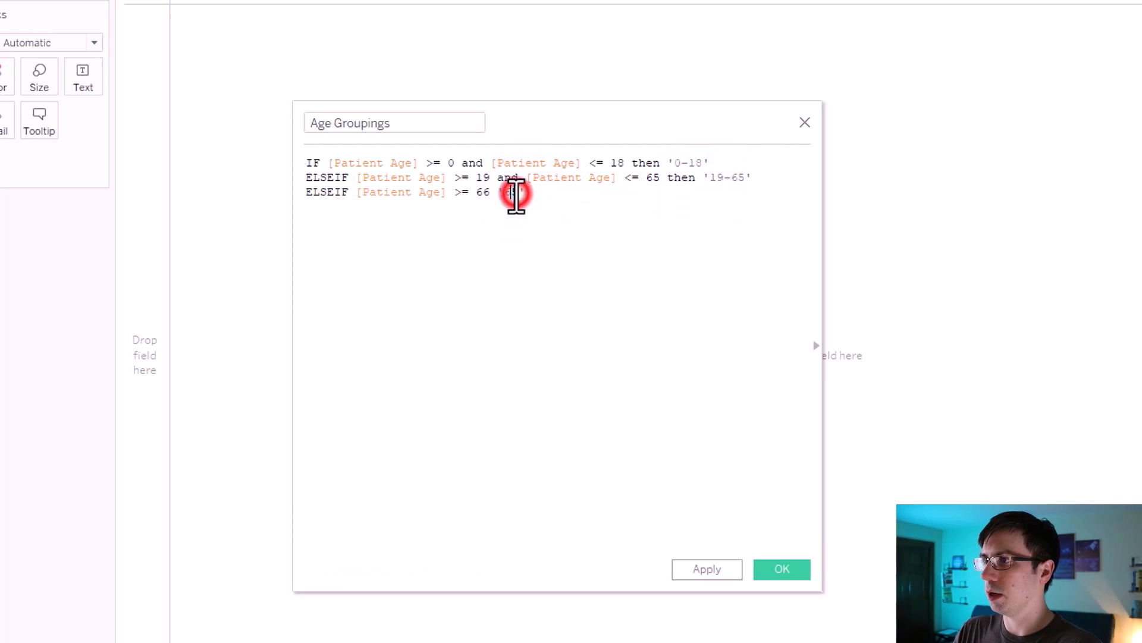
pyautogui.press('BackSpace')
pyautogui.write('6+')
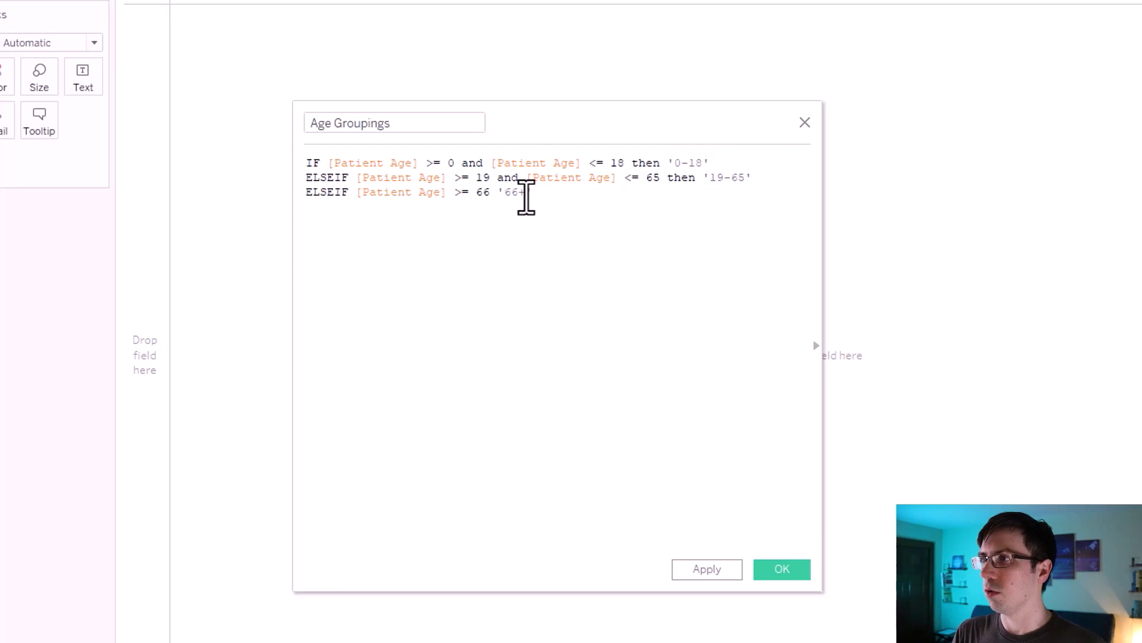
# - Add a closing END line below the third line of the Age Groupings formula
pyautogui.press('End')
pyautogui.press('Return')
pyautogui.write('END')
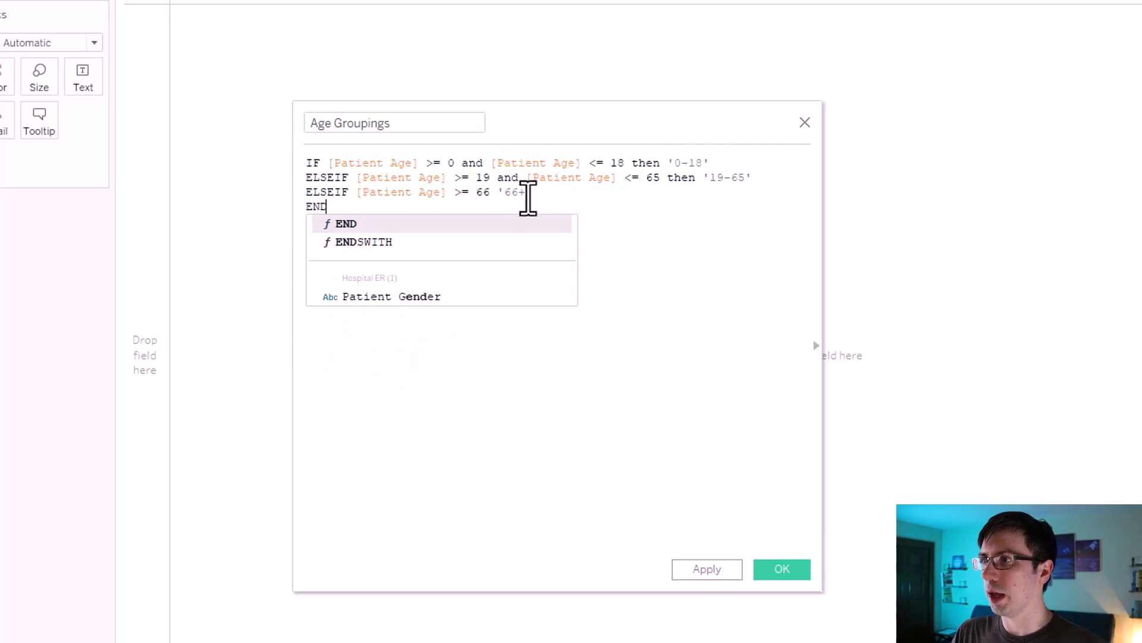
# - Insert "then" before '66+' in the third line and save the Age Groupings calculated field
pyautogui.click(708, 275)
pyautogui.click(498, 192)
pyautogui.write('then')
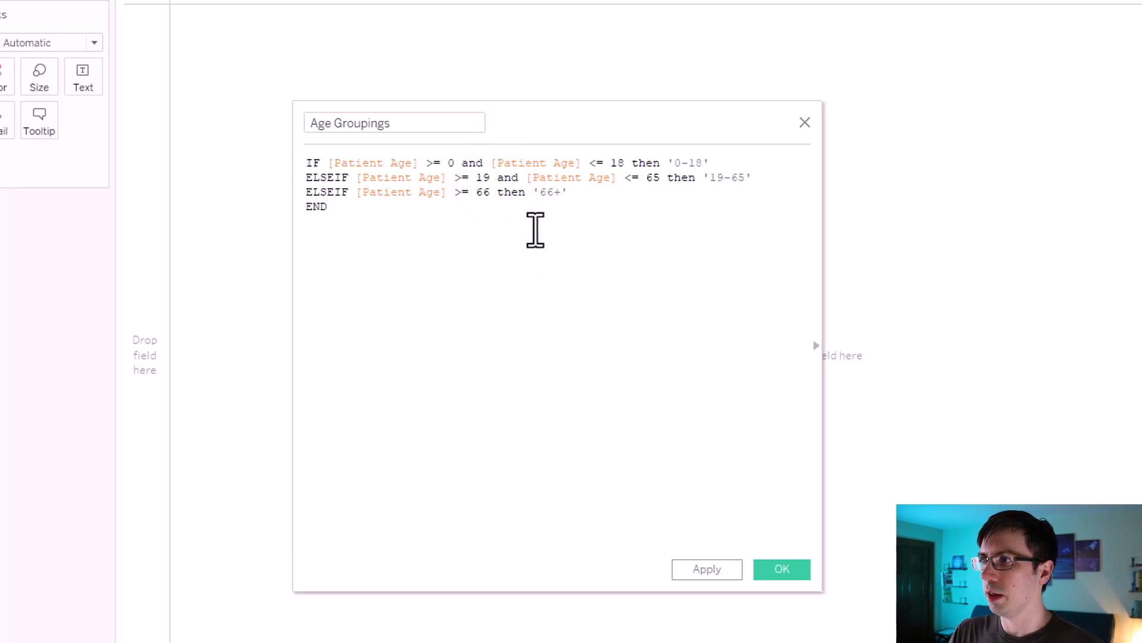
pyautogui.click(535, 229)
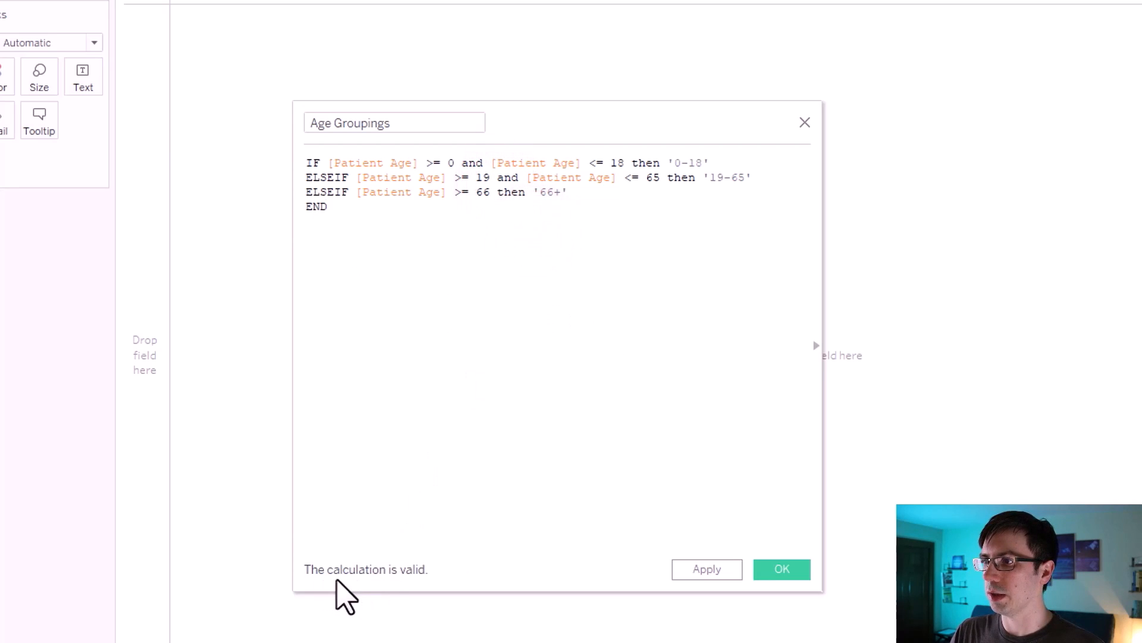
pyautogui.click(708, 569)
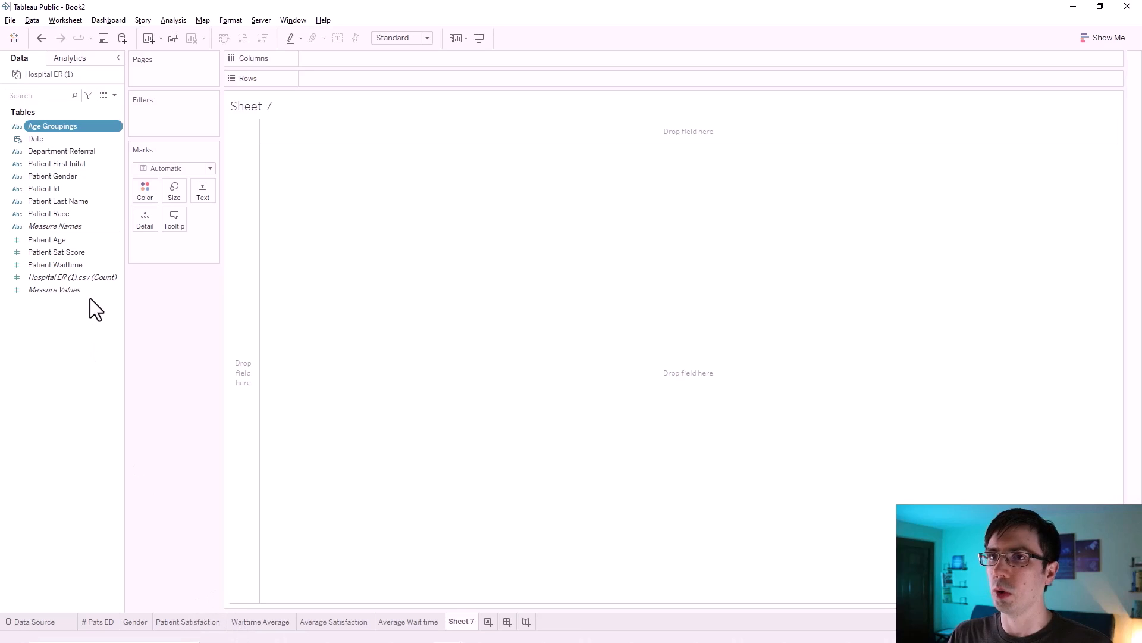
# - Place Date on Columns and show it as a continuous month with year
pyautogui.click(30, 138)
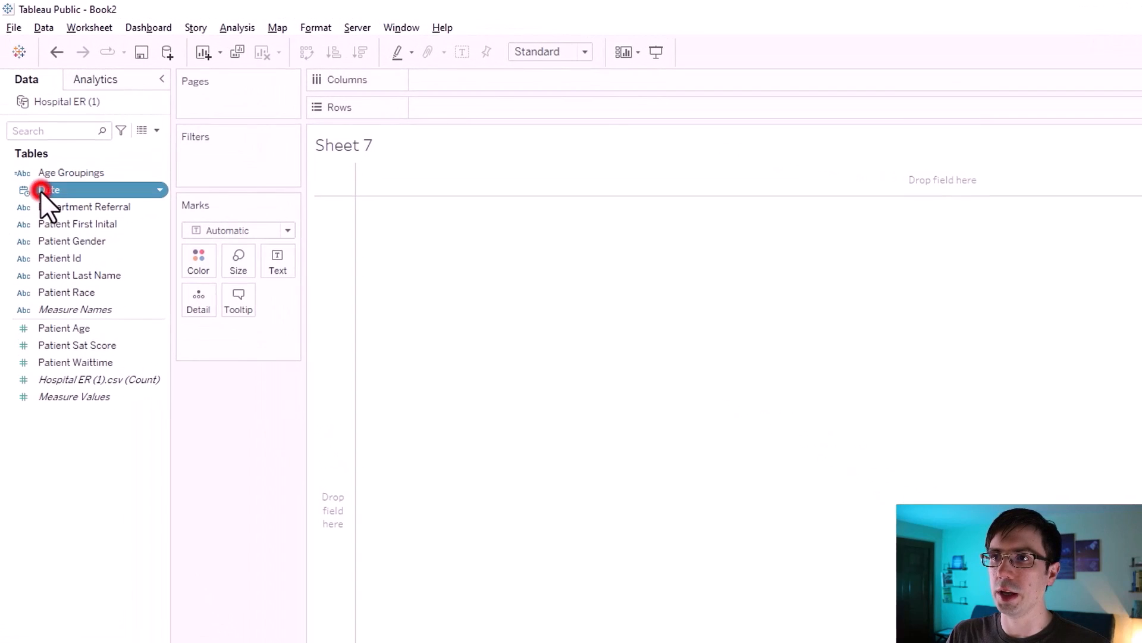
pyautogui.moveTo(41, 190); pyautogui.dragTo(447, 78)
pyautogui.rightClick(450, 80)
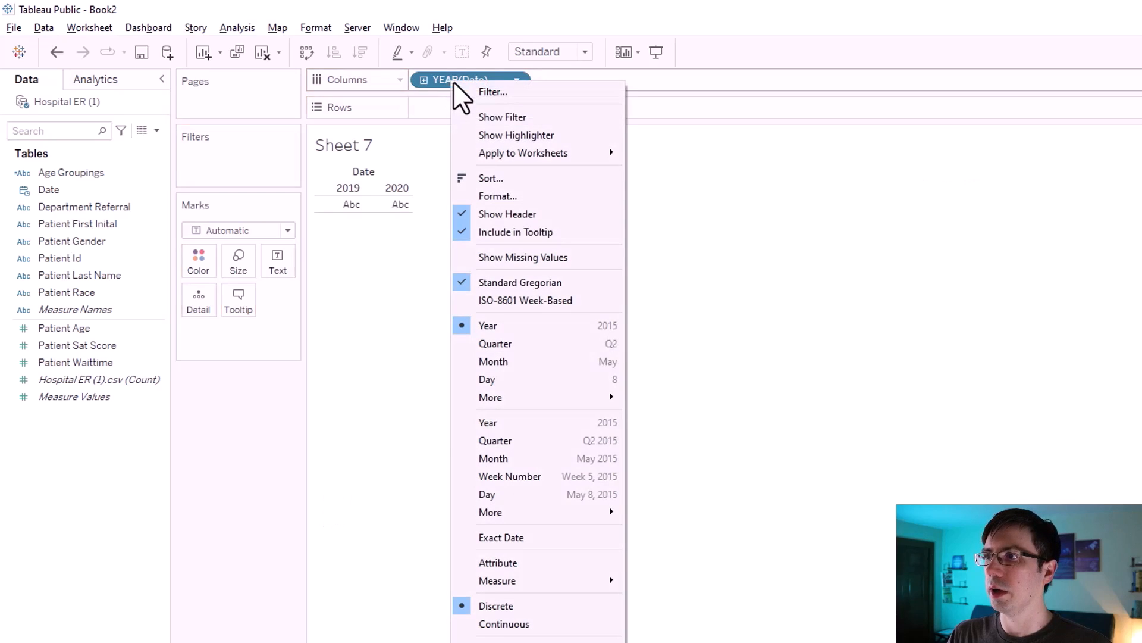
pyautogui.click(512, 456)
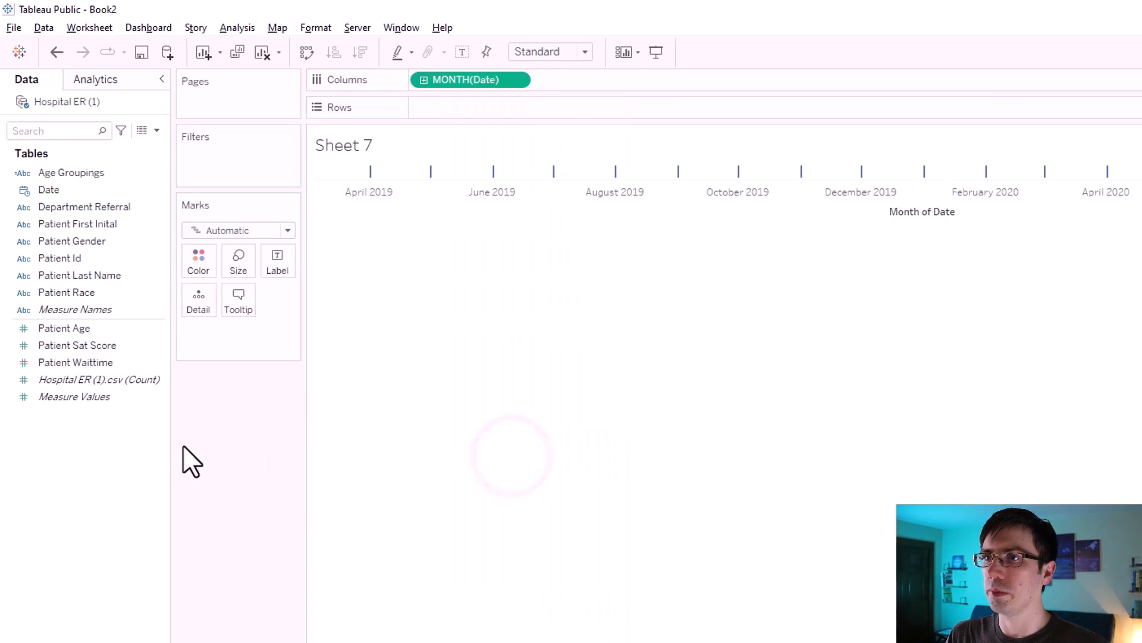
# - Add Patient Id to the view, aggregate it as Count, and move it to Rows
pyautogui.moveTo(48, 254); pyautogui.dragTo(209, 343)
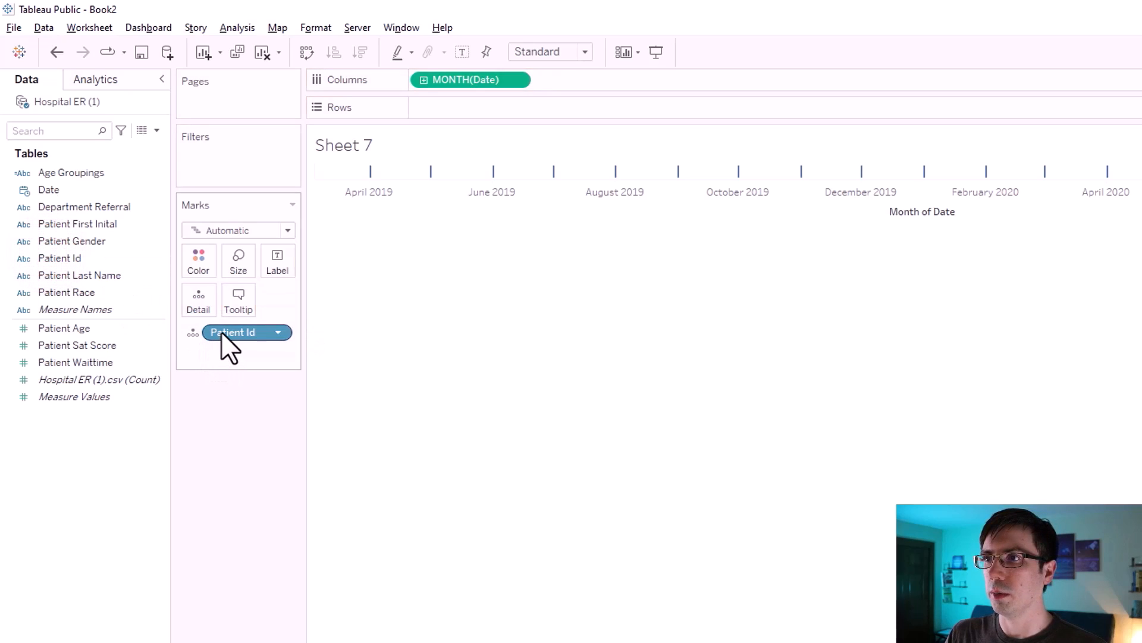
pyautogui.rightClick(220, 331)
pyautogui.moveTo(264, 552)
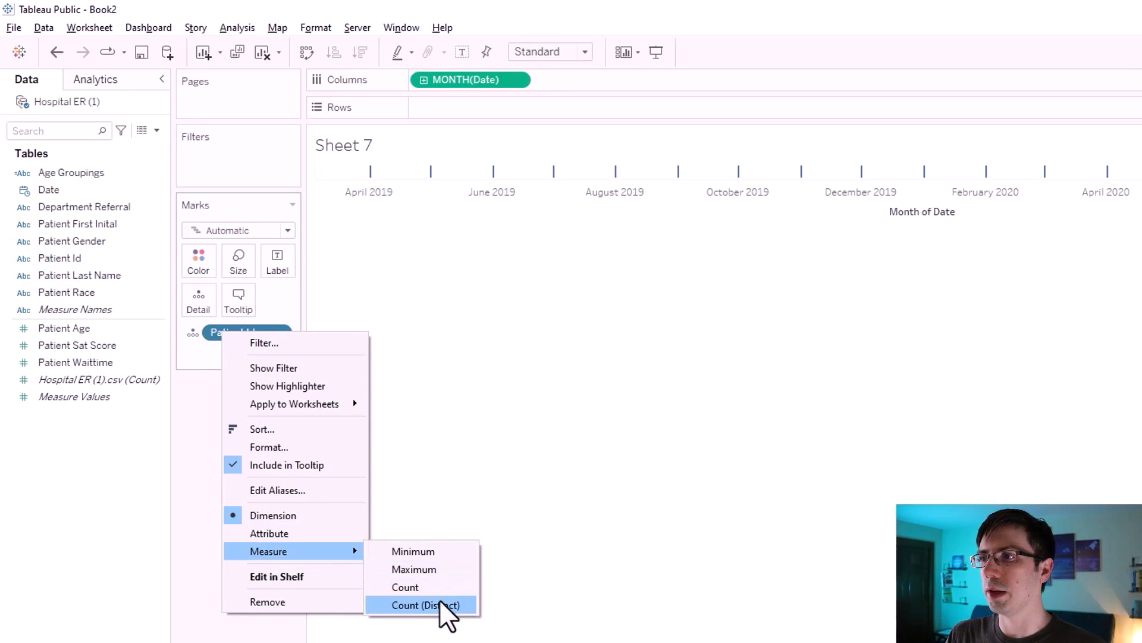
pyautogui.click(438, 594)
pyautogui.moveTo(216, 338); pyautogui.dragTo(508, 109)
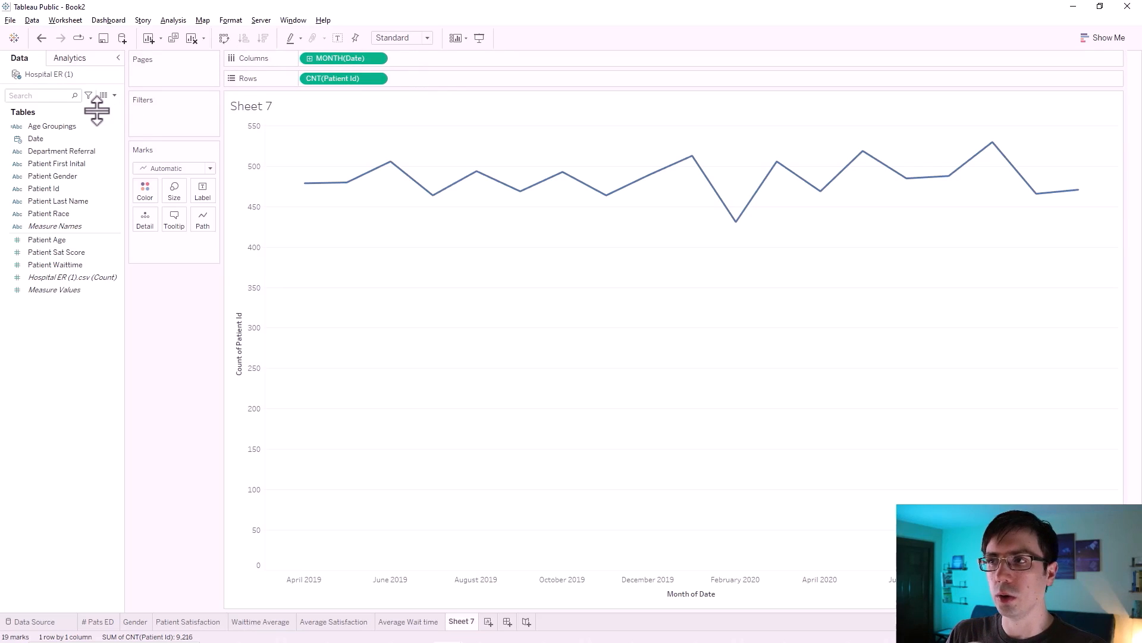
# - Break the monthly patient count down by Age Groupings as a detail and inspect the resulting lines
pyautogui.moveTo(35, 127); pyautogui.dragTo(138, 223)
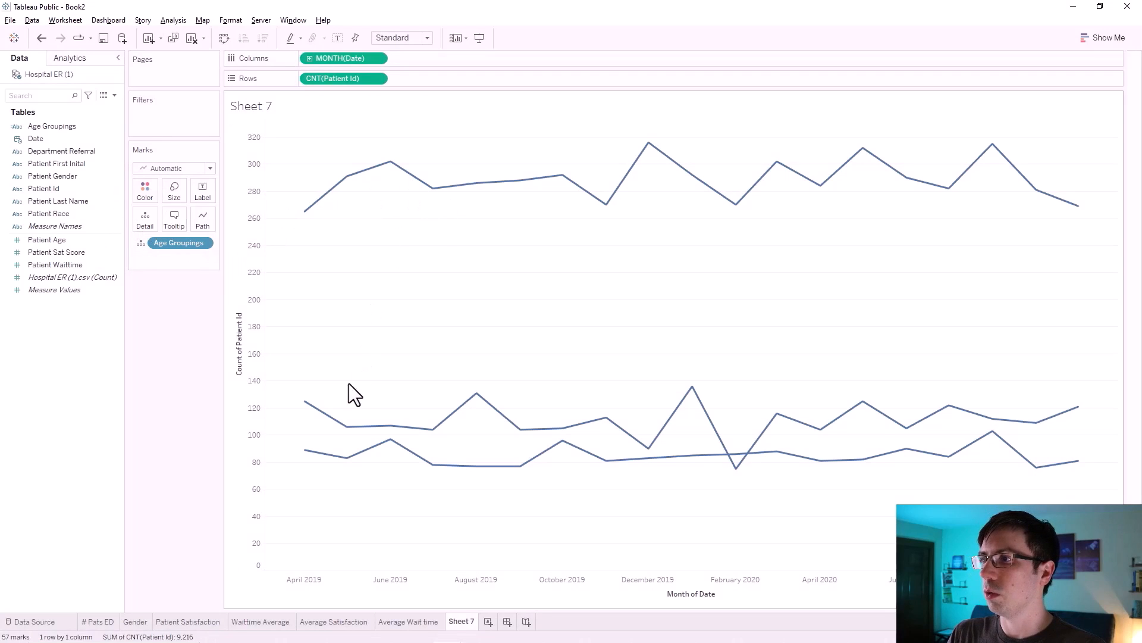
pyautogui.moveTo(346, 178)
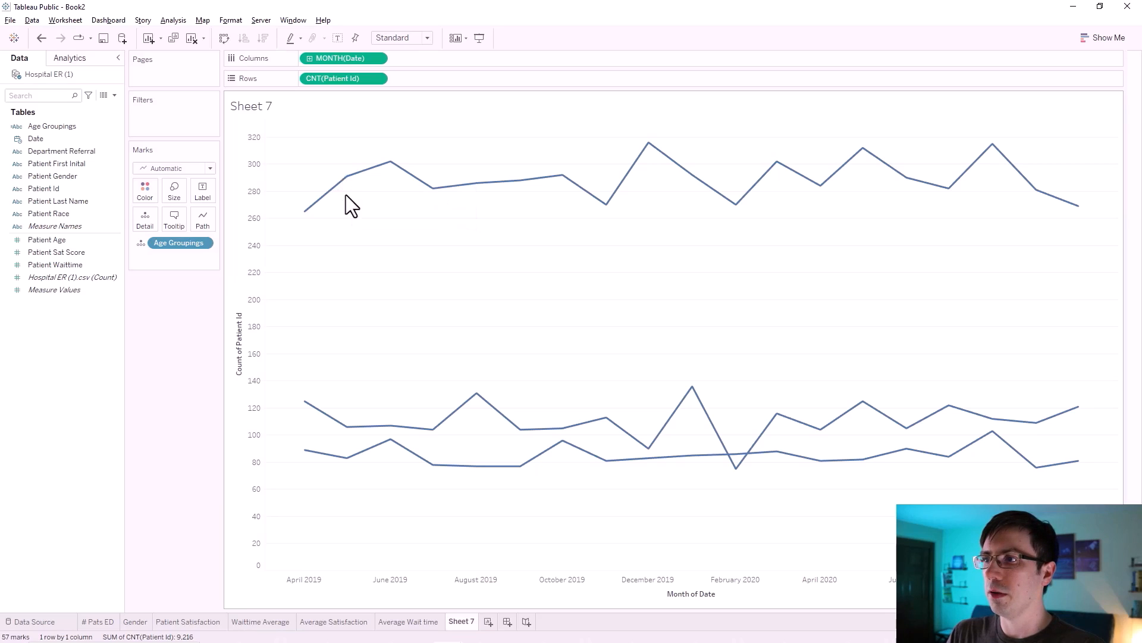
pyautogui.moveTo(322, 418)
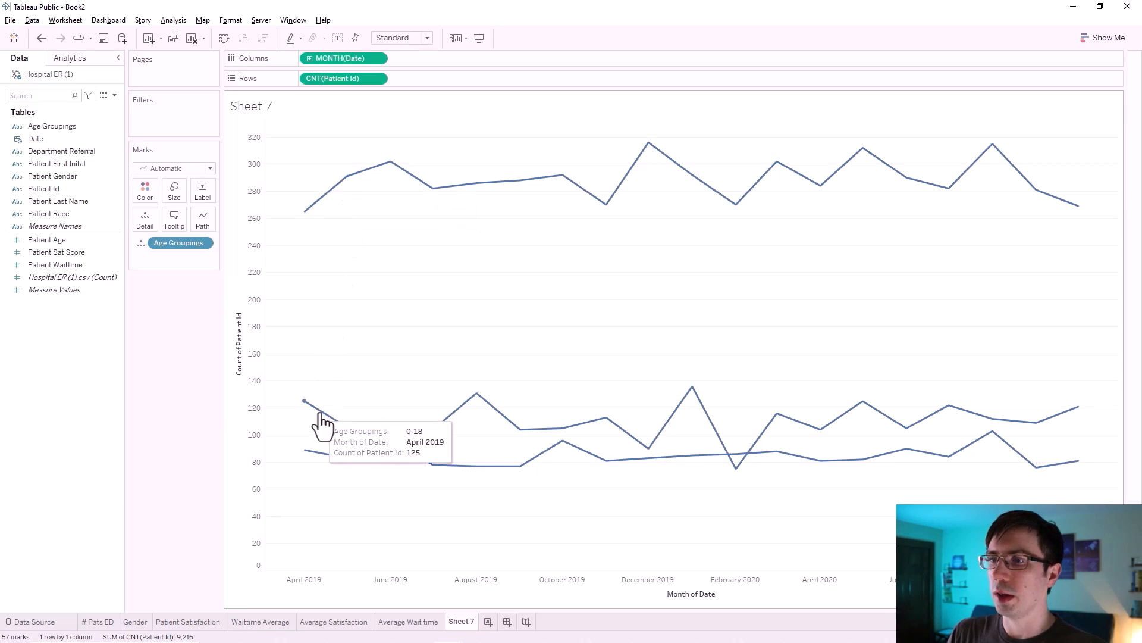
pyautogui.moveTo(320, 461)
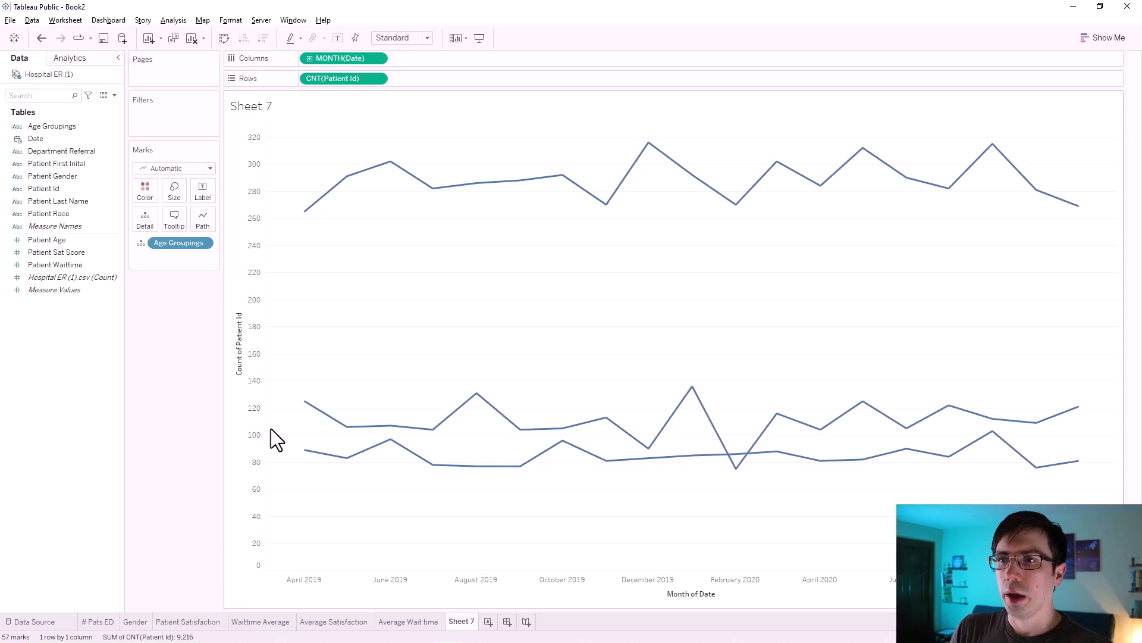
# - Change the mark type of the chart to Area
pyautogui.click(158, 166)
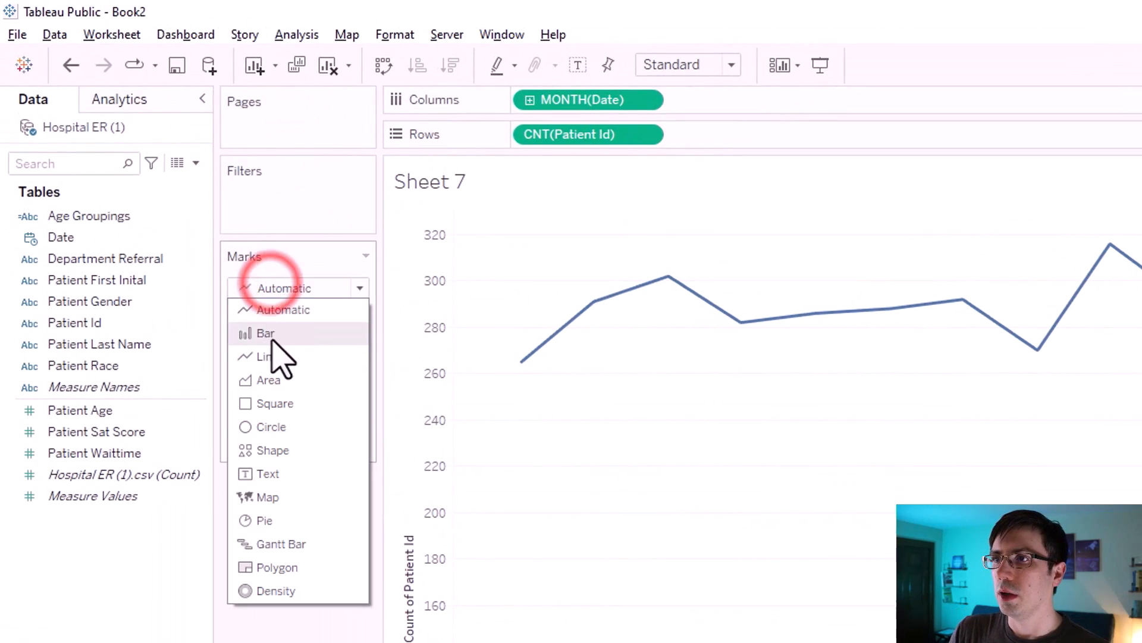
pyautogui.click(274, 288)
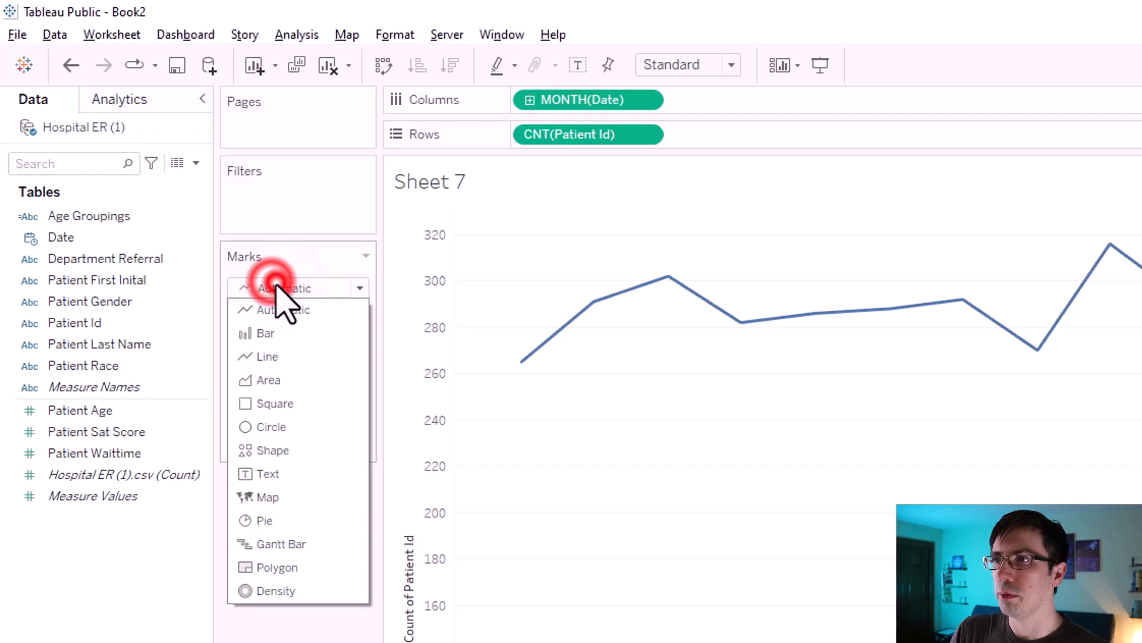
pyautogui.click(268, 379)
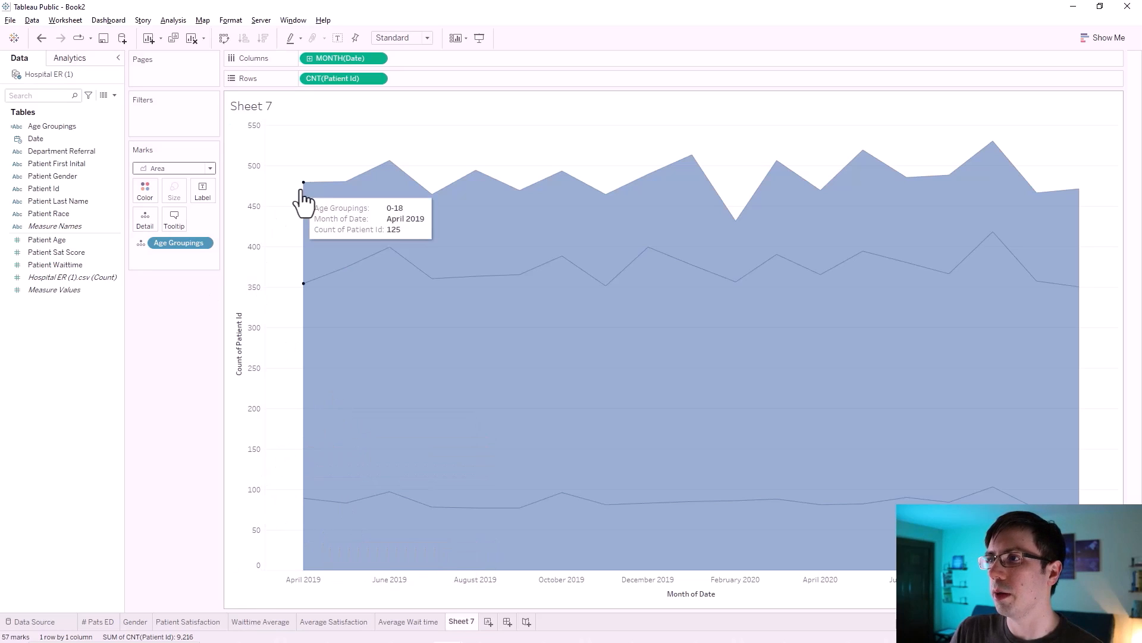
# - Copy the Age Groupings detail pill onto Color, keeping the original on Detail
pyautogui.press('ctrl')
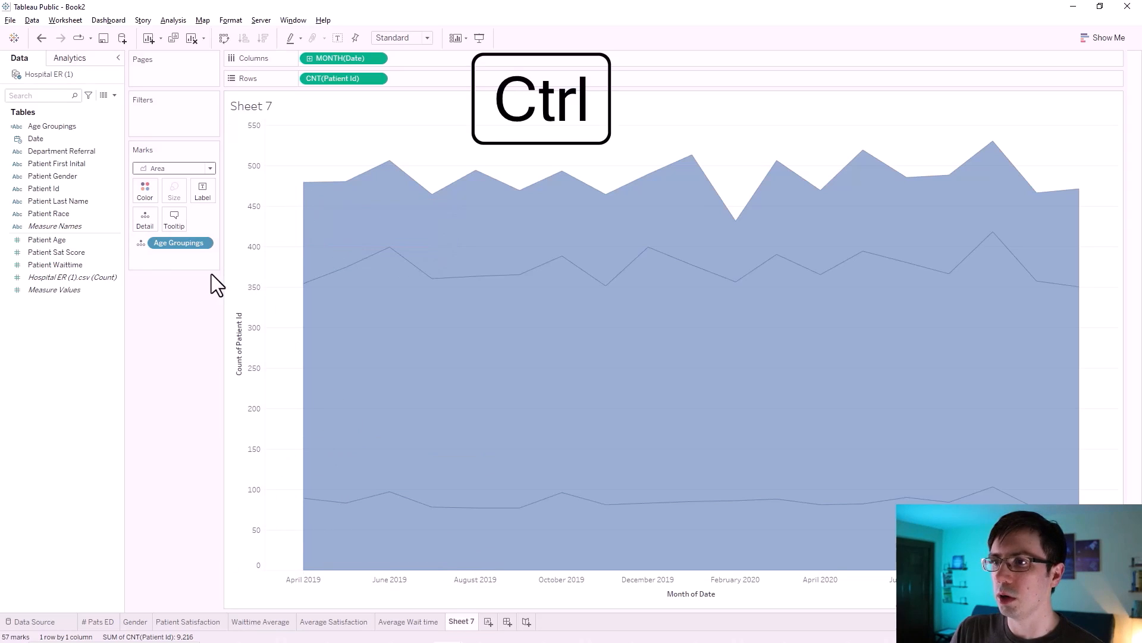
pyautogui.moveTo(188, 241)
pyautogui.mouseDown()
pyautogui.moveTo(151, 201)
pyautogui.moveTo(174, 253)
pyautogui.mouseUp()
pyautogui.moveTo(194, 244); pyautogui.dragTo(140, 192)
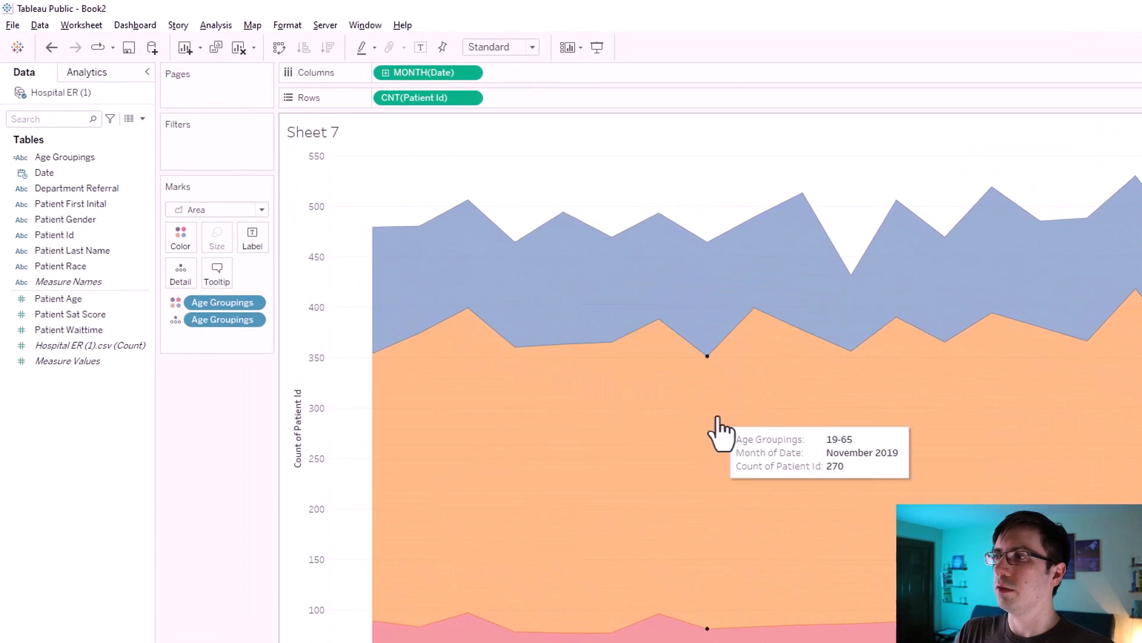
# - Open the color editor for Age Groupings and select the Tableau Classic 10 palette
pyautogui.click(180, 246)
pyautogui.click(227, 286)
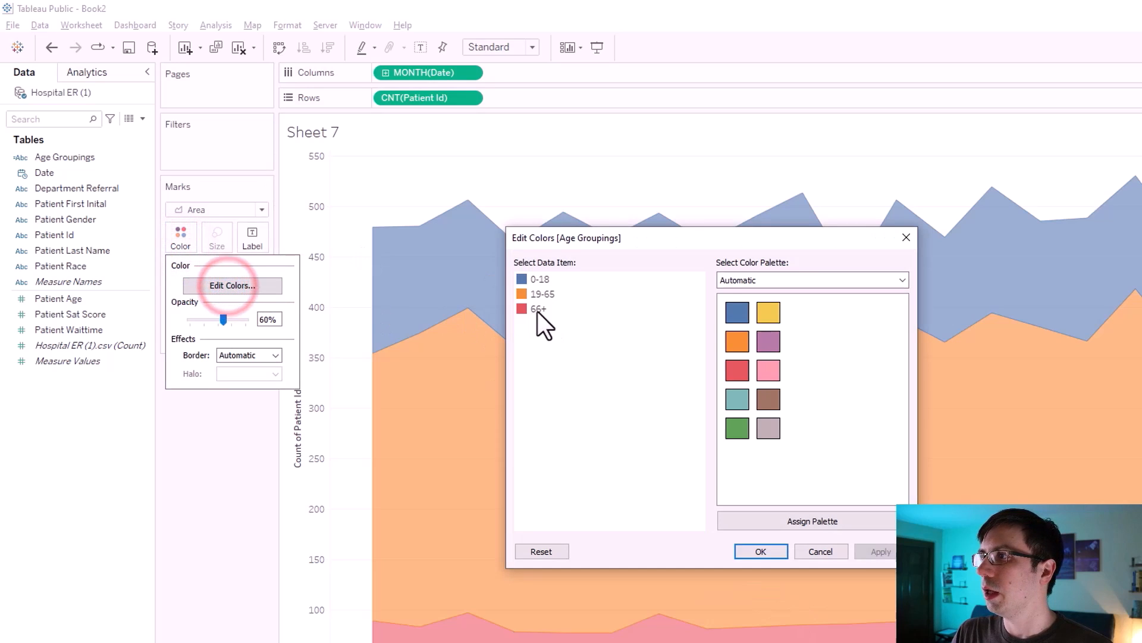
pyautogui.click(756, 282)
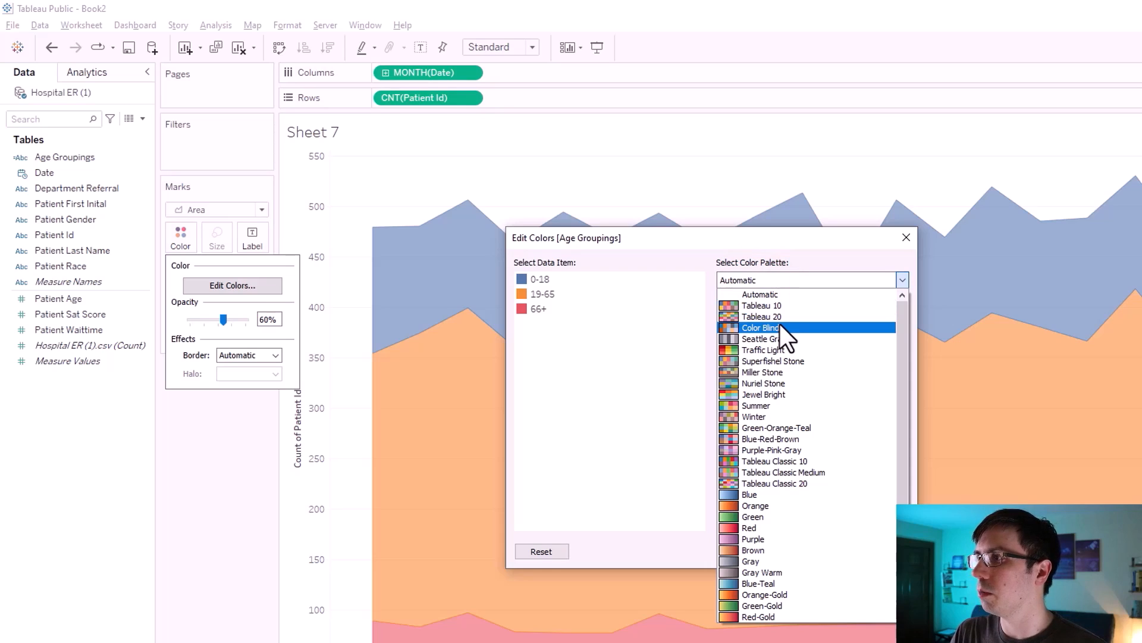
pyautogui.click(772, 460)
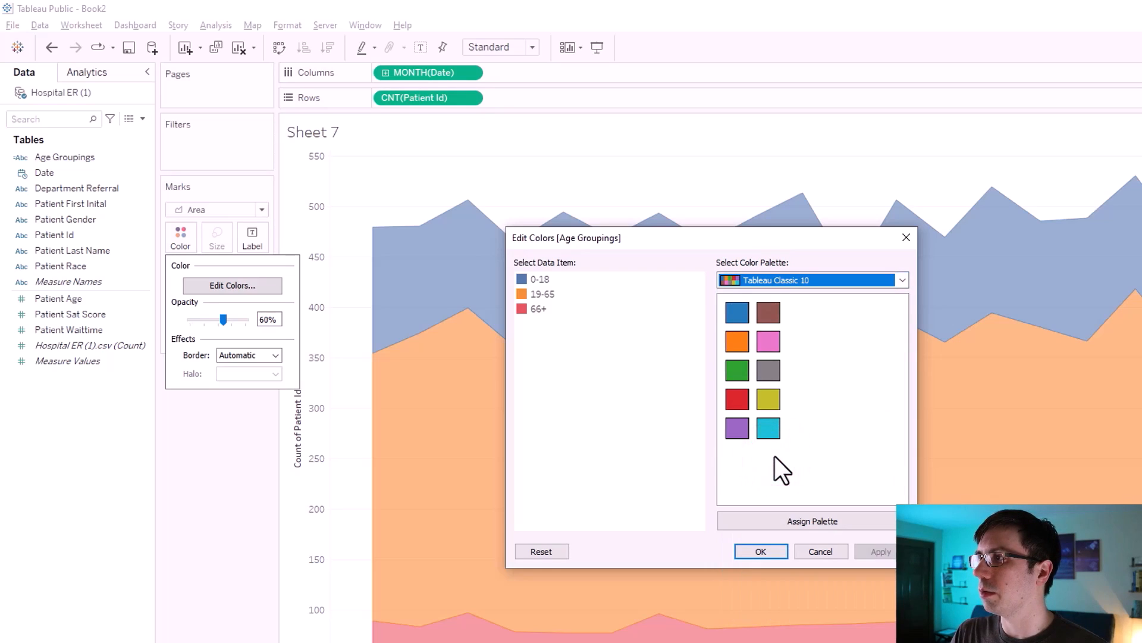
# - Assign purple to 0-18, pink to 19-65 and cyan to 66+, and apply the colors
pyautogui.click(524, 280)
pyautogui.click(736, 428)
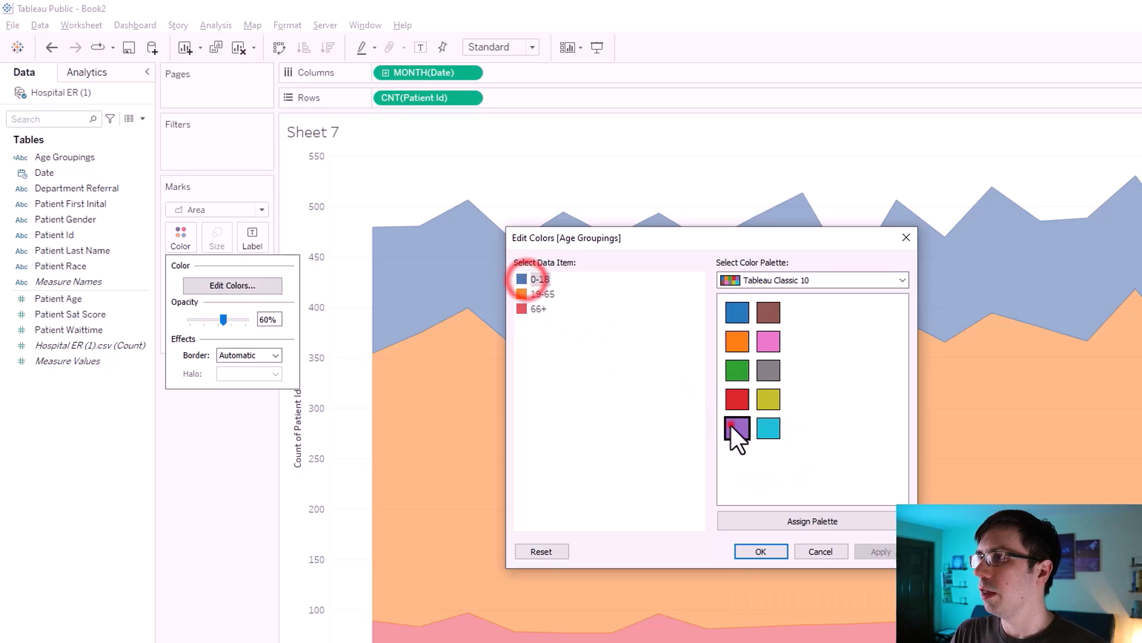
pyautogui.click(523, 295)
pyautogui.click(768, 341)
pyautogui.click(523, 309)
pyautogui.click(768, 428)
pyautogui.click(880, 549)
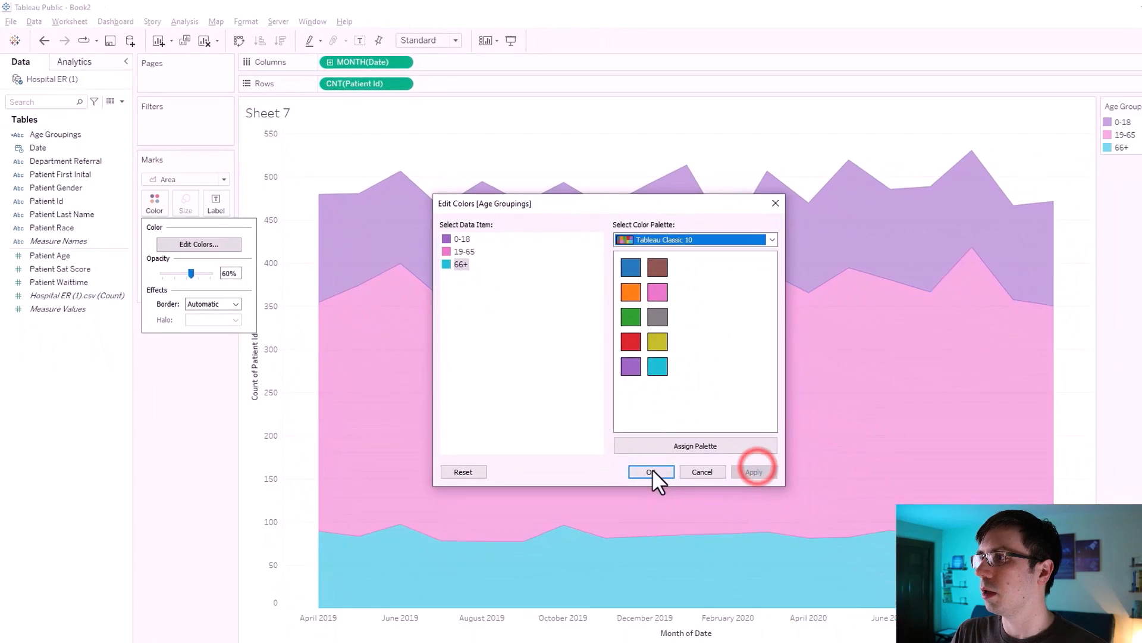
pyautogui.click(761, 551)
# - Copy the Age Groupings color pill onto Label to name each area
pyautogui.moveTo(320, 463)
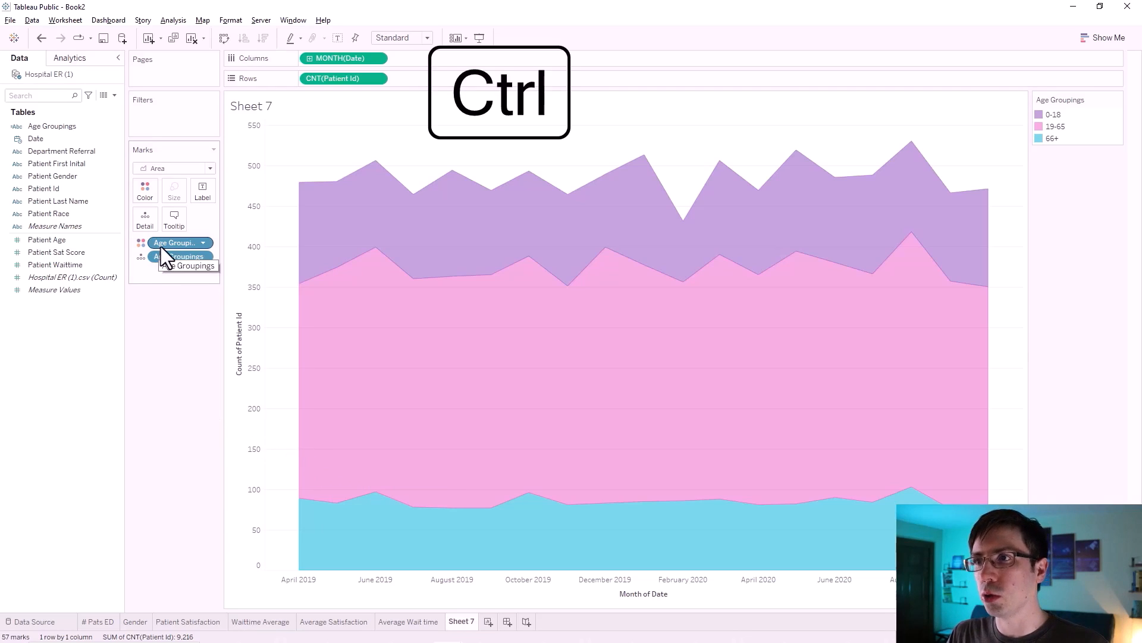
pyautogui.moveTo(162, 246); pyautogui.dragTo(200, 194)
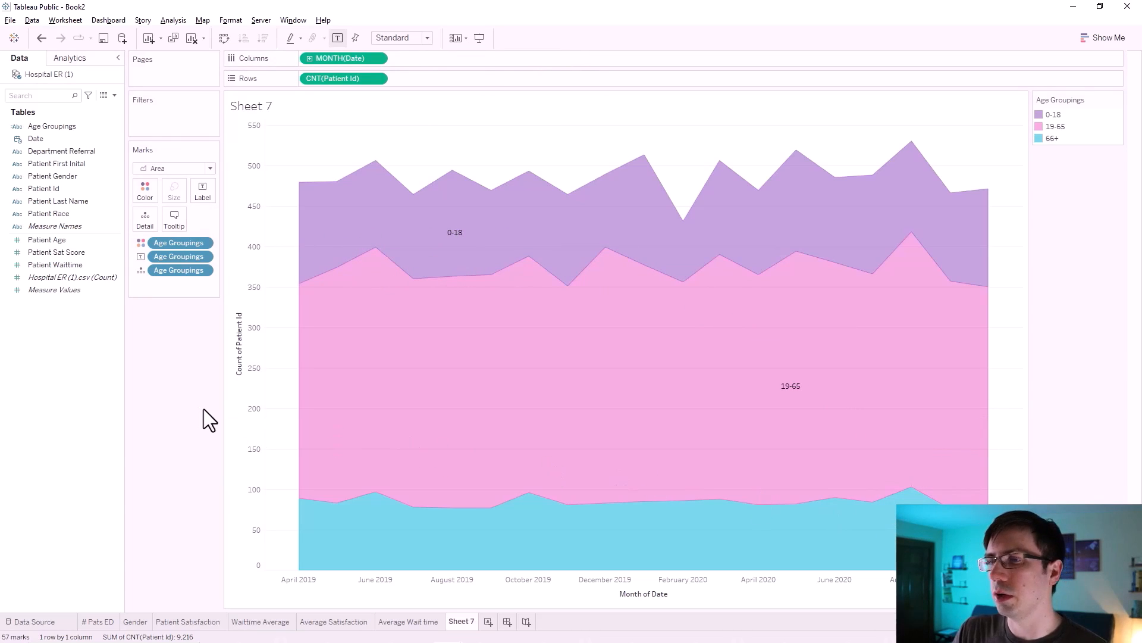
# - Format the Month of Date axis labels with the custom date format mmm-yy
pyautogui.moveTo(311, 576)
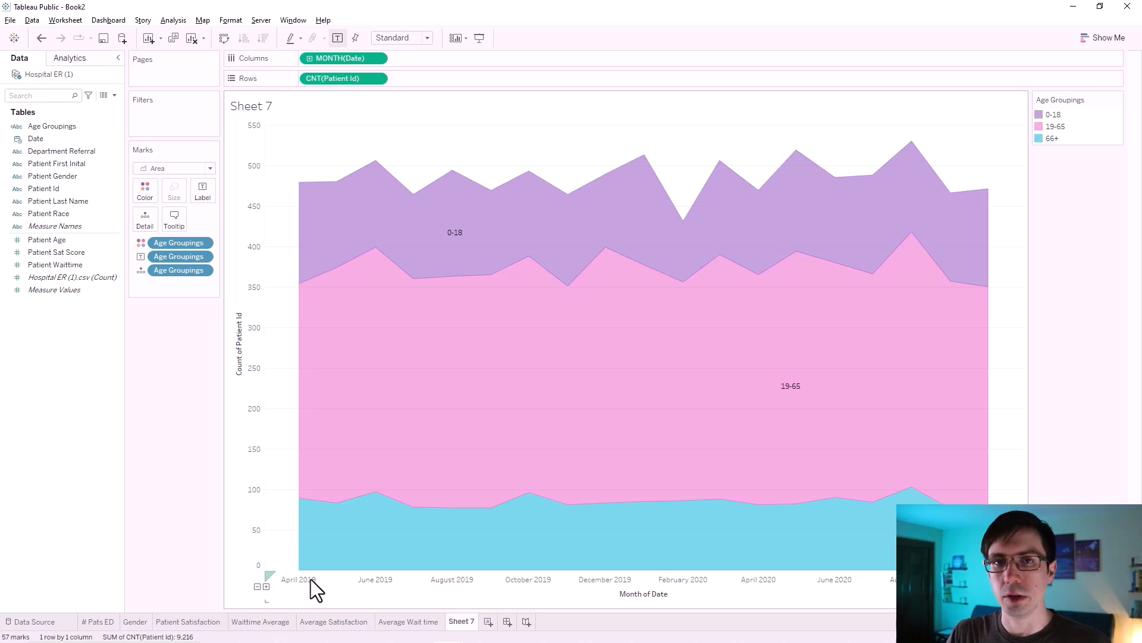
pyautogui.rightClick(311, 580)
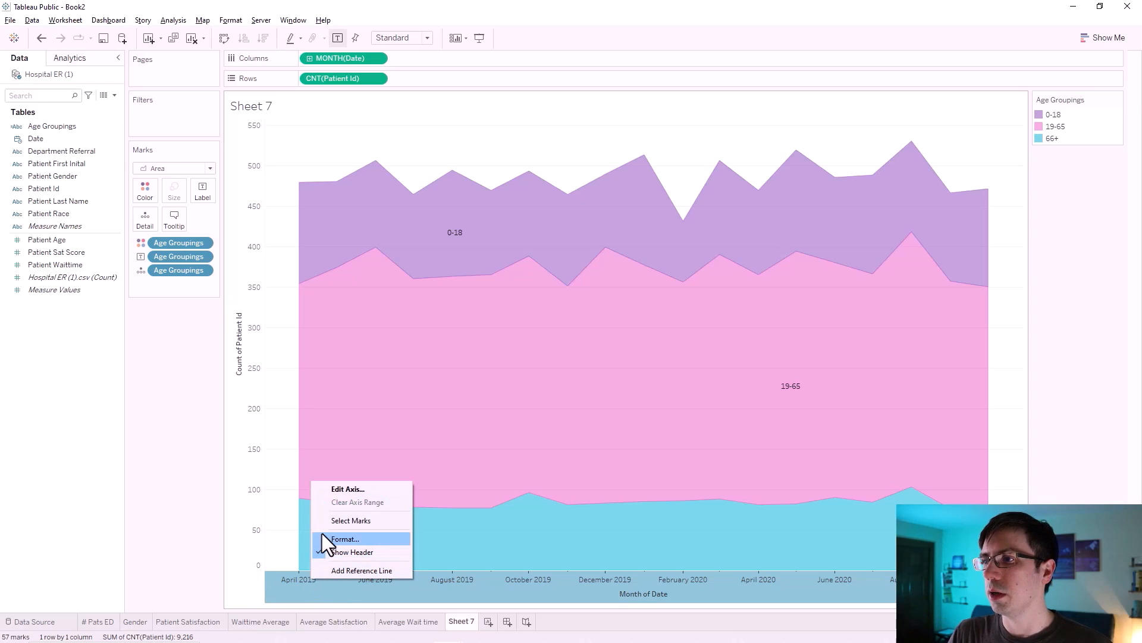
pyautogui.click(324, 539)
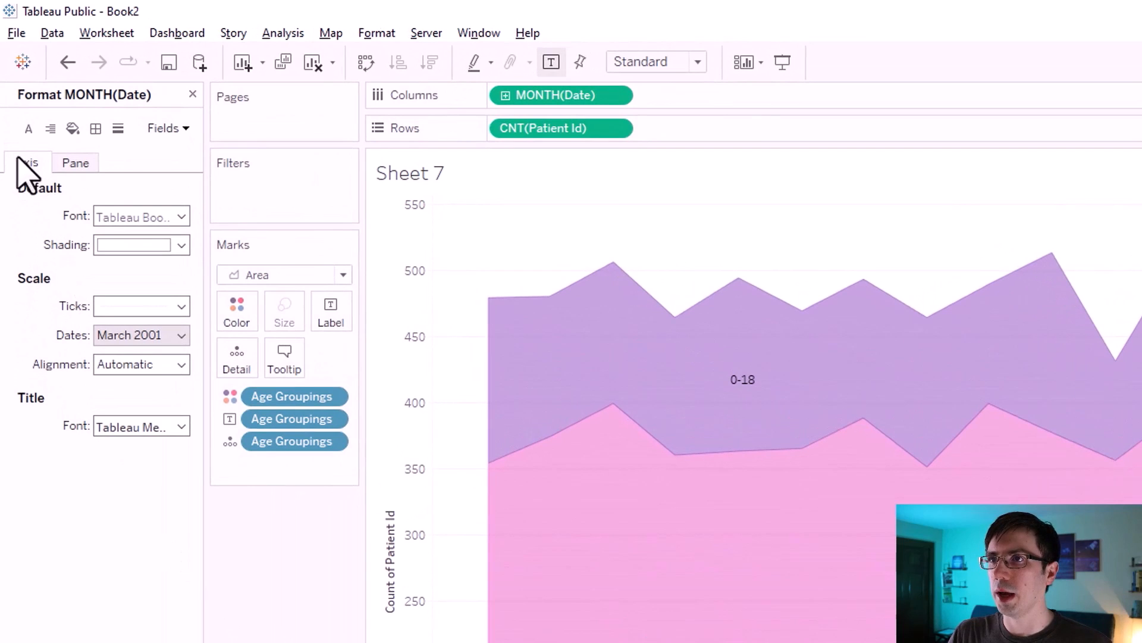
pyautogui.click(124, 334)
pyautogui.scroll(-5, 191, 555)
pyautogui.click(132, 582)
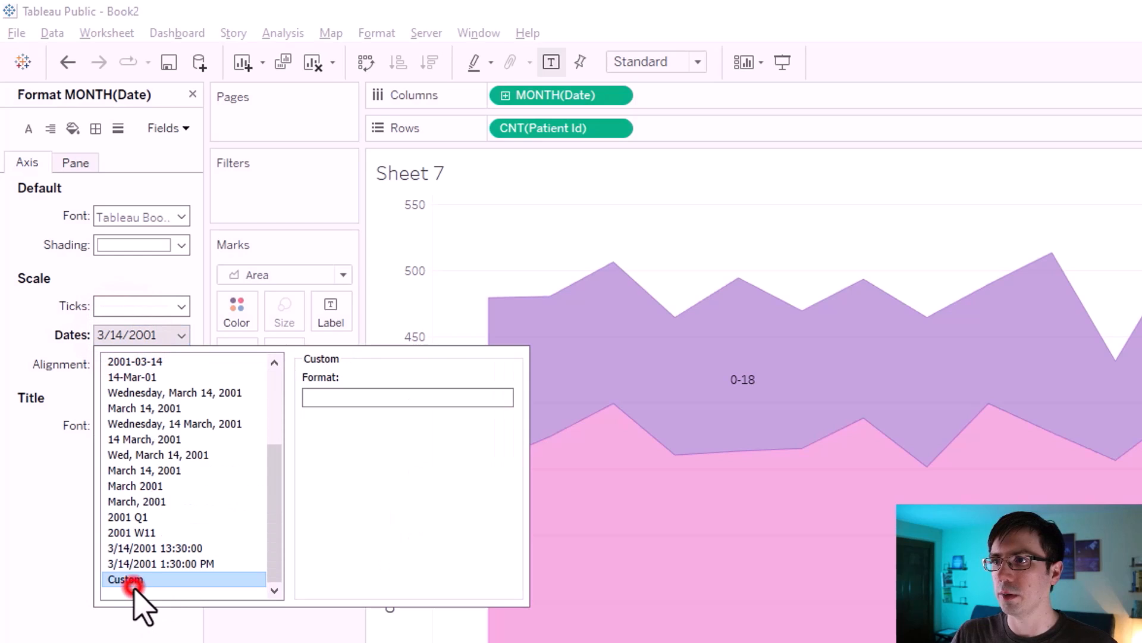
pyautogui.click(329, 398)
pyautogui.write('mmm')
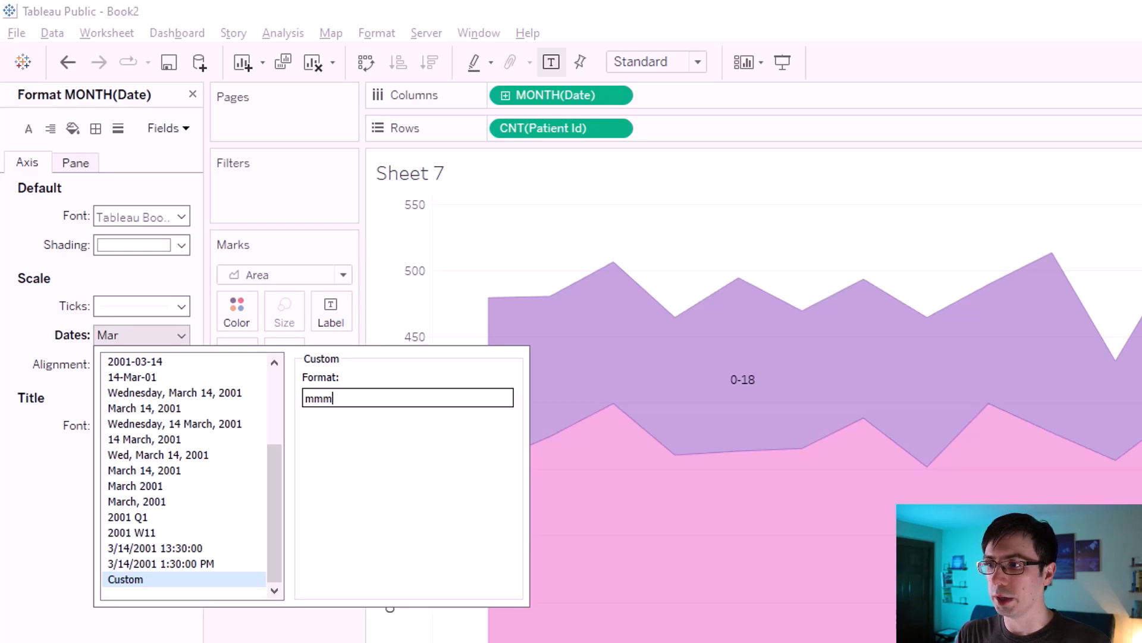
pyautogui.write('-yy')
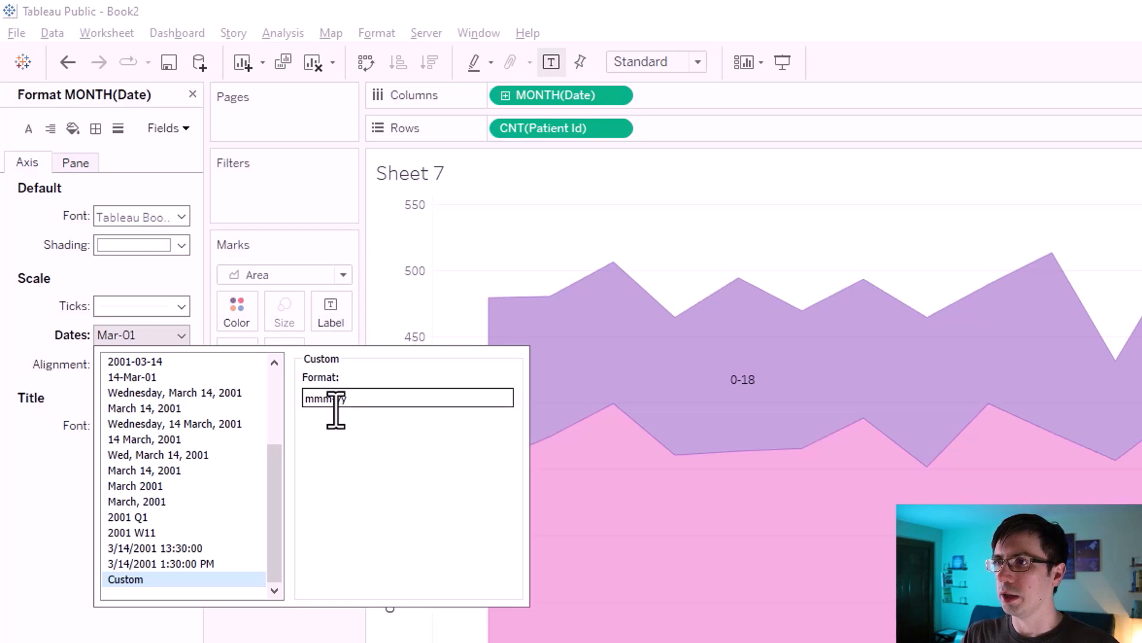
pyautogui.doubleClick(339, 397)
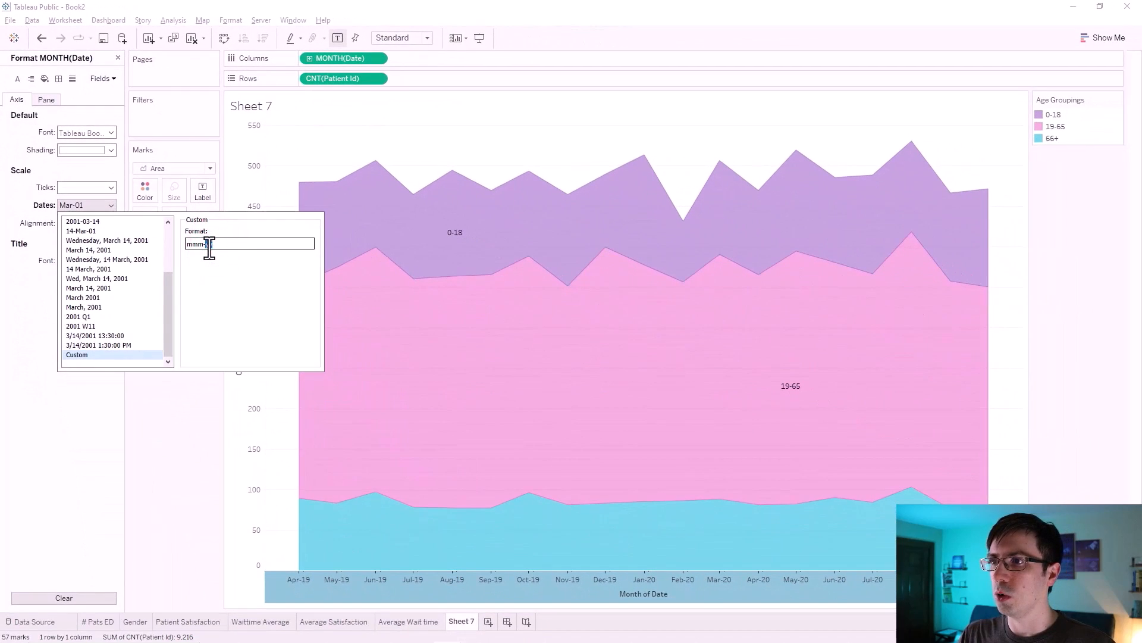
pyautogui.click(215, 476)
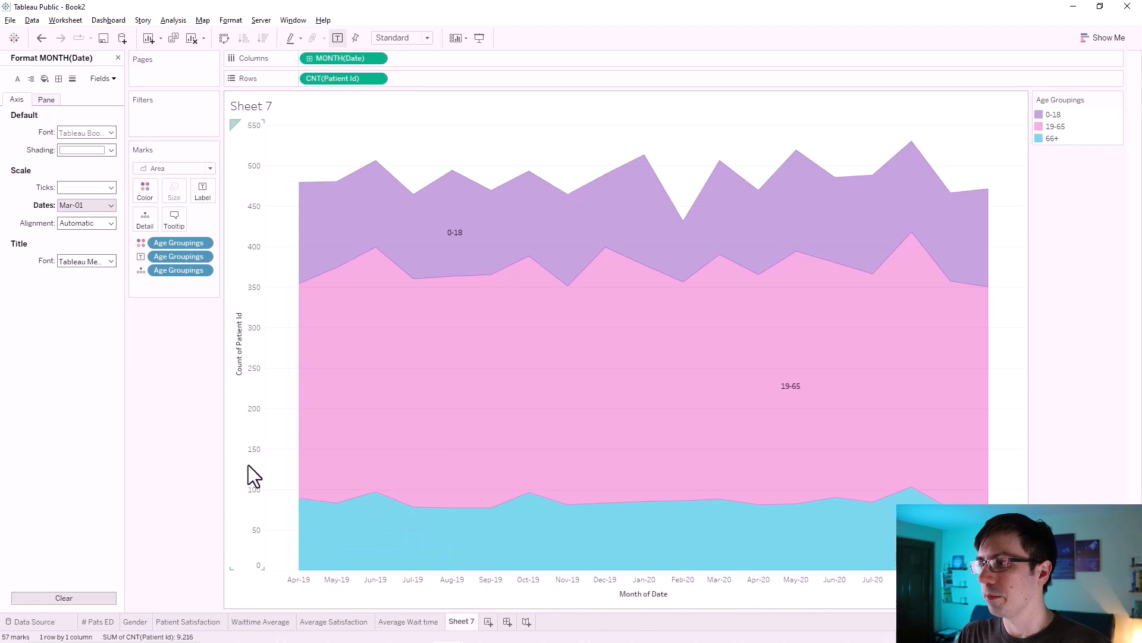
# - Clear the title of the Month of Date axis
pyautogui.rightClick(627, 593)
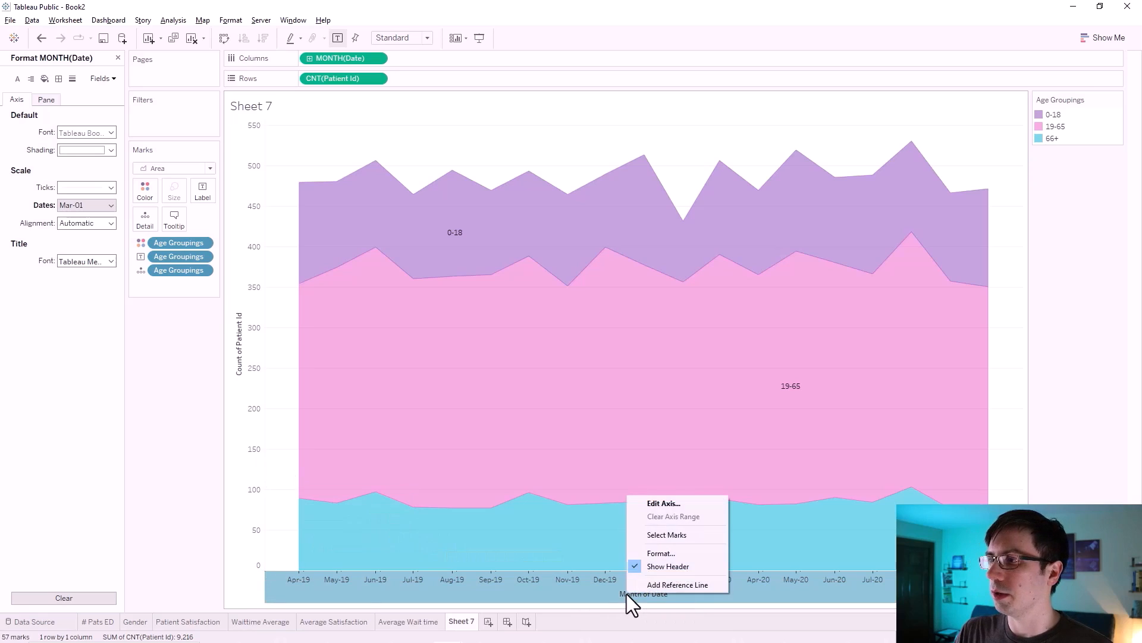
pyautogui.click(656, 504)
pyautogui.tripleClick(500, 410)
pyautogui.press('BackSpace')
pyautogui.click(244, 406)
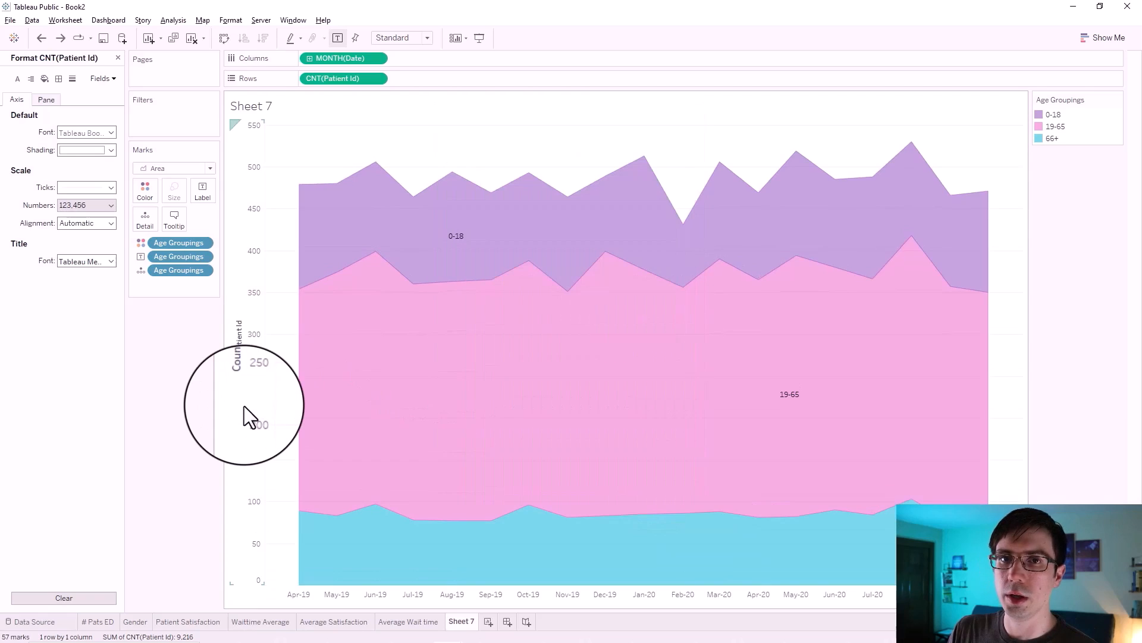
# - Change the area chart's title to "# of Patients by Age in ED"
pyautogui.click(263, 102)
pyautogui.doubleClick(263, 103)
pyautogui.tripleClick(376, 272)
pyautogui.press('BackSpace')
pyautogui.write('# of PAtient')
pyautogui.press('BackSpace')
pyautogui.press('BackSpace')
pyautogui.press('BackSpace')
pyautogui.press('BackSpace')
pyautogui.press('BackSpace')
pyautogui.press('BackSpace')
pyautogui.write('atients by Ag')
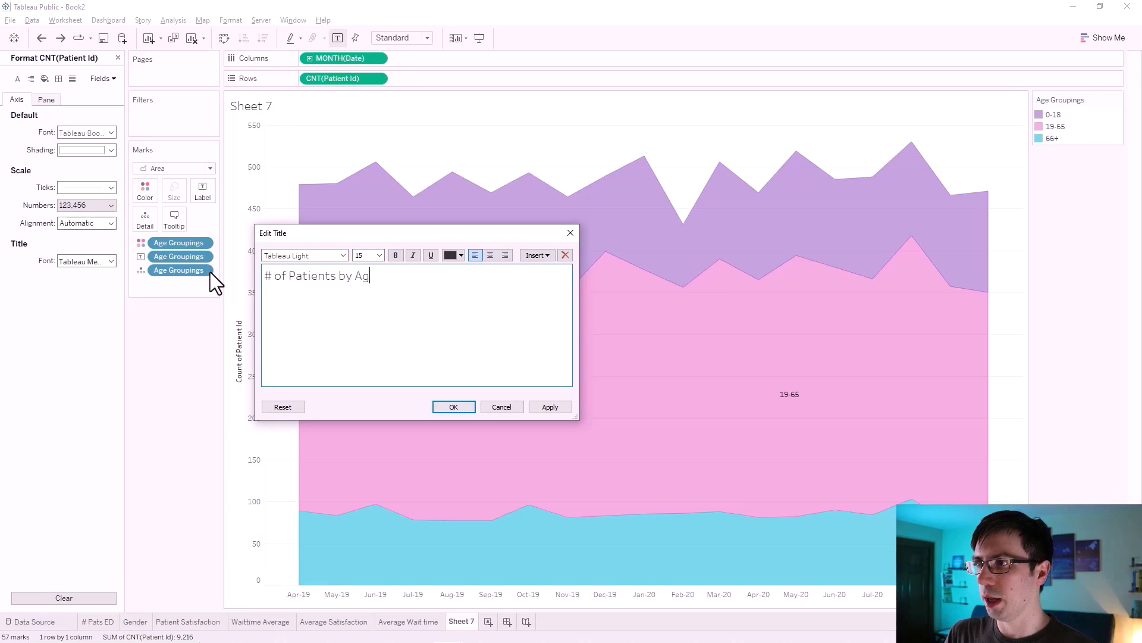
pyautogui.write('e in ED')
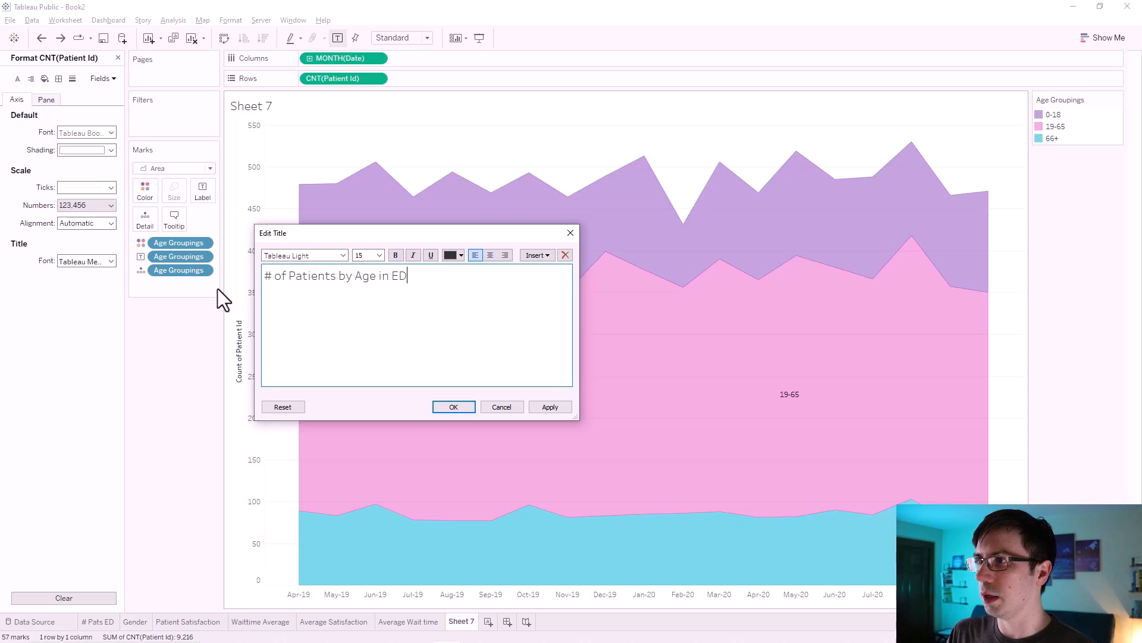
pyautogui.press('Return')
# - Clear the title of the Count of Patient Id axis
pyautogui.rightClick(237, 351)
pyautogui.click(267, 359)
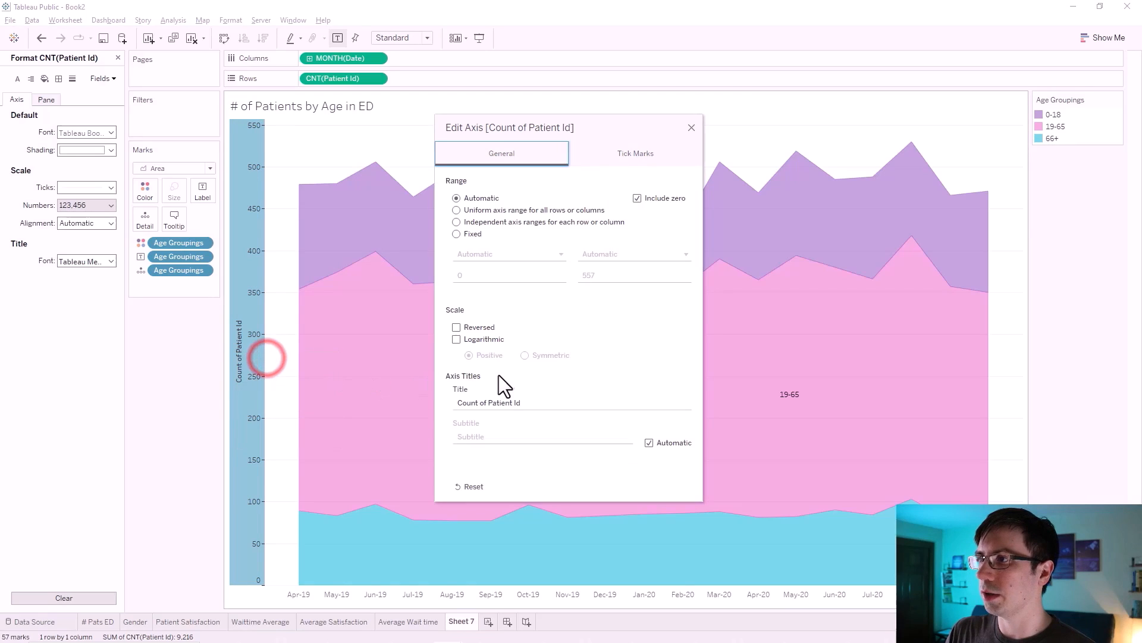
pyautogui.tripleClick(509, 402)
pyautogui.press('BackSpace')
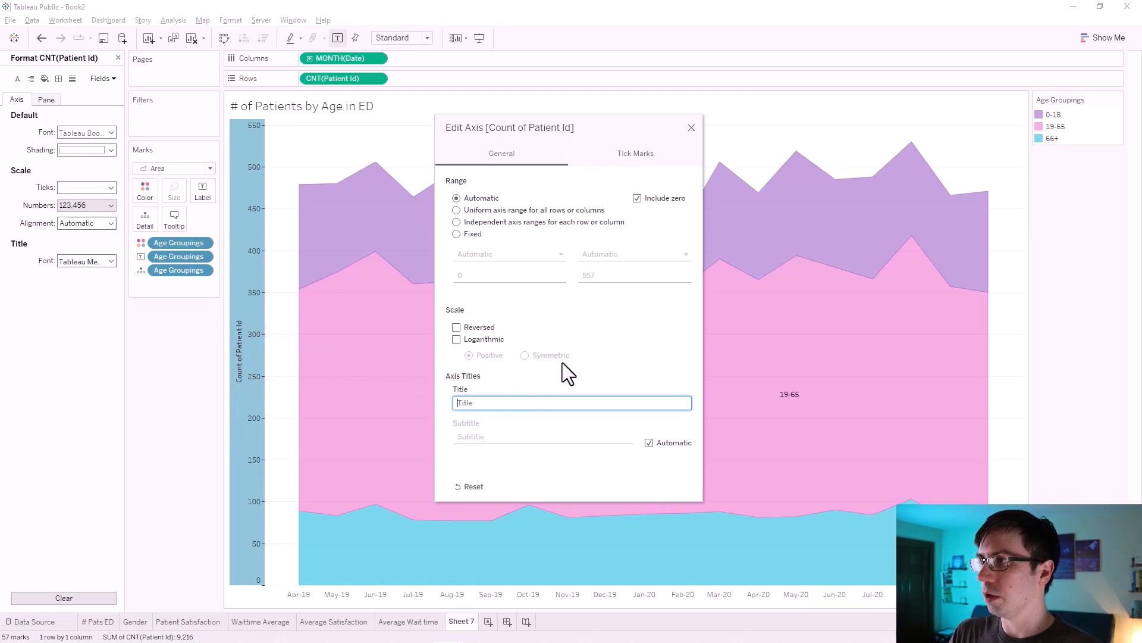
pyautogui.click(690, 128)
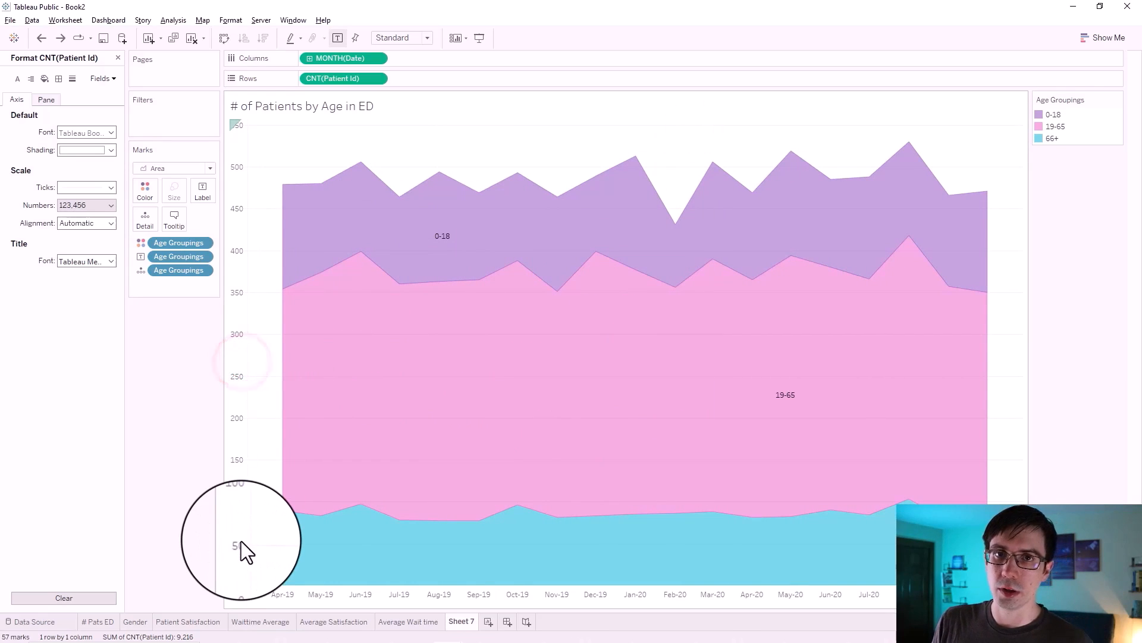
# - Rename the Sheet 7 worksheet as "# of Patients by Age"
pyautogui.click(468, 619)
pyautogui.doubleClick(469, 621)
pyautogui.write('# of Patients by Age')
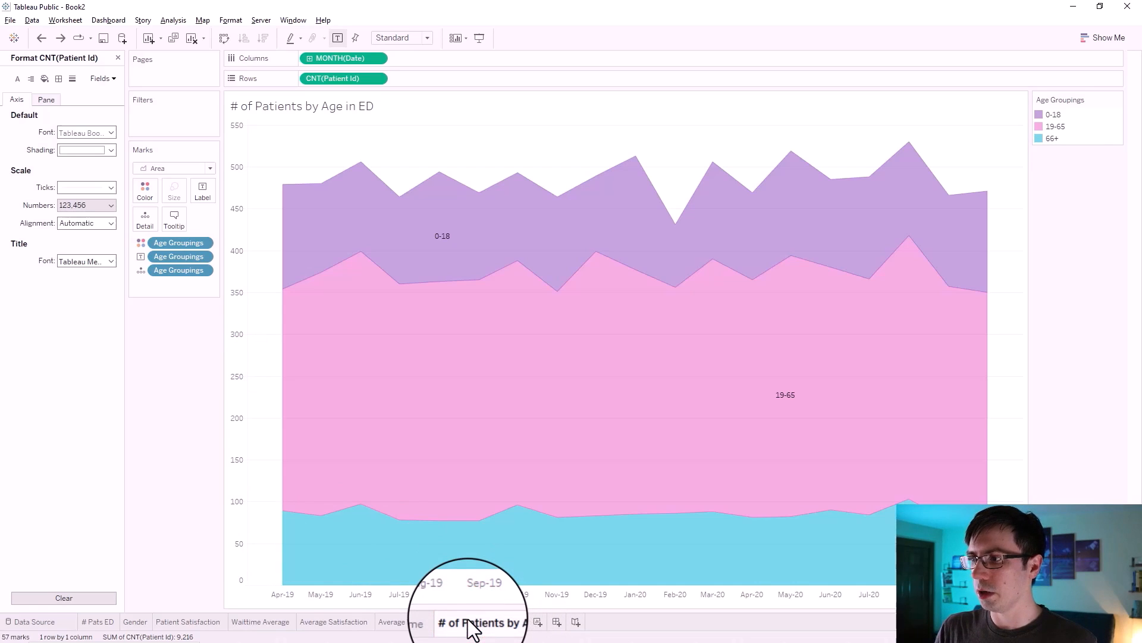
pyautogui.press('Return')
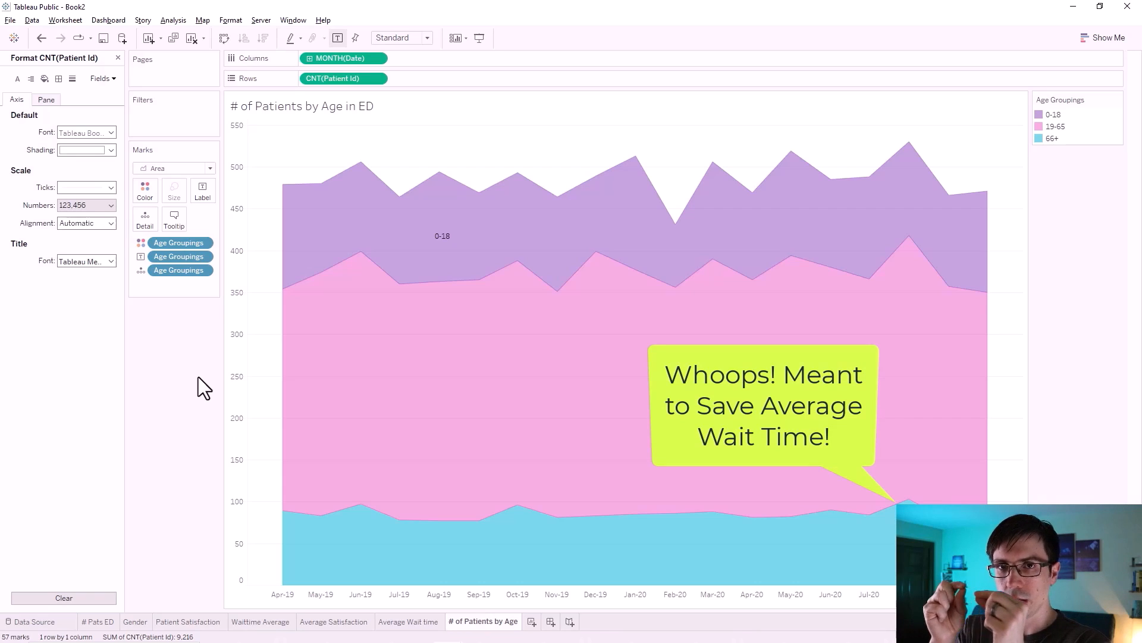
# - Create a new worksheet and place the Date field on both Columns and Rows
pyautogui.hotkey('ctrl', 'z')
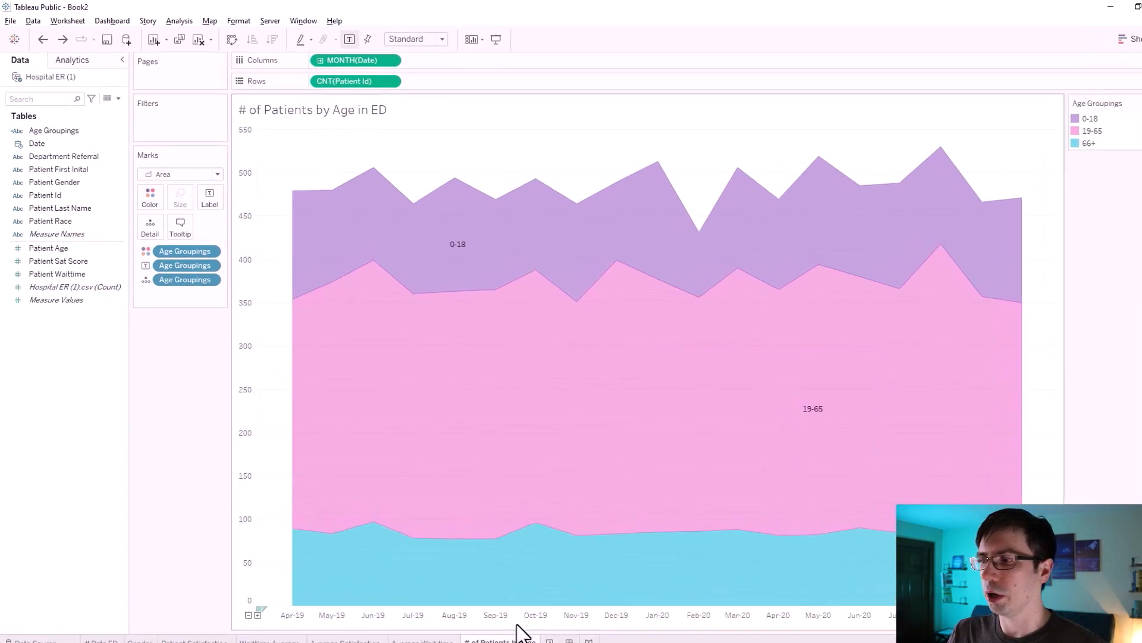
pyautogui.click(531, 622)
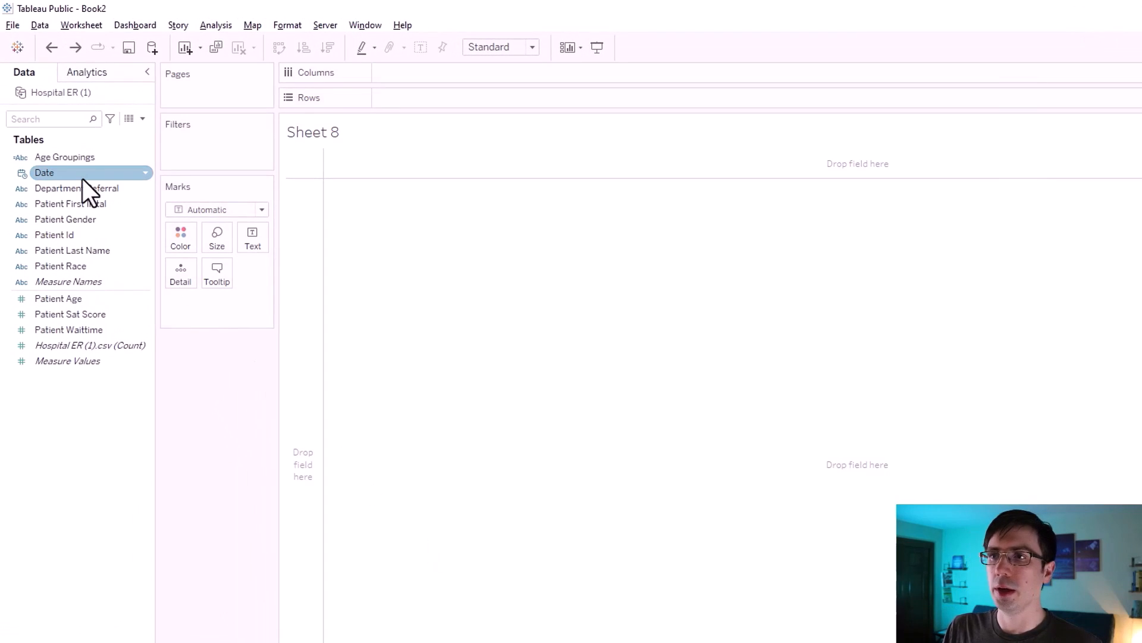
pyautogui.moveTo(69, 177); pyautogui.dragTo(427, 76)
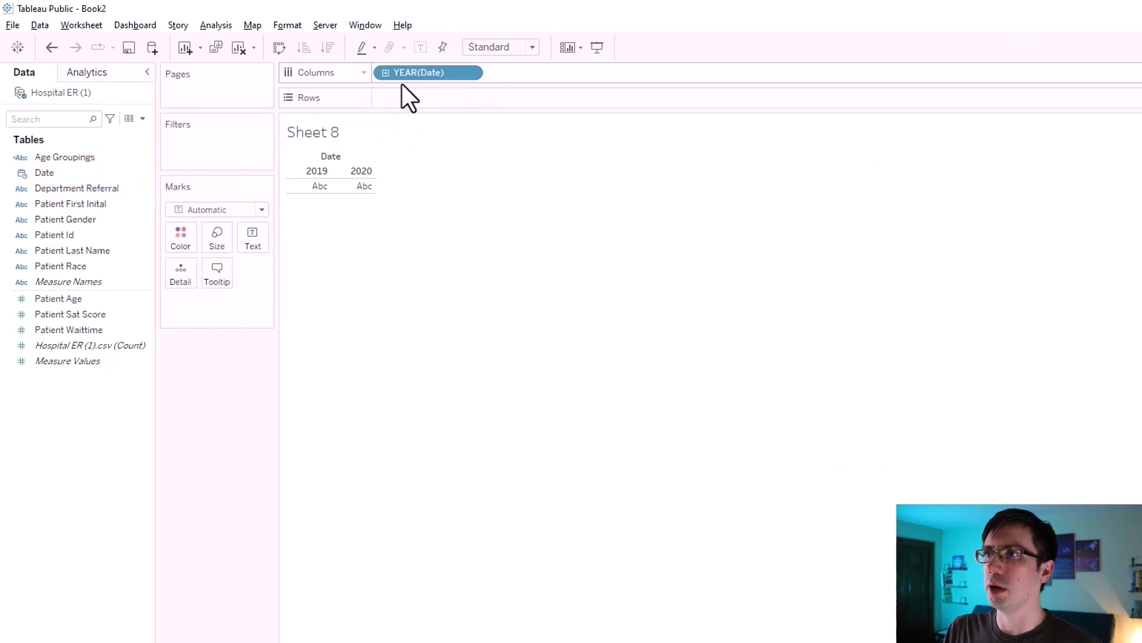
pyautogui.moveTo(69, 176); pyautogui.dragTo(494, 102)
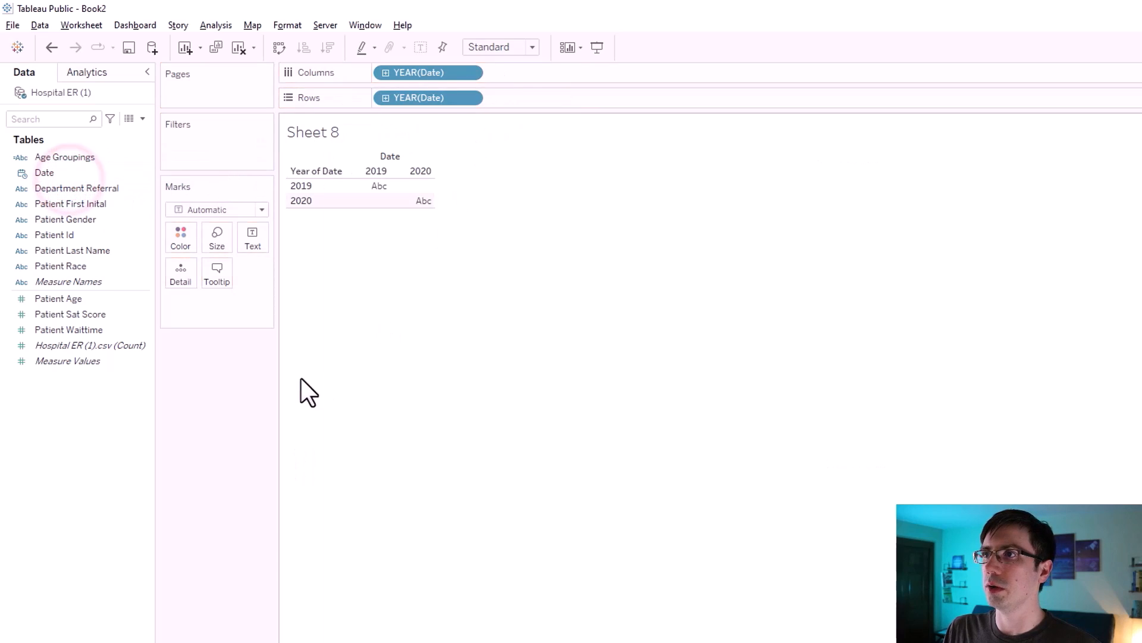
# - Set the Date field on Columns to the Weekday level
pyautogui.rightClick(416, 75)
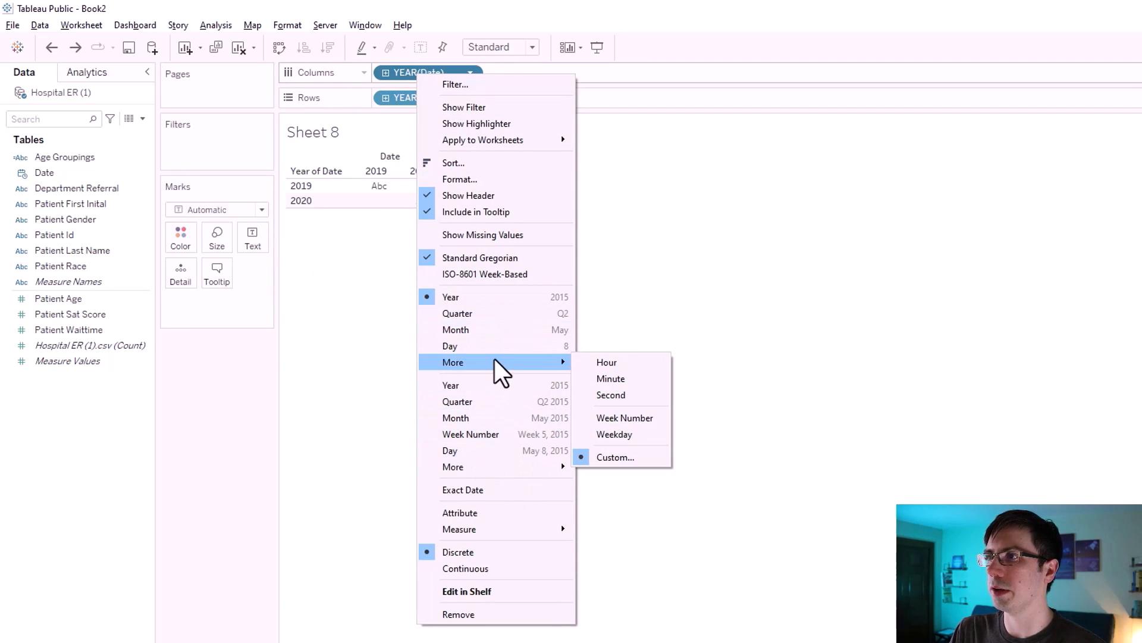
pyautogui.moveTo(540, 365)
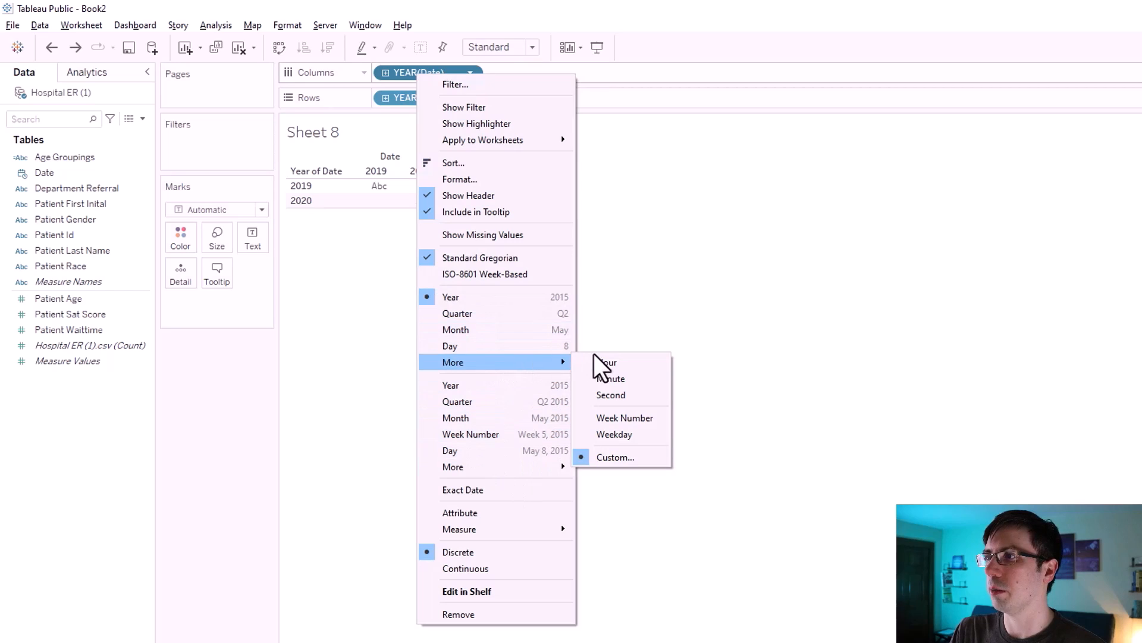
pyautogui.click(616, 433)
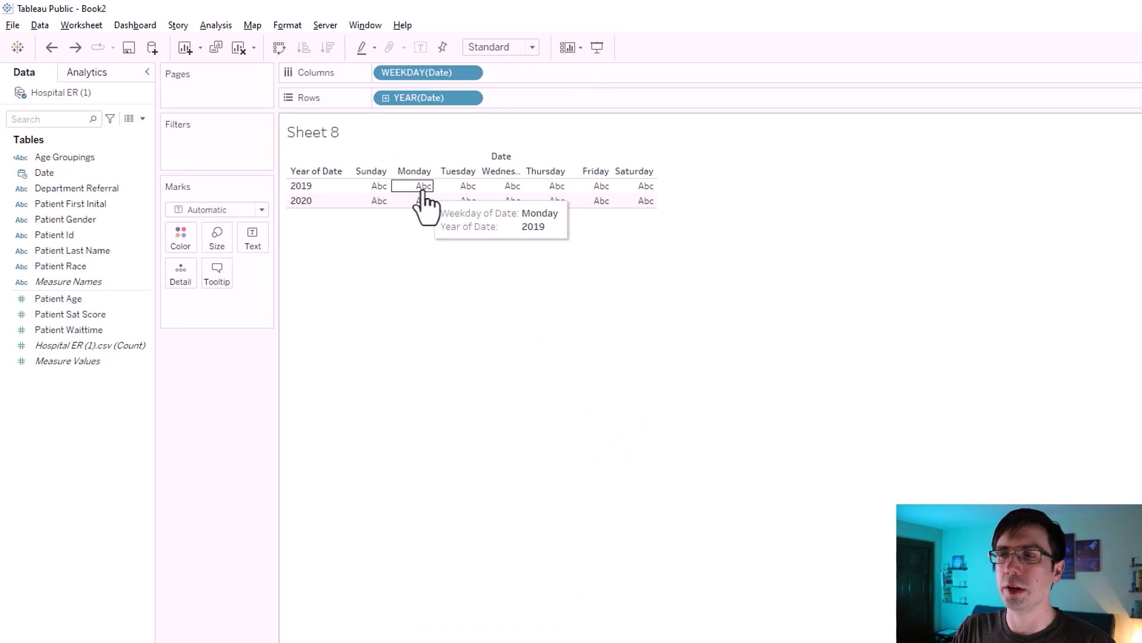
# - Try the continuous Day level for the Date field on Columns, and return it to Weekday
pyautogui.rightClick(416, 70)
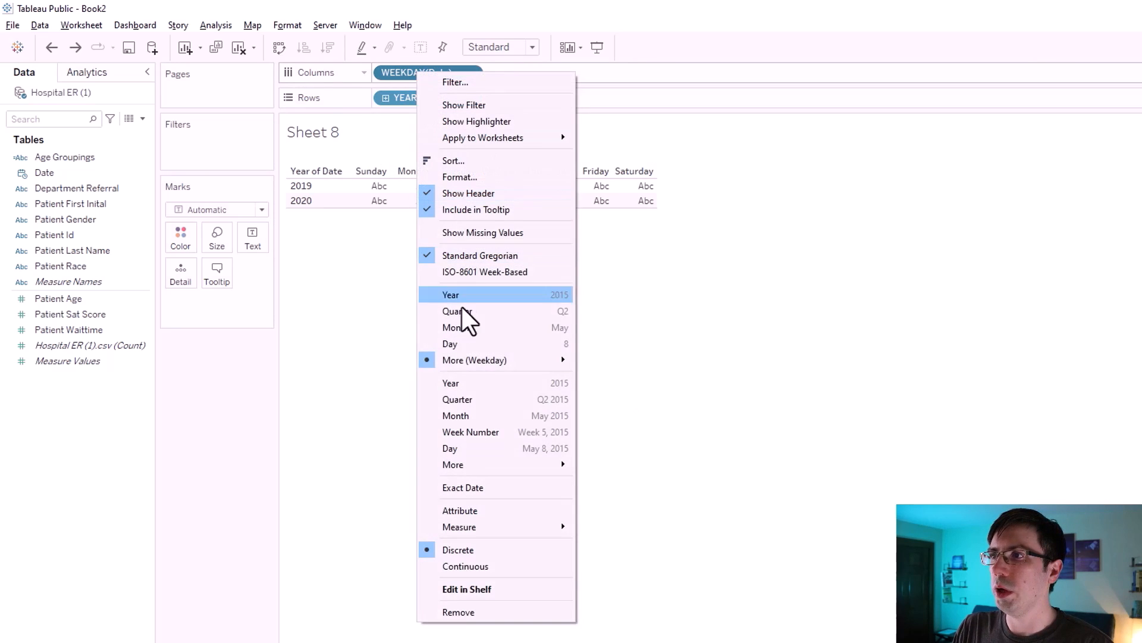
pyautogui.moveTo(473, 360)
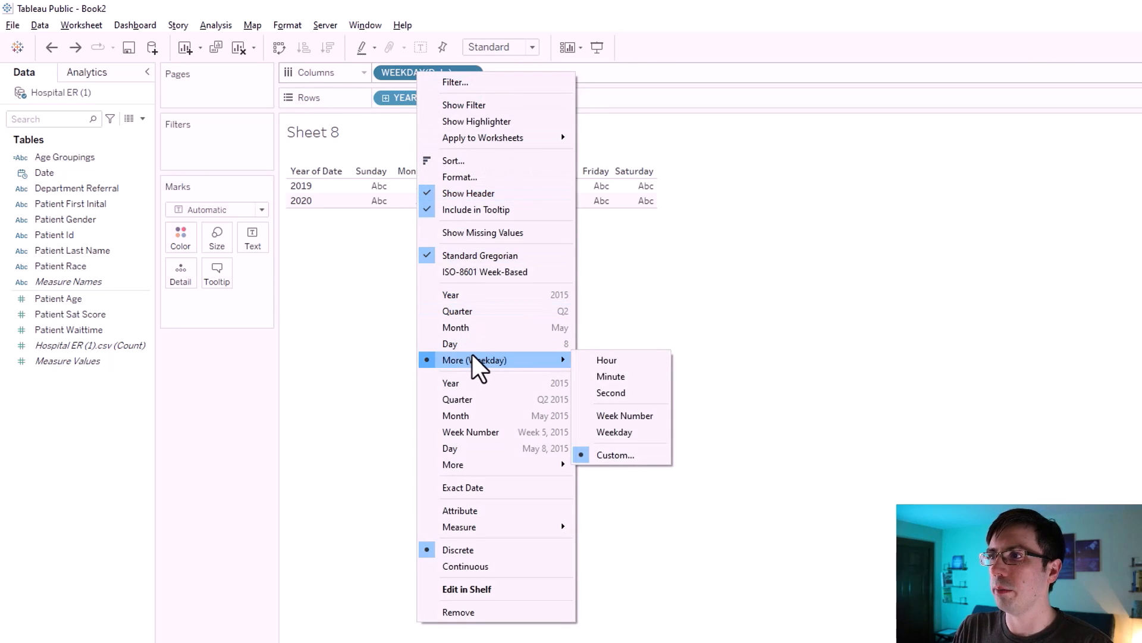
pyautogui.click(476, 452)
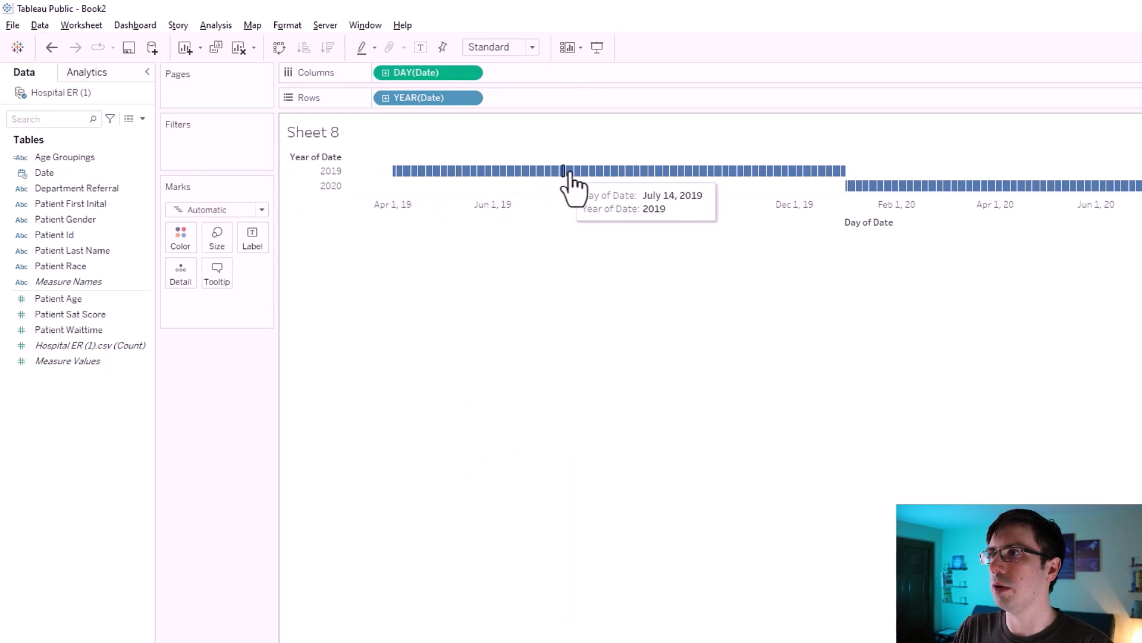
pyautogui.rightClick(407, 76)
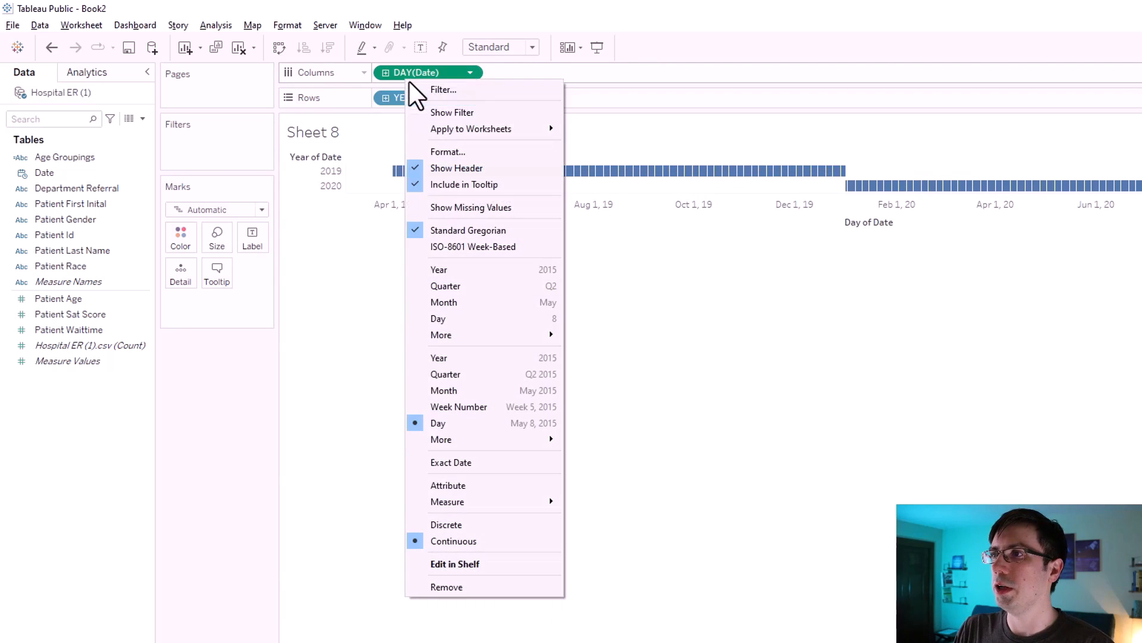
pyautogui.moveTo(463, 337)
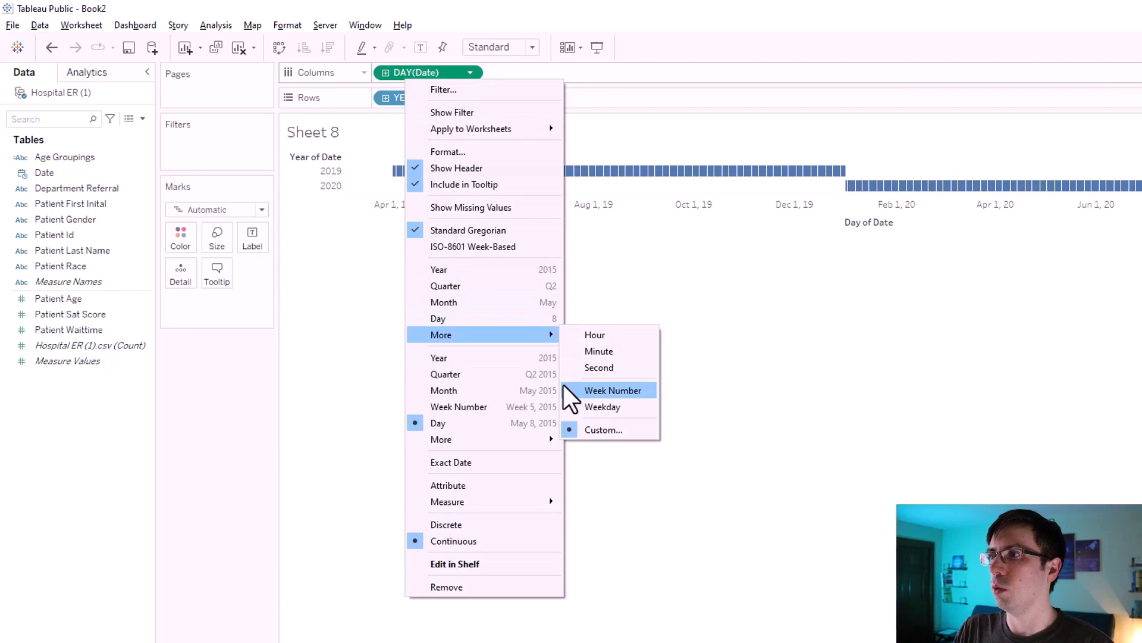
pyautogui.click(580, 405)
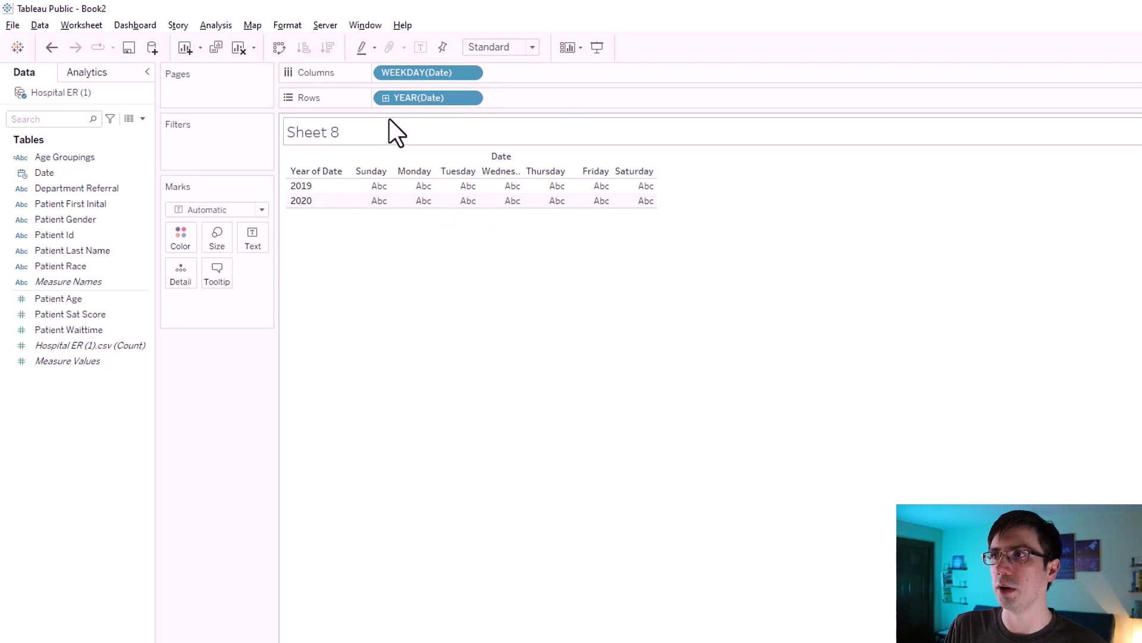
# - Set the Date field on Rows to the Hour level
pyautogui.rightClick(427, 92)
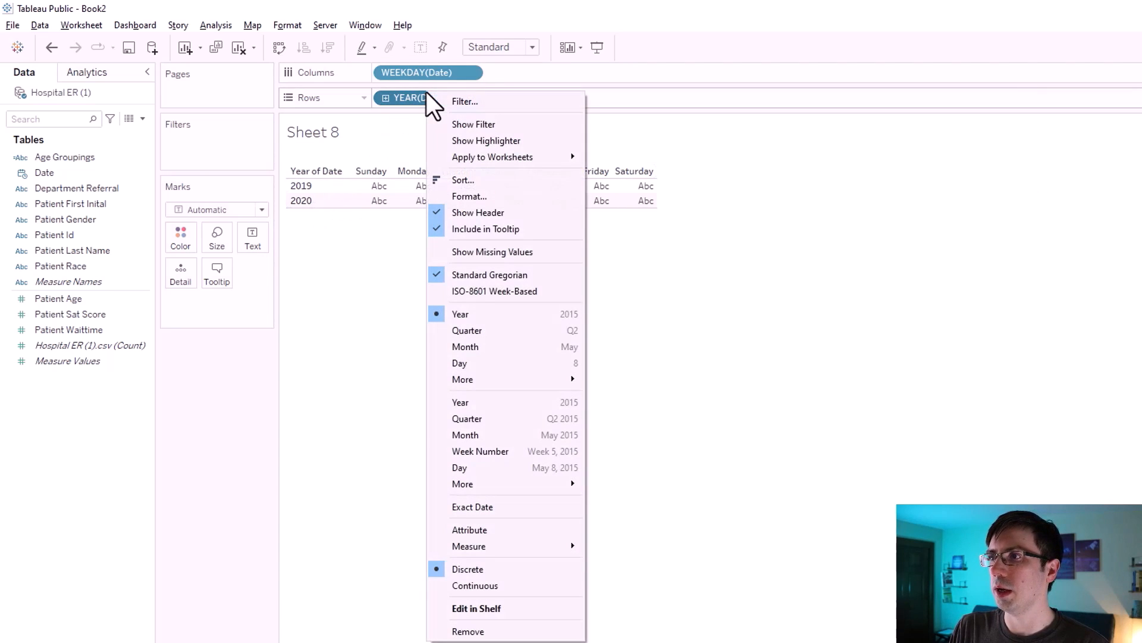
pyautogui.moveTo(462, 385)
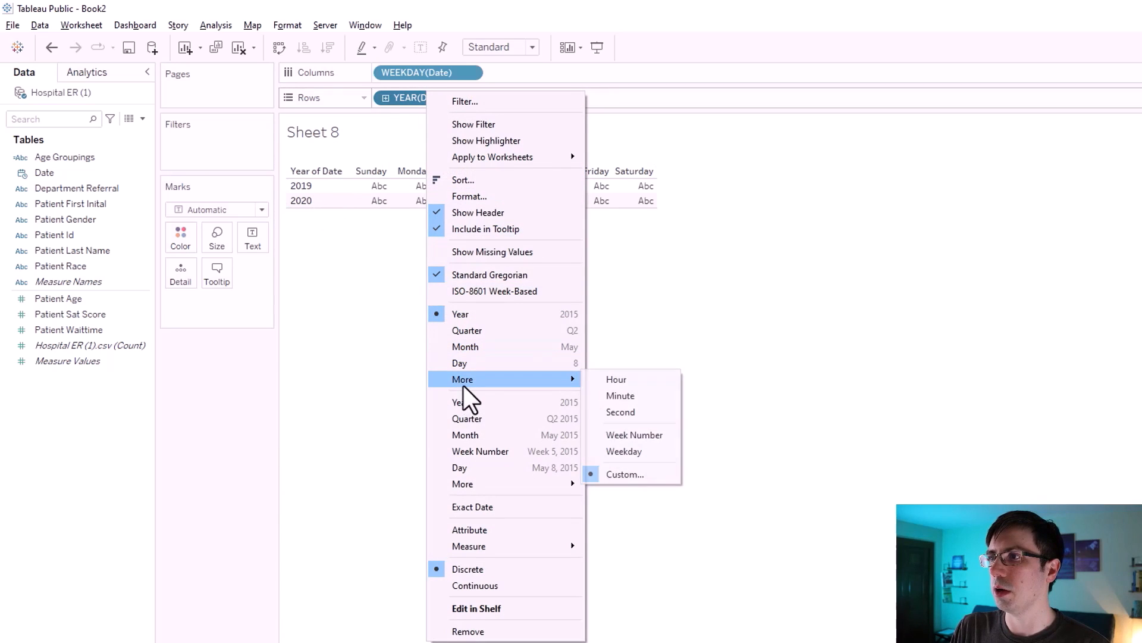
pyautogui.click(638, 384)
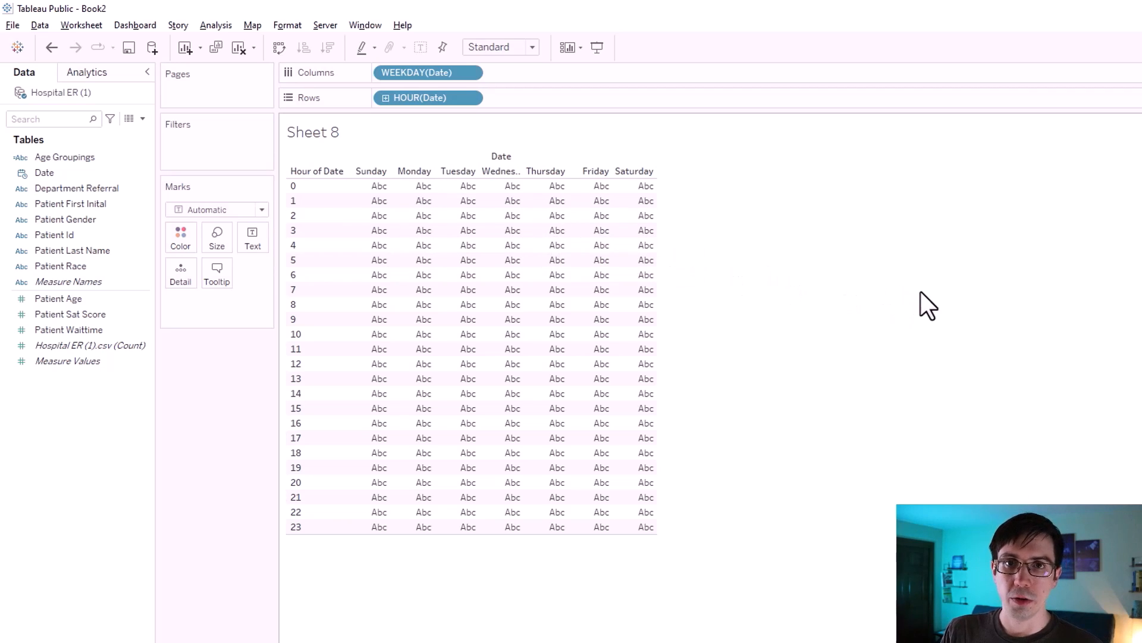
# - Add Patient Waittime as the text of the weekday-by-hour table and aggregate it as Average
pyautogui.moveTo(69, 335); pyautogui.dragTo(252, 245)
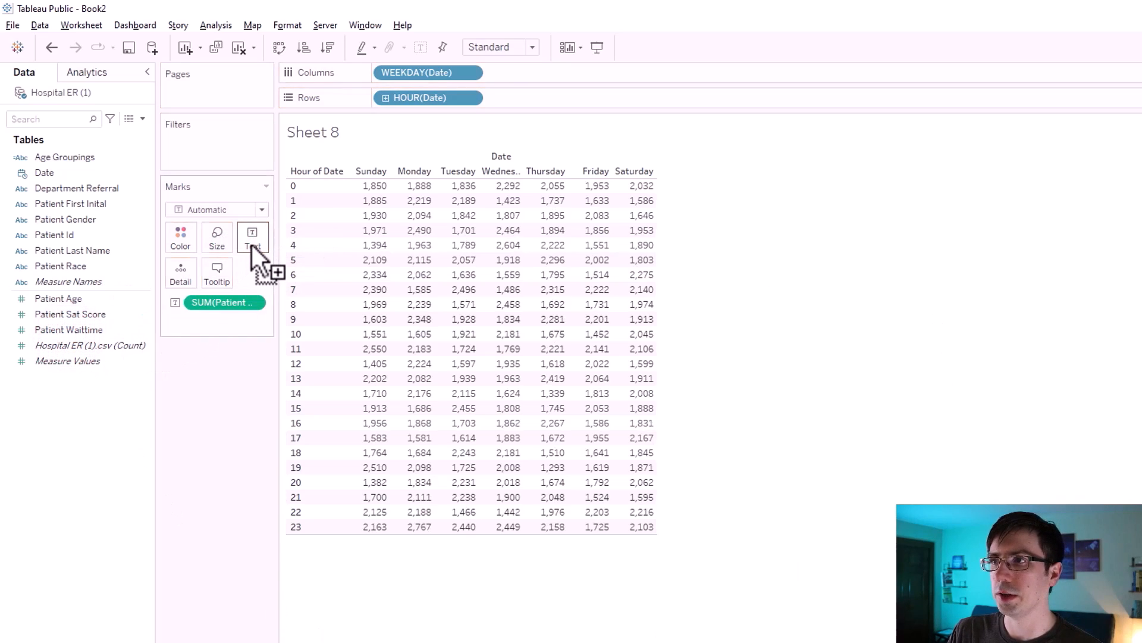
pyautogui.rightClick(224, 305)
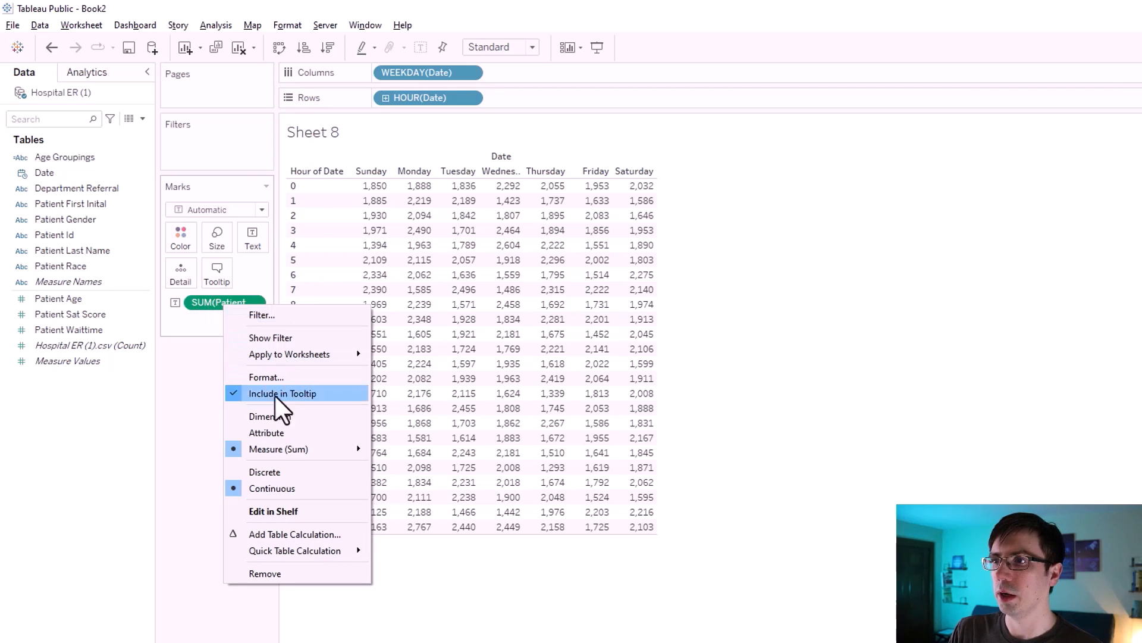
pyautogui.moveTo(269, 451)
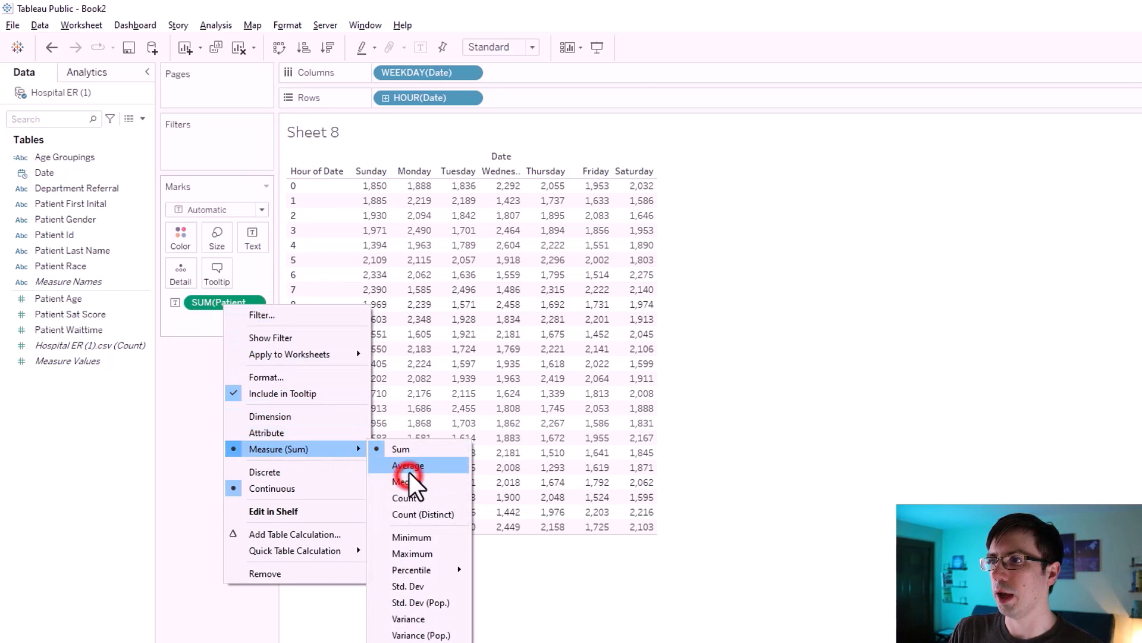
pyautogui.click(408, 469)
# - Copy the average Patient Waittime pill onto Color and change the mark type to Square
pyautogui.moveTo(219, 302)
pyautogui.mouseDown()
pyautogui.moveTo(233, 302)
pyautogui.moveTo(184, 241)
pyautogui.mouseUp()
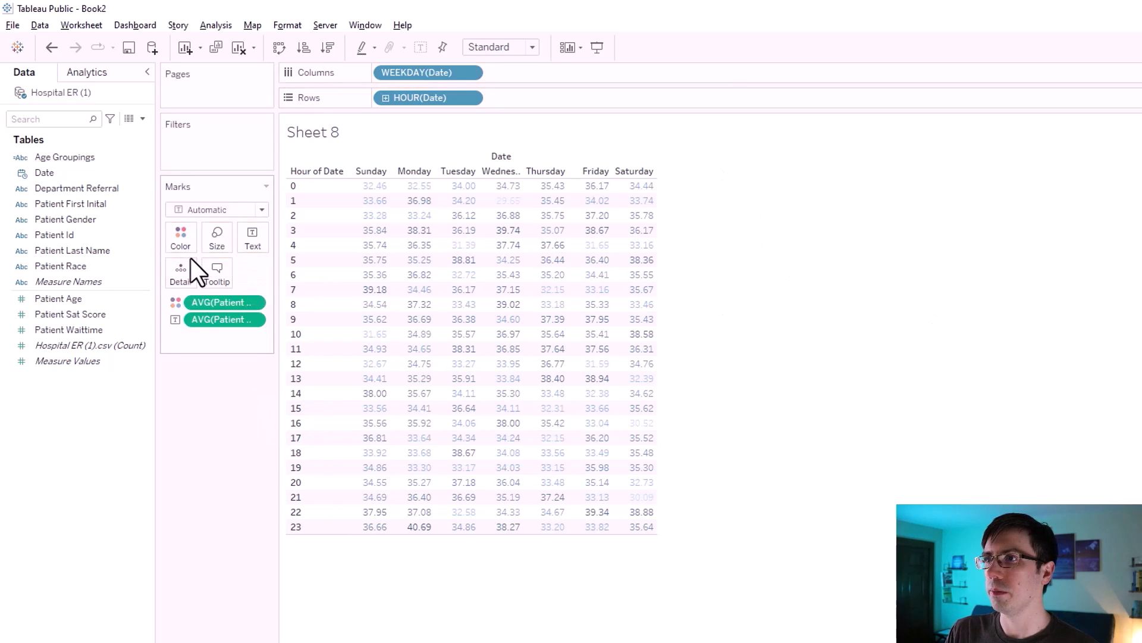
pyautogui.click(204, 204)
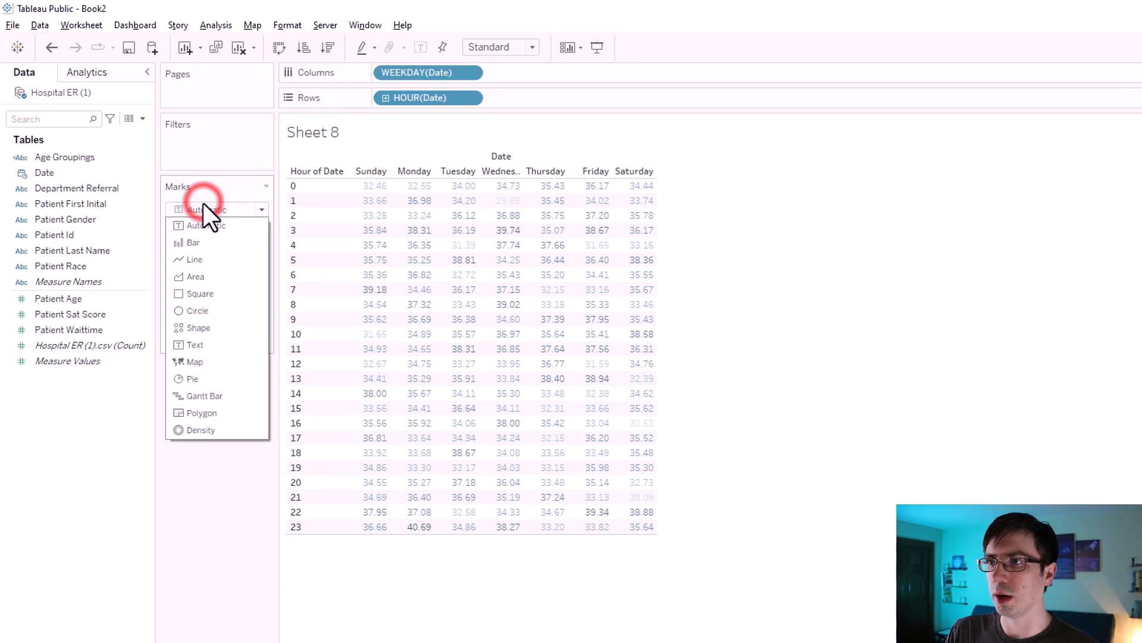
pyautogui.click(202, 292)
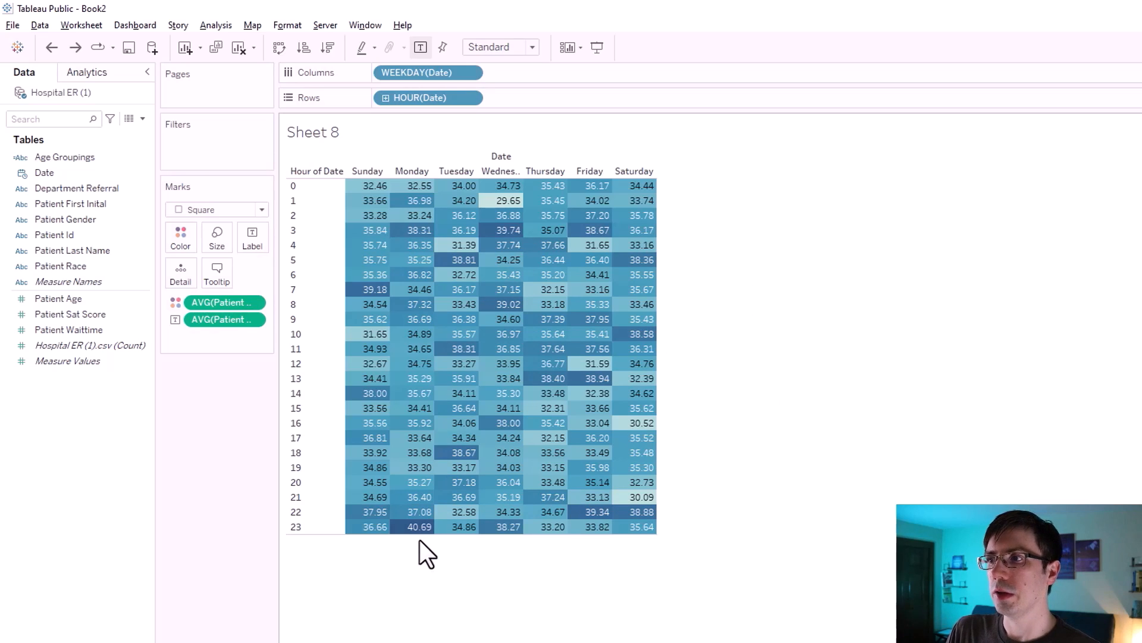
# - Color the average Patient Waittime squares with the Red-Black Diverging palette and reverse it
pyautogui.click(182, 238)
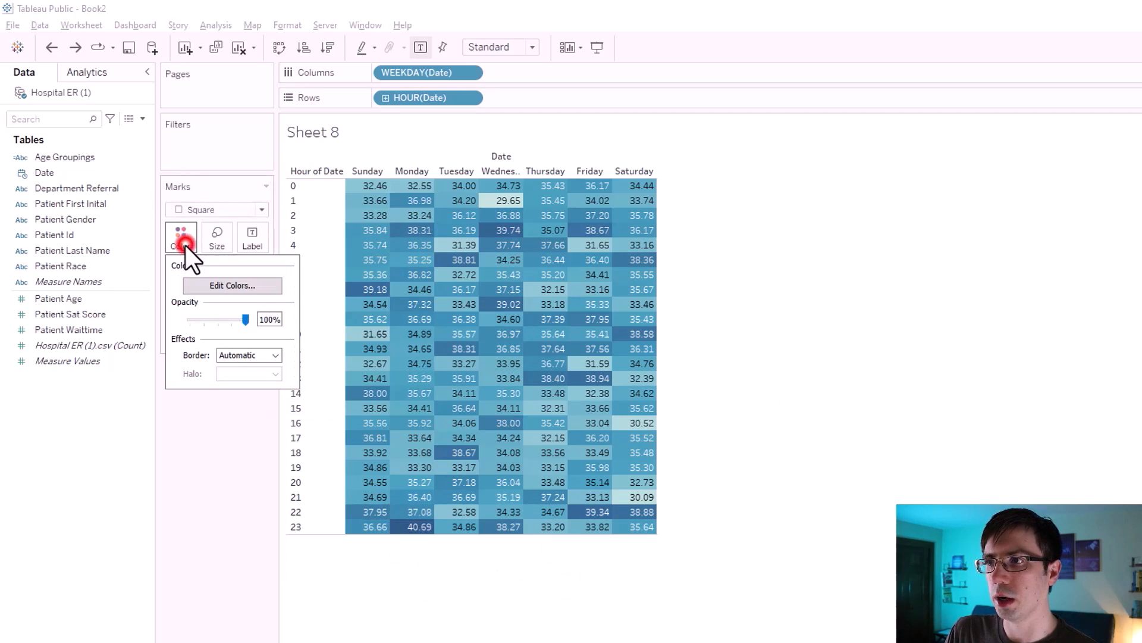
pyautogui.click(219, 285)
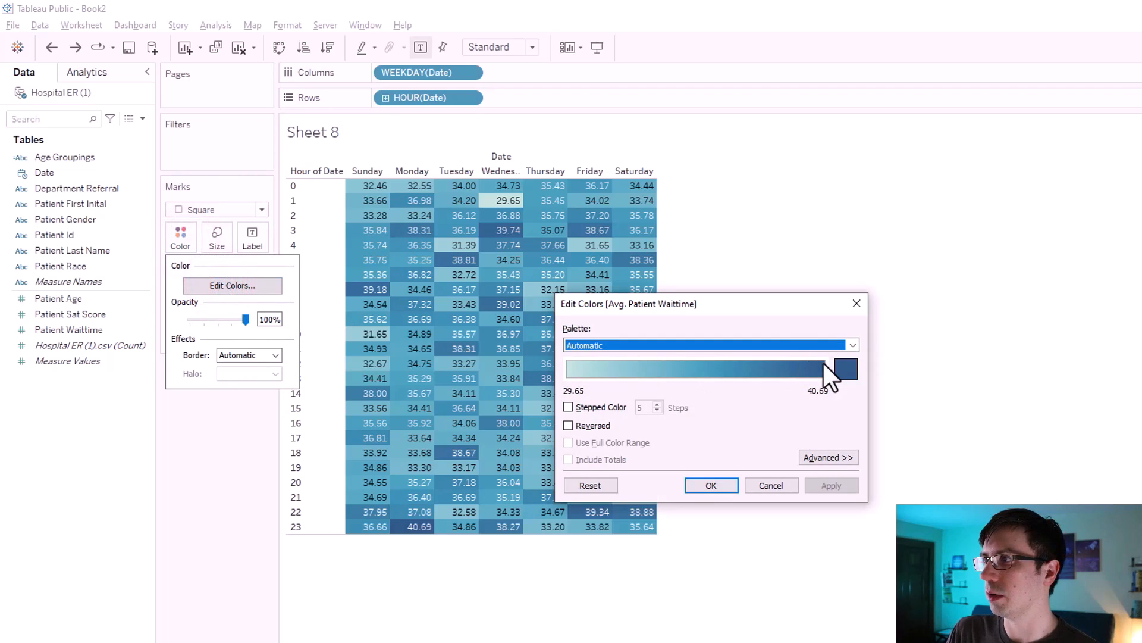
pyautogui.click(799, 345)
pyautogui.scroll(-1, 718, 459)
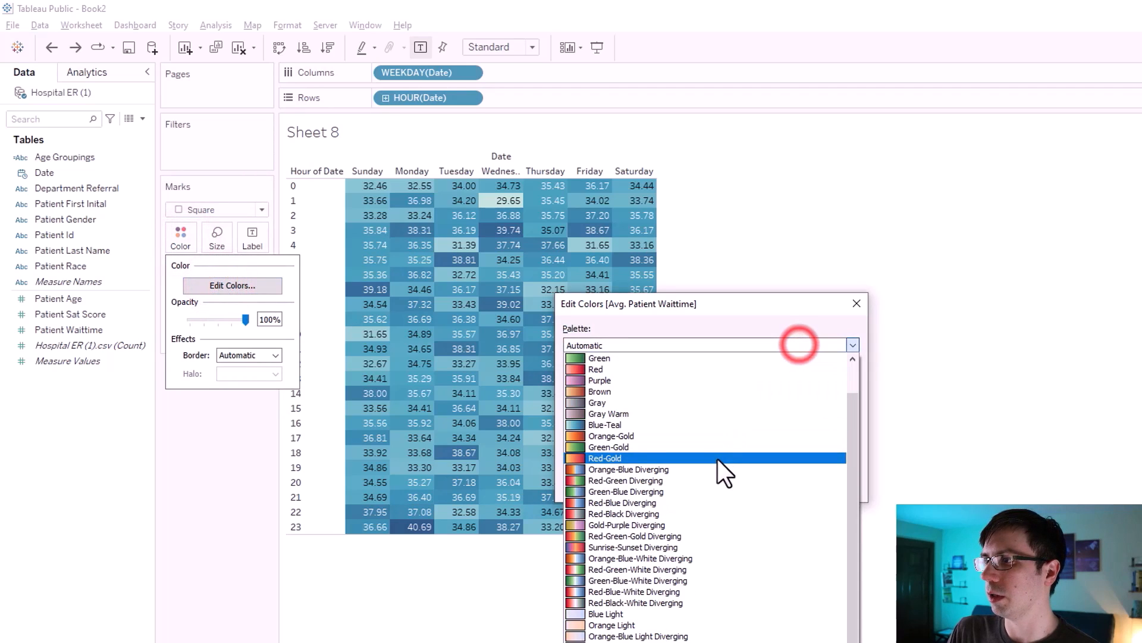
pyautogui.click(666, 515)
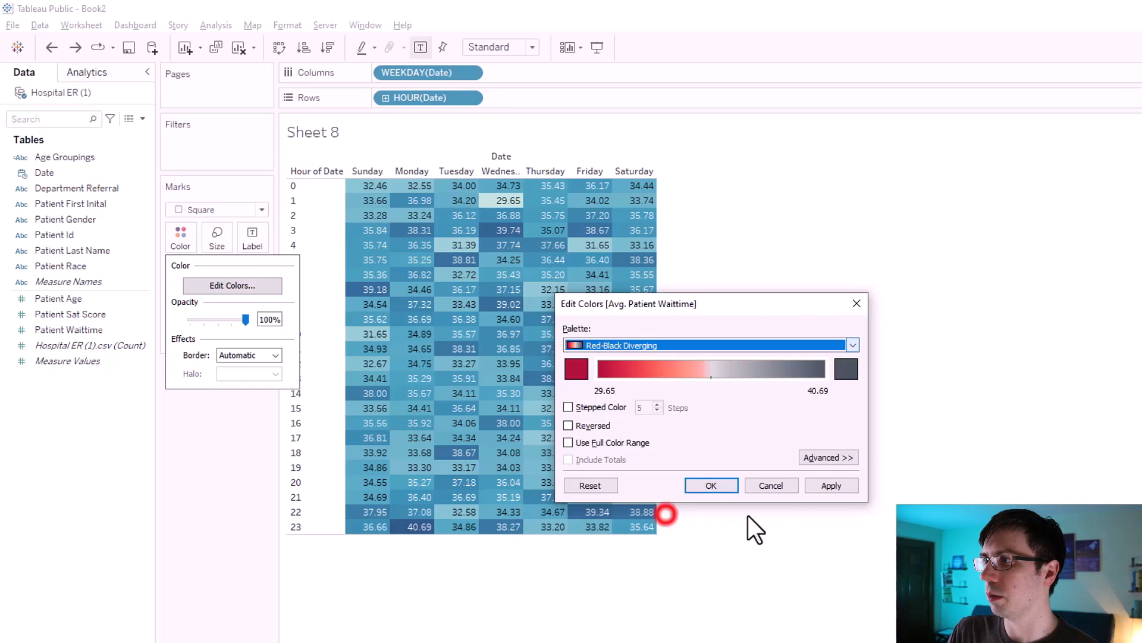
pyautogui.click(808, 479)
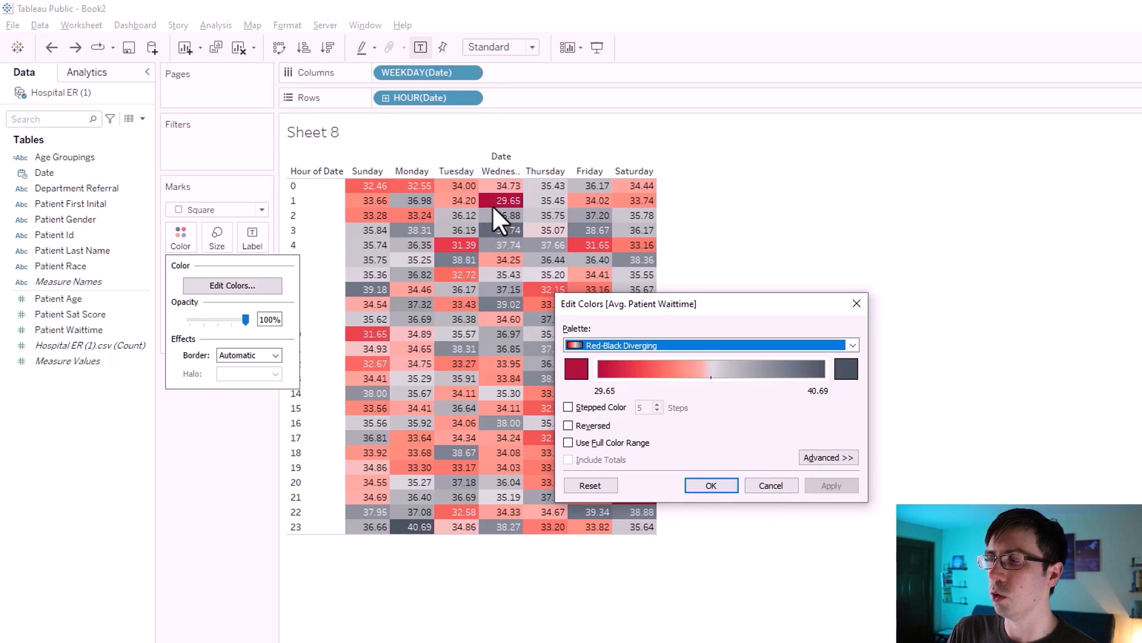
pyautogui.click(568, 424)
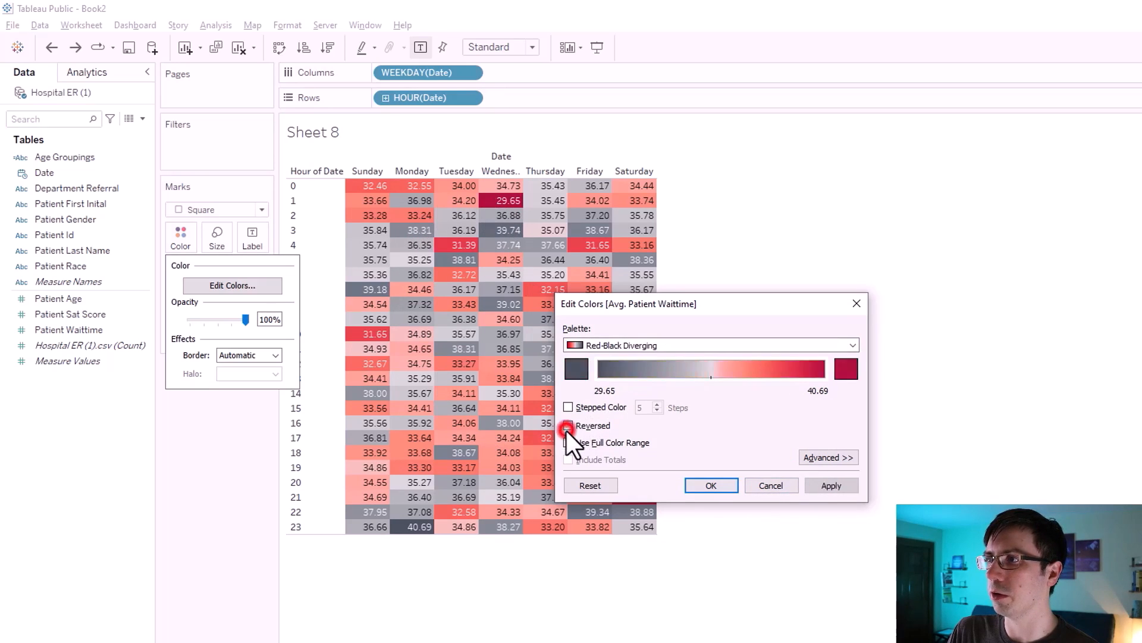
pyautogui.click(816, 484)
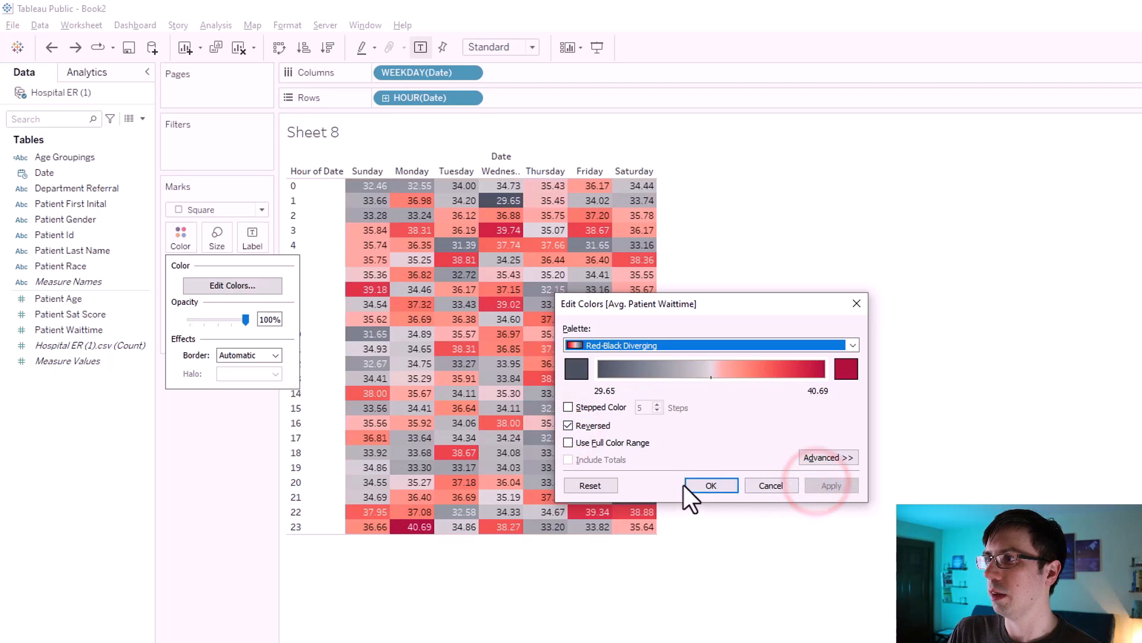
pyautogui.click(708, 484)
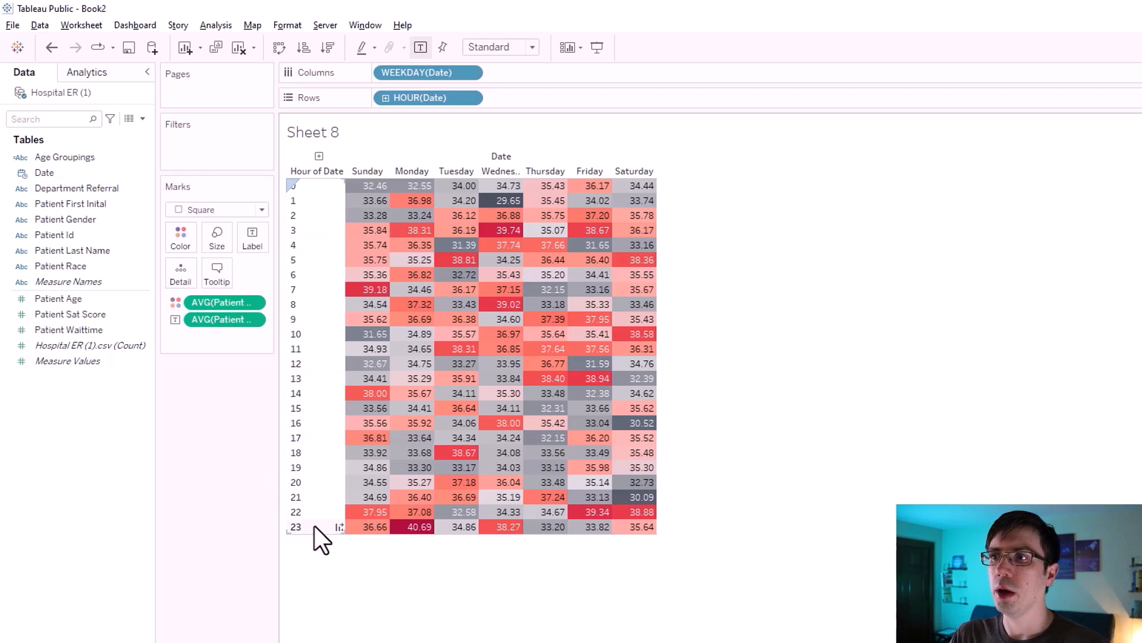
# - Format the hour row headers with the 12-Hour date format
pyautogui.click(305, 363)
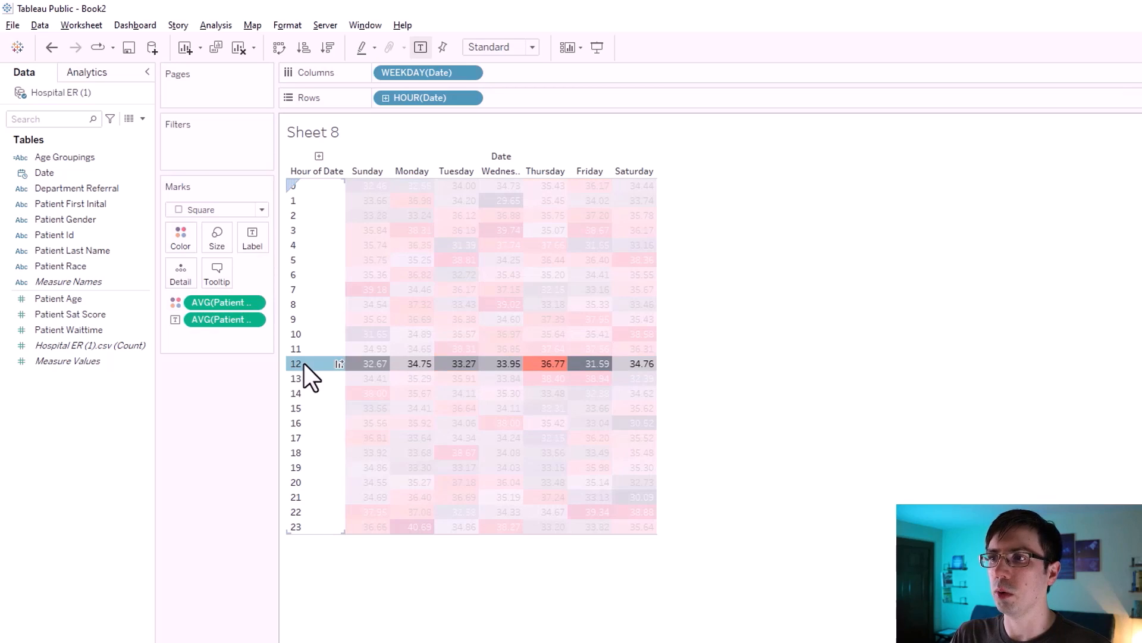
pyautogui.rightClick(305, 364)
pyautogui.click(351, 449)
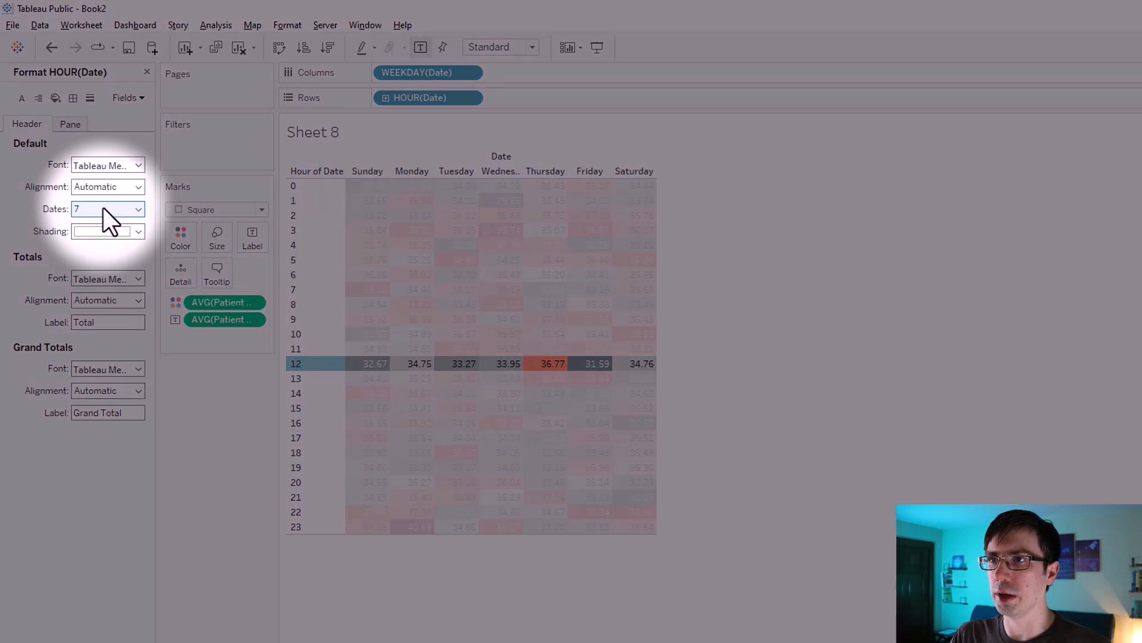
pyautogui.click(102, 208)
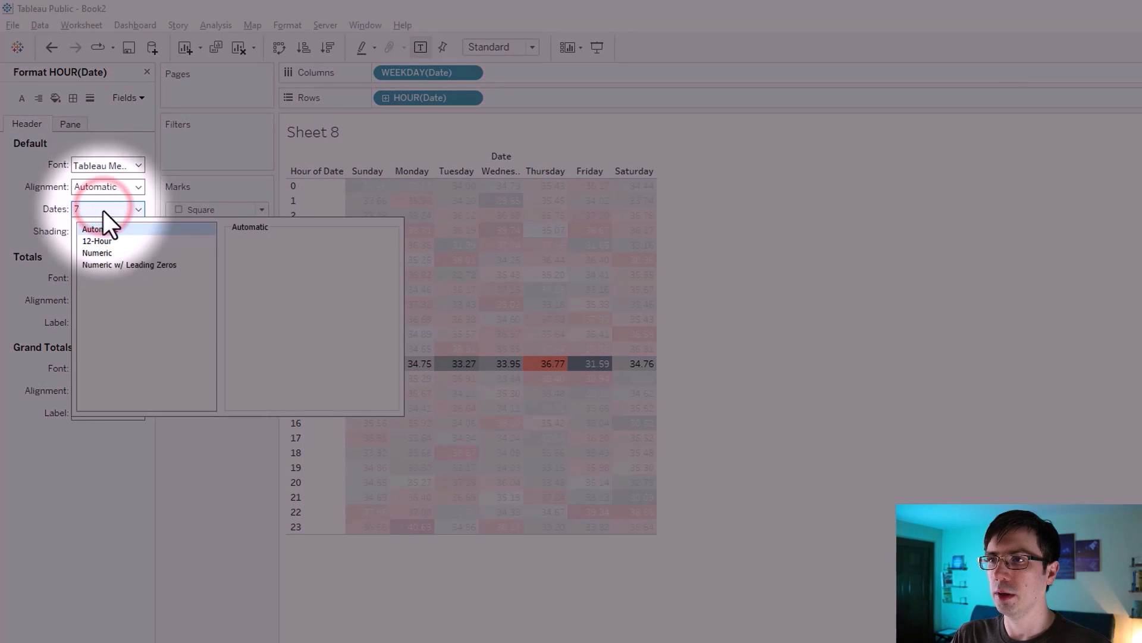
pyautogui.click(104, 240)
pyautogui.click(207, 466)
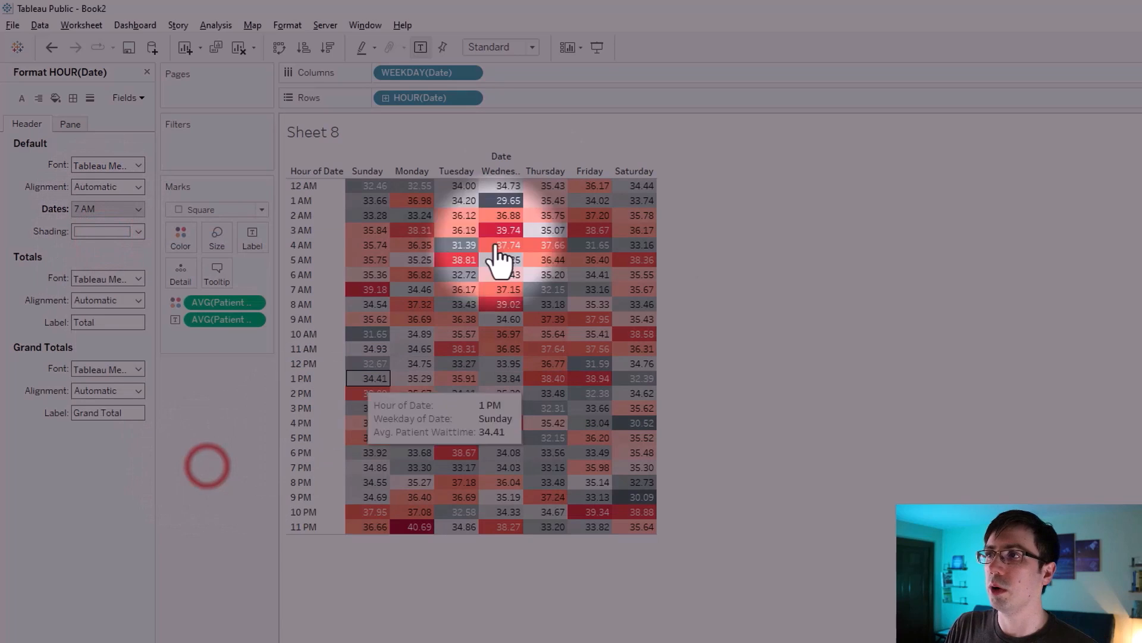
# - Format the weekday column headers with the Abbreviation date format
pyautogui.click(534, 171)
pyautogui.rightClick(534, 170)
pyautogui.click(571, 229)
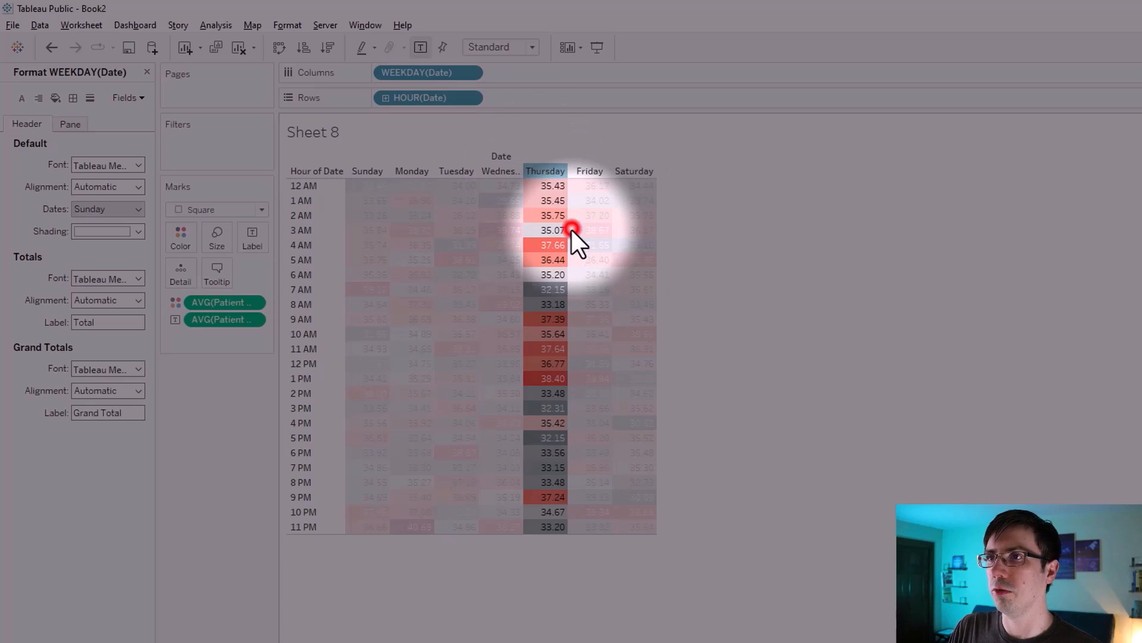
pyautogui.click(99, 206)
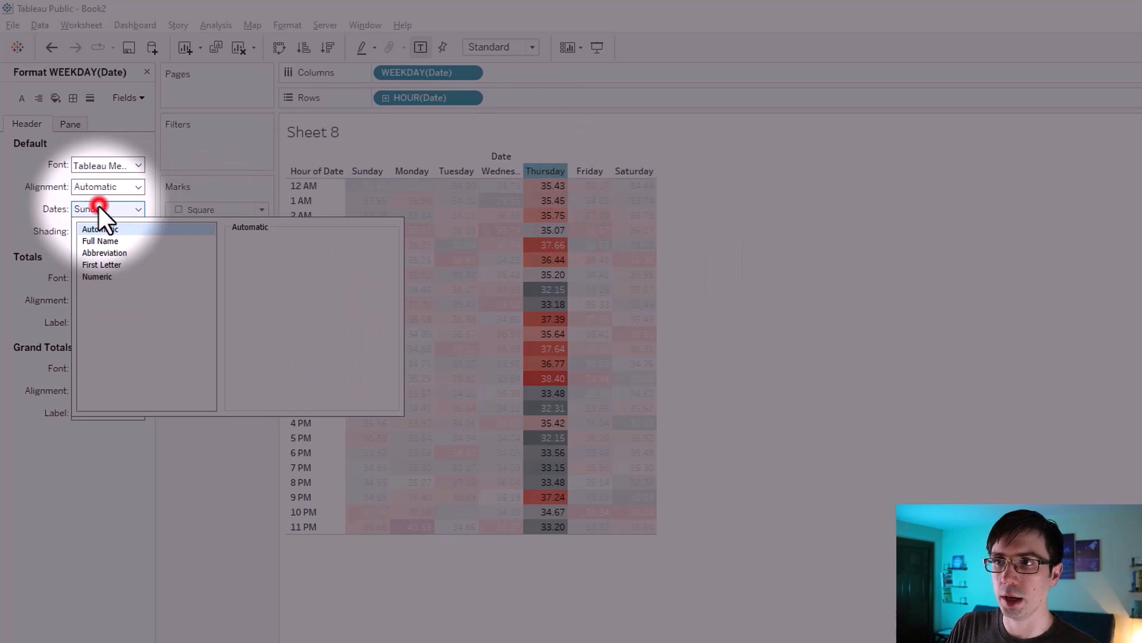
pyautogui.click(104, 254)
pyautogui.click(769, 265)
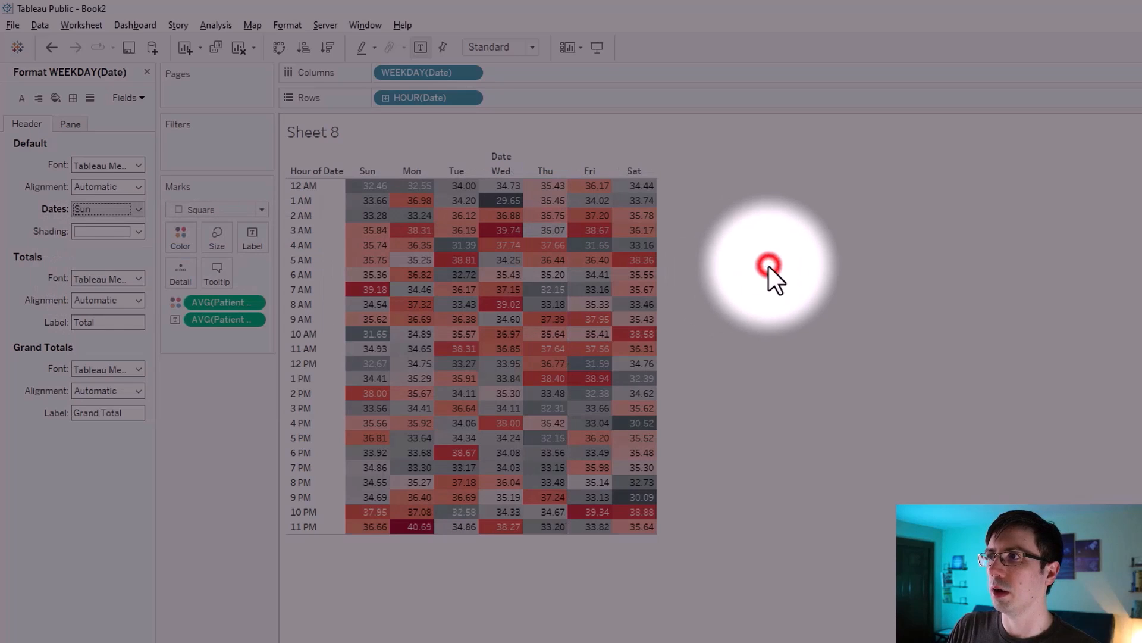
# - Hide the field labels for both the columns and the rows of the wait time table
pyautogui.rightClick(514, 154)
pyautogui.click(571, 216)
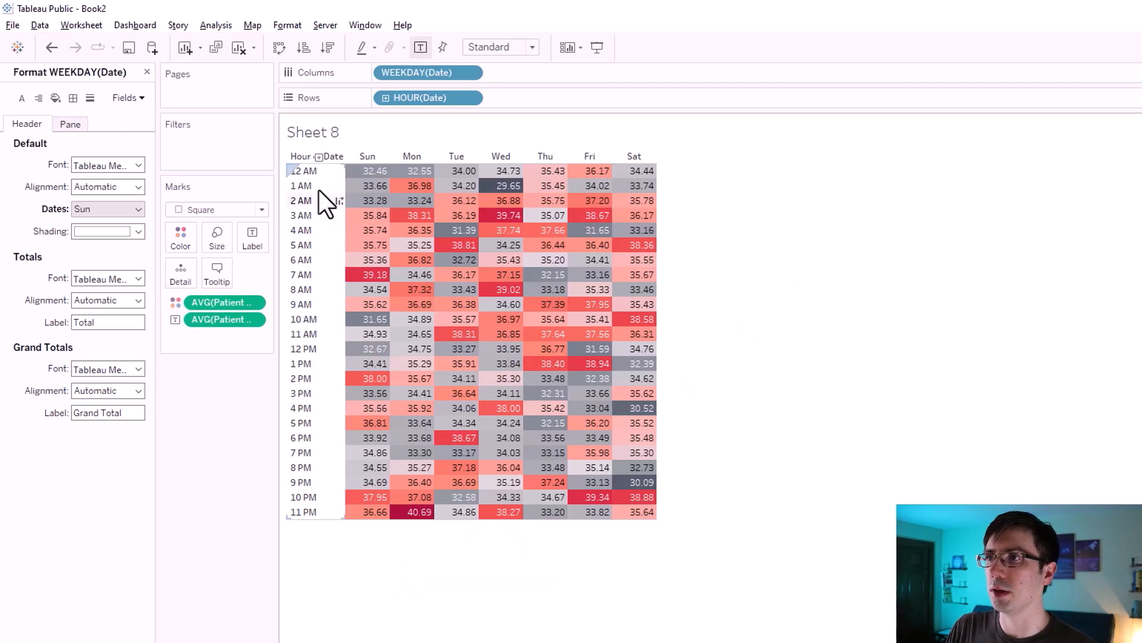
pyautogui.rightClick(305, 155)
pyautogui.click(358, 306)
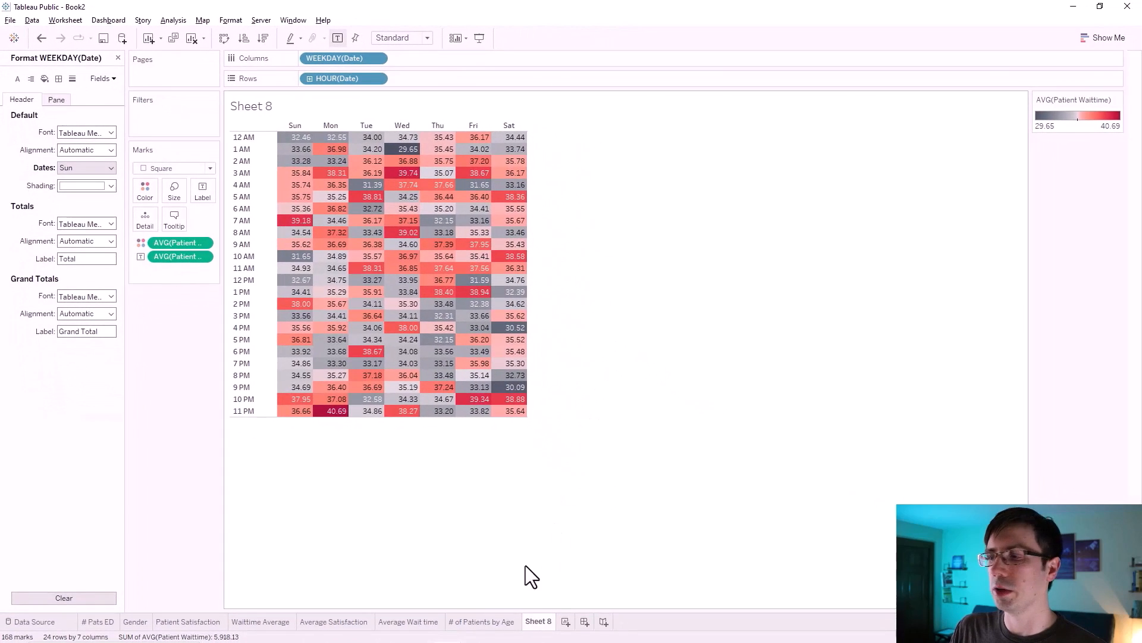
# - Rename Sheet 8 as Heatmap
pyautogui.doubleClick(540, 620)
pyautogui.write('Heatmap')
pyautogui.press('Return')
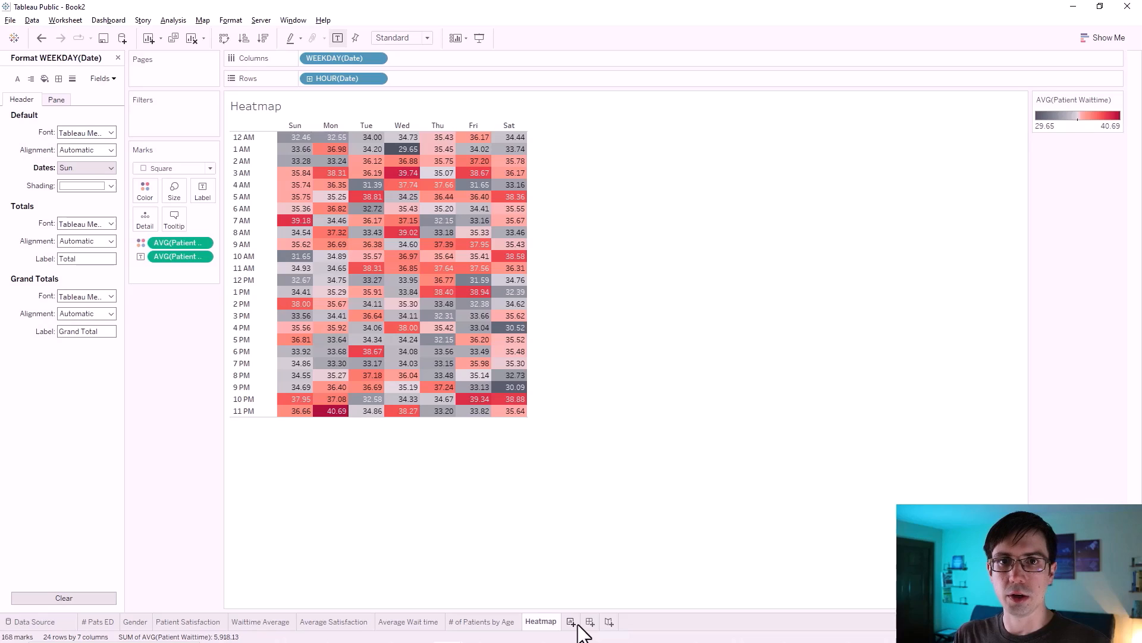
# - Create a new worksheet with Patient Race on Rows and Patient Id on Columns, keeping all members
pyautogui.click(573, 621)
pyautogui.moveTo(66, 222); pyautogui.dragTo(359, 81)
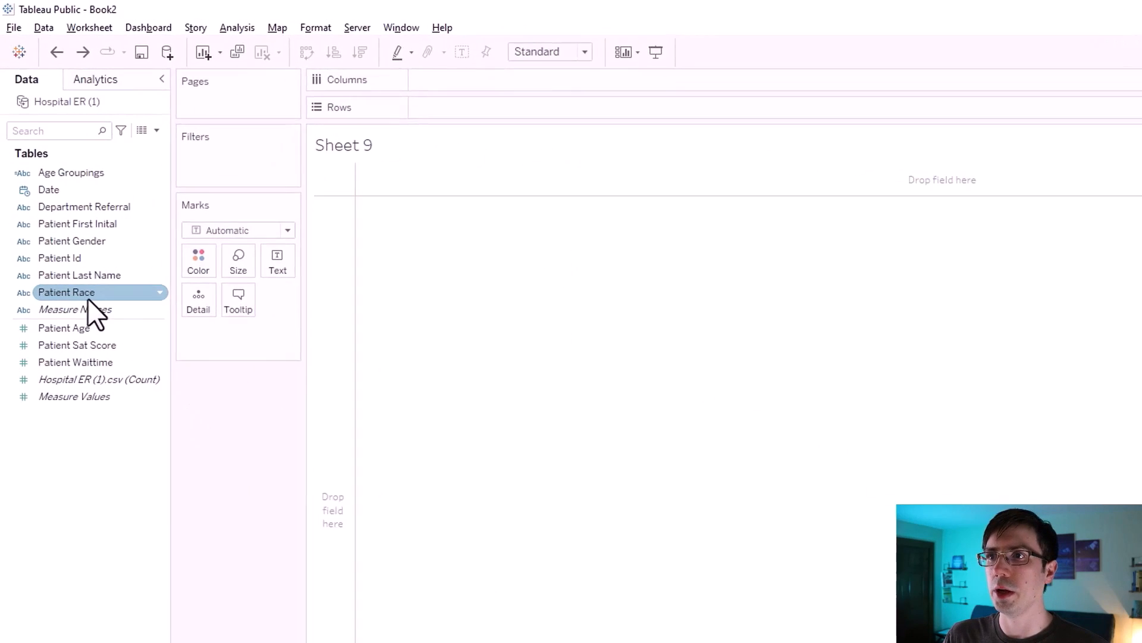
pyautogui.moveTo(502, 112); pyautogui.dragTo(502, 113)
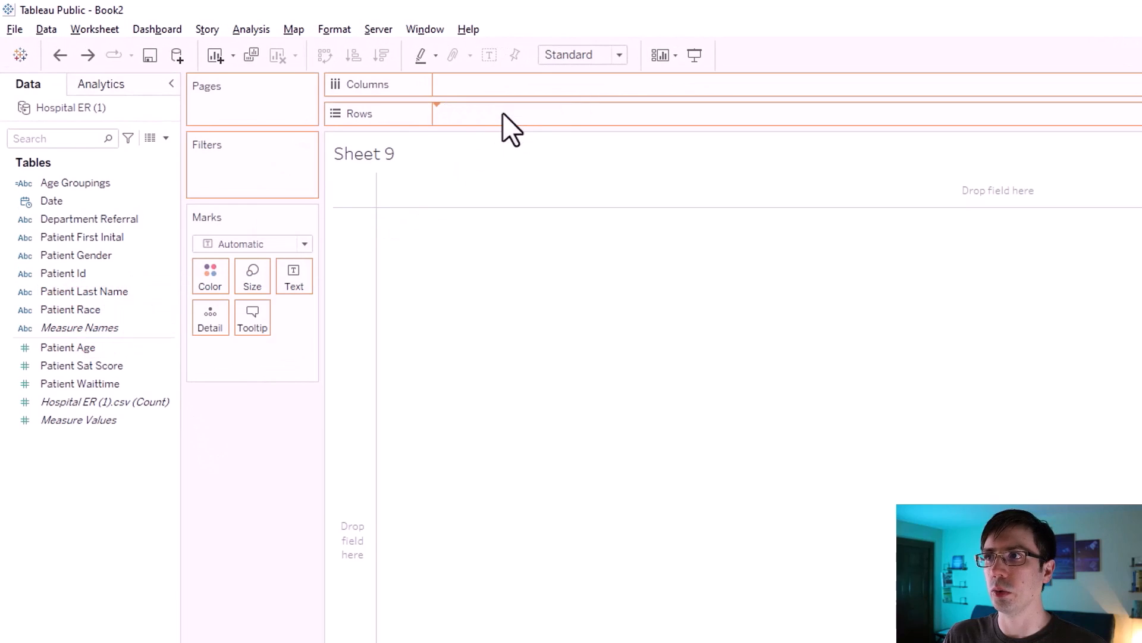
pyautogui.moveTo(77, 276); pyautogui.dragTo(501, 84)
pyautogui.click(844, 461)
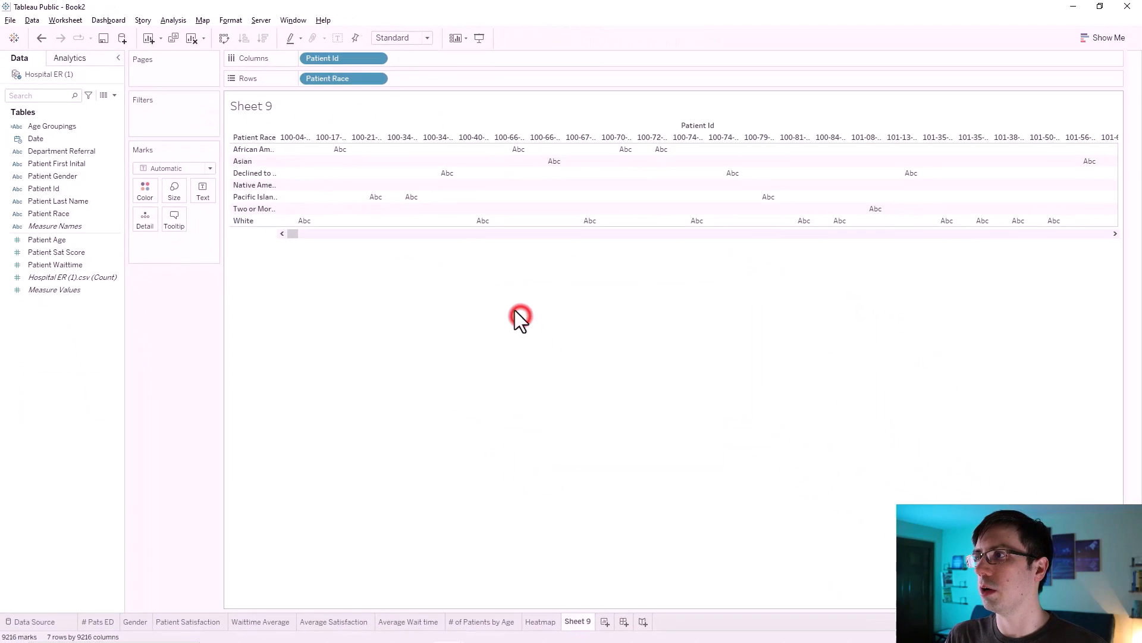
# - Aggregate Patient Id on Columns as a Count and sort the patient race bars in descending order
pyautogui.rightClick(325, 57)
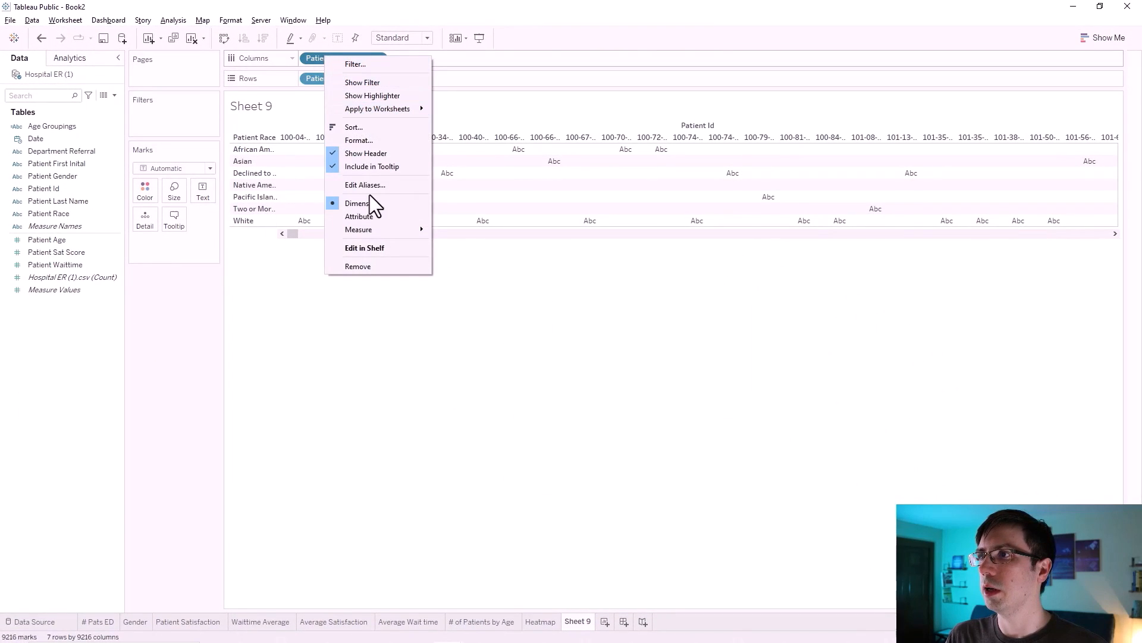
pyautogui.moveTo(369, 229)
pyautogui.click(472, 251)
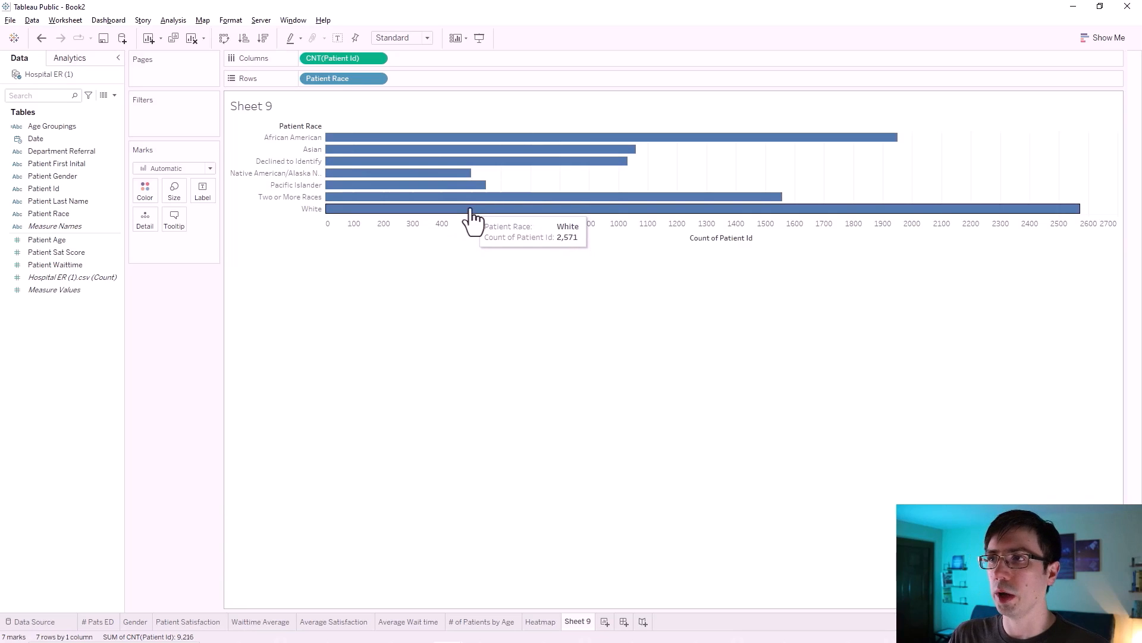
pyautogui.click(264, 39)
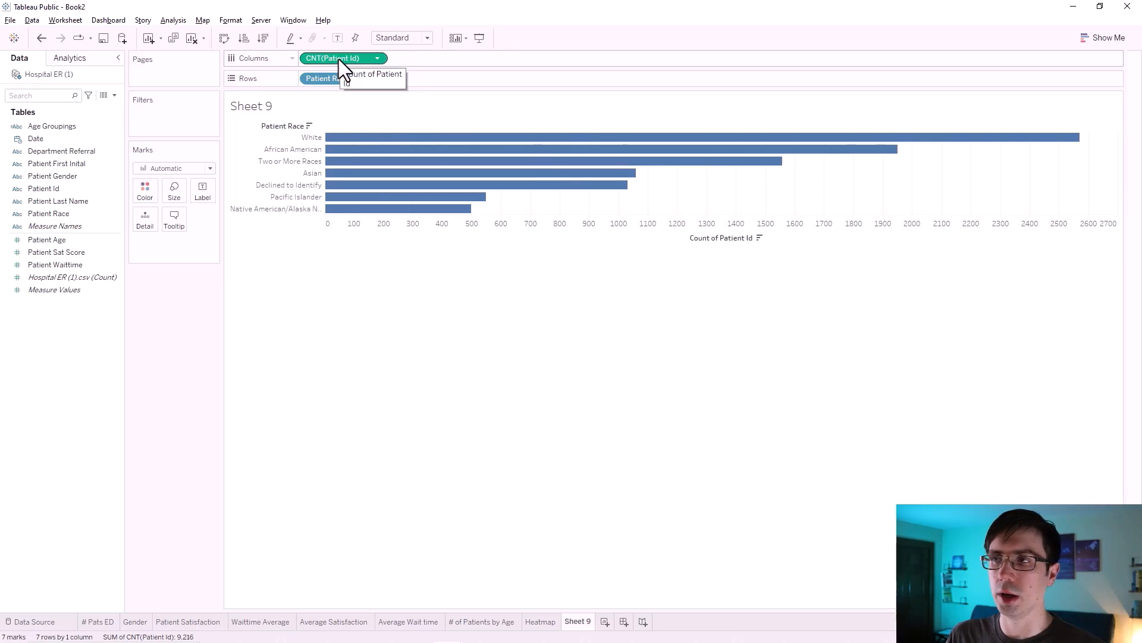
# - Copy the count of Patient Id from Columns onto both Color and Label of the race bars
pyautogui.moveTo(343, 59)
pyautogui.mouseDown()
pyautogui.moveTo(285, 73)
pyautogui.moveTo(141, 197)
pyautogui.mouseUp()
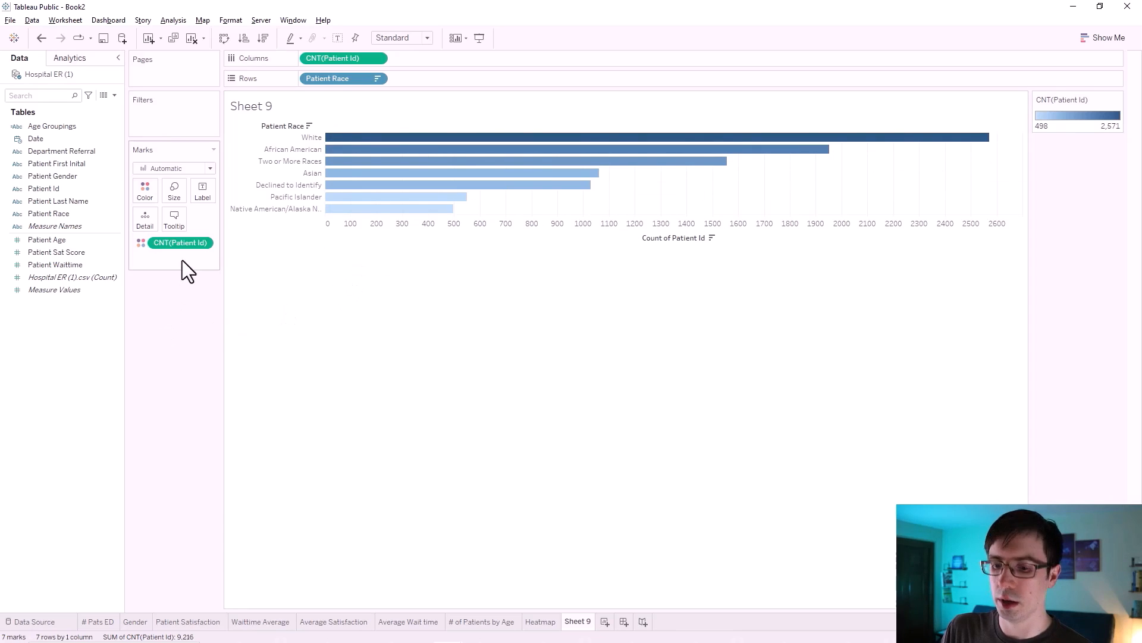
pyautogui.moveTo(334, 52); pyautogui.dragTo(202, 195)
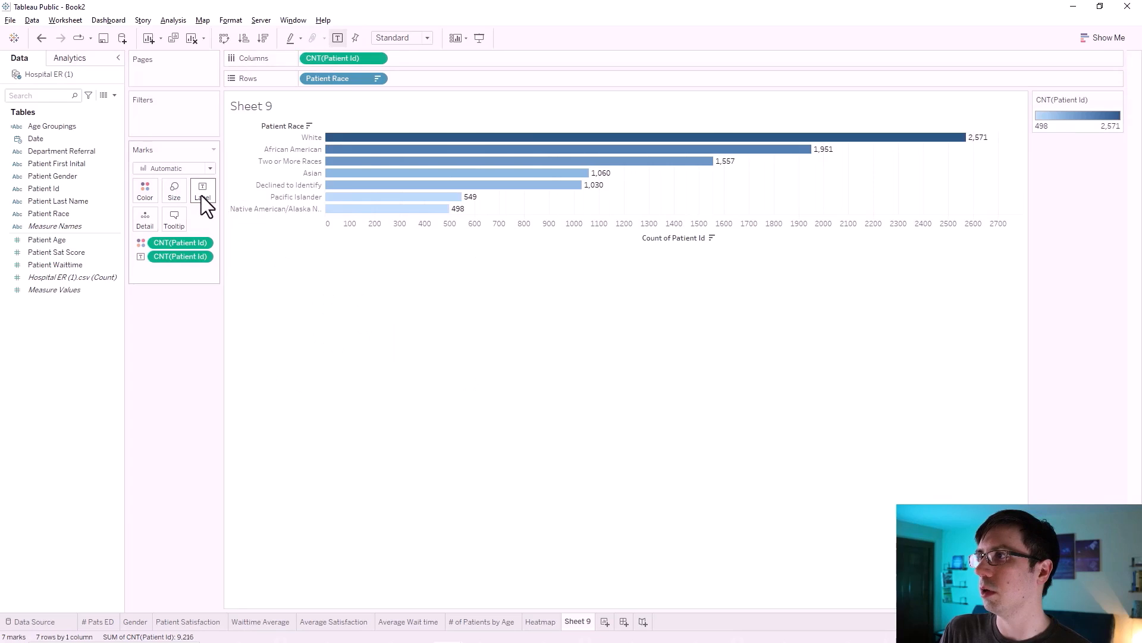
# - Hide the Count of Patient Id axis header and the Patient Race field label for rows
pyautogui.rightClick(405, 223)
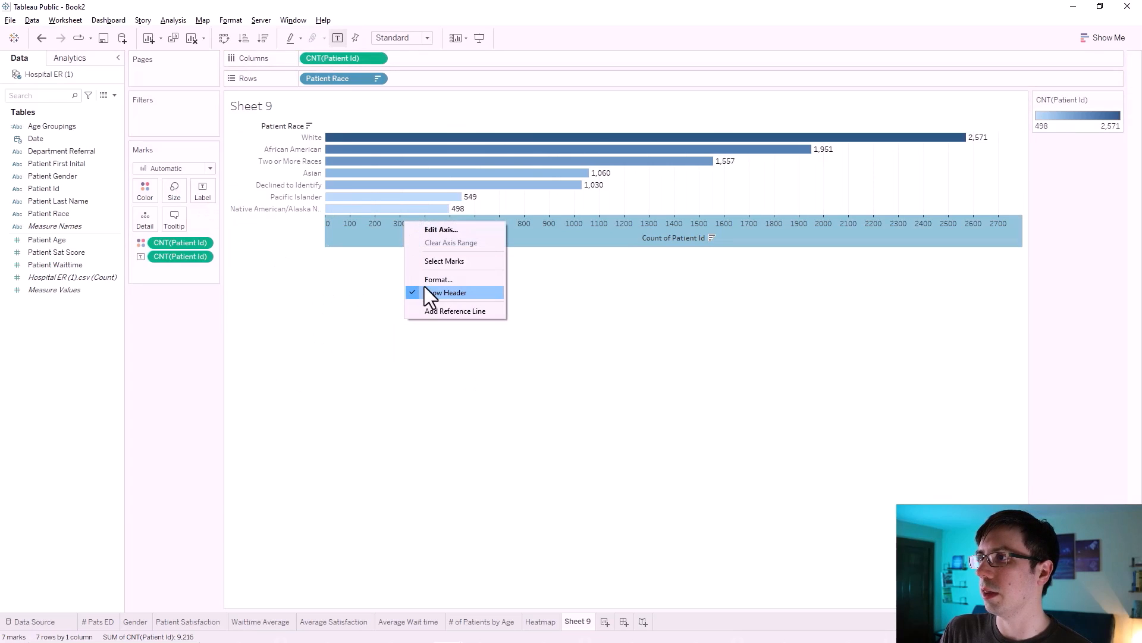
pyautogui.click(430, 290)
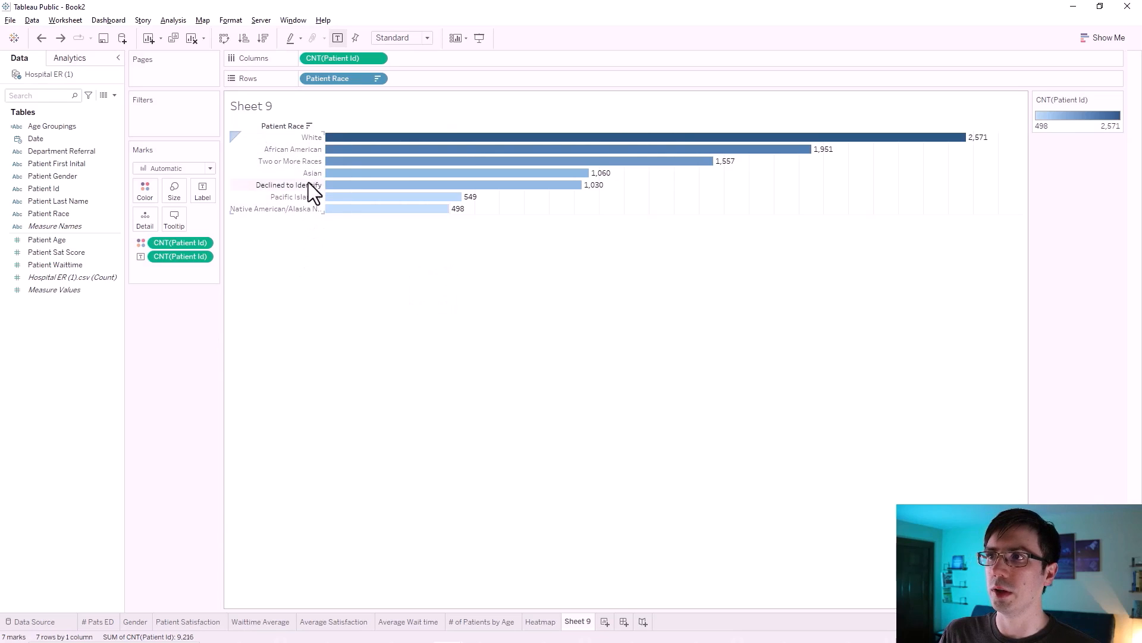
pyautogui.rightClick(291, 126)
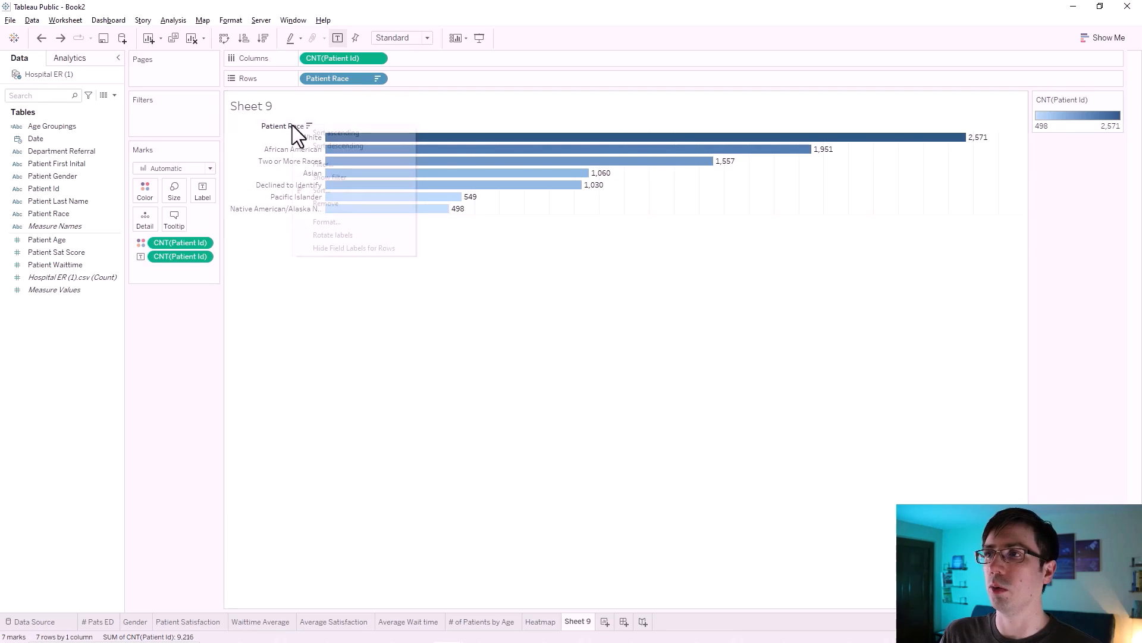
pyautogui.click(364, 248)
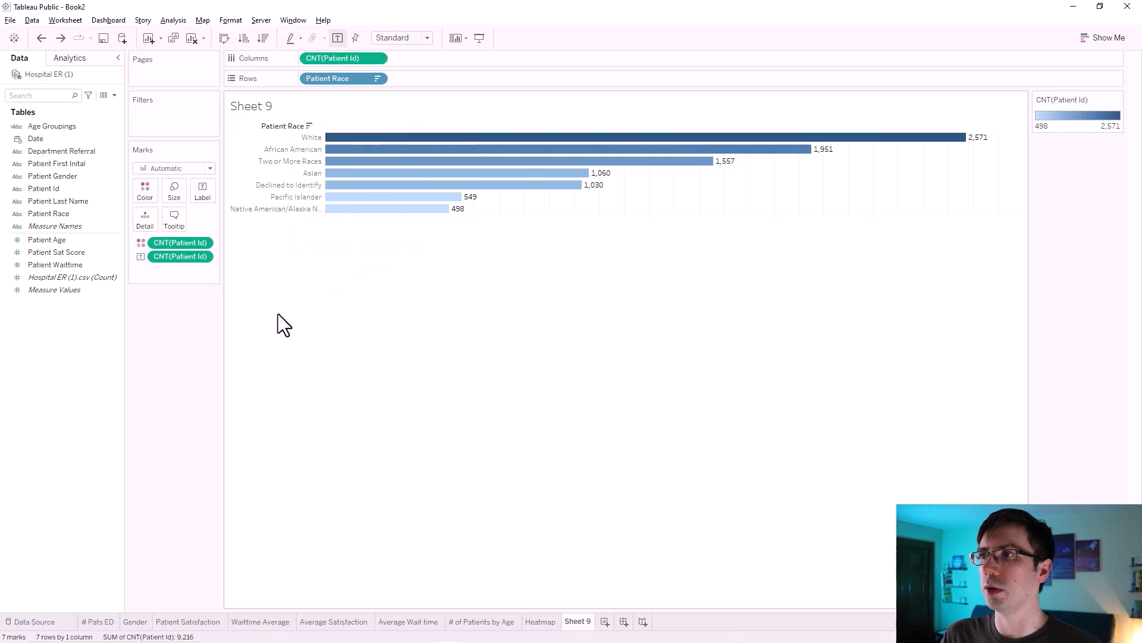
# - Rename Sheet 9 as Patient Race
pyautogui.doubleClick(572, 622)
pyautogui.write('Patient Race')
pyautogui.press('Return')
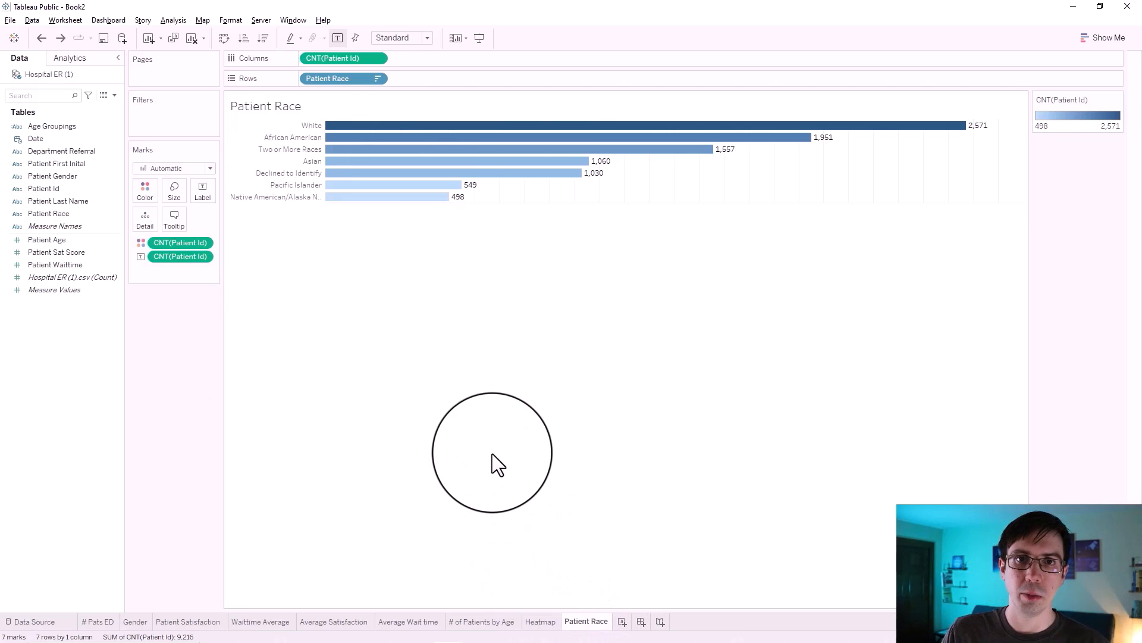
# - Duplicate the Patient Race worksheet
pyautogui.rightClick(592, 631)
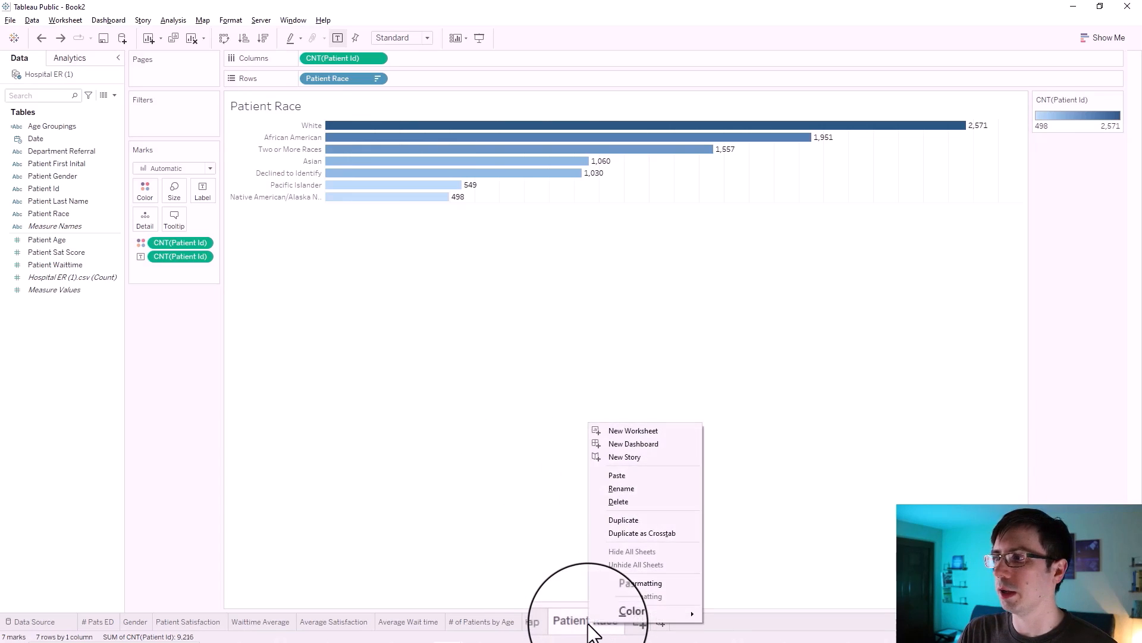
pyautogui.click(646, 524)
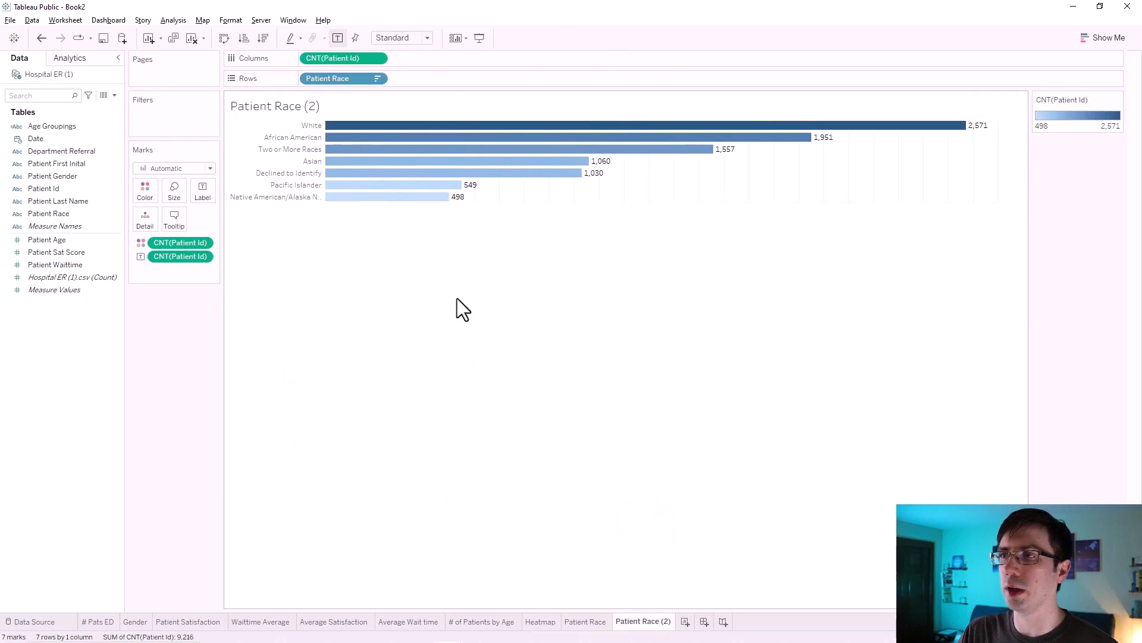
# - Replace Patient Race on Rows of the duplicated sheet with Department Referral and sort its bars in descending order
pyautogui.click(343, 80)
pyautogui.moveTo(344, 79); pyautogui.dragTo(167, 315)
pyautogui.moveTo(41, 155); pyautogui.dragTo(334, 76)
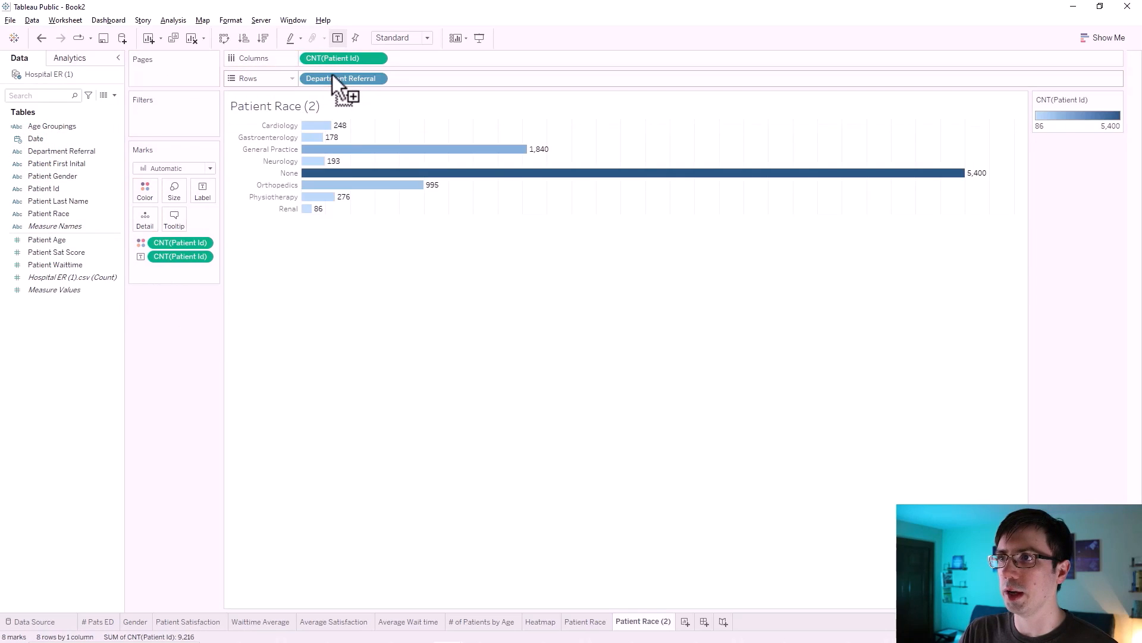
pyautogui.click(265, 37)
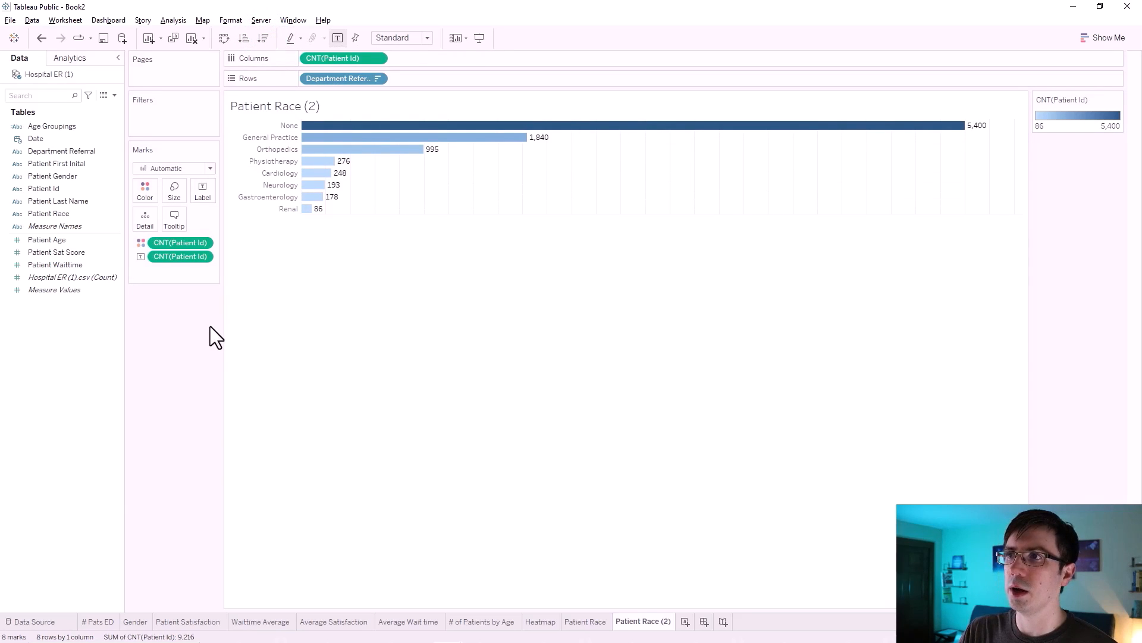
# - Exclude the None department from the referral bar chart and rename the worksheet as Dept Referral
pyautogui.rightClick(284, 127)
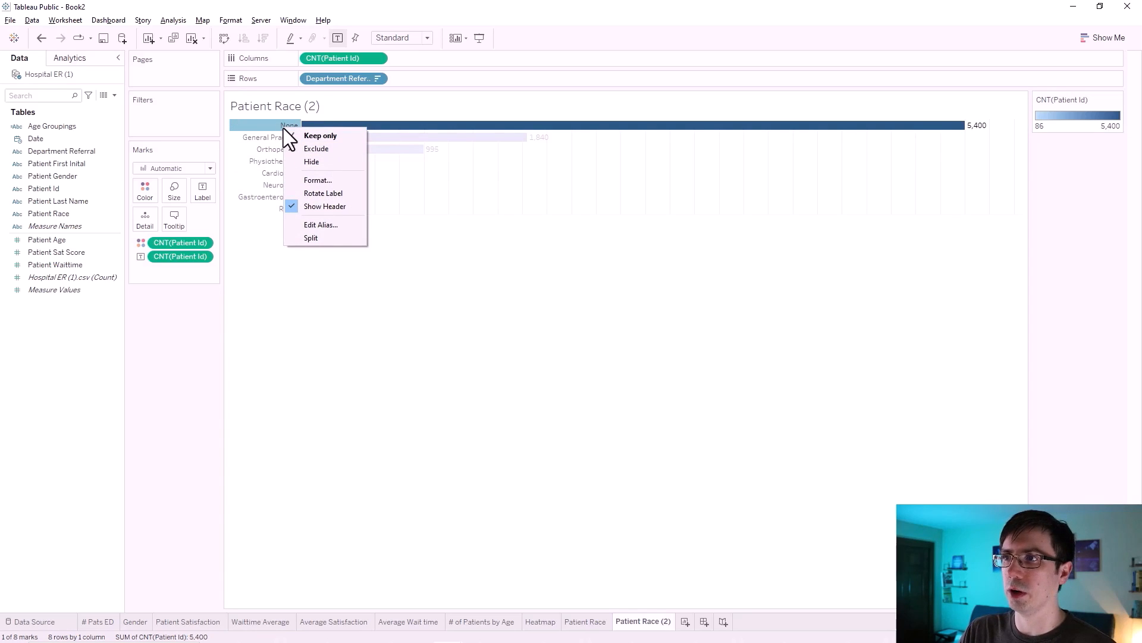
pyautogui.click(310, 149)
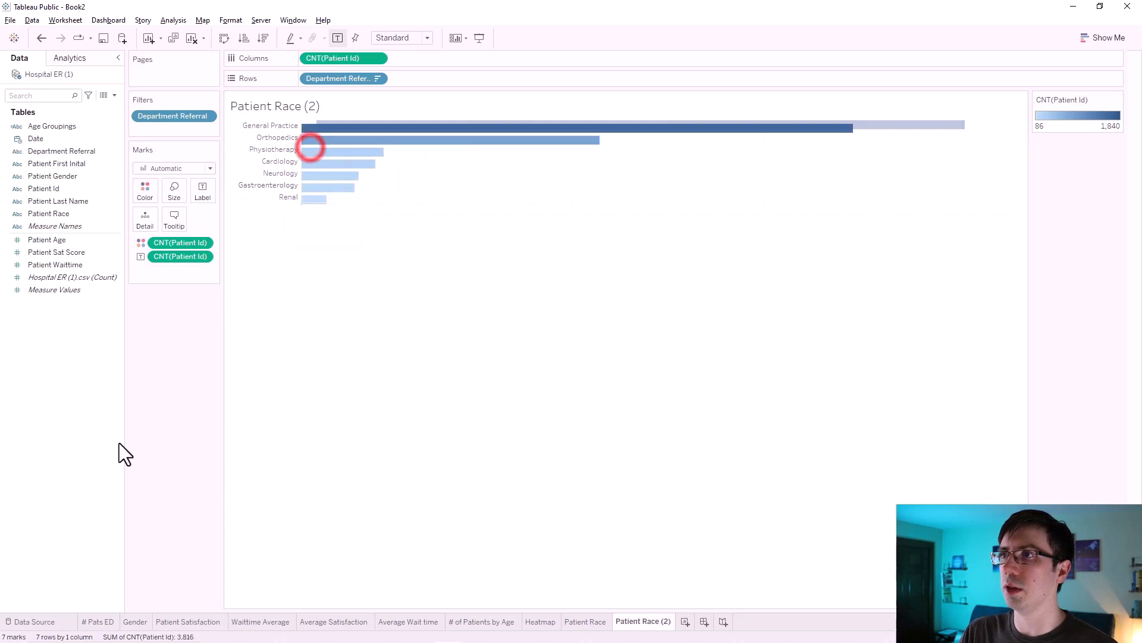
pyautogui.doubleClick(654, 623)
pyautogui.write('Dept ')
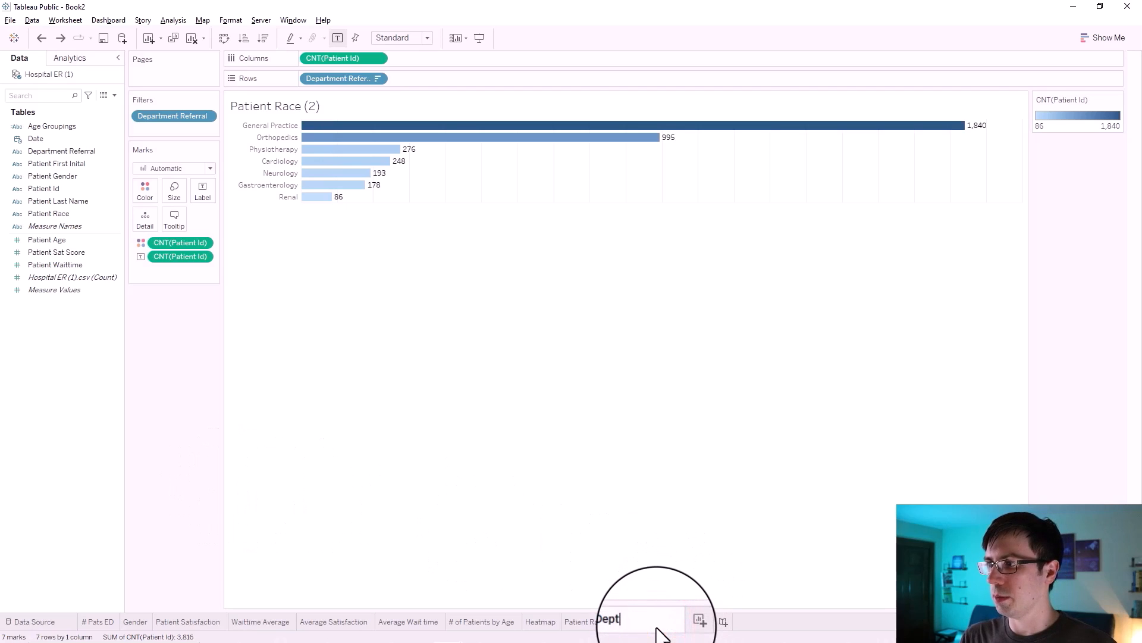
pyautogui.write('Referral')
pyautogui.press('Return')
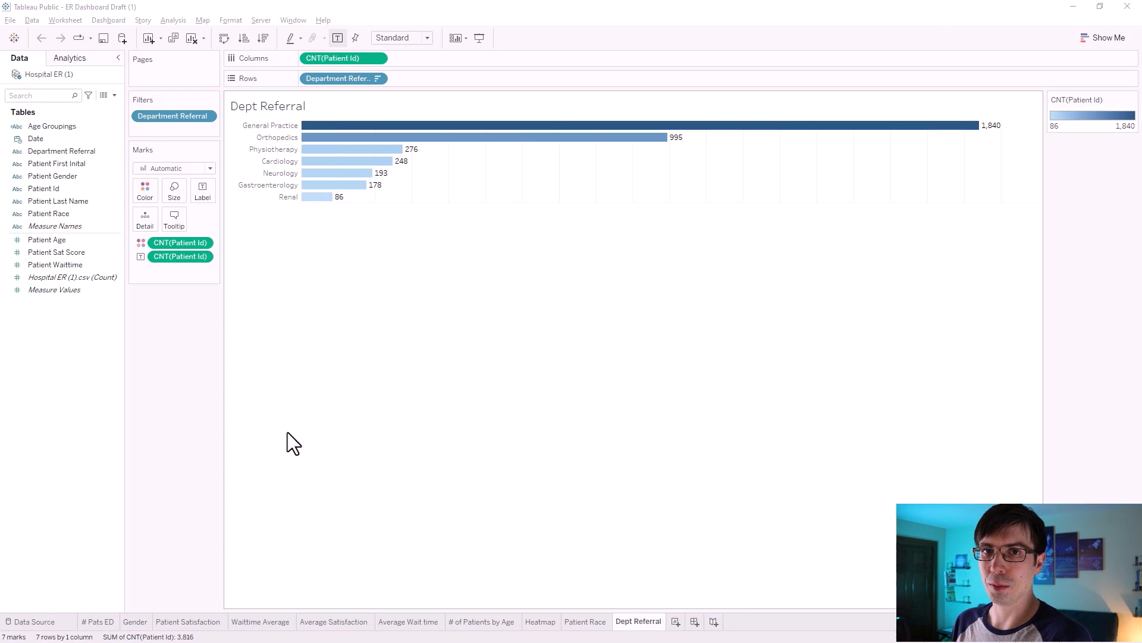
# - Create a new dashboard and set its size to the fixed Generic Desktop preset (1366 x 768)
pyautogui.click(692, 621)
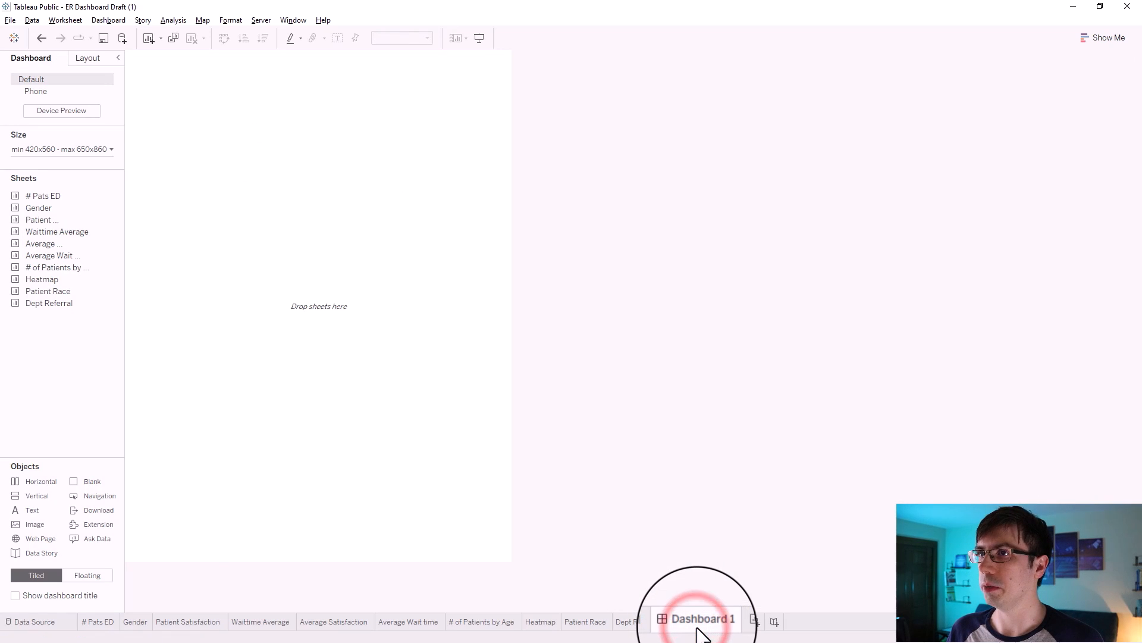
pyautogui.click(41, 148)
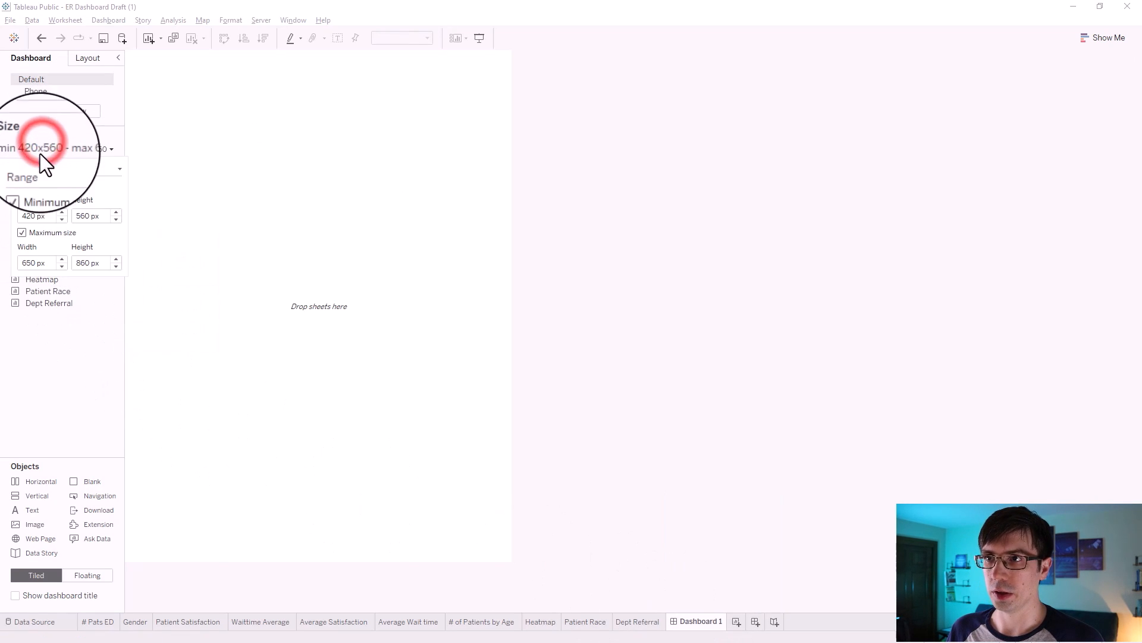
pyautogui.click(40, 170)
pyautogui.click(42, 182)
pyautogui.click(45, 185)
pyautogui.click(54, 197)
pyautogui.click(972, 311)
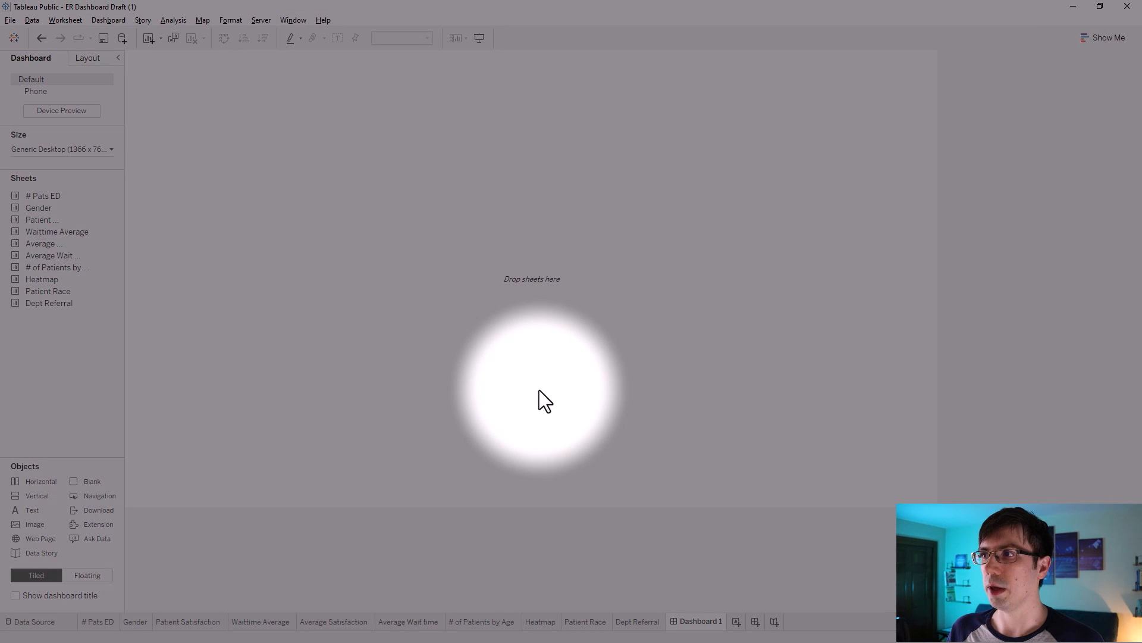
# - Open the default shading colour choices in the dashboard's formatting options
pyautogui.click(99, 21)
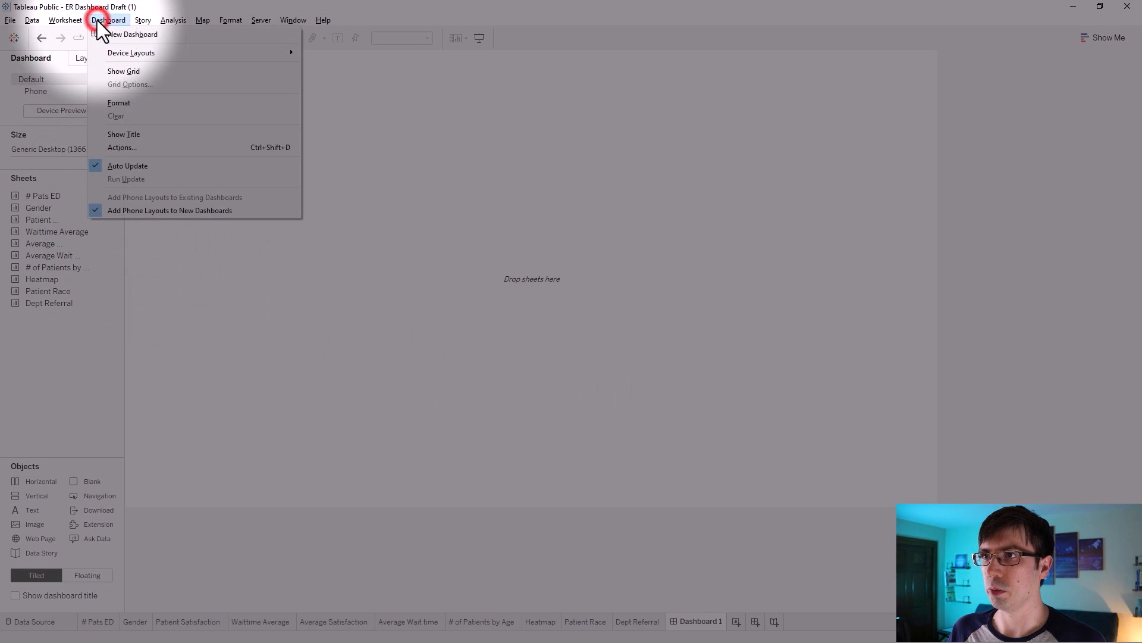
pyautogui.click(101, 97)
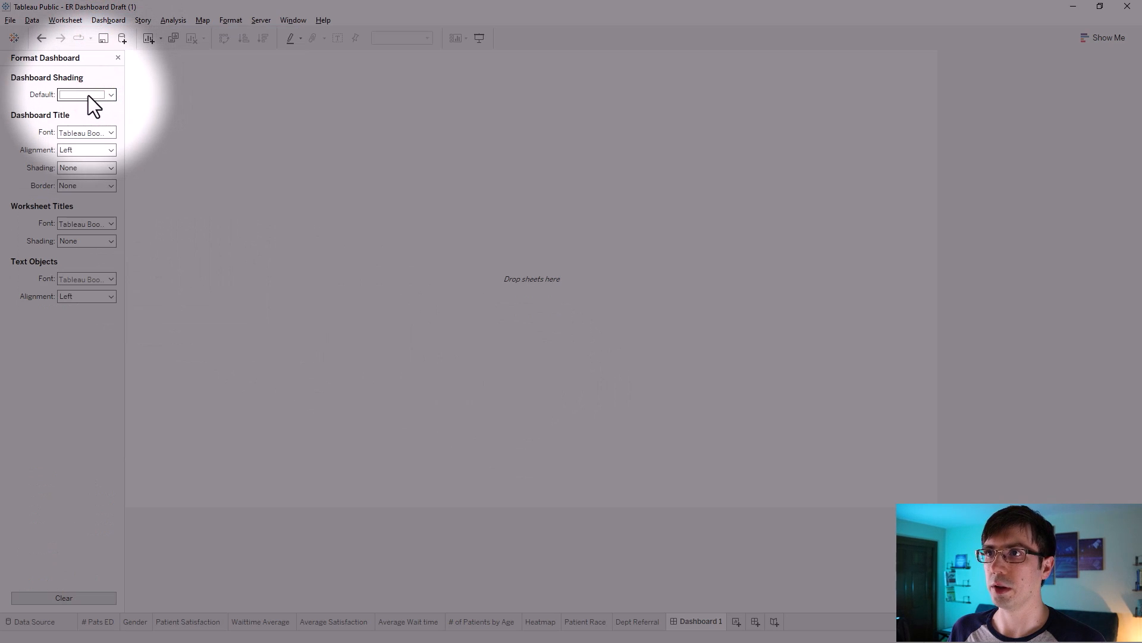
pyautogui.click(88, 95)
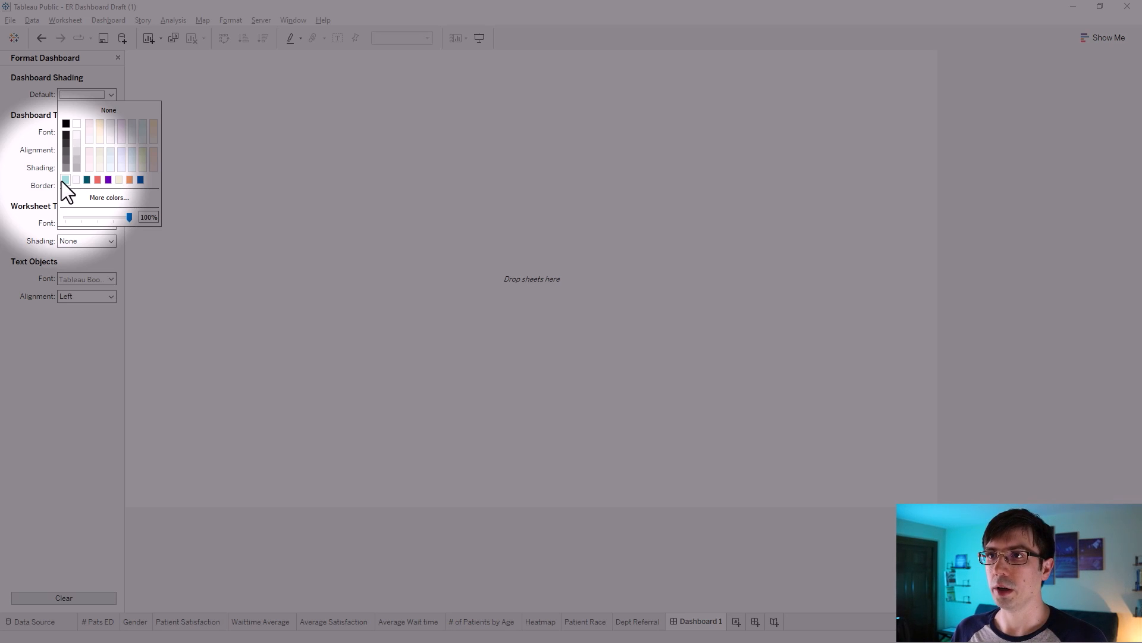
pyautogui.click(92, 197)
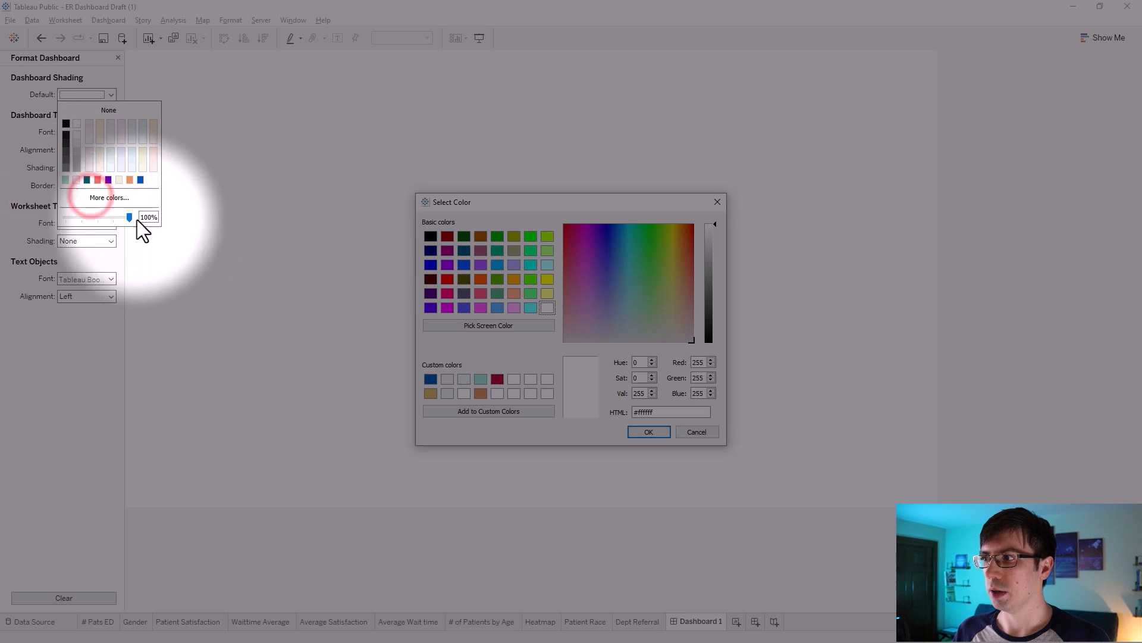
pyautogui.moveTo(667, 412); pyautogui.dragTo(640, 417)
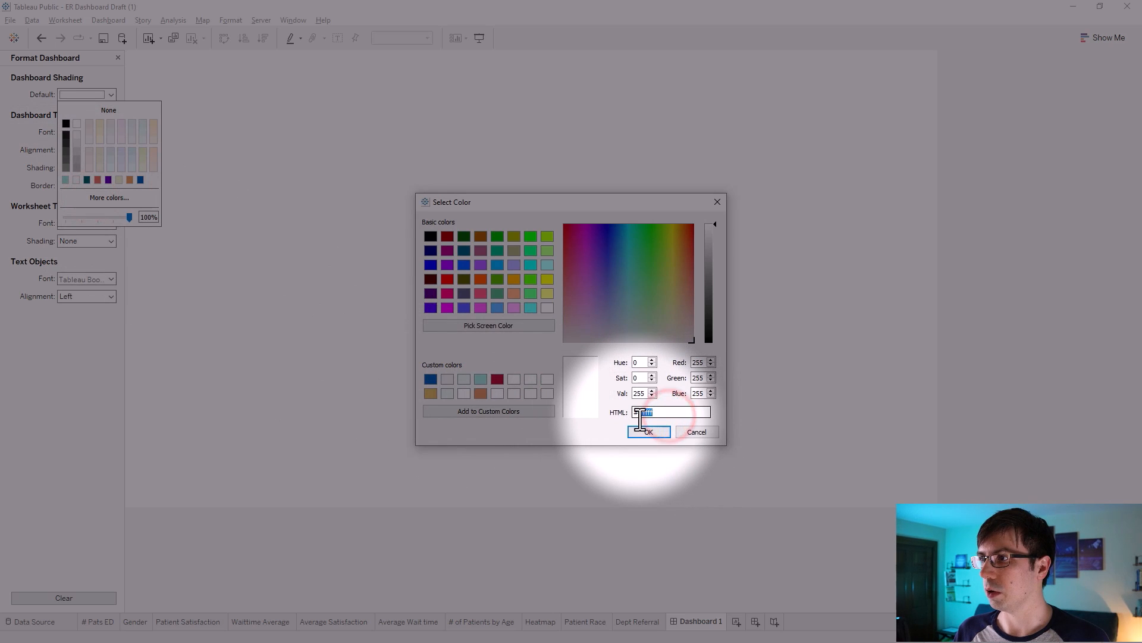
pyautogui.click(680, 434)
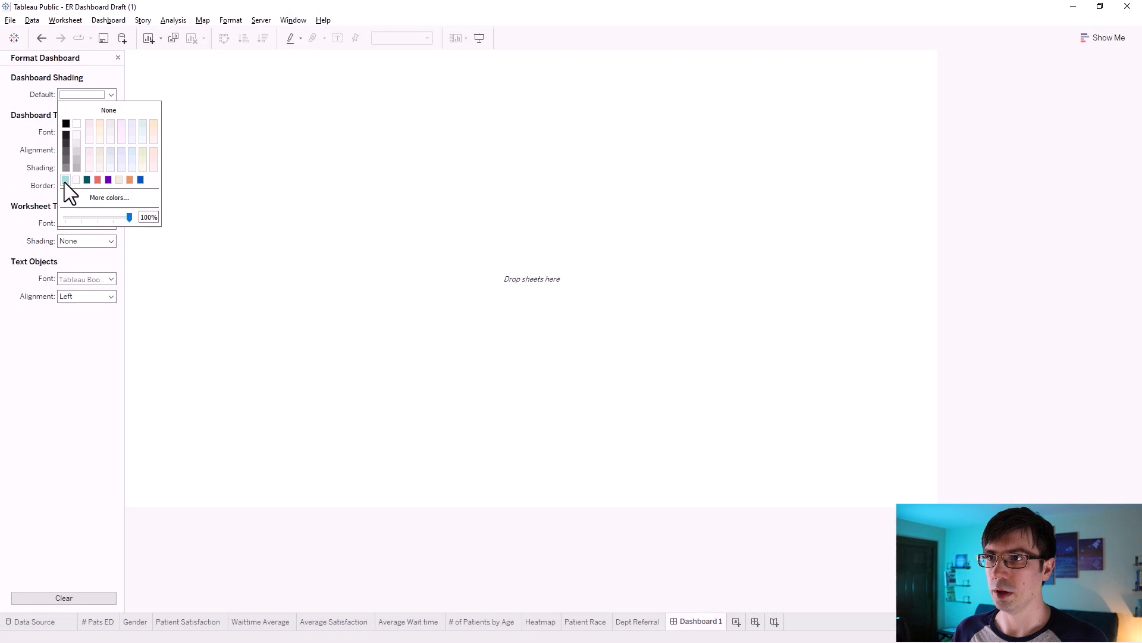
# - Set the dashboard's default shading to light teal and close the formatting options
pyautogui.click(65, 180)
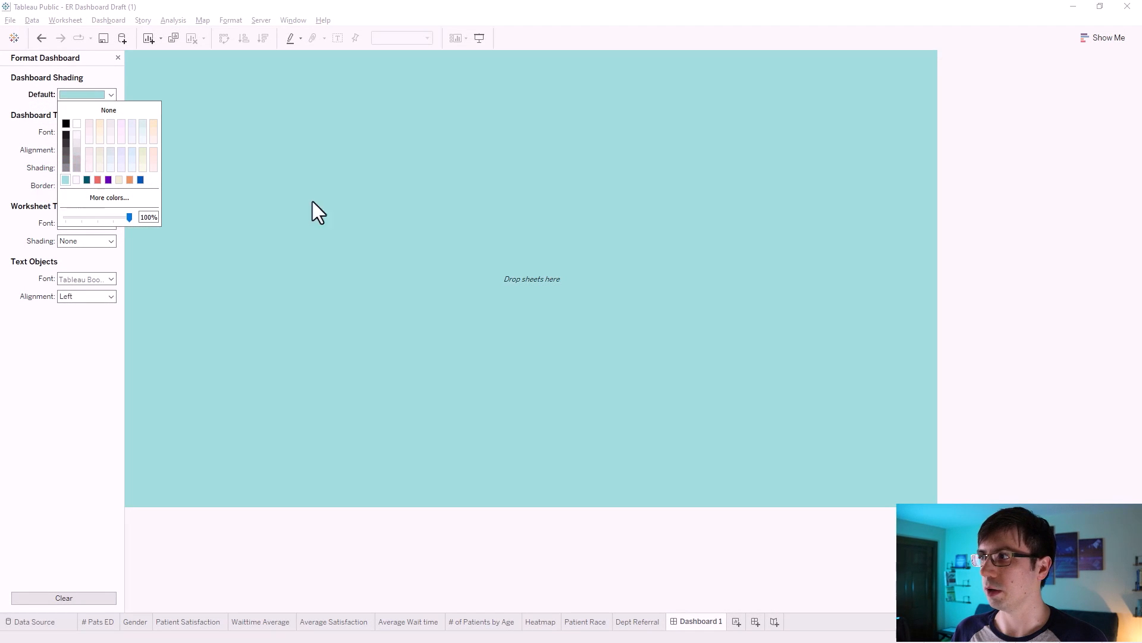
pyautogui.click(118, 57)
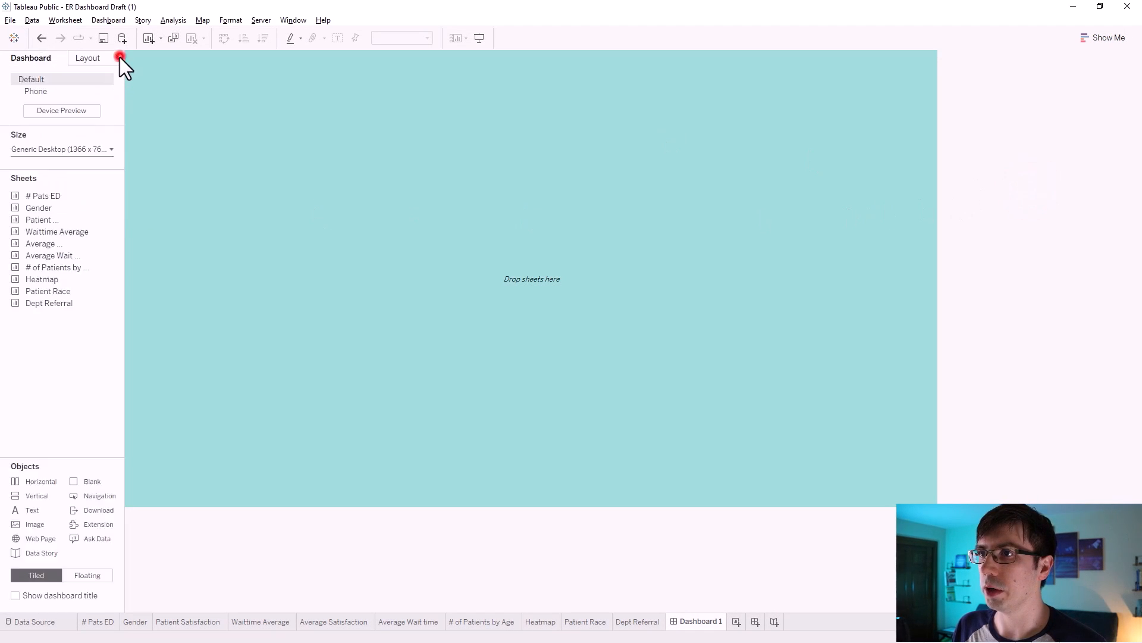
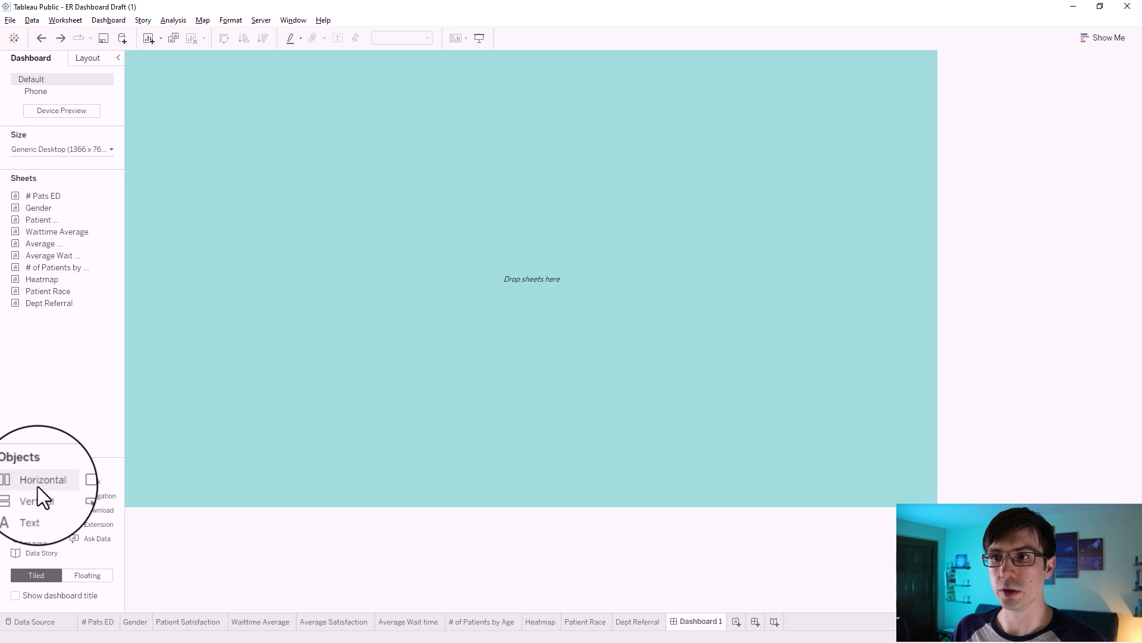
# - Add a tiled horizontal container filling the dashboard and give it a dark teal background
pyautogui.moveTo(35, 484); pyautogui.dragTo(514, 303)
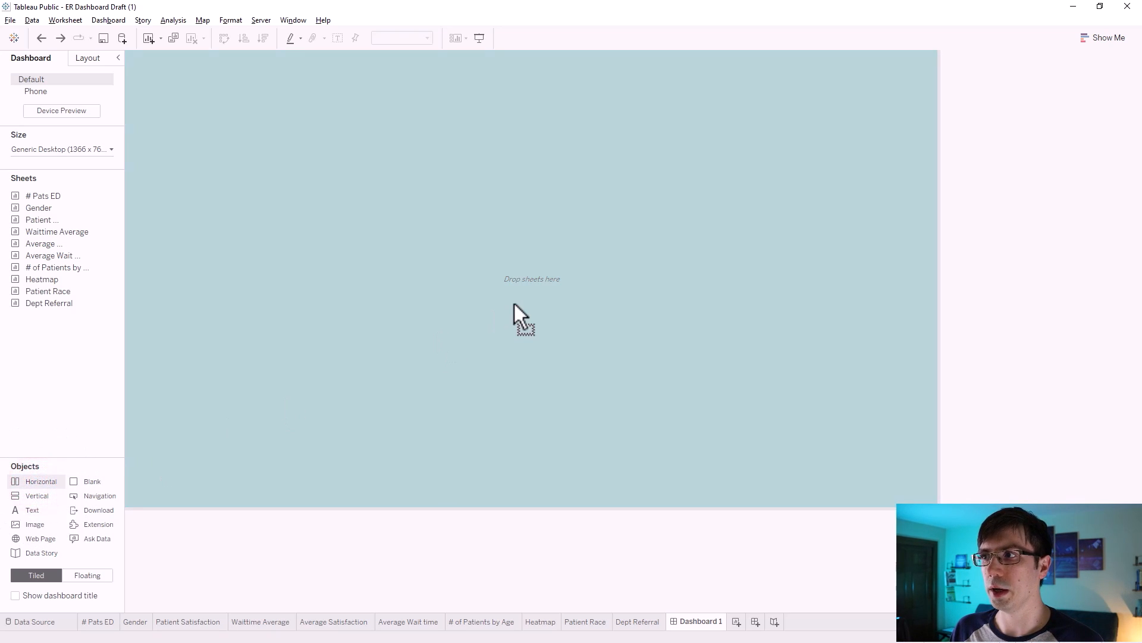
pyautogui.moveTo(476, 265); pyautogui.dragTo(477, 266)
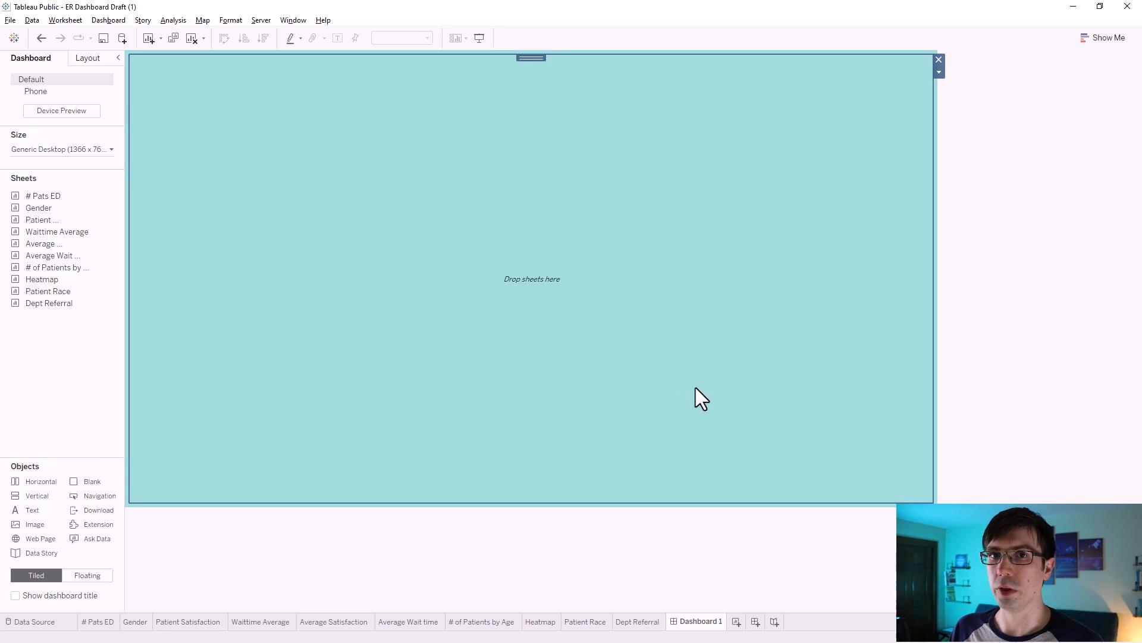
pyautogui.click(91, 56)
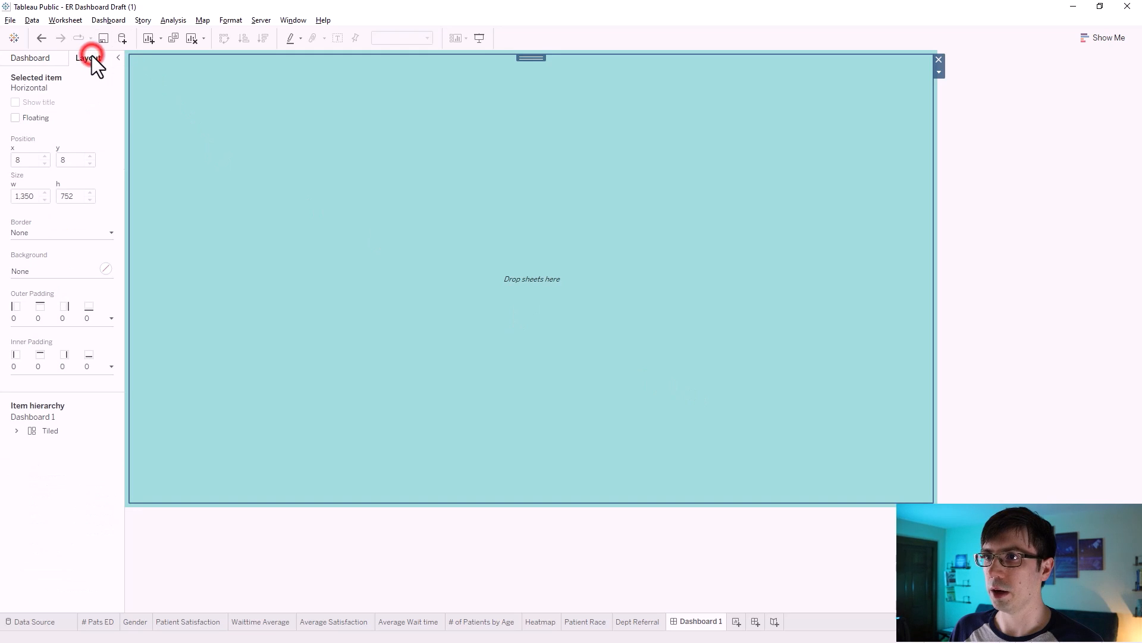
pyautogui.click(110, 271)
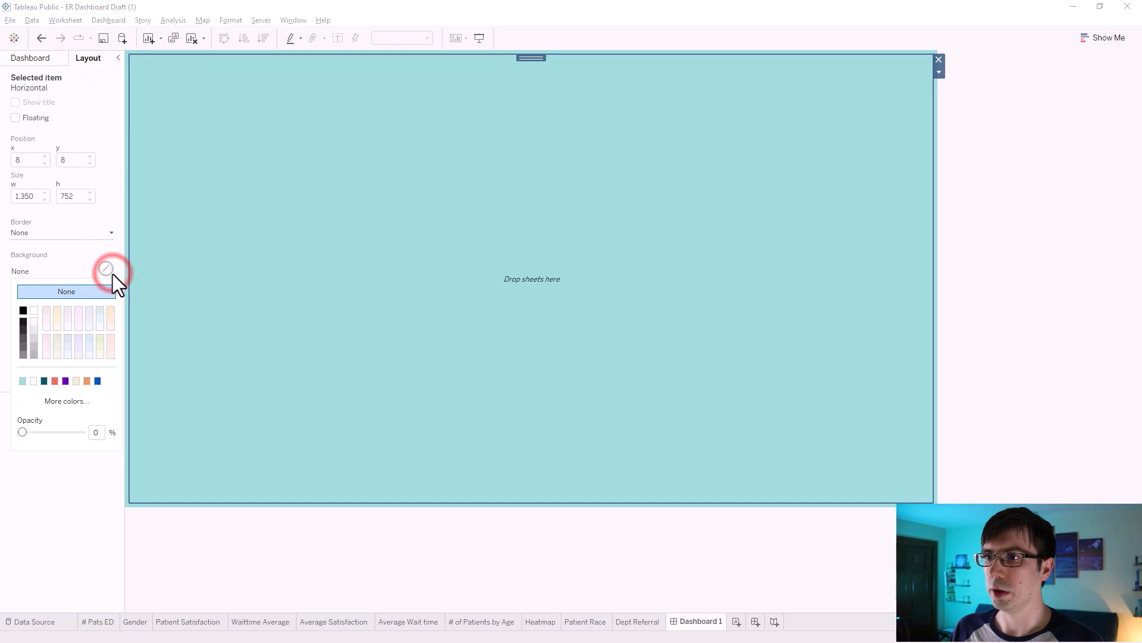
pyautogui.click(44, 379)
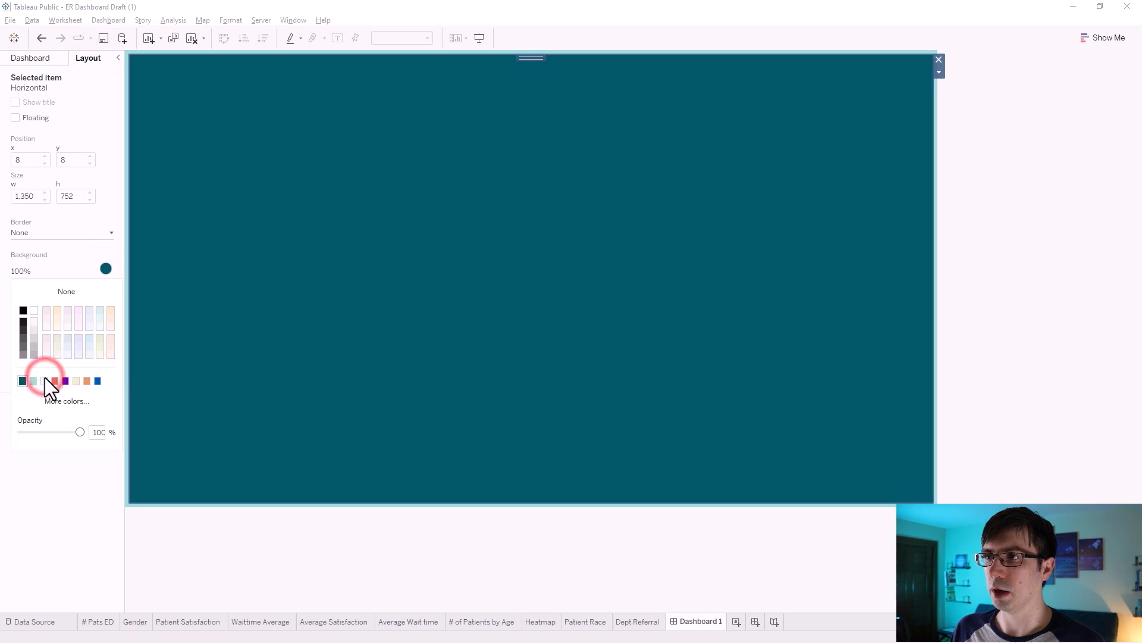
pyautogui.click(1095, 203)
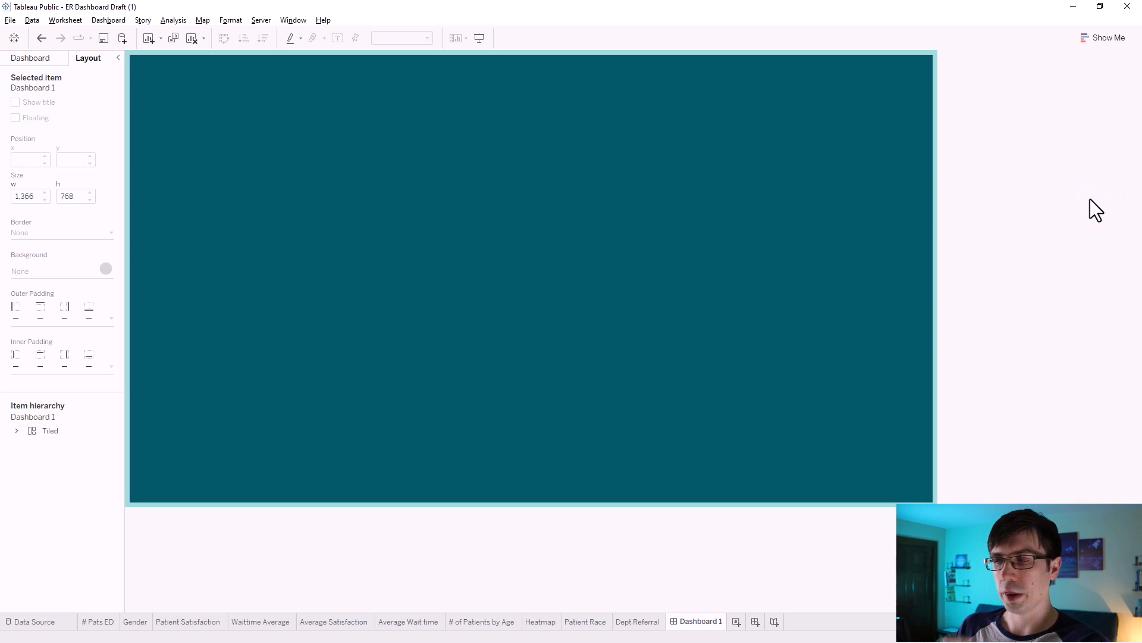
# - Place a second horizontal container to the right of the dark teal one and narrow the dark teal container into a slim sidebar
pyautogui.click(19, 57)
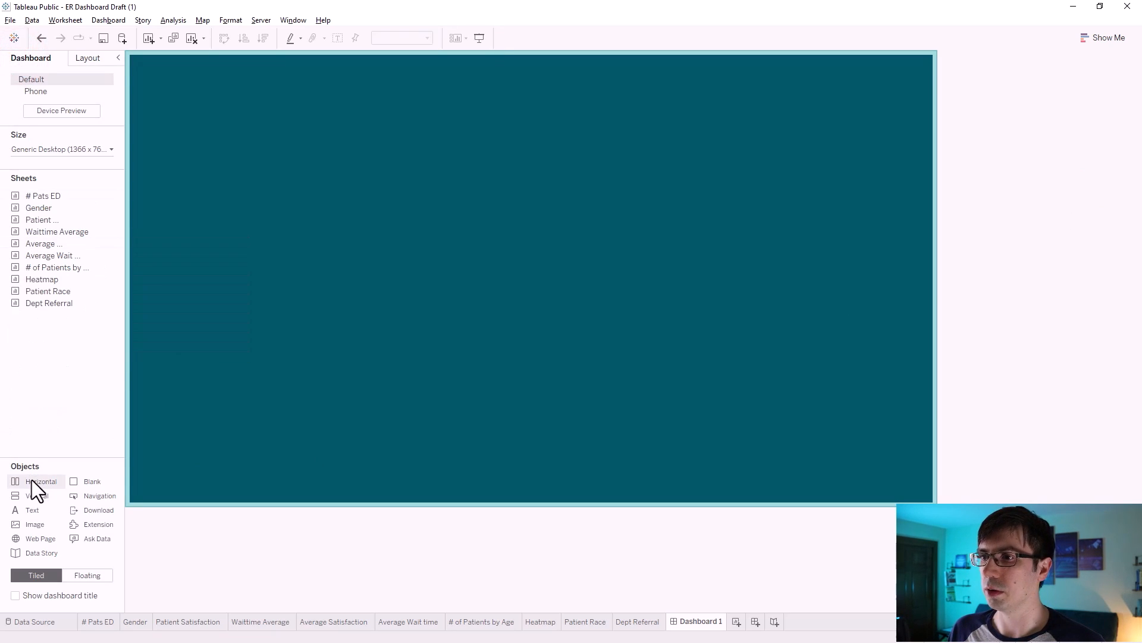
pyautogui.moveTo(31, 480); pyautogui.dragTo(452, 348)
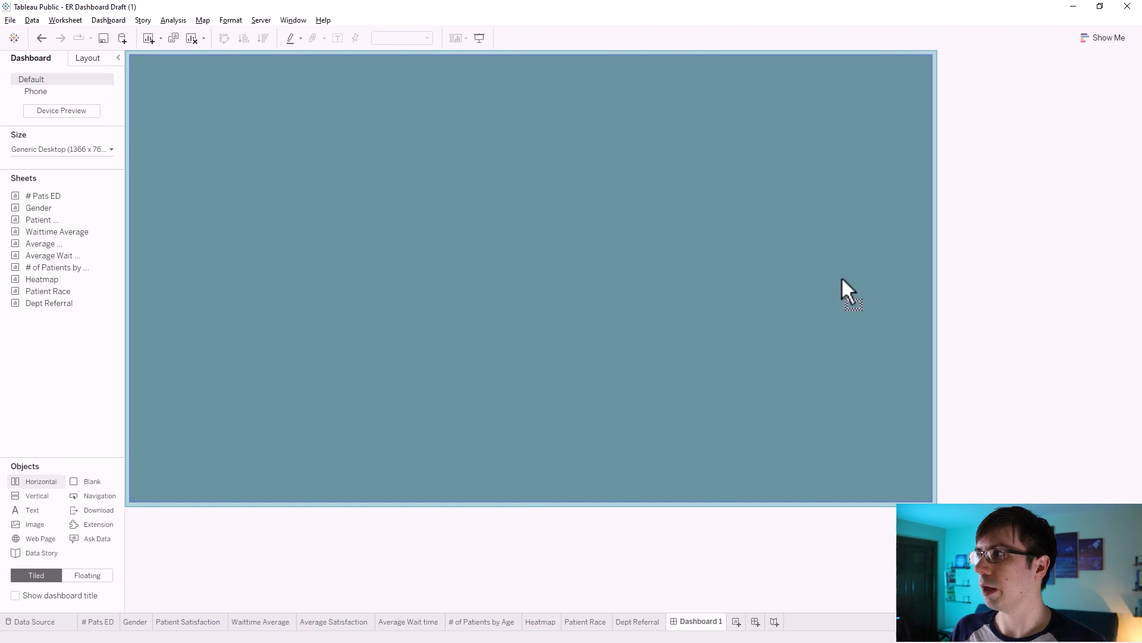
pyautogui.moveTo(912, 223)
pyautogui.mouseDown()
pyautogui.moveTo(923, 219)
pyautogui.moveTo(880, 218)
pyautogui.moveTo(921, 192)
pyautogui.moveTo(920, 215)
pyautogui.mouseUp()
pyautogui.moveTo(528, 224); pyautogui.dragTo(222, 217)
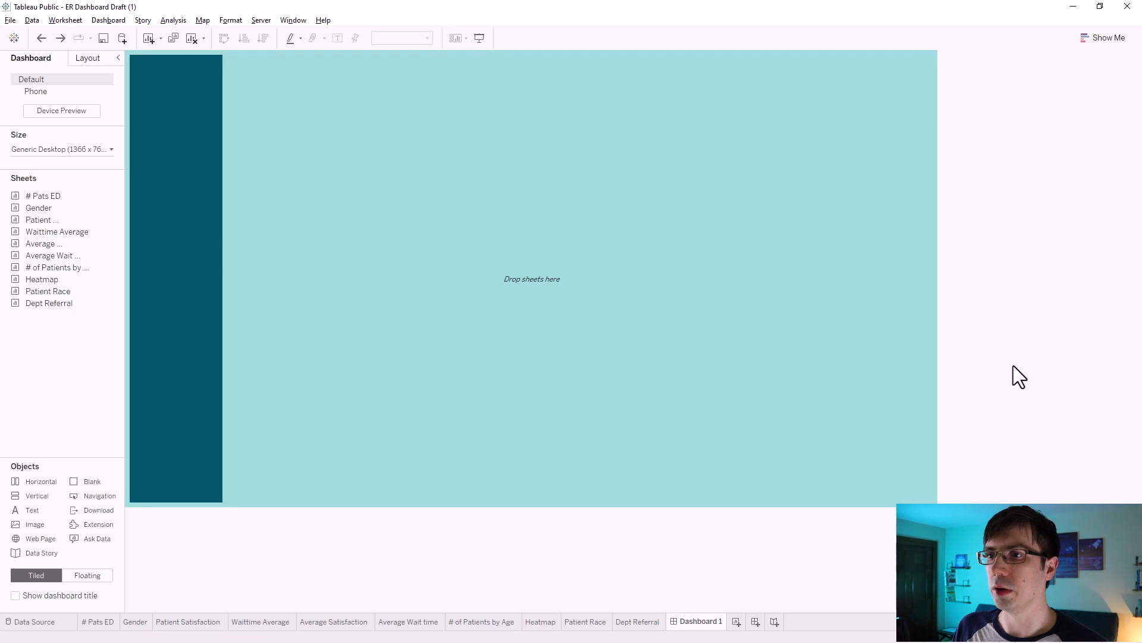
# - Add a horizontal container above the light teal area and reduce its height to about a quarter of the dashboard
pyautogui.moveTo(34, 484); pyautogui.dragTo(433, 402)
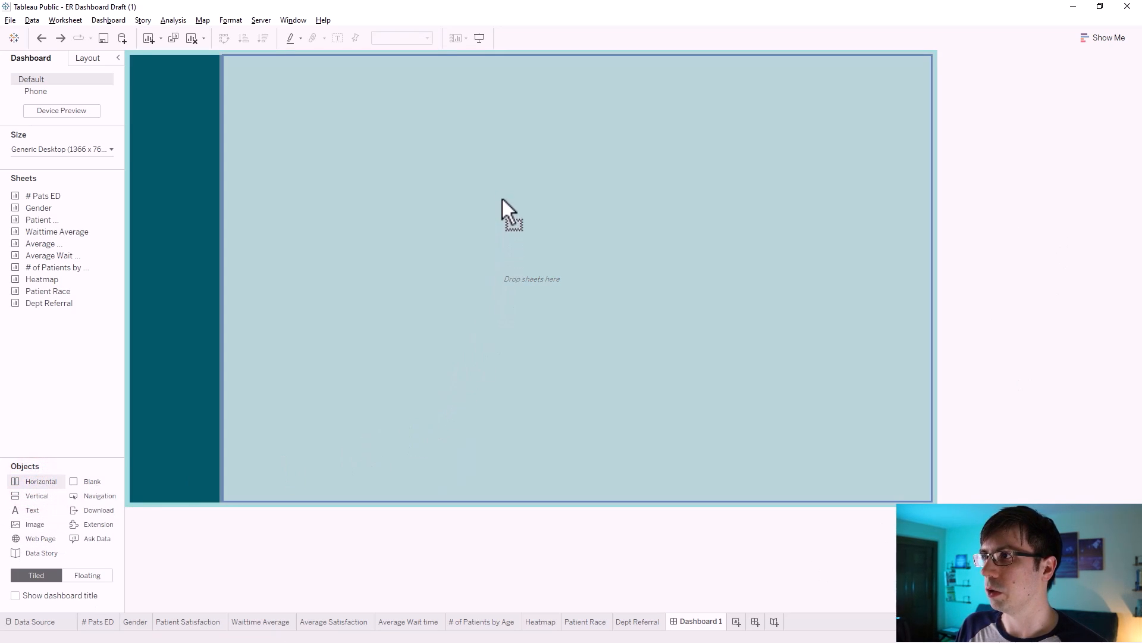
pyautogui.moveTo(511, 84); pyautogui.dragTo(513, 71)
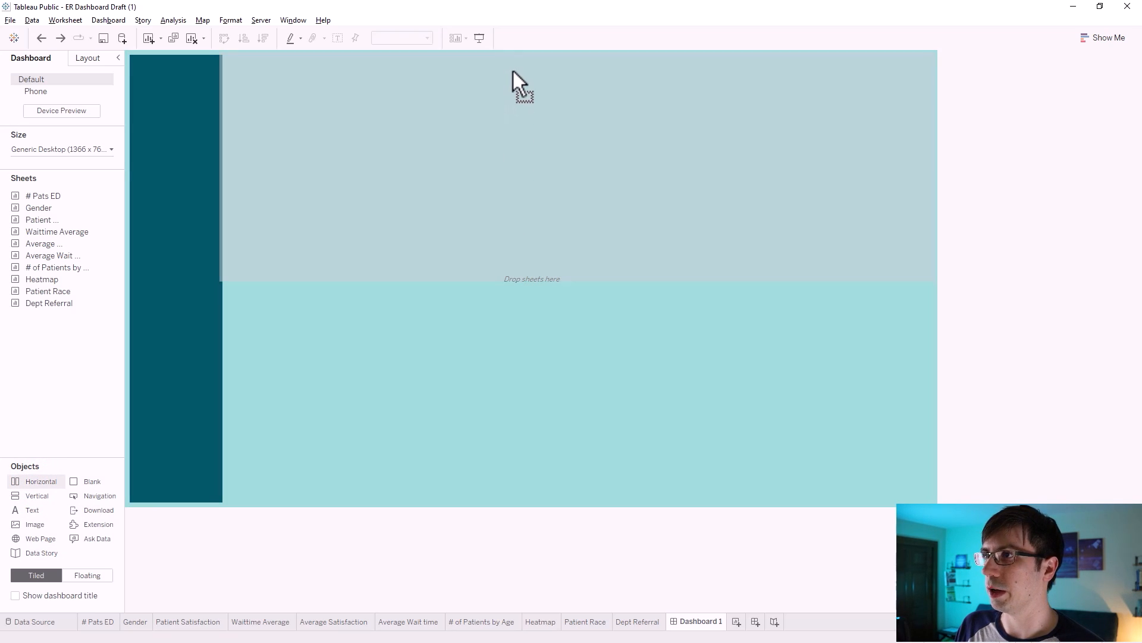
pyautogui.moveTo(513, 71); pyautogui.dragTo(513, 71)
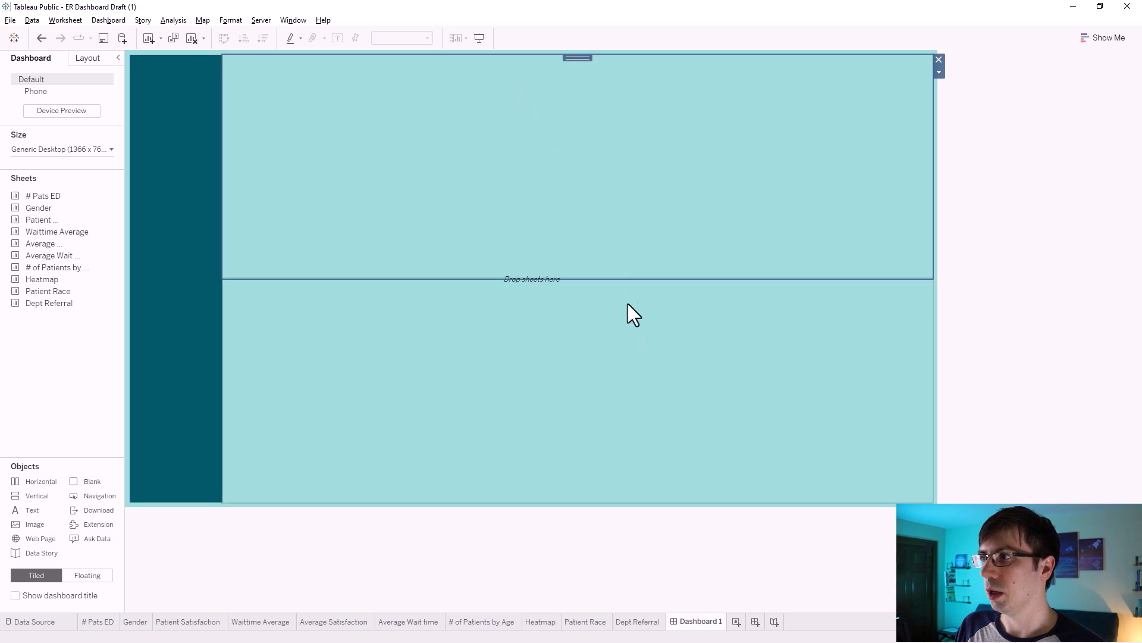
pyautogui.moveTo(622, 276); pyautogui.dragTo(613, 164)
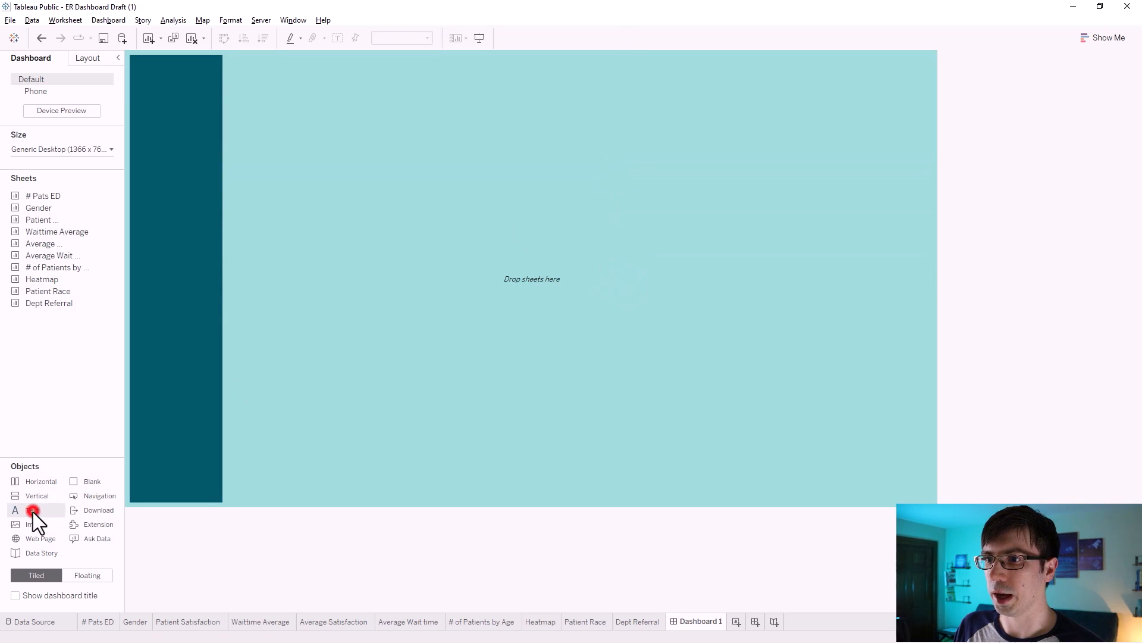
# - Add a text object to the upper container reading "Data Wizardry Emergency Room Visits Dashboard"
pyautogui.moveTo(31, 512); pyautogui.dragTo(477, 102)
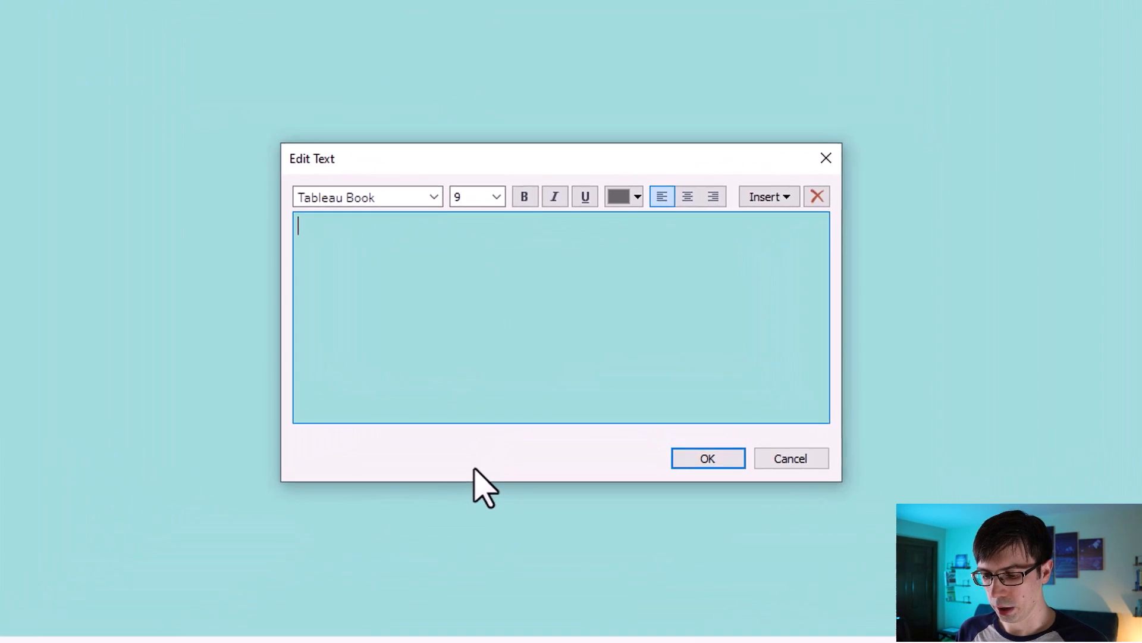
pyautogui.write('Data Wizardry Emergency Room Dashboard')
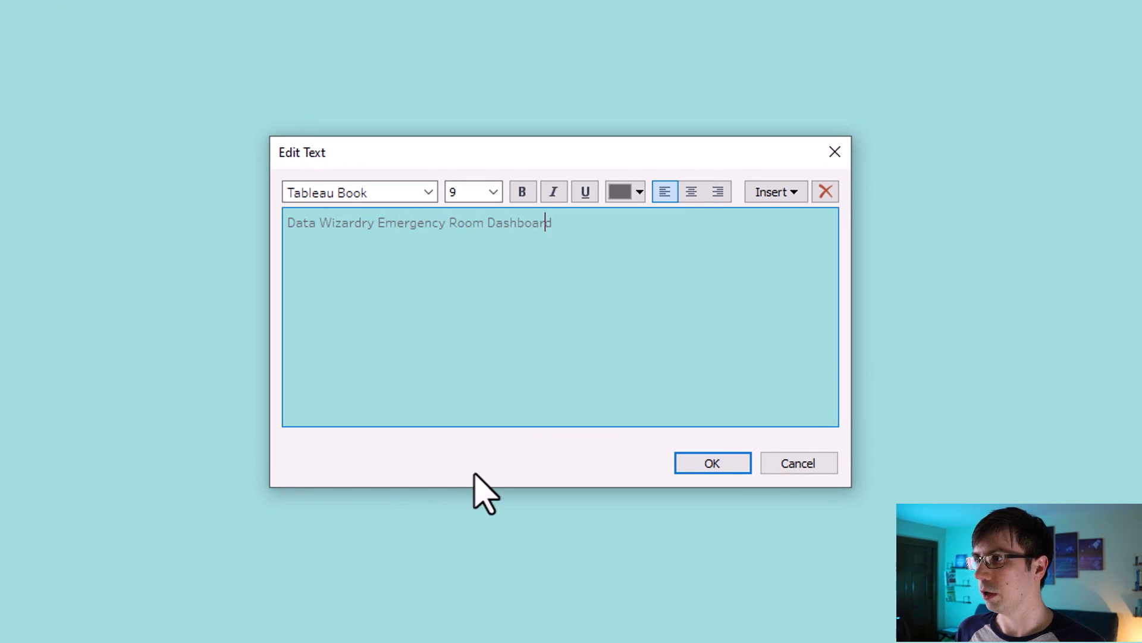
pyautogui.press('Left')
pyautogui.press('Left')
pyautogui.press('Left')
pyautogui.write('Visits')
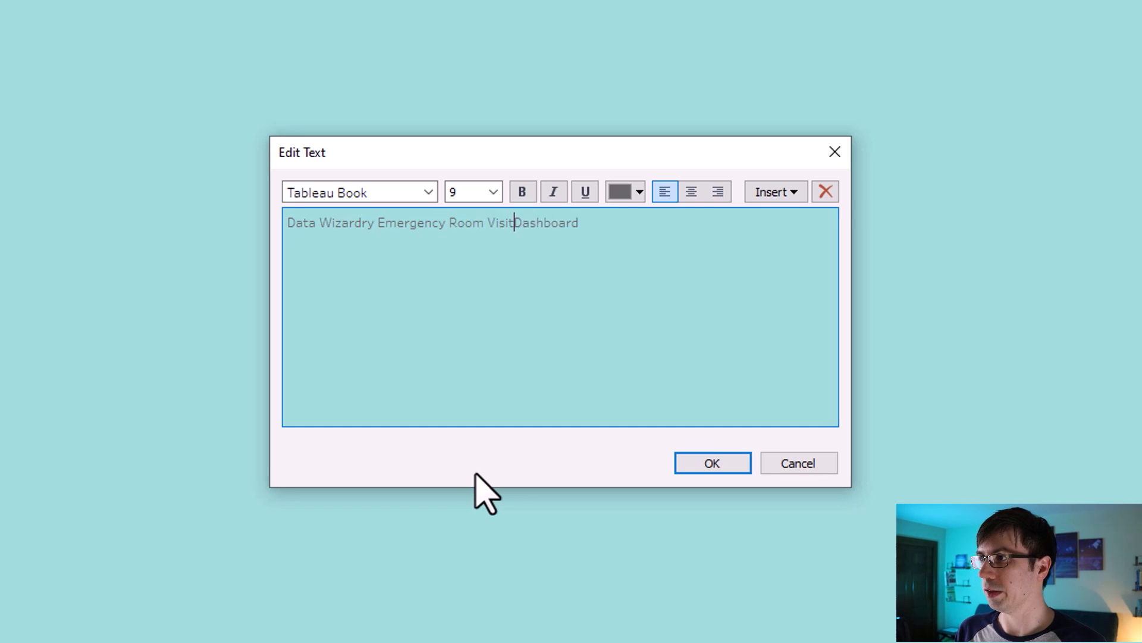
# - Format the whole title as 24-point bold Tableau Medium in dark gray and shrink the header strip to about half its height
pyautogui.click(640, 226)
pyautogui.hotkey('ctrl', 'a')
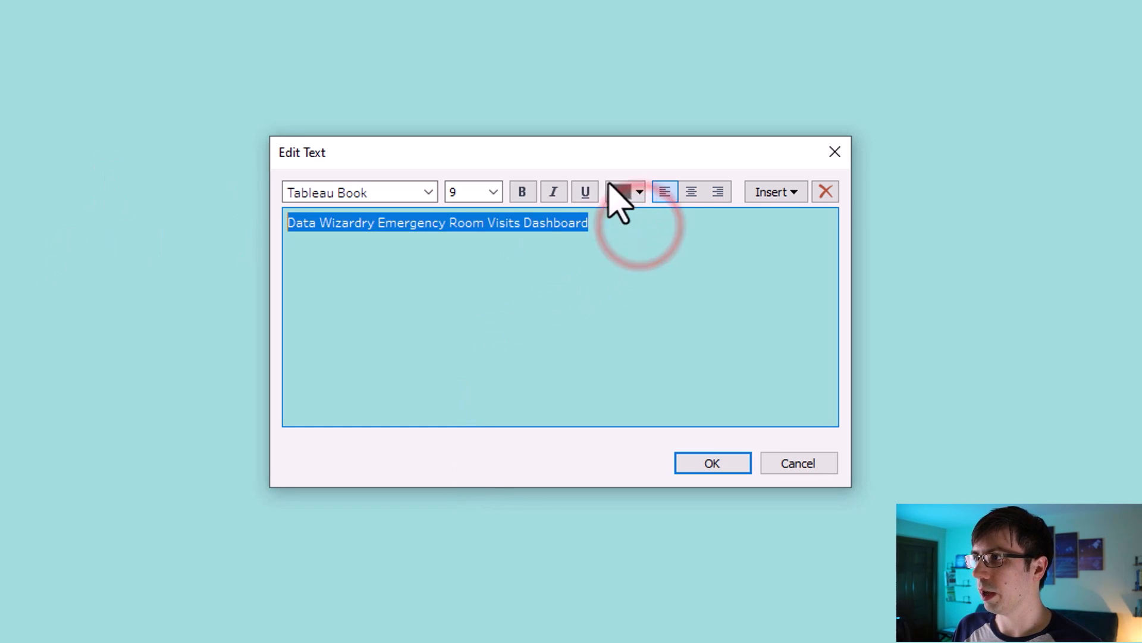
pyautogui.click(493, 192)
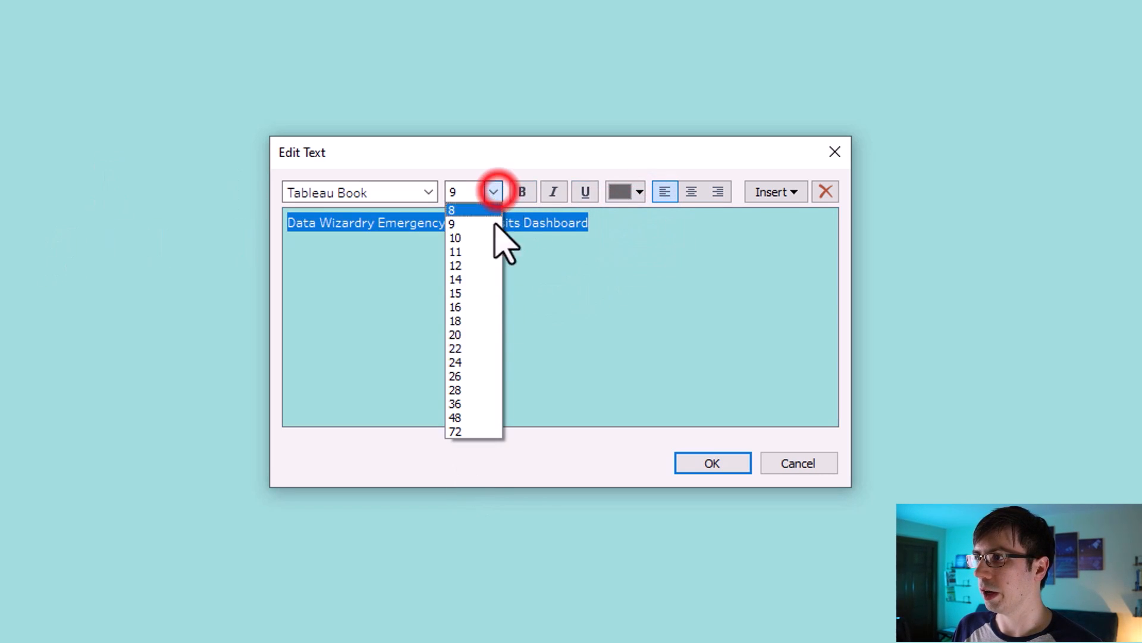
pyautogui.click(483, 361)
pyautogui.click(522, 192)
pyautogui.click(429, 192)
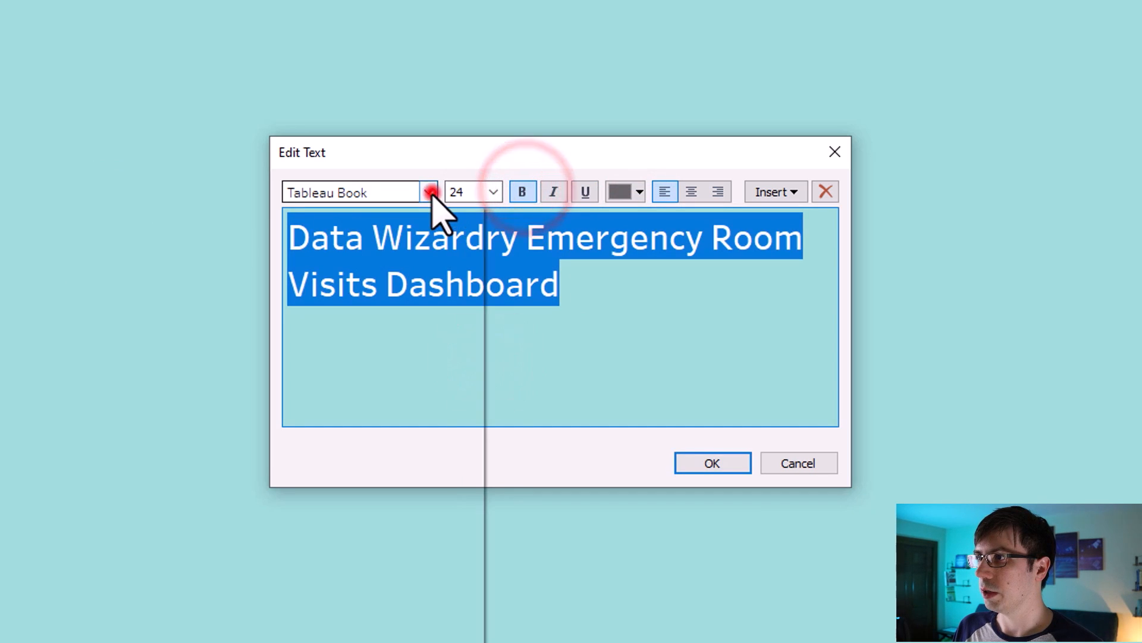
pyautogui.click(403, 244)
pyautogui.click(632, 180)
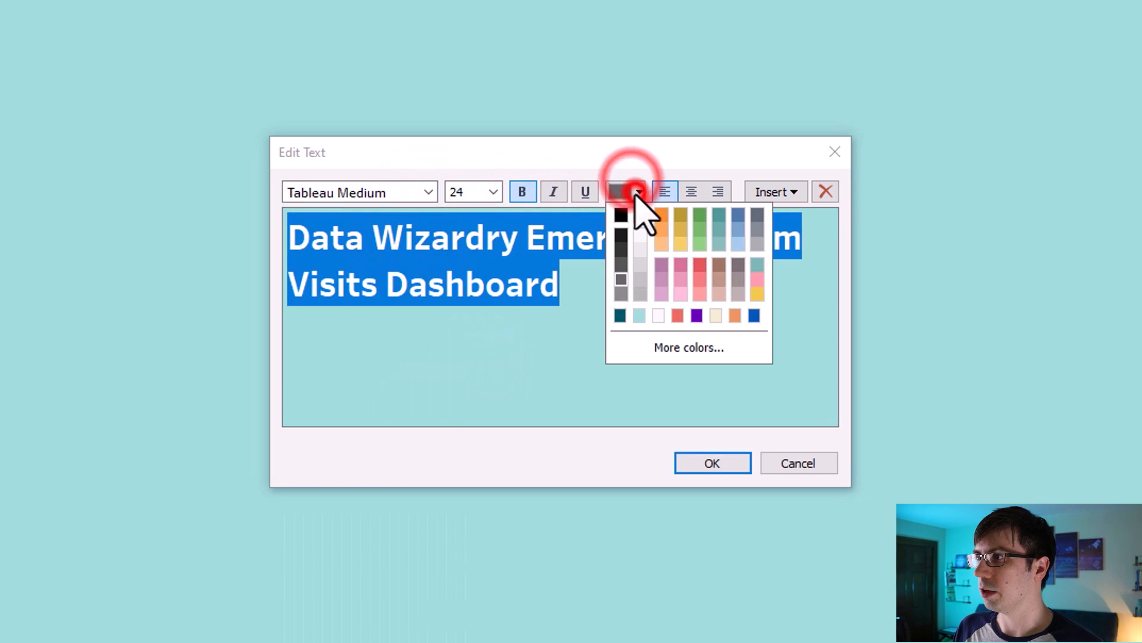
pyautogui.click(621, 251)
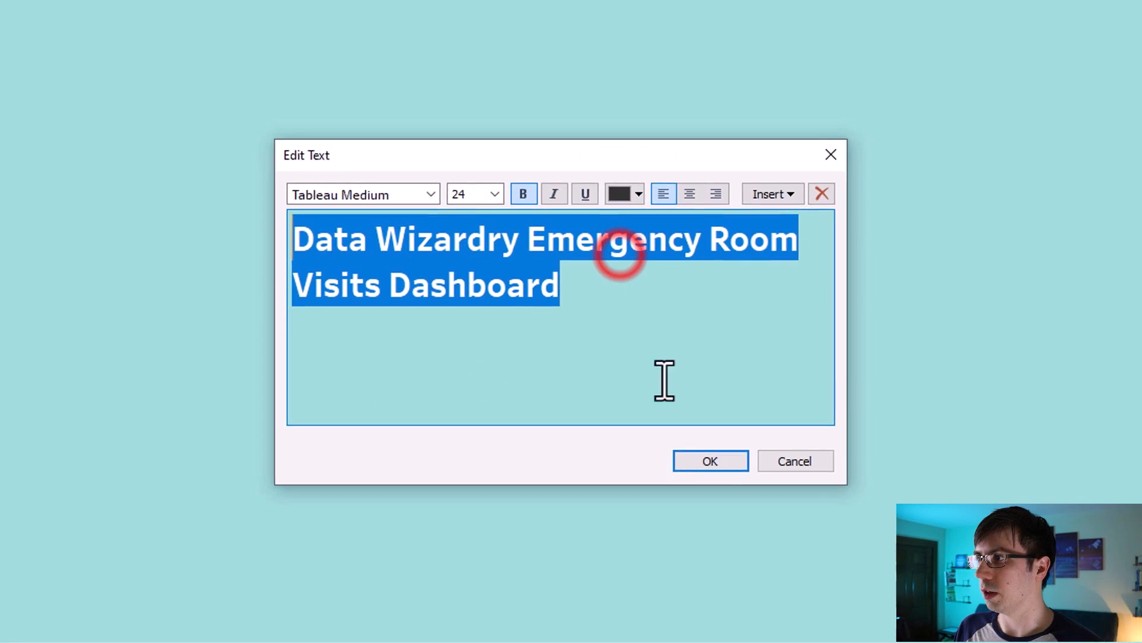
pyautogui.click(712, 463)
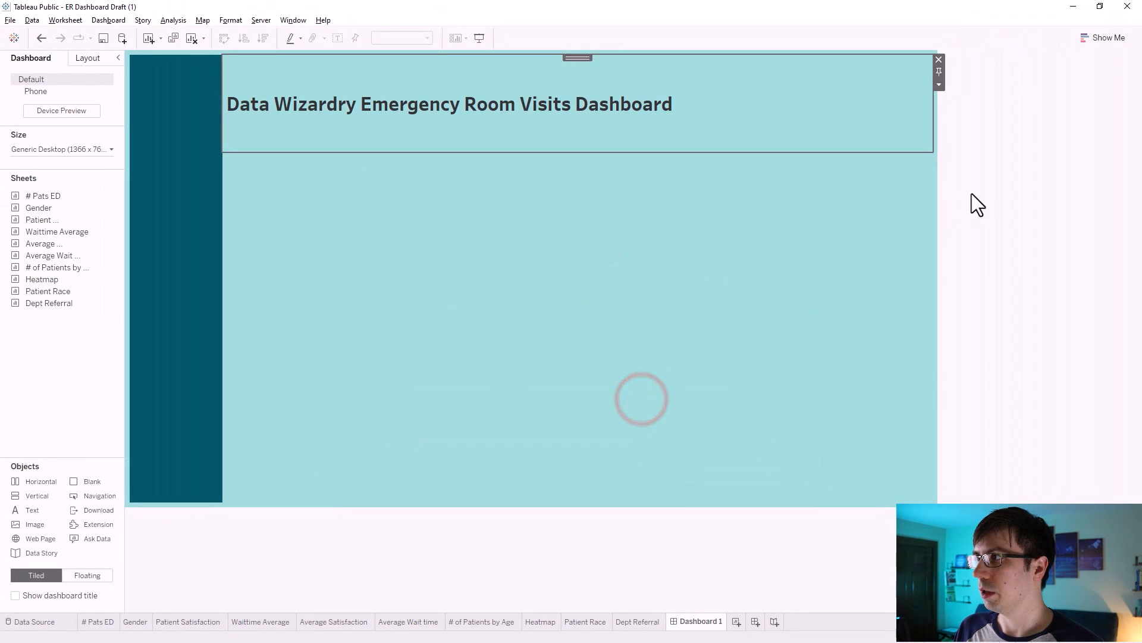
pyautogui.click(978, 204)
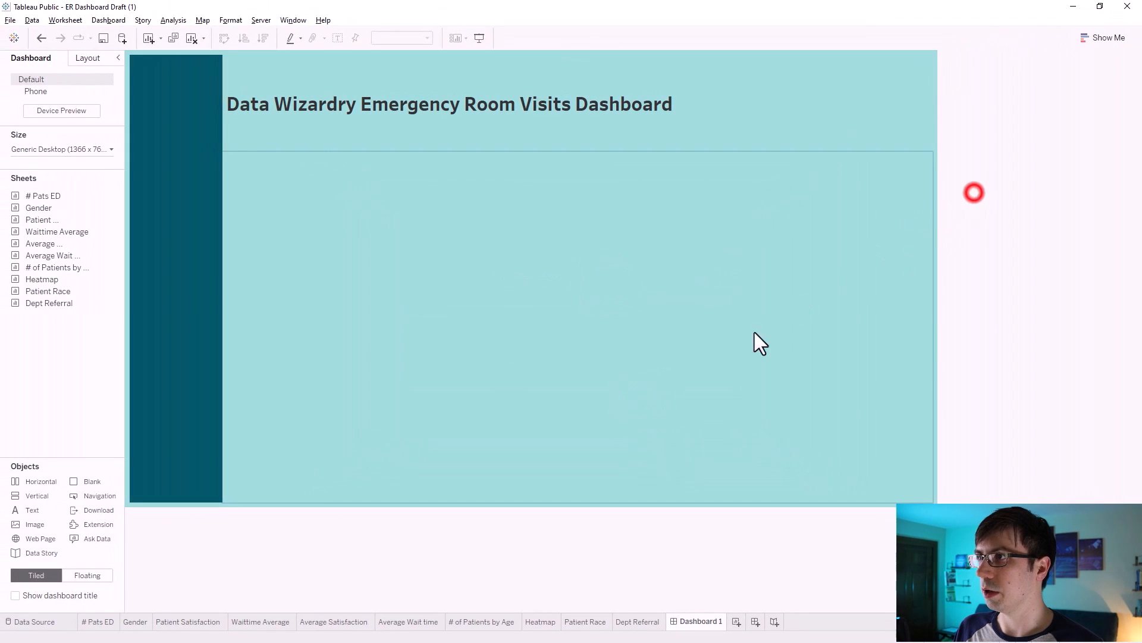
pyautogui.moveTo(454, 151); pyautogui.dragTo(457, 104)
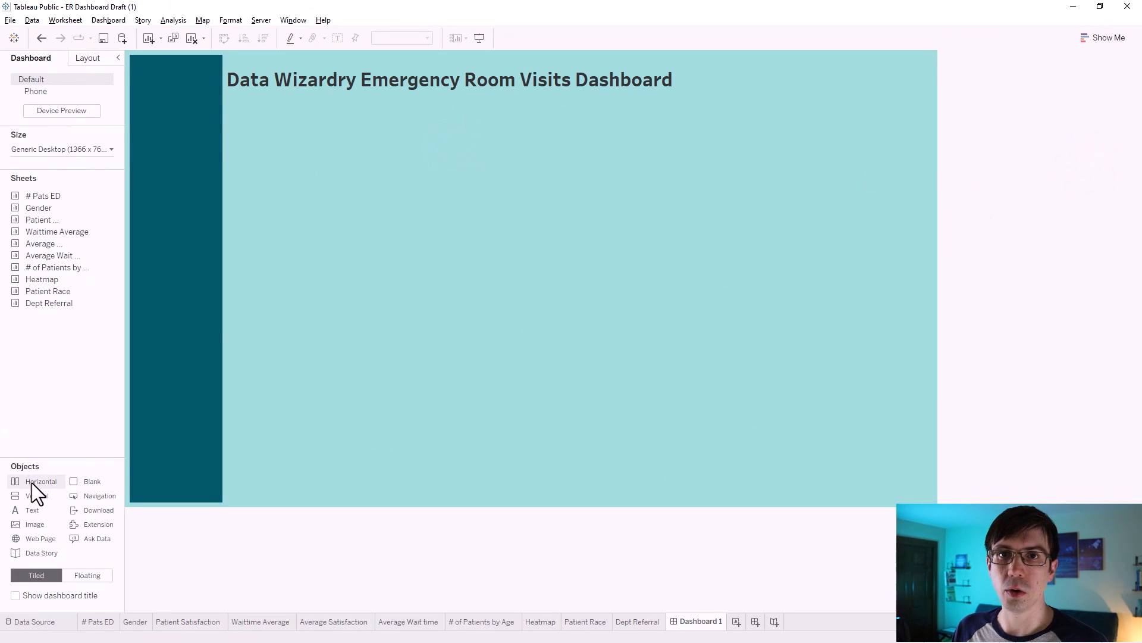
# - Add a horizontal container below the title, reduce its height to a short row, and place another horizontal container beneath it
pyautogui.moveTo(31, 483); pyautogui.dragTo(527, 108)
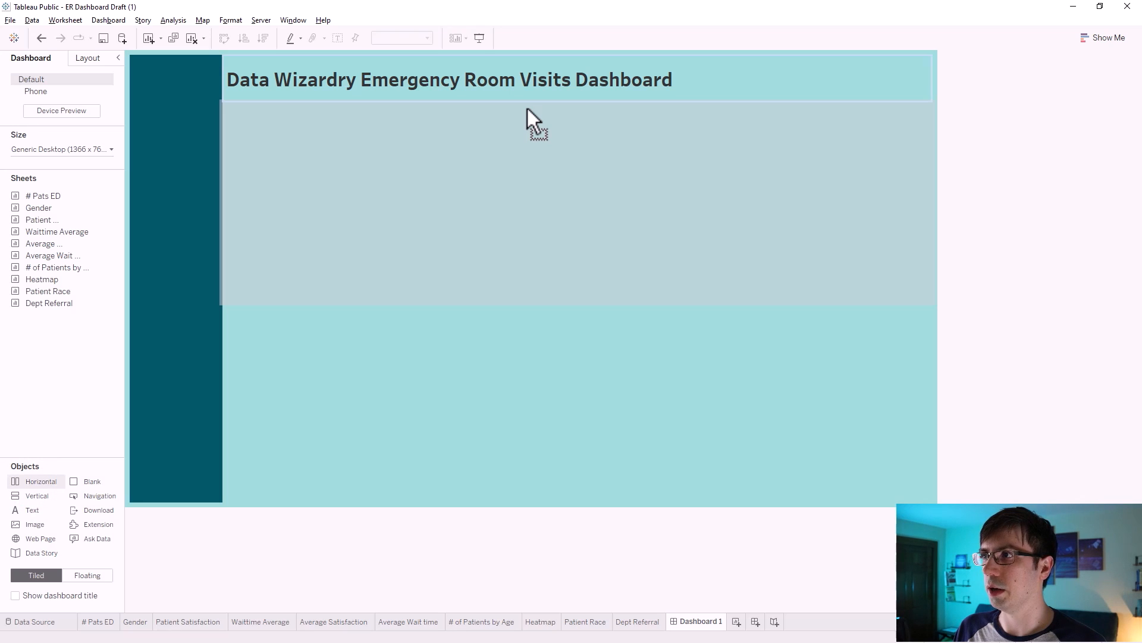
pyautogui.moveTo(528, 108); pyautogui.dragTo(528, 108)
pyautogui.moveTo(501, 302); pyautogui.dragTo(500, 184)
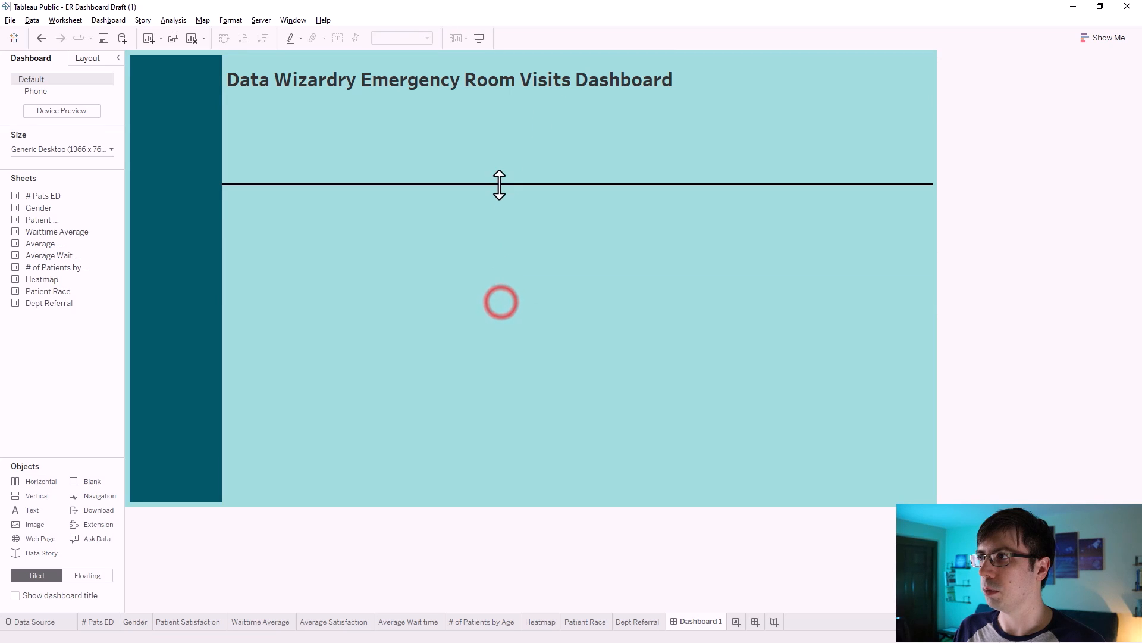
pyautogui.click(1107, 216)
pyautogui.moveTo(27, 487); pyautogui.dragTo(469, 200)
pyautogui.click(1100, 351)
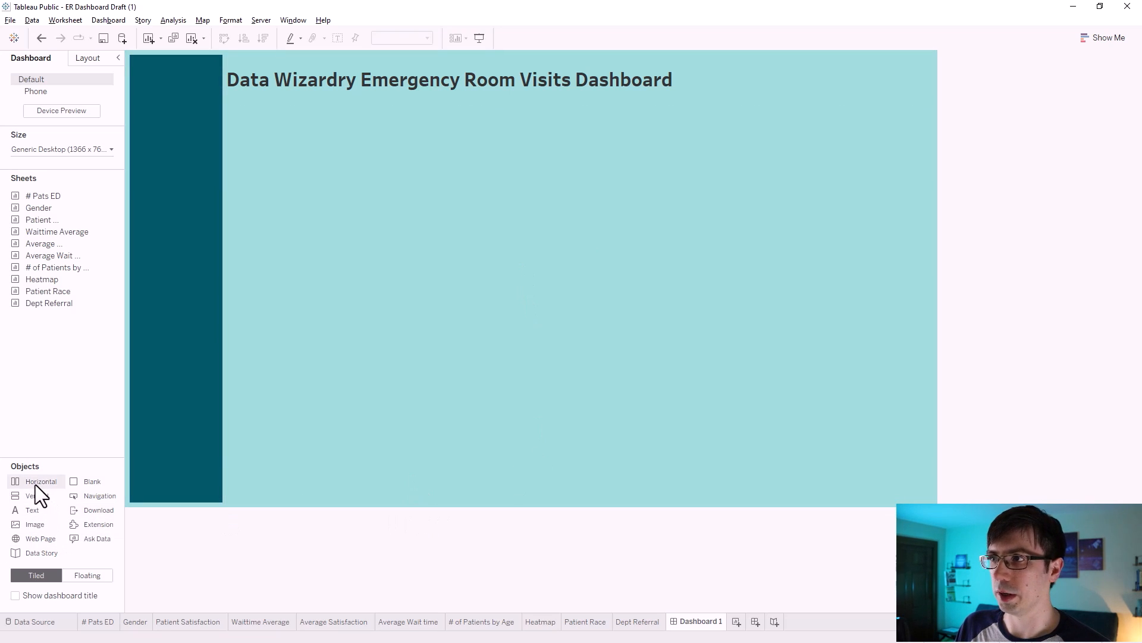
# - Divide the short row below the title into three horizontal containers: two quarter-width ones followed by a half-width one
pyautogui.moveTo(35, 485); pyautogui.dragTo(242, 149)
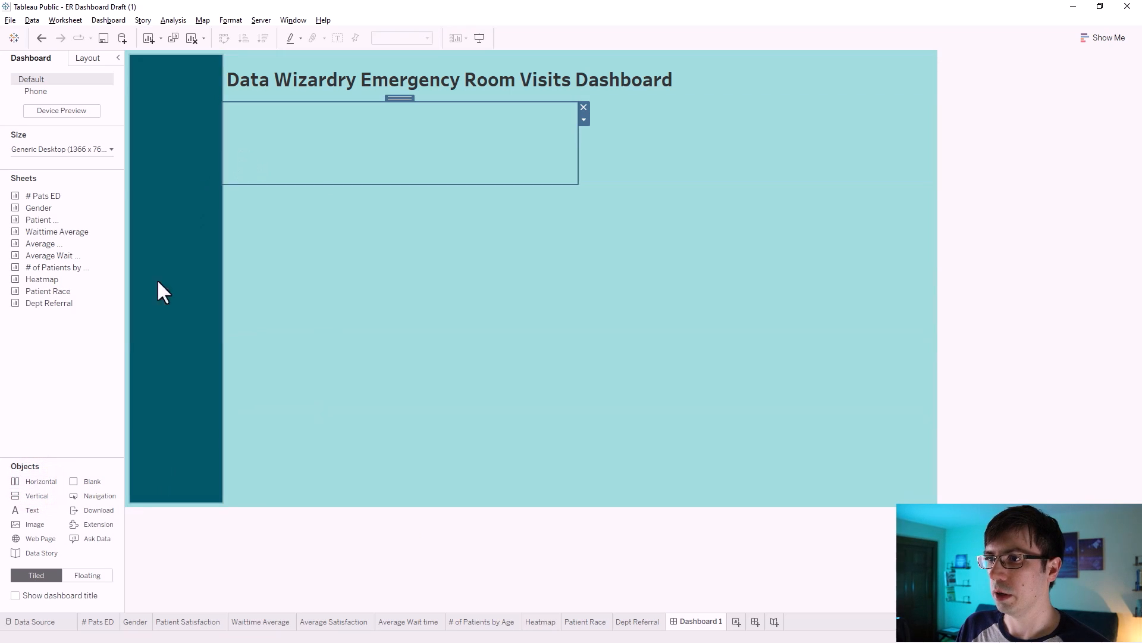
pyautogui.click(636, 152)
pyautogui.click(523, 136)
pyautogui.click(631, 148)
pyautogui.click(520, 143)
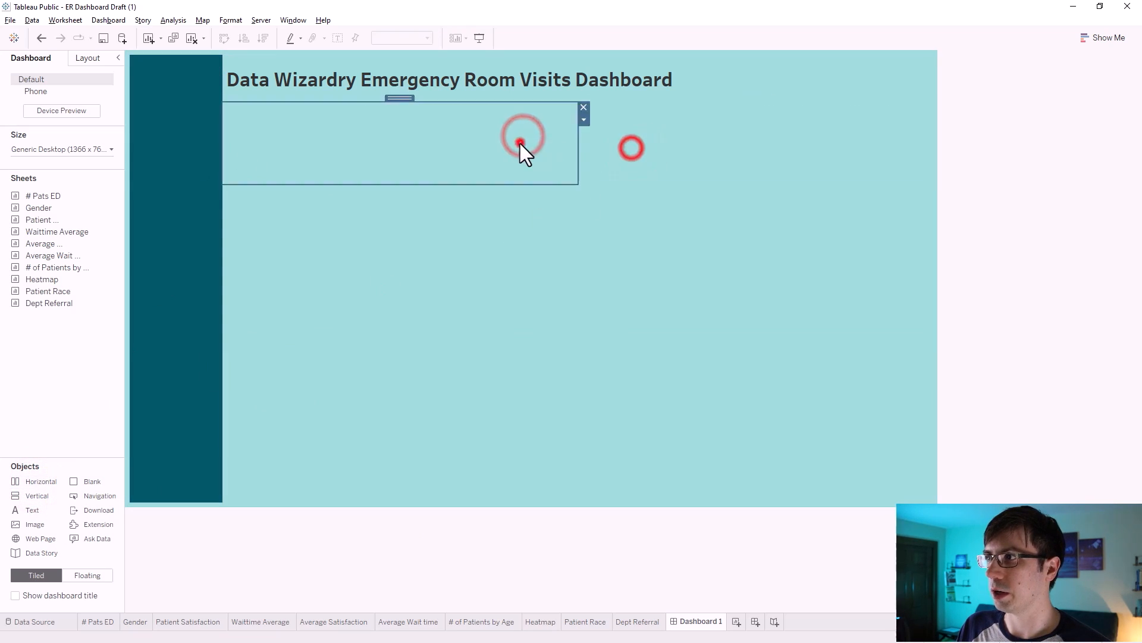
pyautogui.click(658, 148)
pyautogui.moveTo(35, 480); pyautogui.dragTo(568, 148)
# - Split the middle row and the bottom row each into two equal side-by-side horizontal containers
pyautogui.click(424, 269)
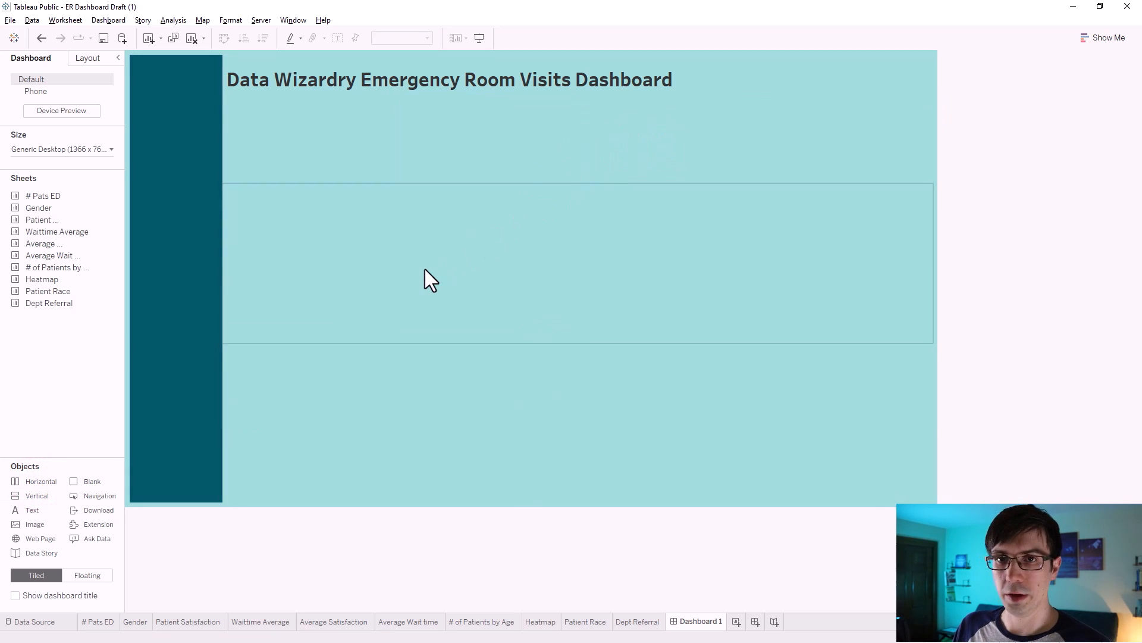
pyautogui.moveTo(24, 484); pyautogui.dragTo(473, 276)
pyautogui.moveTo(251, 276); pyautogui.dragTo(238, 276)
pyautogui.click(667, 243)
pyautogui.click(516, 248)
pyautogui.click(489, 252)
pyautogui.click(640, 242)
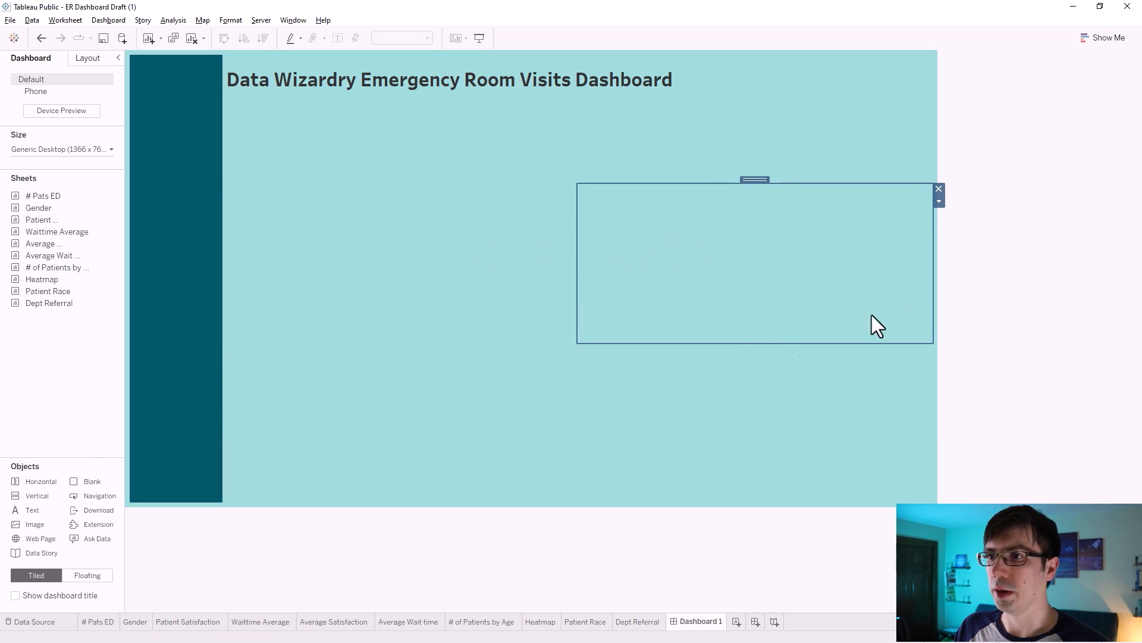
pyautogui.moveTo(23, 494); pyautogui.dragTo(924, 397)
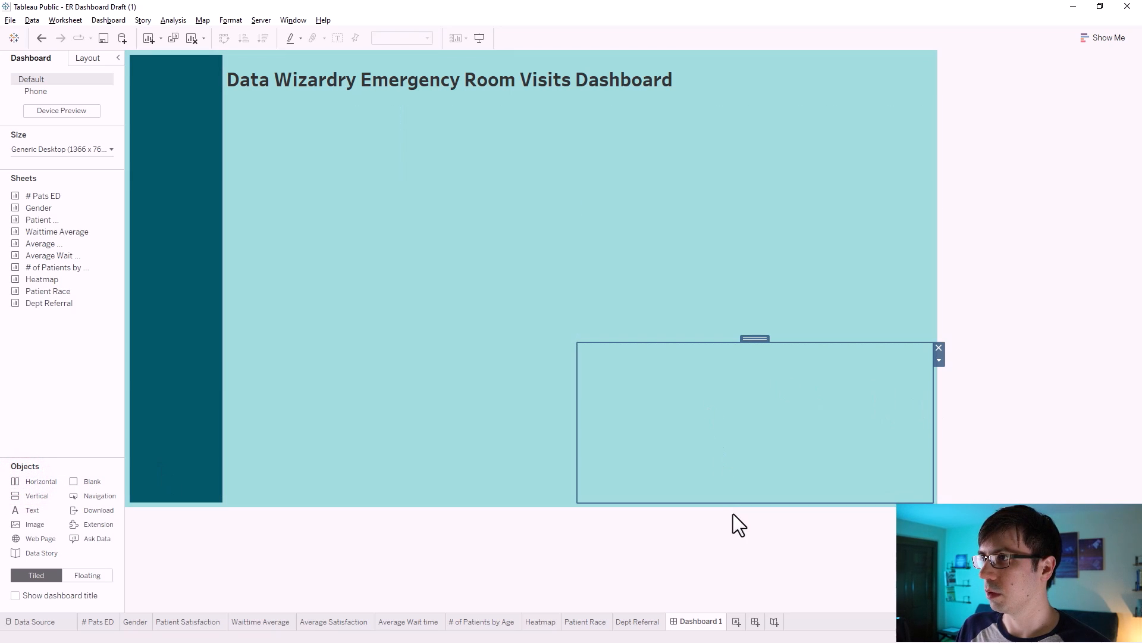
pyautogui.click(1010, 275)
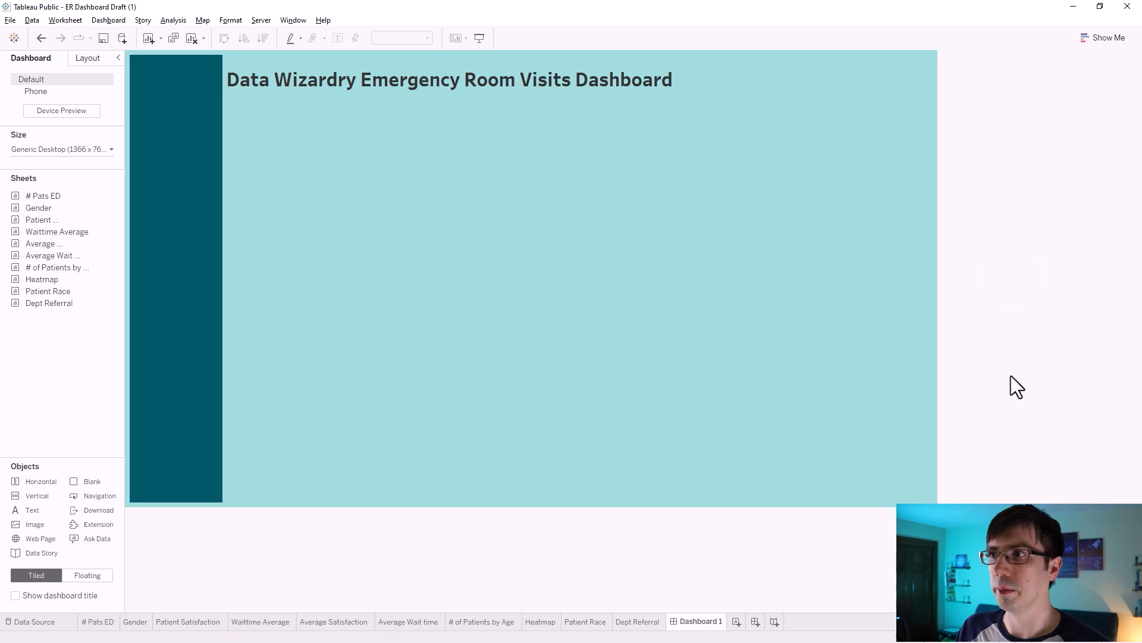
# - Give the first quarter-width container in the row below the title a black background
pyautogui.click(295, 155)
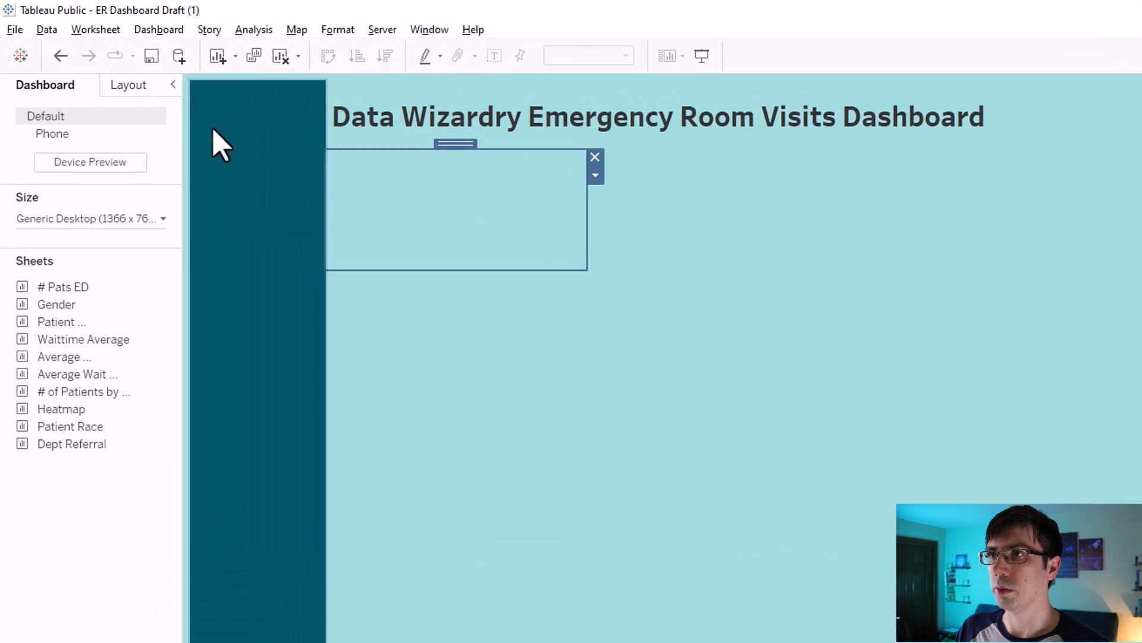
pyautogui.click(106, 58)
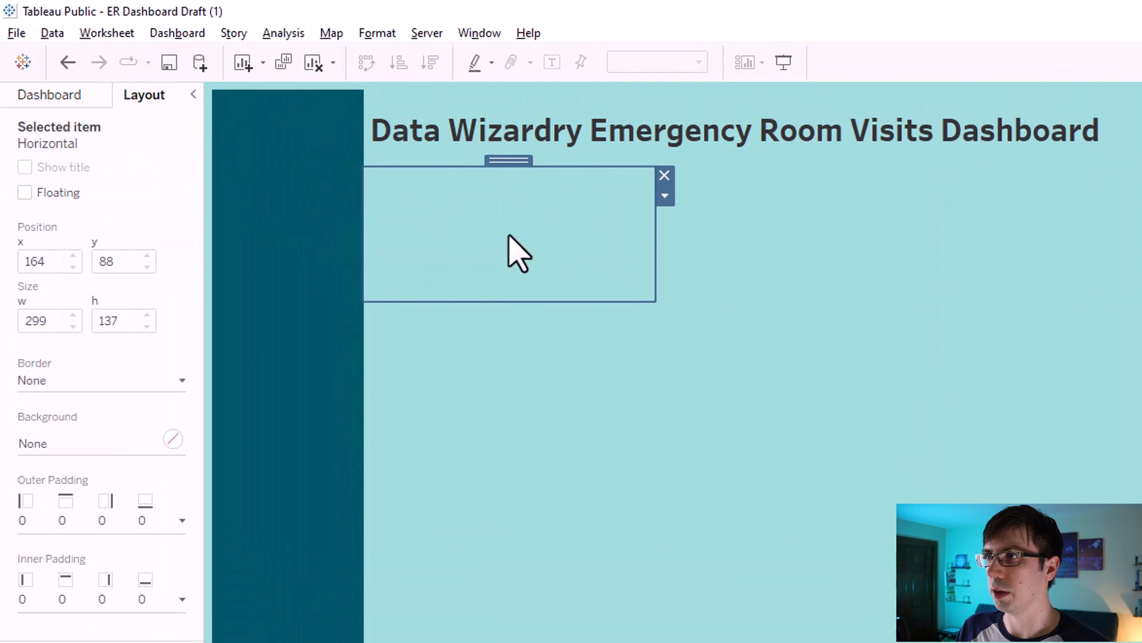
pyautogui.click(173, 439)
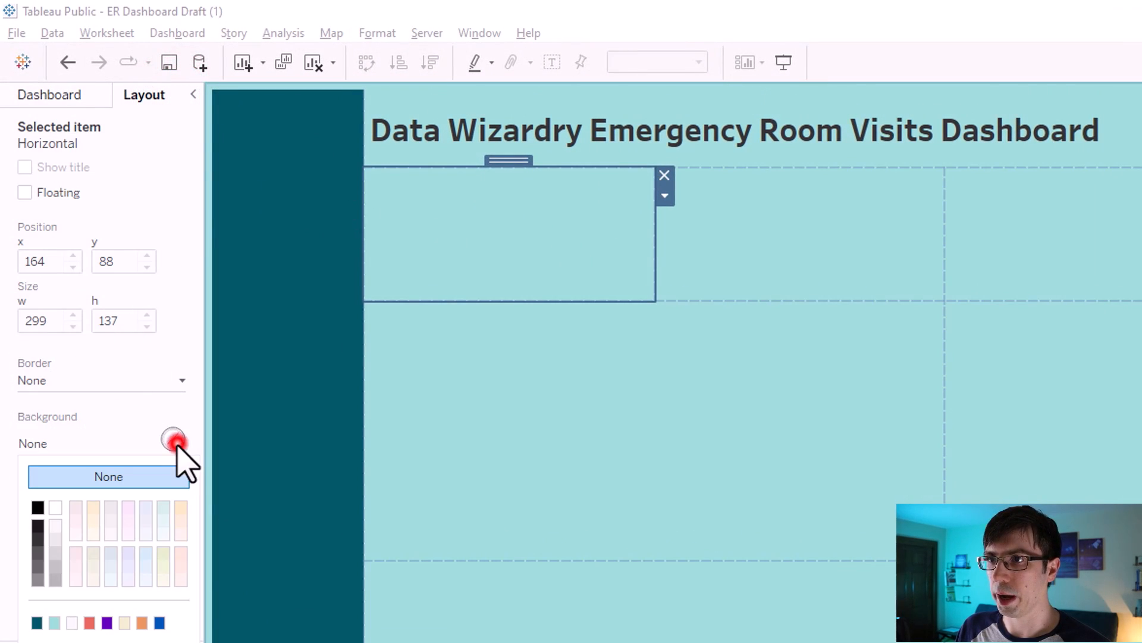
pyautogui.click(37, 507)
pyautogui.press('Escape')
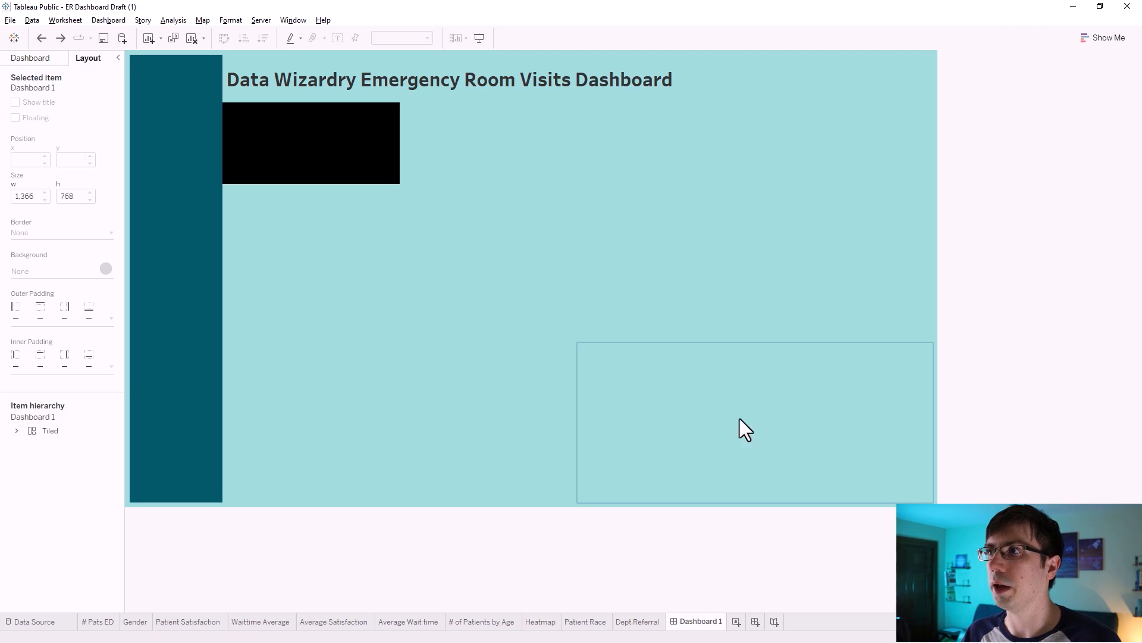
# - Set the second quarter-width container in the row below the title to the custom background color #dfedeb
pyautogui.click(540, 146)
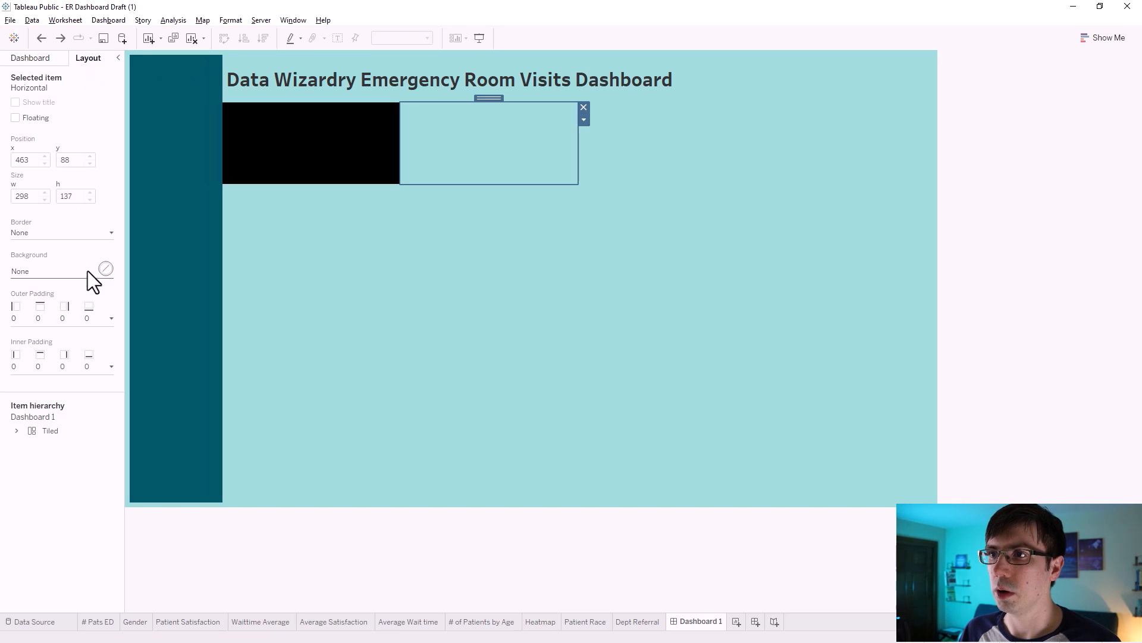
pyautogui.click(104, 269)
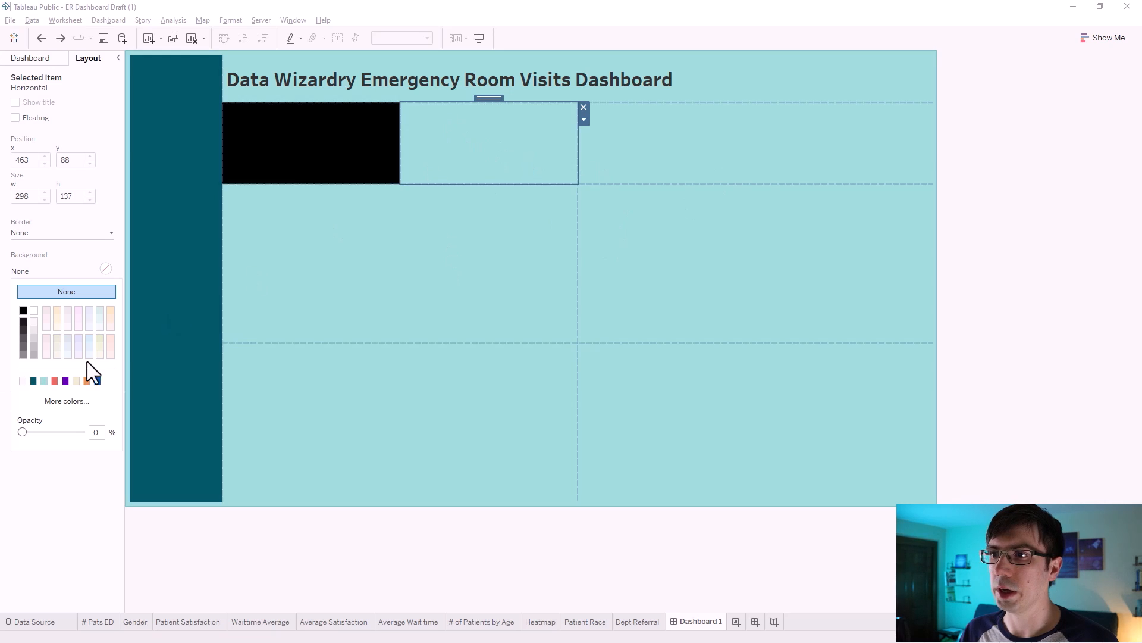
pyautogui.click(59, 403)
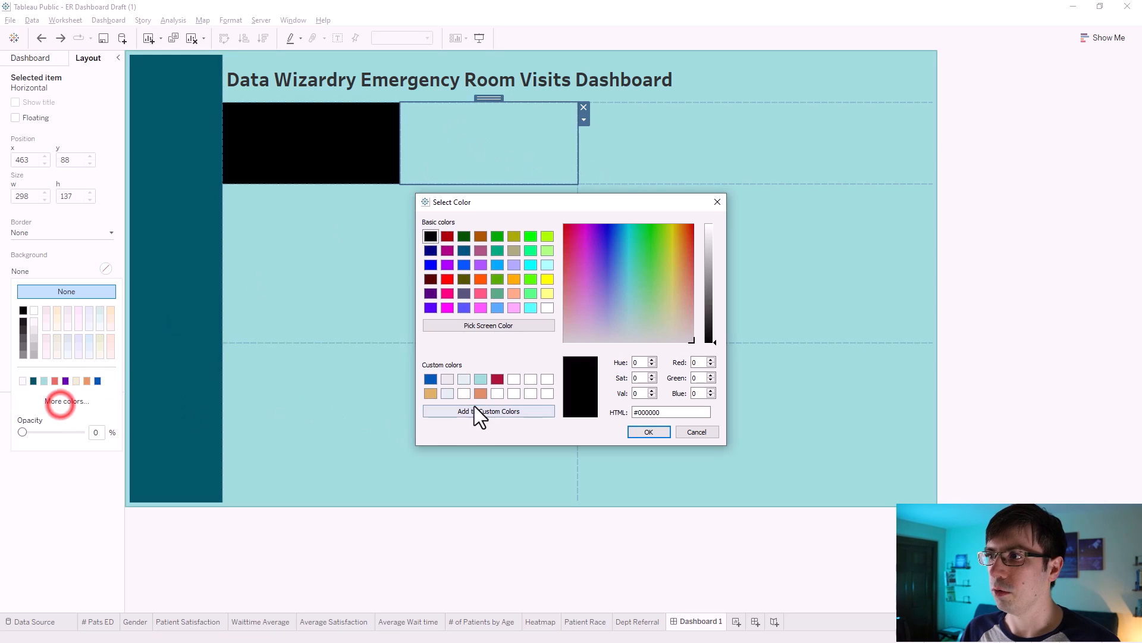
pyautogui.click(447, 393)
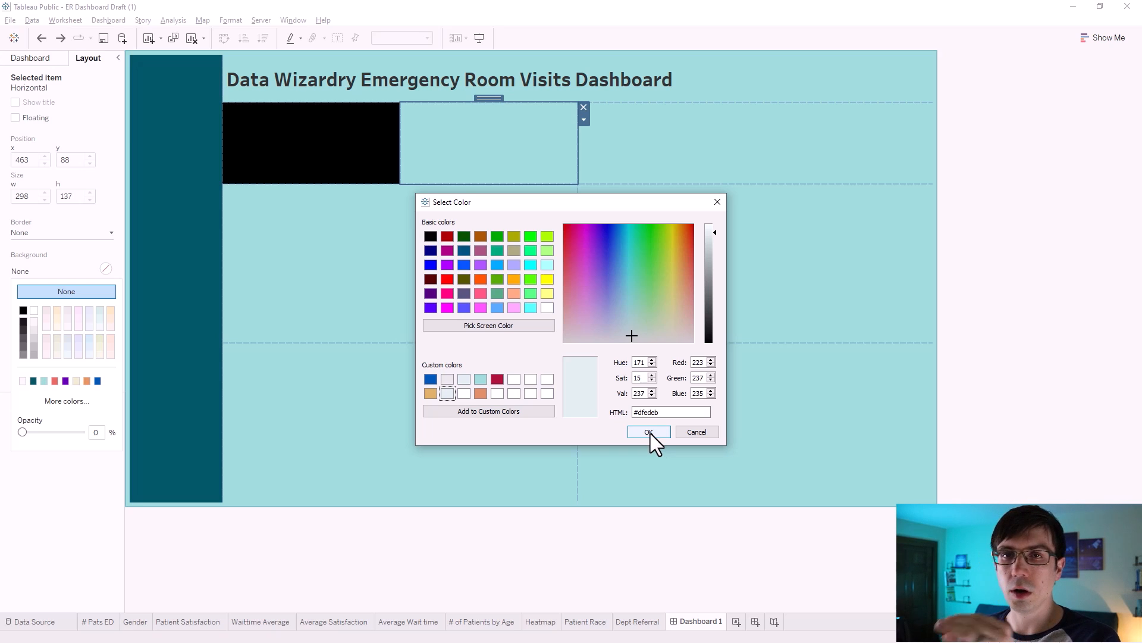
pyautogui.doubleClick(654, 412)
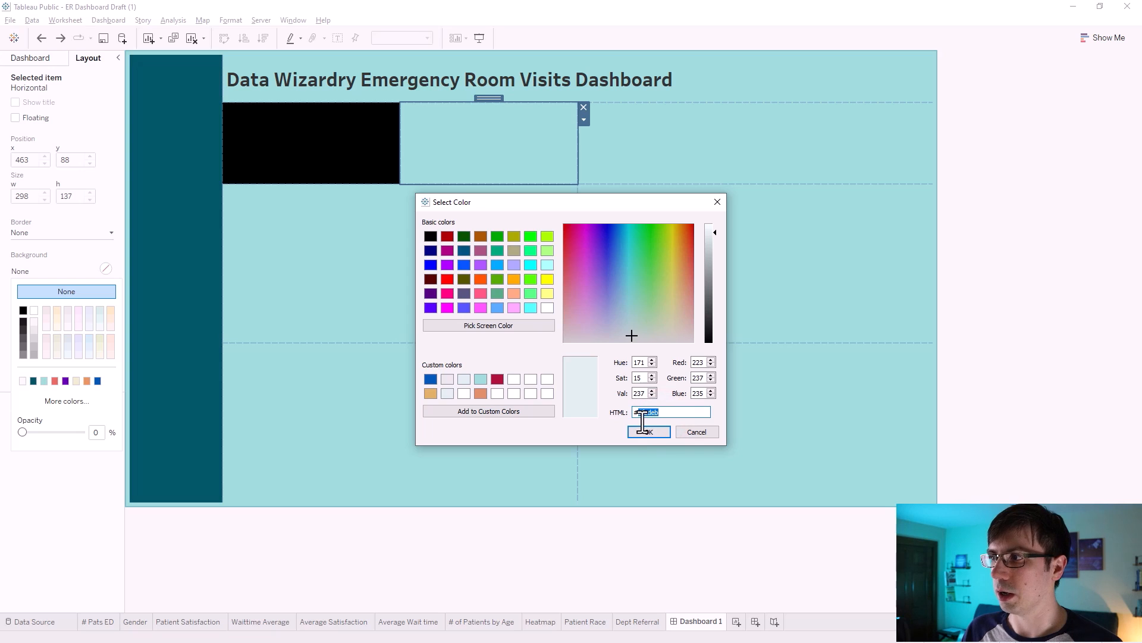
pyautogui.click(640, 430)
# - Apply the custom background color #dfedeb to the half-width container in the row below the title
pyautogui.click(706, 128)
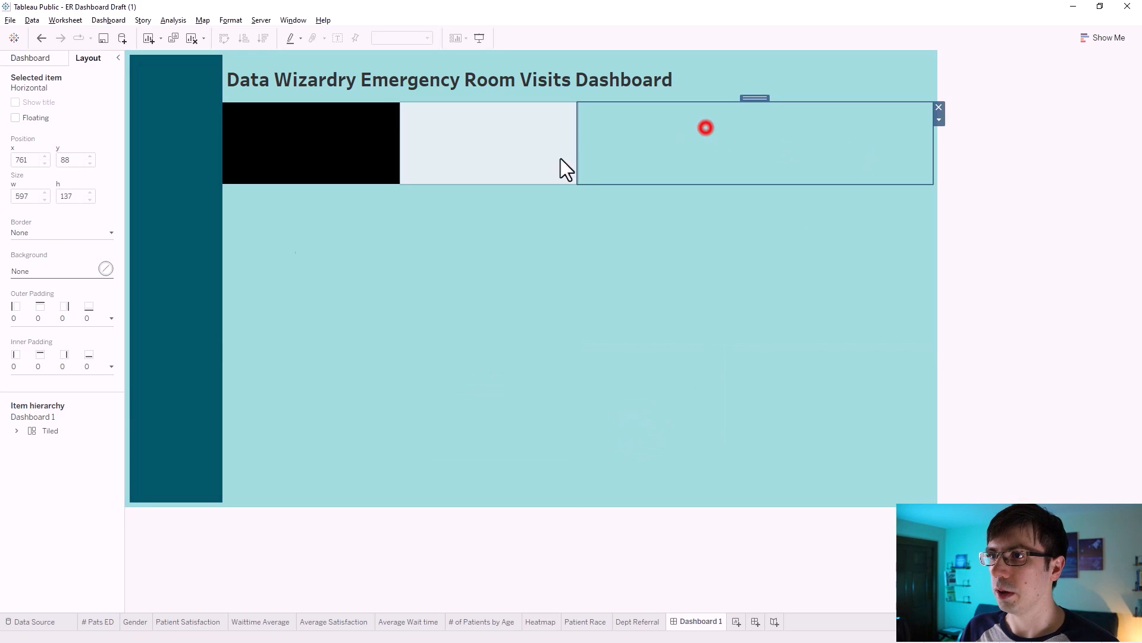
pyautogui.click(104, 272)
pyautogui.click(54, 402)
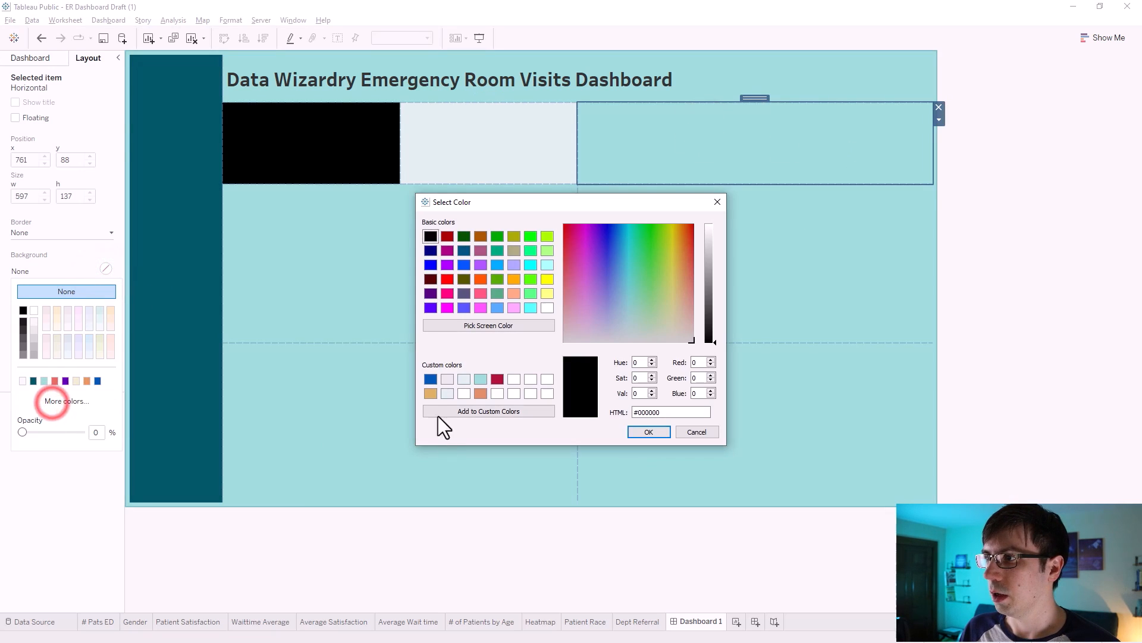
pyautogui.click(456, 393)
pyautogui.click(448, 393)
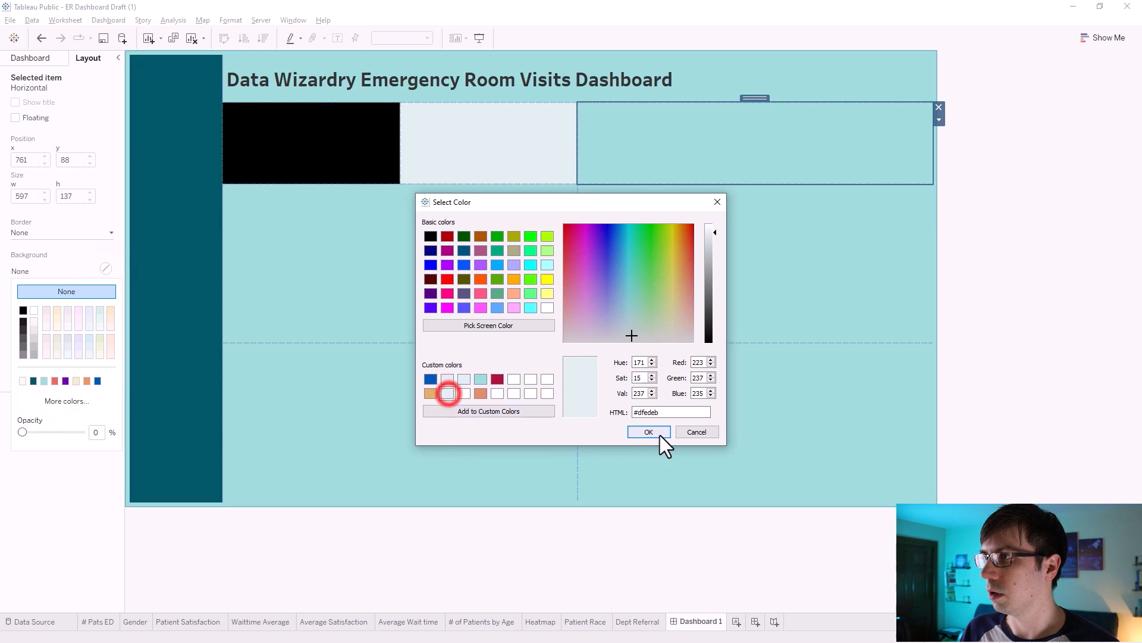
pyautogui.click(658, 434)
# - Apply the same pale custom background color to the left container of the middle row
pyautogui.click(463, 293)
pyautogui.click(105, 270)
pyautogui.click(75, 398)
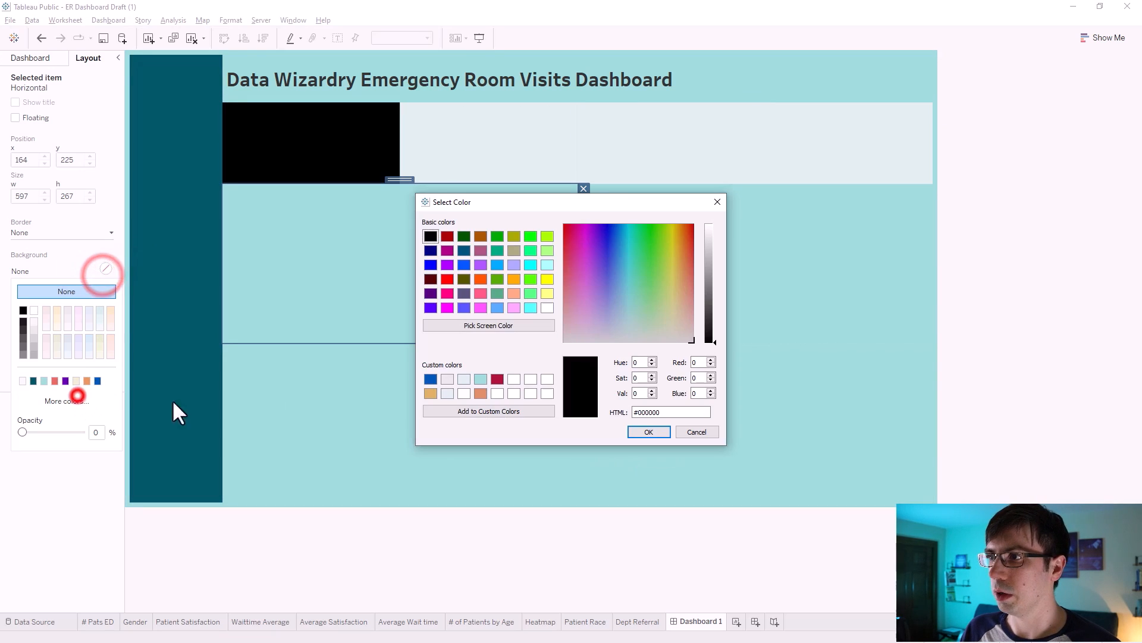
pyautogui.click(448, 394)
pyautogui.click(634, 431)
# - Fill the right container of the middle row with the same pale custom background color
pyautogui.click(670, 261)
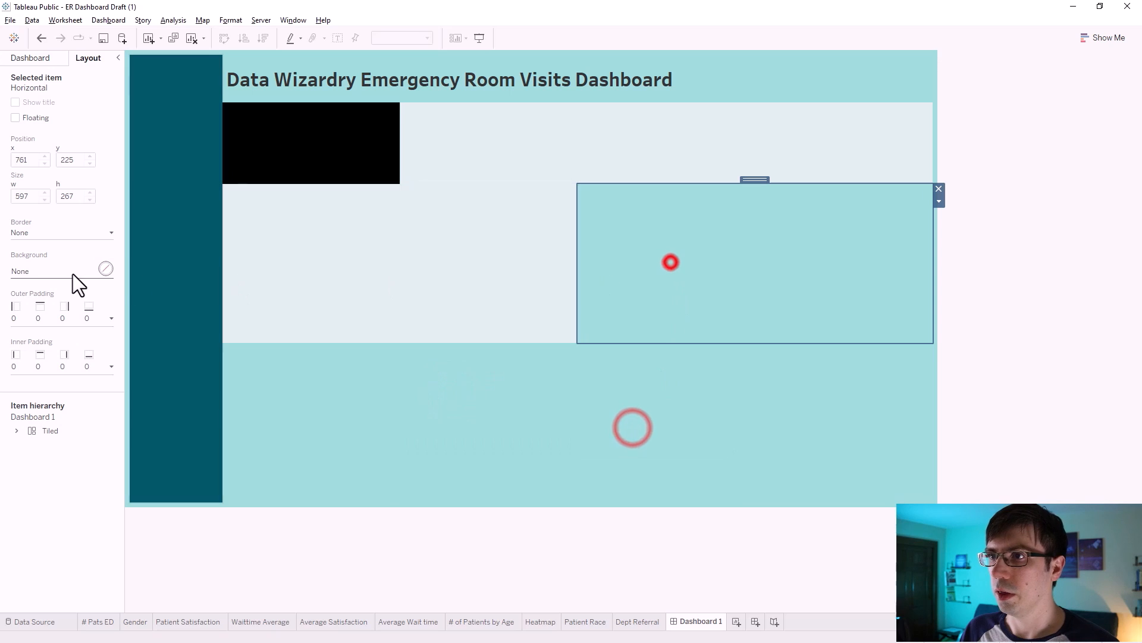
pyautogui.click(105, 269)
pyautogui.click(47, 400)
pyautogui.click(445, 394)
pyautogui.click(649, 430)
# - Apply the same pale custom background color to the left container of the bottom row
pyautogui.click(434, 405)
pyautogui.click(110, 272)
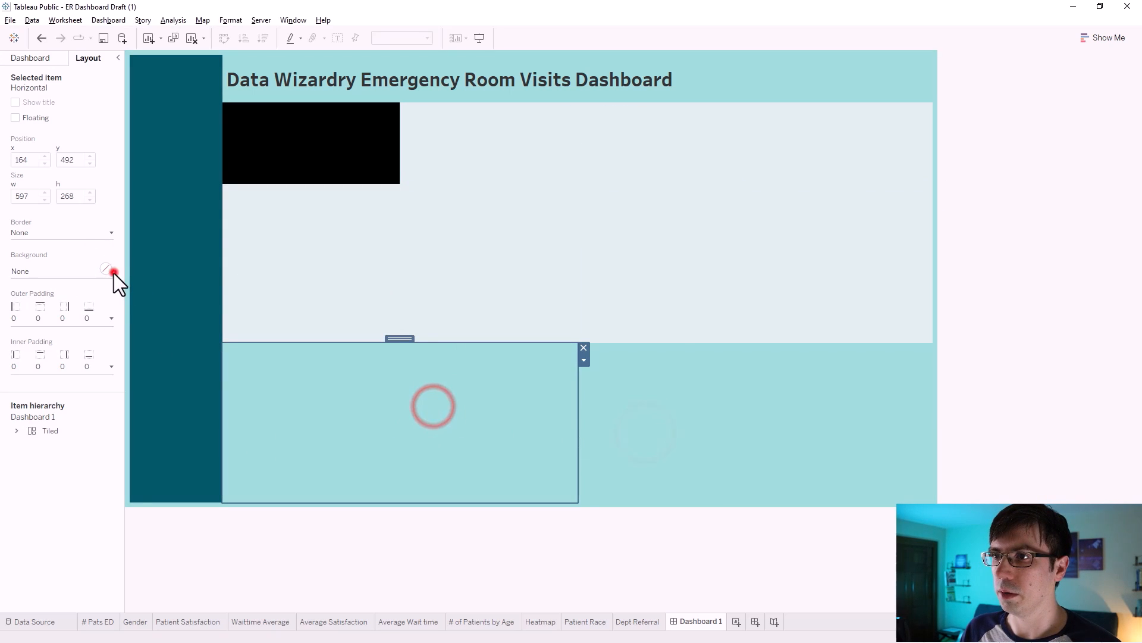
pyautogui.click(35, 404)
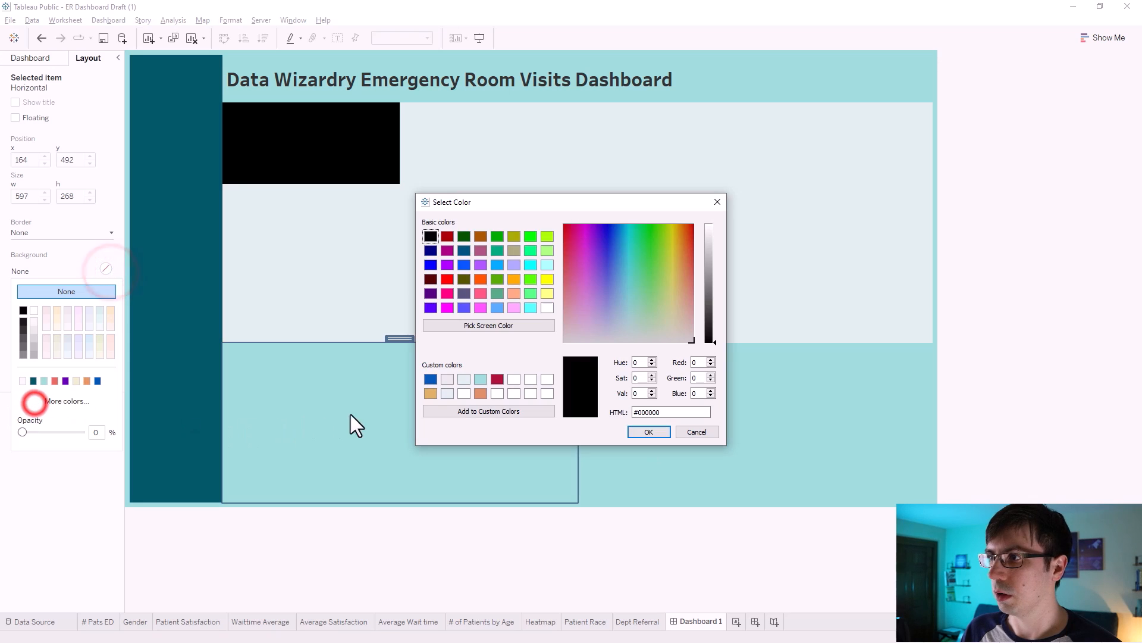
pyautogui.click(446, 394)
pyautogui.click(648, 431)
# - Fill the right container of the bottom row with the pale custom background color used for the other containers
pyautogui.click(645, 423)
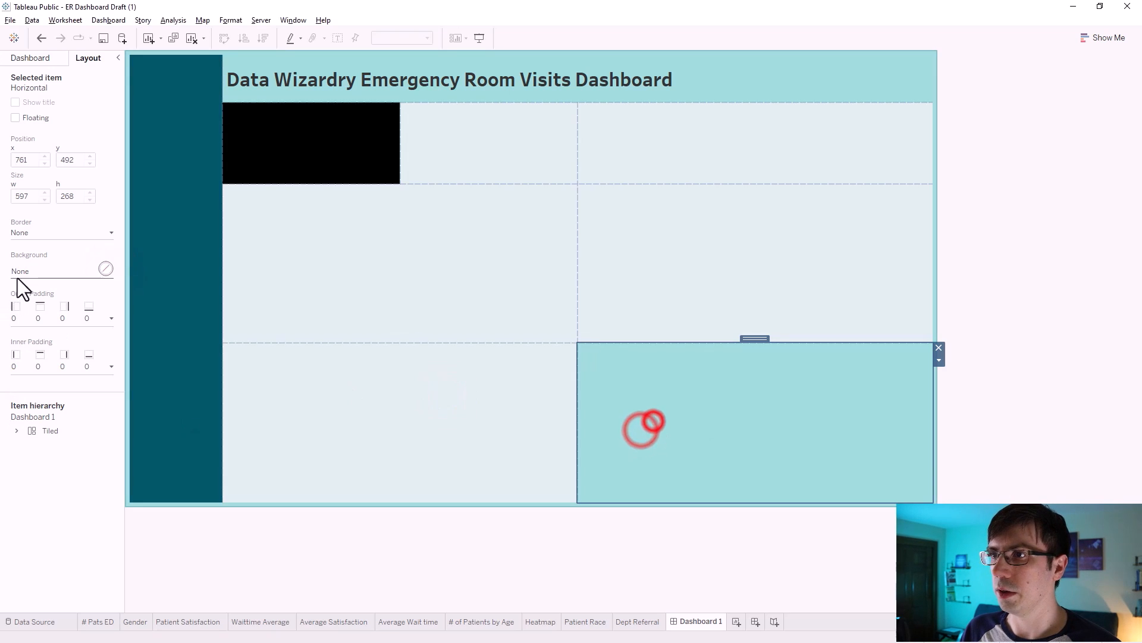
pyautogui.click(109, 268)
pyautogui.click(70, 402)
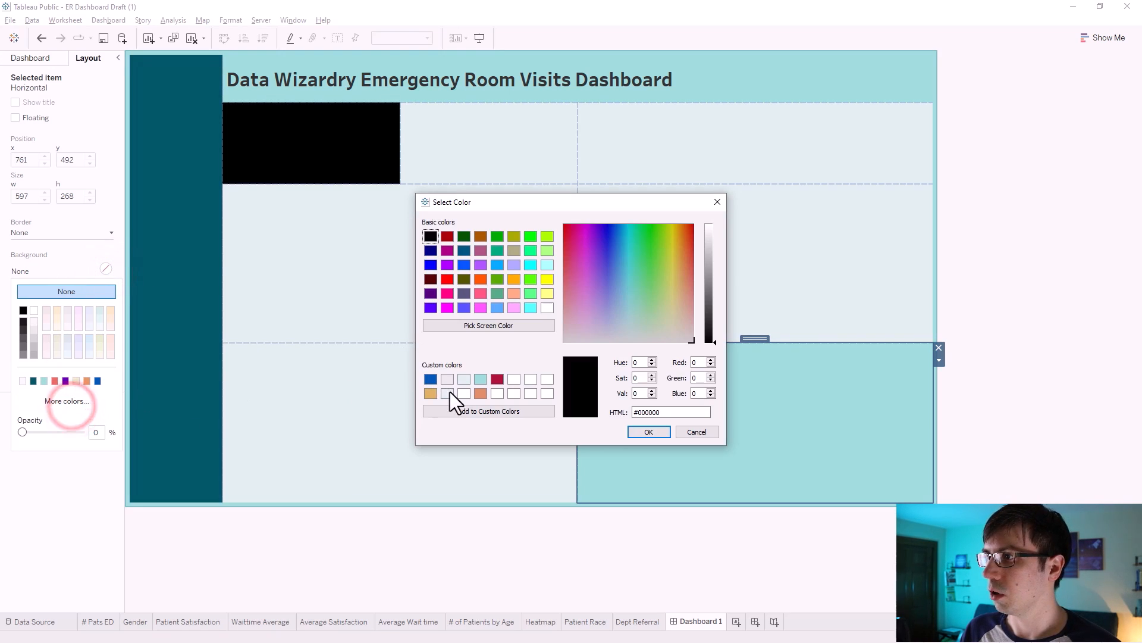
pyautogui.click(446, 393)
pyautogui.click(650, 432)
pyautogui.click(1045, 296)
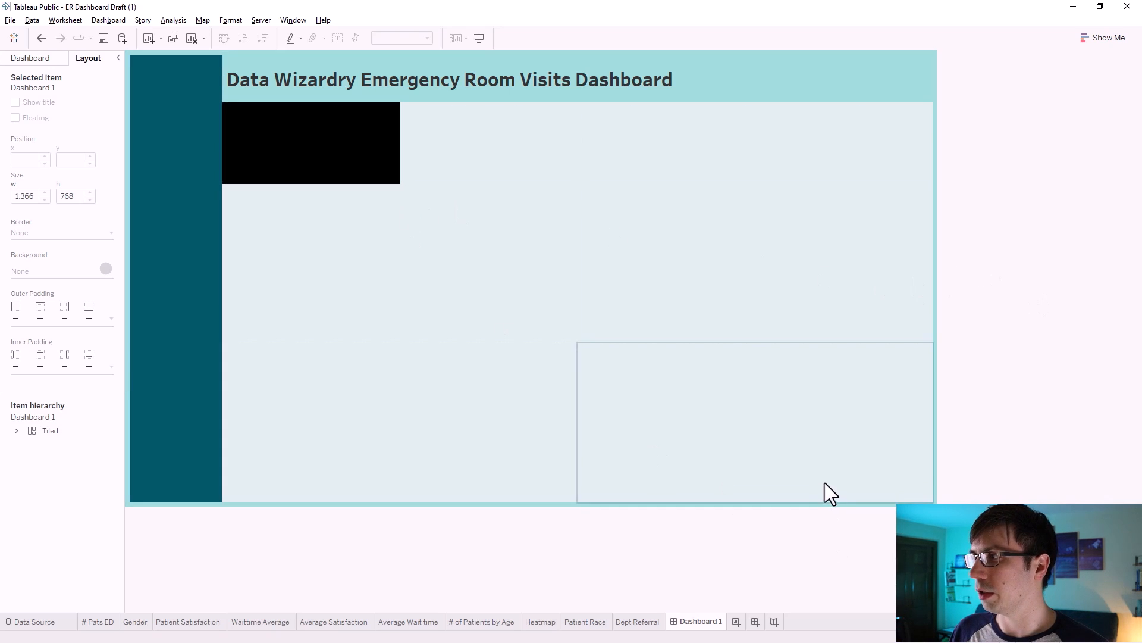
# - Set the outer padding of the bottom row's right container to 10 on all sides
pyautogui.click(726, 425)
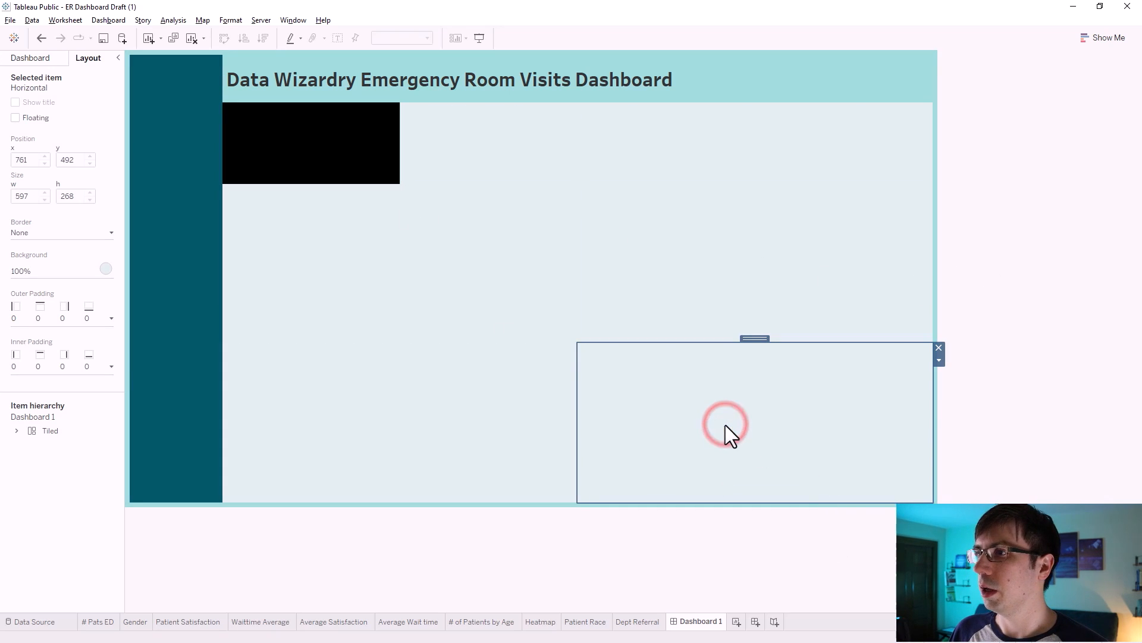
pyautogui.click(13, 316)
pyautogui.click(26, 388)
pyautogui.write('10')
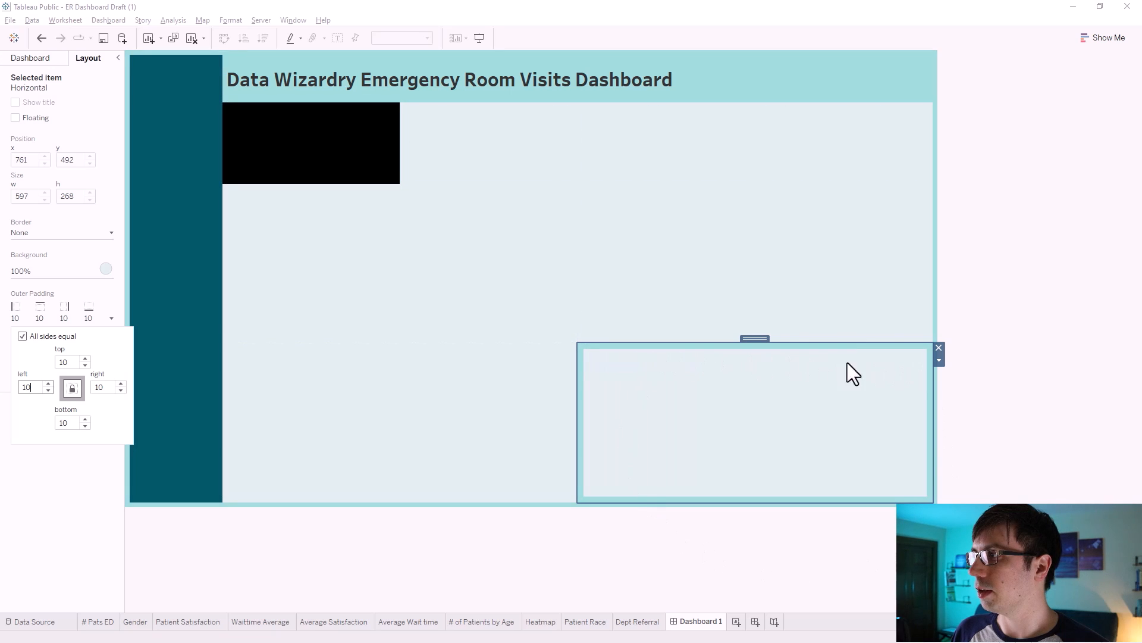
# - Set the outer padding of the bottom row's left container to 10 on all sides
pyautogui.click(400, 401)
pyautogui.click(13, 315)
pyautogui.click(29, 387)
pyautogui.write('10')
pyautogui.press('Return')
# - Give the left container of the middle row an outer padding of 10 on all sides
pyautogui.click(344, 274)
pyautogui.click(12, 313)
pyautogui.click(33, 387)
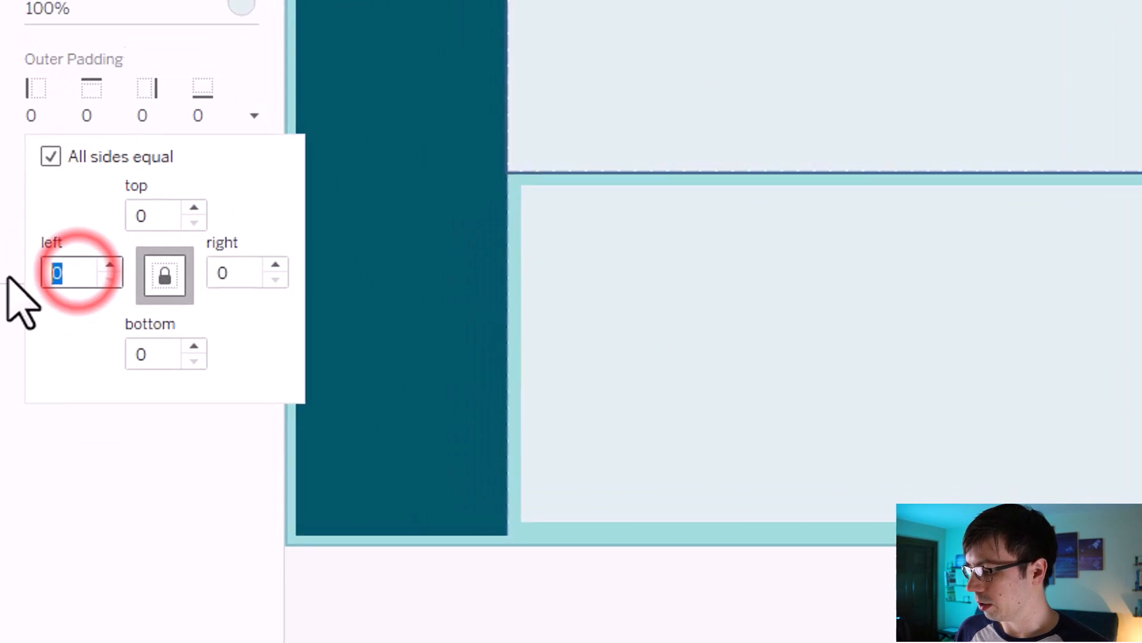
pyautogui.write('10')
pyautogui.press('Return')
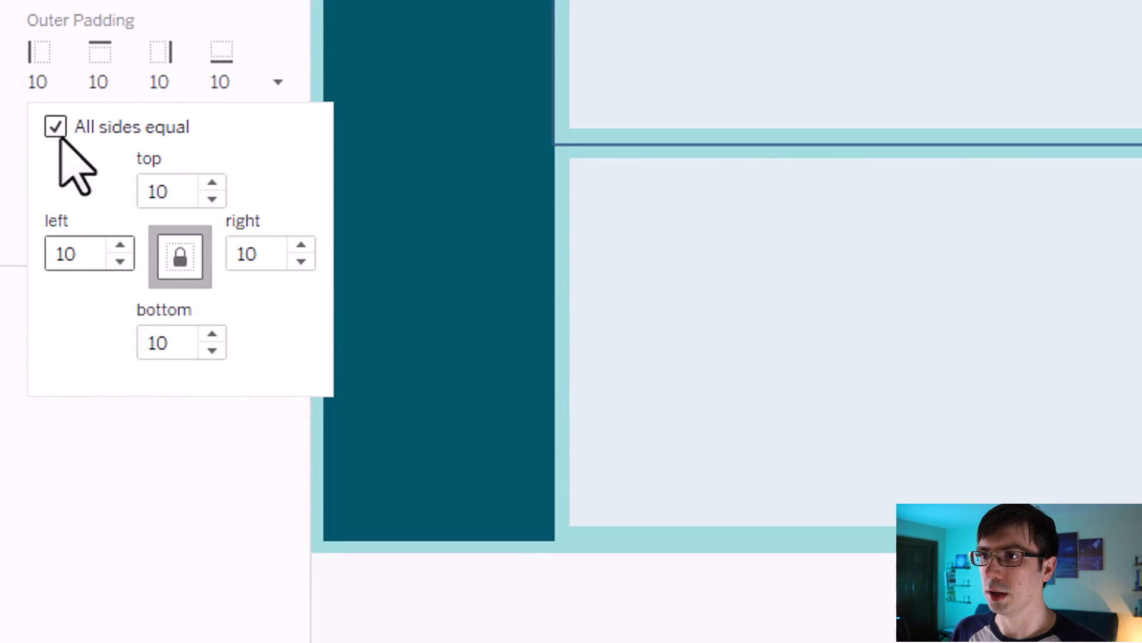
# - Set an outer padding of 10 on all sides for the middle row's right container and for the black container
pyautogui.click(719, 275)
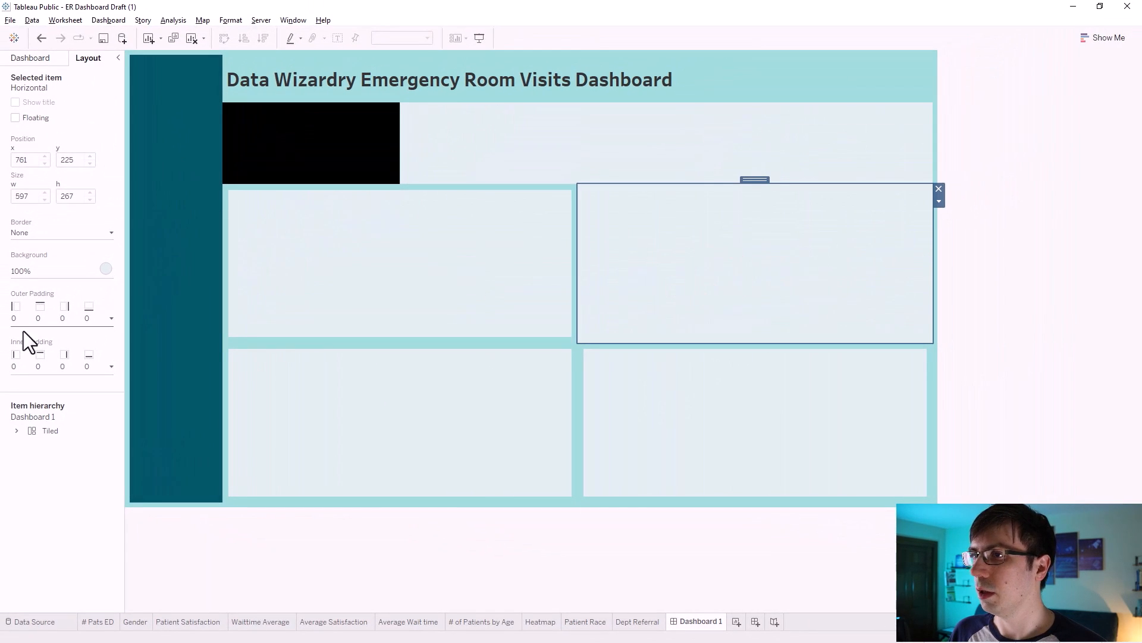
pyautogui.click(12, 308)
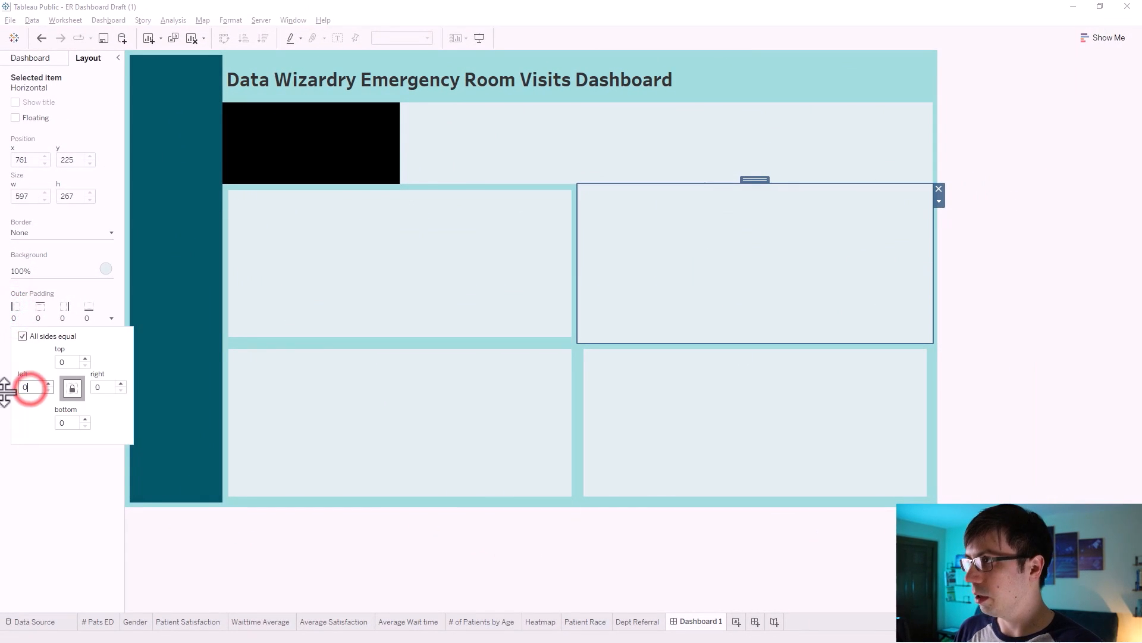
pyautogui.click(328, 142)
pyautogui.click(15, 307)
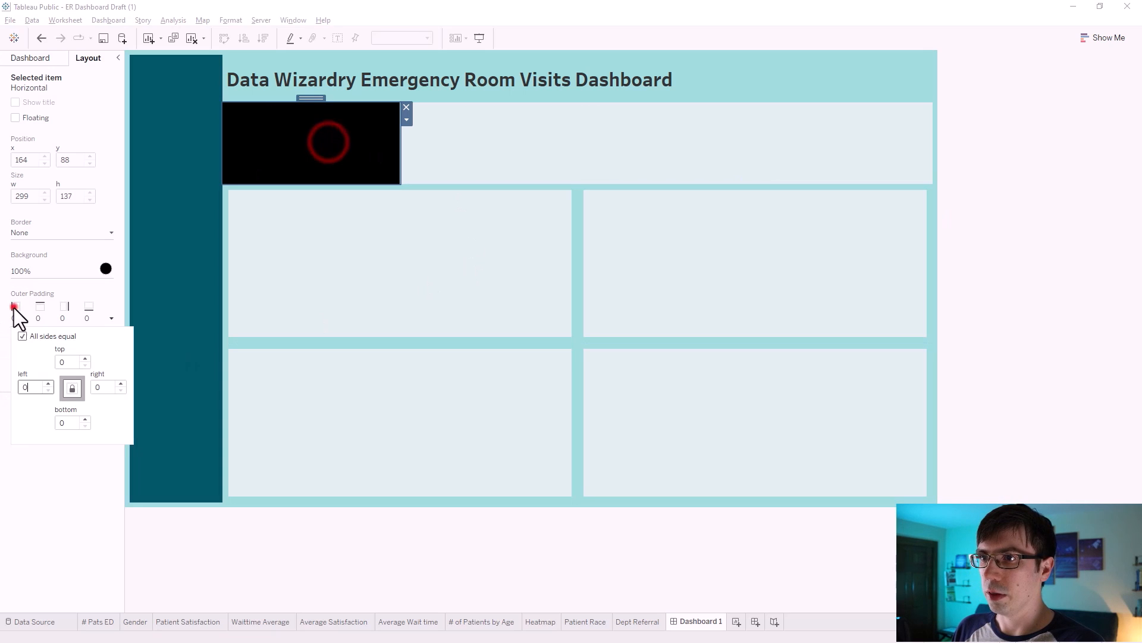
pyautogui.click(30, 386)
pyautogui.write('10')
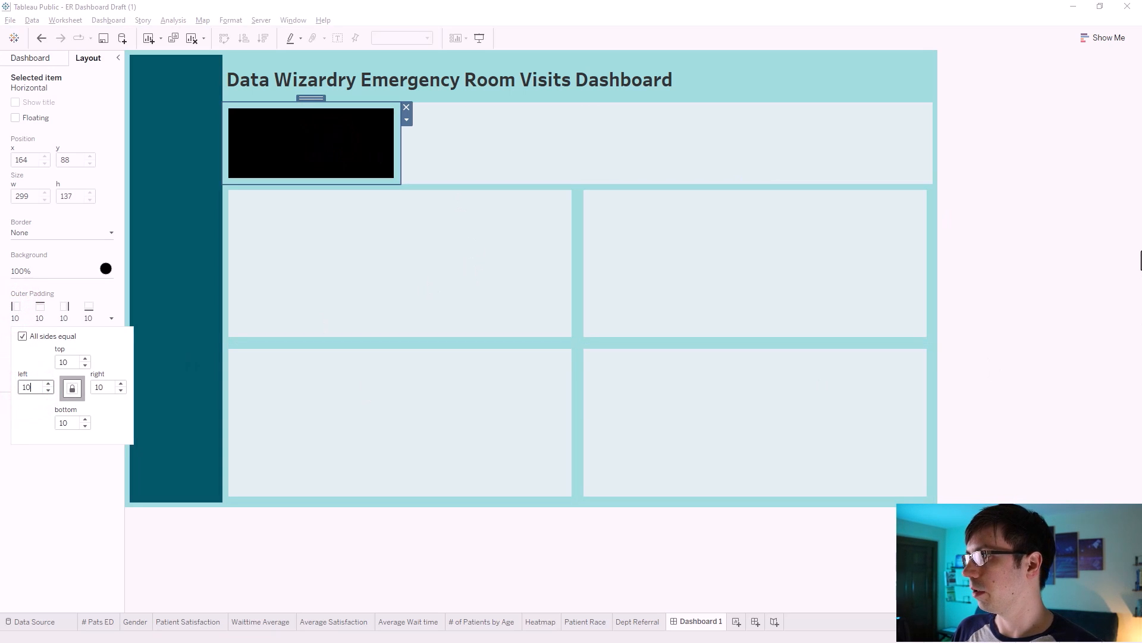
pyautogui.click(1042, 238)
# - Add a horizontal container across the upper half of the pale container directly beside the black one
pyautogui.click(659, 170)
pyautogui.click(480, 153)
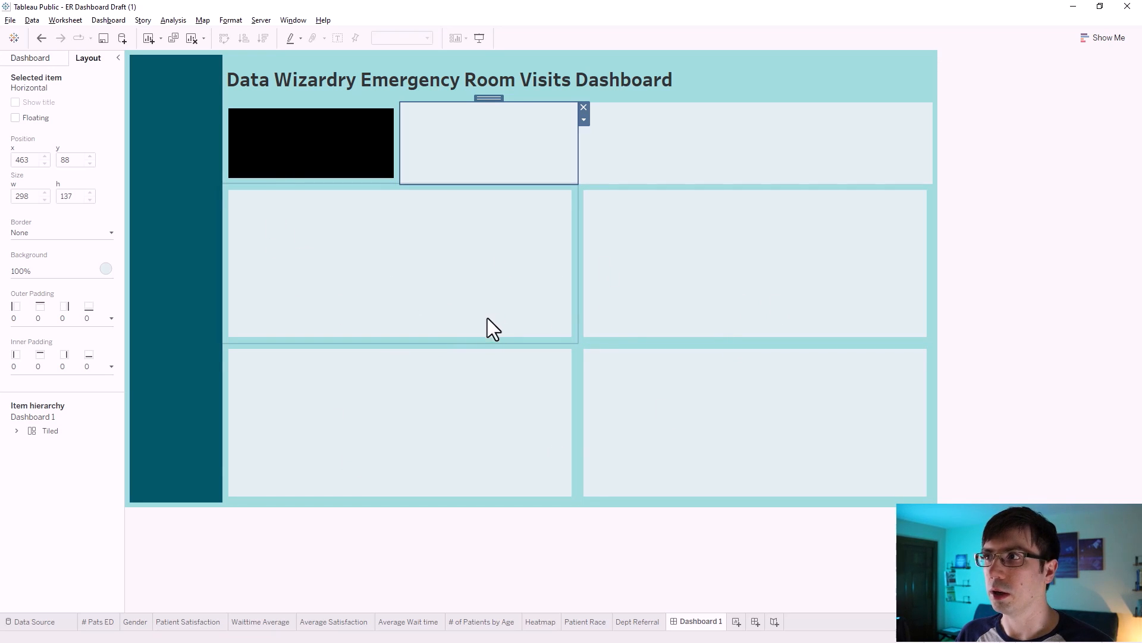
pyautogui.click(21, 59)
pyautogui.moveTo(27, 477); pyautogui.dragTo(480, 144)
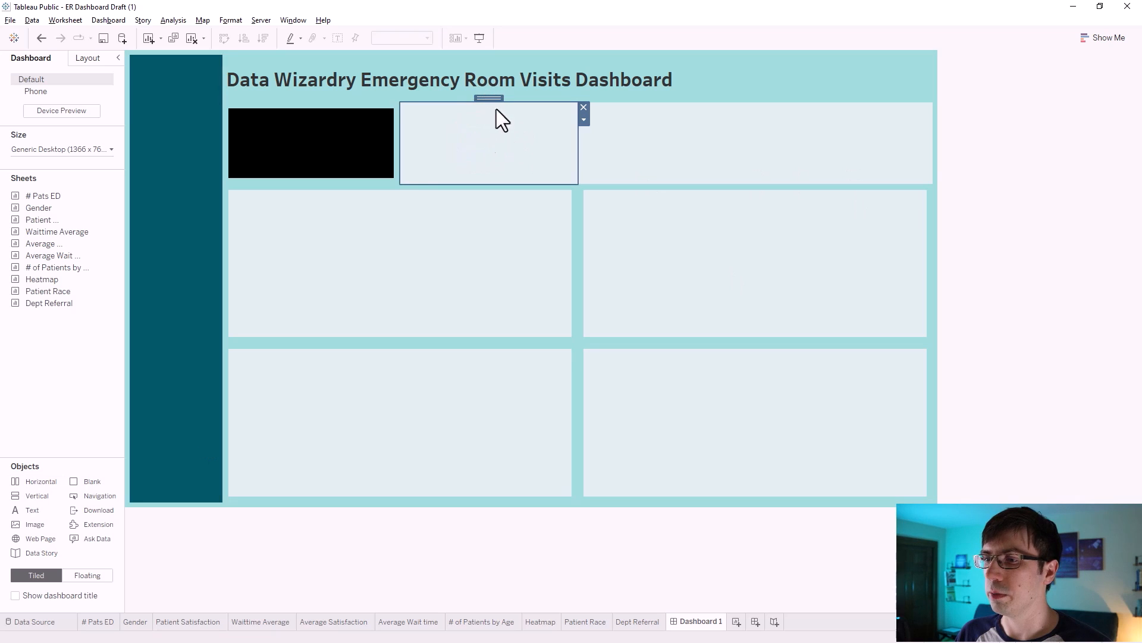
pyautogui.moveTo(31, 484); pyautogui.dragTo(502, 119)
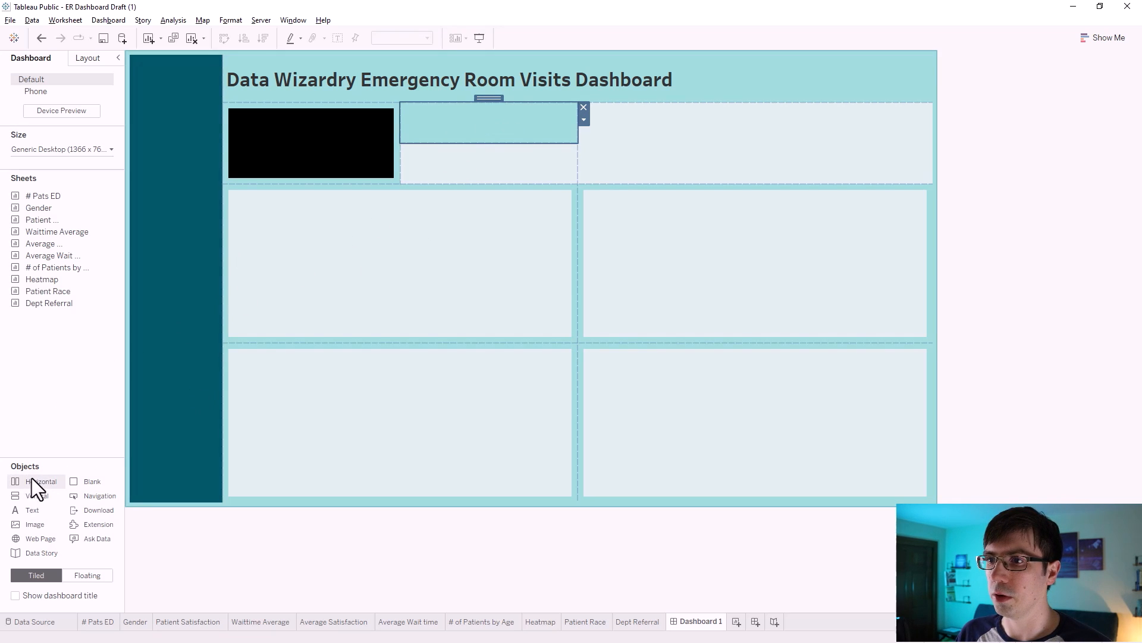
# - Split the new teal strip beside the black container by adding a horizontal container in its left half
pyautogui.moveTo(30, 481); pyautogui.dragTo(463, 115)
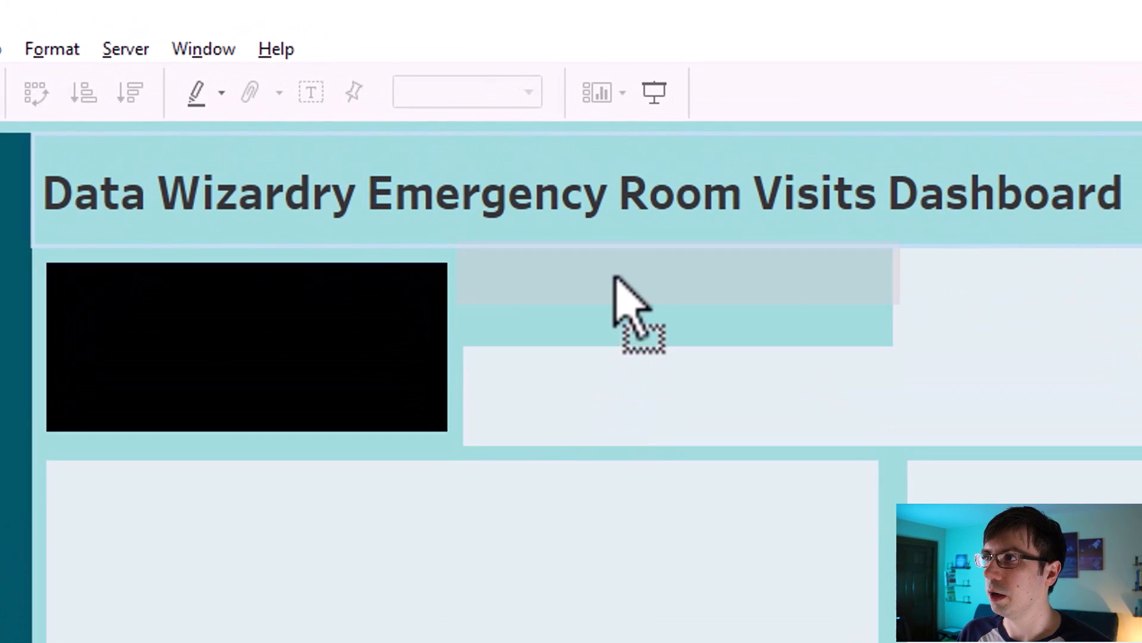
pyautogui.moveTo(615, 277); pyautogui.dragTo(592, 286)
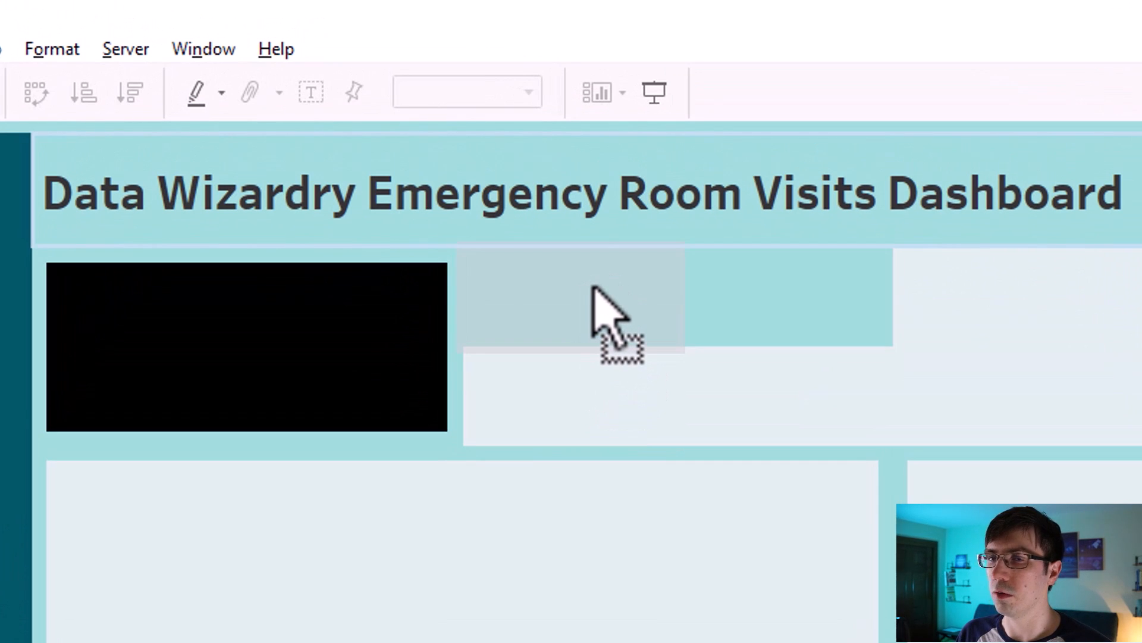
pyautogui.moveTo(593, 288); pyautogui.dragTo(594, 298)
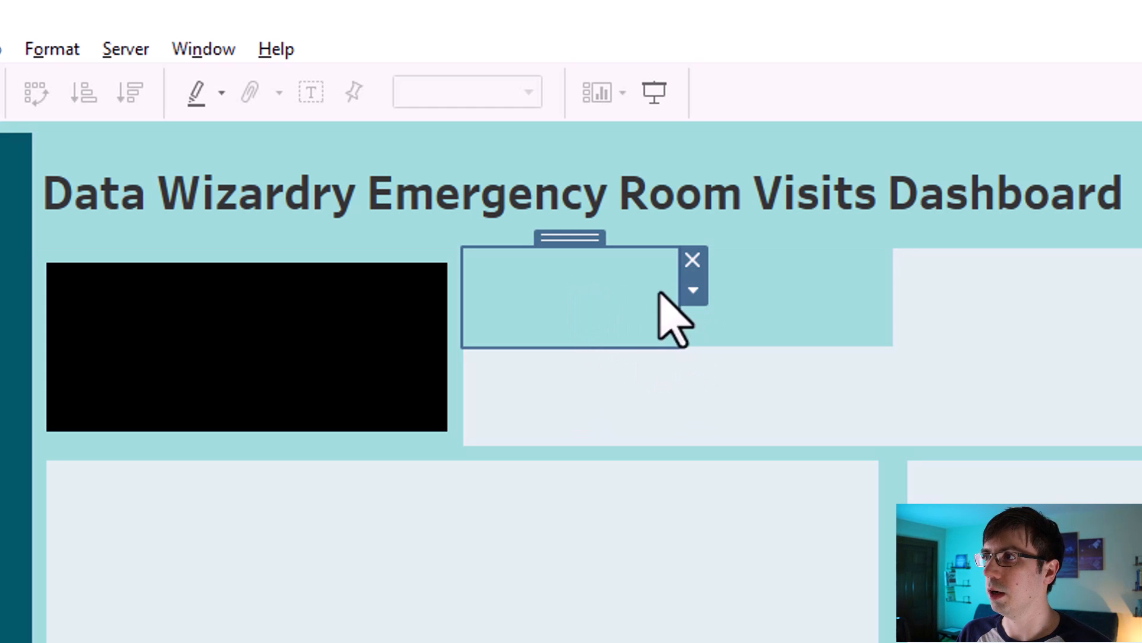
pyautogui.click(743, 288)
pyautogui.click(655, 419)
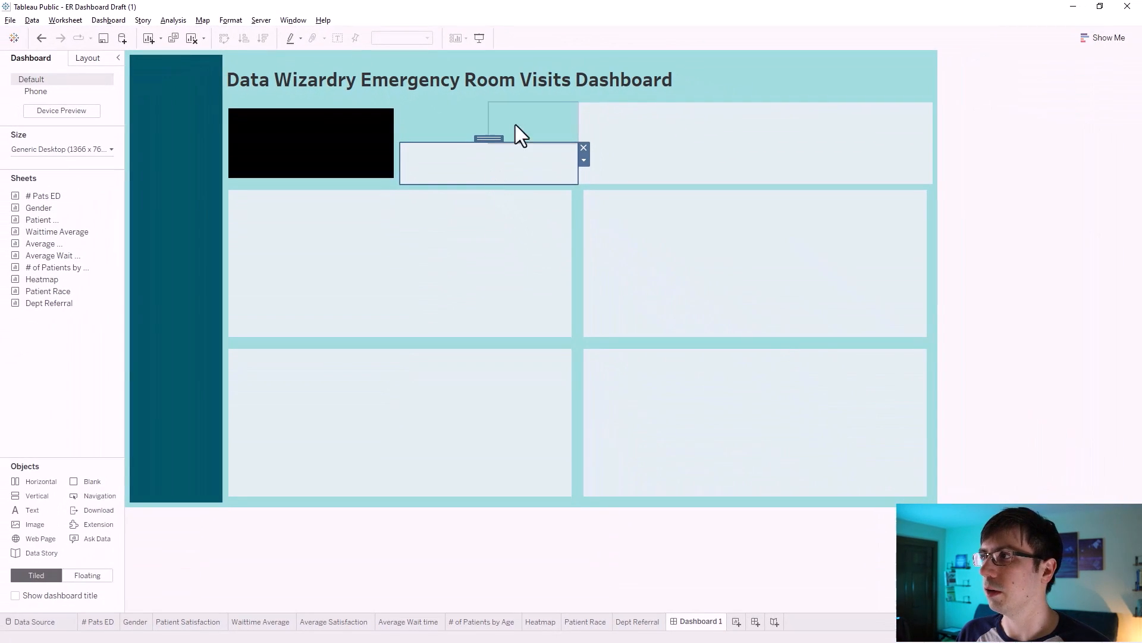
# - Add a horizontal container across the upper half of the wide pale container at the right end of the top row
pyautogui.moveTo(26, 498); pyautogui.dragTo(25, 501)
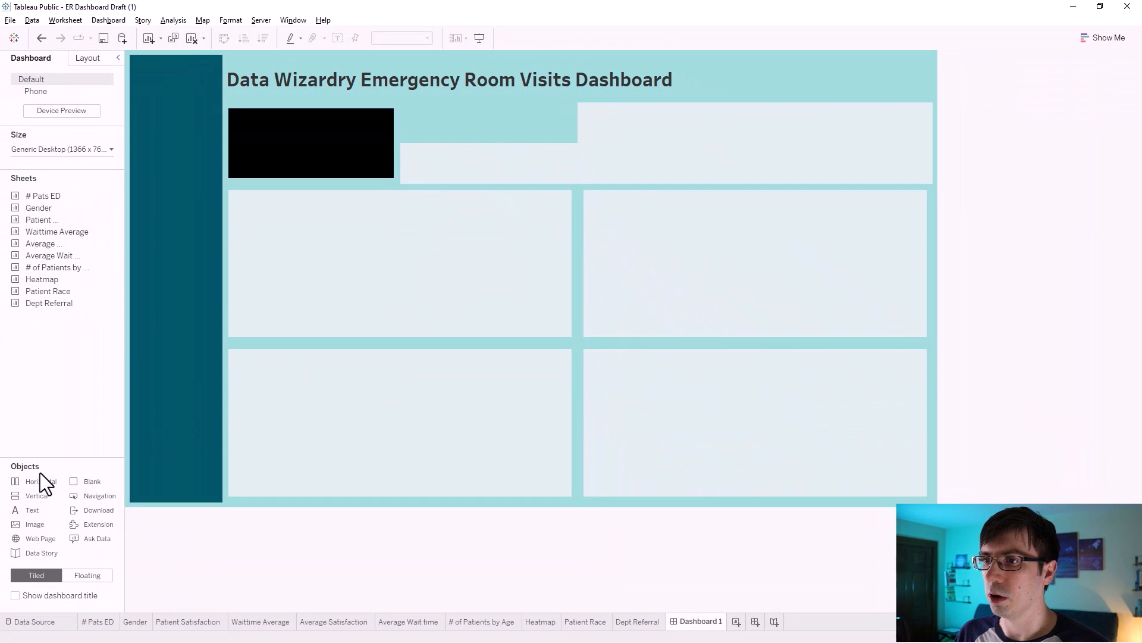
pyautogui.moveTo(38, 481); pyautogui.dragTo(695, 120)
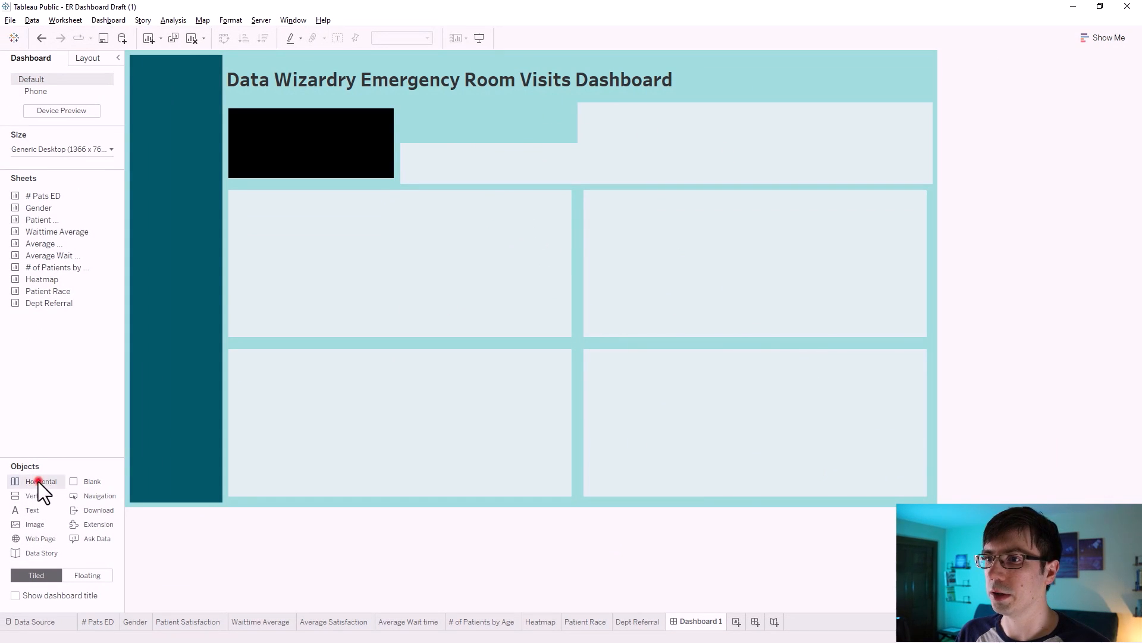
pyautogui.moveTo(575, 193); pyautogui.dragTo(576, 209)
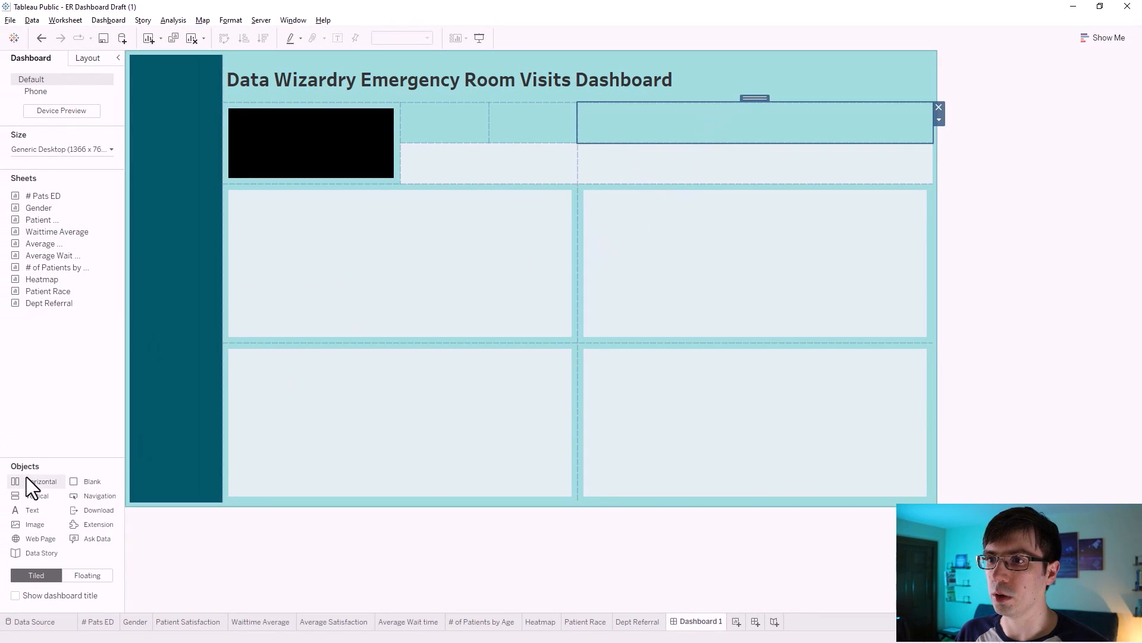
# - Add another horizontal container in the right half of that wide teal strip and check the resulting containers
pyautogui.moveTo(27, 481); pyautogui.dragTo(693, 133)
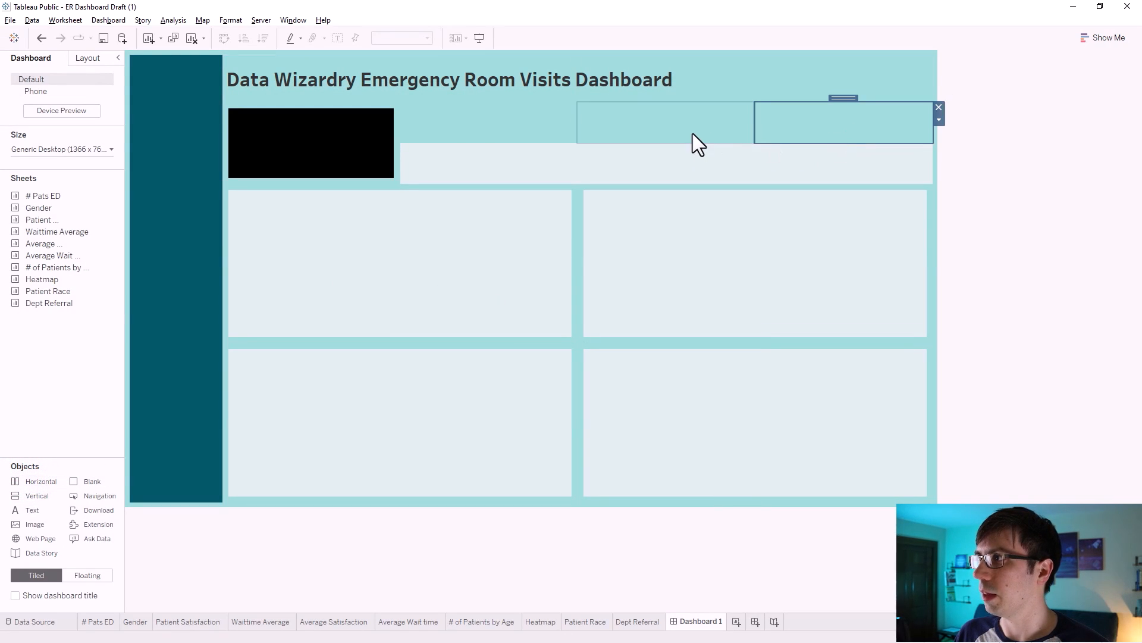
pyautogui.click(766, 130)
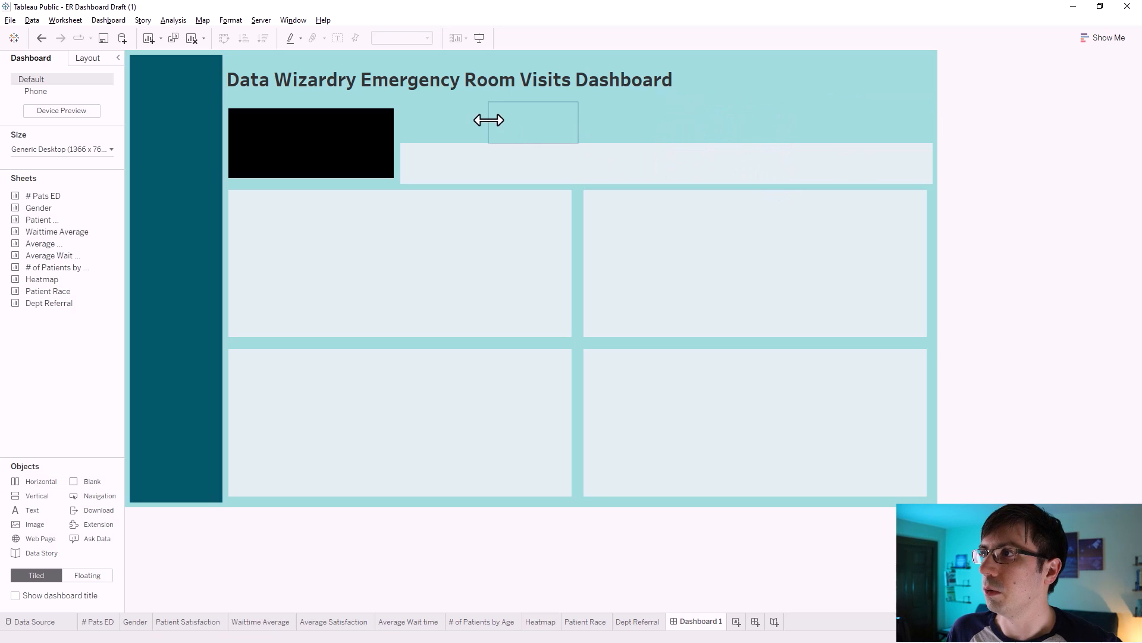
pyautogui.click(455, 120)
pyautogui.click(526, 121)
pyautogui.click(648, 123)
pyautogui.click(836, 108)
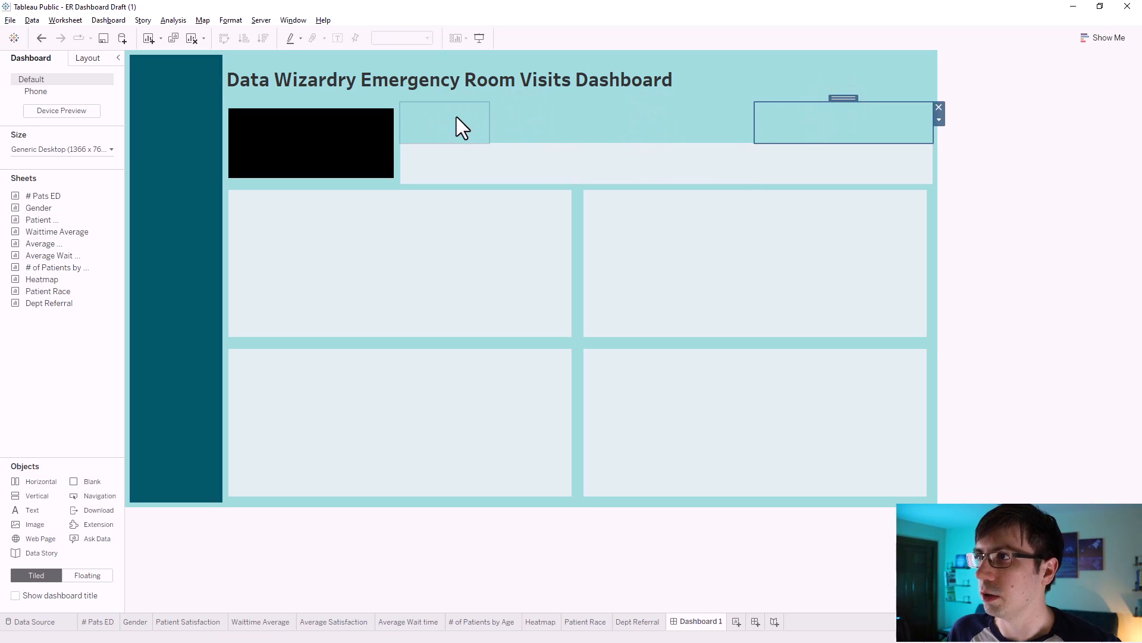
# - Fill the first small container beside the black one with the custom background color #dfedeb
pyautogui.click(456, 117)
pyautogui.click(94, 61)
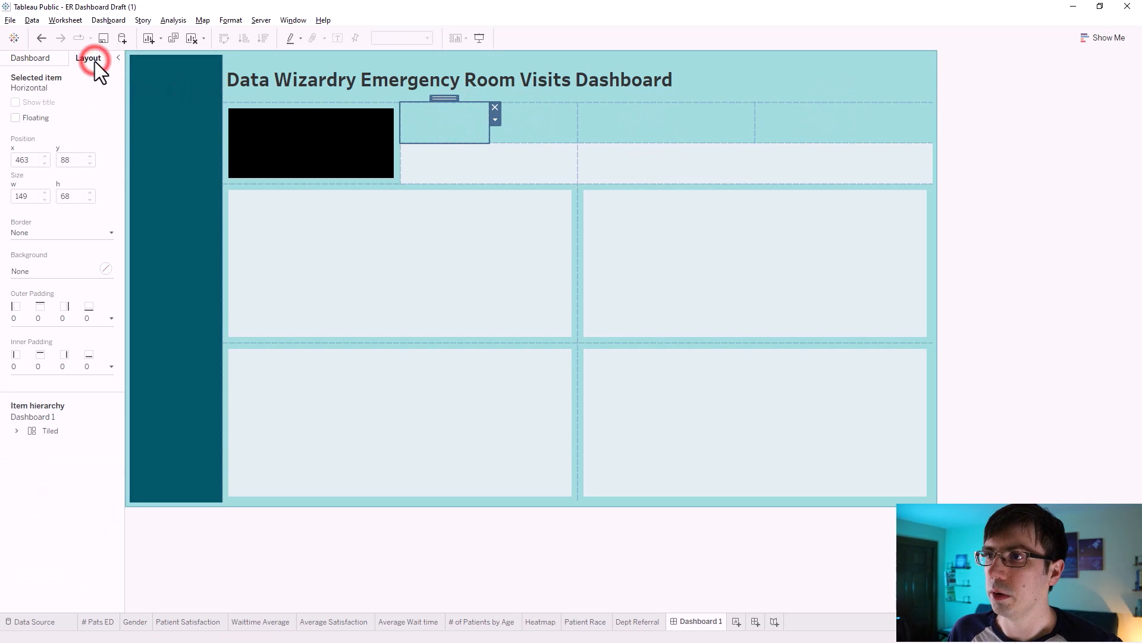
pyautogui.click(103, 267)
pyautogui.click(60, 401)
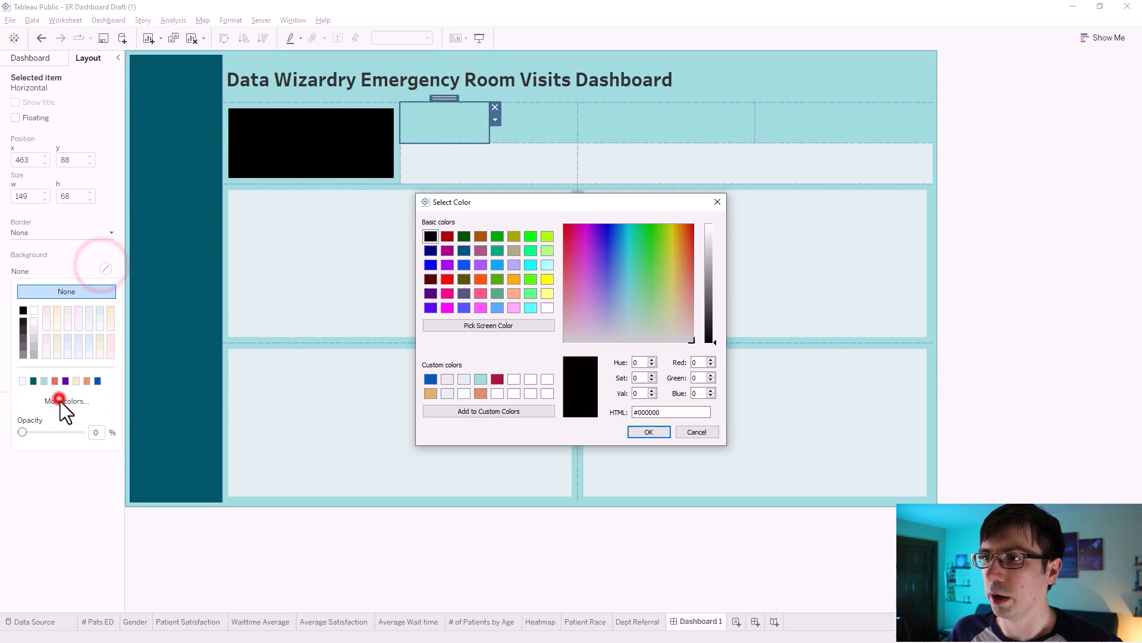
pyautogui.click(448, 393)
pyautogui.click(648, 432)
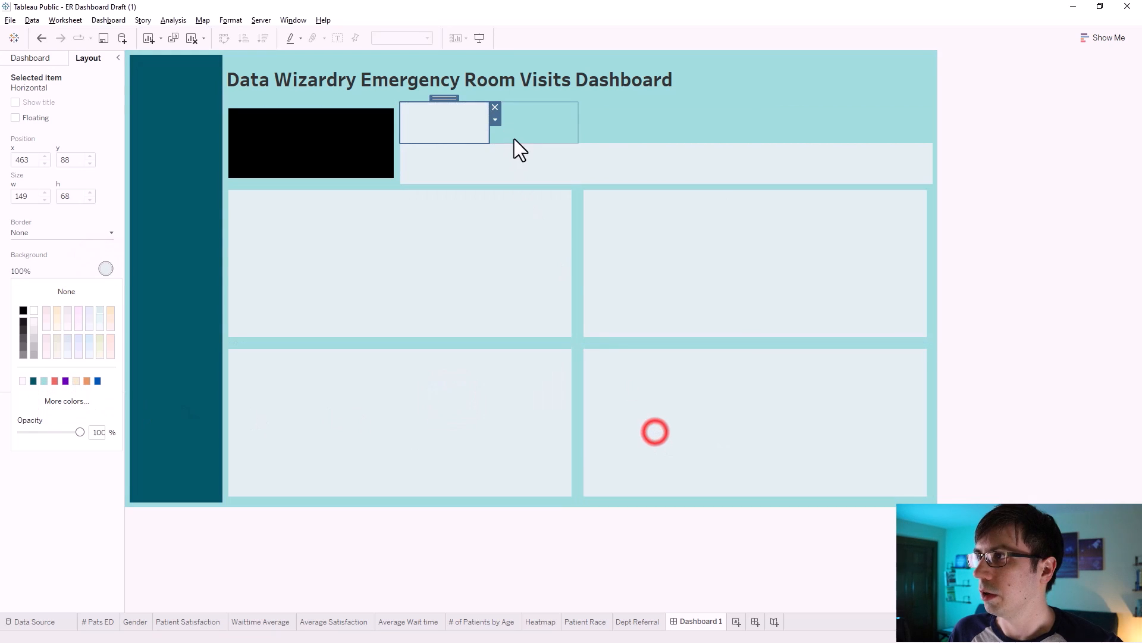
# - Apply the custom background color #dfedeb to the second small container in the strip below the title
pyautogui.click(514, 138)
pyautogui.click(105, 269)
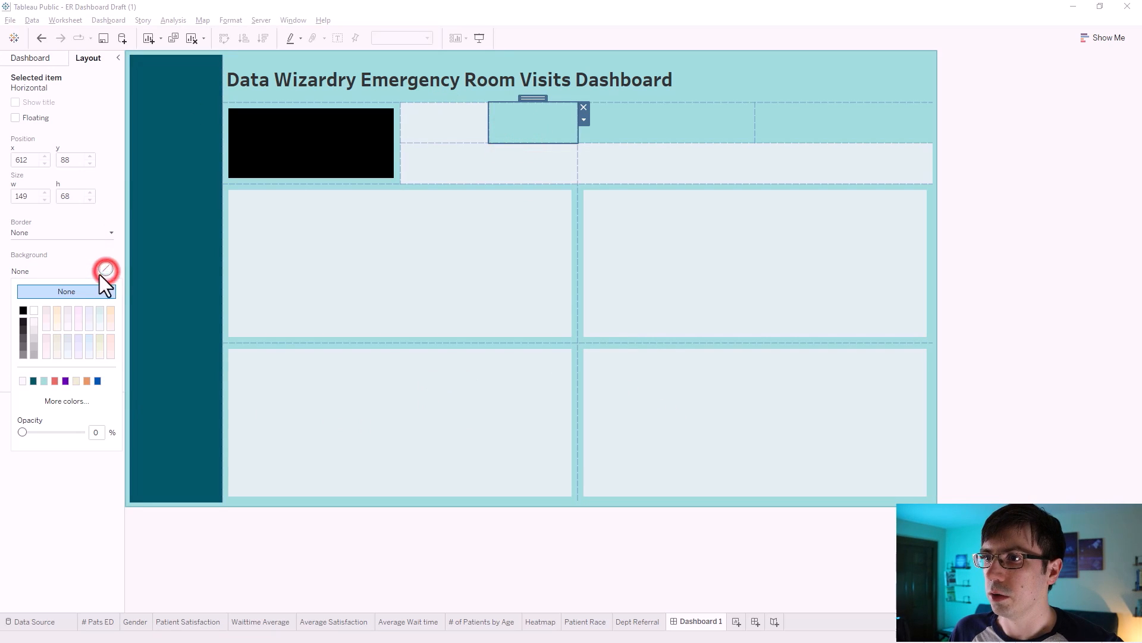
pyautogui.click(59, 400)
pyautogui.click(448, 393)
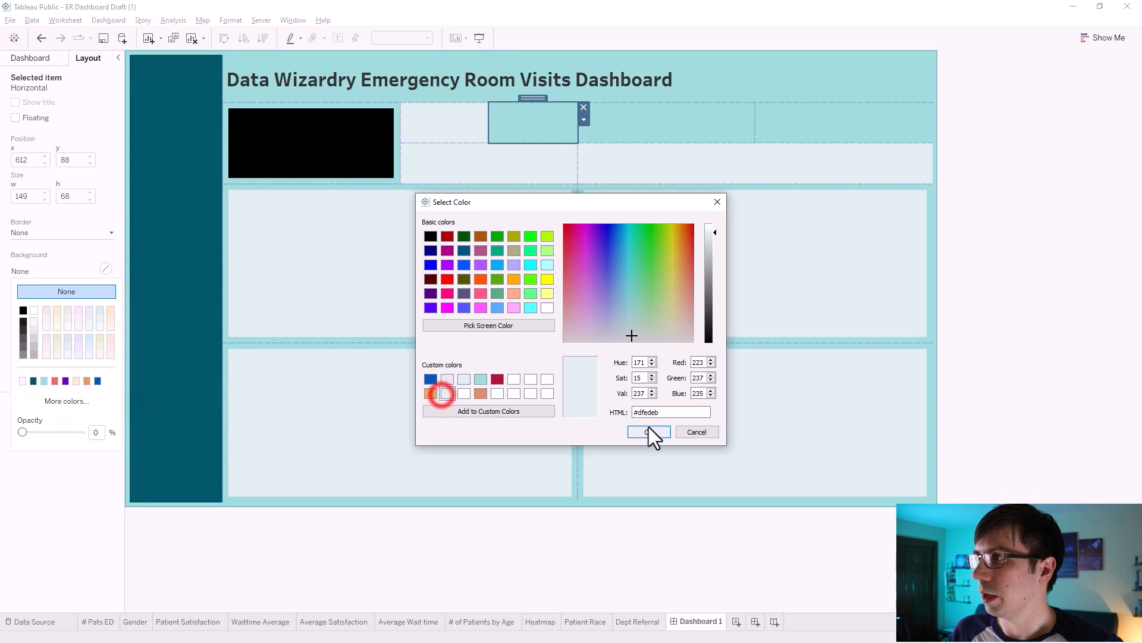
pyautogui.click(649, 432)
# - Apply the custom background color #dfedeb to the third container in the strip below the title
pyautogui.click(661, 125)
pyautogui.click(100, 271)
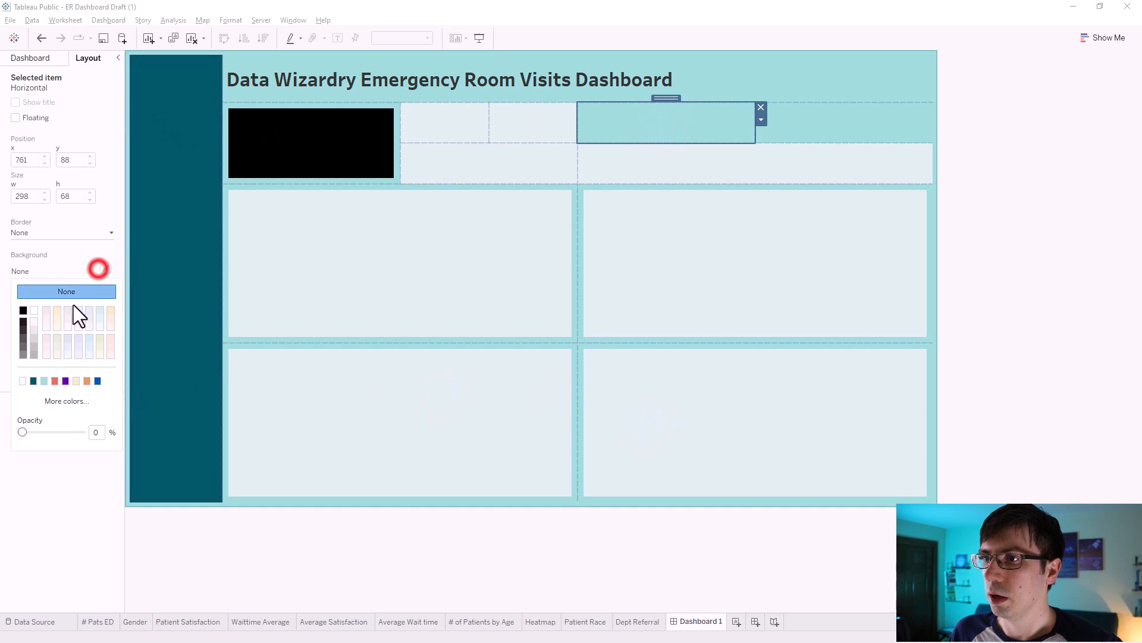
pyautogui.click(54, 401)
pyautogui.click(444, 394)
pyautogui.click(648, 432)
# - Fill the last container in the strip below the title with the custom background color #dfedeb
pyautogui.moveTo(666, 97); pyautogui.dragTo(836, 109)
pyautogui.click(105, 269)
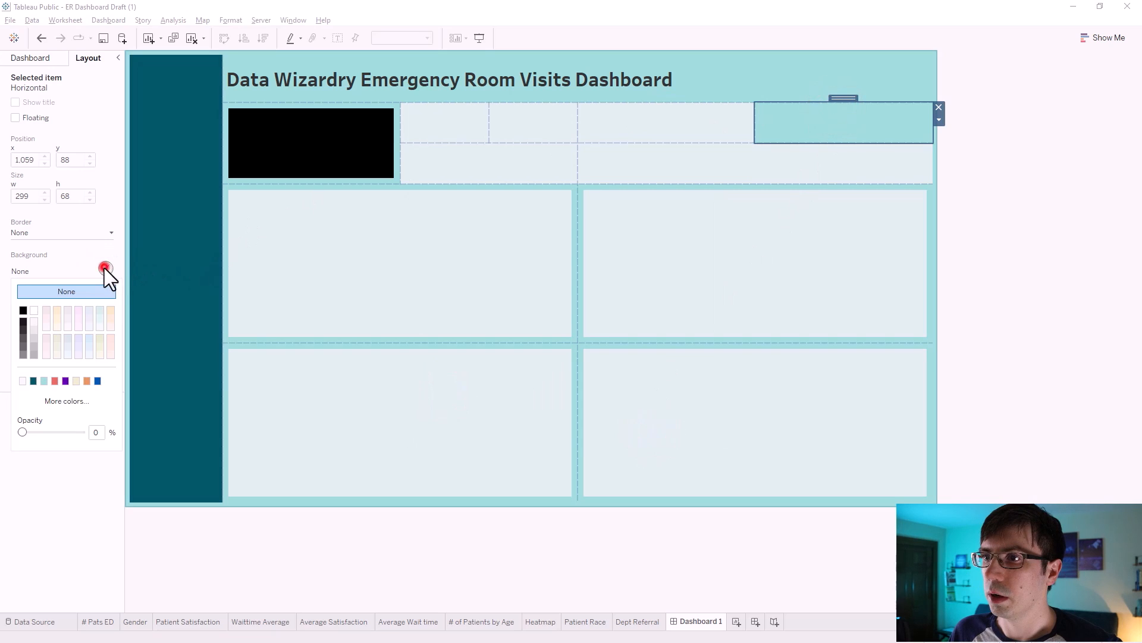
pyautogui.click(64, 401)
pyautogui.click(447, 393)
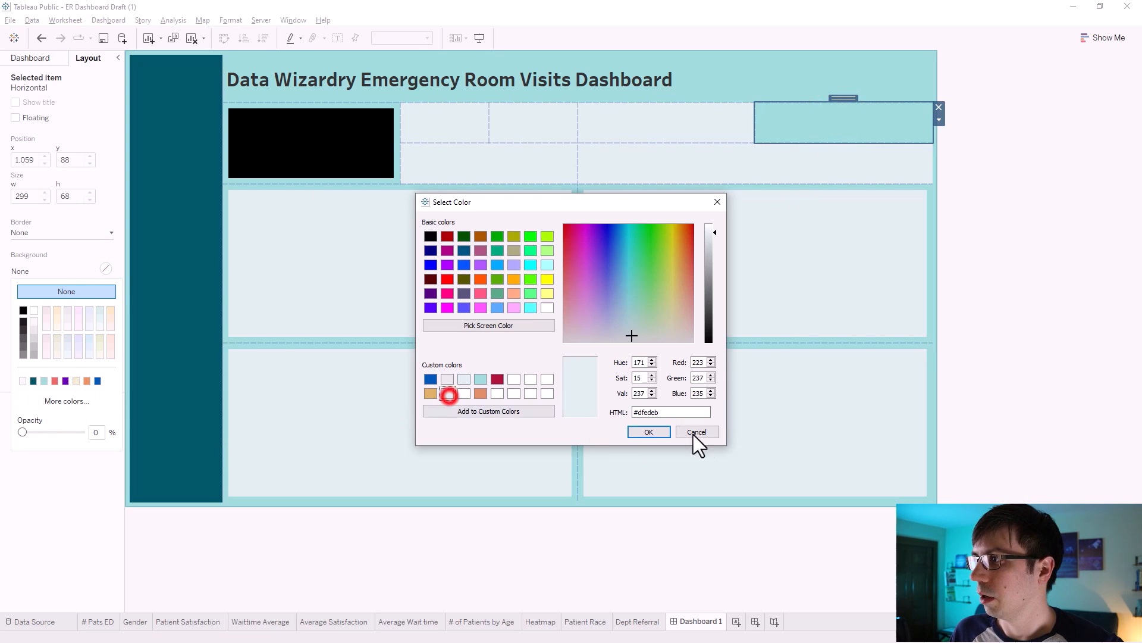
pyautogui.click(662, 432)
pyautogui.click(1062, 275)
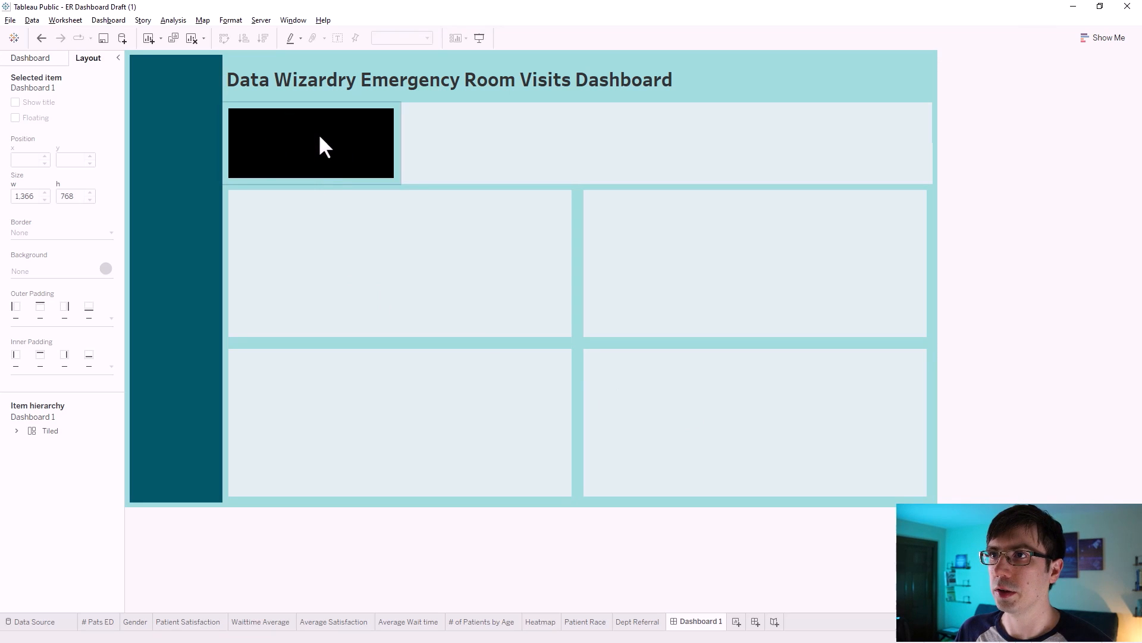
# - Place the # Pats ED sheet into the black container below the dashboard title
pyautogui.click(30, 57)
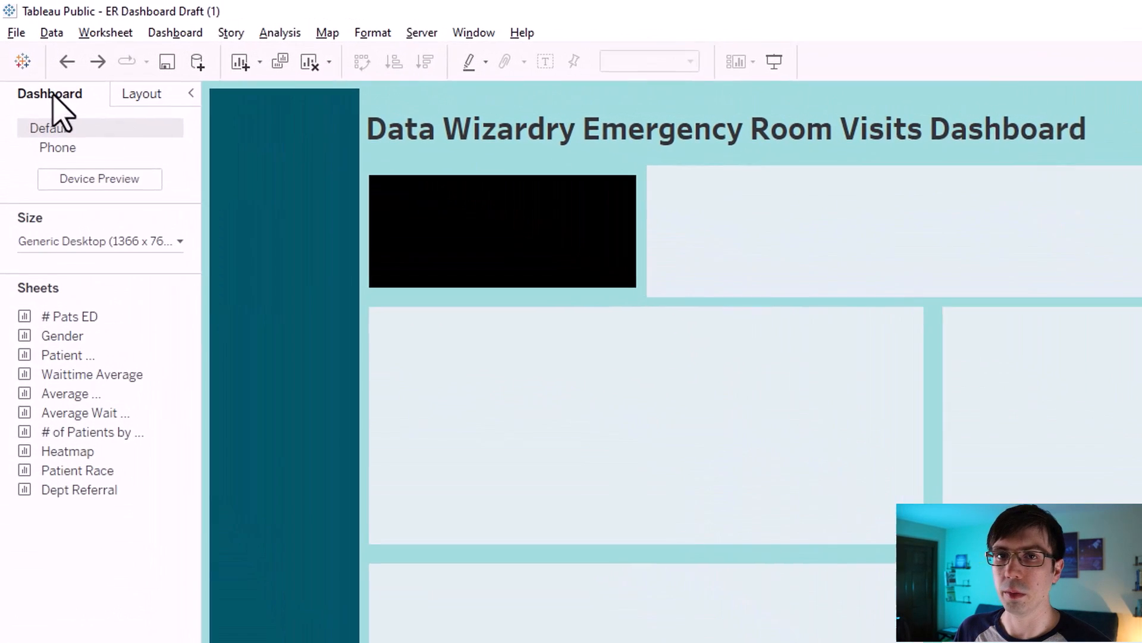
pyautogui.click(89, 316)
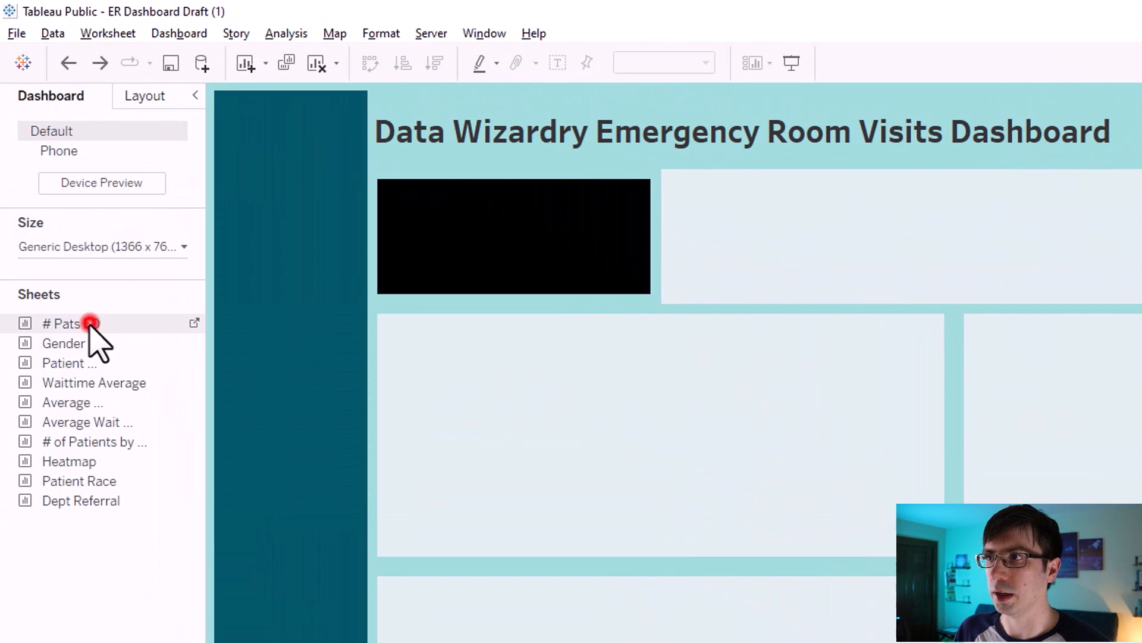
pyautogui.moveTo(88, 323); pyautogui.dragTo(531, 227)
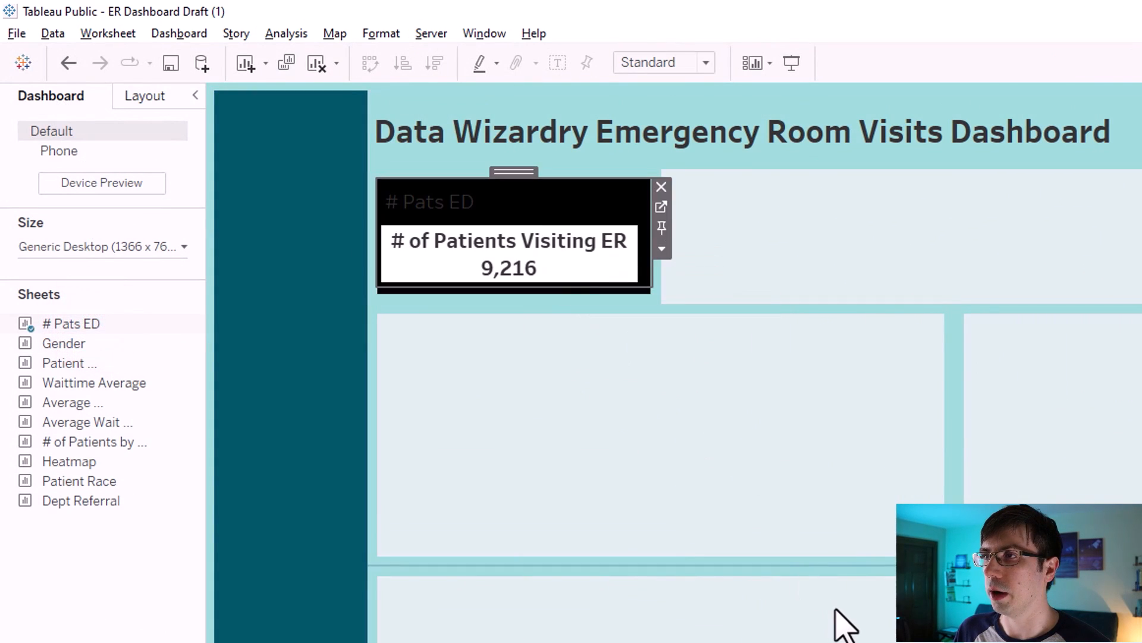
# - Set the default worksheet shading of the # Pats ED sheet to black
pyautogui.moveTo(576, 265)
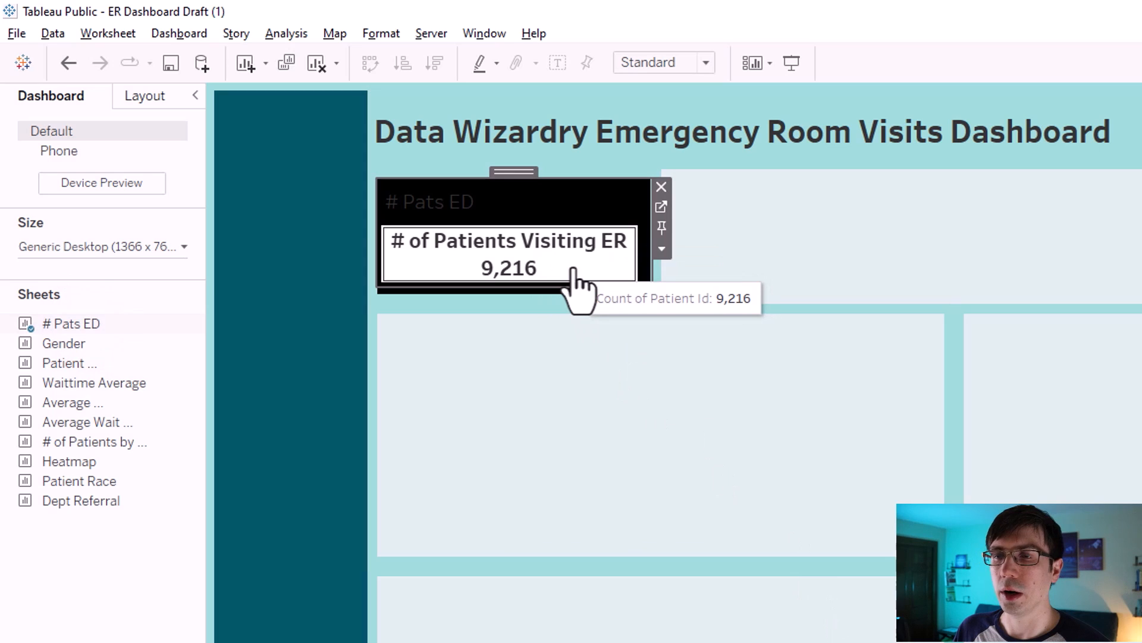
pyautogui.rightClick(573, 270)
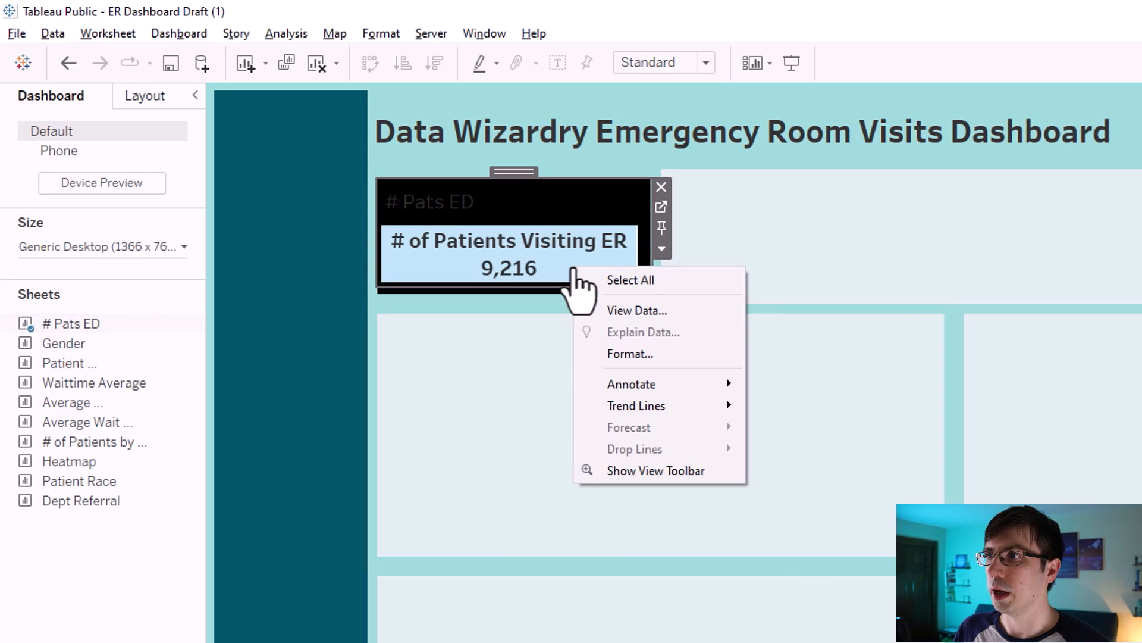
pyautogui.click(628, 354)
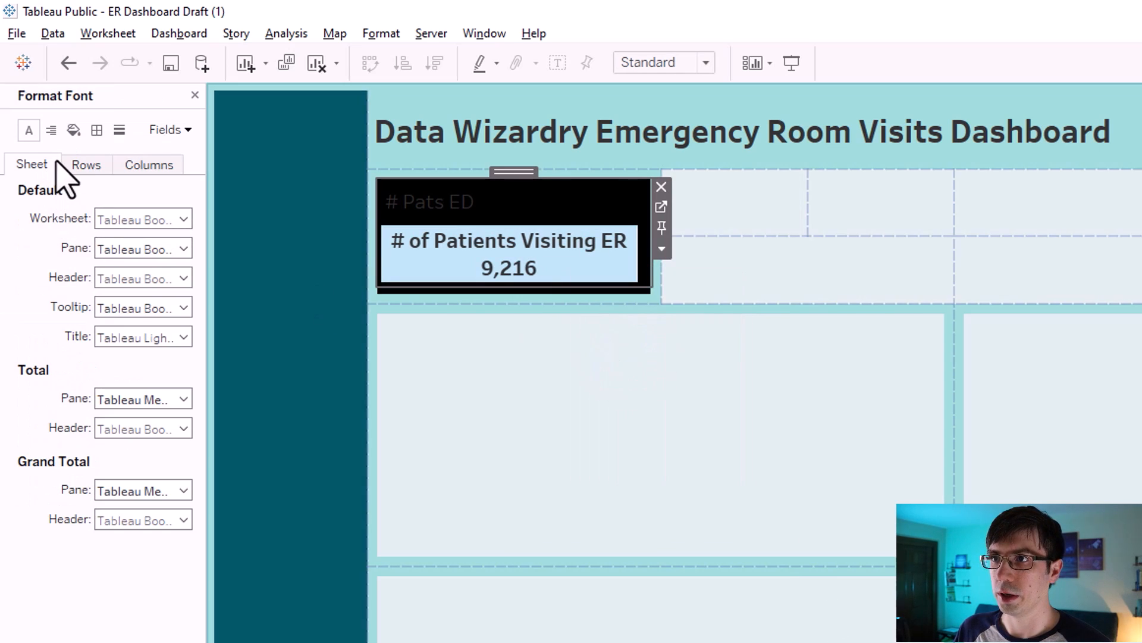
pyautogui.click(74, 130)
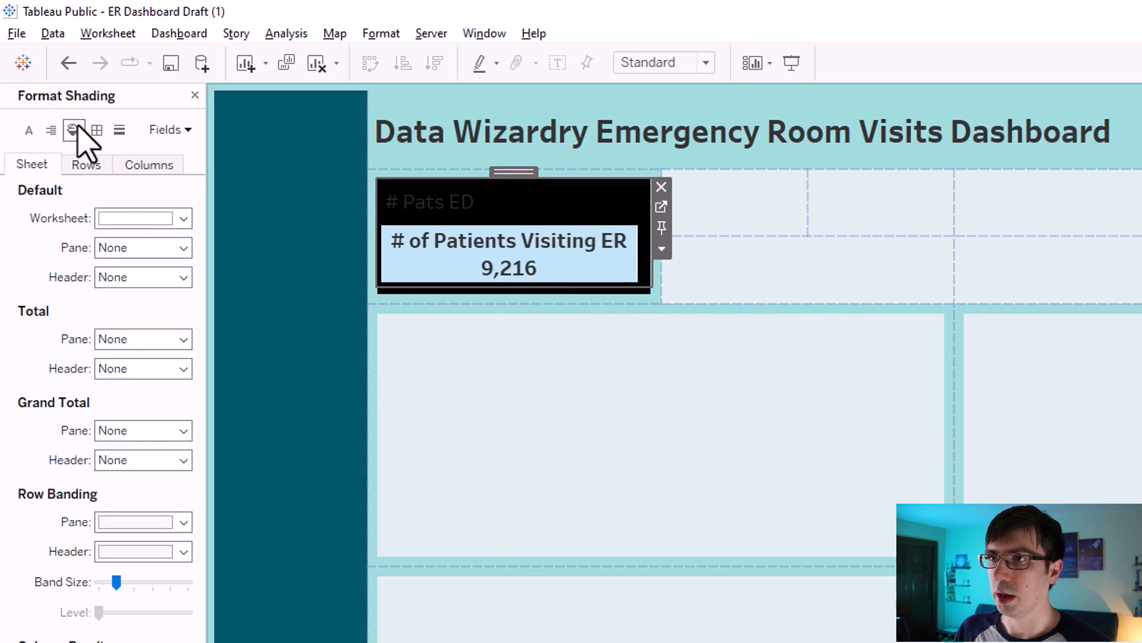
pyautogui.click(118, 219)
pyautogui.click(109, 263)
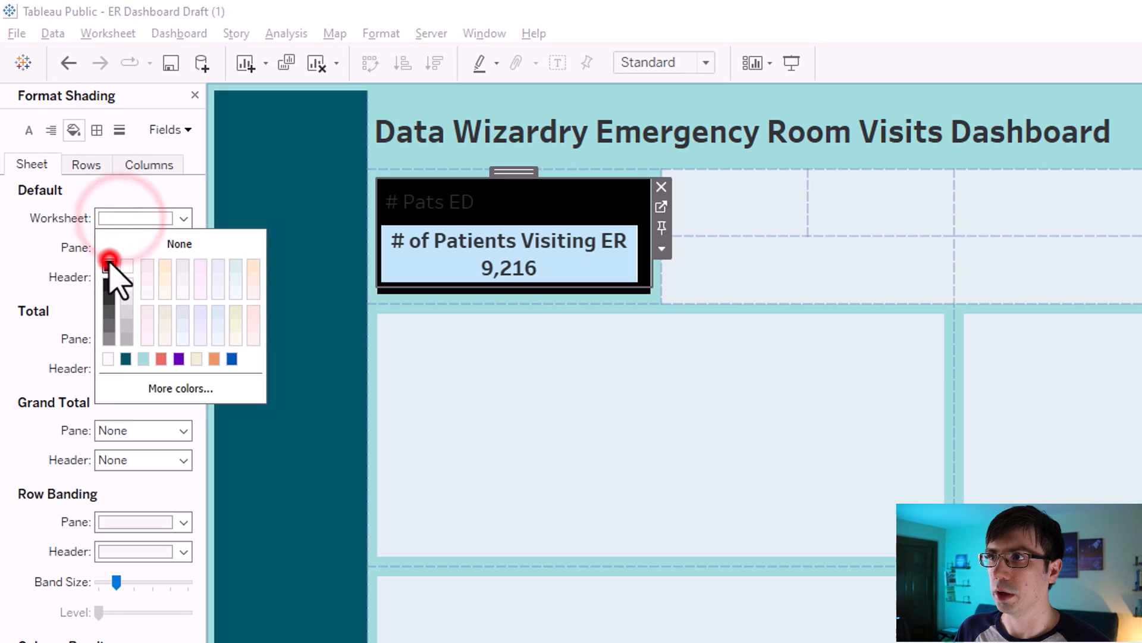
# - Open the default worksheet font options for the # Pats ED sheet
pyautogui.click(29, 131)
pyautogui.click(143, 218)
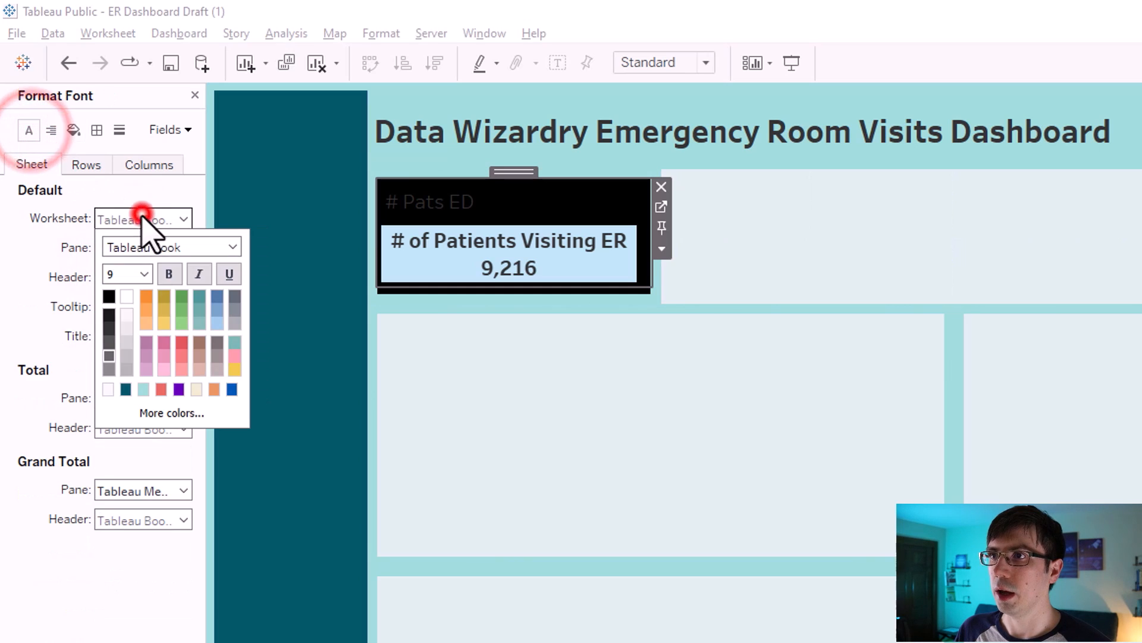
# - Make the # Pats ED sheet's worksheet font white and bold, and hide the sheet's title
pyautogui.click(128, 296)
pyautogui.click(164, 272)
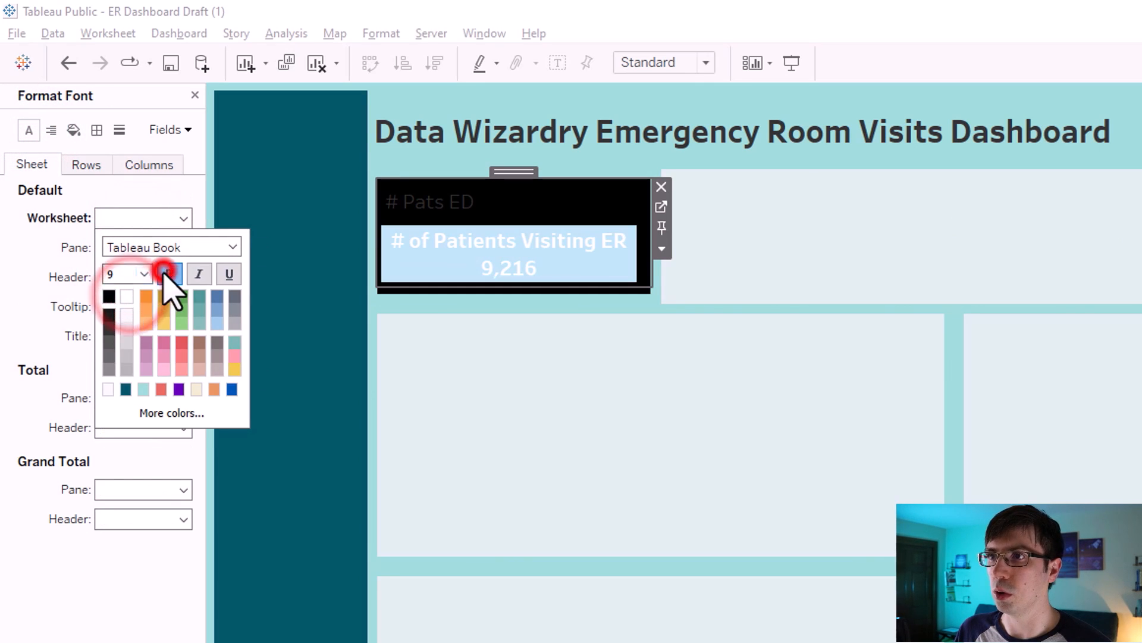
pyautogui.click(556, 267)
pyautogui.click(557, 267)
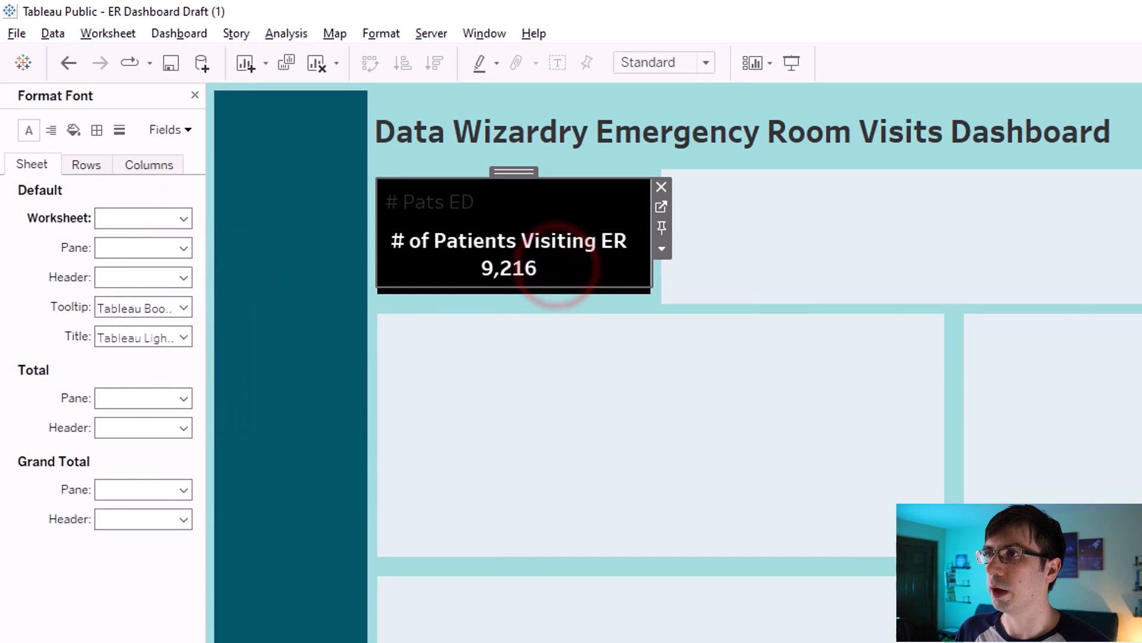
pyautogui.rightClick(427, 204)
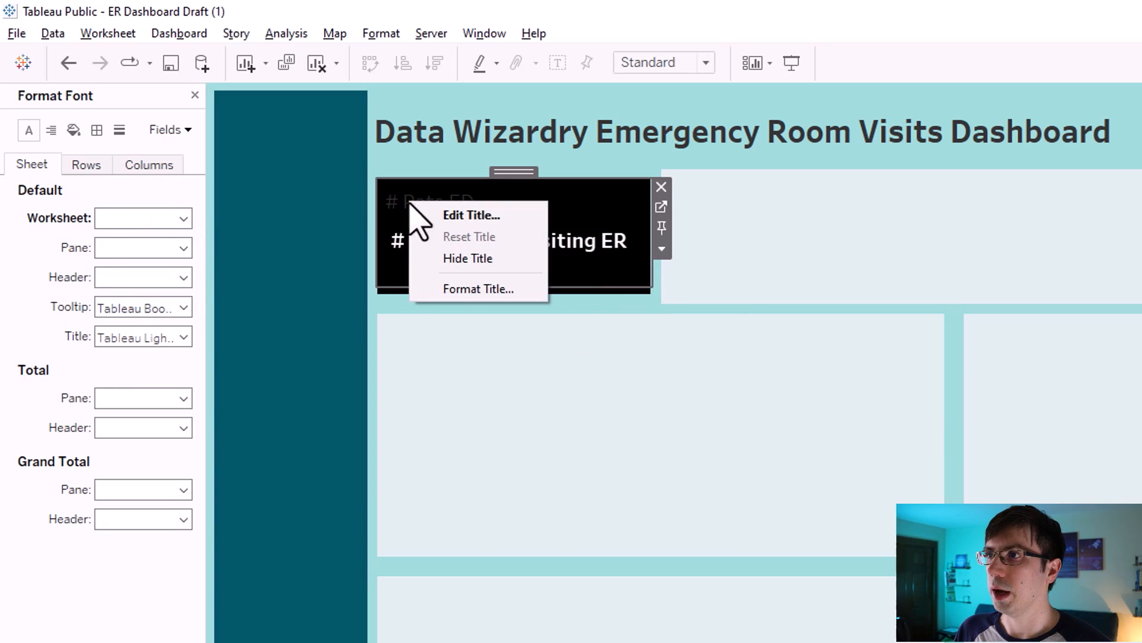
pyautogui.click(448, 258)
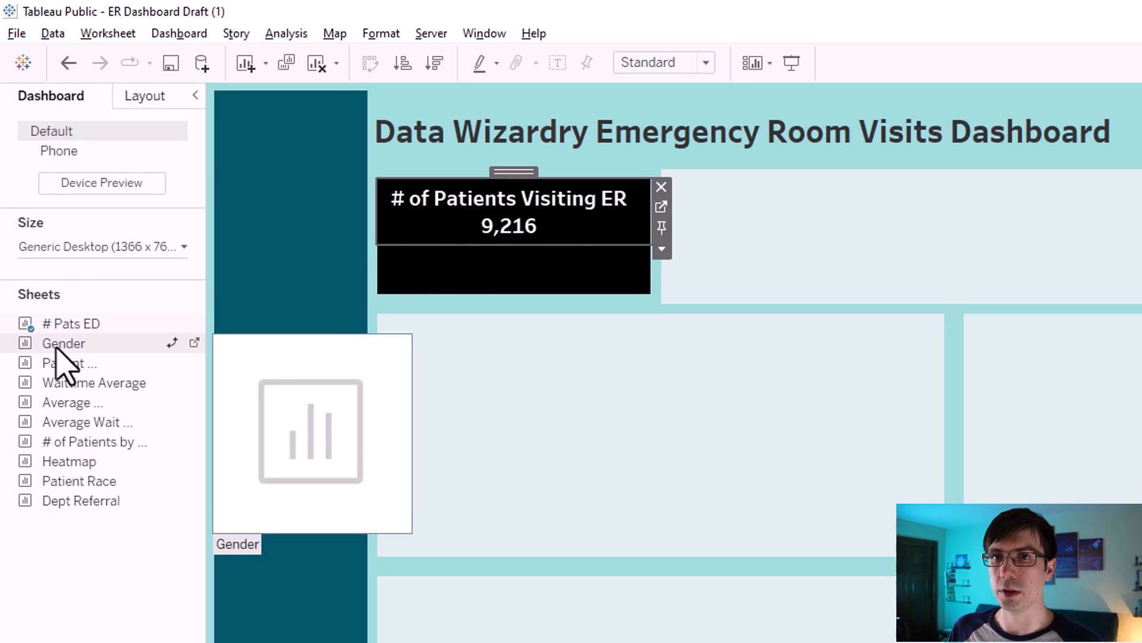
# - Place the Gender sheet beside the patient count in the black header container and set its worksheet shading to black
pyautogui.click(125, 362)
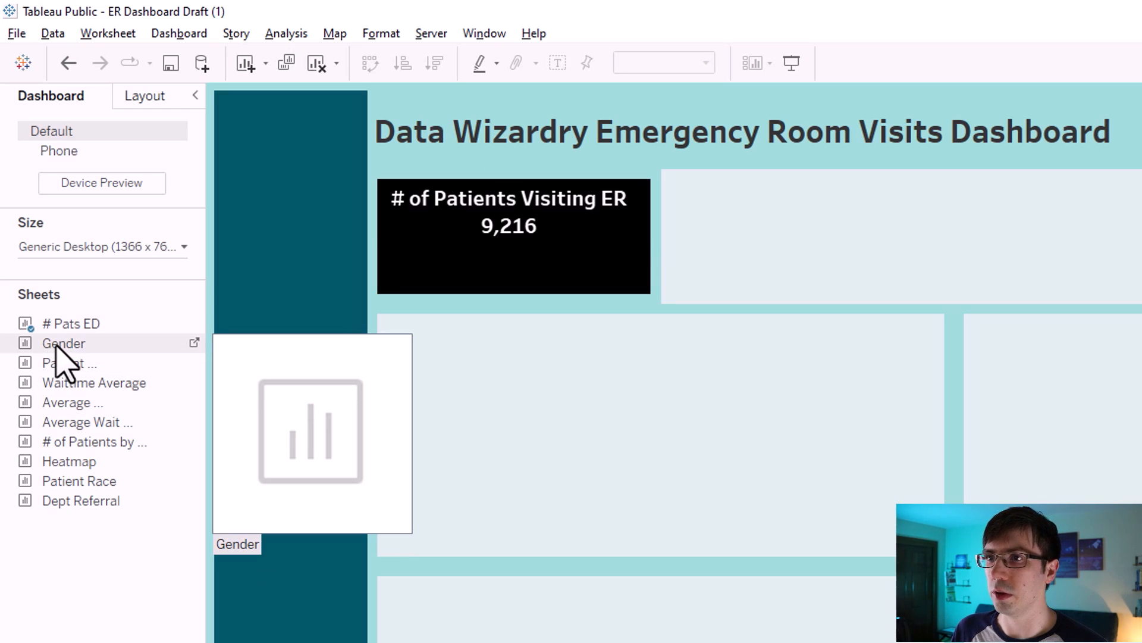
pyautogui.moveTo(55, 348); pyautogui.dragTo(635, 224)
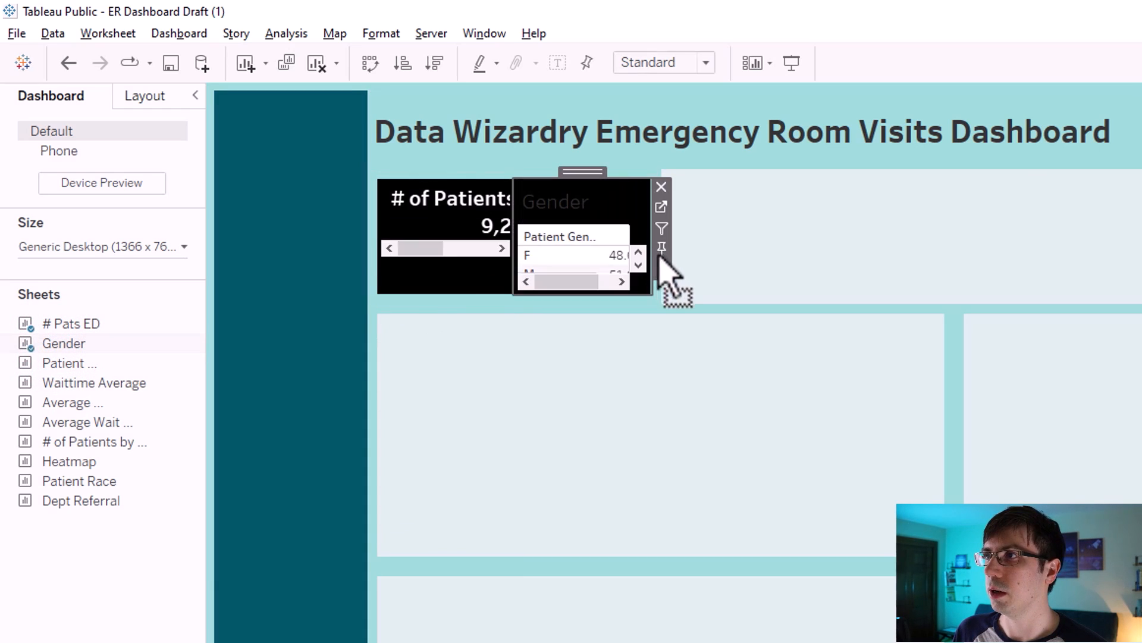
pyautogui.rightClick(558, 258)
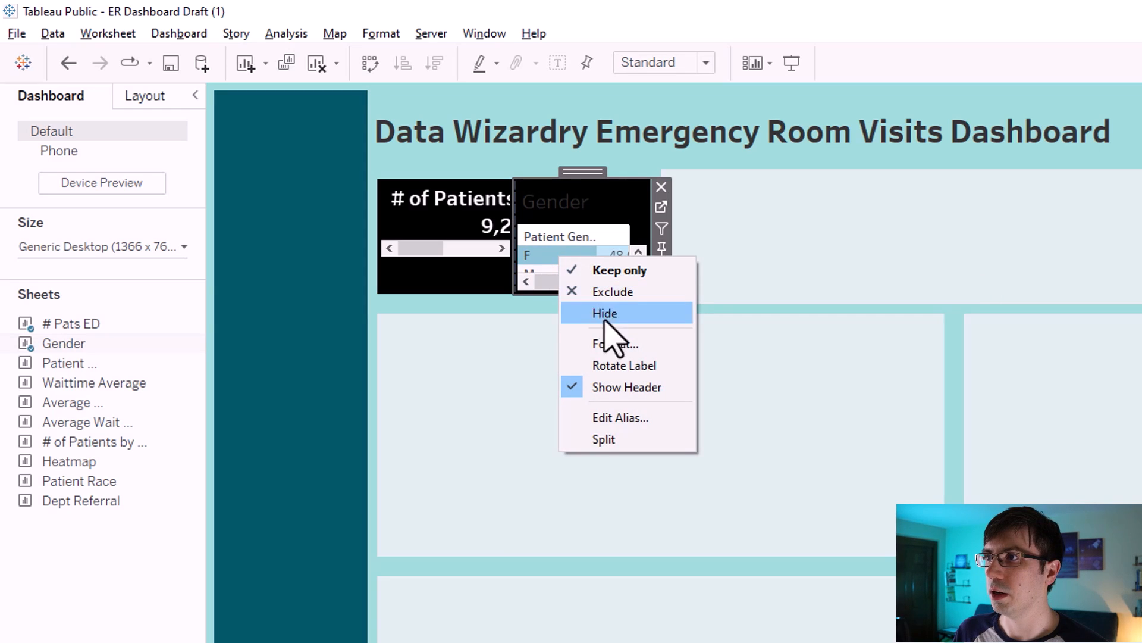
pyautogui.click(615, 348)
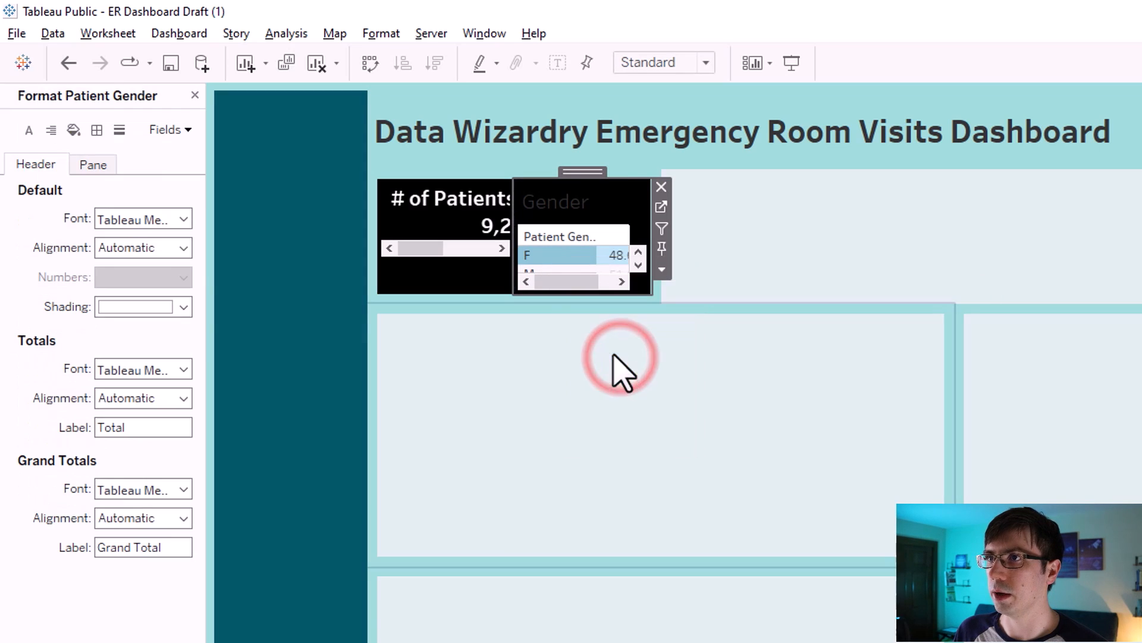
pyautogui.click(70, 131)
pyautogui.click(143, 218)
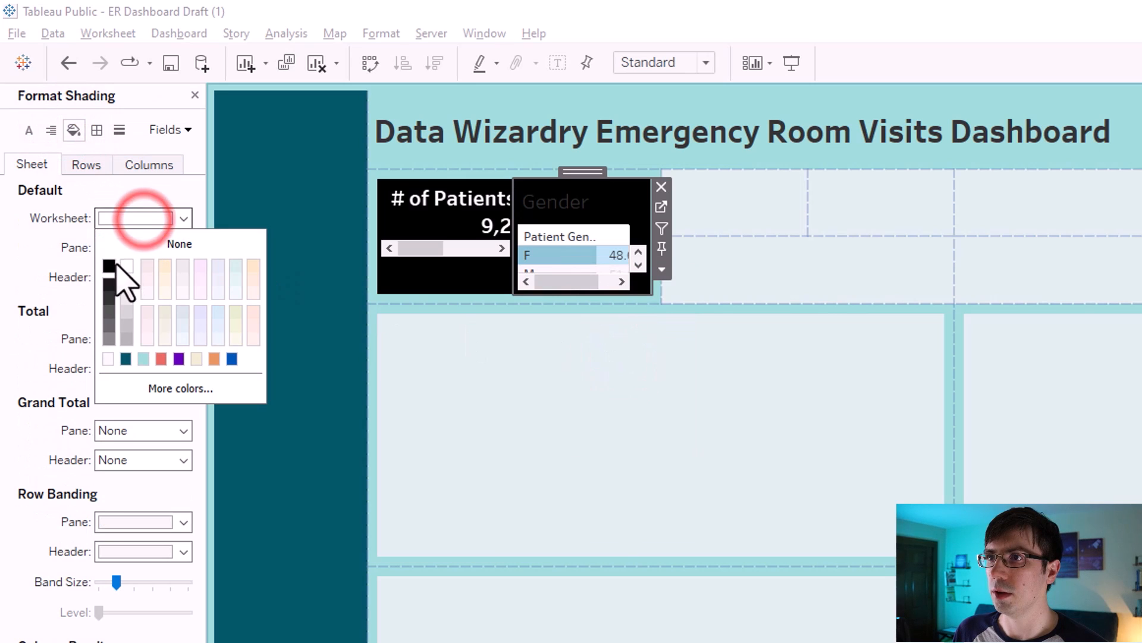
pyautogui.click(109, 265)
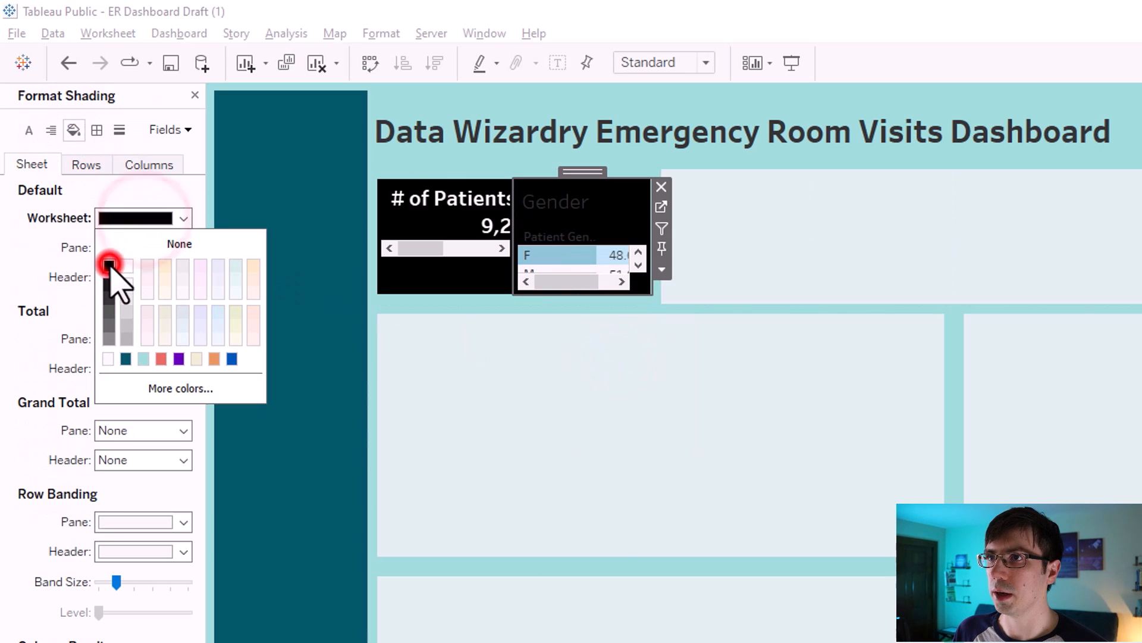
# - Set the Gender sheet's default worksheet font color to white
pyautogui.click(27, 134)
pyautogui.click(133, 217)
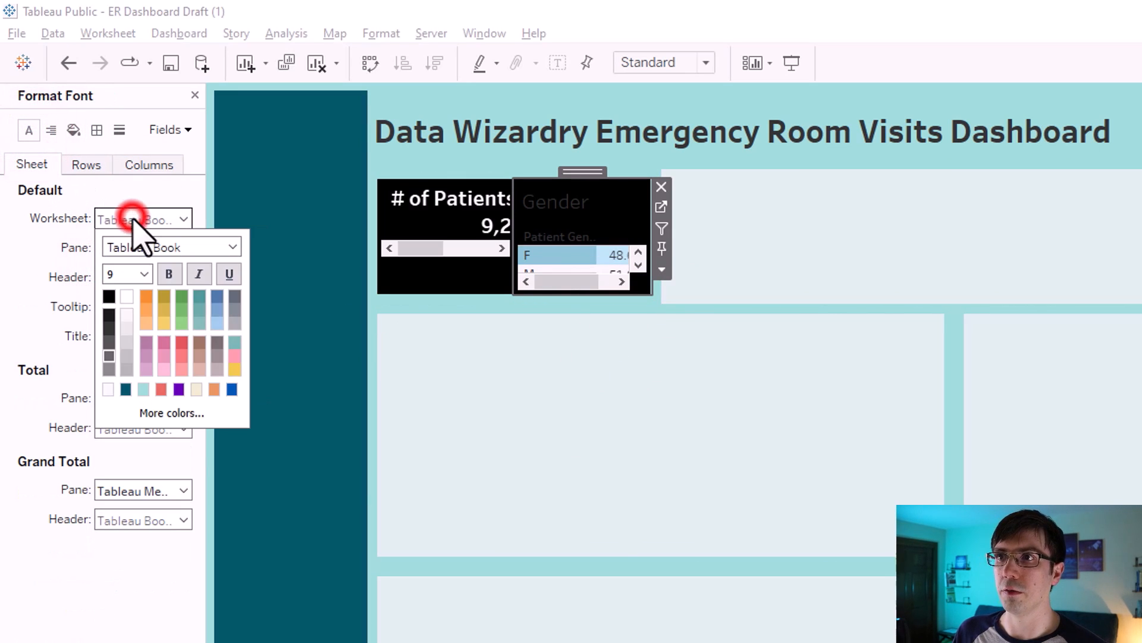
pyautogui.click(127, 296)
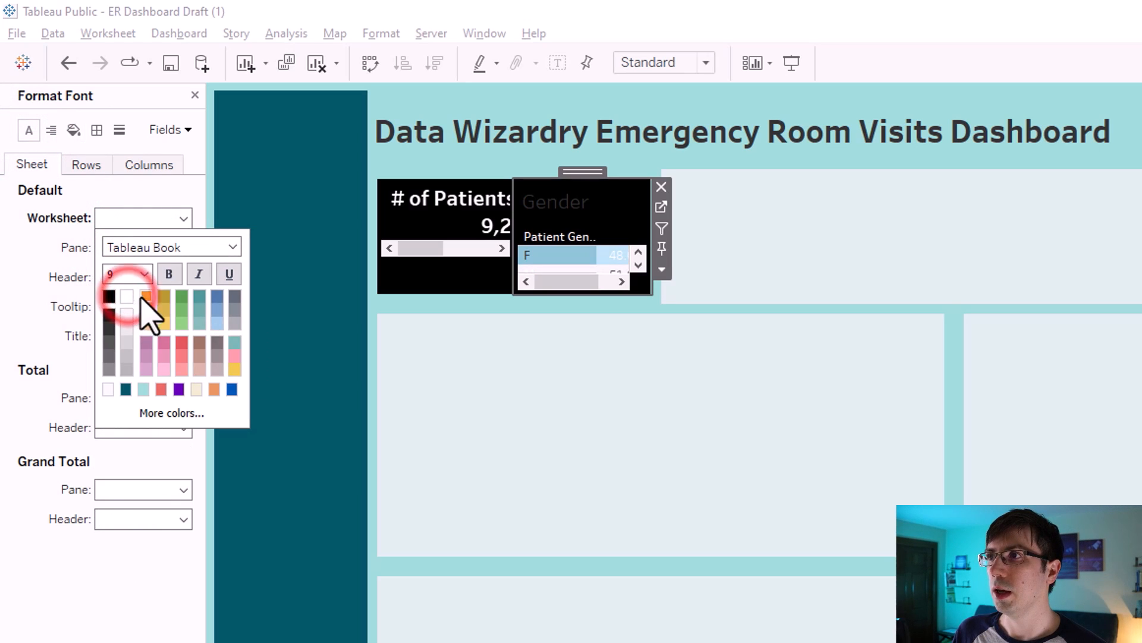
# - Hide the Gender sheet's title and its field labels for rows
pyautogui.rightClick(552, 217)
pyautogui.click(586, 256)
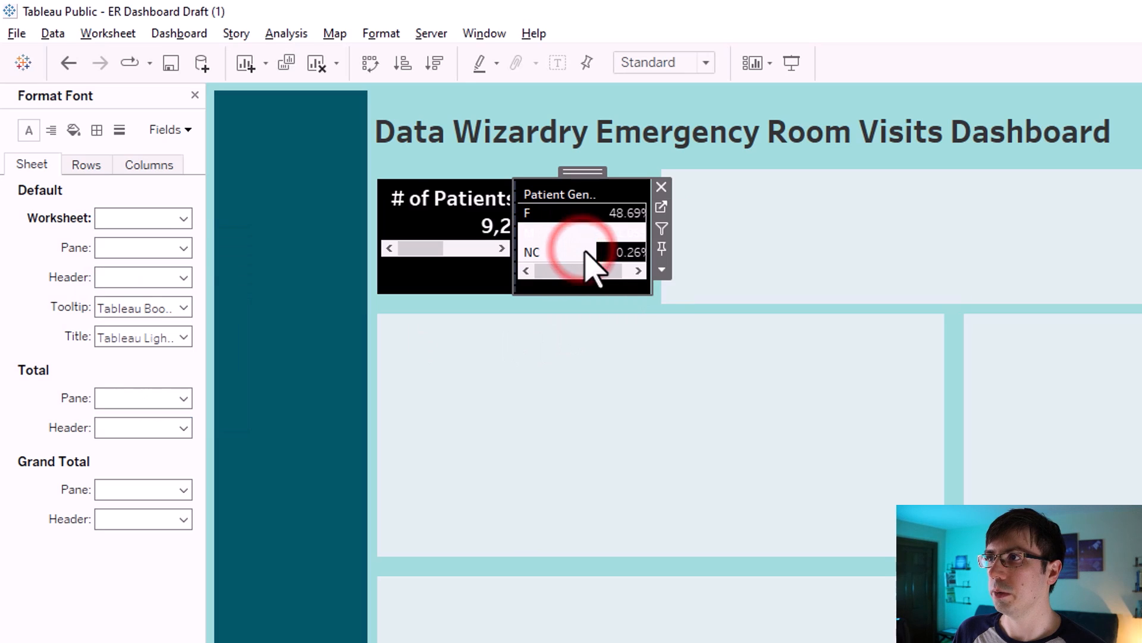
pyautogui.rightClick(553, 198)
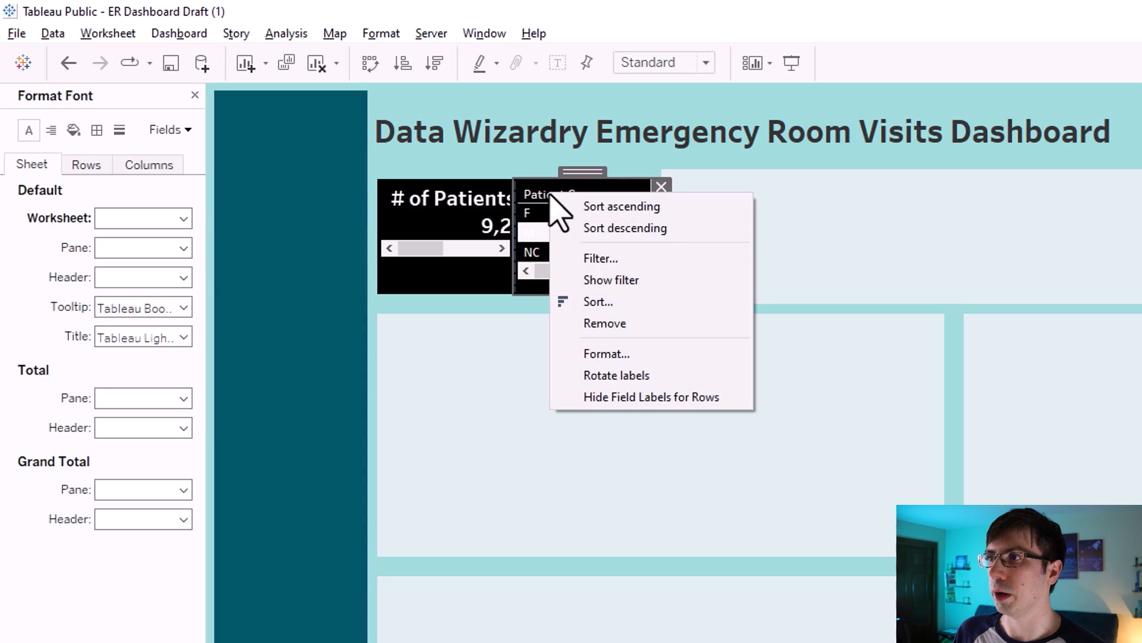
pyautogui.click(632, 397)
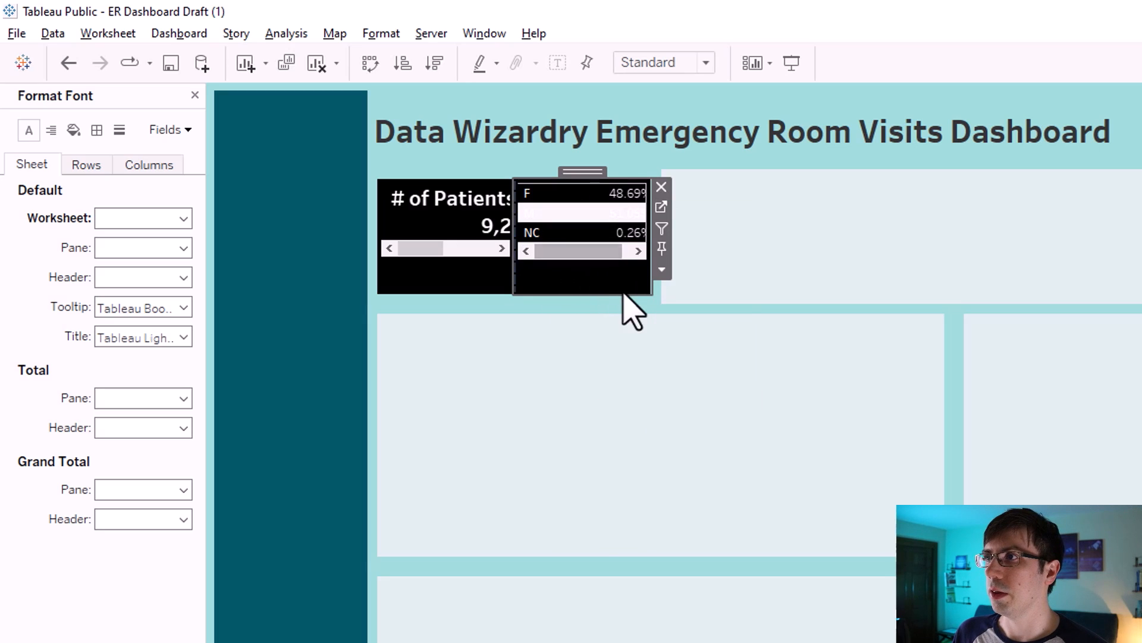
# - Set the Gender sheet's row banding to None for both the header and the pane
pyautogui.rightClick(559, 219)
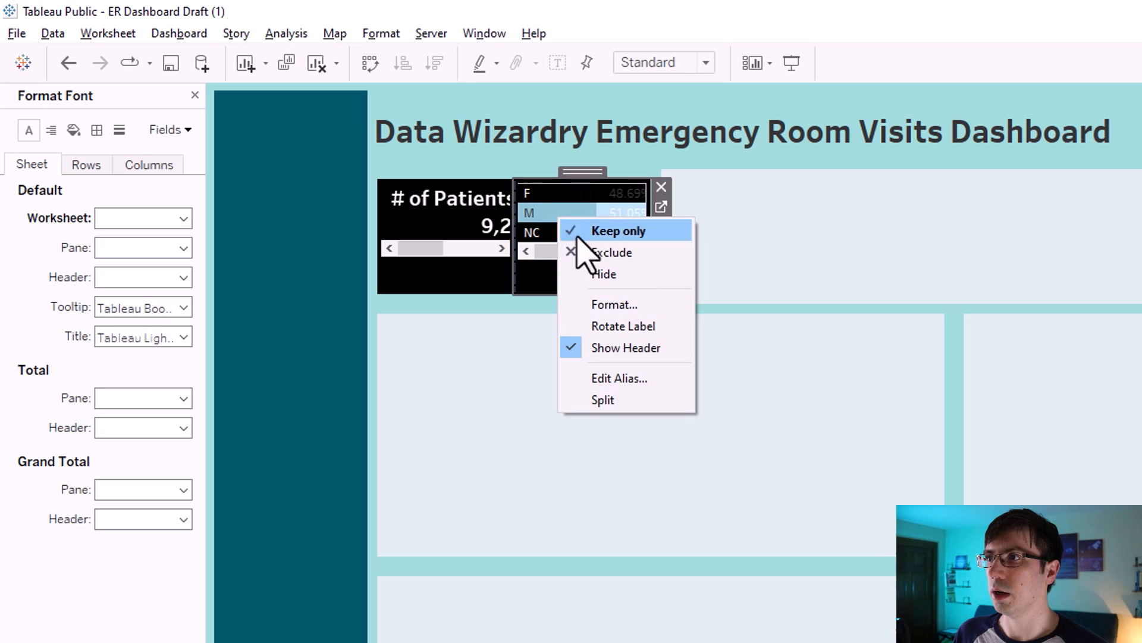
pyautogui.click(595, 304)
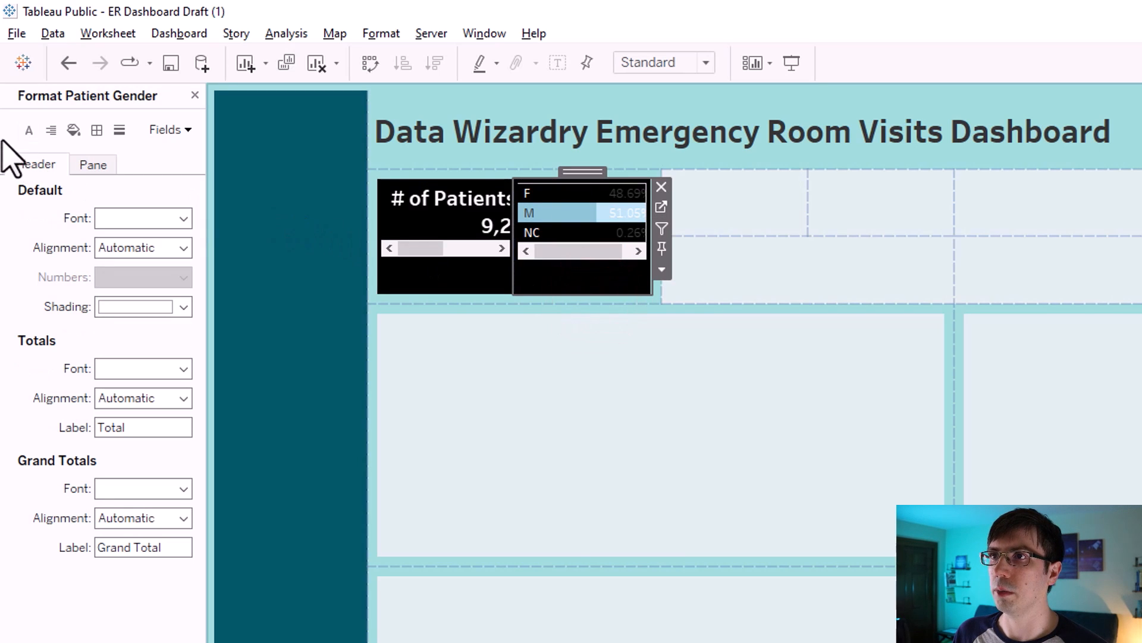
pyautogui.click(72, 131)
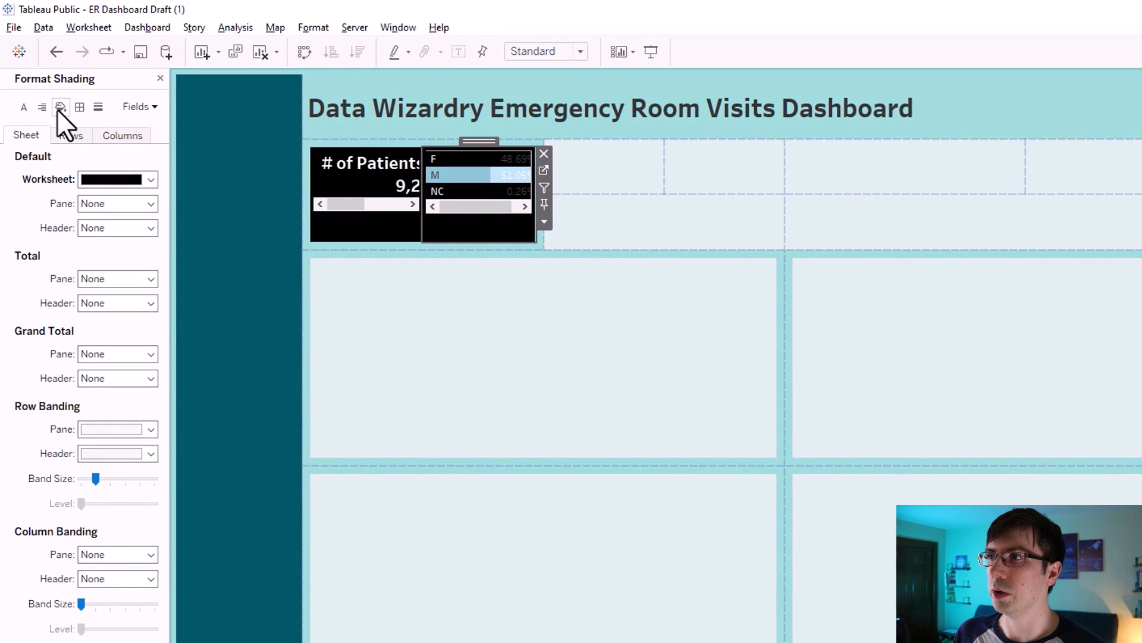
pyautogui.click(108, 453)
pyautogui.click(125, 474)
pyautogui.click(470, 176)
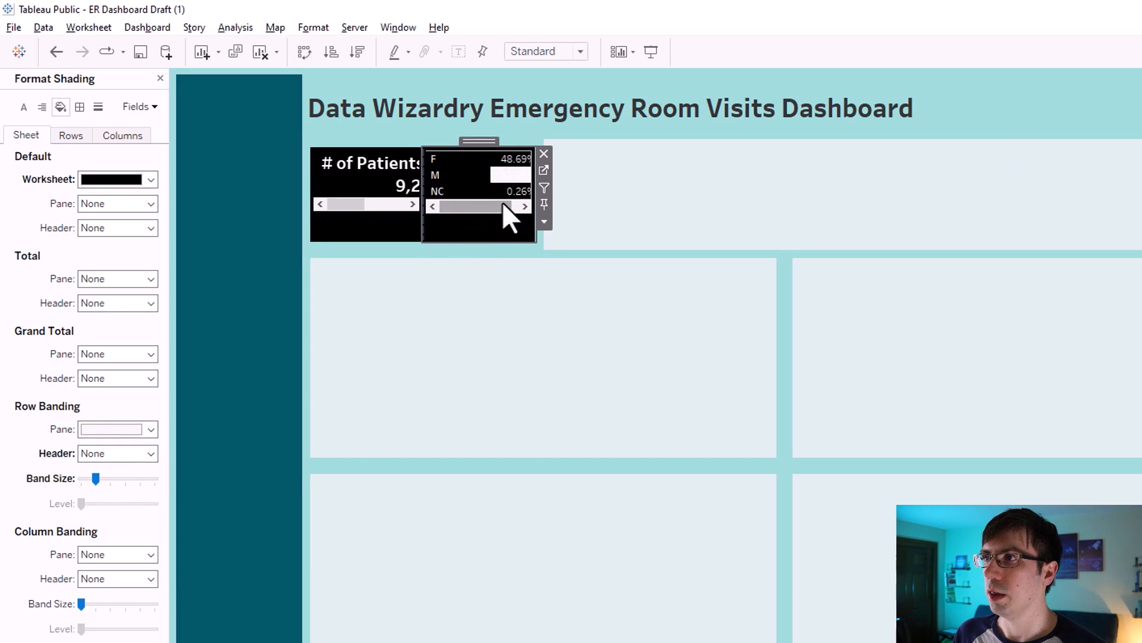
pyautogui.moveTo(509, 181)
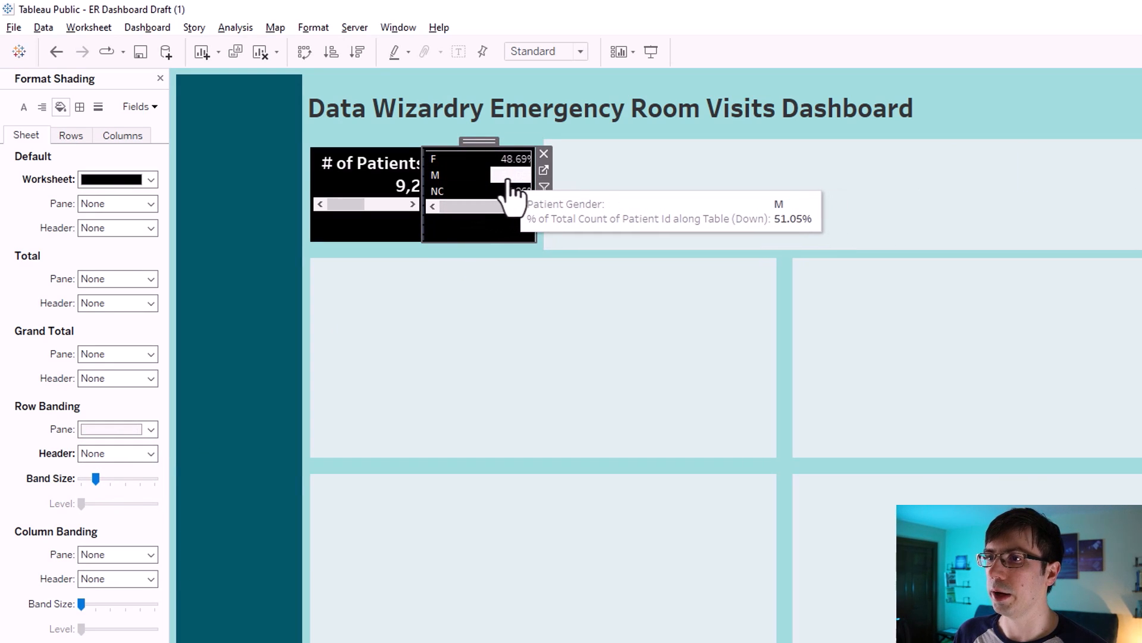
pyautogui.click(100, 433)
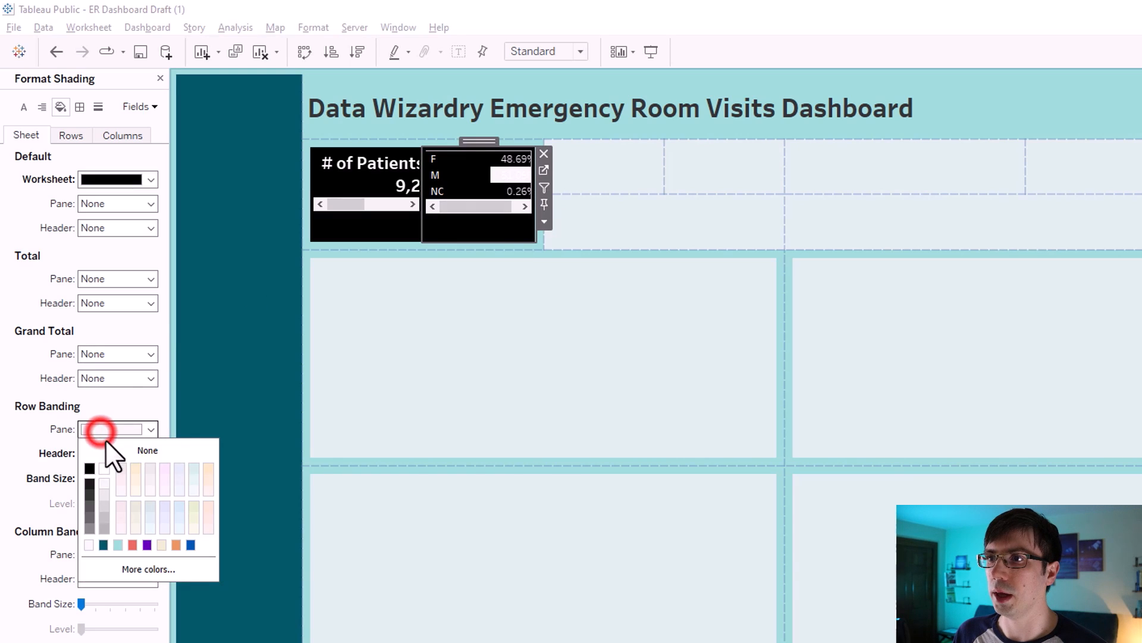
pyautogui.click(114, 450)
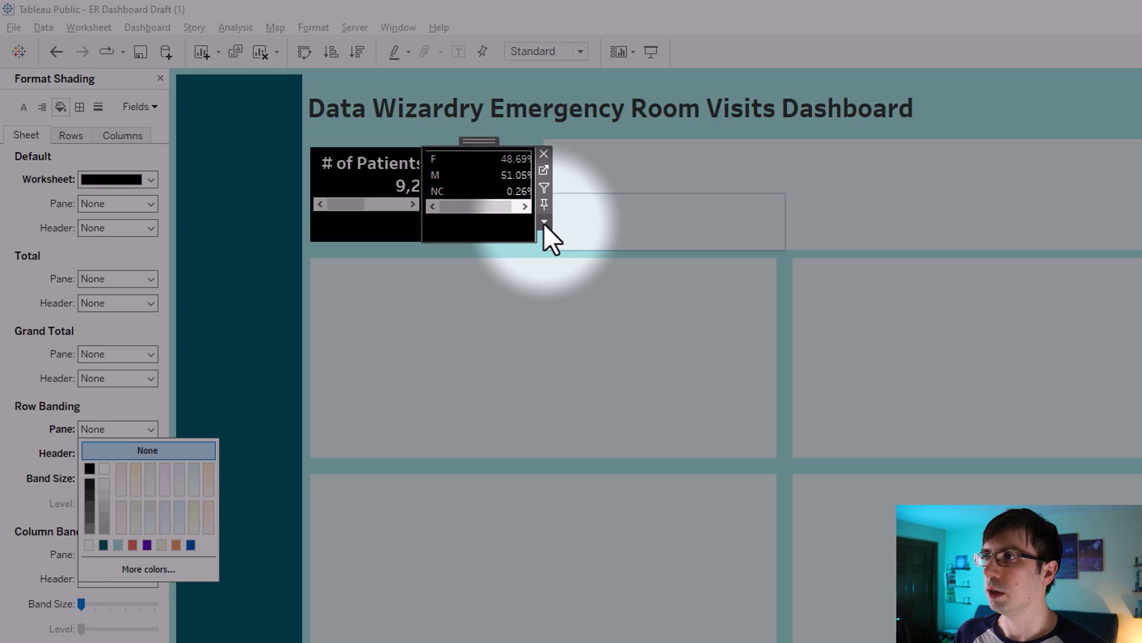
# - Set the fit of both the Gender sheet and the patient count sheet to Entire View
pyautogui.click(544, 223)
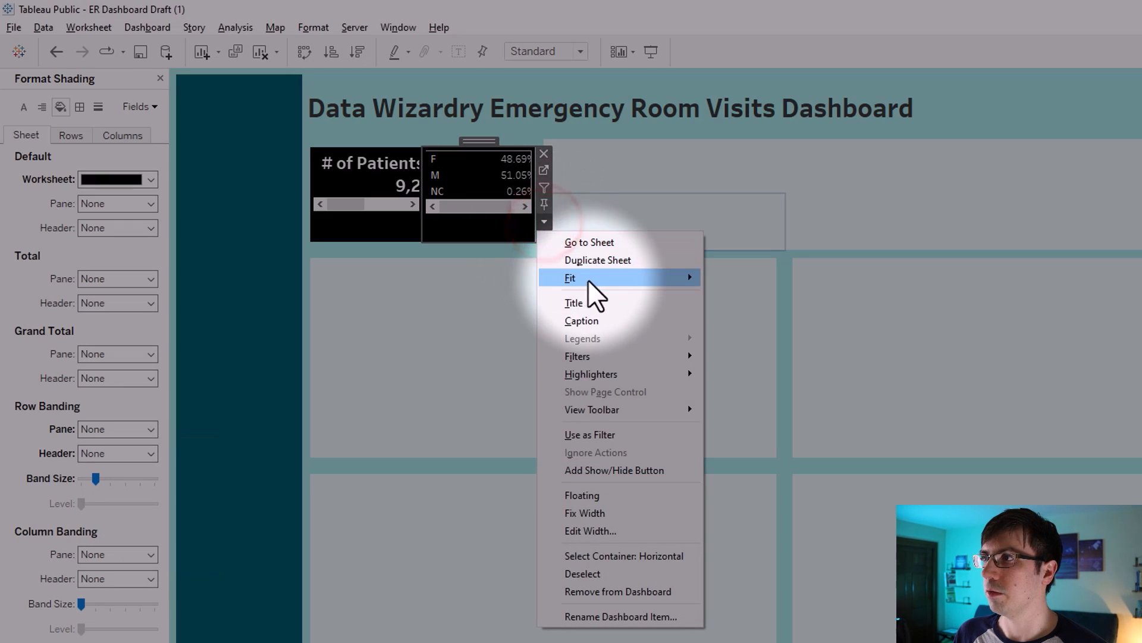
pyautogui.moveTo(588, 278)
pyautogui.click(744, 326)
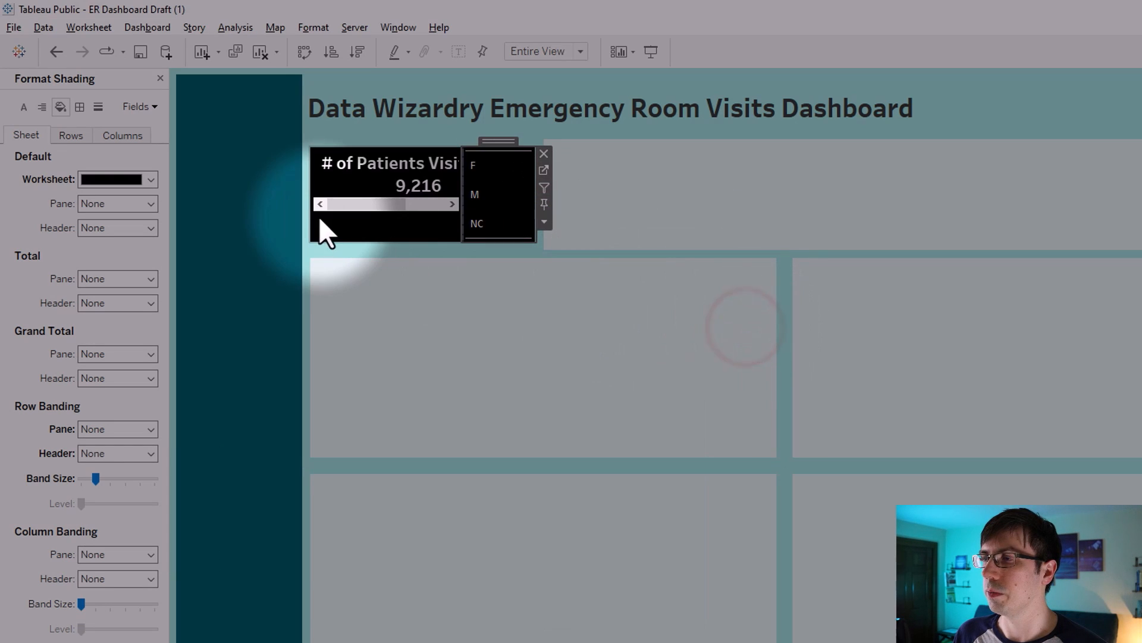
pyautogui.click(428, 225)
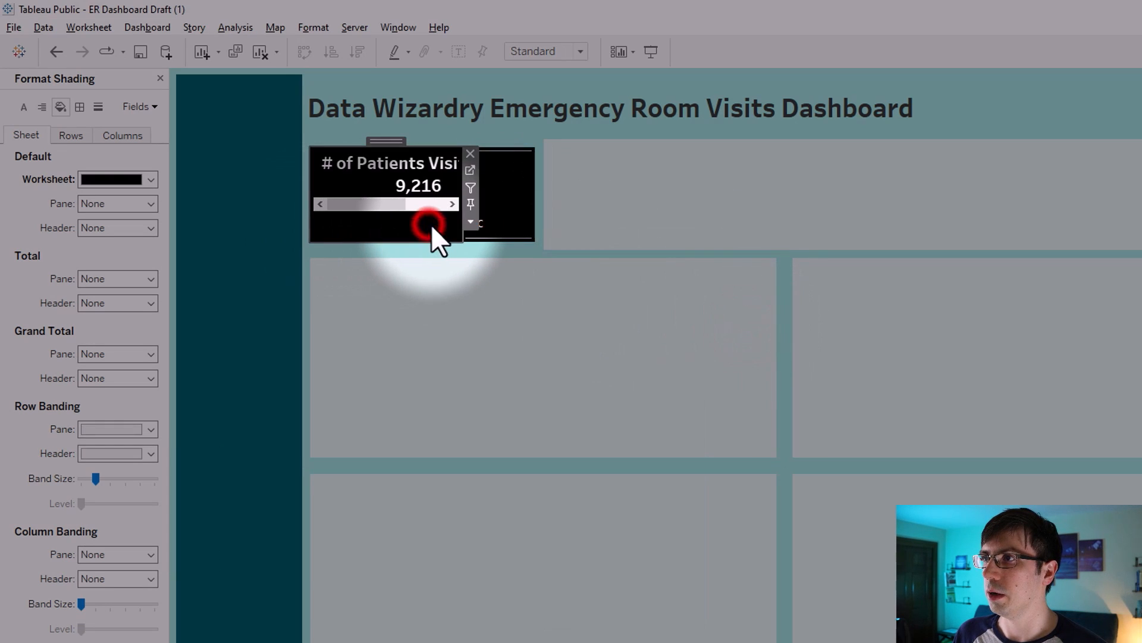
pyautogui.click(471, 222)
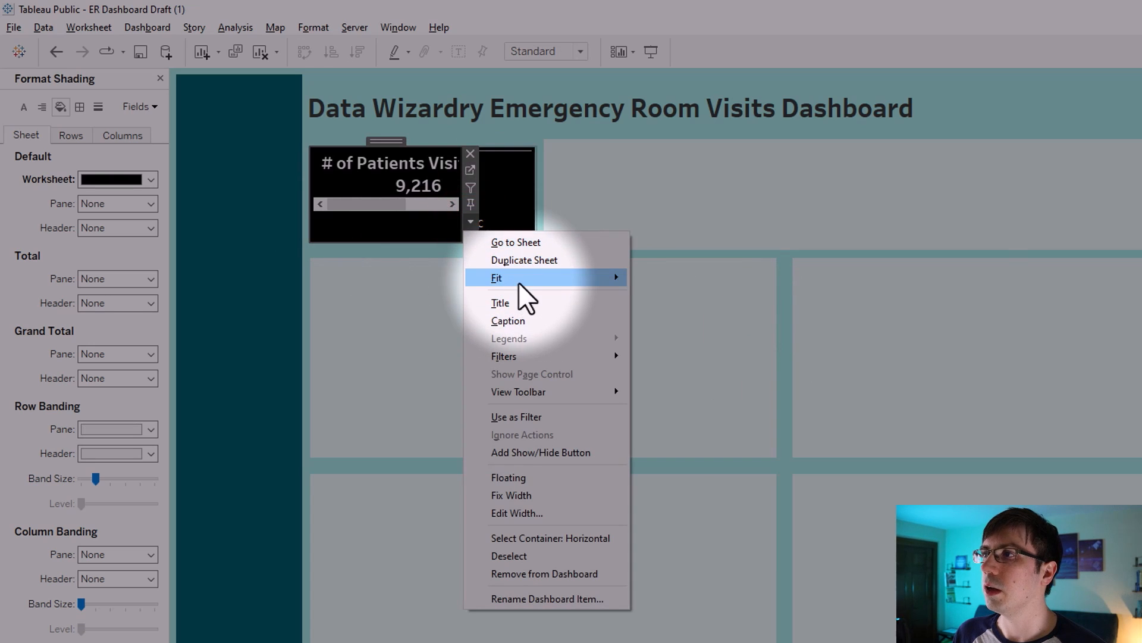
pyautogui.moveTo(519, 281)
pyautogui.click(689, 332)
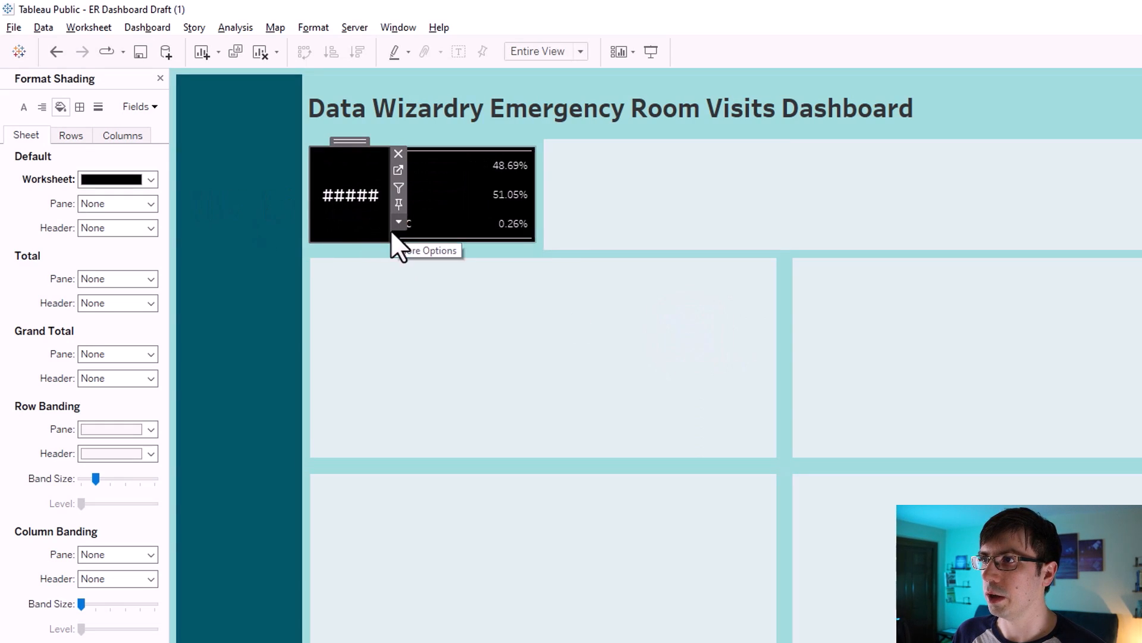
# - Widen the patient count sheet and narrow the Gender table's label column so that its percentages fit
pyautogui.moveTo(428, 230); pyautogui.dragTo(422, 230)
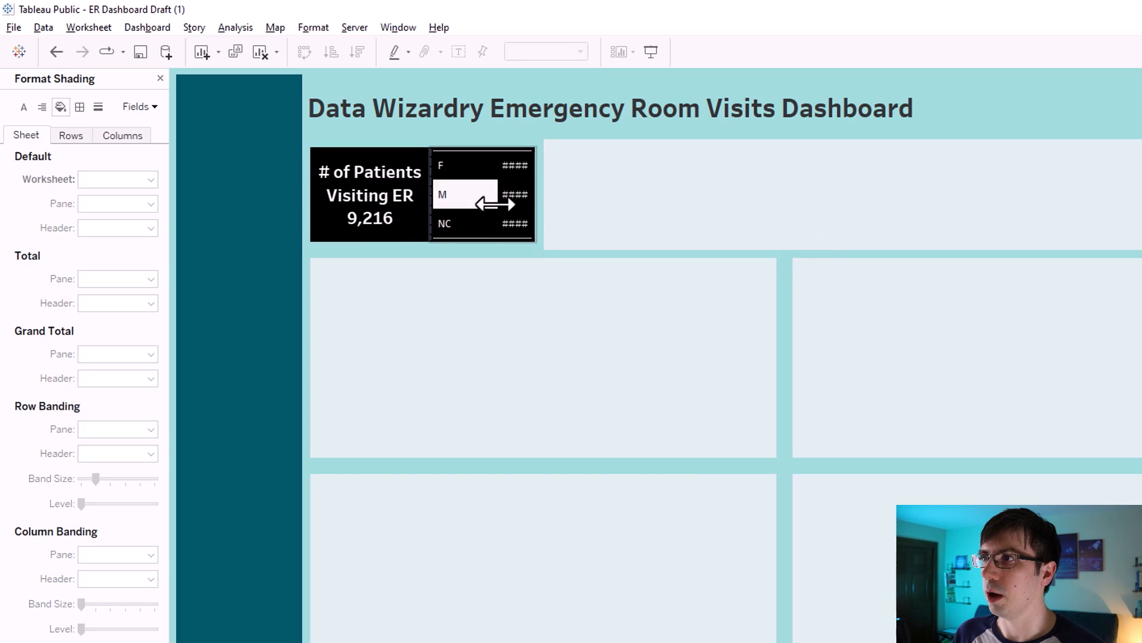
pyautogui.moveTo(495, 203); pyautogui.dragTo(477, 203)
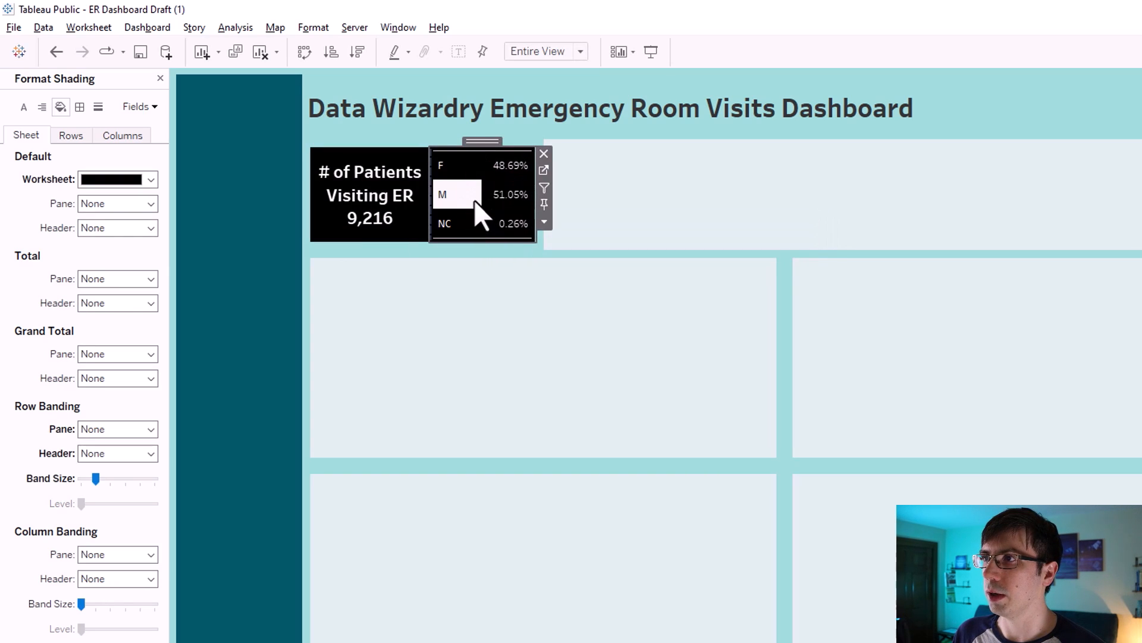
pyautogui.click(473, 200)
pyautogui.click(470, 199)
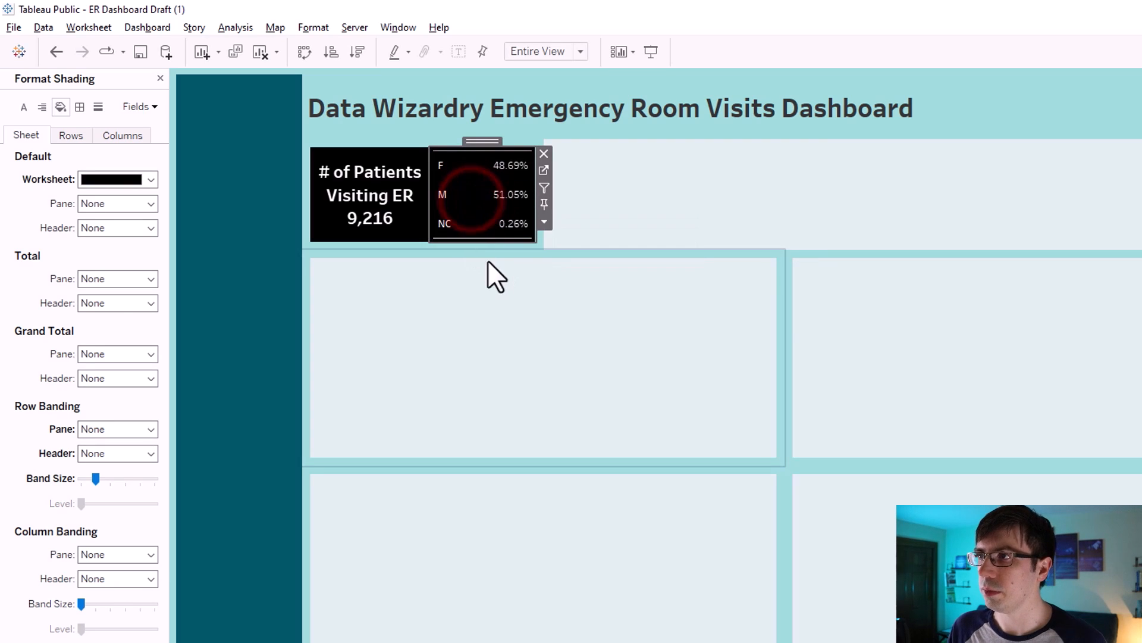
pyautogui.click(489, 264)
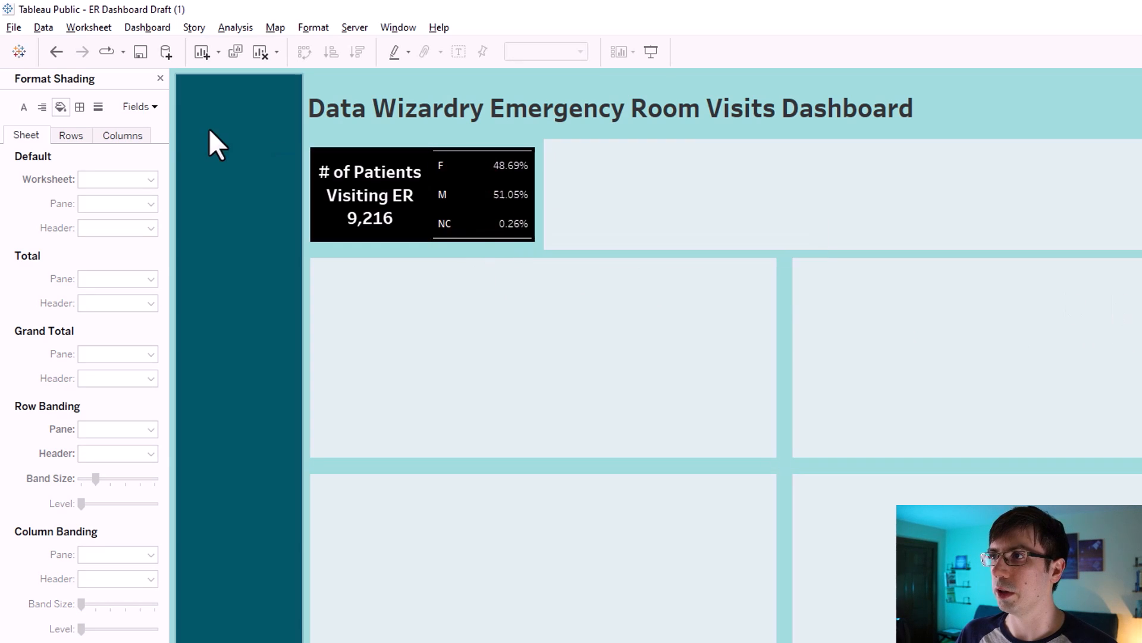
# - Set the Gender sheet's worksheet font size to 14 and narrow its label column to make room for the percentages
pyautogui.rightClick(462, 188)
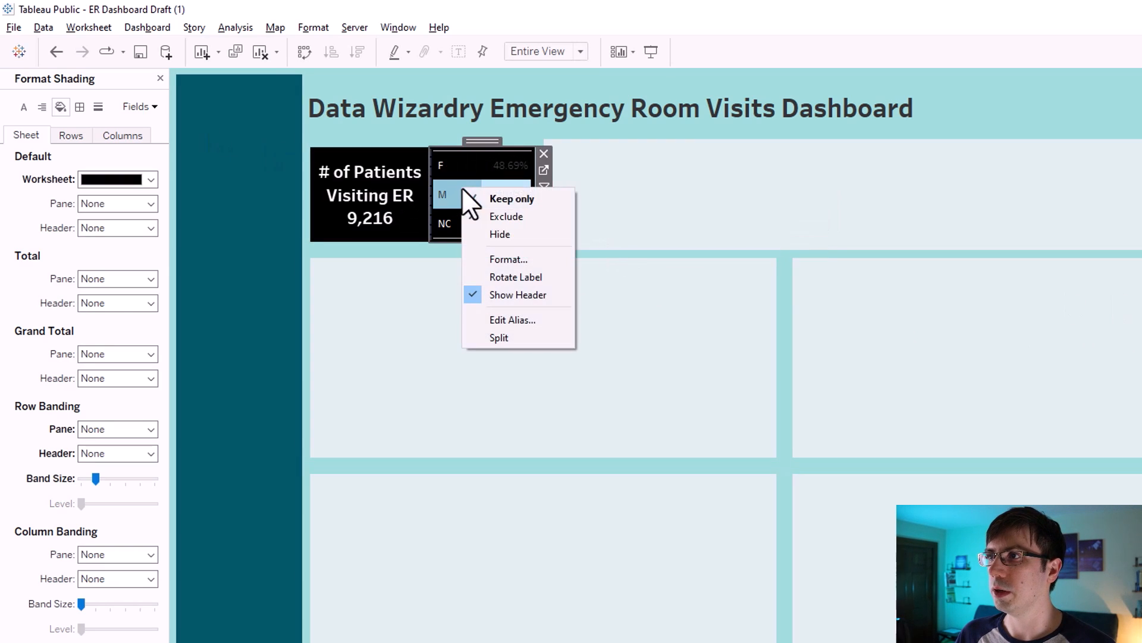
pyautogui.click(516, 259)
pyautogui.click(24, 106)
pyautogui.click(103, 182)
pyautogui.click(113, 225)
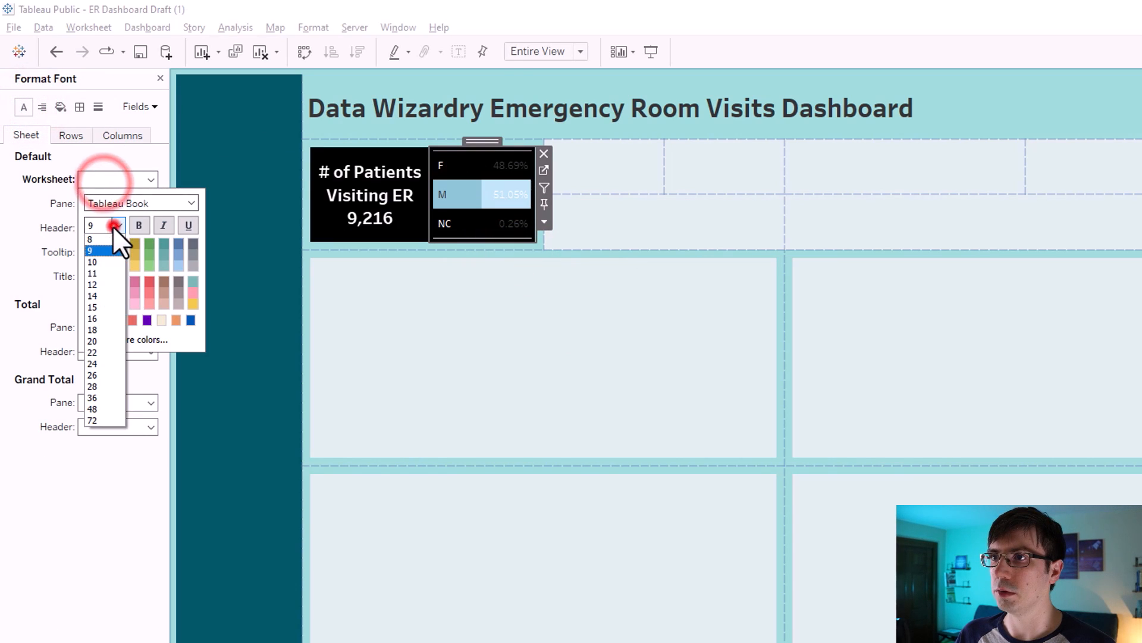
pyautogui.click(109, 292)
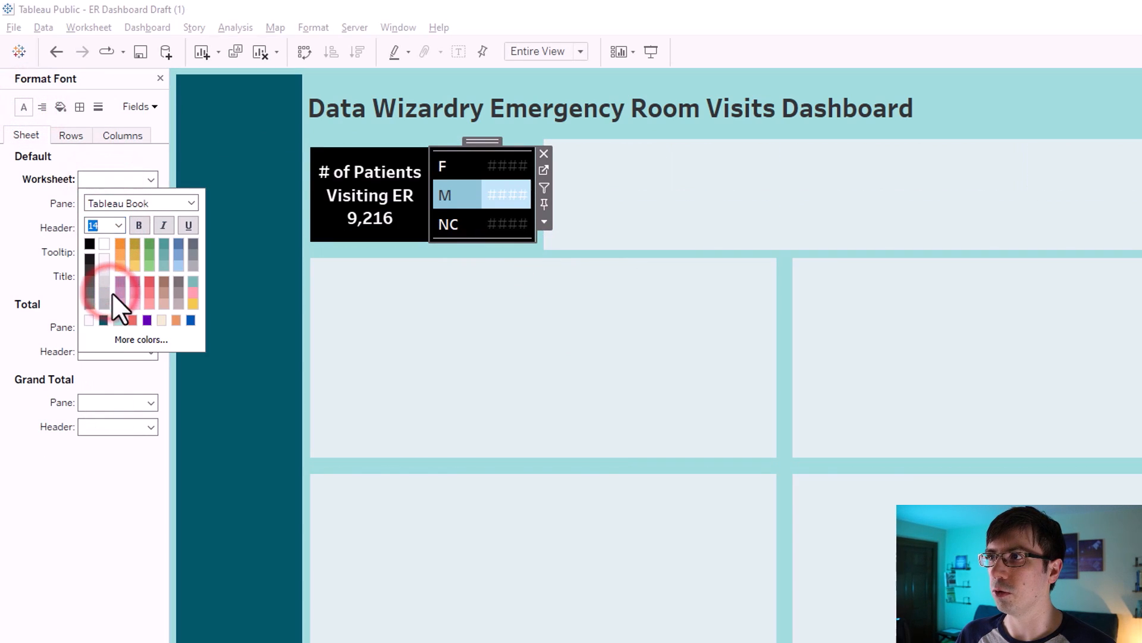
pyautogui.click(481, 201)
pyautogui.moveTo(480, 201); pyautogui.dragTo(455, 199)
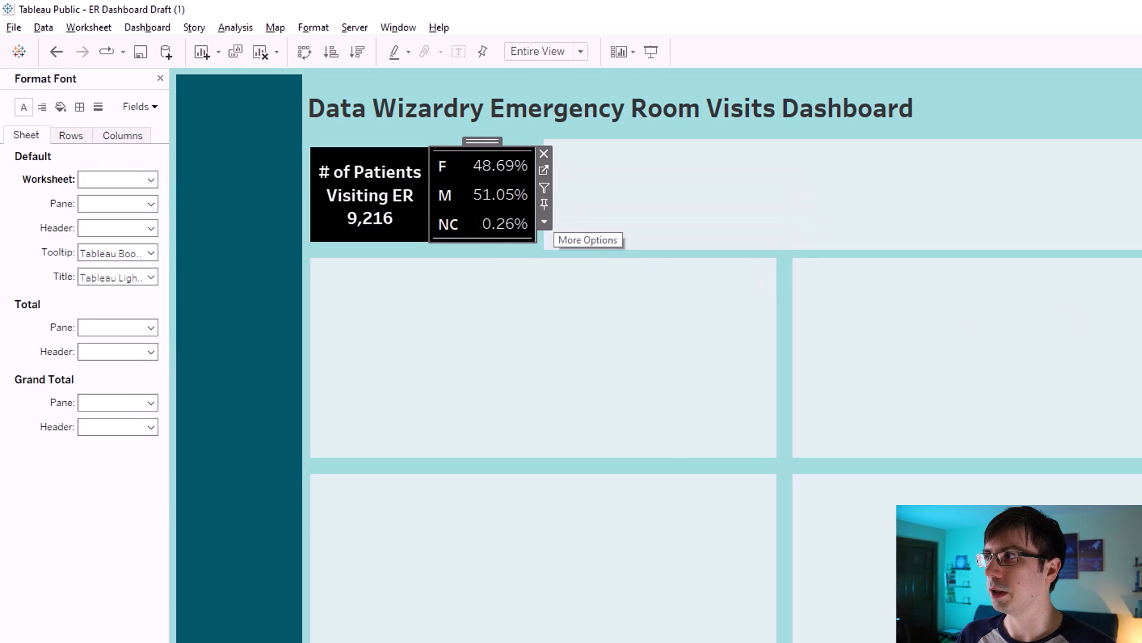
# - Remove the divider lines from the Gender table by setting its row divider to None for both the pane and the header
pyautogui.press('Escape')
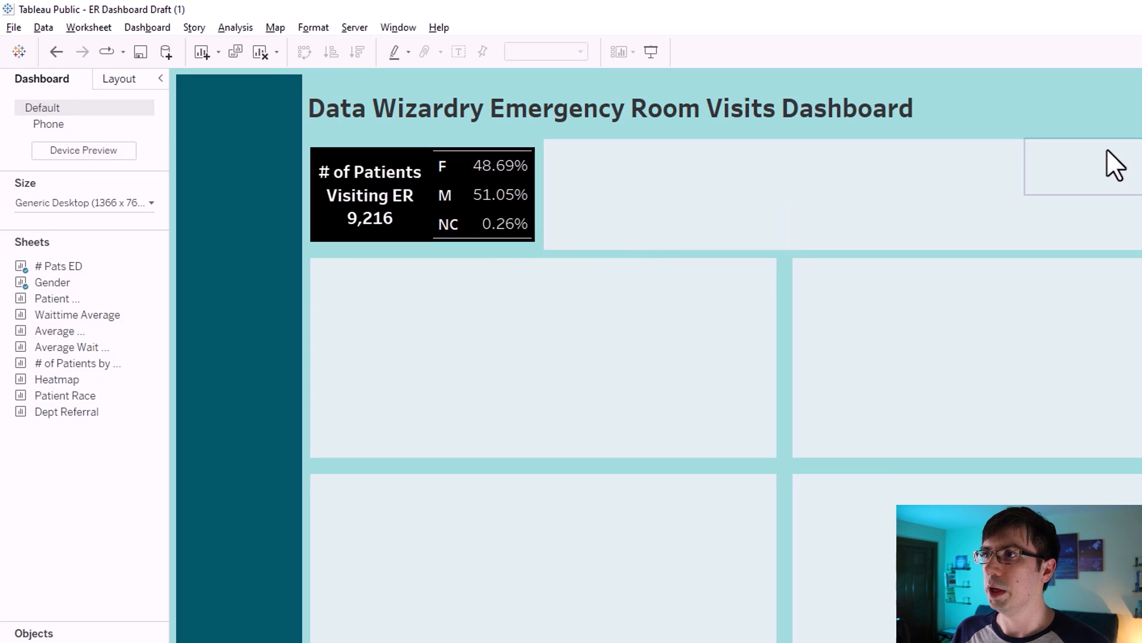
pyautogui.click(457, 170)
pyautogui.rightClick(457, 170)
pyautogui.click(495, 241)
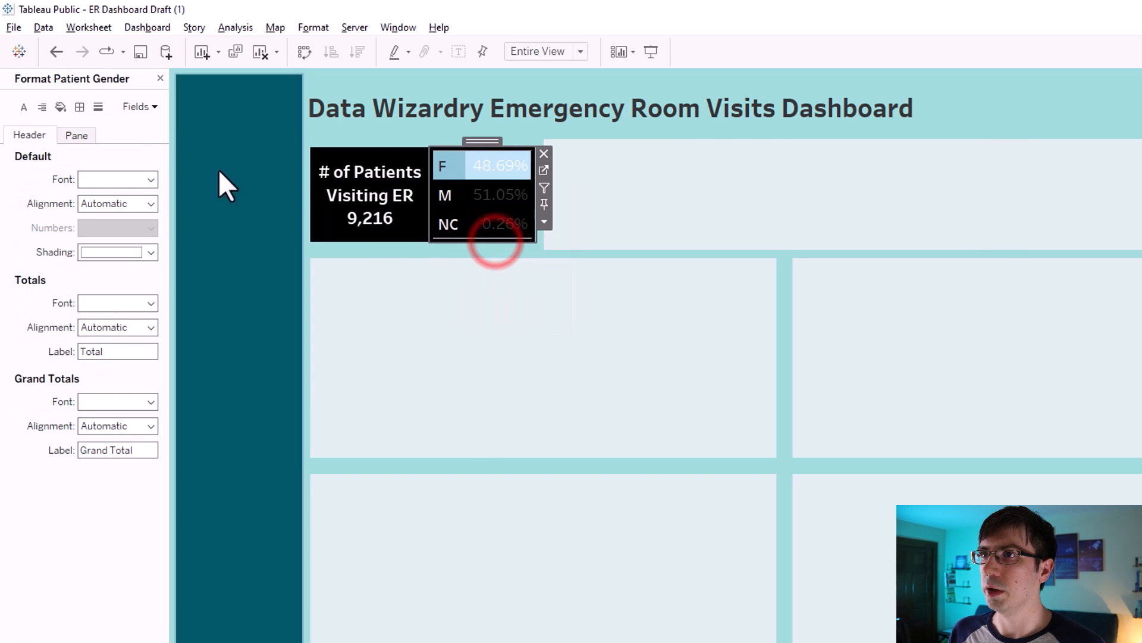
pyautogui.click(80, 106)
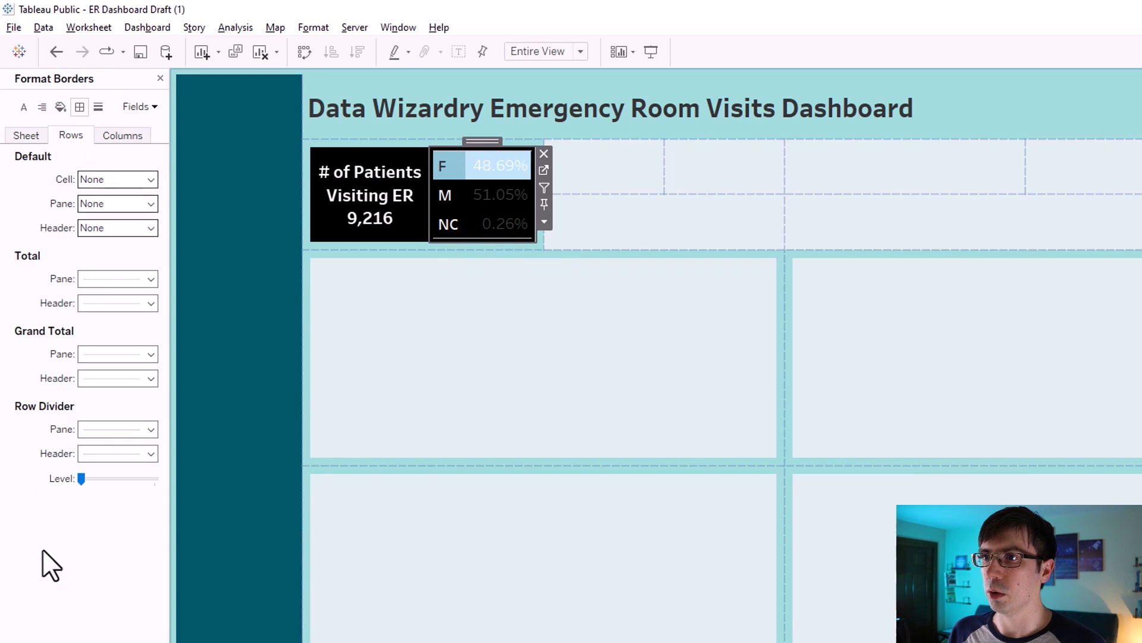
pyautogui.click(99, 429)
pyautogui.click(119, 451)
pyautogui.click(102, 407)
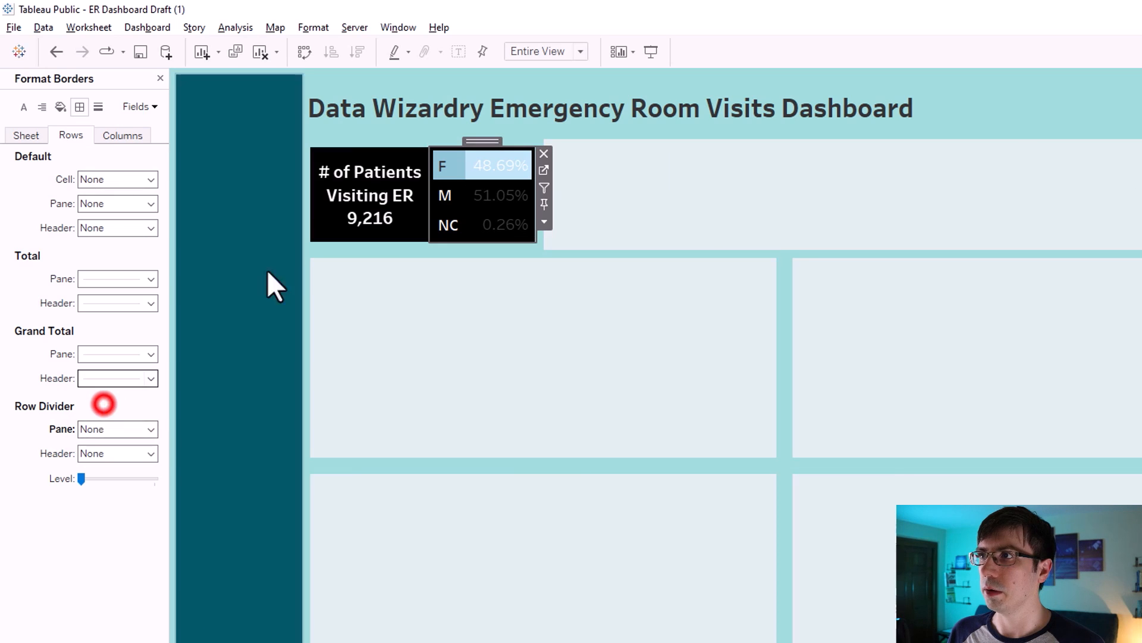
pyautogui.click(456, 165)
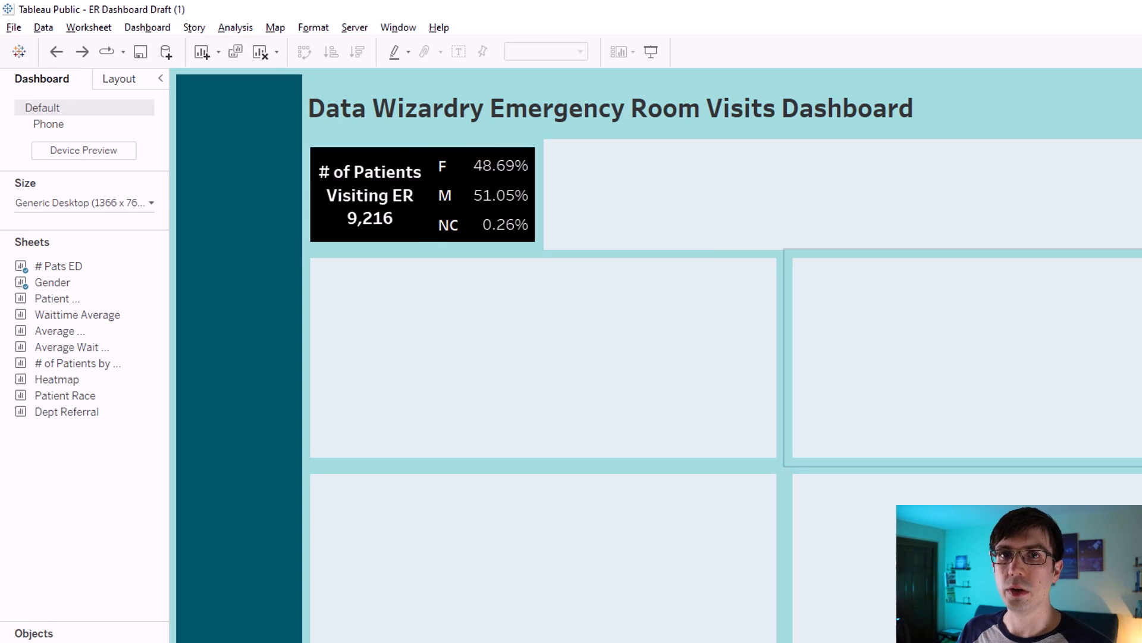
# - Place the # of Patients by Age sheet in the left container of the middle row and shade its worksheet with custom colour #dfedeb
pyautogui.moveTo(84, 361); pyautogui.dragTo(394, 319)
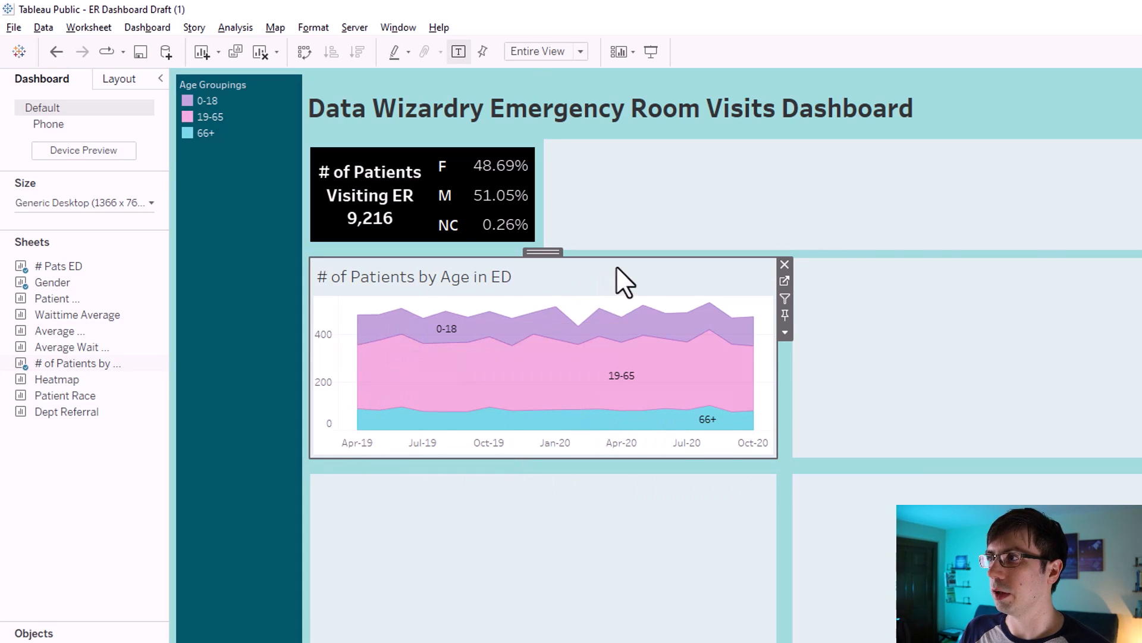
pyautogui.rightClick(344, 351)
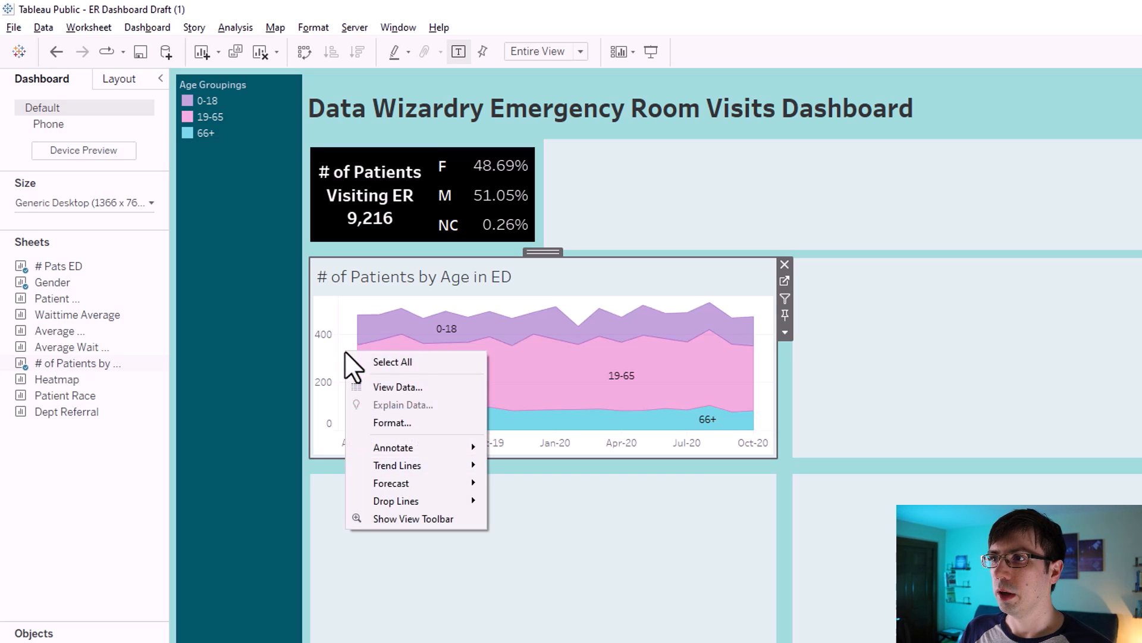
pyautogui.click(376, 415)
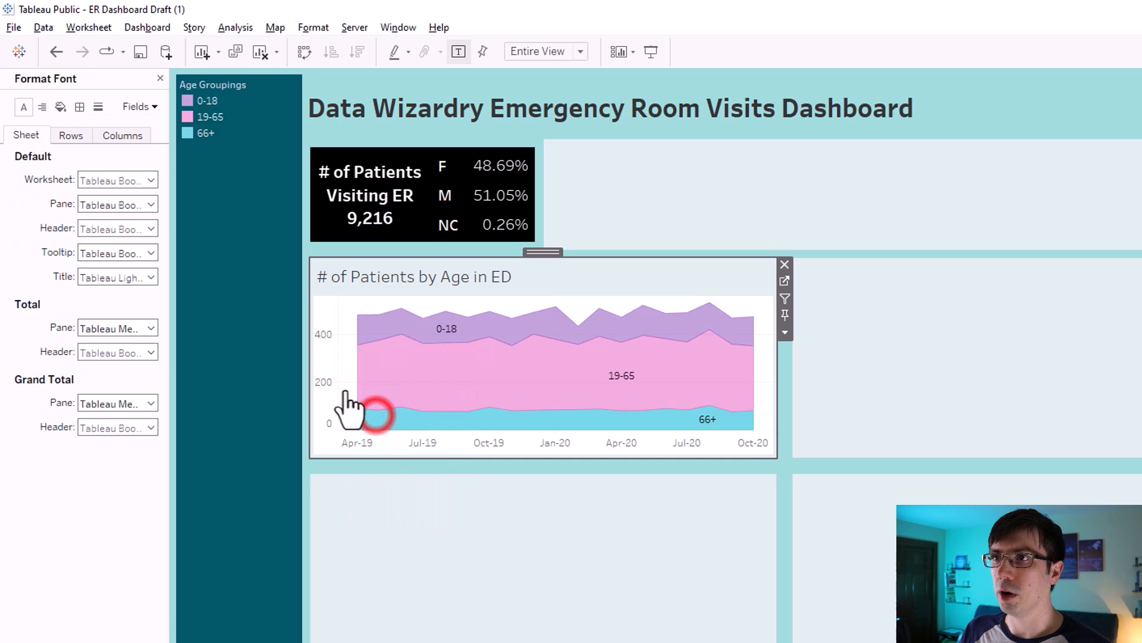
pyautogui.click(59, 105)
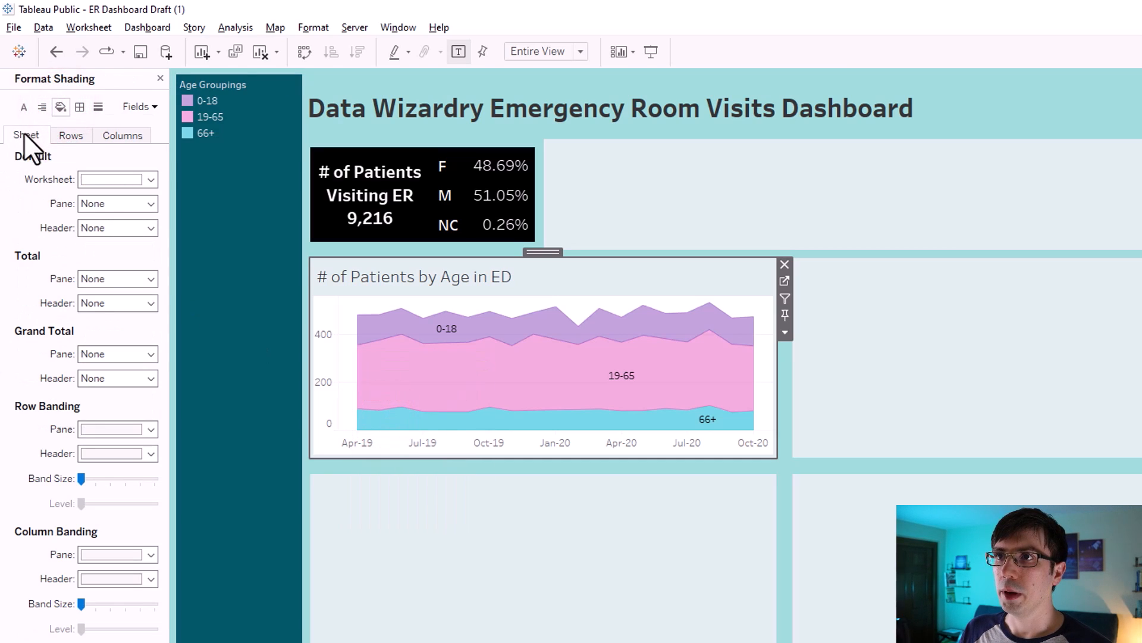
pyautogui.click(113, 179)
pyautogui.click(148, 319)
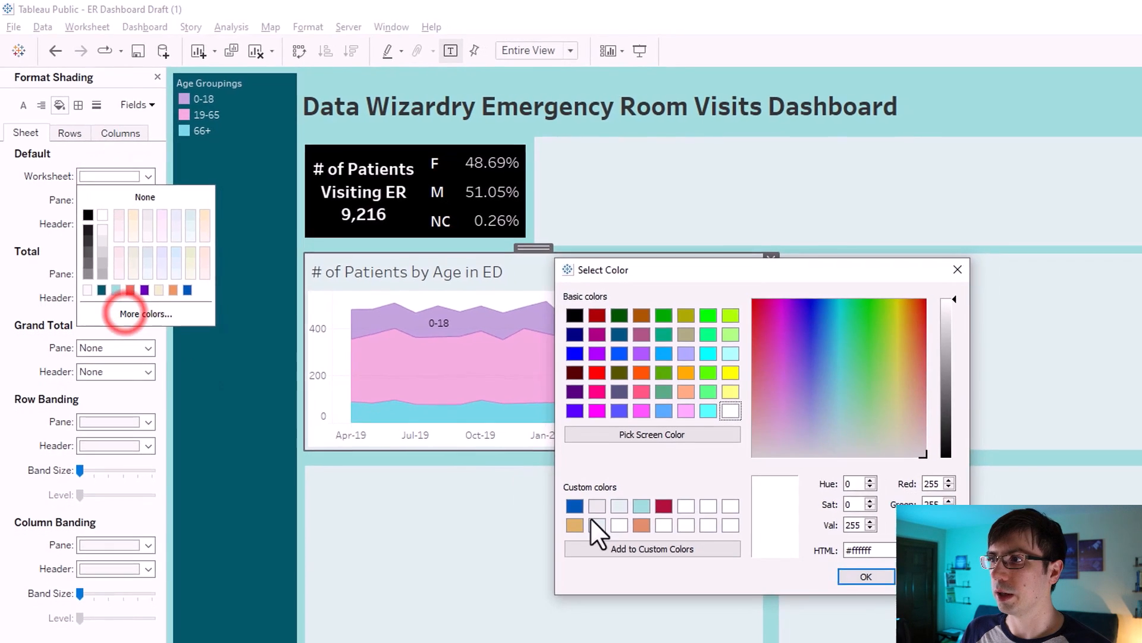
pyautogui.click(607, 534)
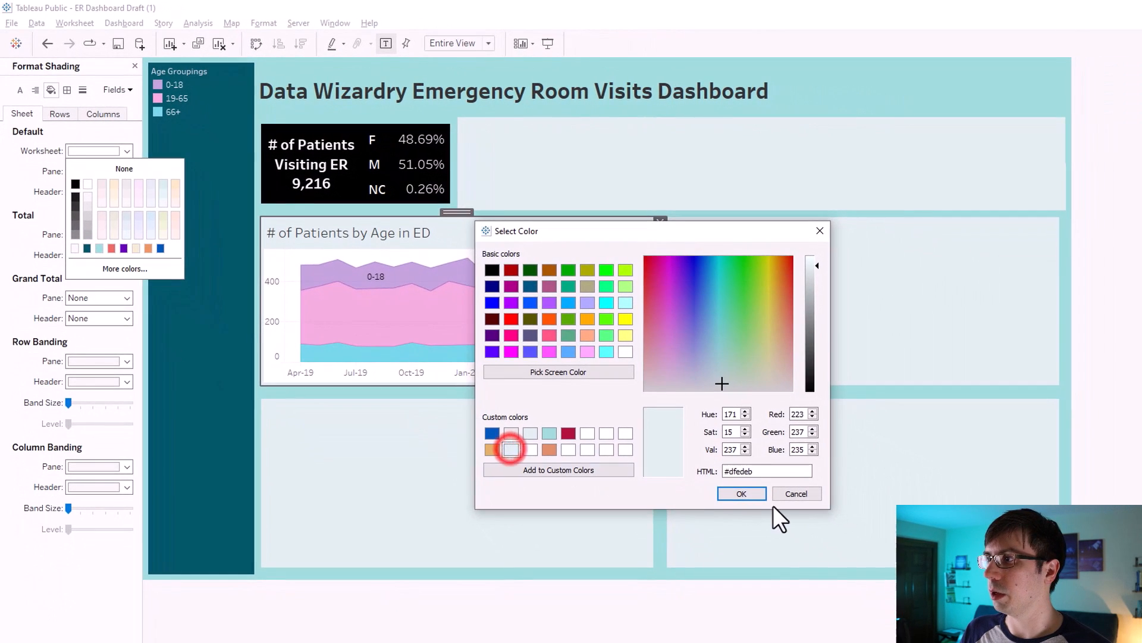
pyautogui.click(754, 493)
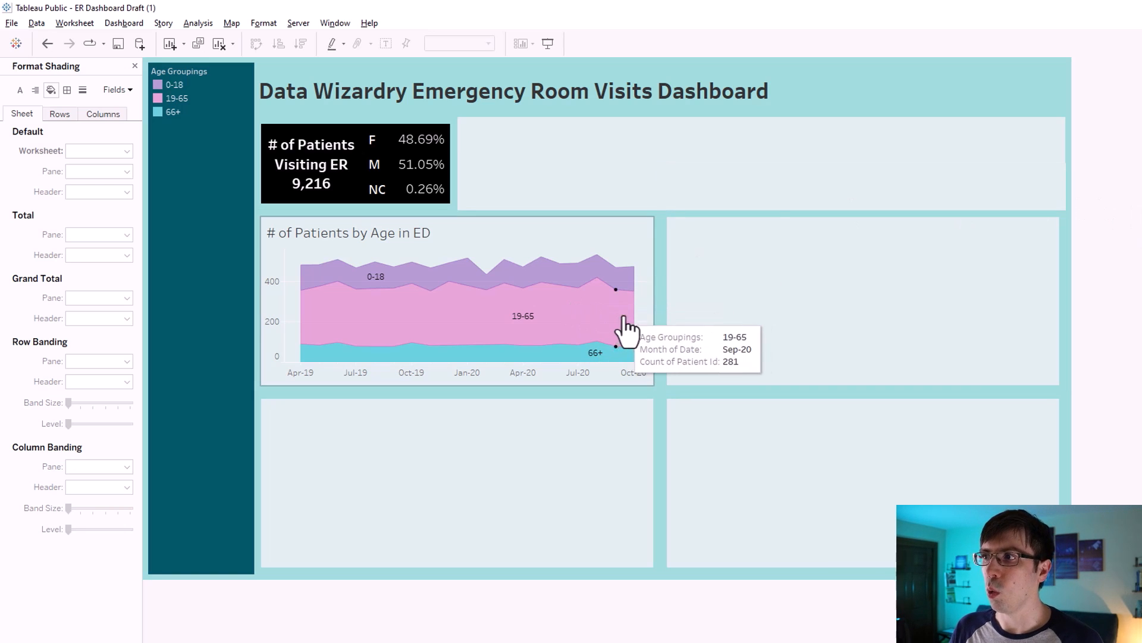
# - Set the row grid lines and row axis rulers of the # of Patients by Age chart to None
pyautogui.moveTo(642, 334)
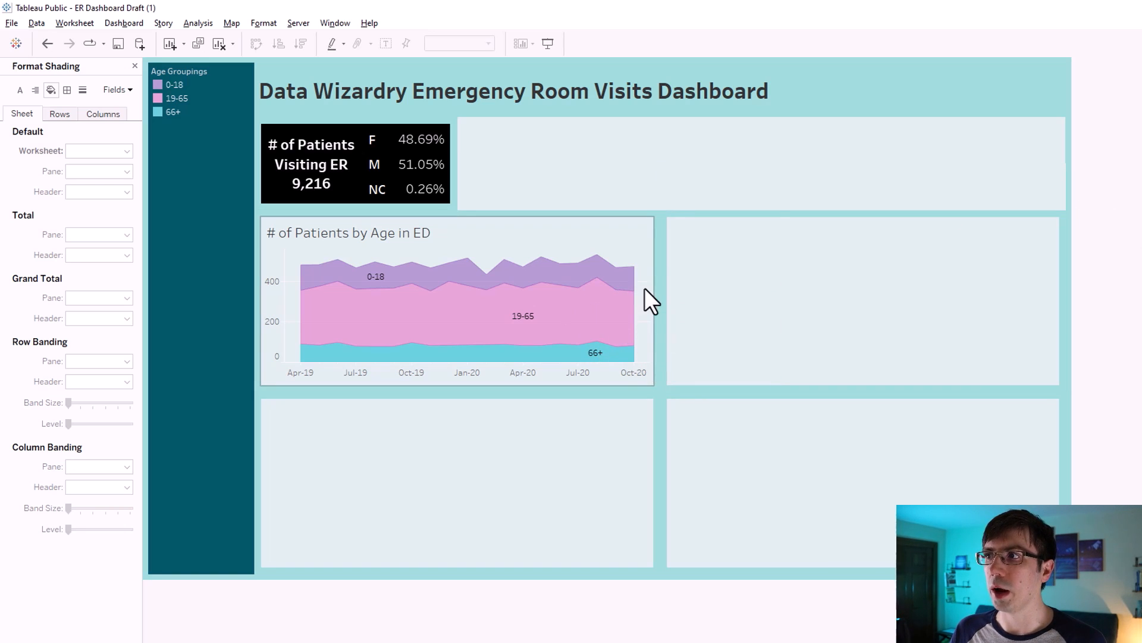
pyautogui.rightClick(290, 300)
pyautogui.click(328, 360)
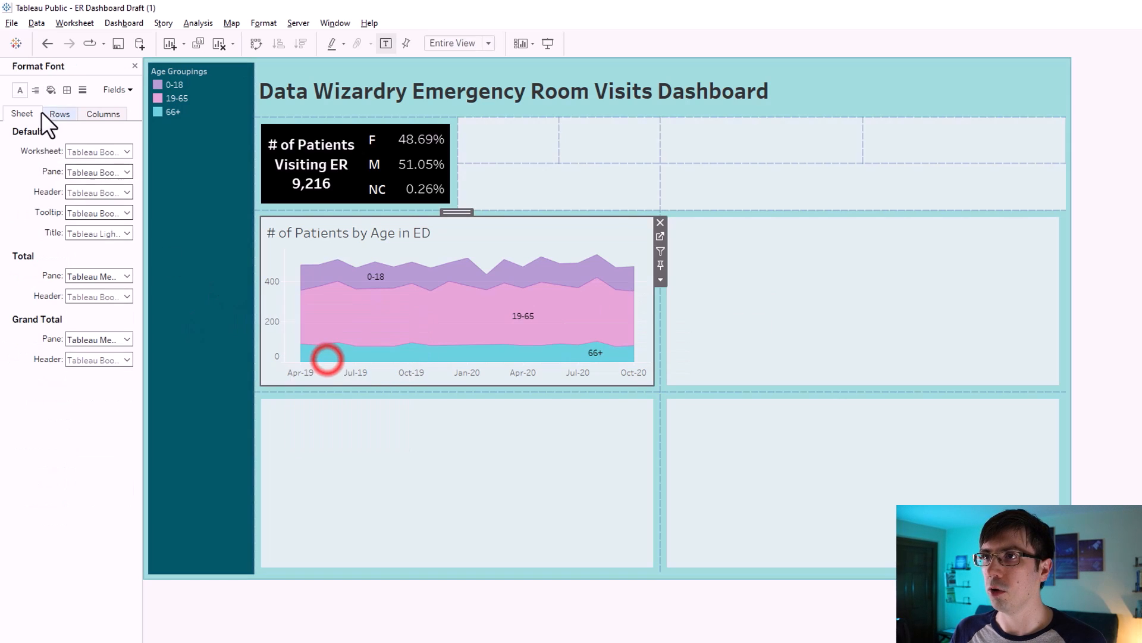
pyautogui.click(83, 89)
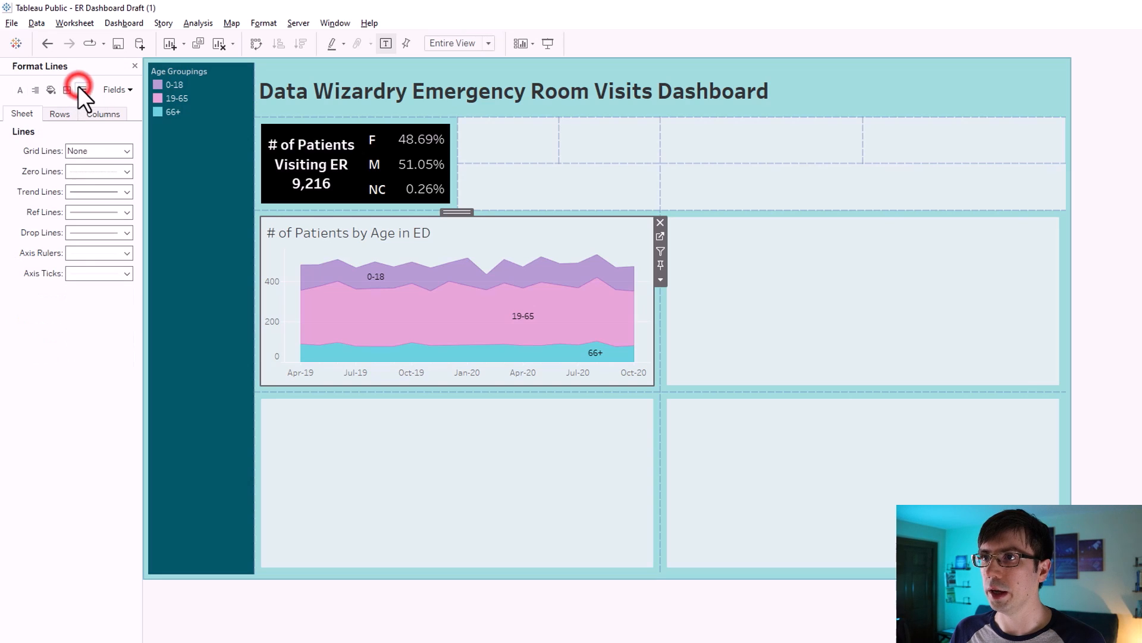
pyautogui.click(51, 113)
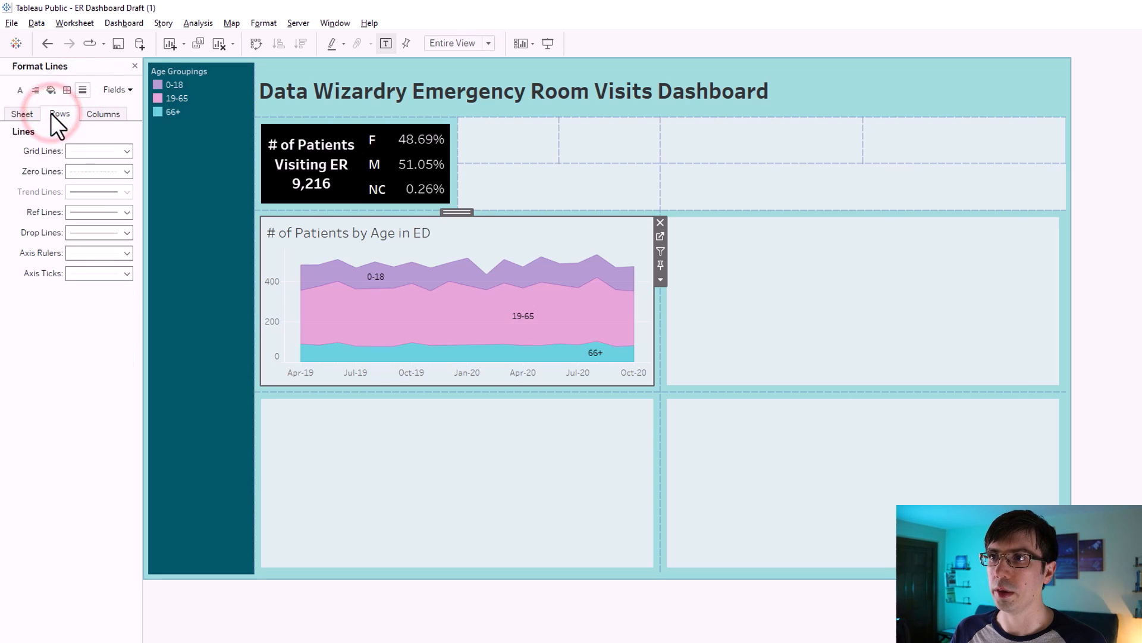
pyautogui.click(87, 152)
pyautogui.click(89, 169)
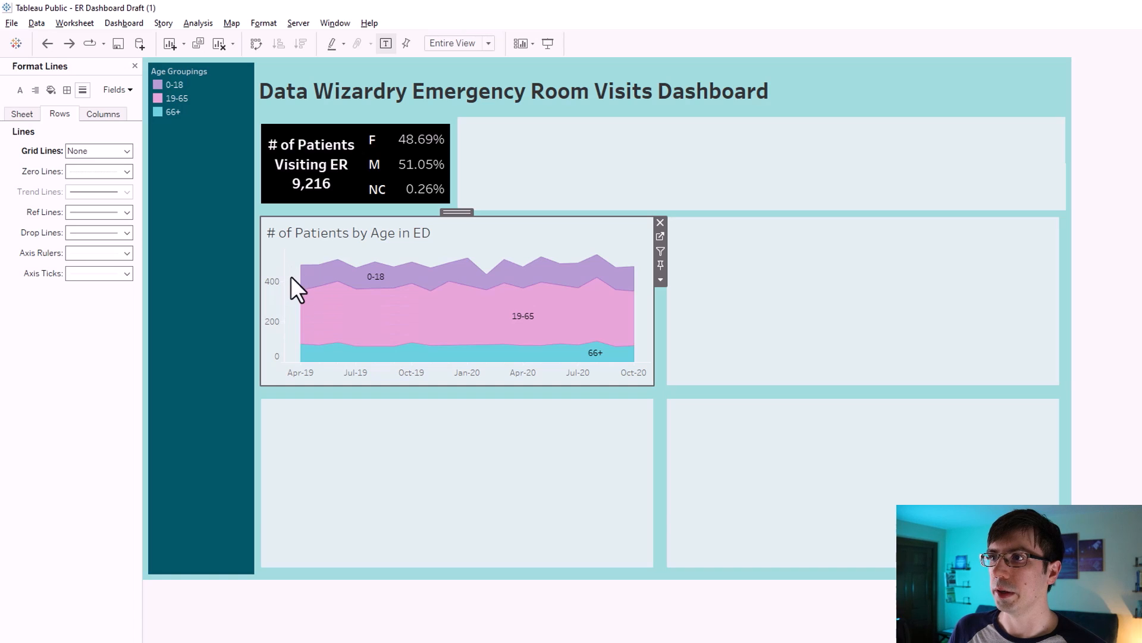
pyautogui.click(106, 251)
pyautogui.click(109, 265)
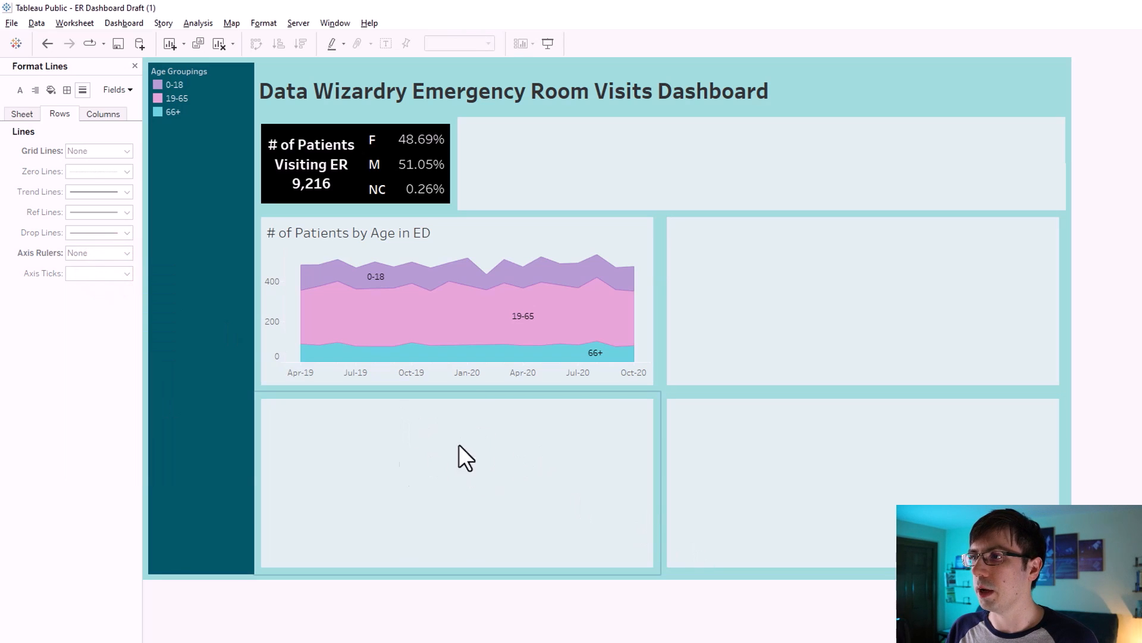
pyautogui.click(134, 65)
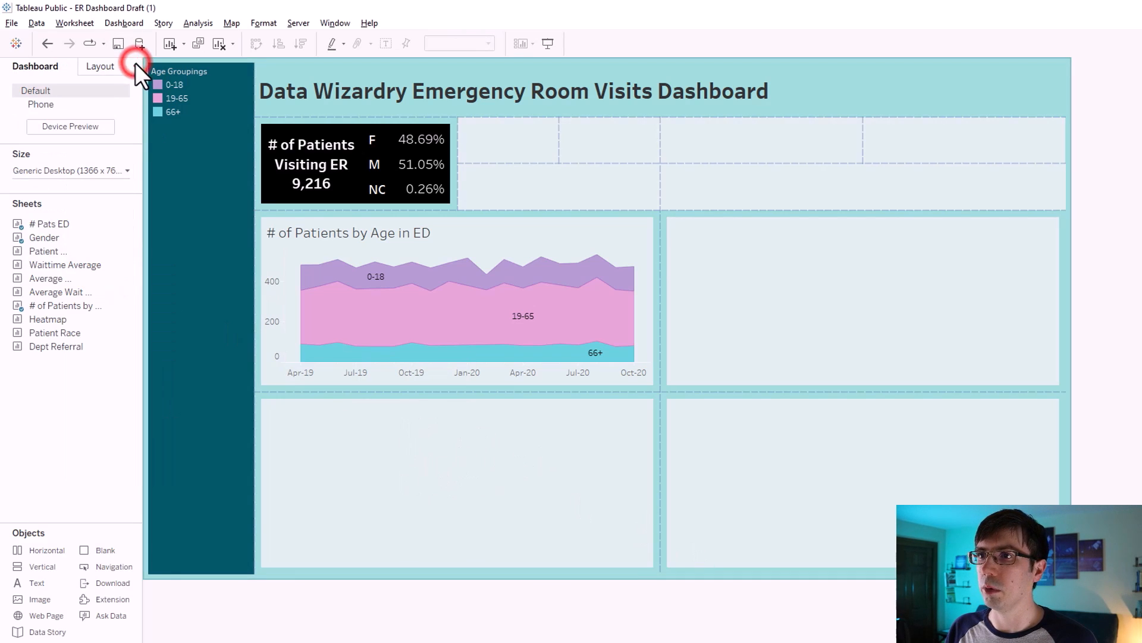
# - Place the Heatmap sheet in the container below the age chart and set its fit to Fit Width
pyautogui.moveTo(62, 319); pyautogui.dragTo(548, 501)
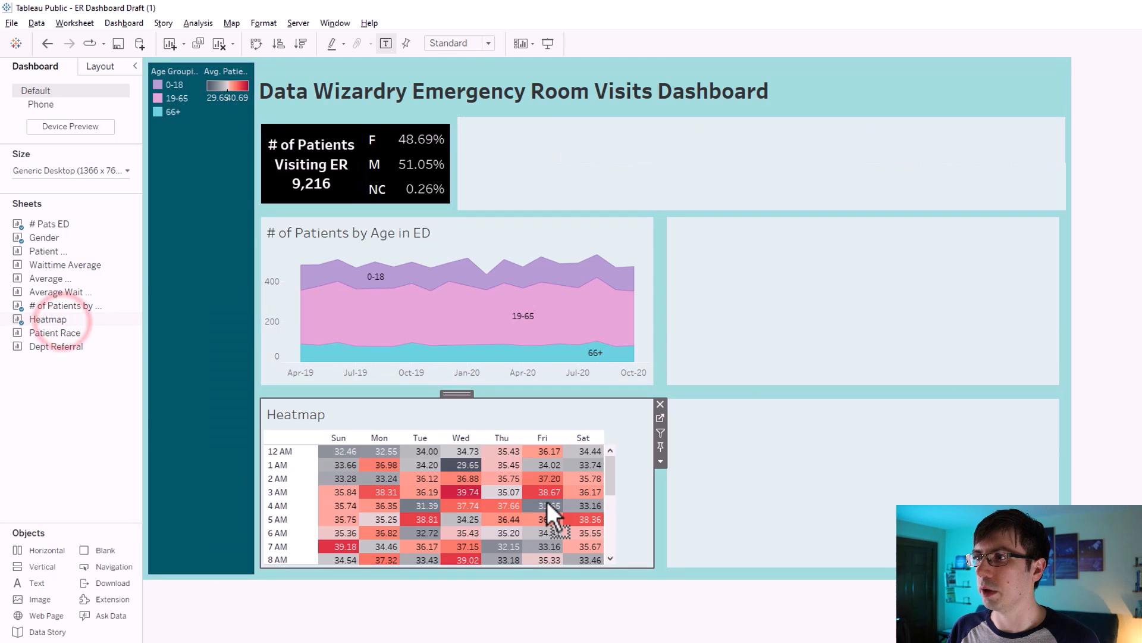
pyautogui.click(659, 462)
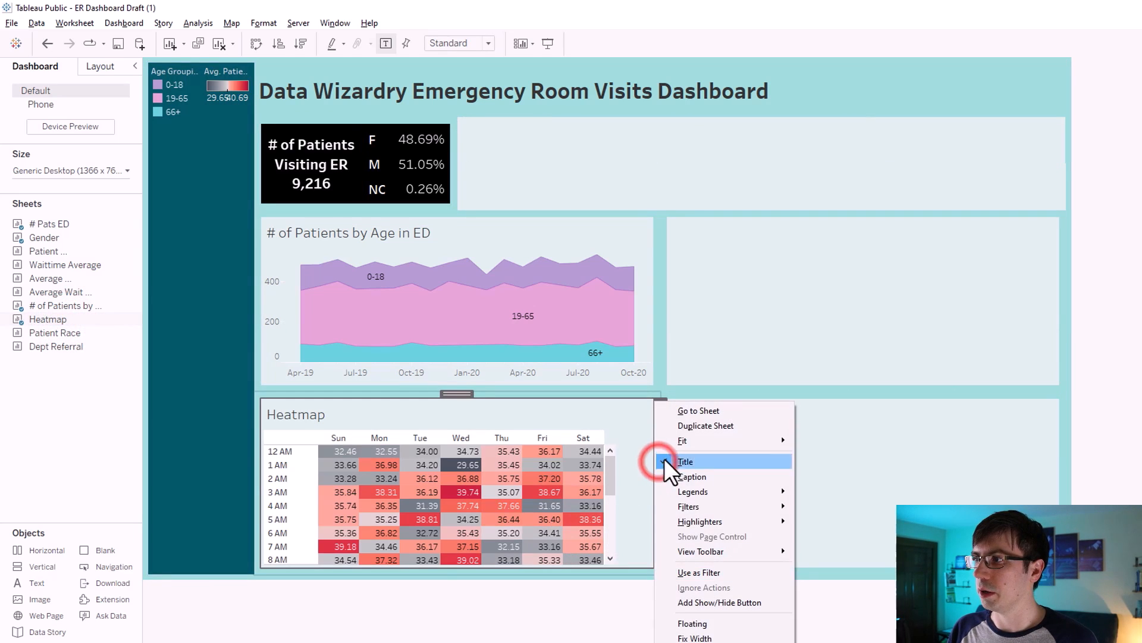
pyautogui.moveTo(682, 443)
pyautogui.click(859, 456)
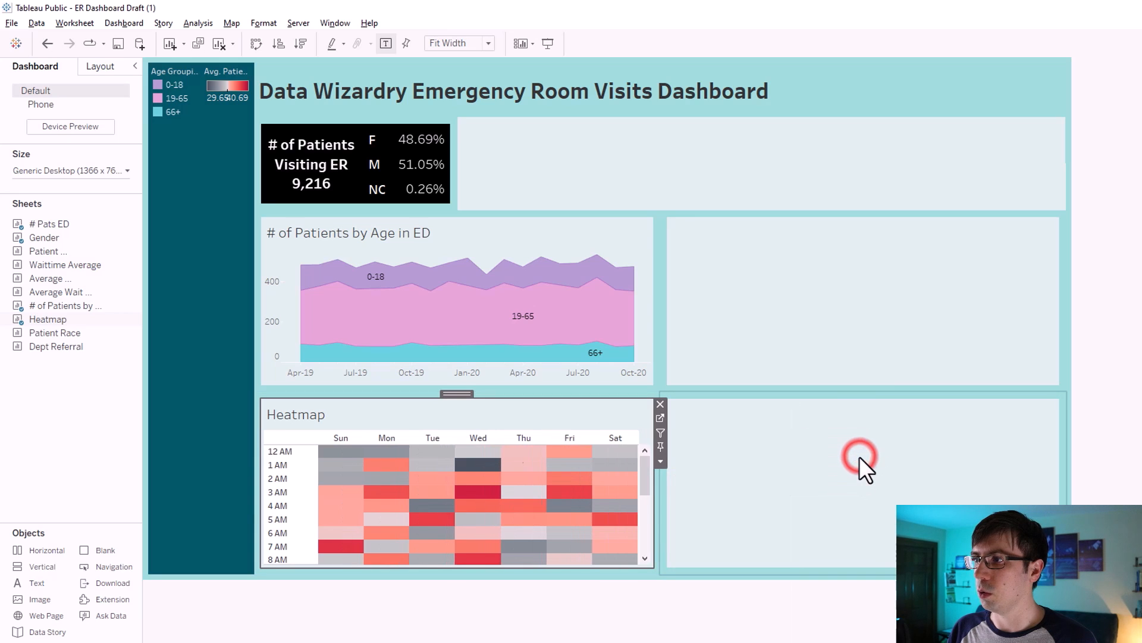
# - Shade the Heatmap's worksheet with the same light custom colour as the # of Patients by Age chart
pyautogui.click(302, 481)
pyautogui.rightClick(302, 481)
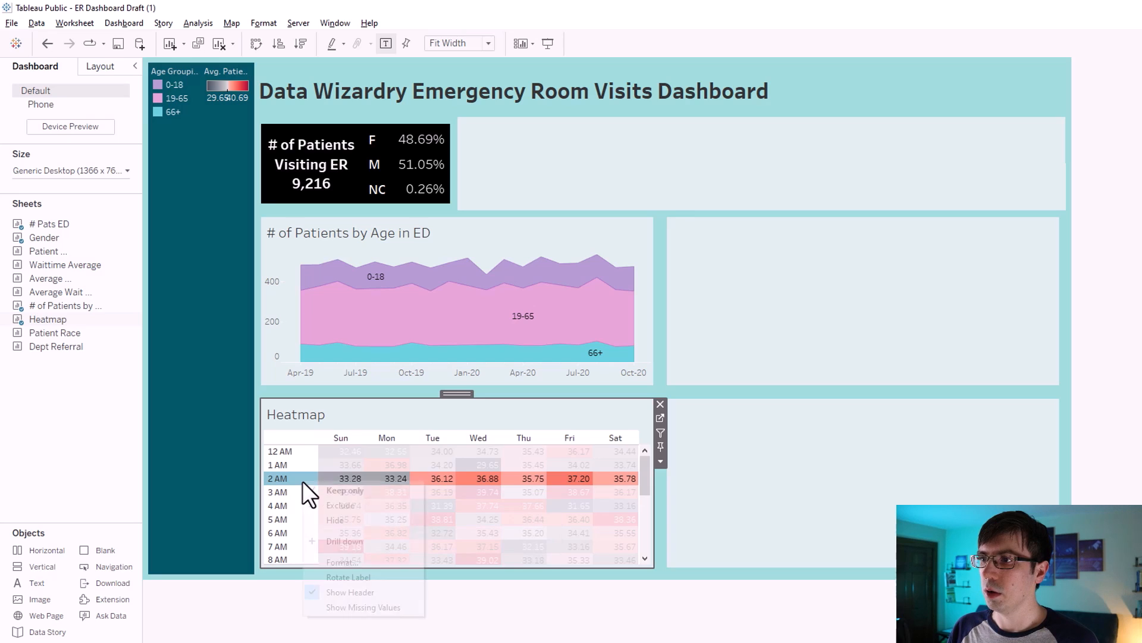
pyautogui.click(331, 562)
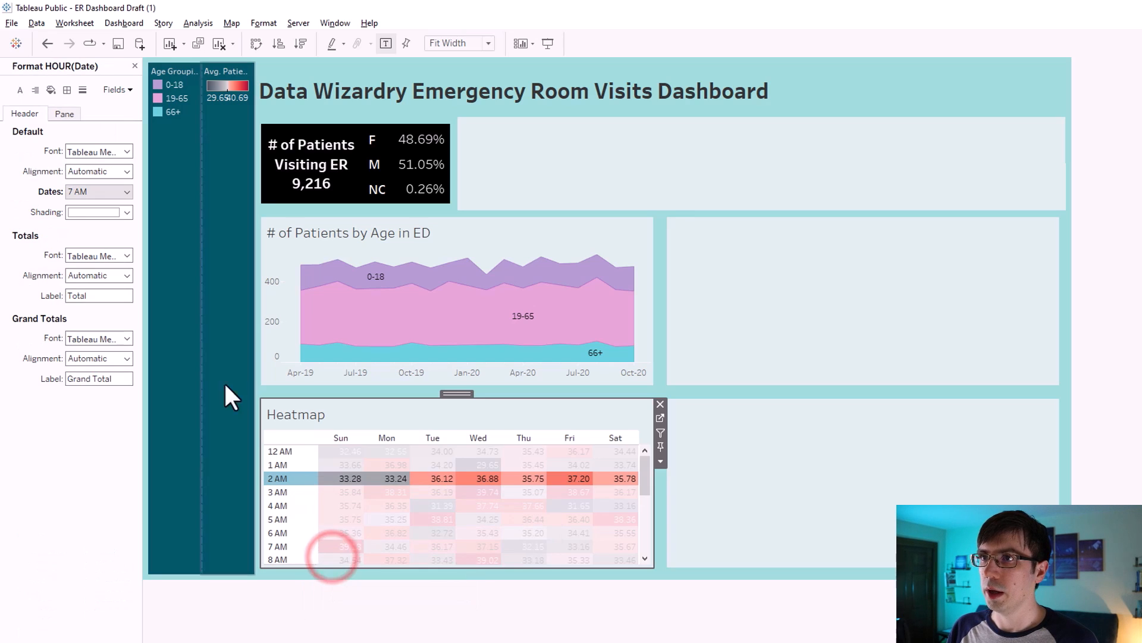
pyautogui.click(49, 90)
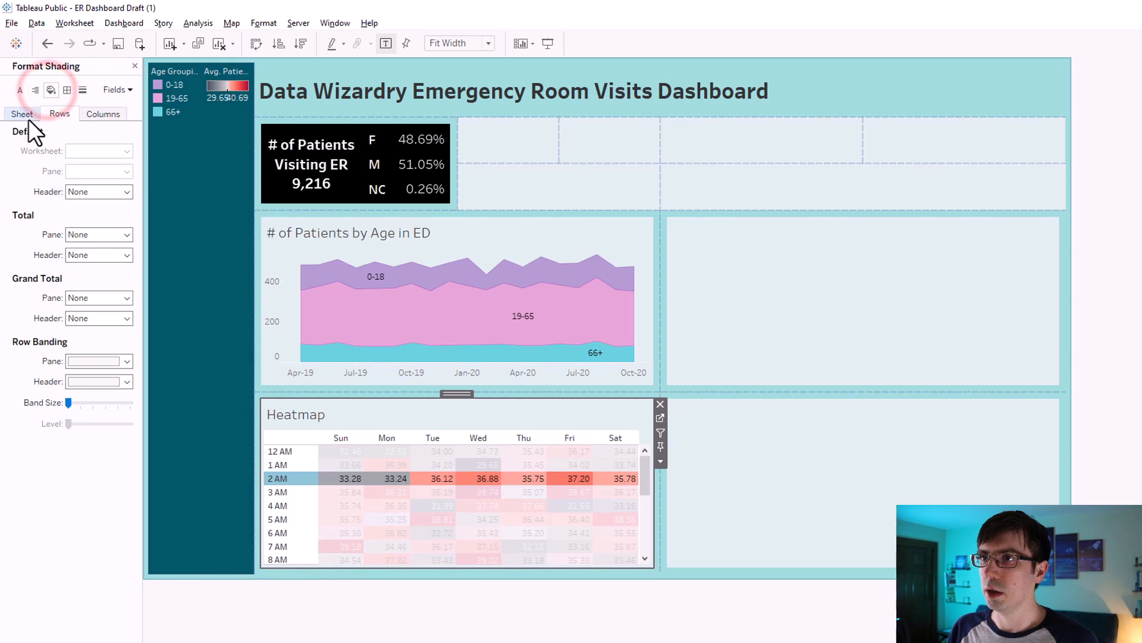
pyautogui.click(28, 118)
pyautogui.click(73, 150)
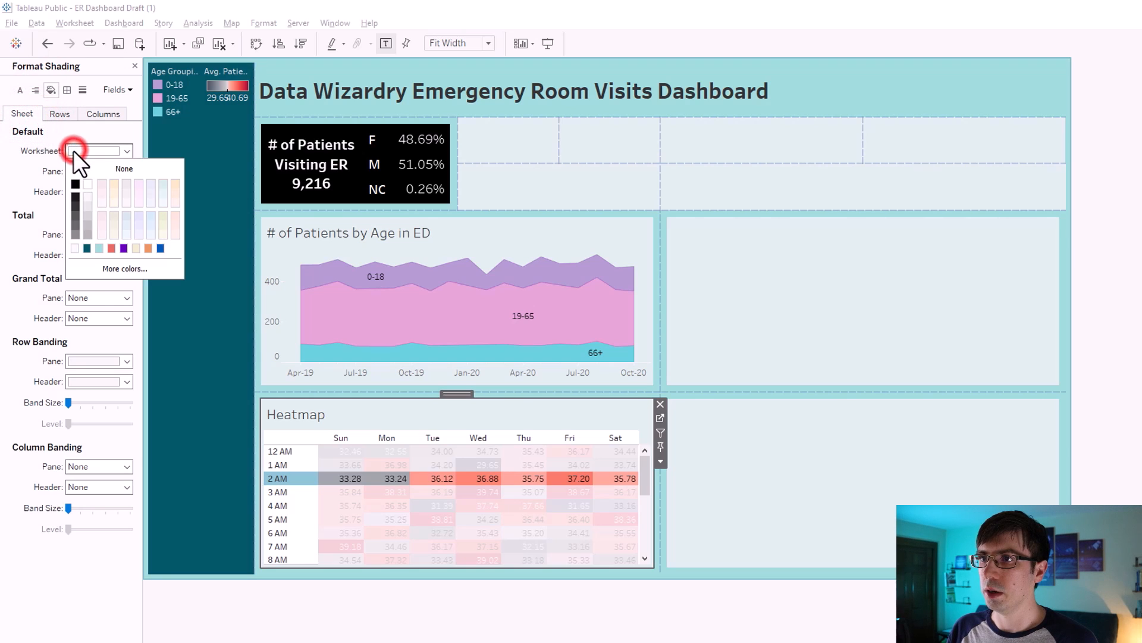
pyautogui.click(98, 271)
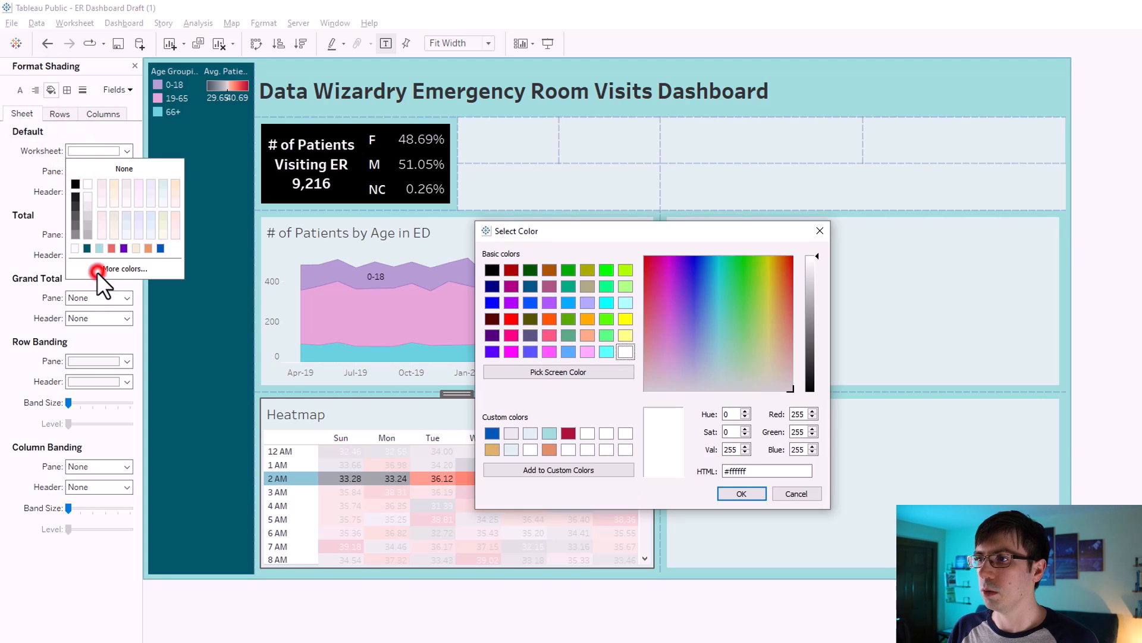
pyautogui.click(510, 449)
pyautogui.click(738, 495)
pyautogui.click(1128, 421)
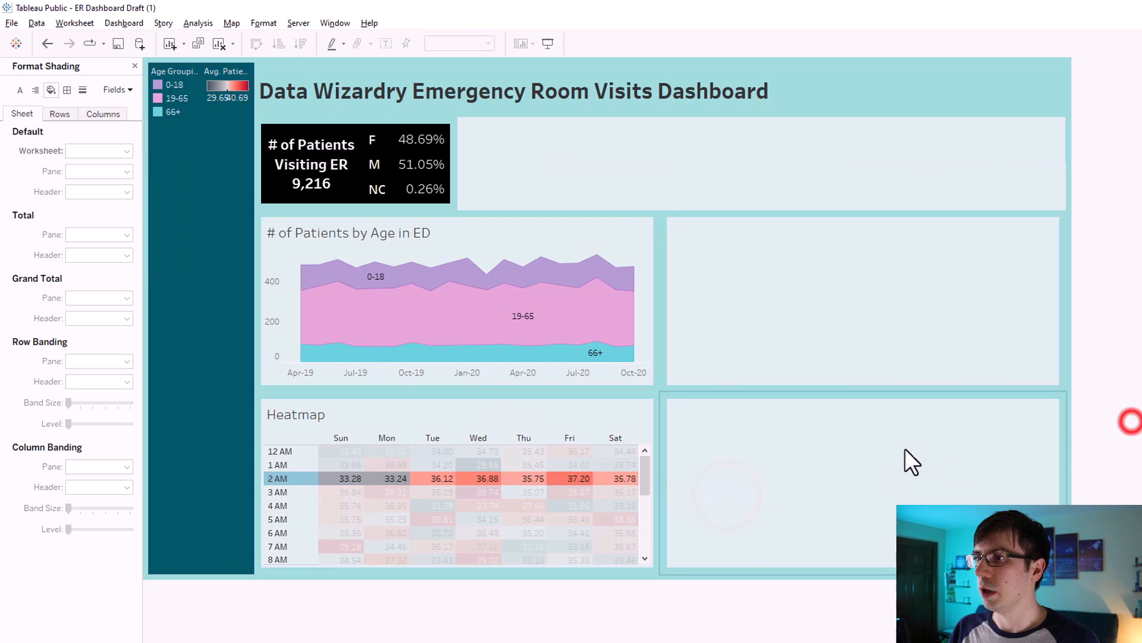
pyautogui.click(301, 479)
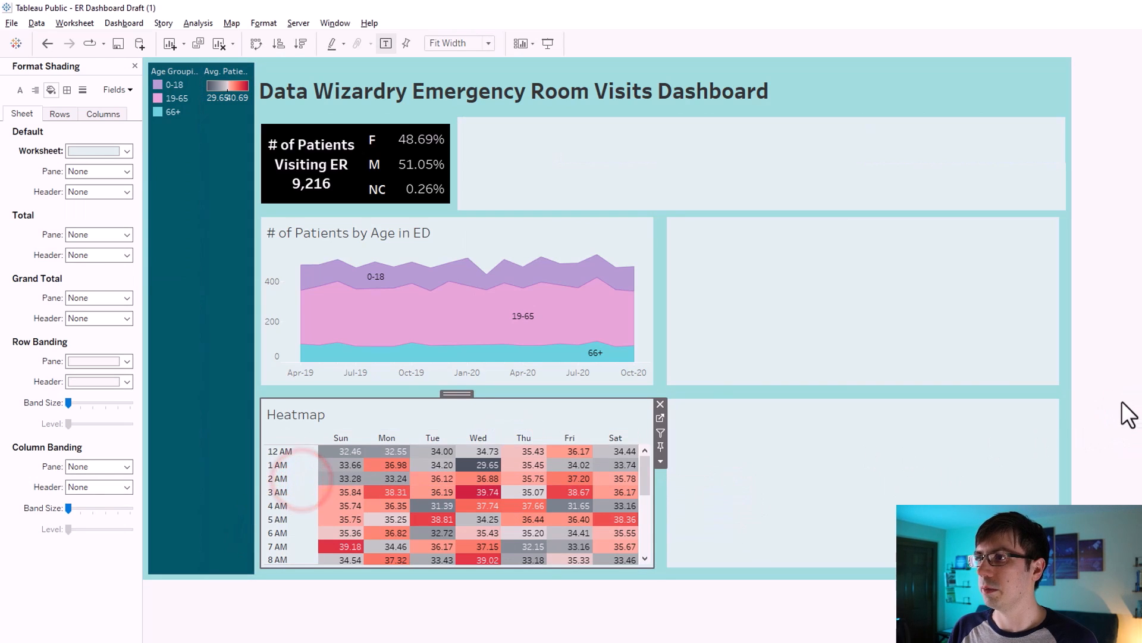
# - Place the Patient Race sheet in the container beside the age chart and the Dept Referral sheet in the one beside the Heatmap
pyautogui.click(1109, 414)
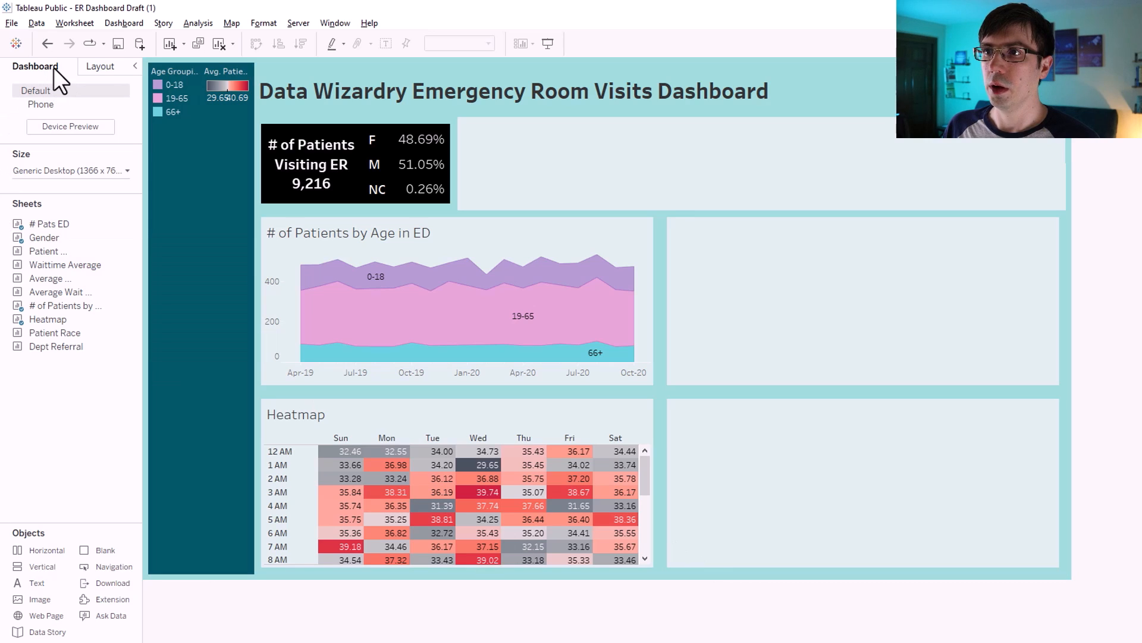
pyautogui.moveTo(66, 332); pyautogui.dragTo(798, 298)
pyautogui.moveTo(35, 347); pyautogui.dragTo(689, 471)
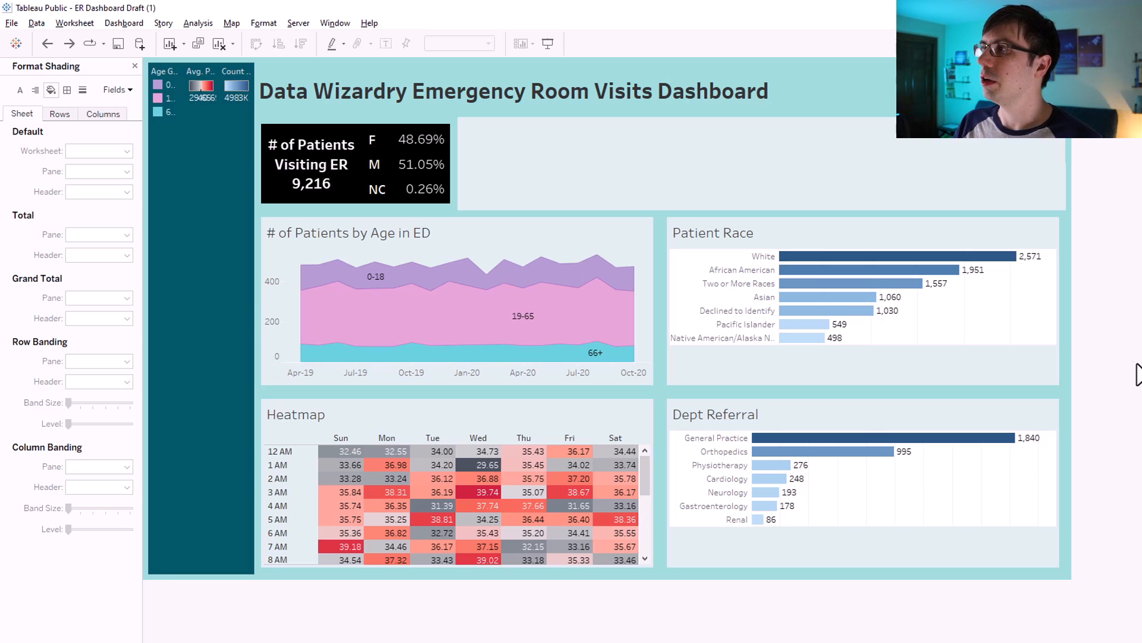
# - Shade the Patient Race chart's worksheet with the light custom colour used for the other charts
pyautogui.click(952, 314)
pyautogui.rightClick(952, 315)
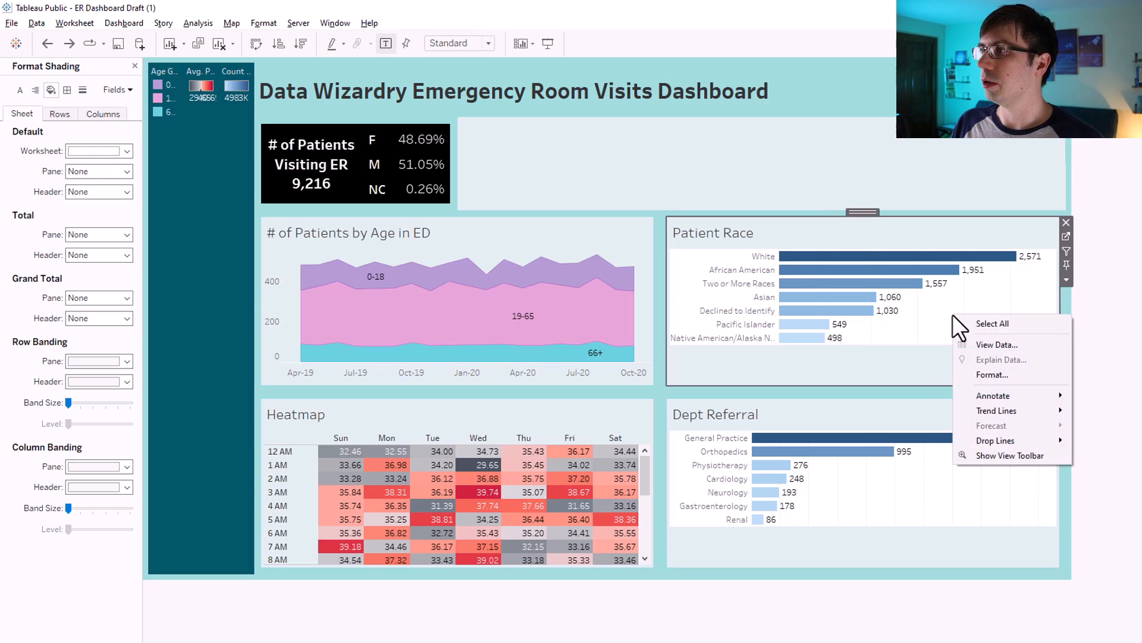
pyautogui.click(987, 375)
pyautogui.click(47, 85)
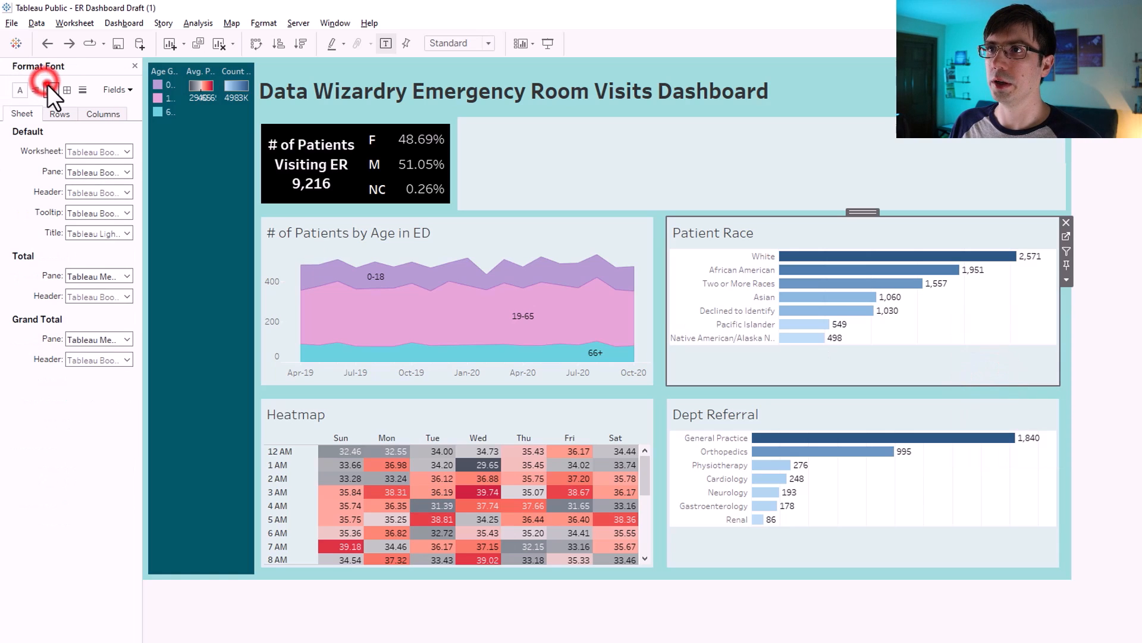
pyautogui.click(70, 145)
pyautogui.click(103, 266)
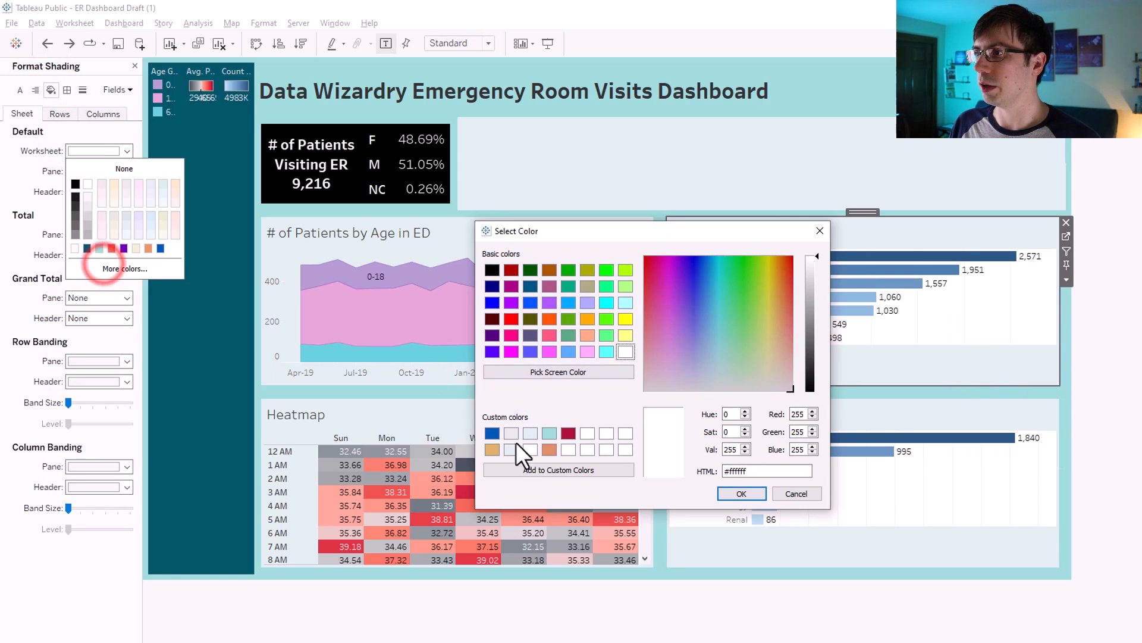
pyautogui.click(512, 449)
pyautogui.click(741, 493)
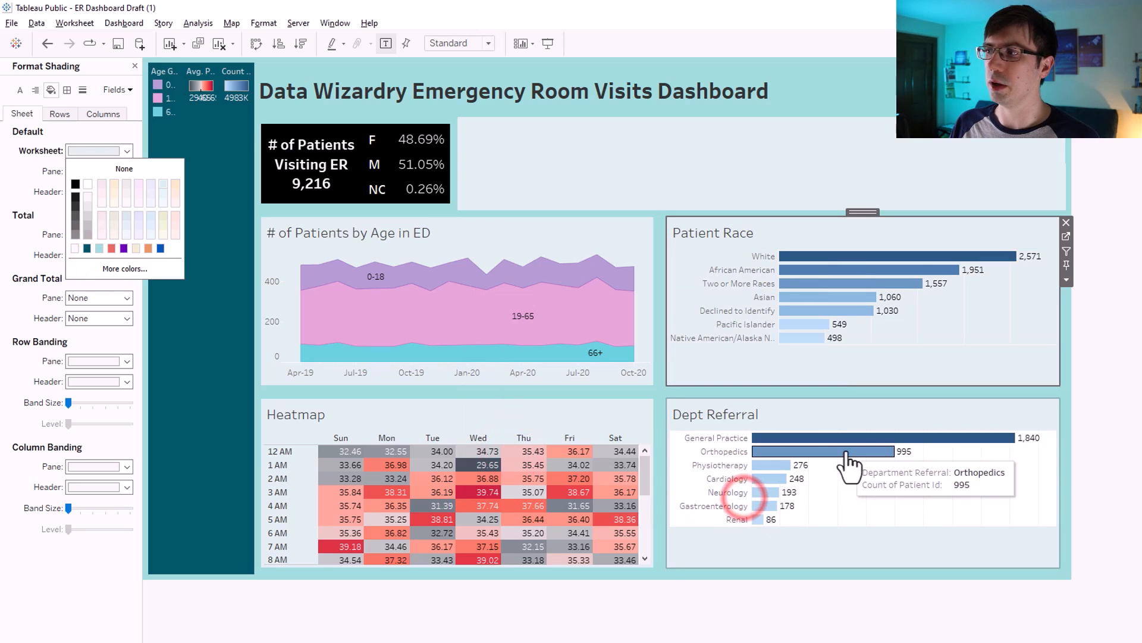
# - Shade the Dept Referral chart's worksheet with the light custom colour #dfedeb
pyautogui.rightClick(913, 482)
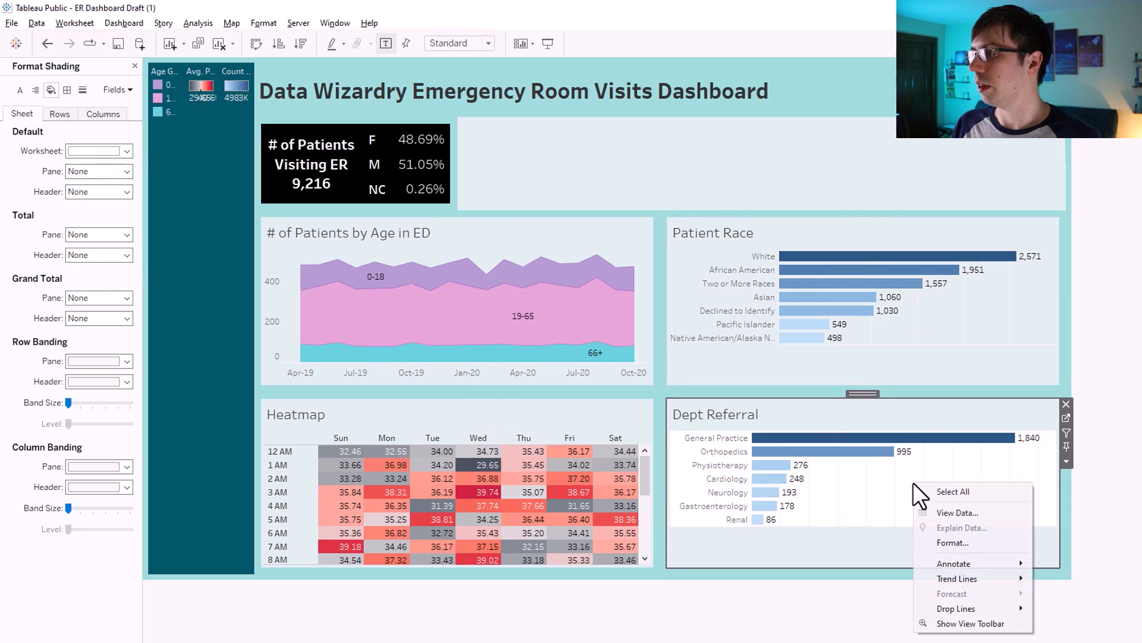
pyautogui.click(953, 538)
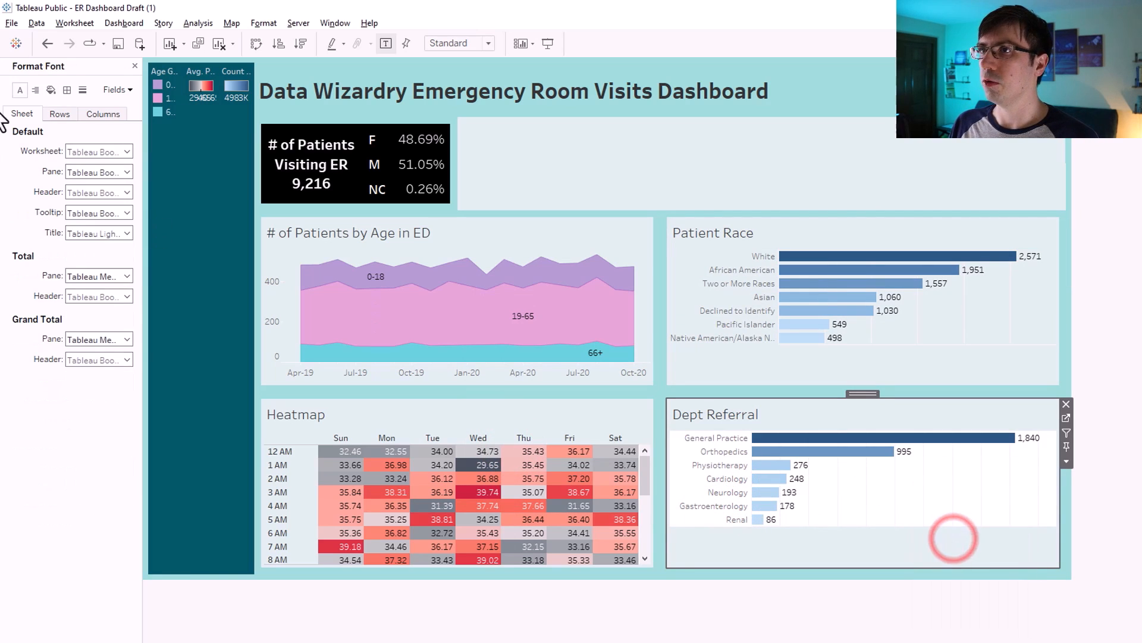
pyautogui.click(49, 91)
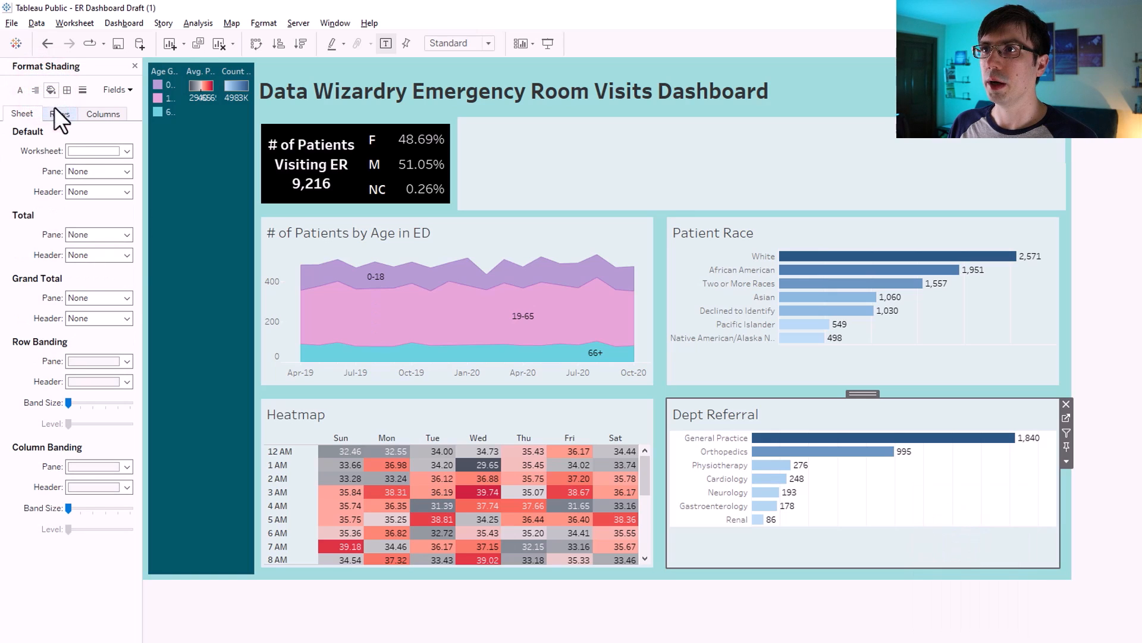
pyautogui.click(80, 150)
pyautogui.click(110, 271)
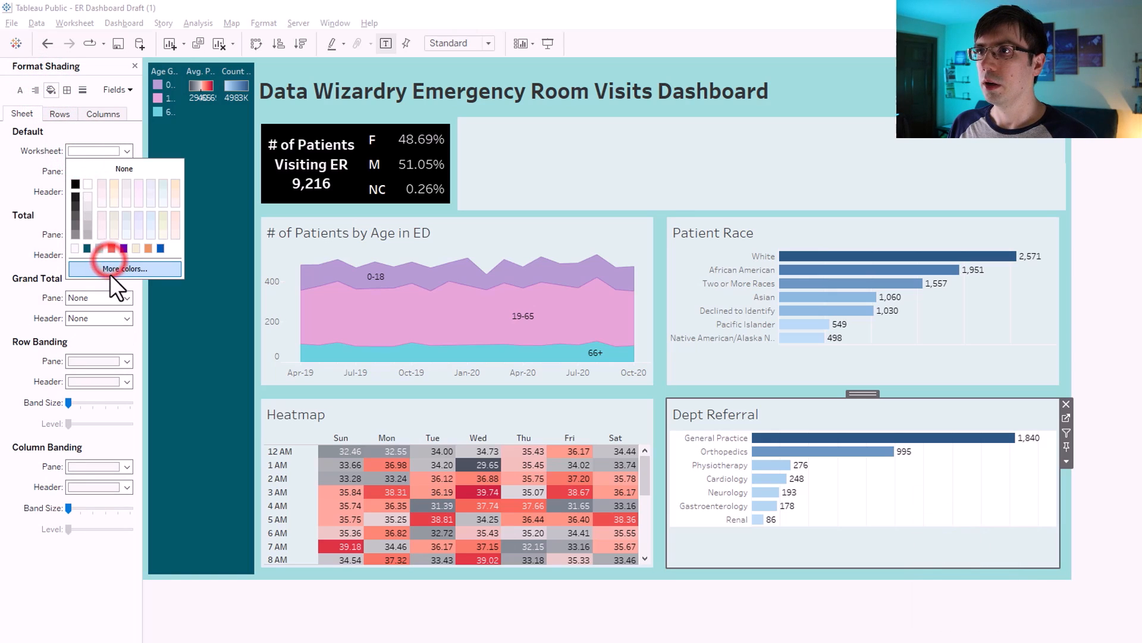
pyautogui.click(511, 449)
pyautogui.click(741, 494)
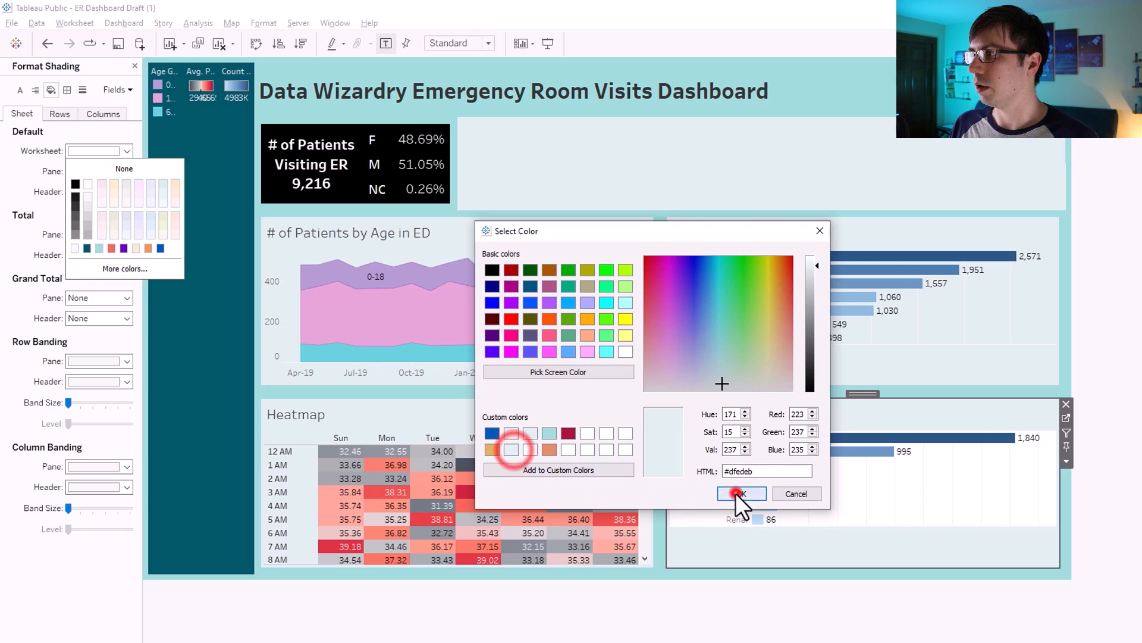
pyautogui.click(958, 387)
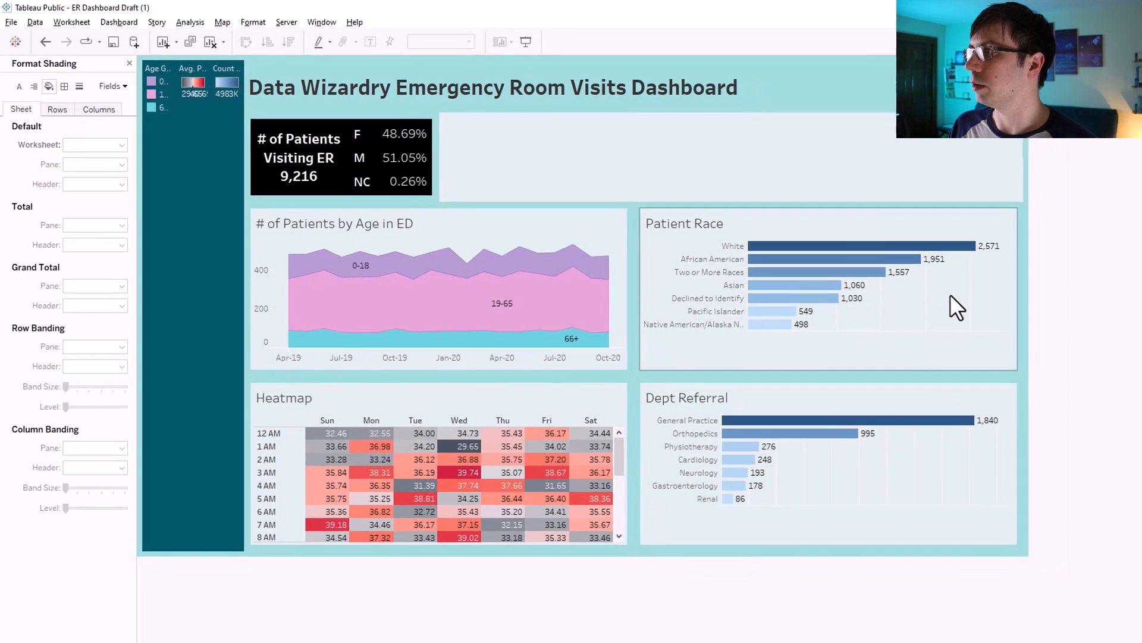
# - Set the fit of the Patient Race chart to Entire View
pyautogui.click(990, 306)
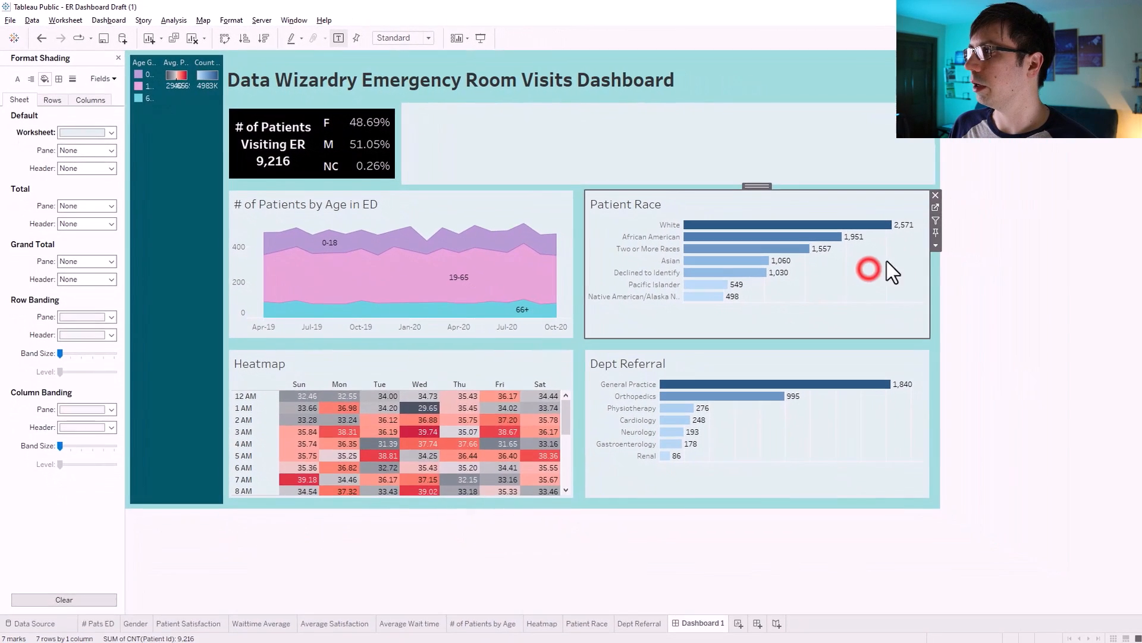
pyautogui.click(1066, 280)
pyautogui.moveTo(957, 291)
pyautogui.click(1089, 324)
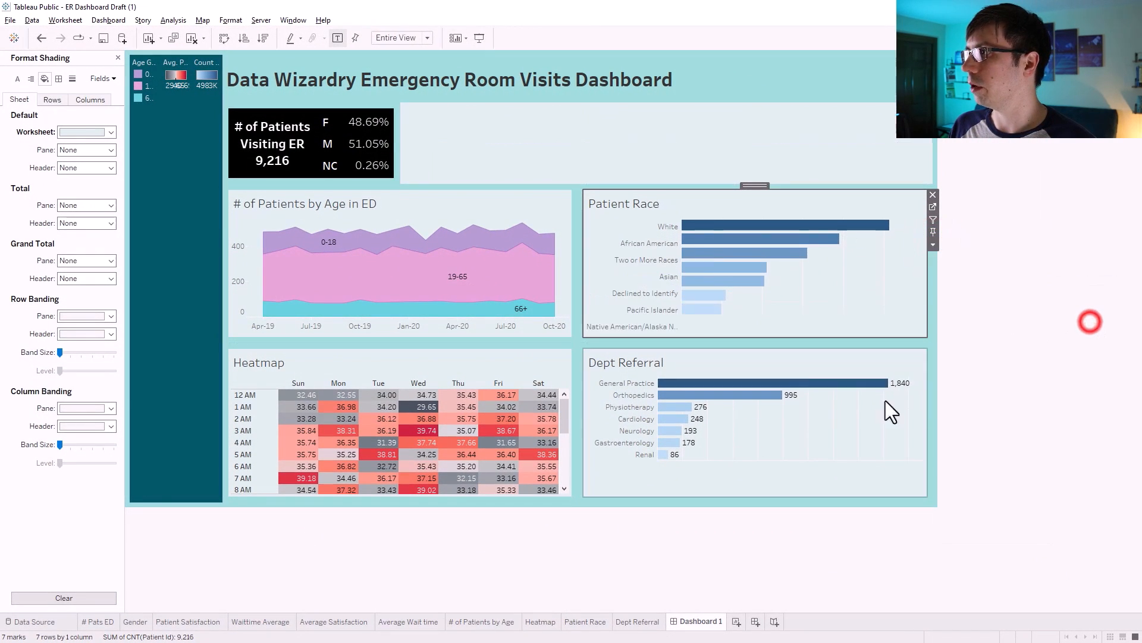
# - Set the fit of the Dept Referral chart to Entire View and widen its department label column to line up with the Patient Race bars
pyautogui.click(897, 433)
pyautogui.click(933, 404)
pyautogui.moveTo(1015, 380)
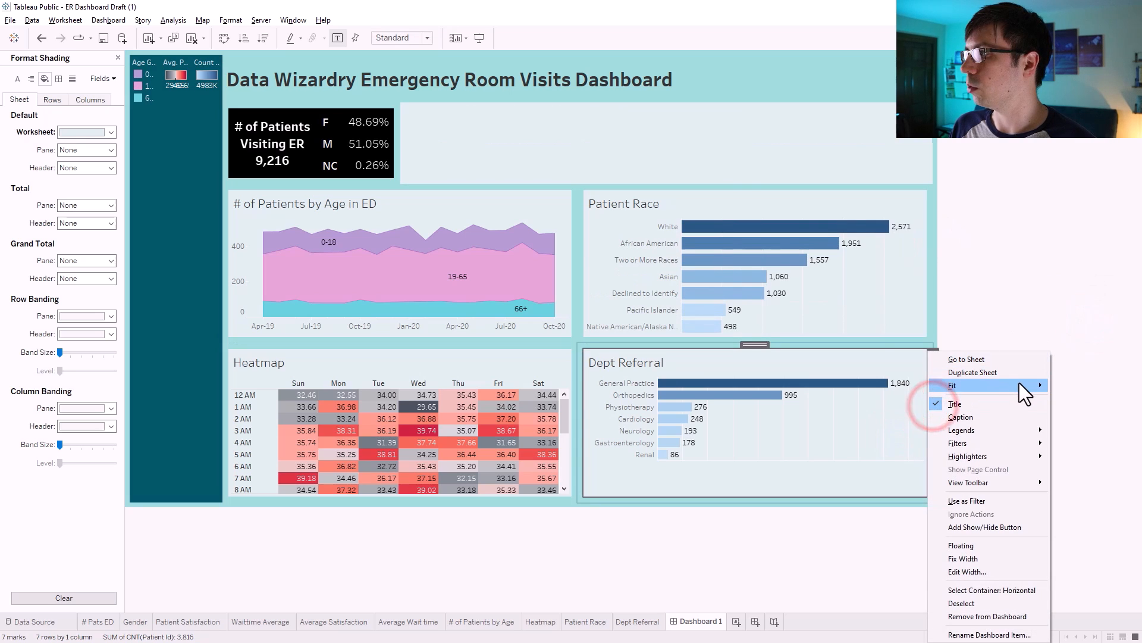
pyautogui.click(1073, 422)
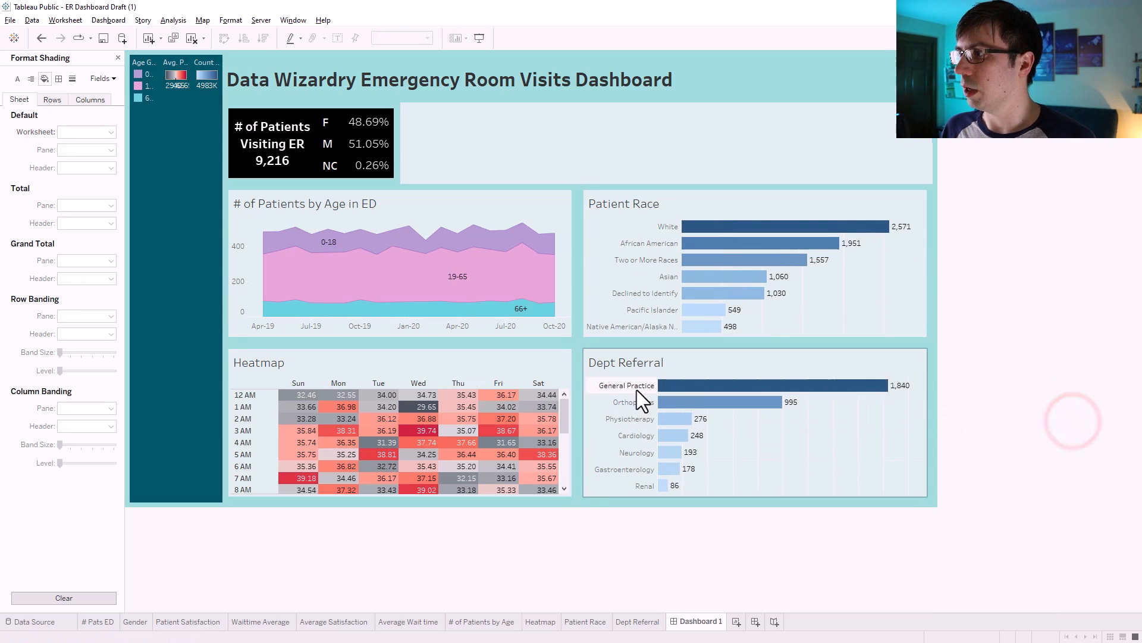
pyautogui.moveTo(657, 412); pyautogui.dragTo(681, 419)
pyautogui.click(978, 289)
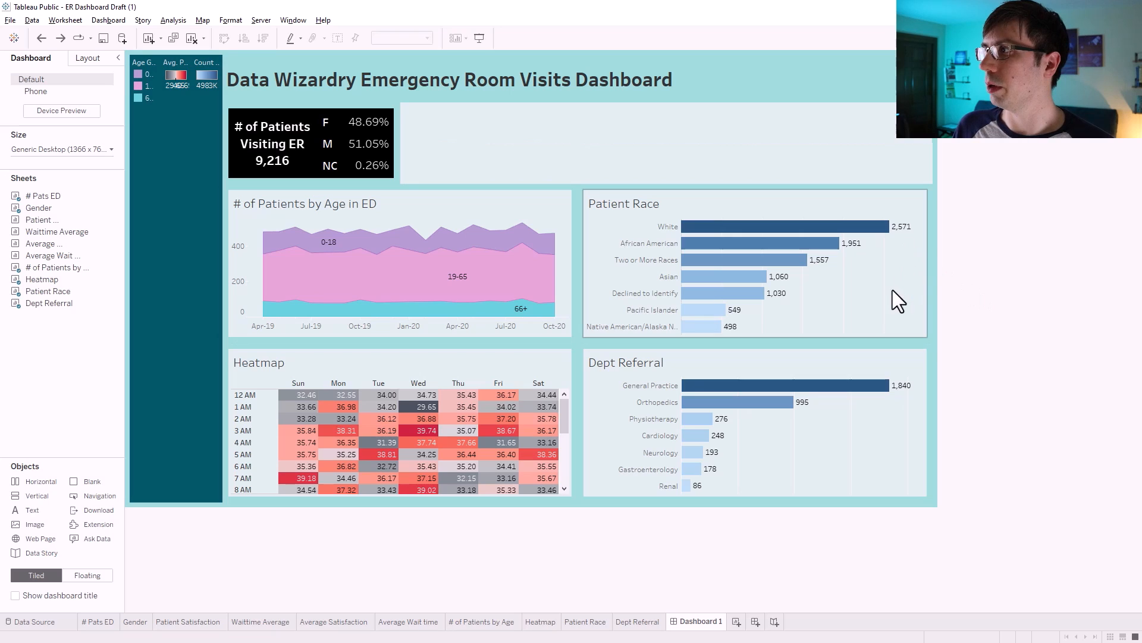
# - Set the column grid lines of the Patient Race chart to None
pyautogui.moveTo(878, 236)
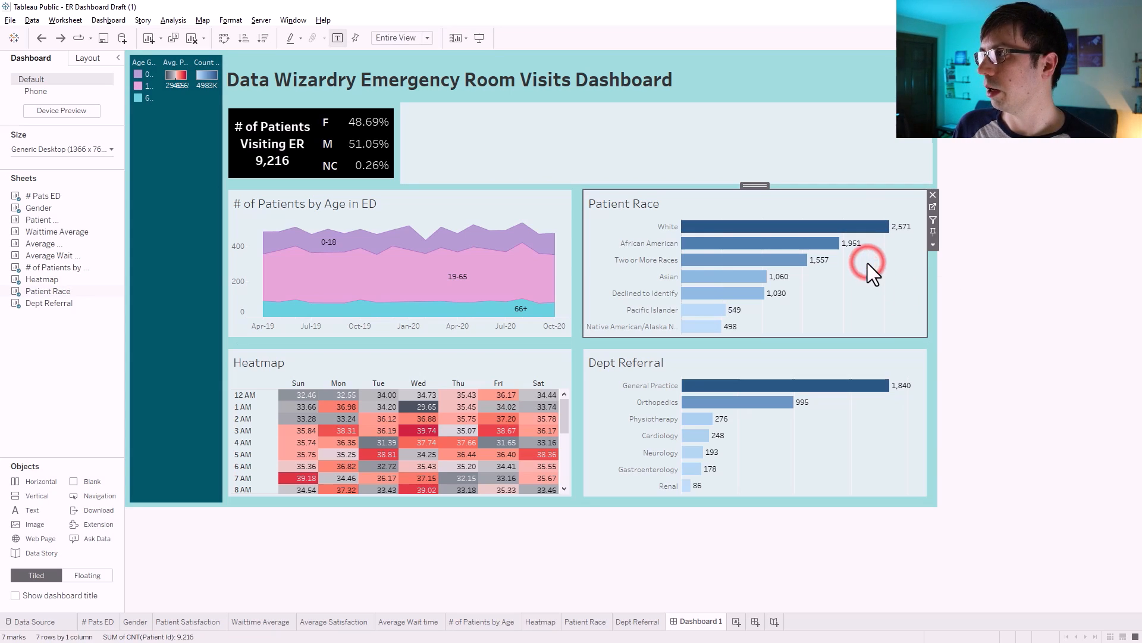
pyautogui.rightClick(867, 263)
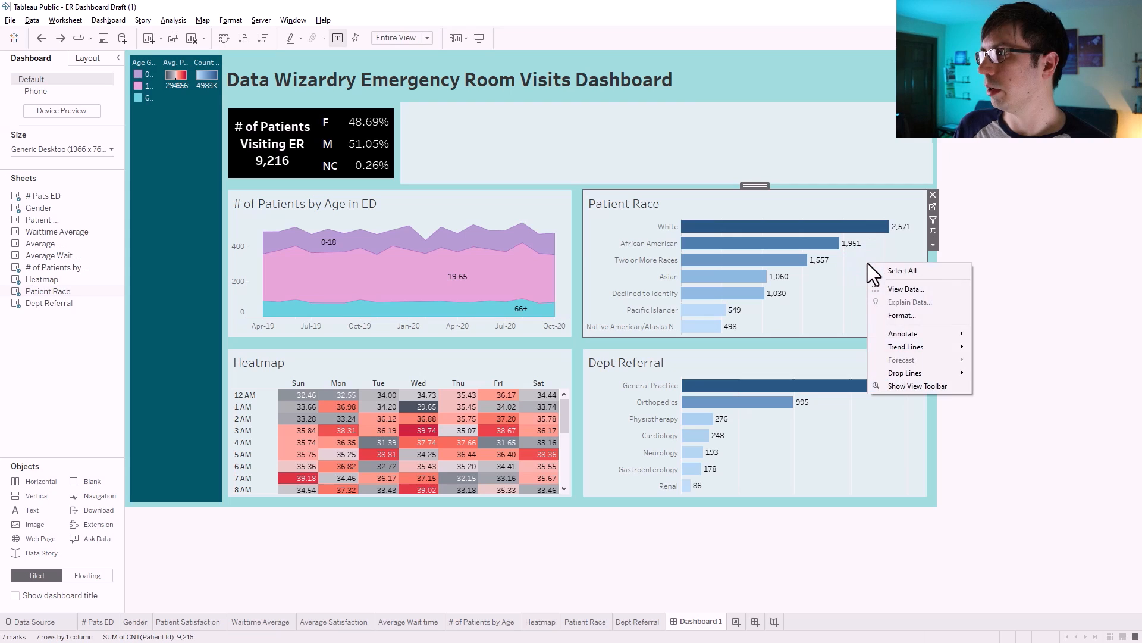
pyautogui.click(899, 321)
pyautogui.click(73, 79)
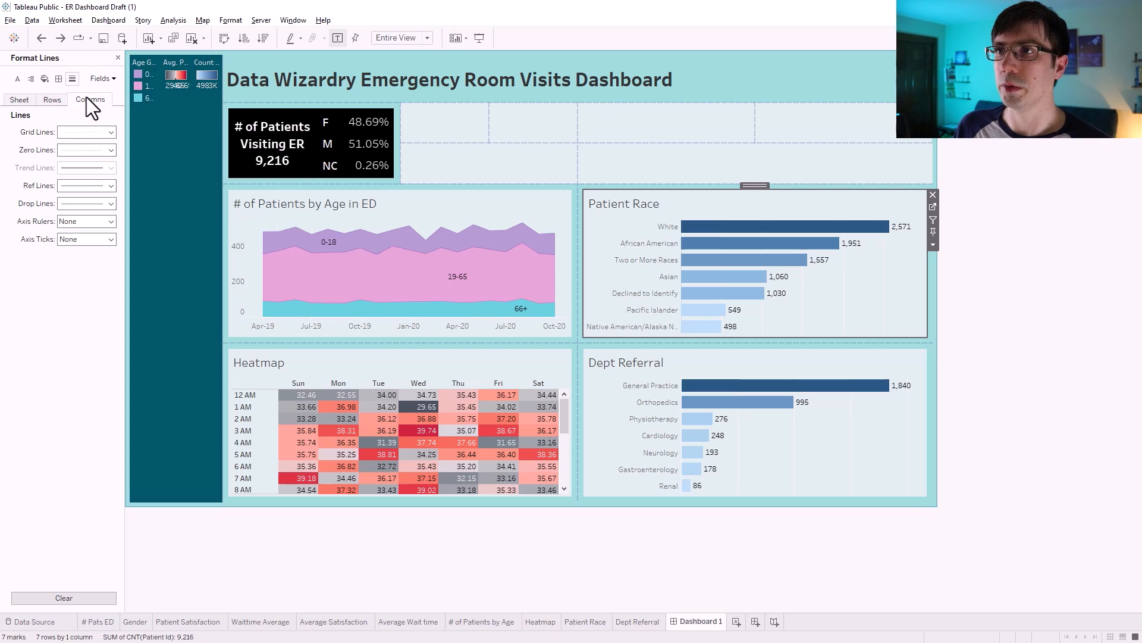
pyautogui.click(88, 133)
pyautogui.click(95, 148)
# - Set the column grid lines of the Dept Referral chart to None
pyautogui.rightClick(867, 446)
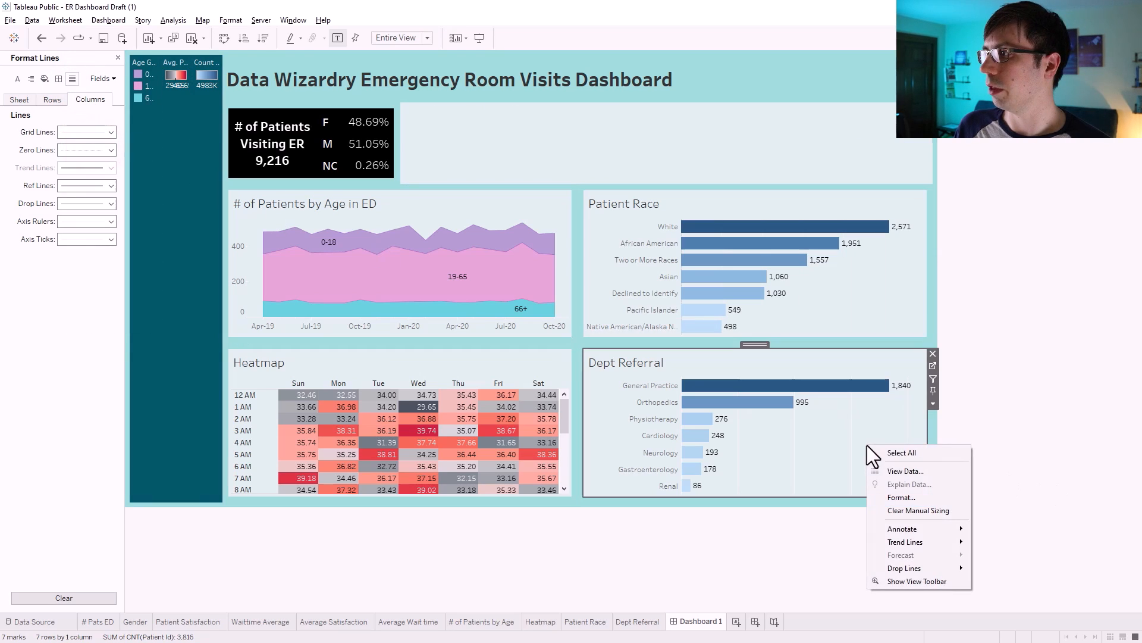
pyautogui.click(904, 497)
pyautogui.click(71, 78)
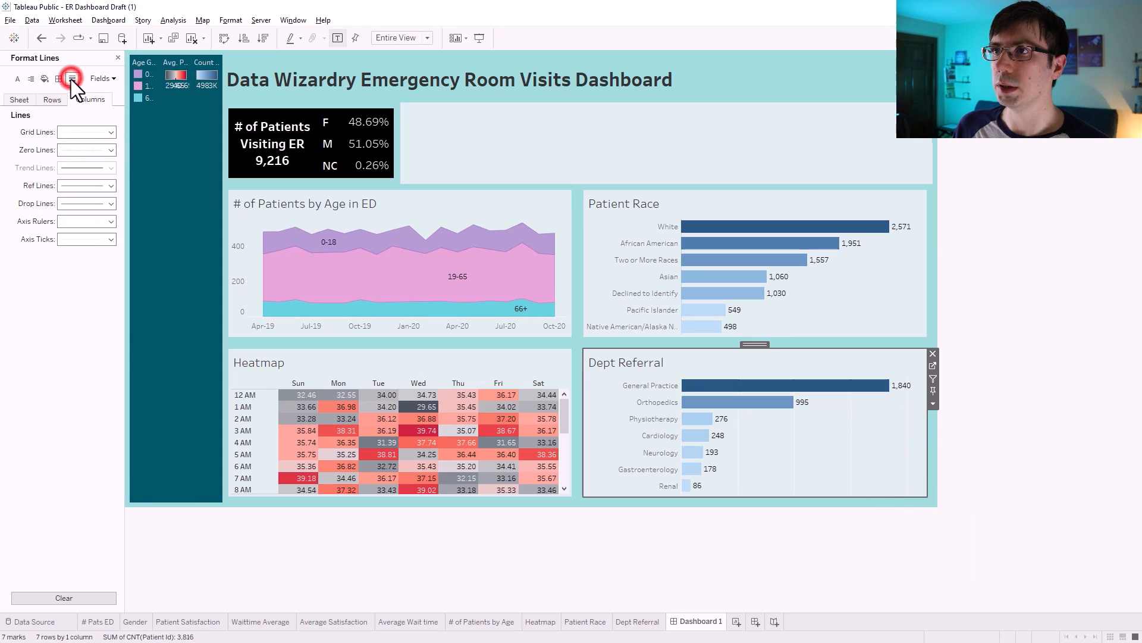
pyautogui.click(78, 133)
pyautogui.click(91, 149)
pyautogui.click(1015, 248)
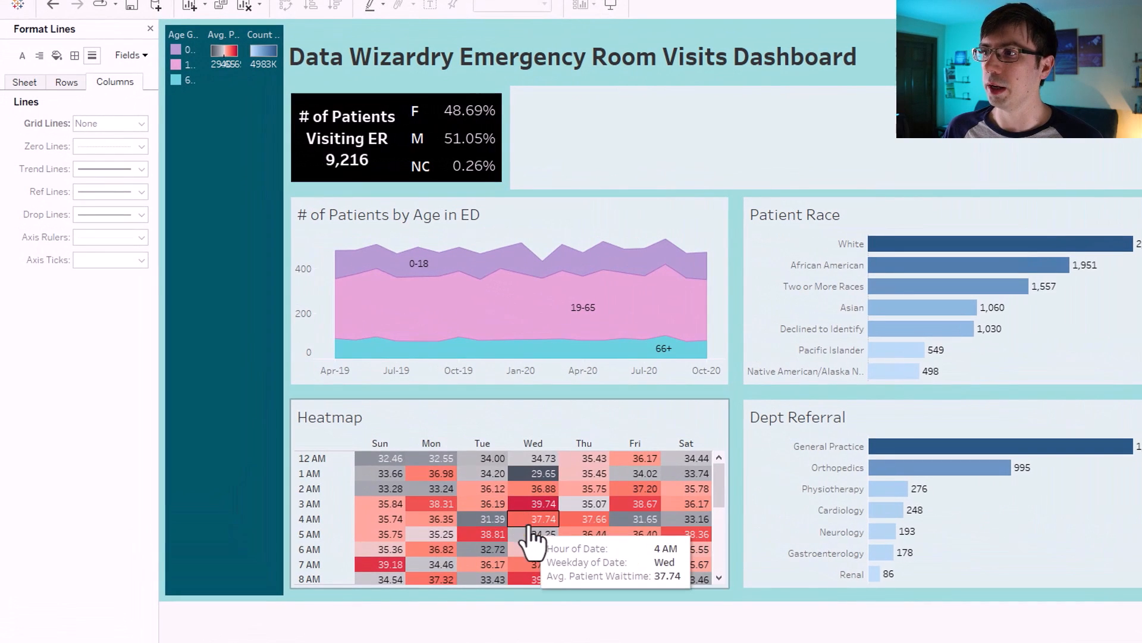
# - Give the Heatmap's columns solid white cell borders in the second-thinnest line width
pyautogui.rightClick(568, 470)
pyautogui.click(609, 518)
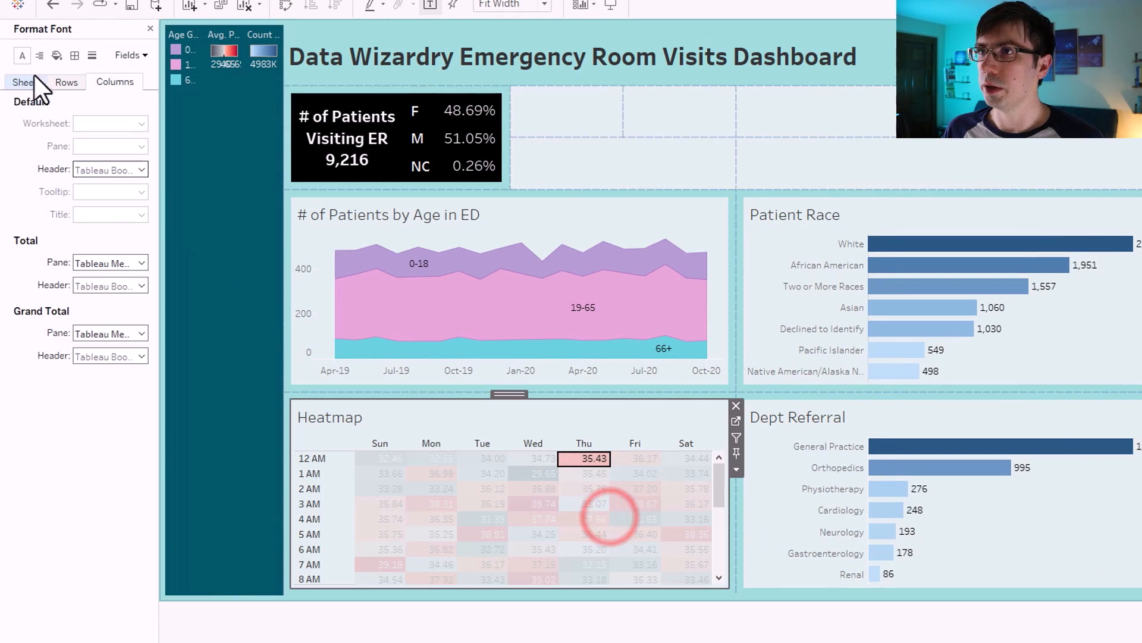
pyautogui.click(76, 57)
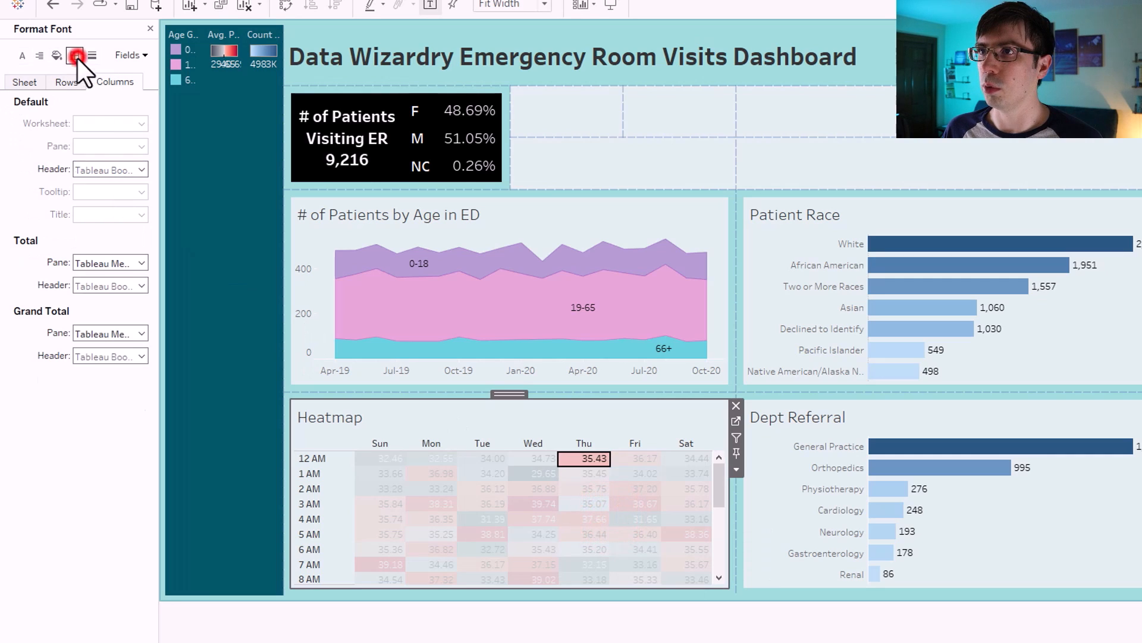
pyautogui.click(96, 123)
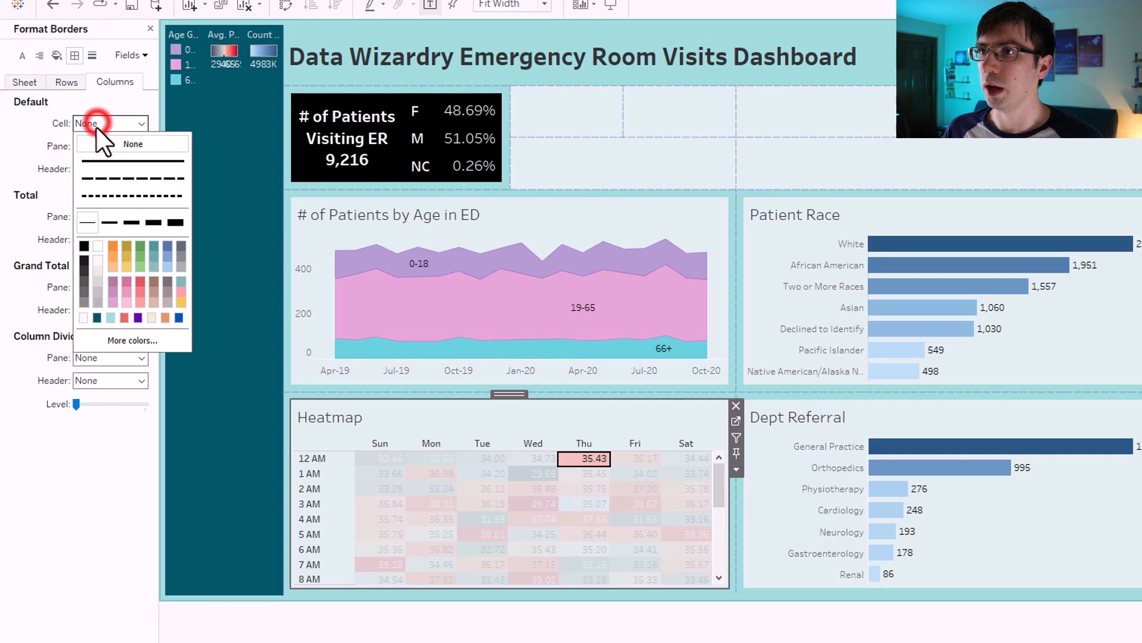
pyautogui.click(95, 247)
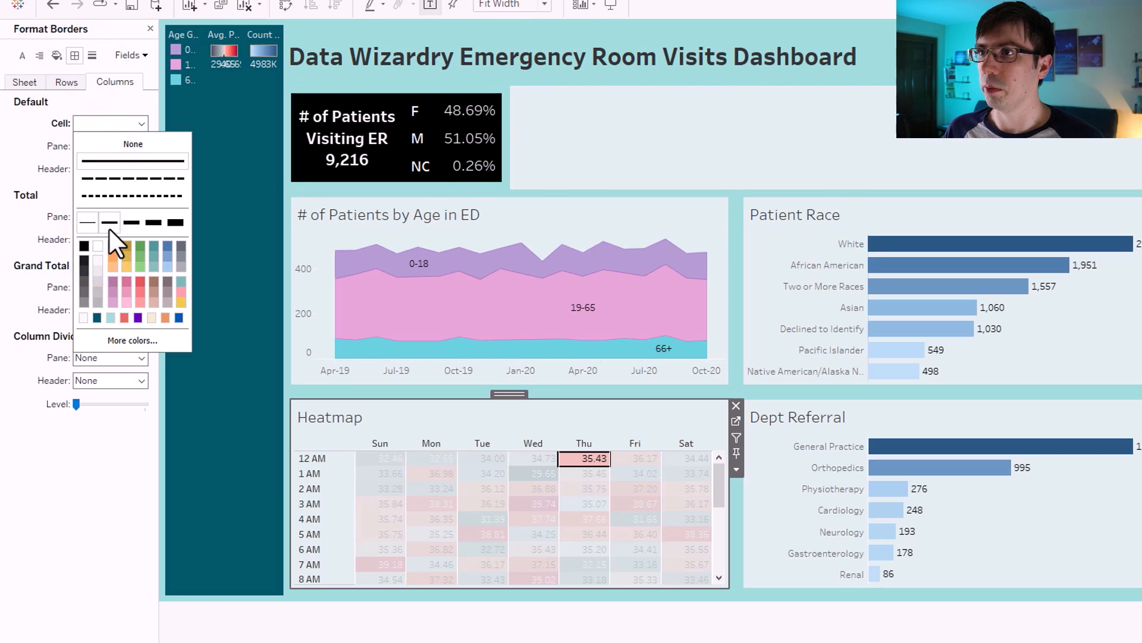
pyautogui.click(109, 223)
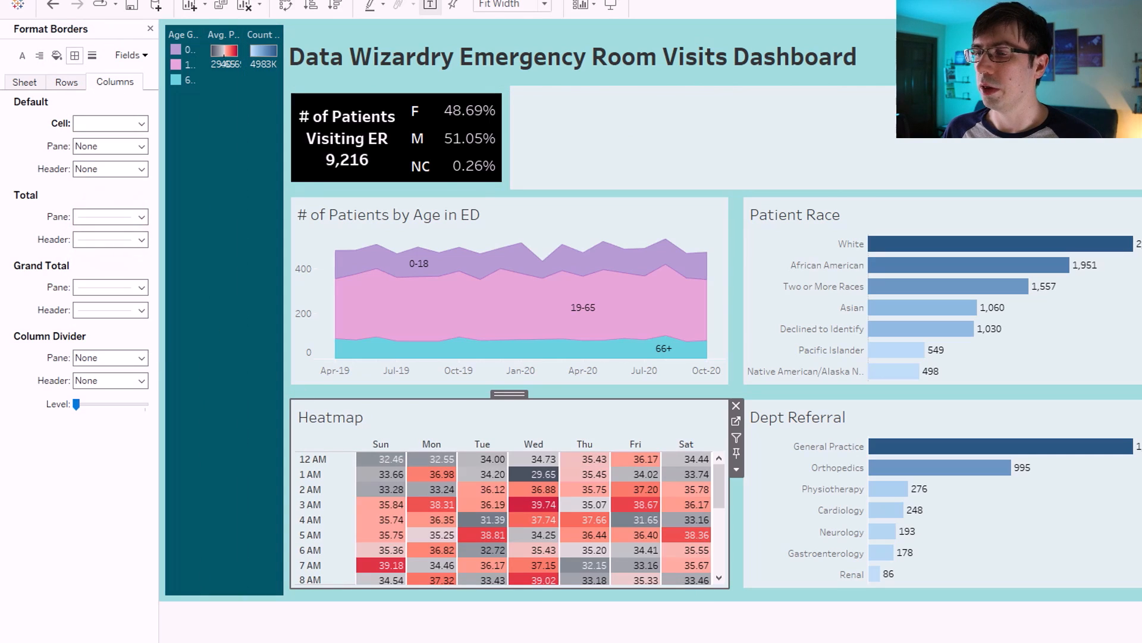
# - Give the Heatmap's rows white cell borders in the same second-thinnest width as the column borders
pyautogui.click(64, 81)
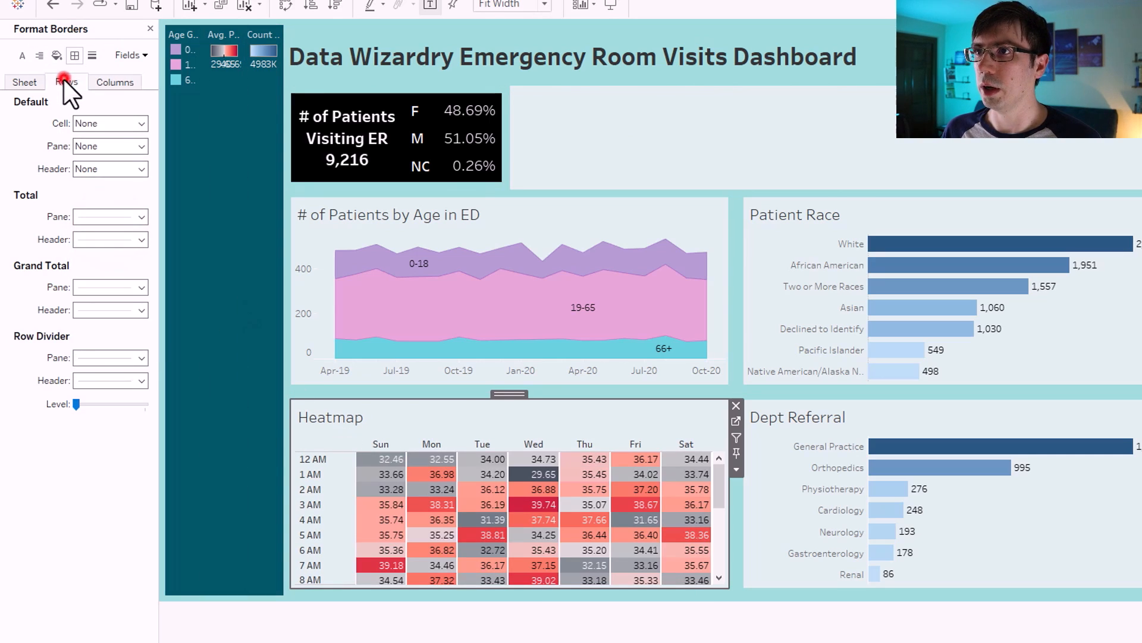
pyautogui.click(88, 123)
pyautogui.click(99, 243)
pyautogui.click(109, 222)
pyautogui.scroll(-5, 556, 524)
pyautogui.scroll(5, 556, 526)
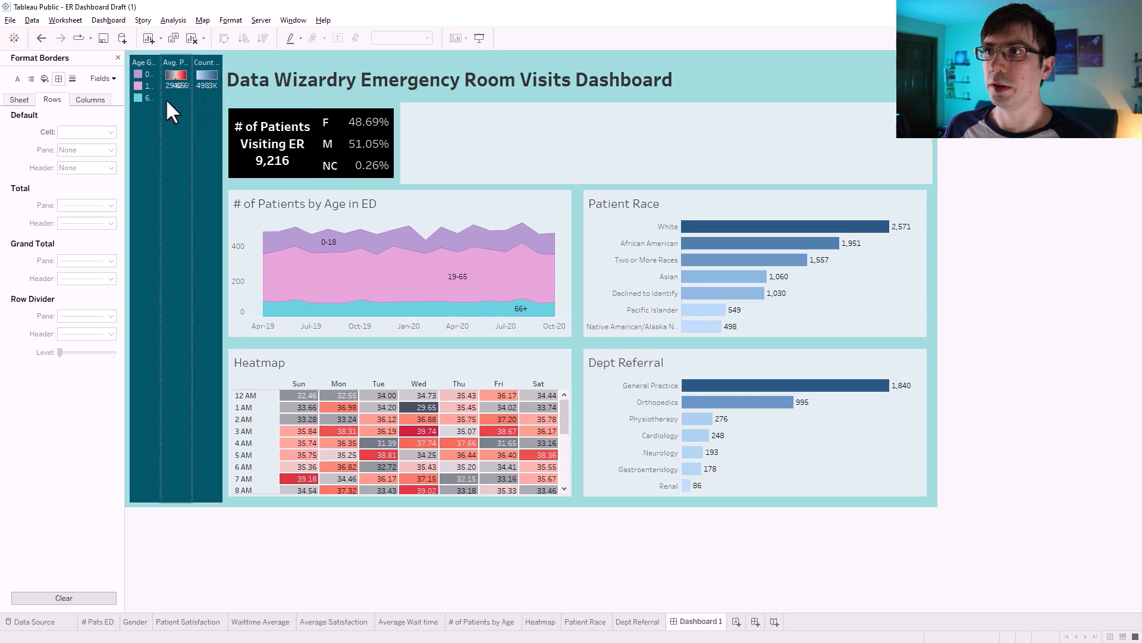
# - Remove the age group, average patient wait time and patient count legends from the dark teal sidebar
pyautogui.click(150, 116)
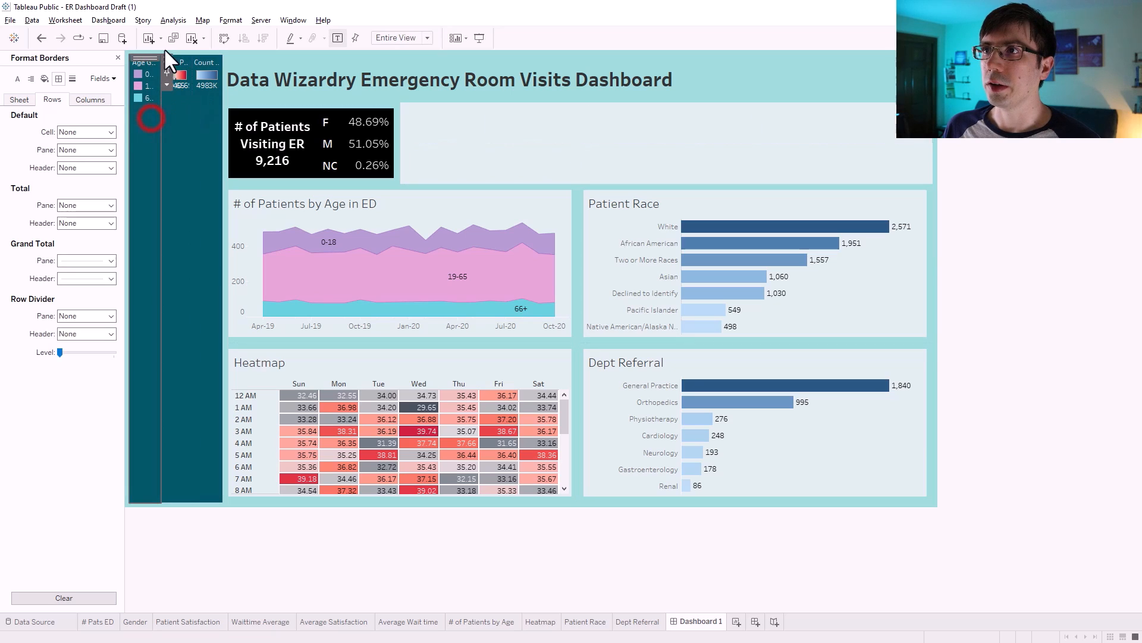
pyautogui.click(165, 60)
pyautogui.click(148, 129)
pyautogui.click(181, 55)
pyautogui.click(180, 152)
pyautogui.click(228, 59)
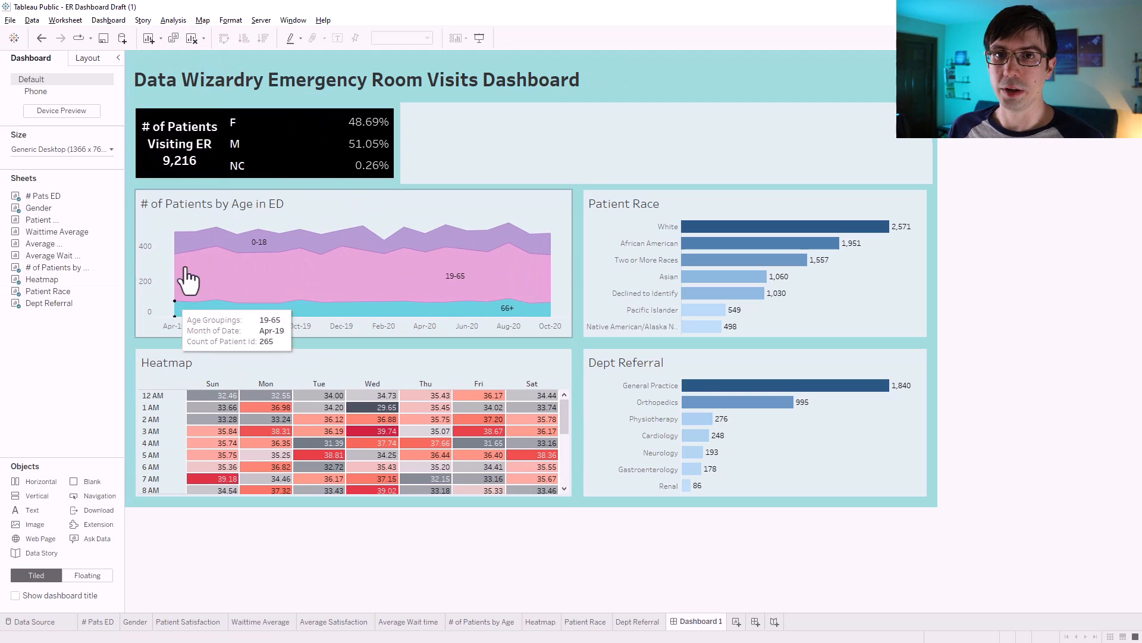
# - Add a horizontal layout container along the dashboard's left edge with a dark teal background, and narrow it to a slim sidebar
pyautogui.moveTo(256, 301)
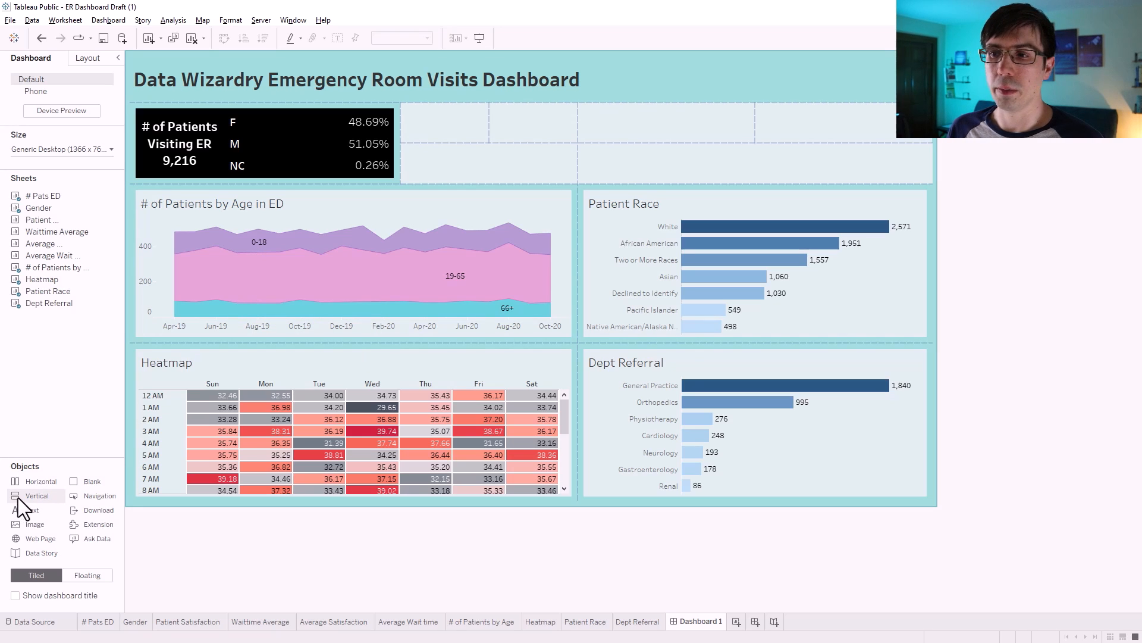
pyautogui.moveTo(31, 488); pyautogui.dragTo(134, 373)
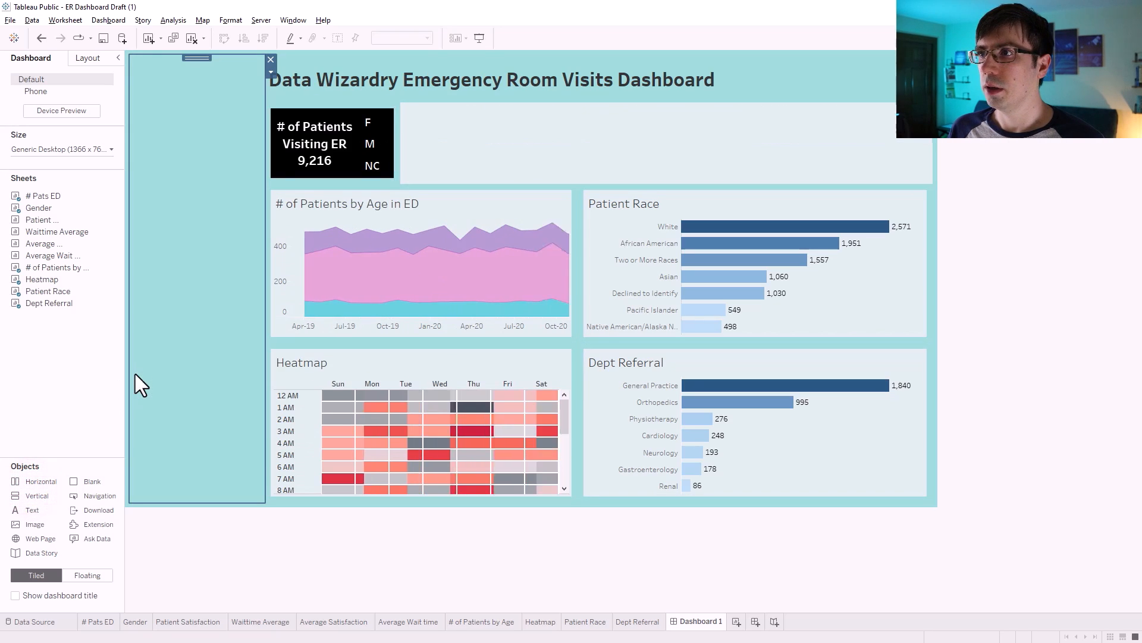
pyautogui.click(88, 58)
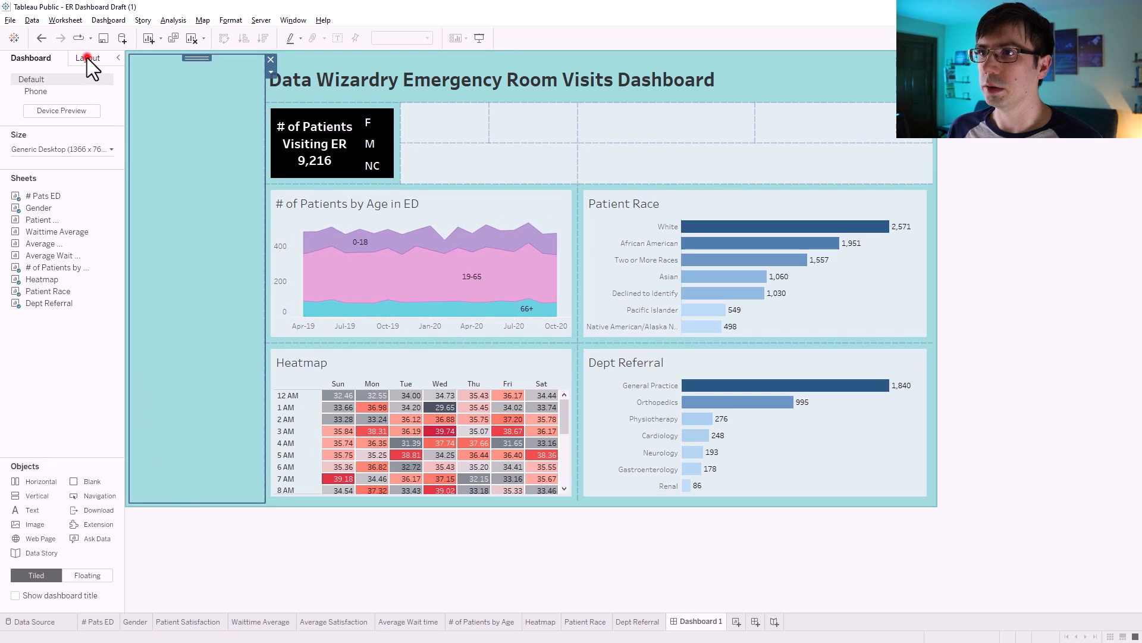
pyautogui.click(103, 269)
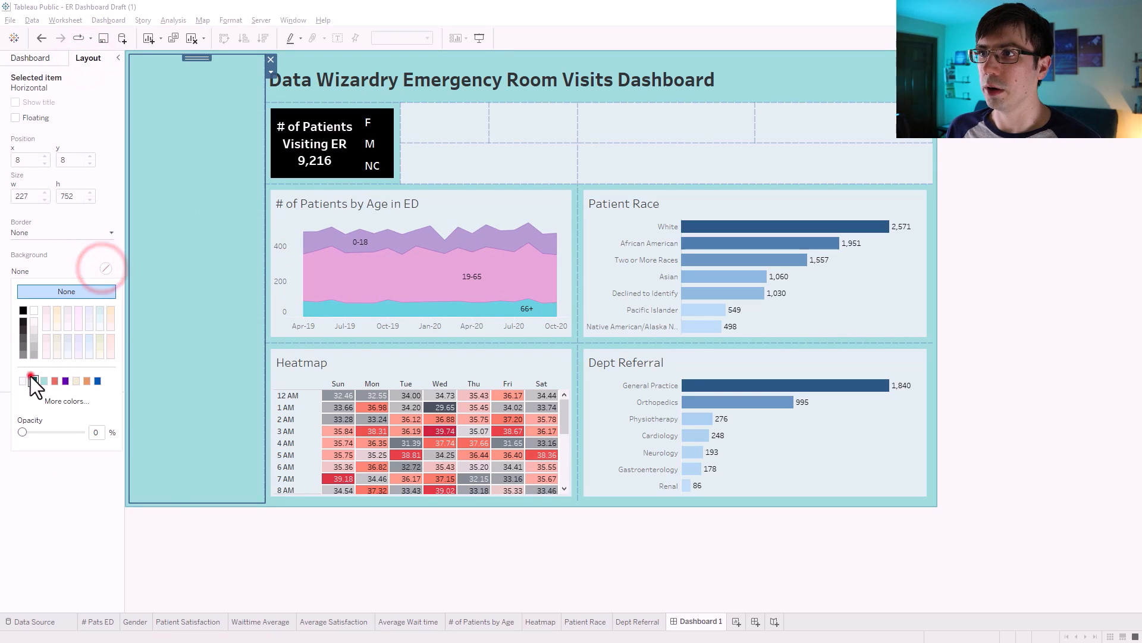
pyautogui.click(33, 381)
pyautogui.click(1021, 215)
pyautogui.moveTo(262, 291); pyautogui.dragTo(214, 293)
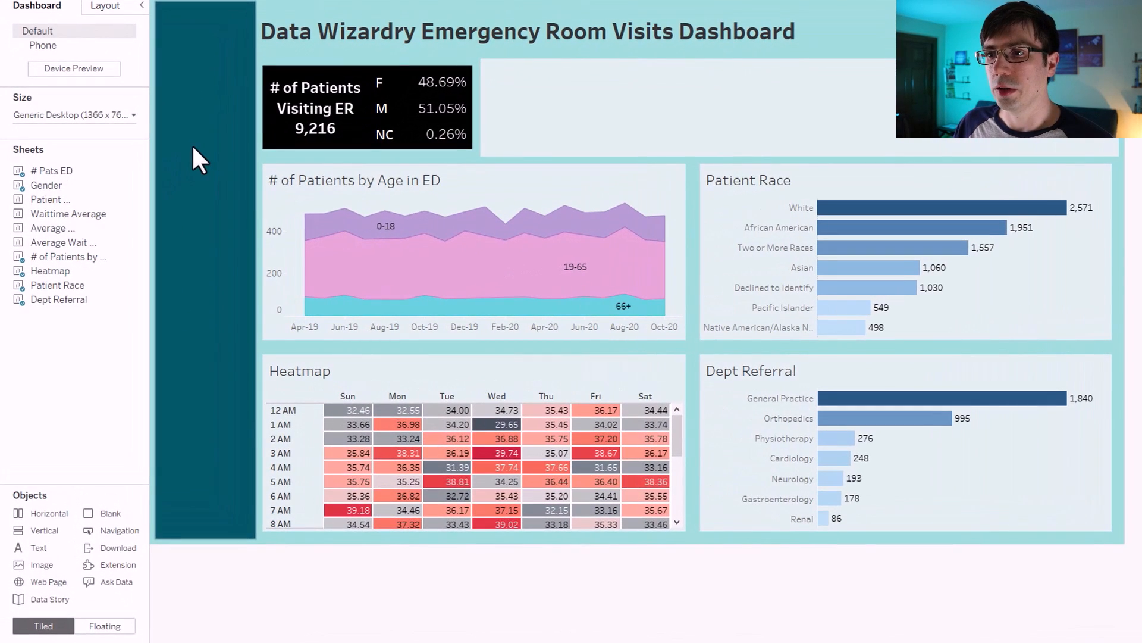
# - Stack four empty image objects in the dark teal sidebar and insert a horizontal container beneath the topmost one
pyautogui.moveTo(39, 565); pyautogui.dragTo(181, 373)
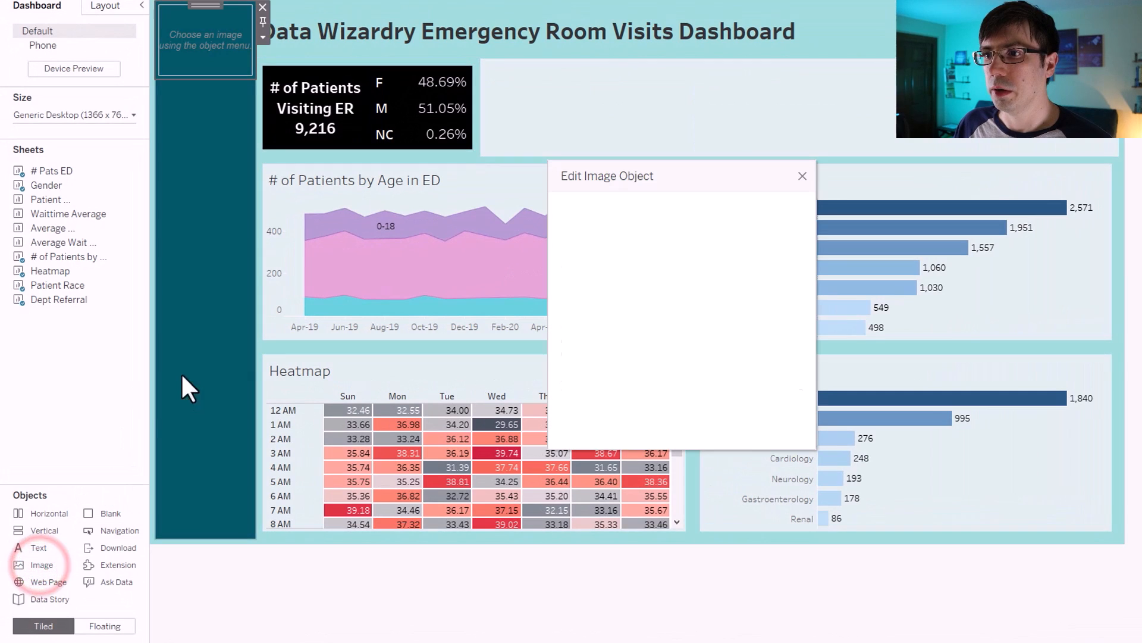
pyautogui.click(769, 427)
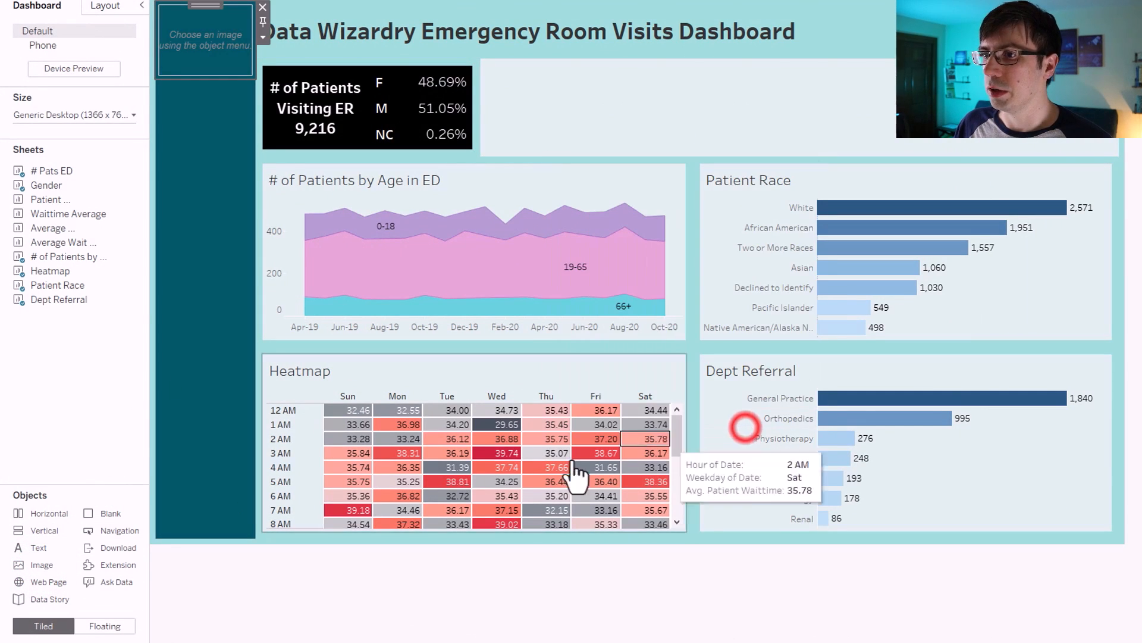
pyautogui.moveTo(31, 568); pyautogui.dragTo(181, 451)
pyautogui.click(756, 427)
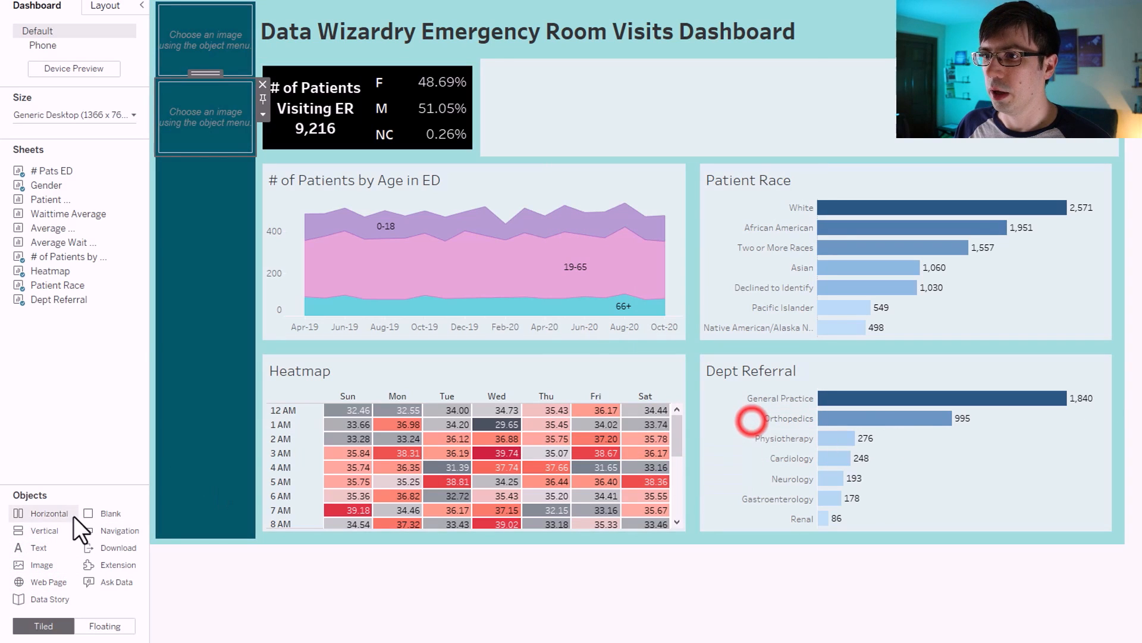
pyautogui.moveTo(48, 565); pyautogui.dragTo(194, 342)
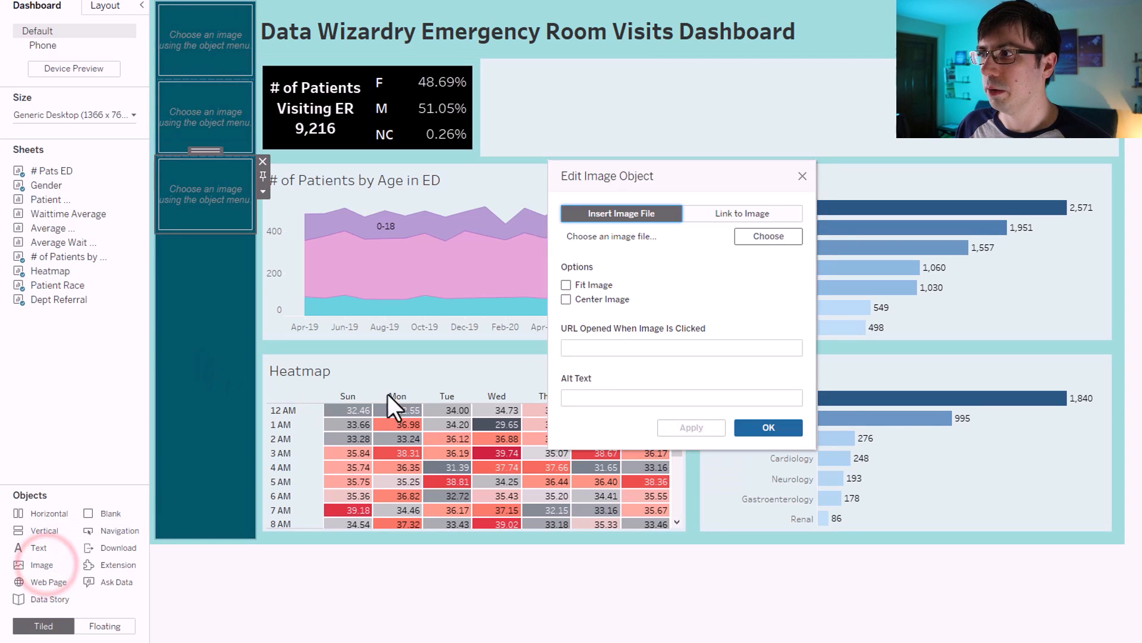
pyautogui.click(769, 427)
pyautogui.moveTo(45, 572); pyautogui.dragTo(226, 30)
pyautogui.click(767, 428)
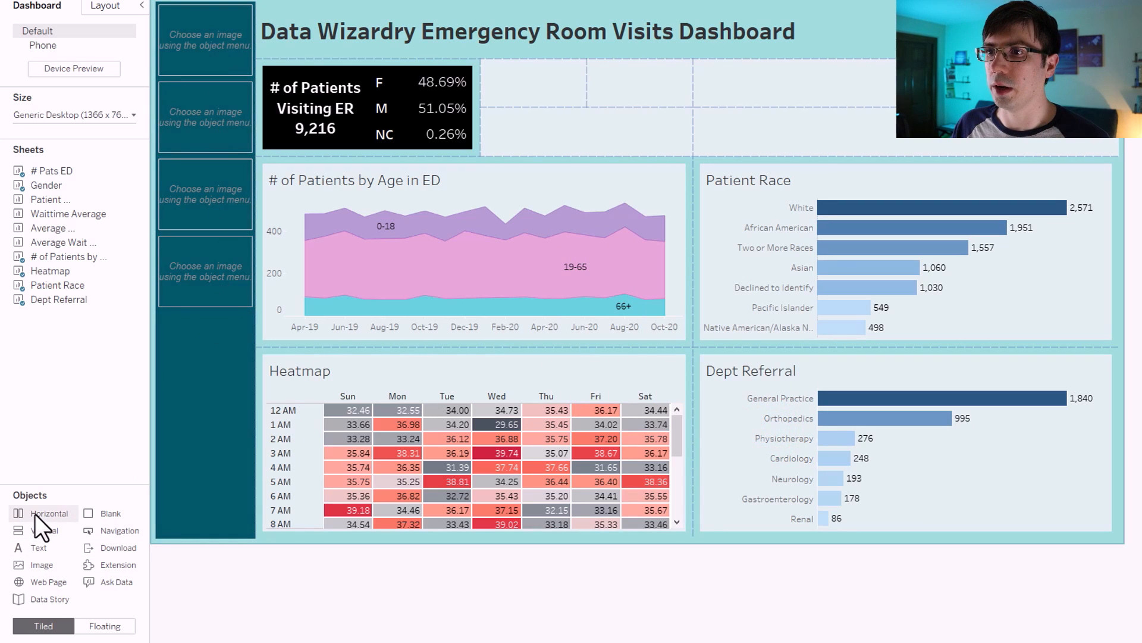
pyautogui.moveTo(34, 514); pyautogui.dragTo(192, 84)
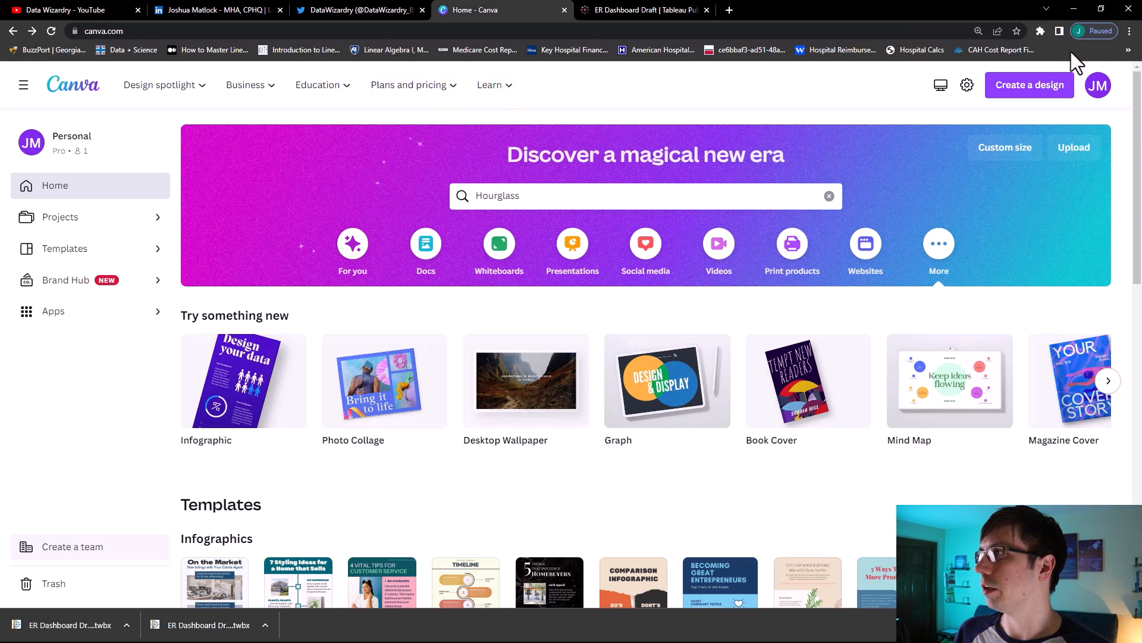
# - Switch to Canva and create a new blank Logo design
pyautogui.click(1052, 89)
pyautogui.scroll(-3, 907, 238)
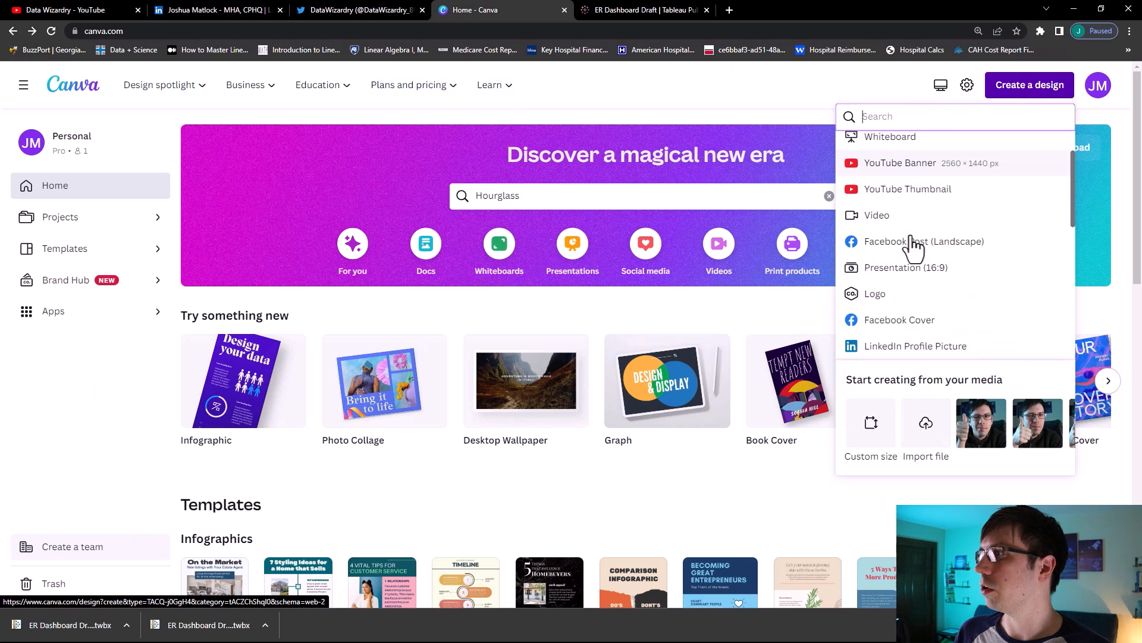
pyautogui.click(892, 244)
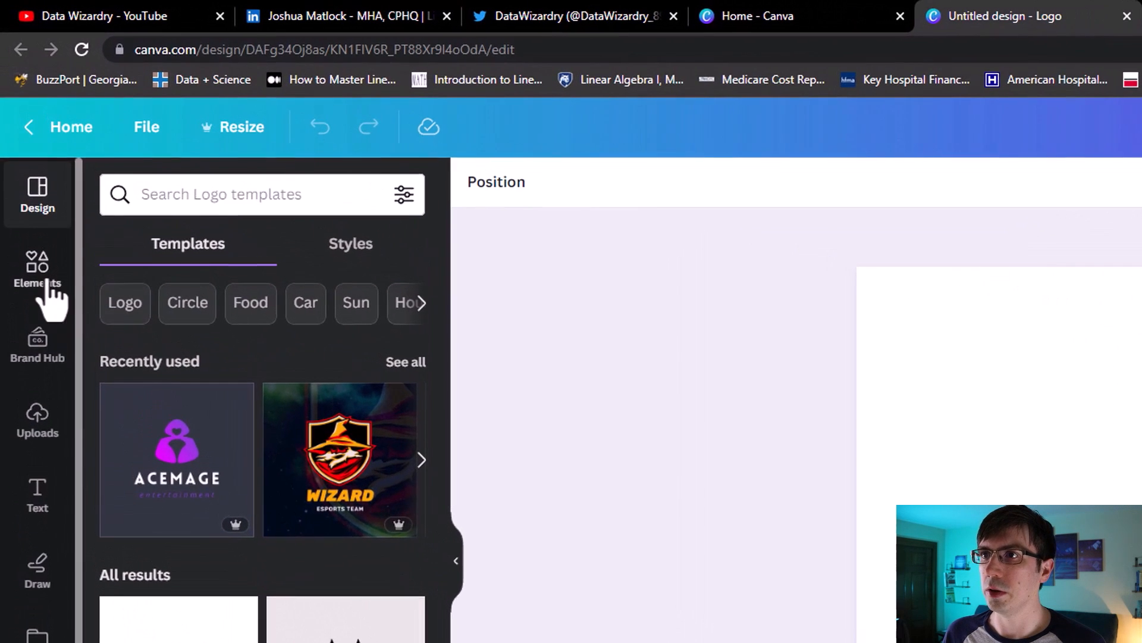
# - Search the design elements for "Youtube LOgo" and browse the matching graphics
pyautogui.click(44, 278)
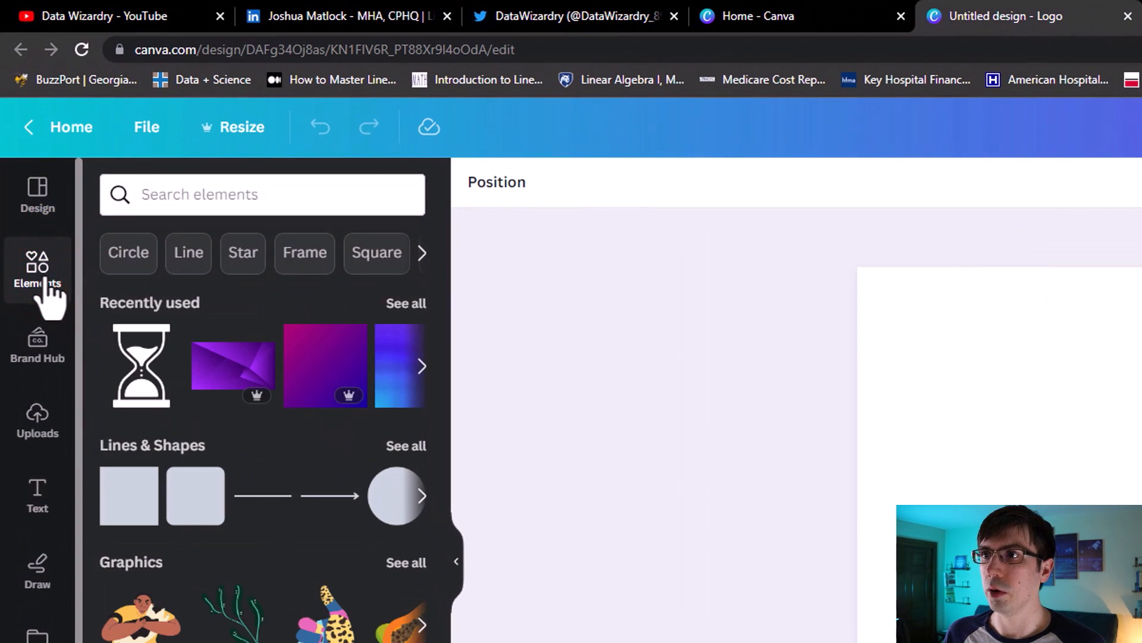
pyautogui.click(188, 204)
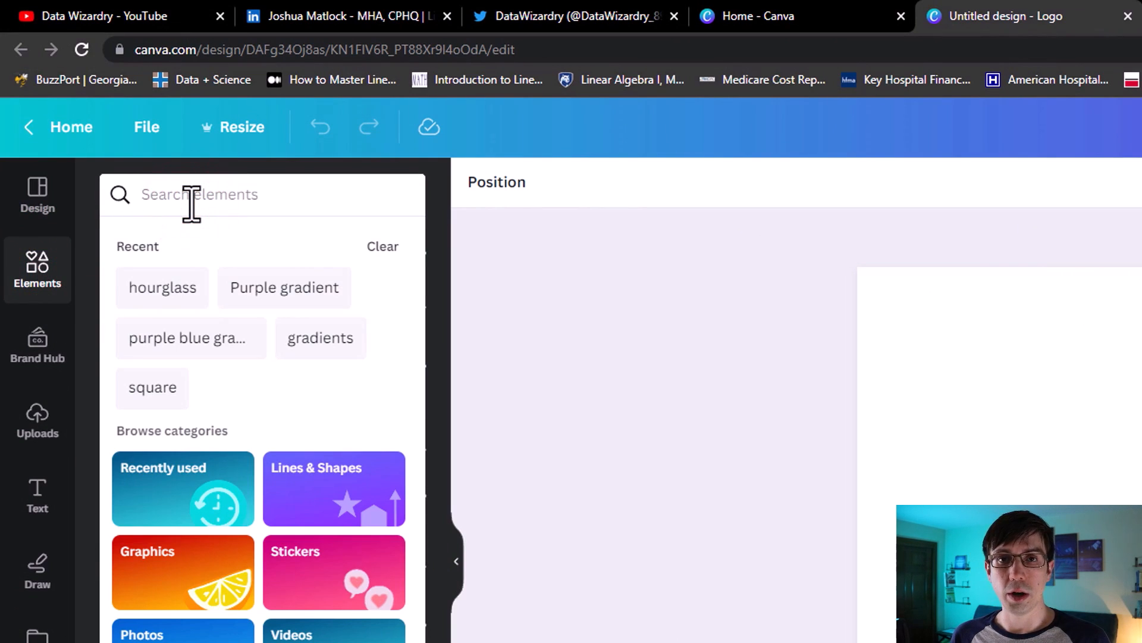
pyautogui.write('Y')
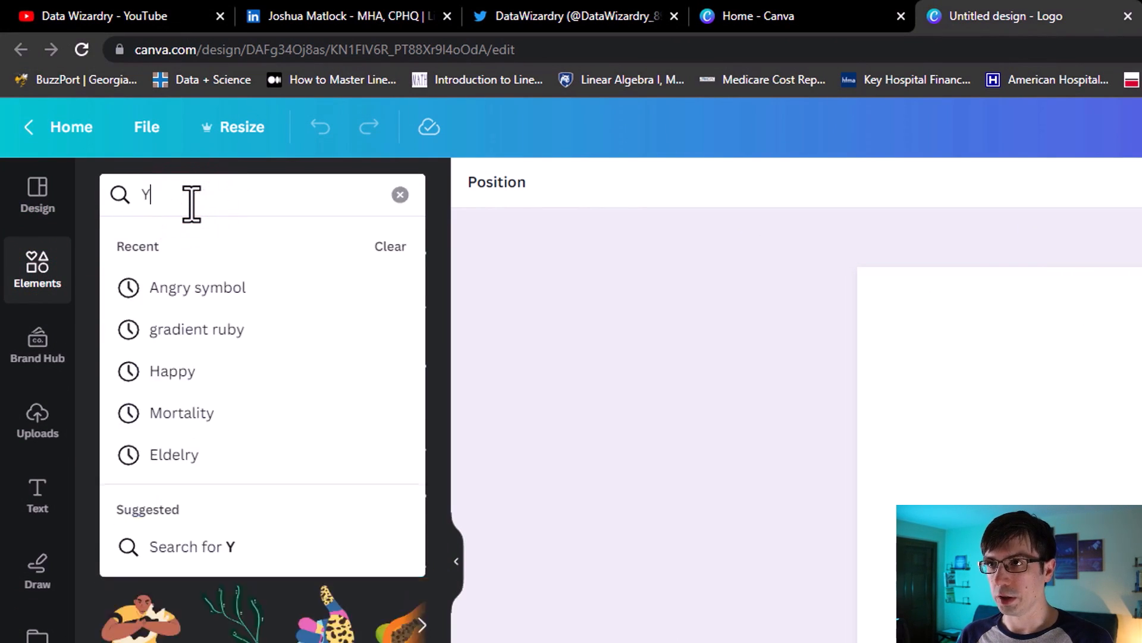
pyautogui.write('outube LOgo')
pyautogui.press('Return')
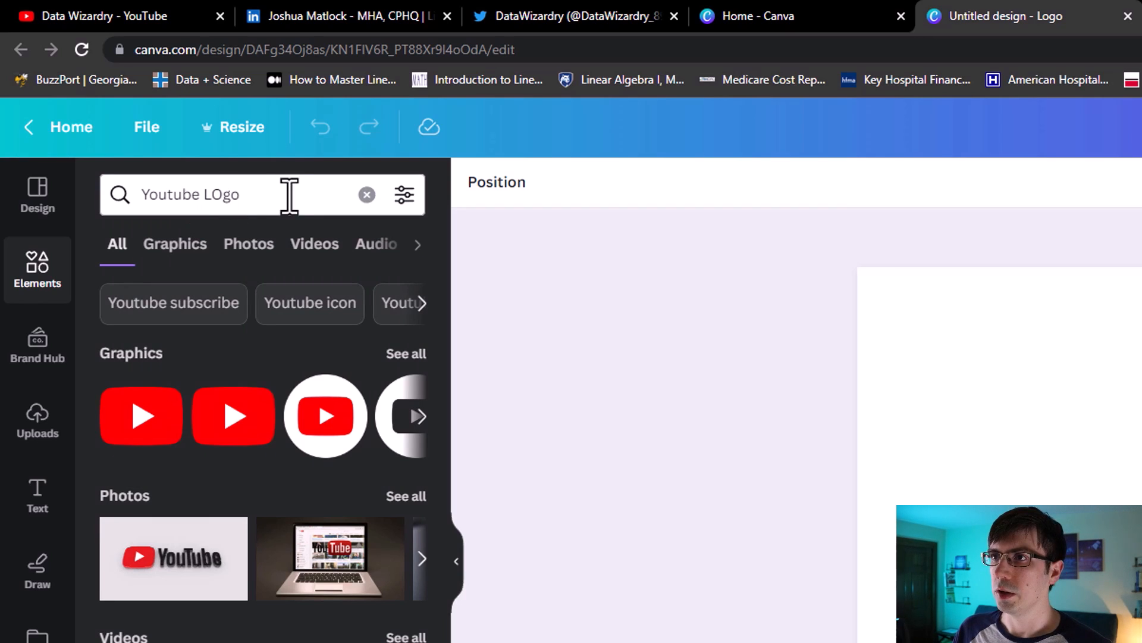
pyautogui.click(429, 422)
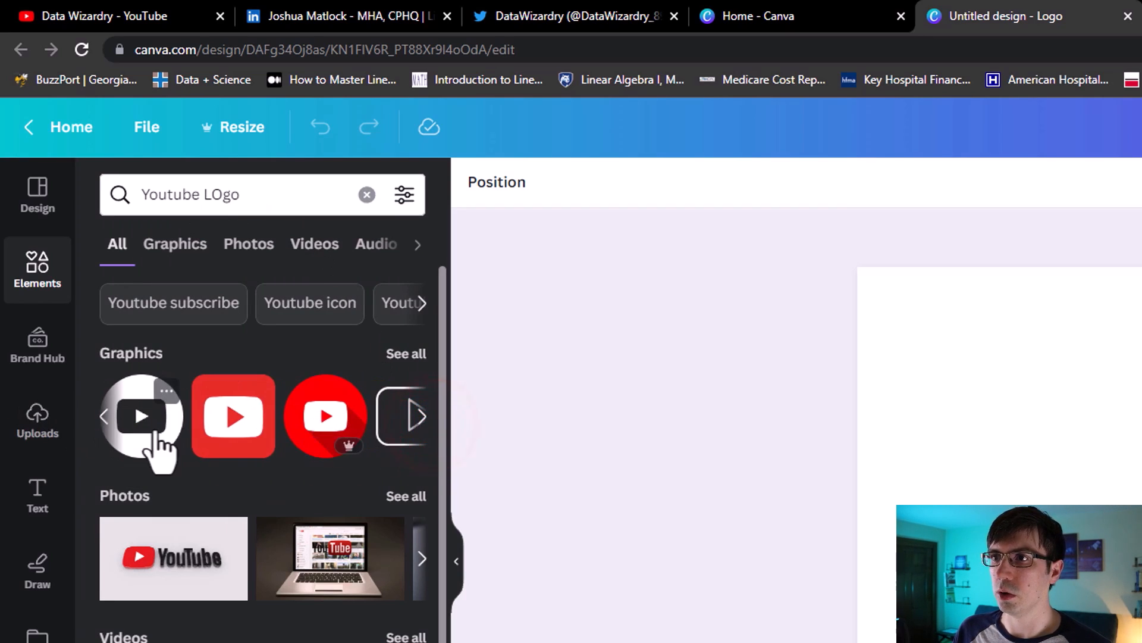
# - Filter the YouTube logo results to free elements only
pyautogui.click(405, 194)
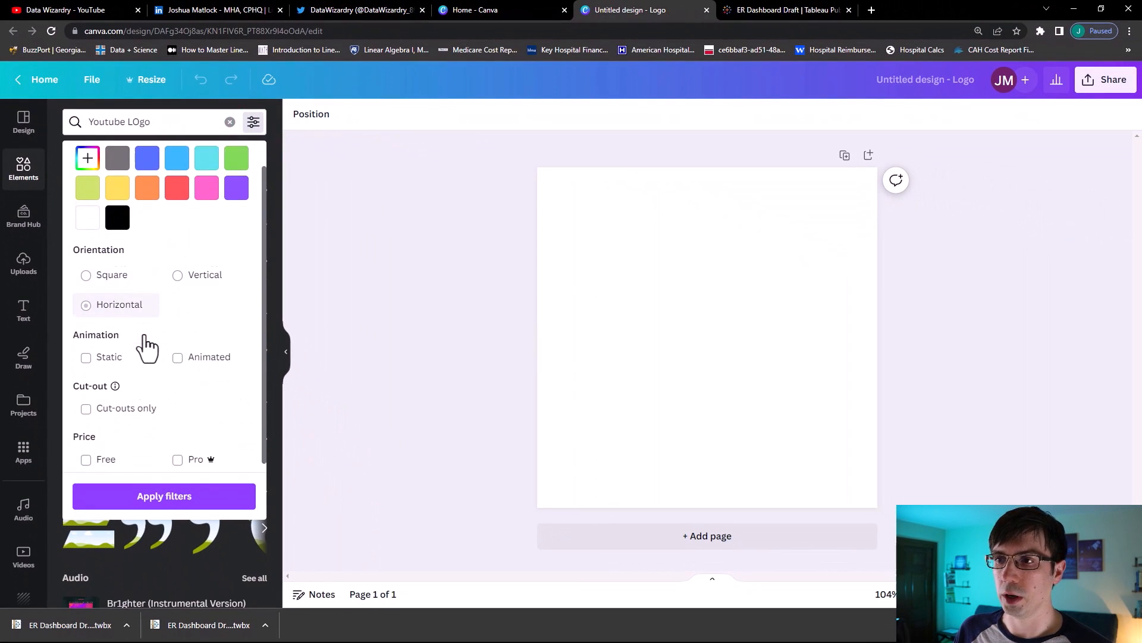
pyautogui.scroll(-1, 140, 344)
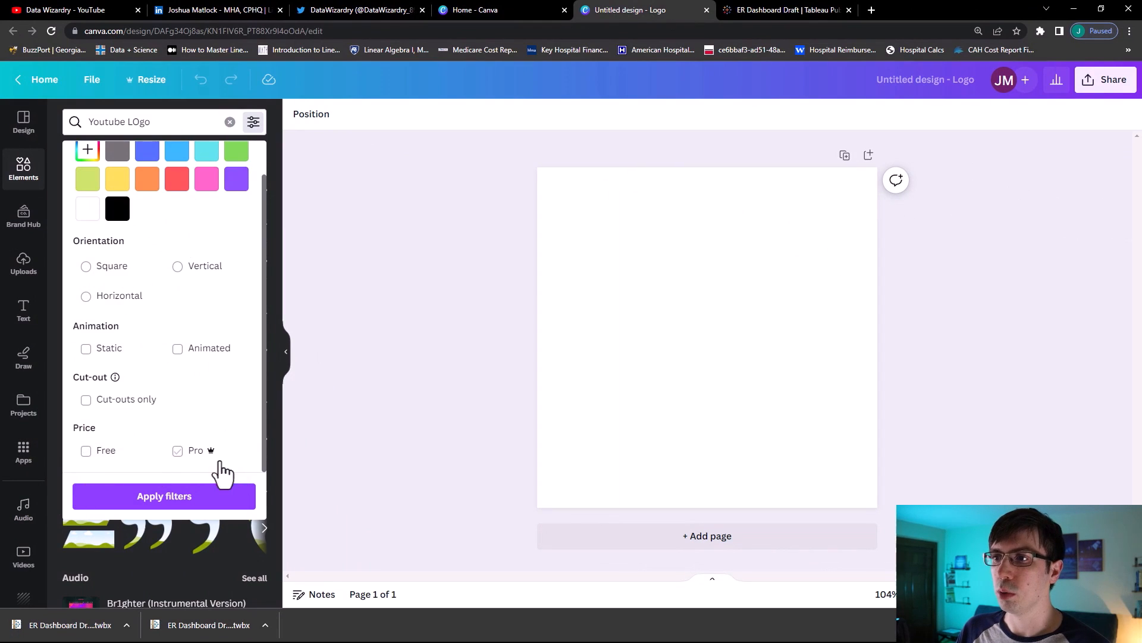
pyautogui.click(109, 458)
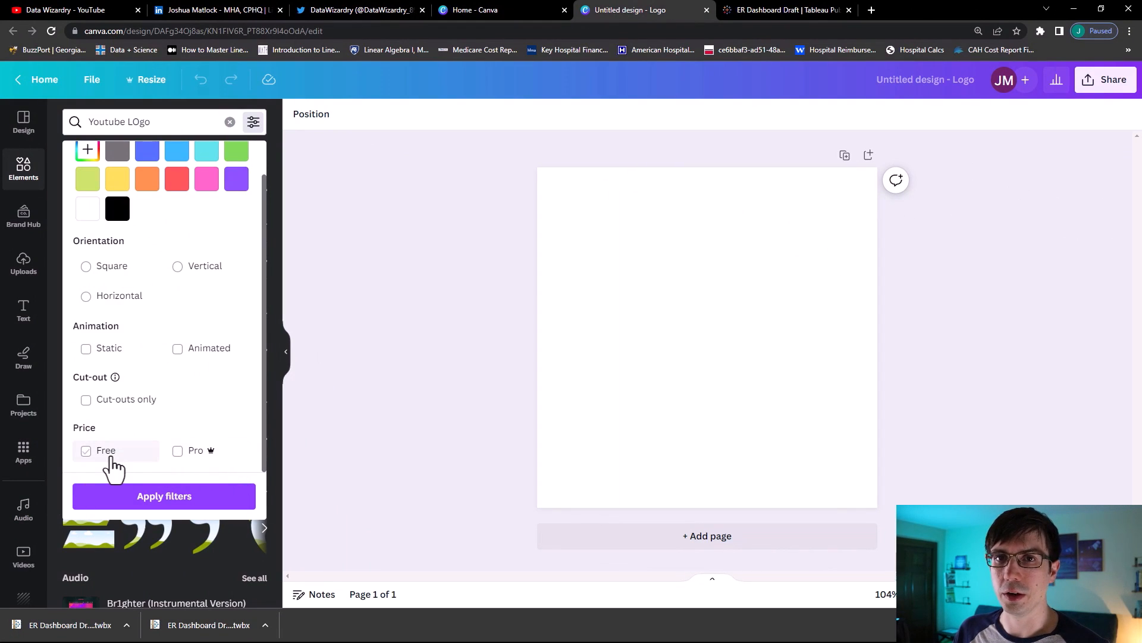
pyautogui.click(108, 454)
pyautogui.click(146, 494)
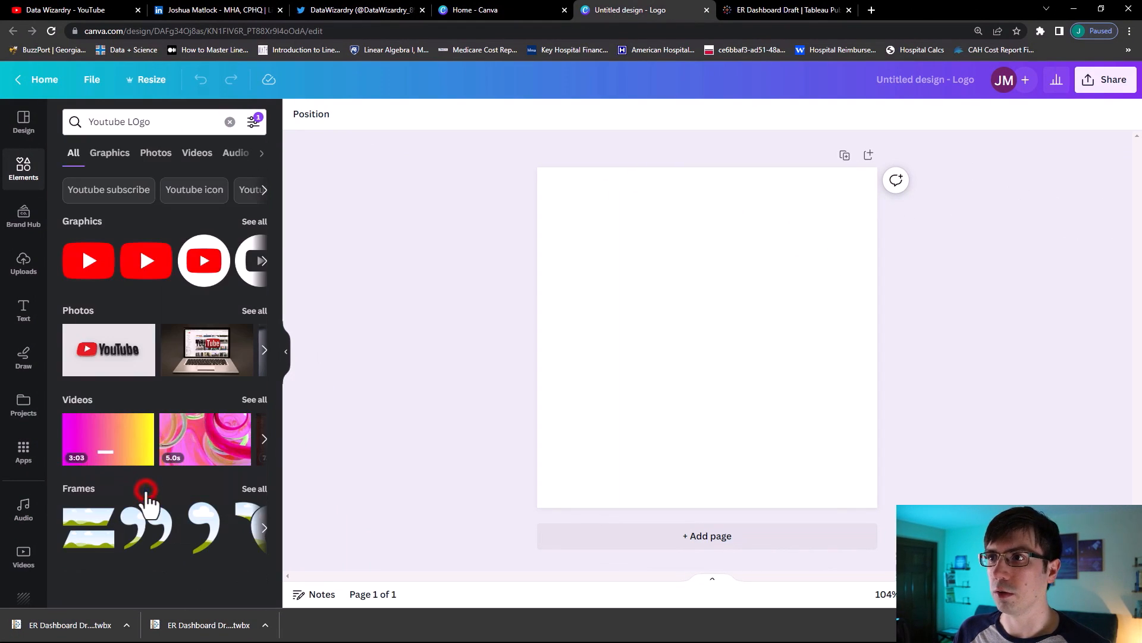
# - Add the black circular YouTube graphic to the canvas, enlarge it to nearly fill the page and centre it
pyautogui.click(262, 260)
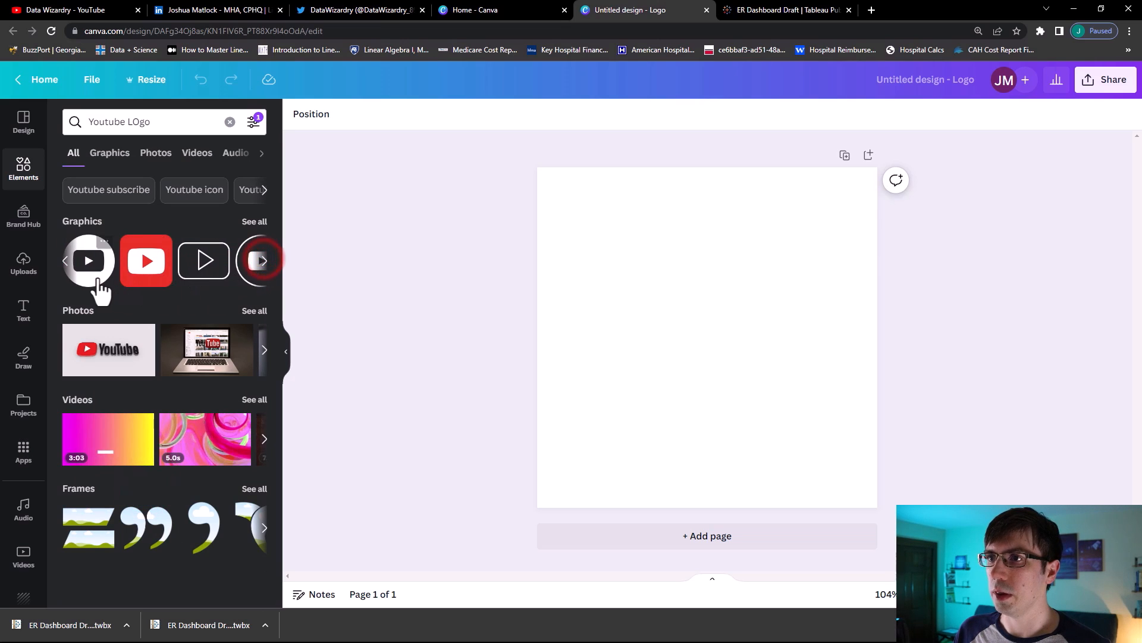
pyautogui.moveTo(94, 272); pyautogui.dragTo(672, 292)
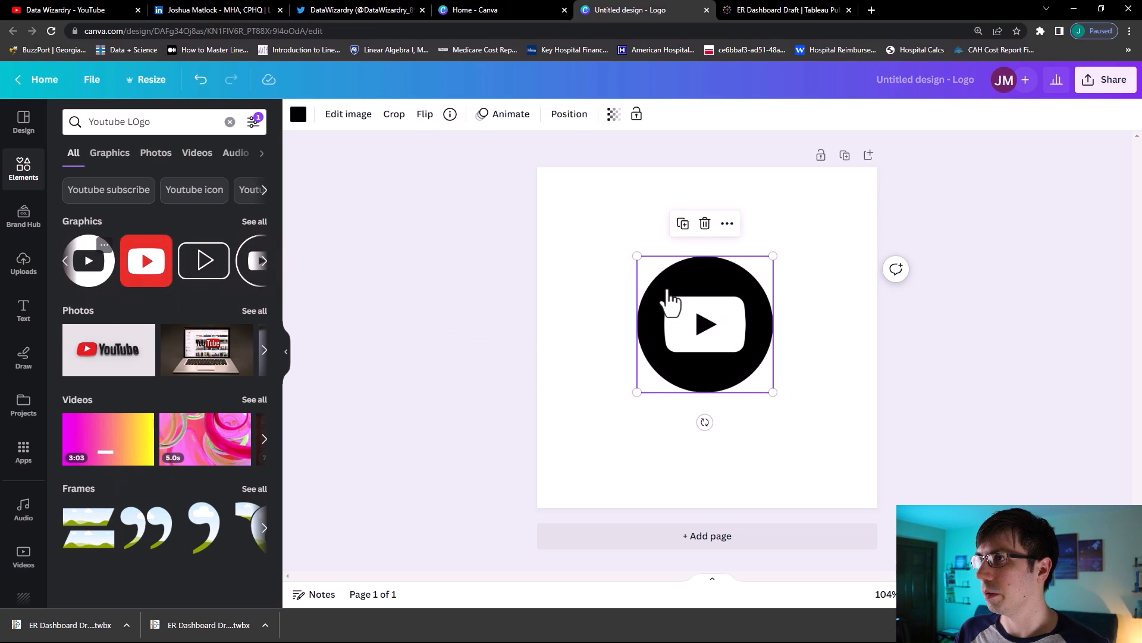
pyautogui.moveTo(774, 256); pyautogui.dragTo(951, 163)
pyautogui.moveTo(714, 278); pyautogui.dragTo(653, 355)
pyautogui.moveTo(842, 201); pyautogui.dragTo(916, 182)
pyautogui.moveTo(712, 287); pyautogui.dragTo(688, 314)
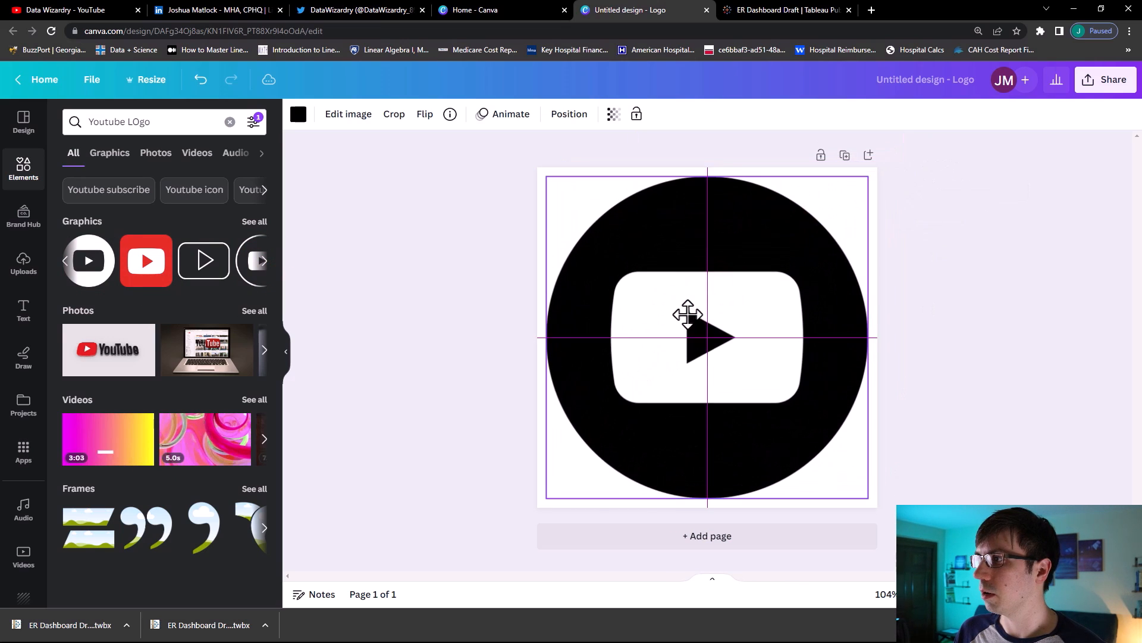
# - Rename the design as "Youtube Logo"
pyautogui.click(896, 77)
pyautogui.write('Youtube Logo')
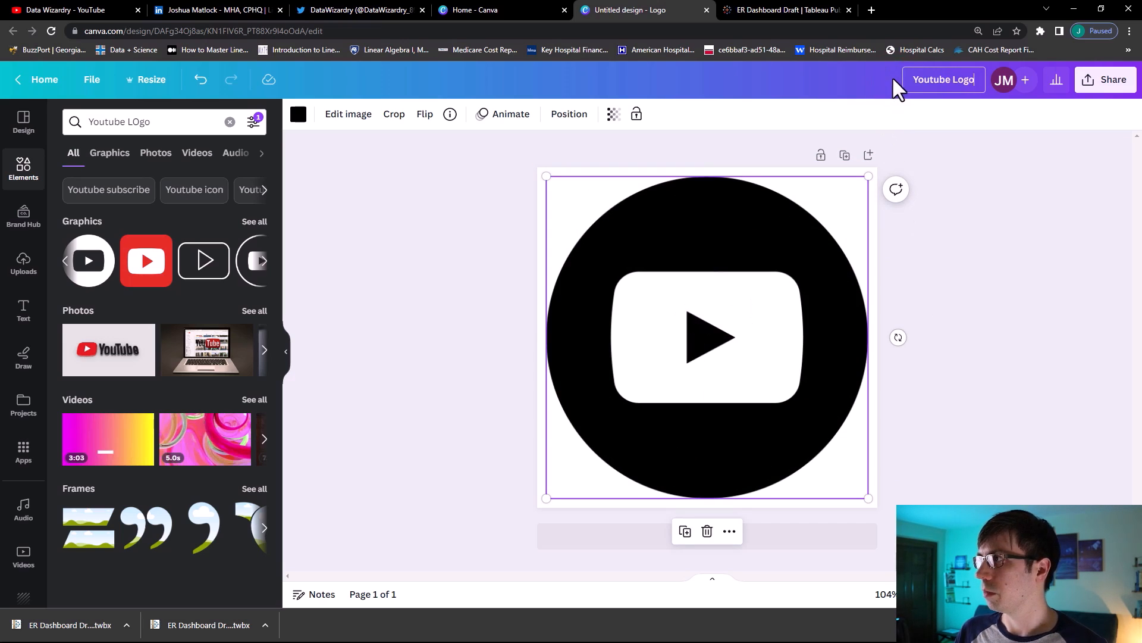
pyautogui.click(961, 183)
# - Set up a PNG download of the design with a transparent background, and dismiss the download options without downloading
pyautogui.click(1107, 79)
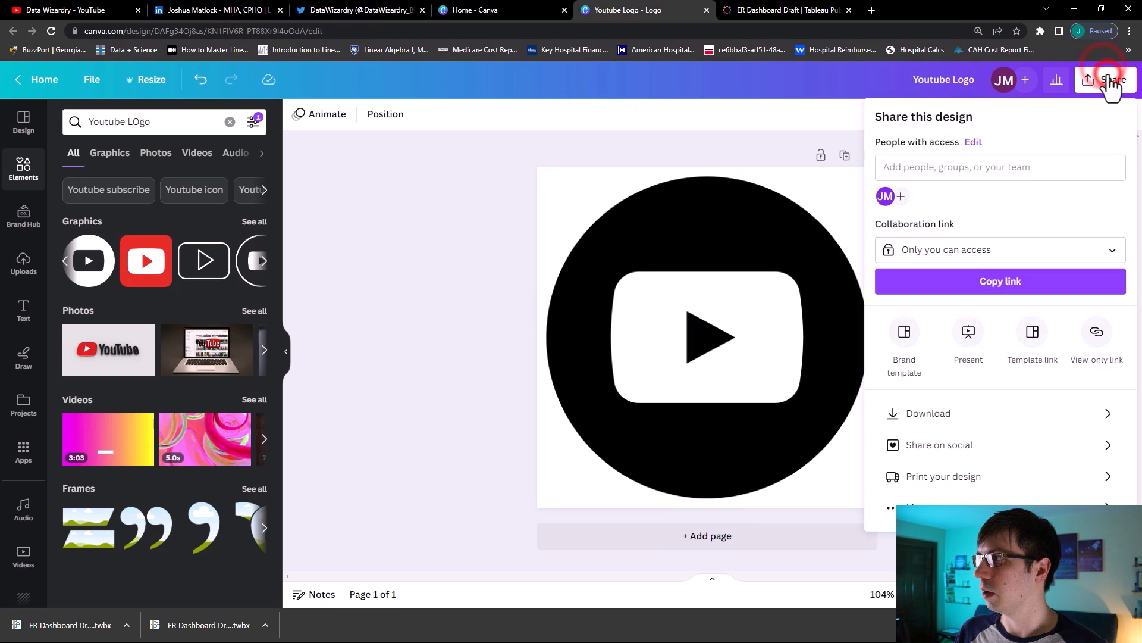
pyautogui.click(926, 426)
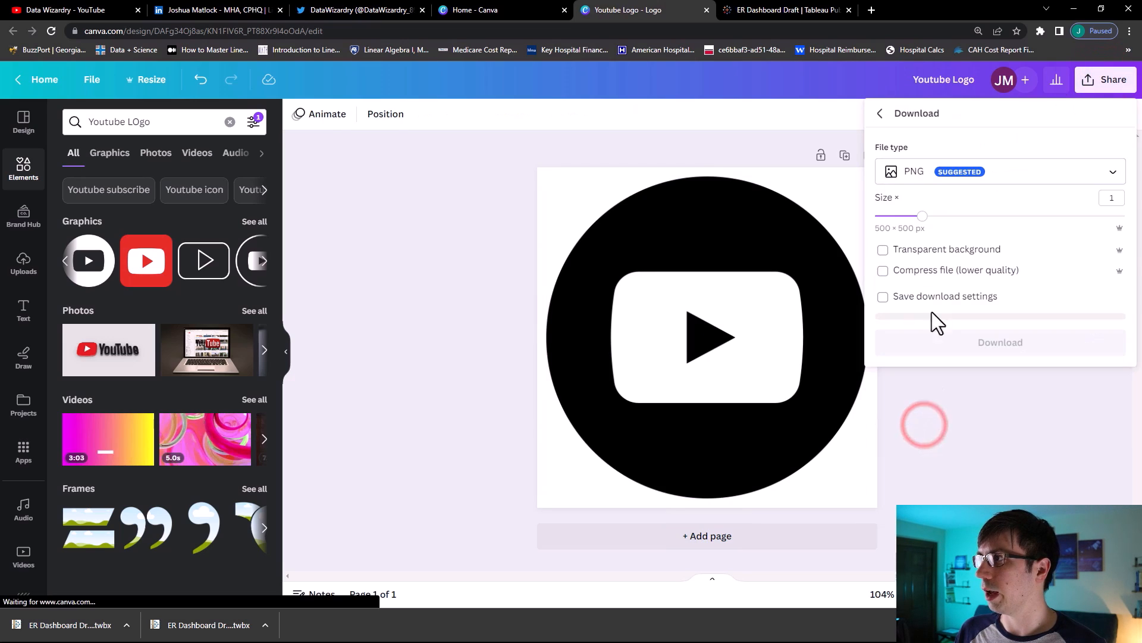
pyautogui.click(883, 250)
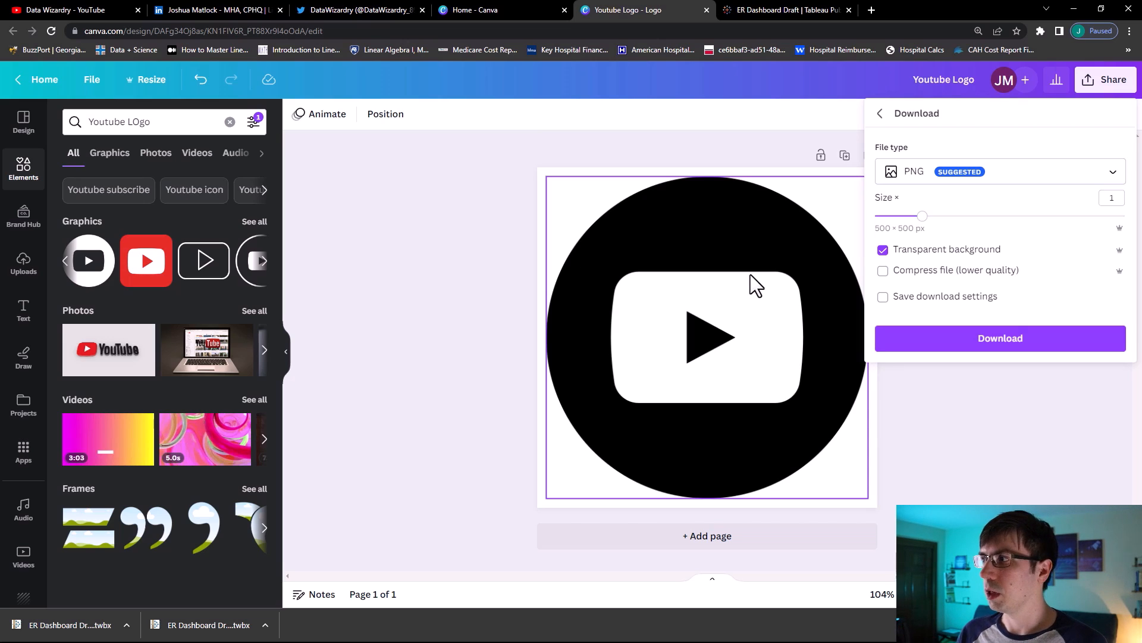
pyautogui.click(891, 415)
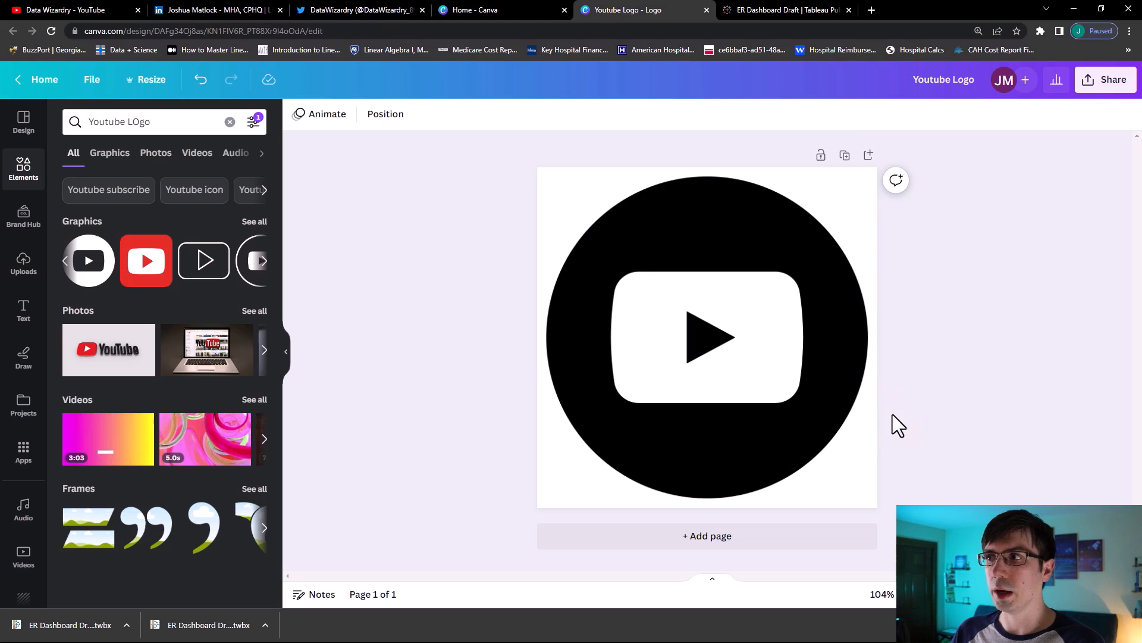
# - Search the design elements for "HOurglass"
pyautogui.click(150, 122)
pyautogui.doubleClick(152, 122)
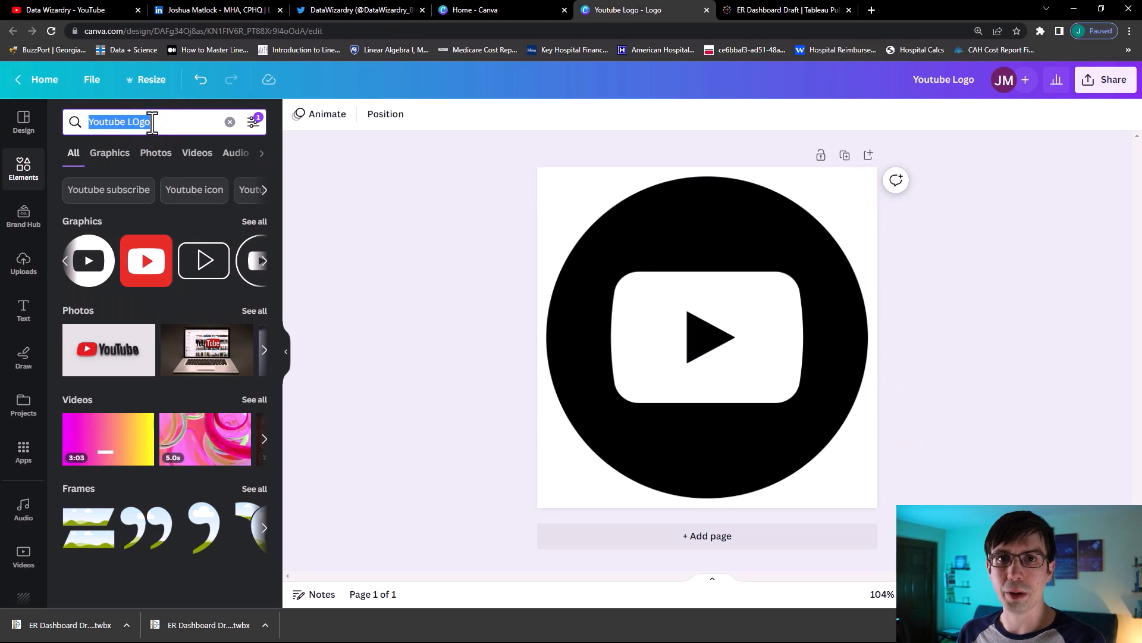
pyautogui.click(153, 122)
pyautogui.write('HOurglass')
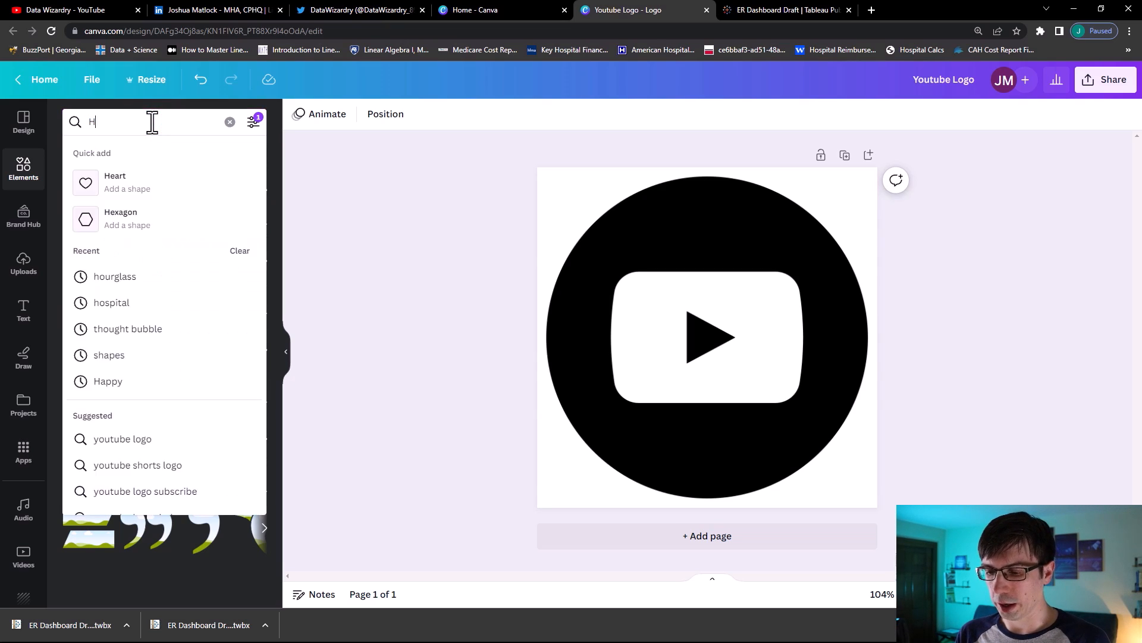
pyautogui.press('Return')
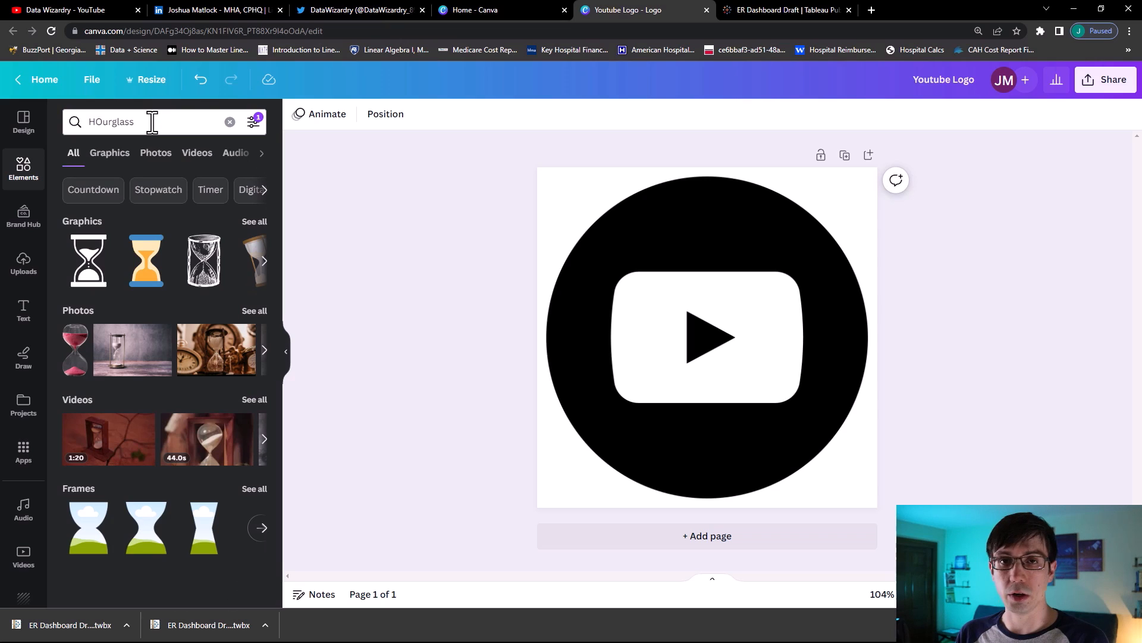
# - Search the design elements for "Thumbs Up"
pyautogui.doubleClick(152, 122)
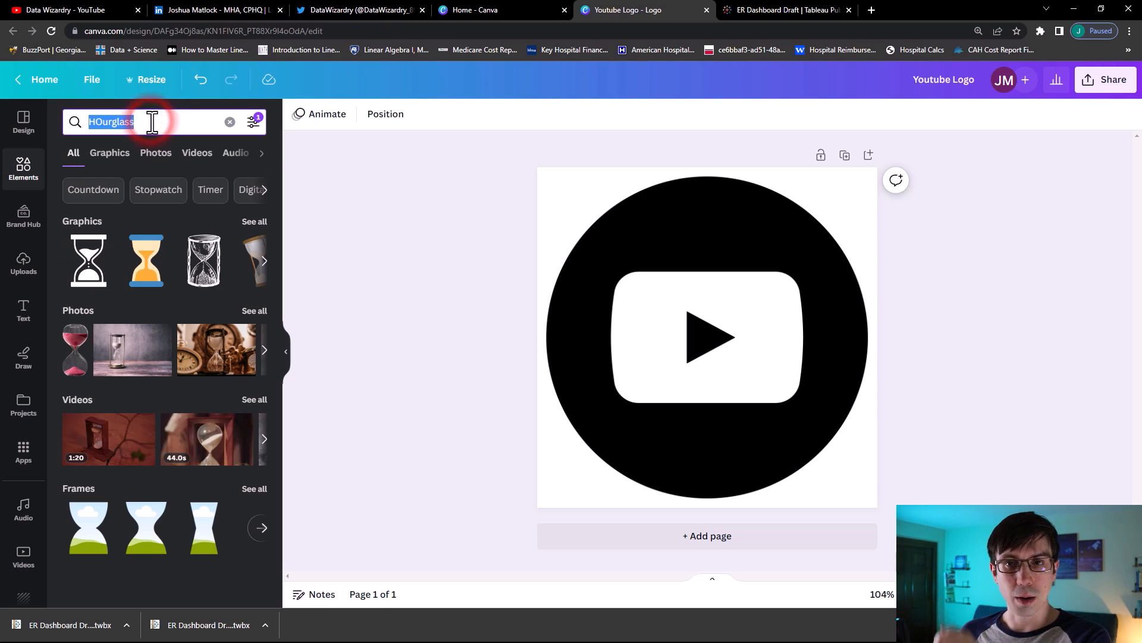
pyautogui.write('Pati')
pyautogui.press('BackSpace')
pyautogui.press('BackSpace')
pyautogui.press('BackSpace')
pyautogui.write('Thumbs Up')
pyautogui.press('Return')
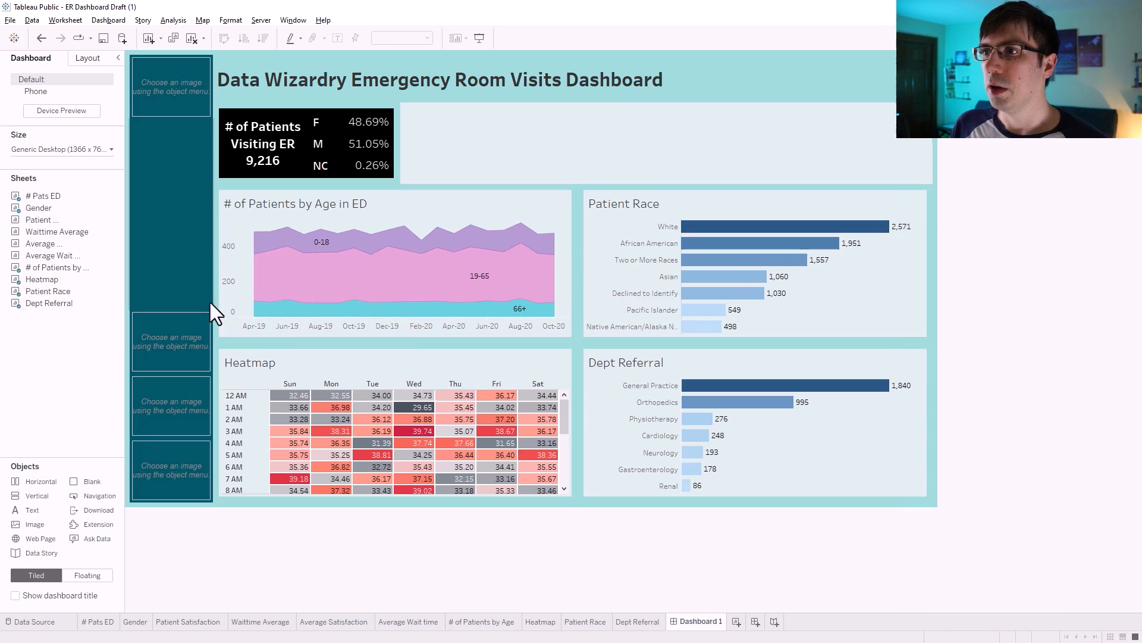
# - Insert Youtube.png into the uppermost of the three lower sidebar image placeholders, with Fit Image and Center Image enabled
pyautogui.click(174, 319)
pyautogui.click(219, 341)
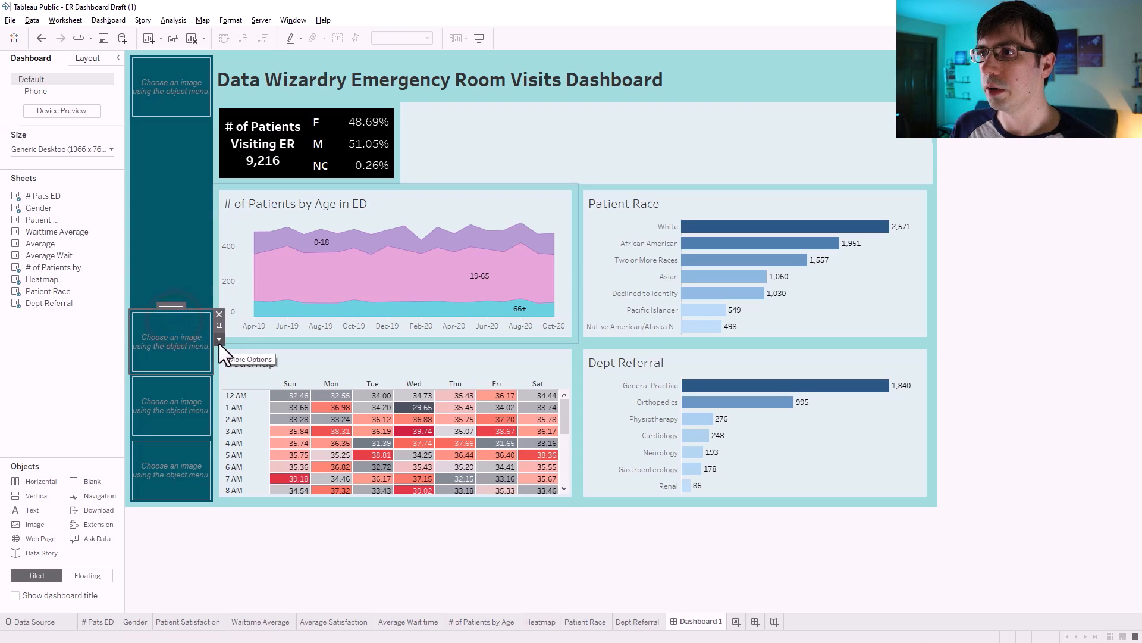
pyautogui.click(238, 352)
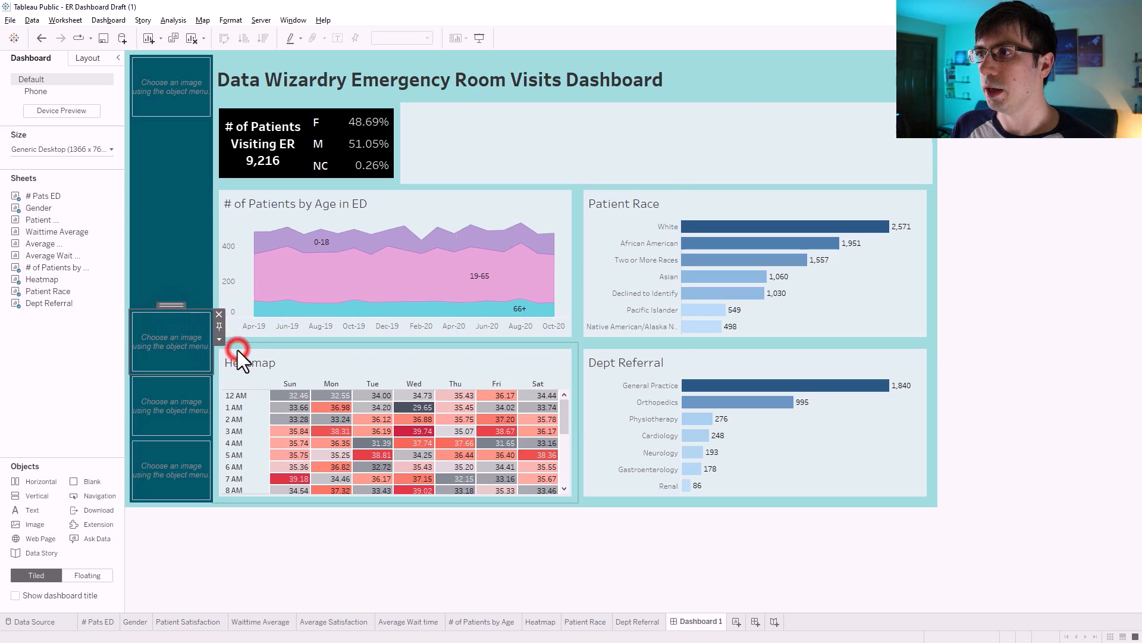
pyautogui.click(472, 291)
pyautogui.click(472, 304)
pyautogui.click(644, 251)
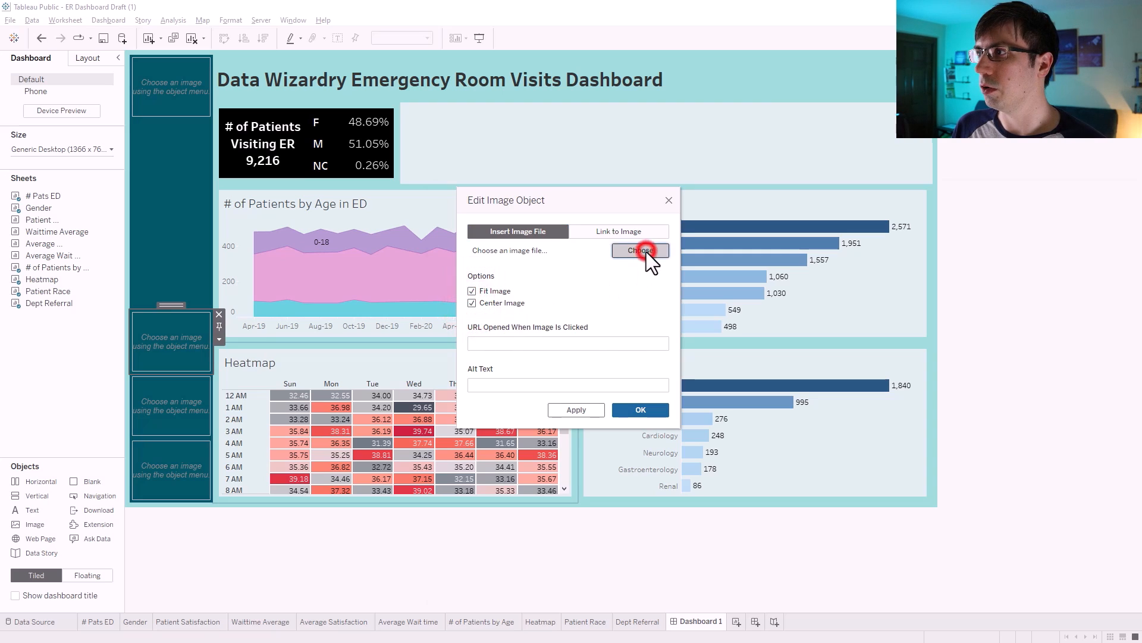
pyautogui.moveTo(699, 195); pyautogui.dragTo(506, 148)
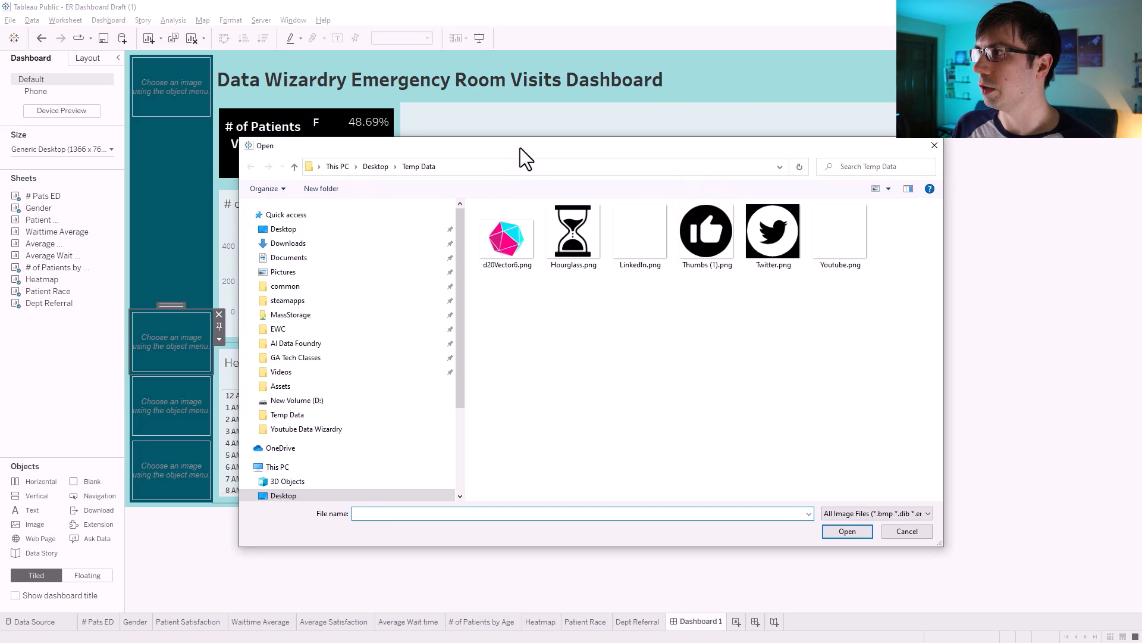
pyautogui.click(831, 265)
pyautogui.click(838, 531)
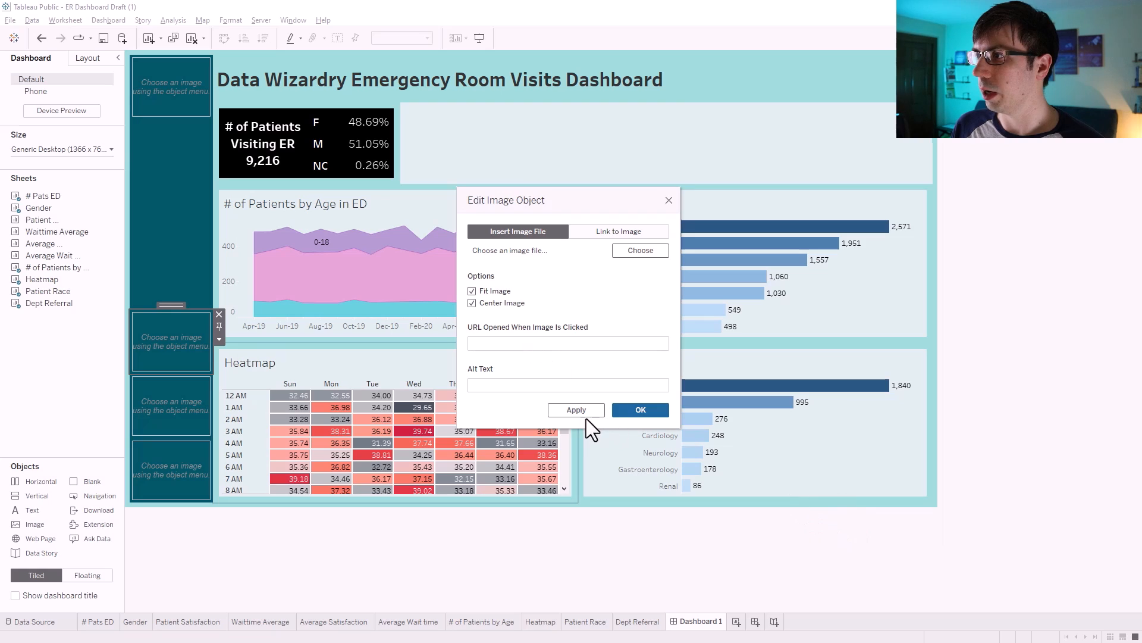
pyautogui.click(389, 381)
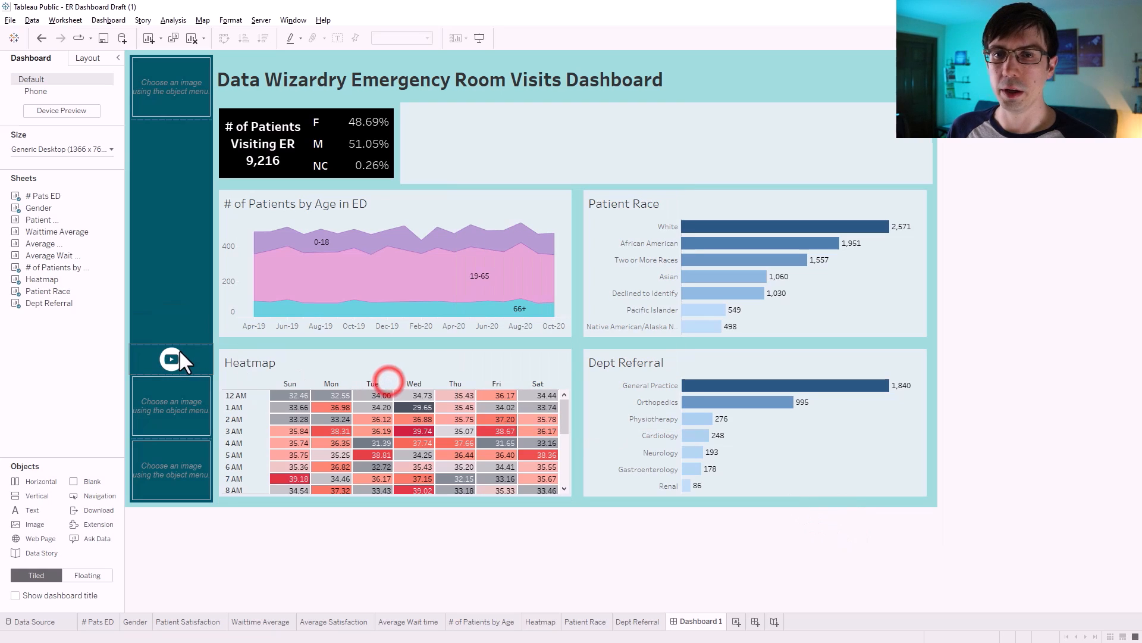
# - Insert LinkedIn.png into the image placeholder below the YouTube logo, with Fit Image and Center Image enabled
pyautogui.click(180, 388)
pyautogui.click(219, 404)
pyautogui.click(252, 418)
pyautogui.click(631, 254)
pyautogui.click(642, 350)
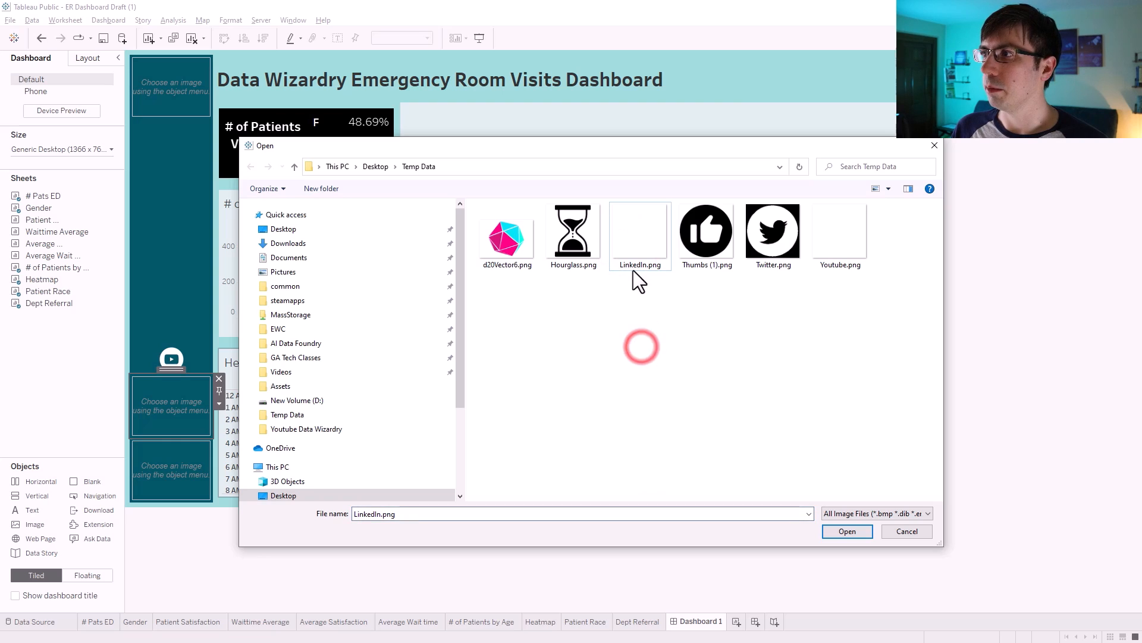
pyautogui.click(636, 241)
pyautogui.click(848, 531)
pyautogui.click(471, 291)
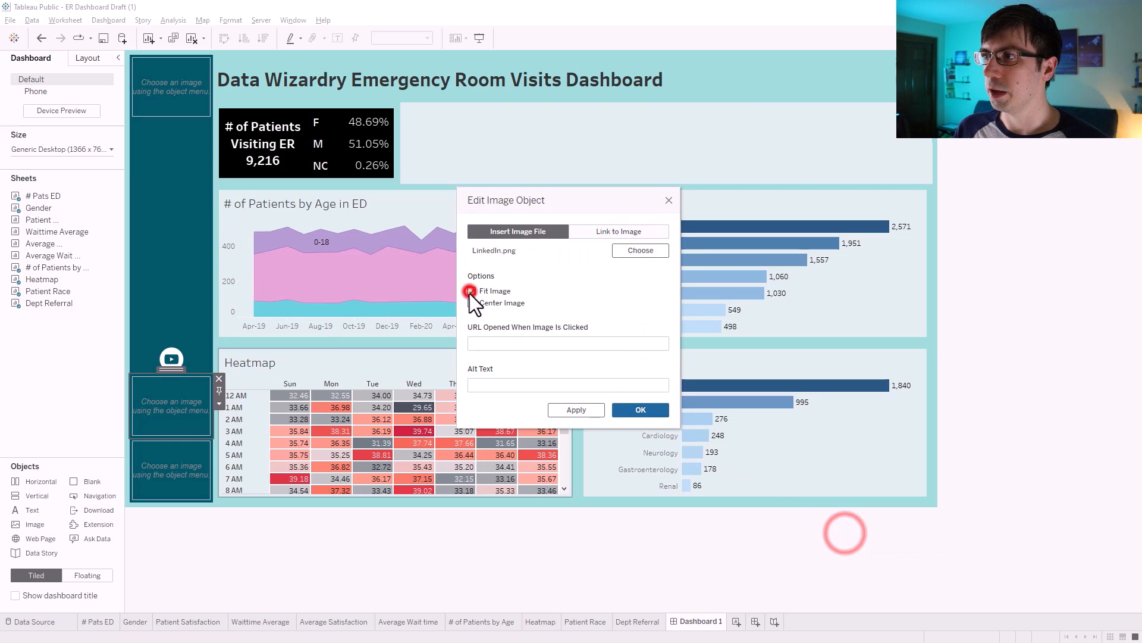
pyautogui.click(563, 409)
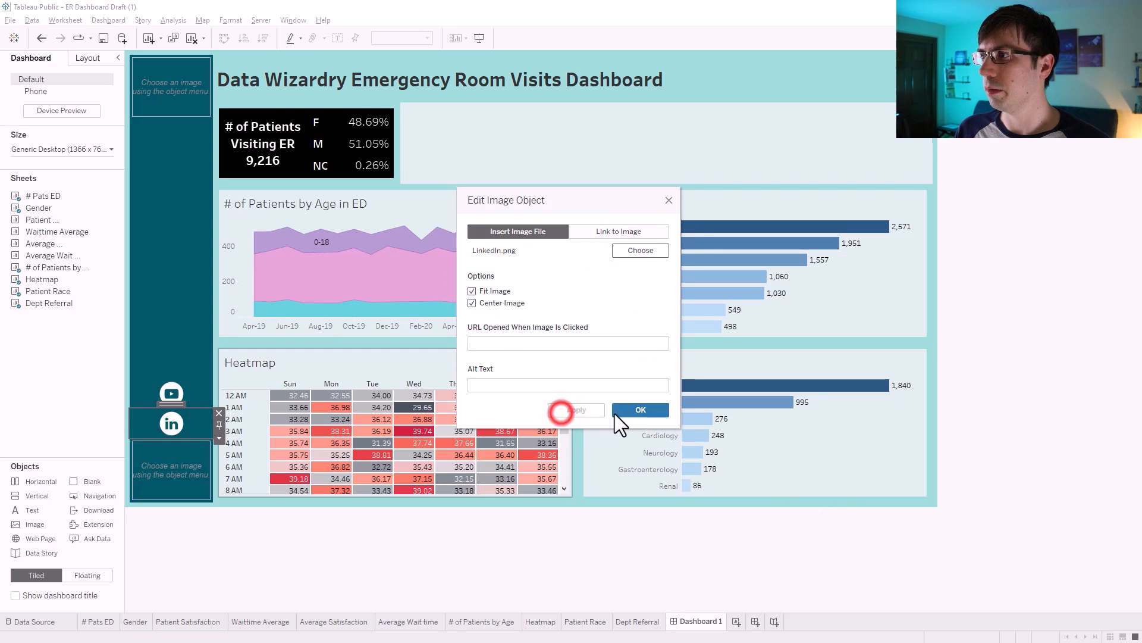
pyautogui.click(641, 410)
# - Insert Twitter.png into the last sidebar image placeholder, with Fit Image and Center Image enabled
pyautogui.click(169, 448)
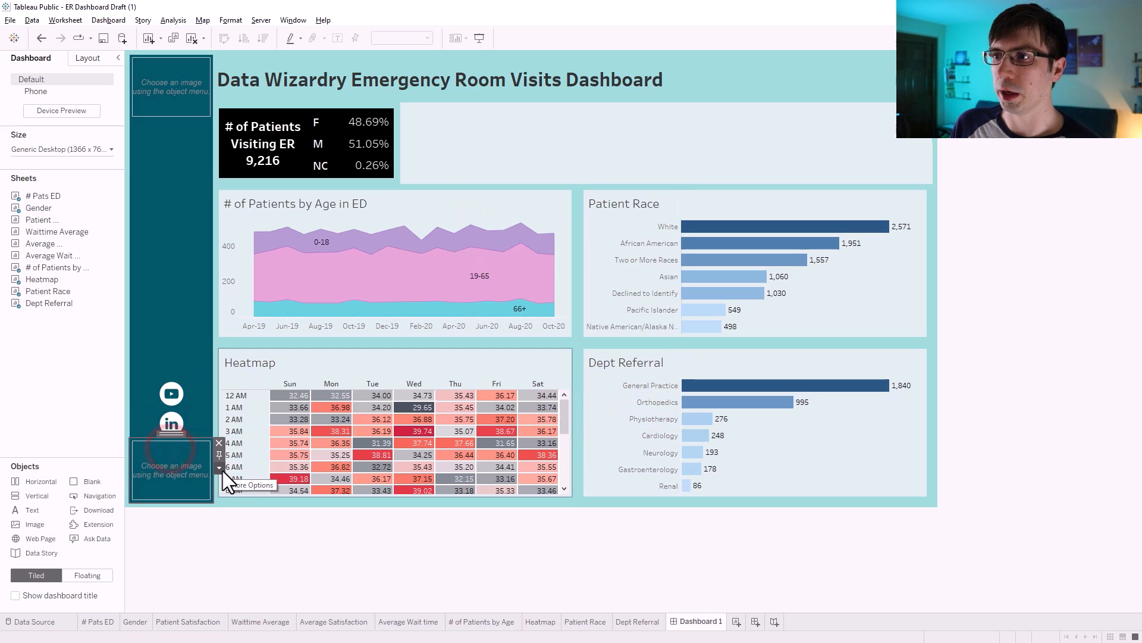
pyautogui.click(220, 468)
pyautogui.click(237, 469)
pyautogui.click(620, 251)
pyautogui.click(773, 232)
pyautogui.click(848, 531)
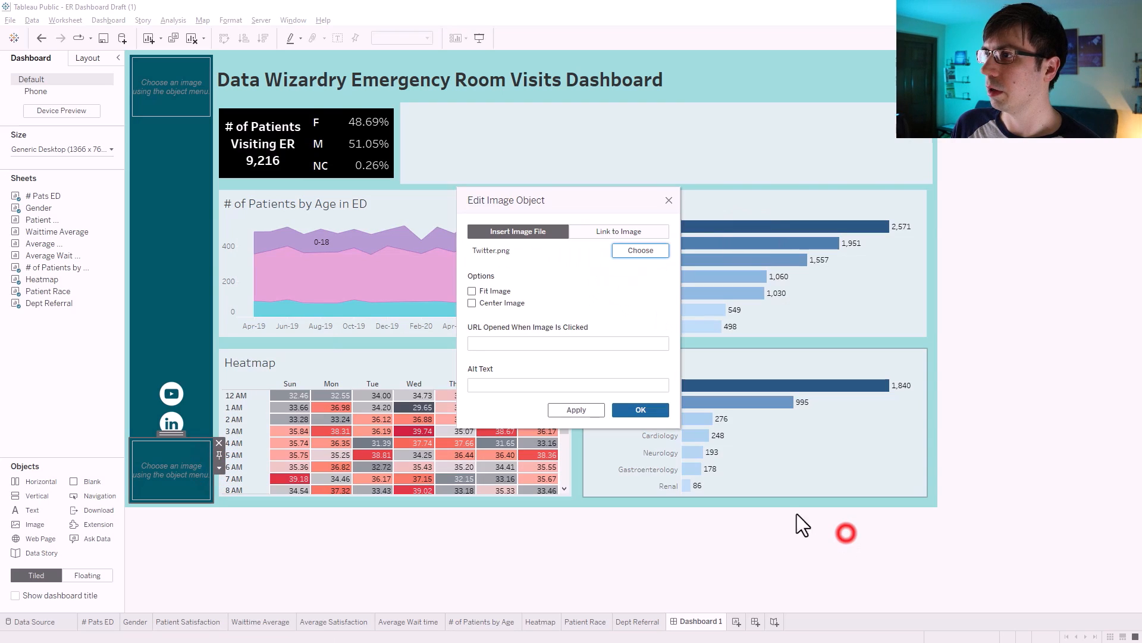
pyautogui.click(473, 292)
pyautogui.click(473, 304)
pyautogui.click(579, 409)
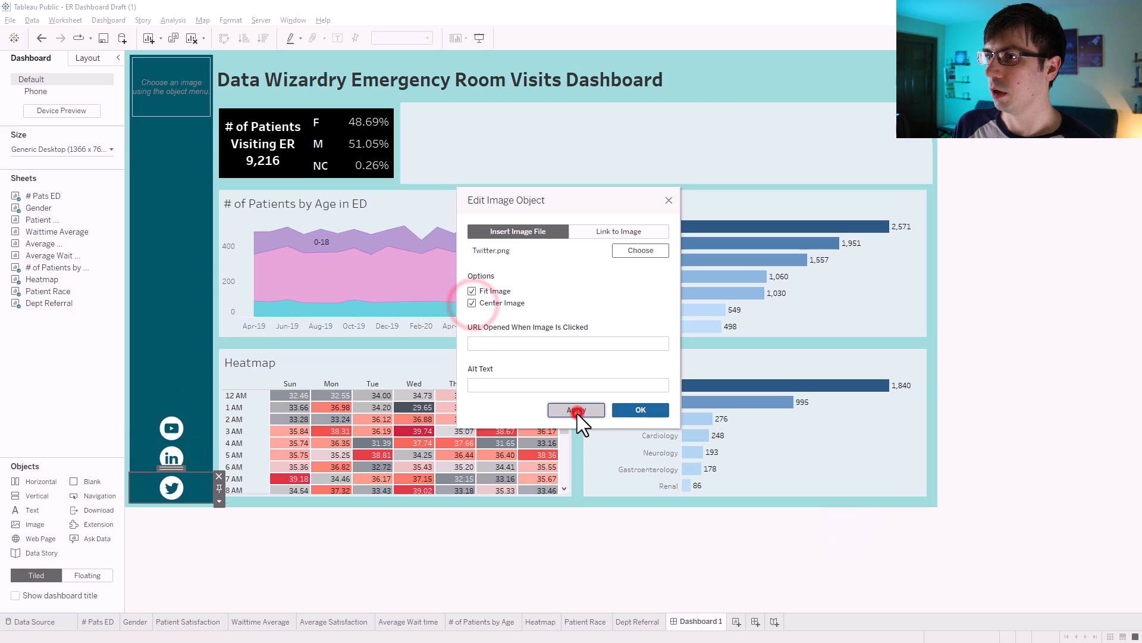
pyautogui.click(627, 409)
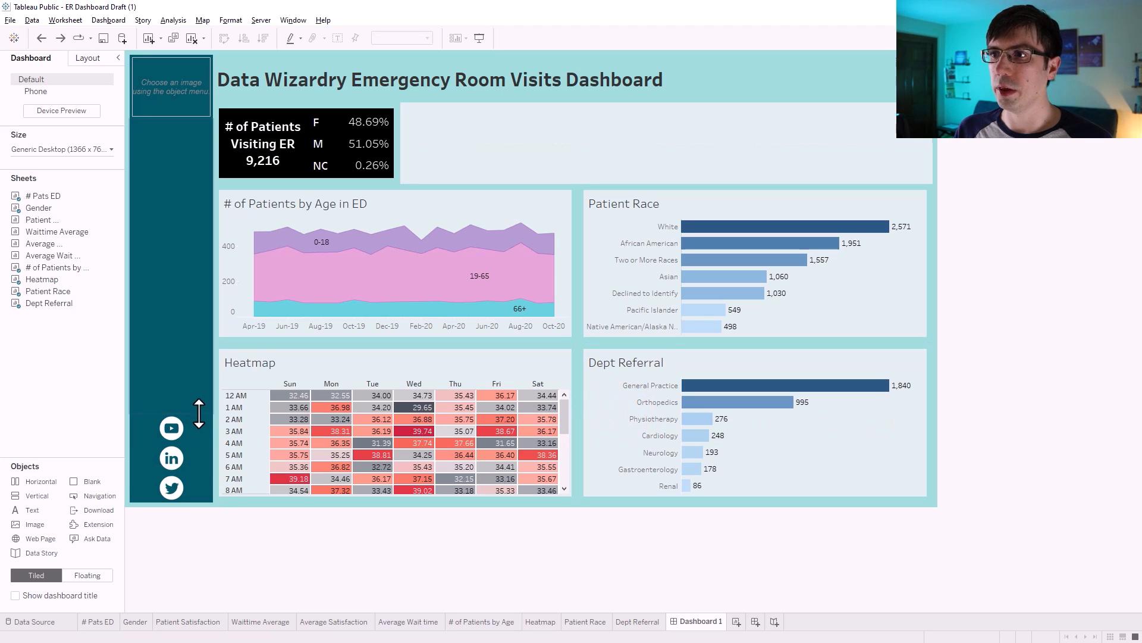
# - Enlarge the three social logos by extending their sidebar area upward to about the base of the age chart
pyautogui.click(198, 413)
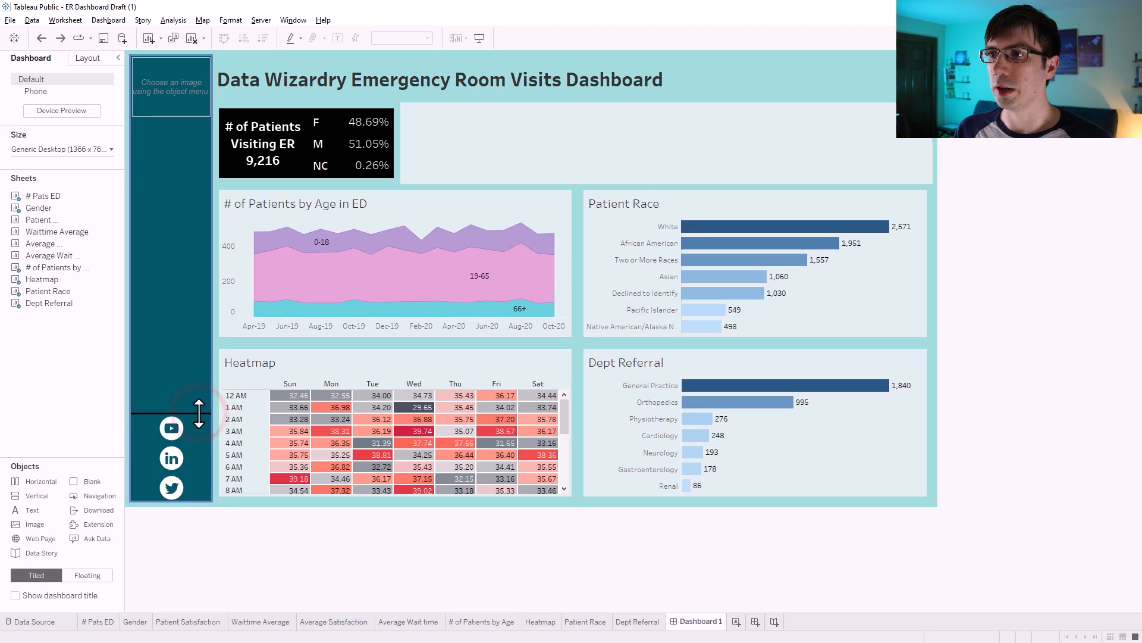
pyautogui.moveTo(202, 413); pyautogui.dragTo(191, 333)
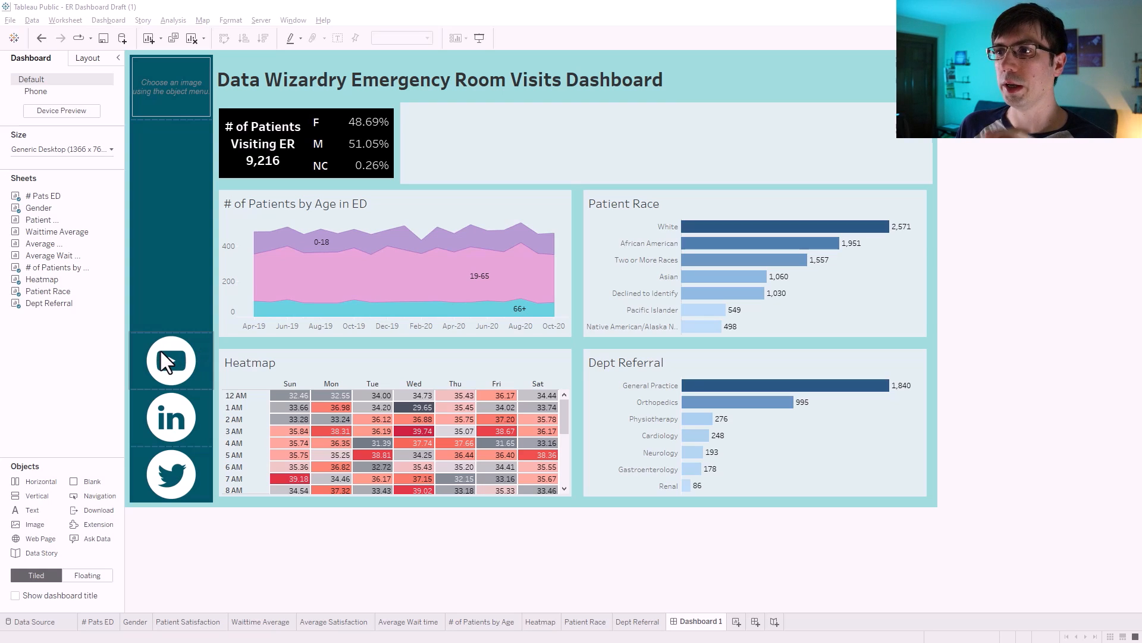
pyautogui.click(198, 335)
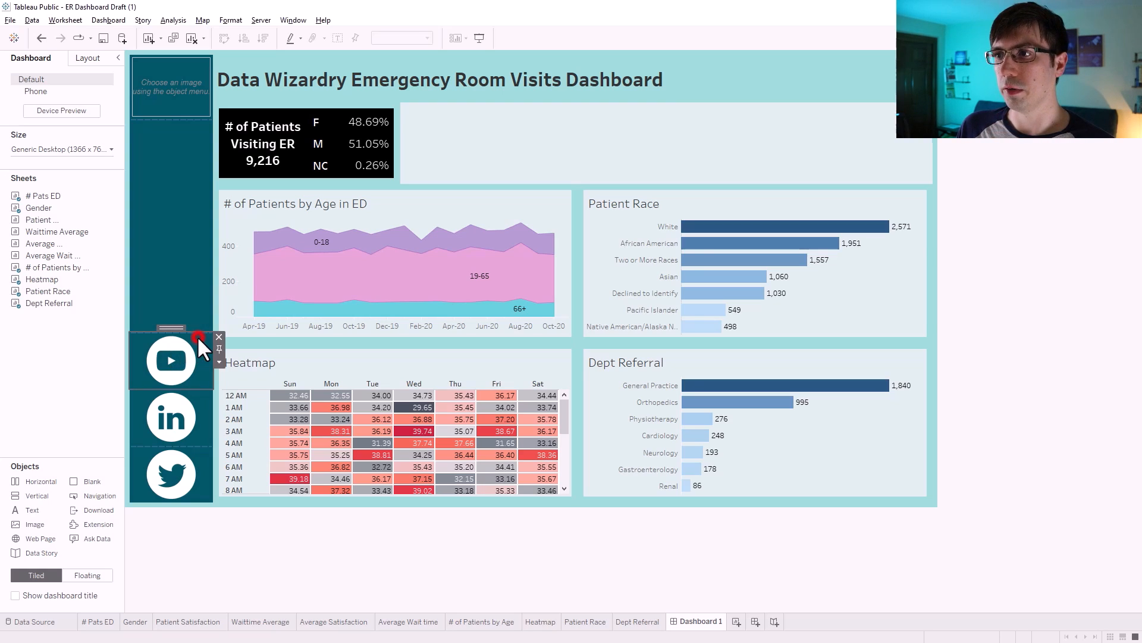
pyautogui.click(219, 362)
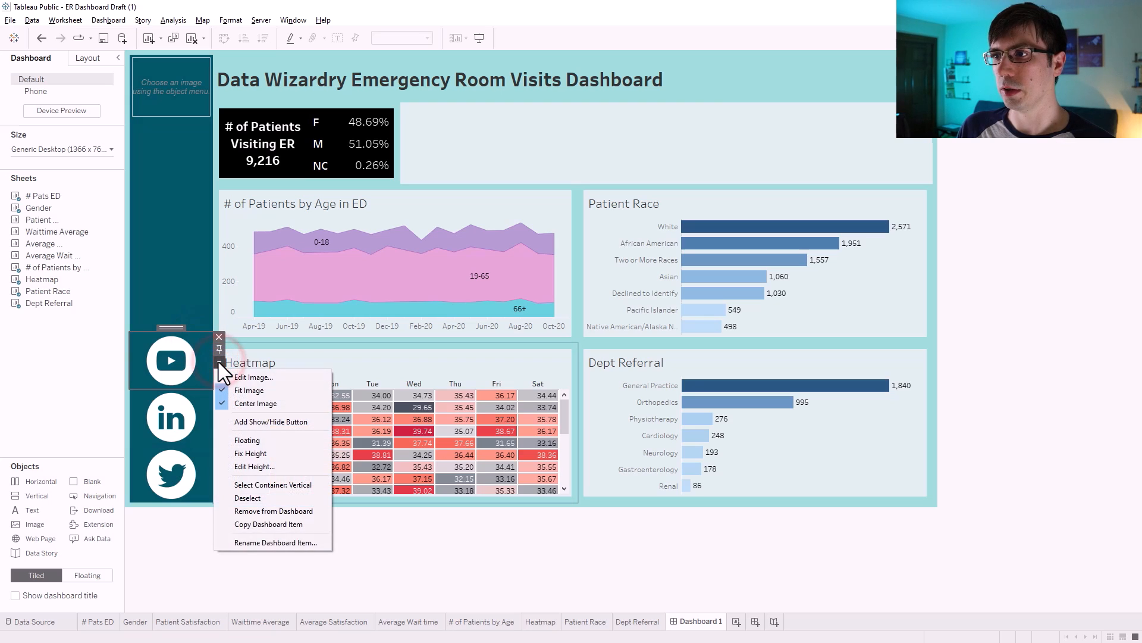
pyautogui.click(241, 377)
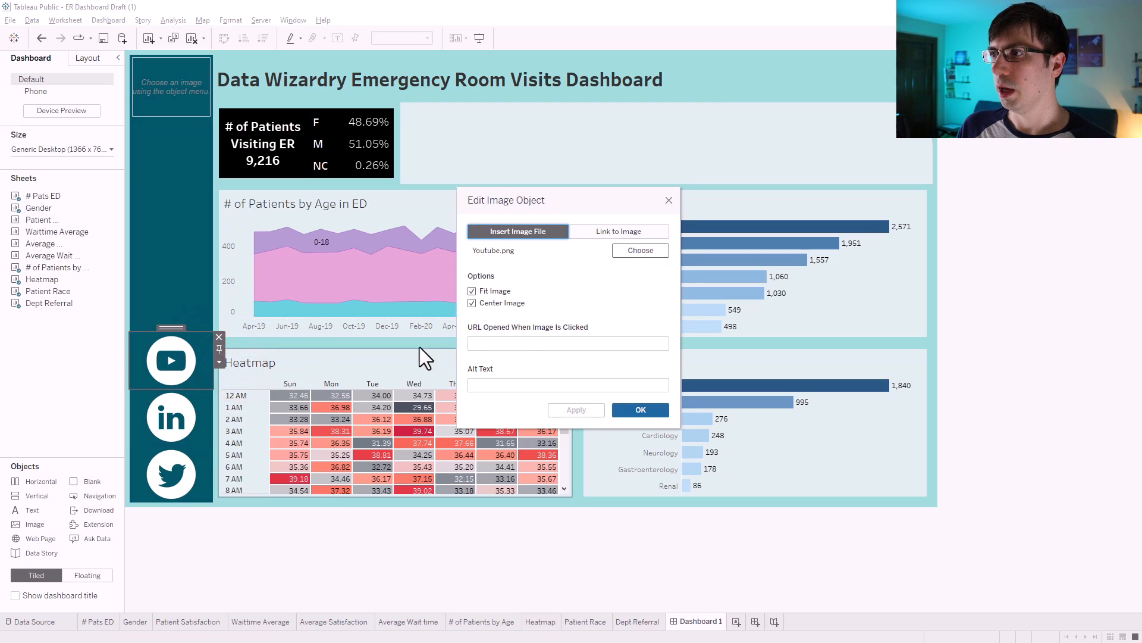
pyautogui.click(470, 327)
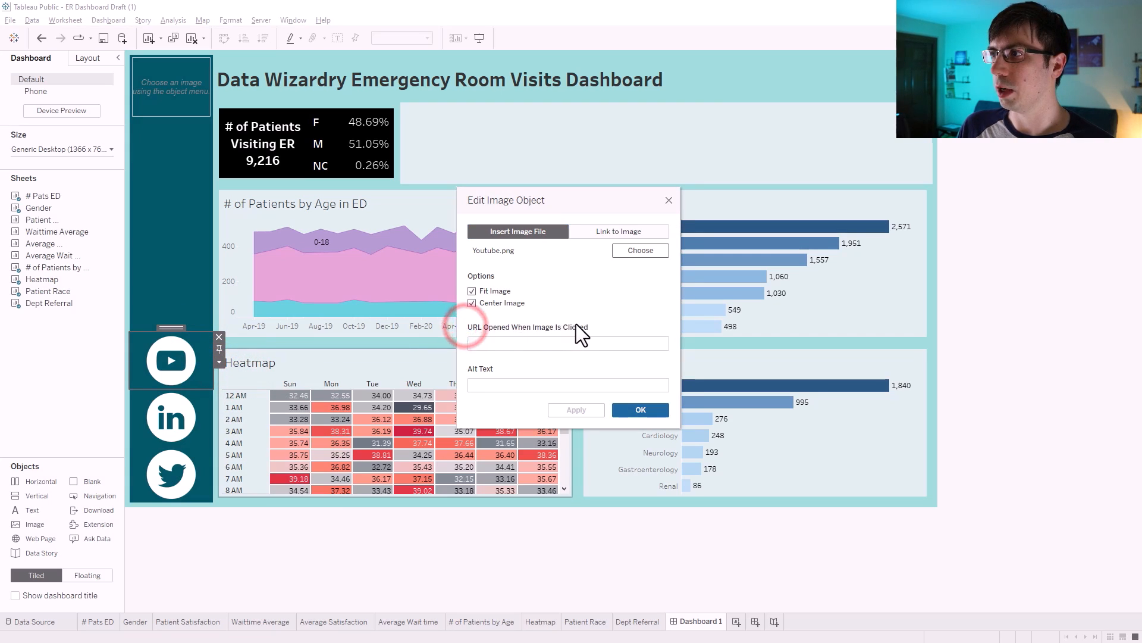
pyautogui.click(552, 343)
pyautogui.click(552, 343)
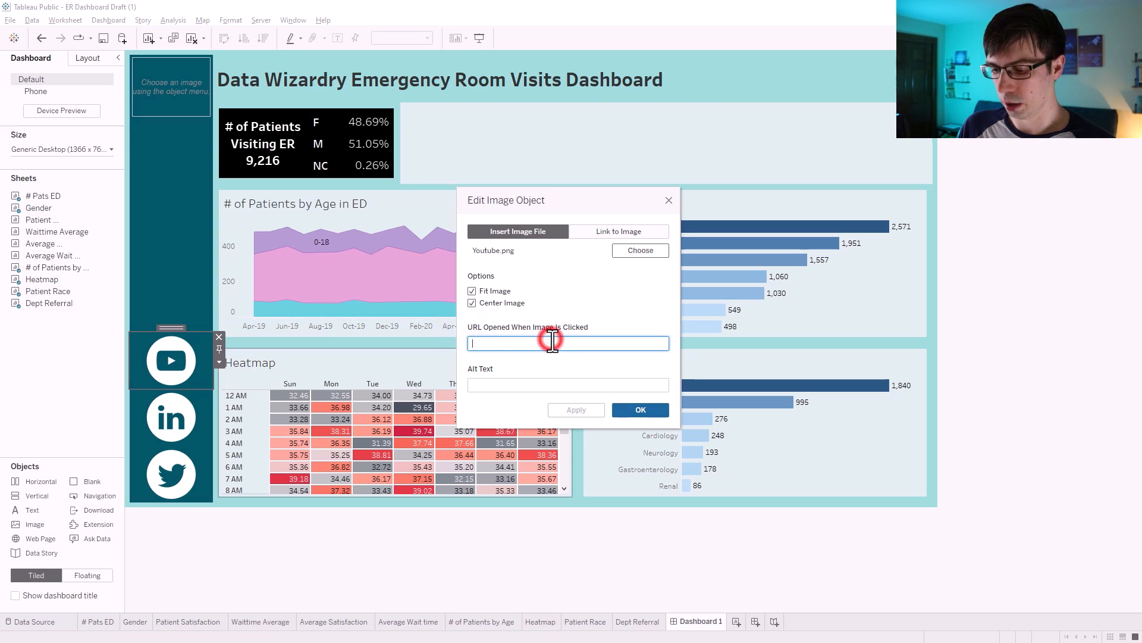
pyautogui.write('https://www.youtube.com/@DataWizardry')
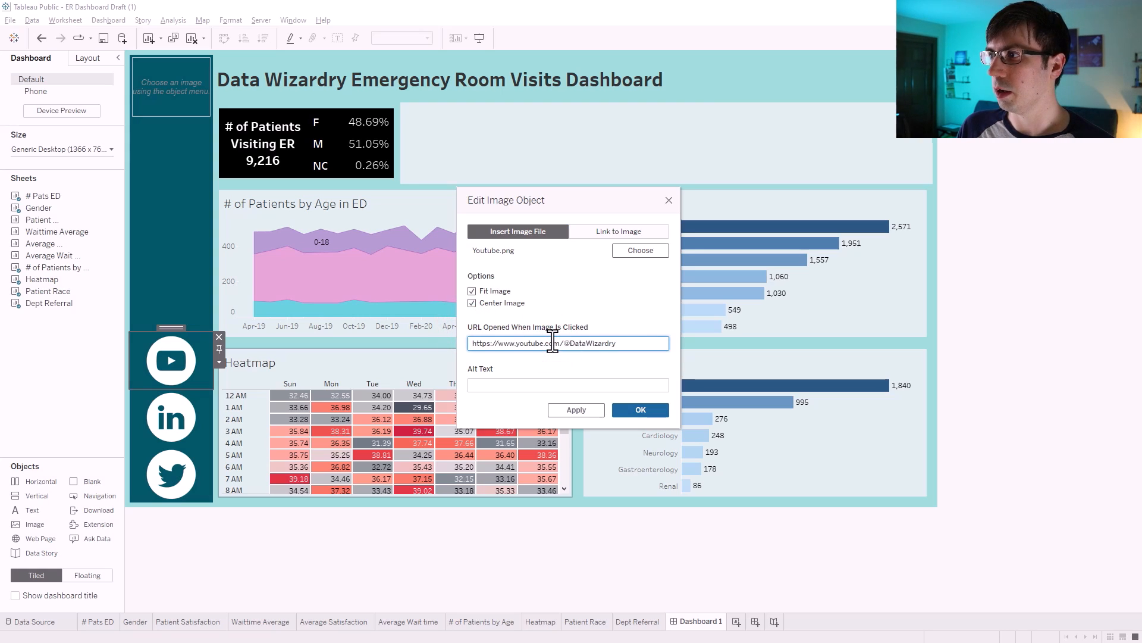
pyautogui.moveTo(615, 343); pyautogui.dragTo(447, 337)
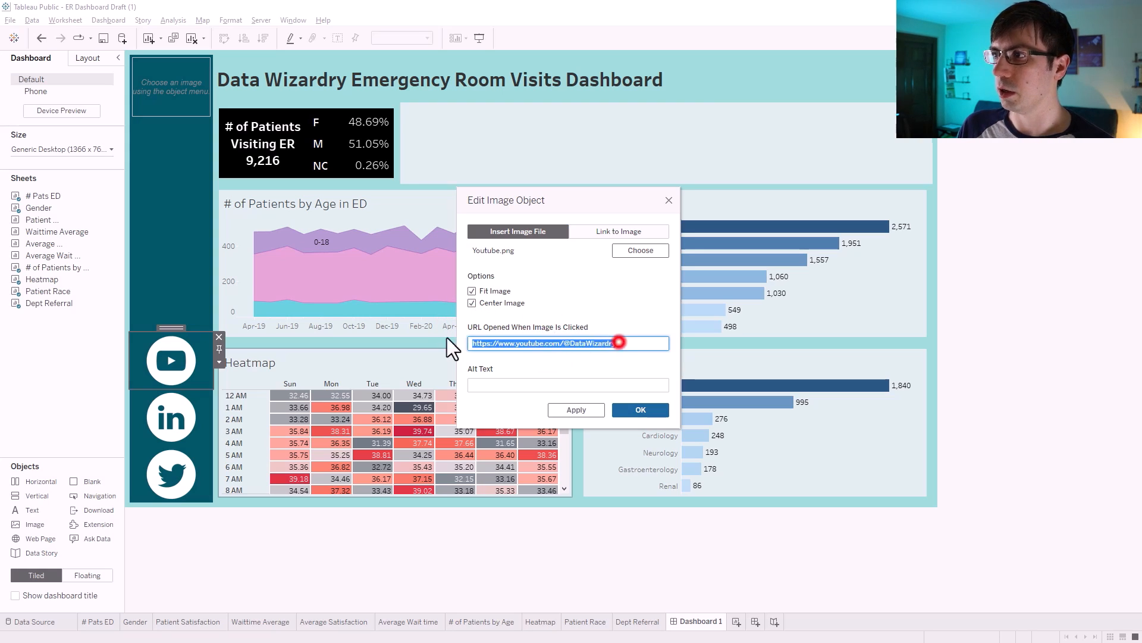
pyautogui.click(626, 410)
pyautogui.click(1021, 284)
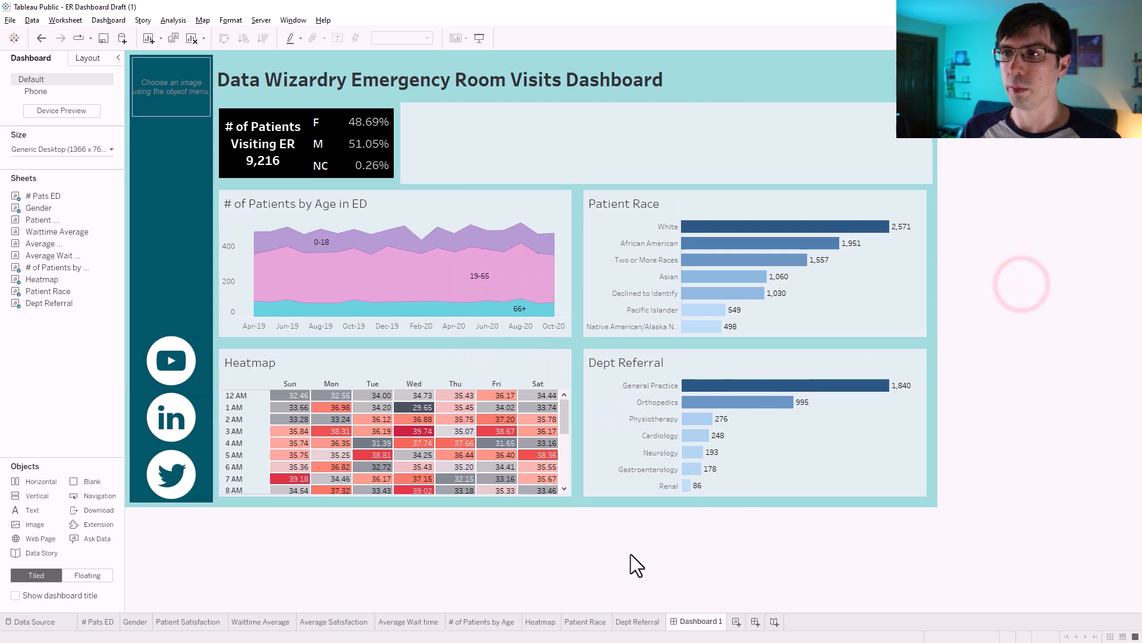
# - Test the YouTube logo's link, look over the channel page it opens, and return to the dashboard
pyautogui.click(174, 359)
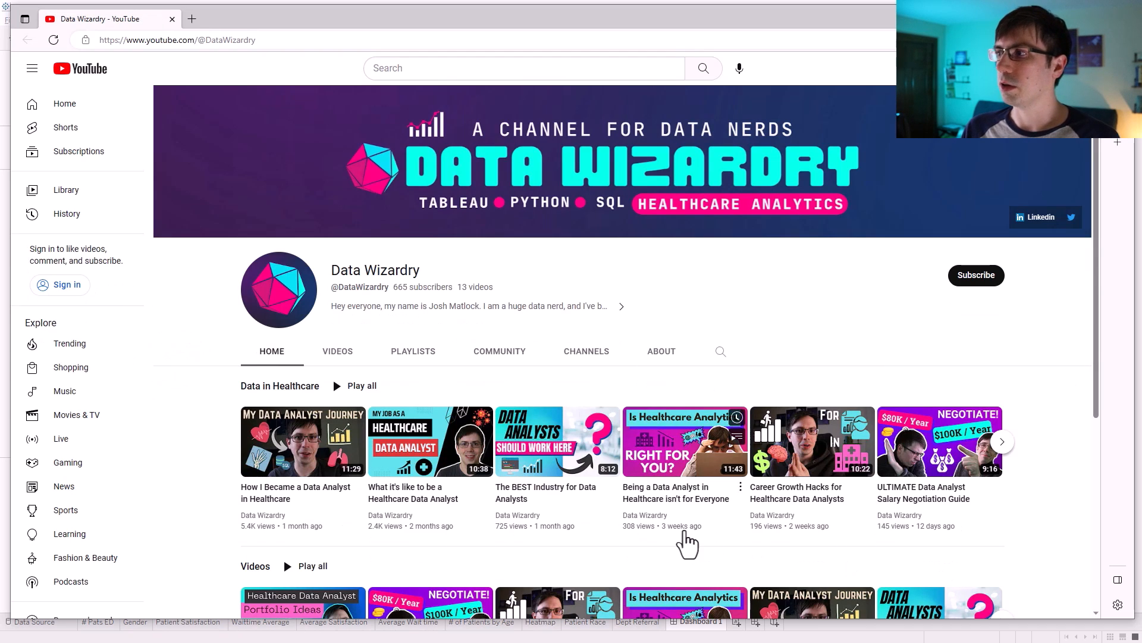
pyautogui.scroll(-3, 684, 538)
pyautogui.scroll(2, 684, 533)
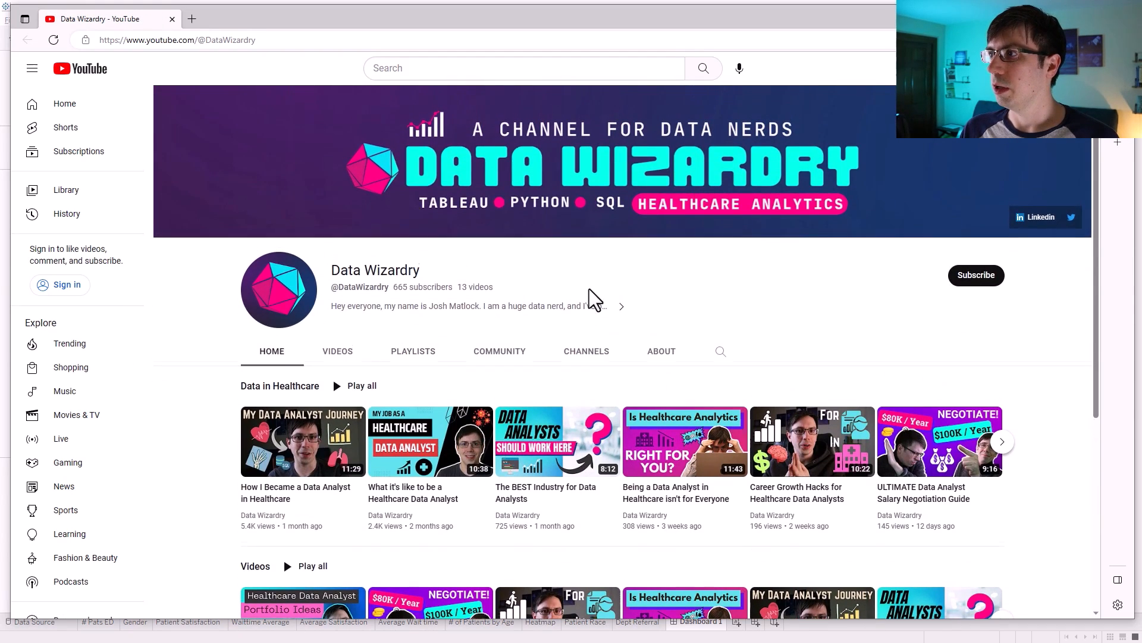
pyautogui.scroll(-1, 833, 208)
pyautogui.click(1122, 16)
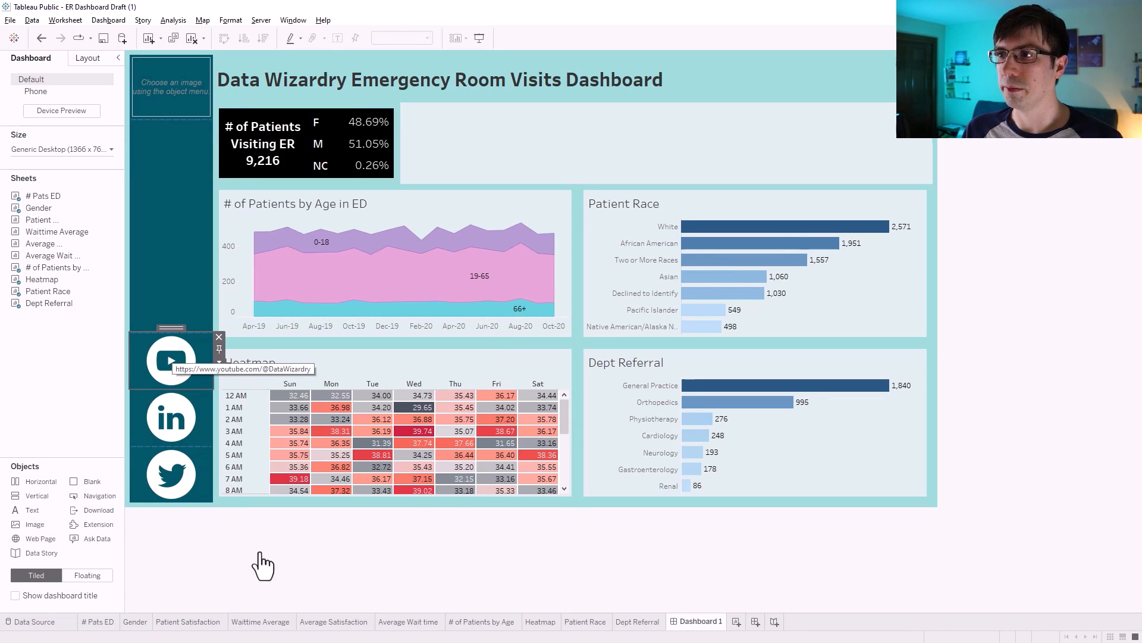
pyautogui.click(270, 574)
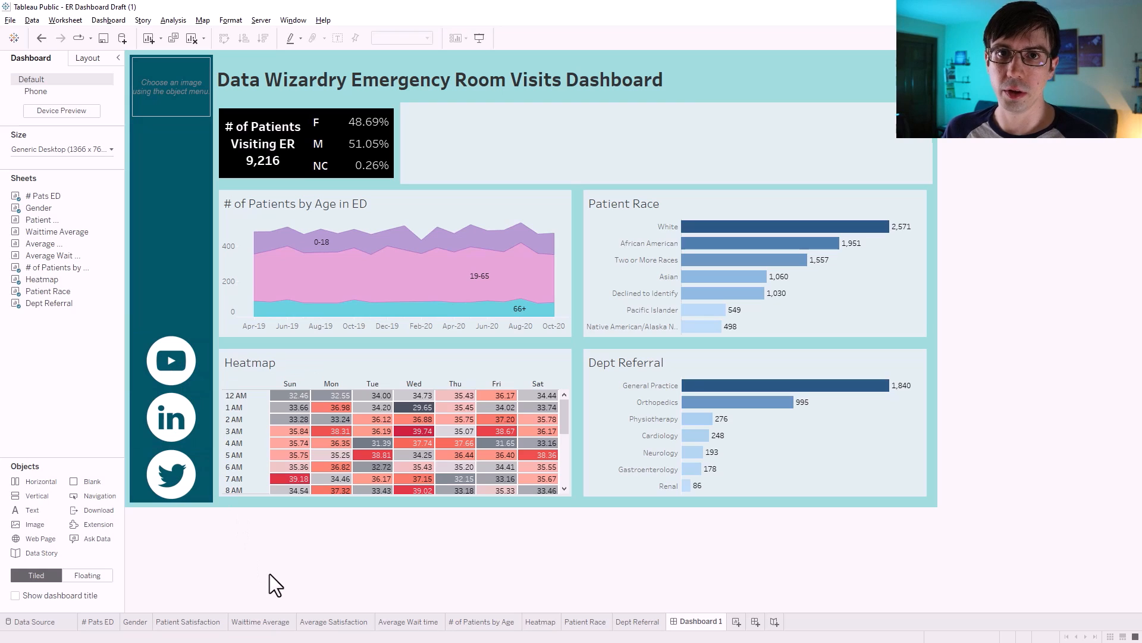
# - Link the LinkedIn logo to the owner's LinkedIn profile URL
pyautogui.click(203, 395)
pyautogui.click(219, 420)
pyautogui.click(248, 428)
pyautogui.click(531, 348)
pyautogui.write('https://www.linkedin.com/in/joshuamatlock/')
pyautogui.click(574, 408)
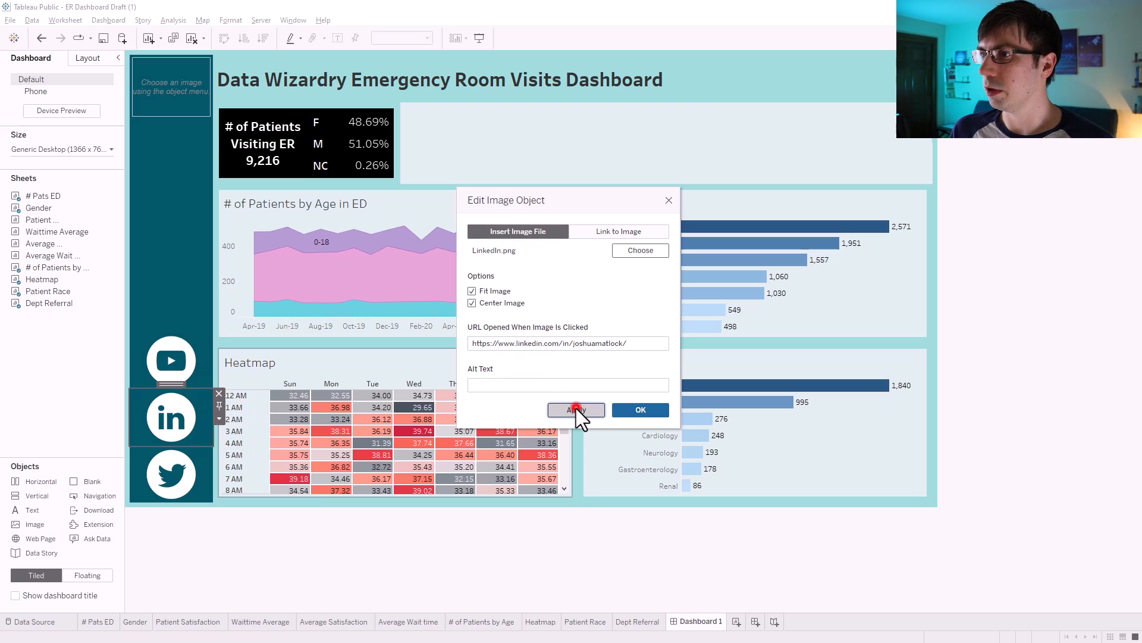
pyautogui.click(628, 410)
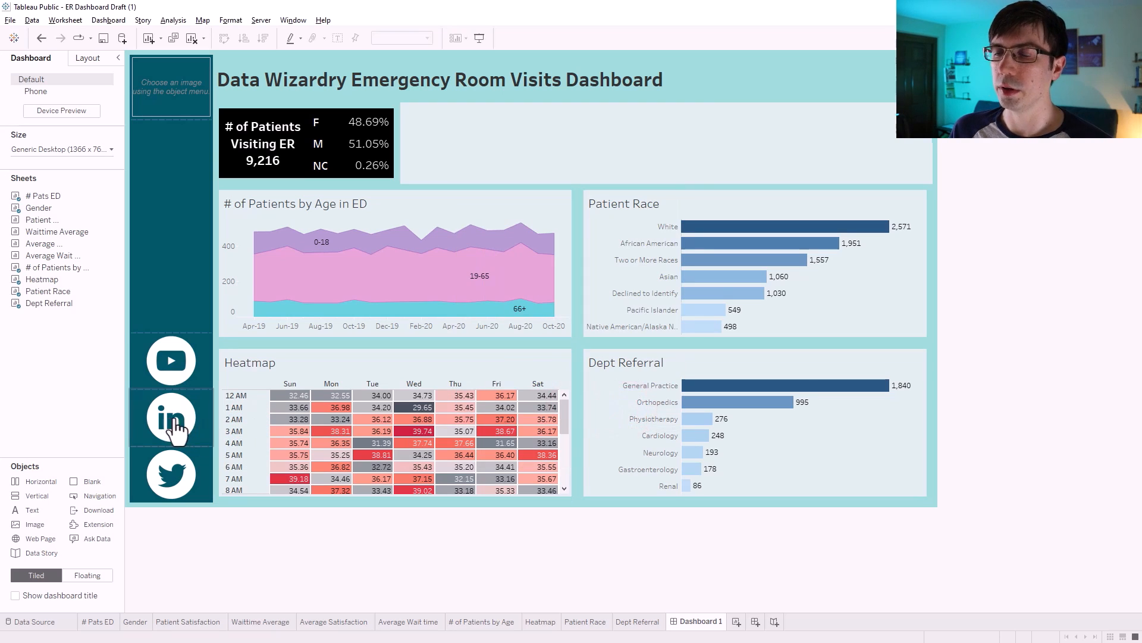
pyautogui.click(202, 467)
pyautogui.click(220, 476)
pyautogui.click(237, 479)
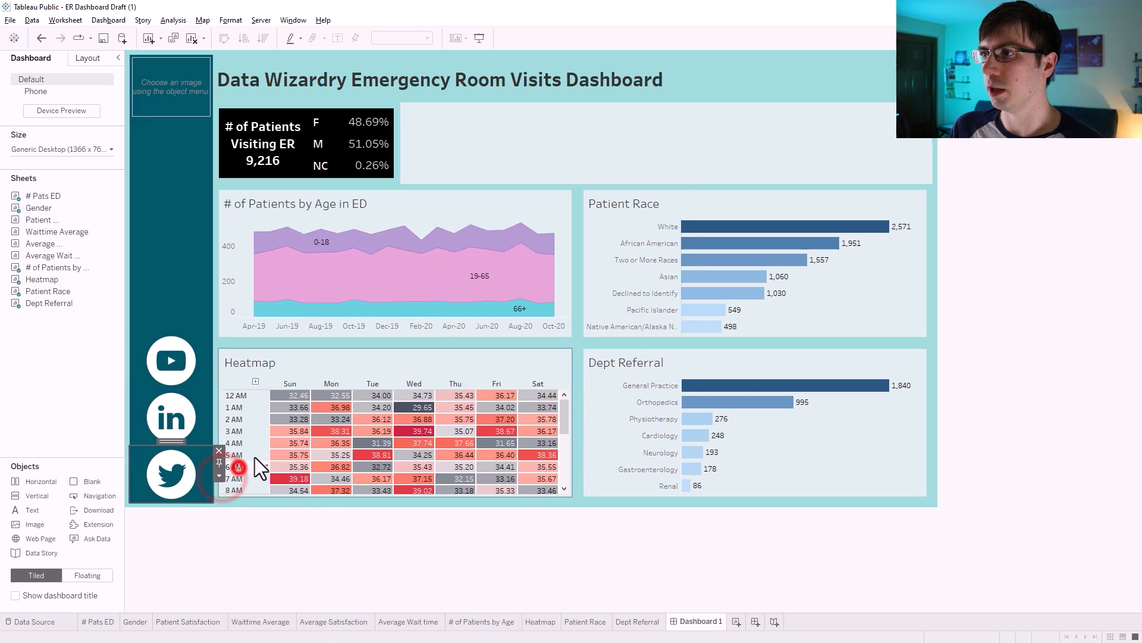
pyautogui.click(486, 341)
pyautogui.write('https://twitter.com/DataWizardry_BB')
pyautogui.click(593, 405)
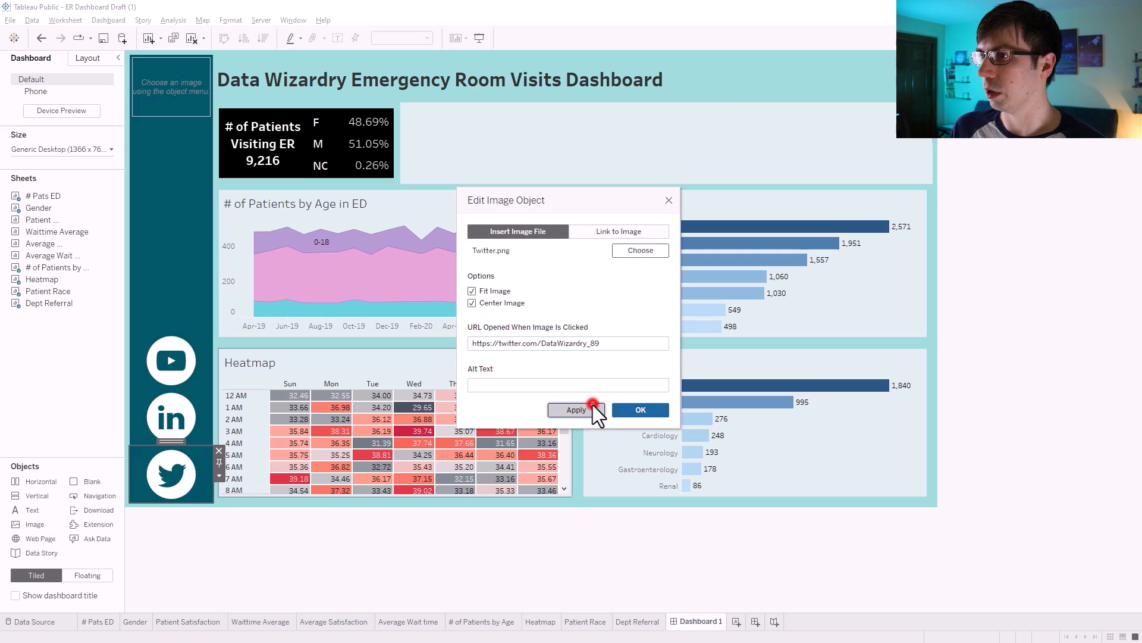
pyautogui.click(620, 405)
pyautogui.click(995, 312)
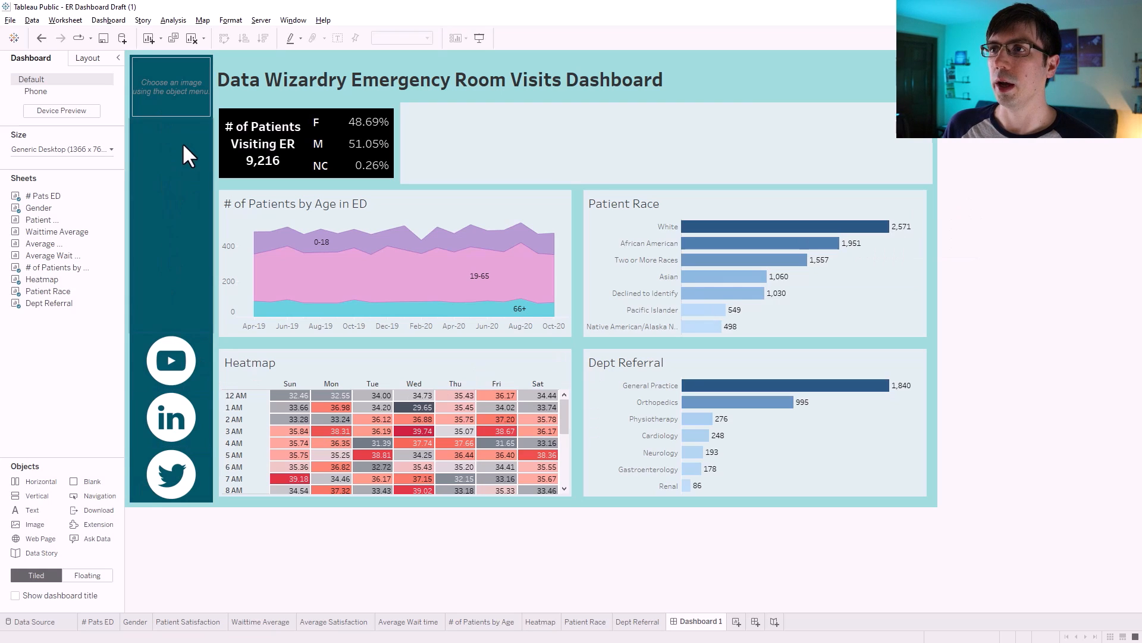
# - Fill the empty image object above the social logos in the dark teal sidebar with d20Vector6.png, using Fit Image and Center Image
pyautogui.click(180, 100)
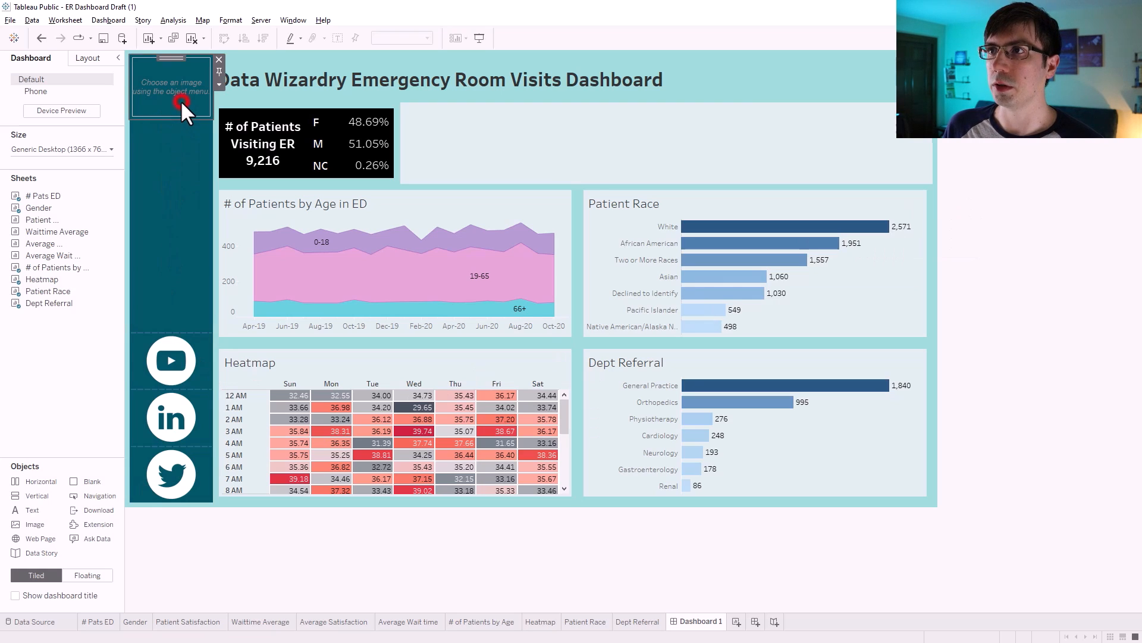
pyautogui.click(220, 84)
pyautogui.click(234, 100)
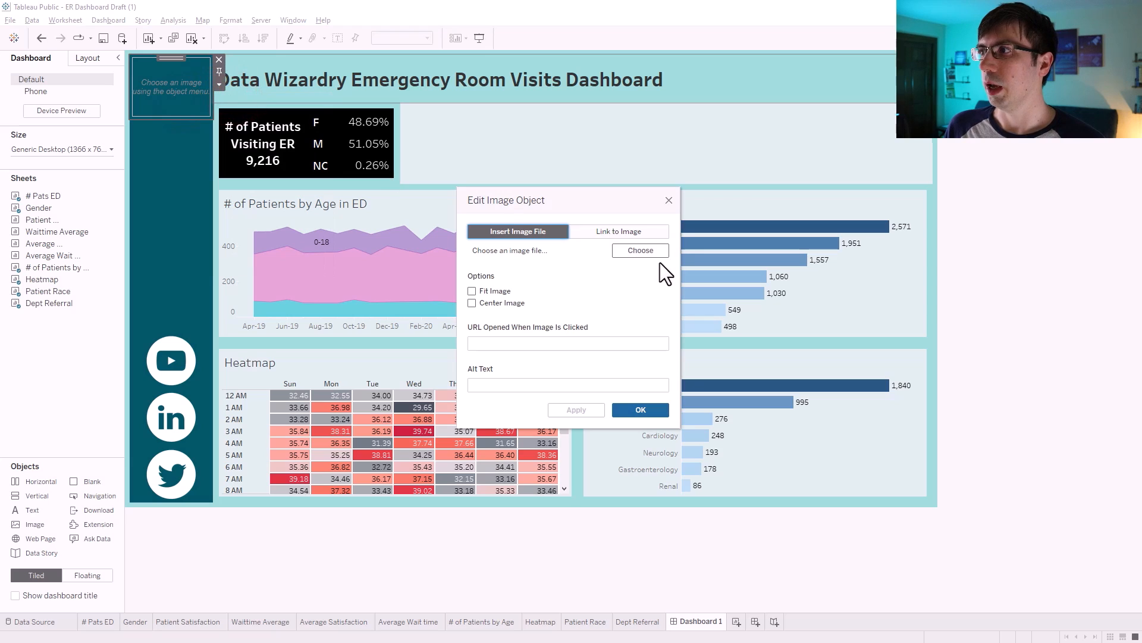
pyautogui.click(645, 253)
pyautogui.click(523, 247)
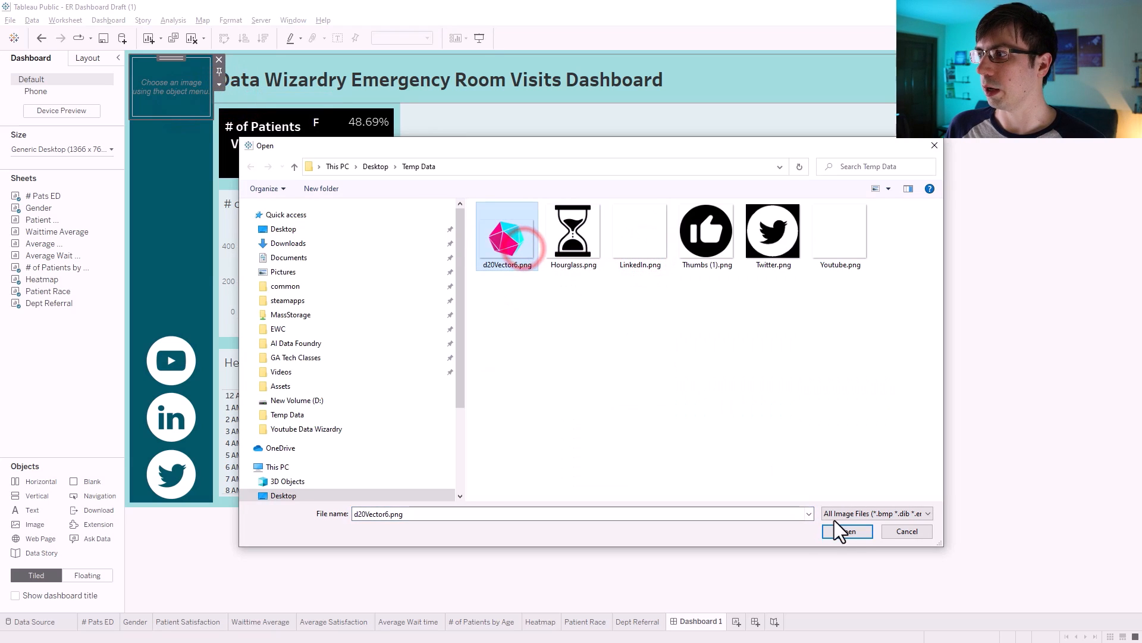
pyautogui.click(848, 531)
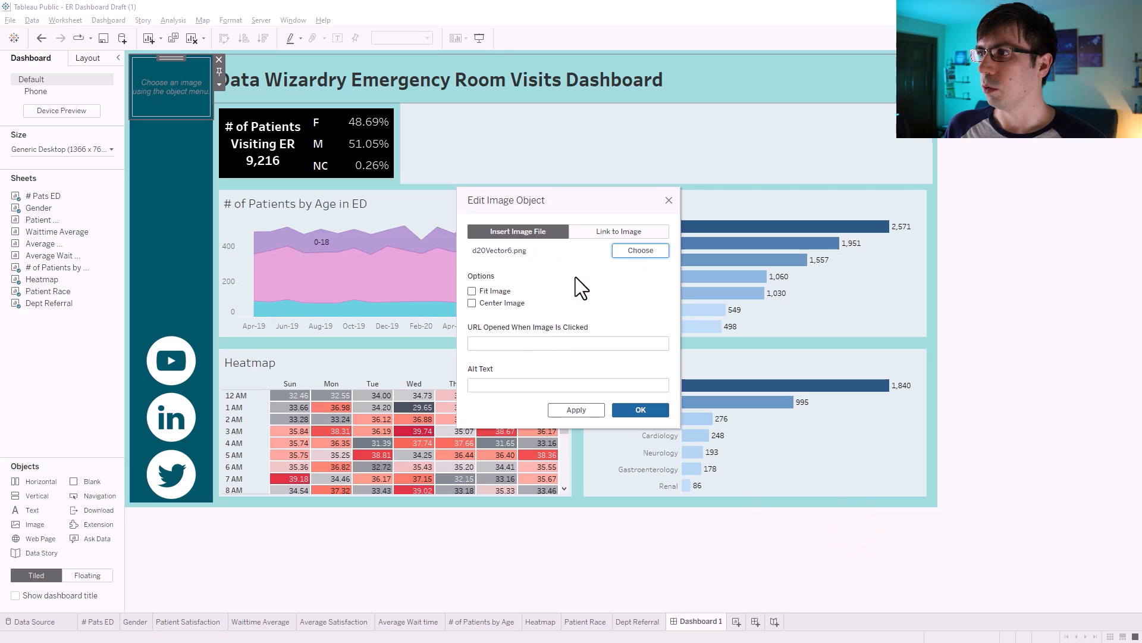
pyautogui.click(472, 291)
pyautogui.click(471, 302)
pyautogui.click(581, 411)
pyautogui.click(643, 412)
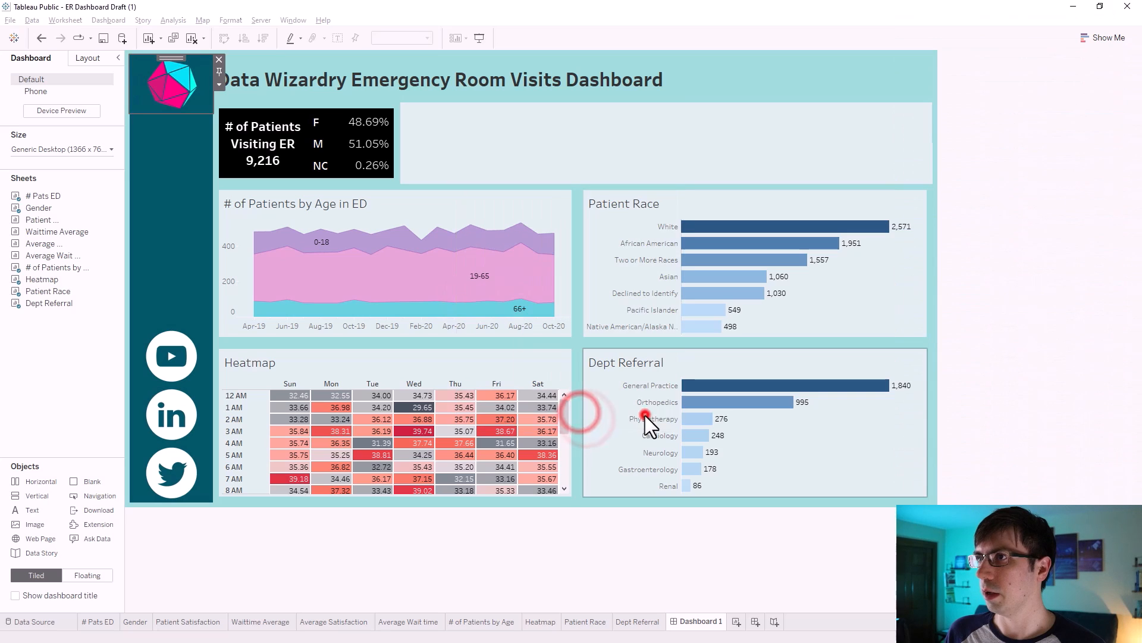
pyautogui.click(977, 232)
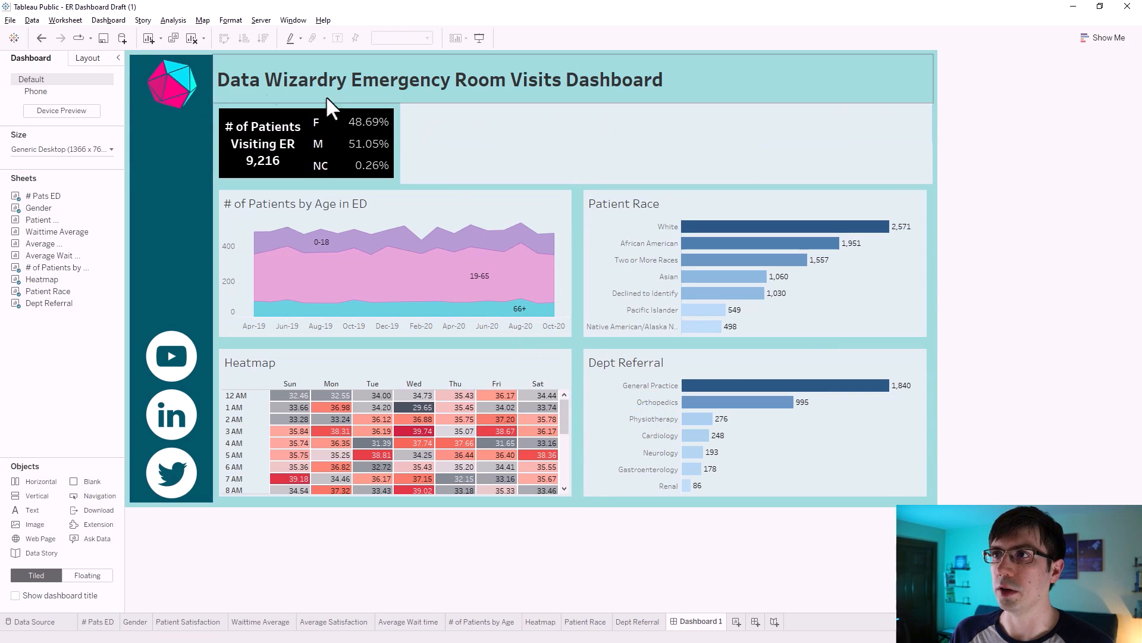
# - Set the d20 logo's inner padding to 13 on its top side only, with the sides not kept equal
pyautogui.click(87, 60)
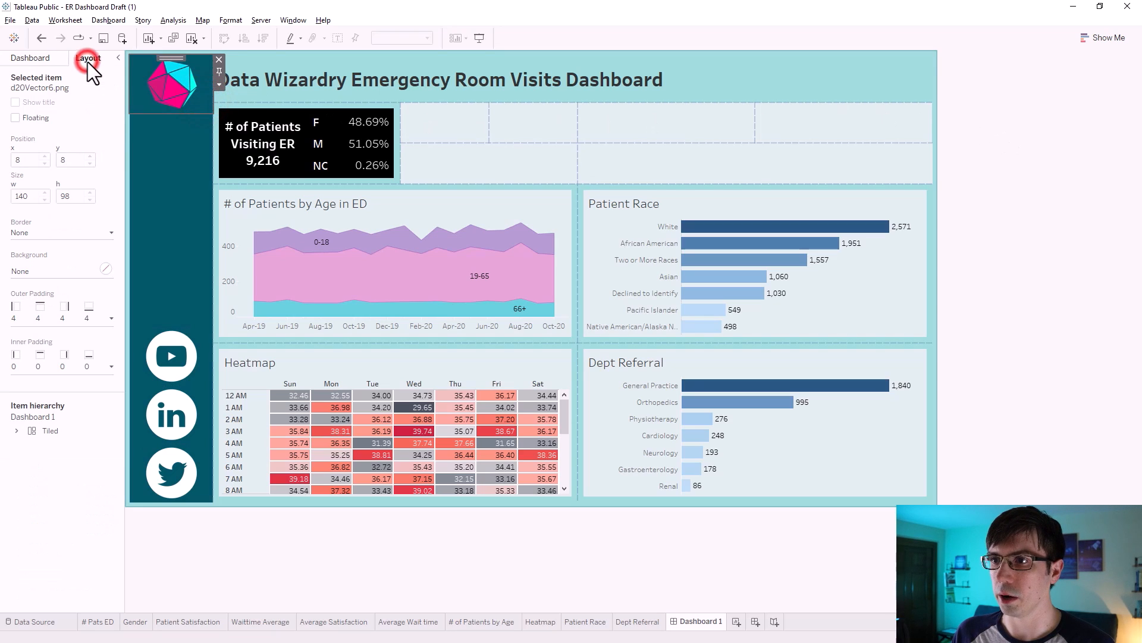
pyautogui.click(38, 356)
pyautogui.click(22, 385)
pyautogui.click(84, 407)
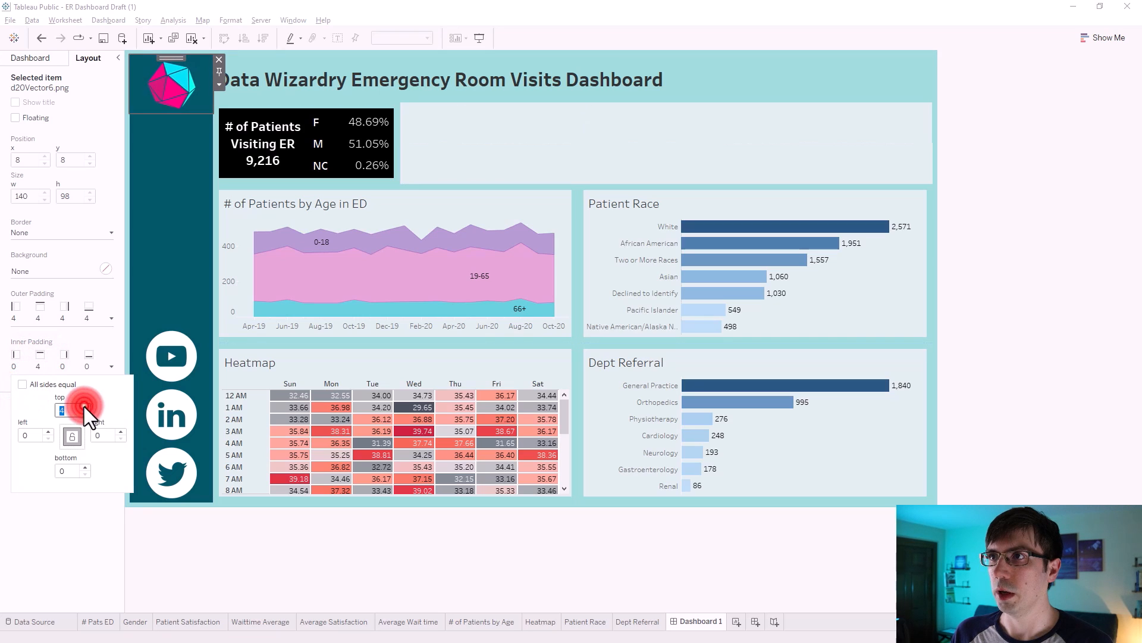
pyautogui.click(85, 407)
pyautogui.click(84, 407)
pyautogui.click(84, 406)
pyautogui.click(85, 406)
pyautogui.click(84, 407)
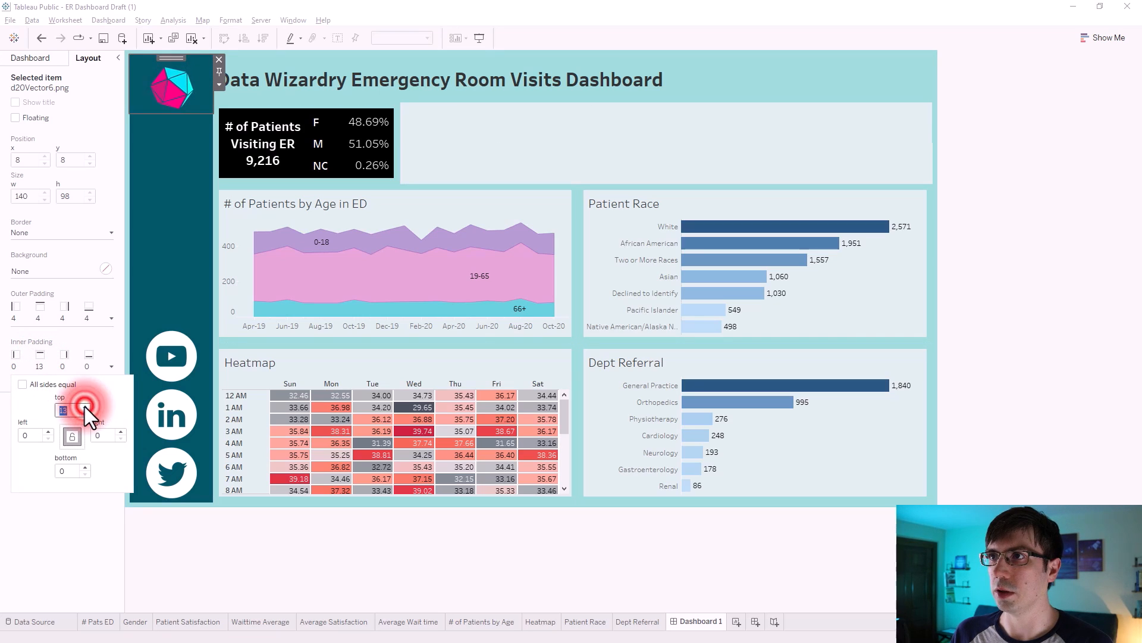
pyautogui.click(1077, 236)
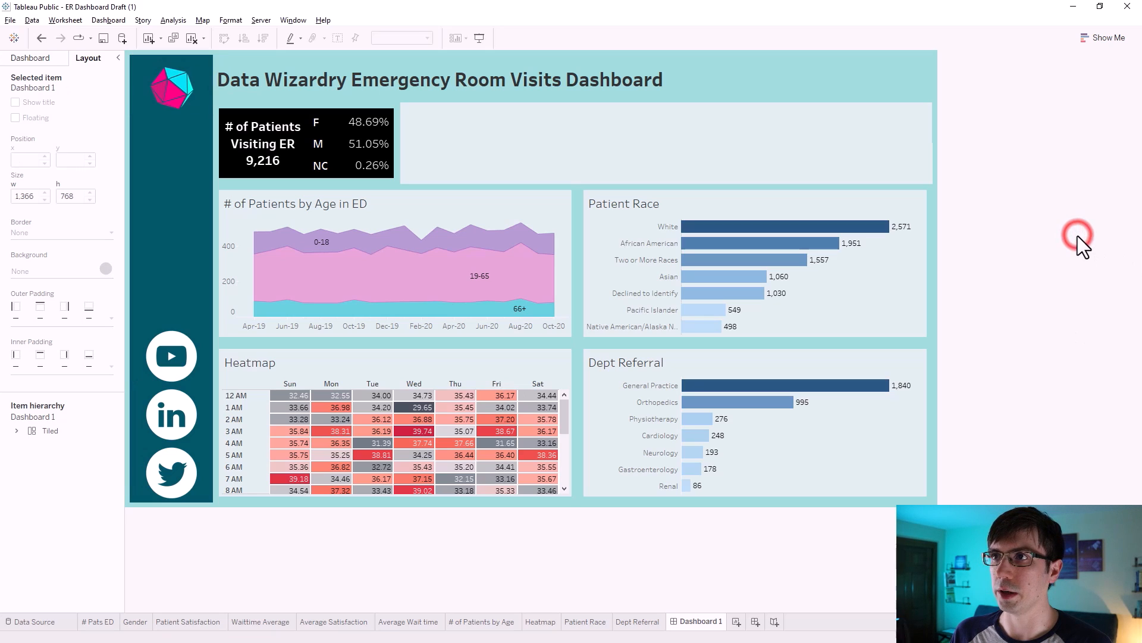
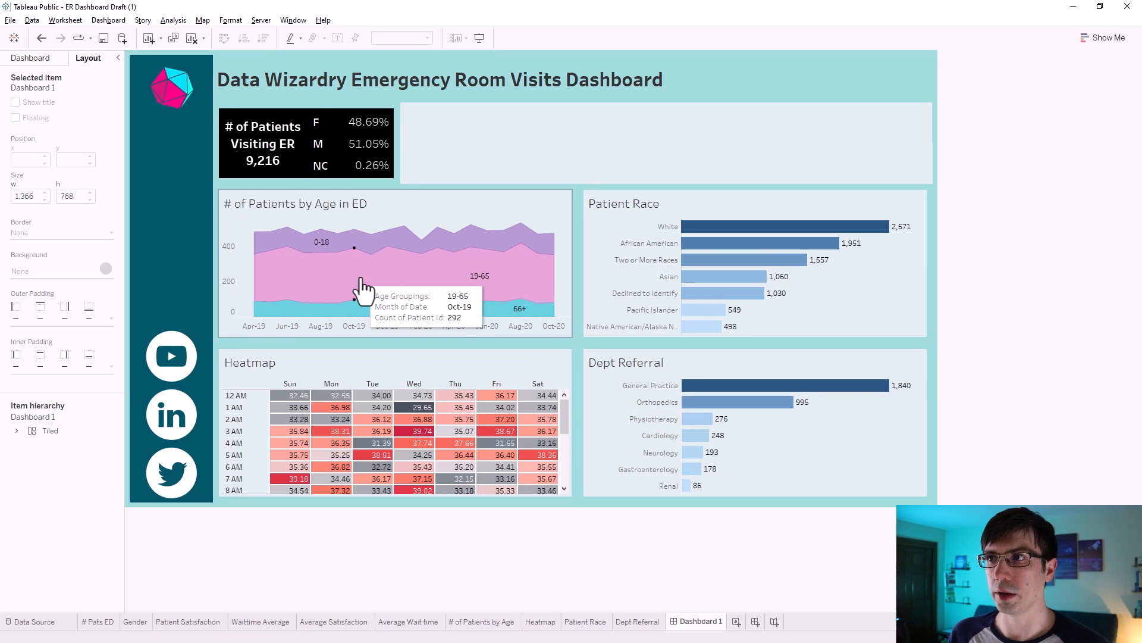
# - Change the Count of Patient Id label to Patient Volume in the # Pats ED sheet's tooltip and copy the new label text
pyautogui.click(293, 163)
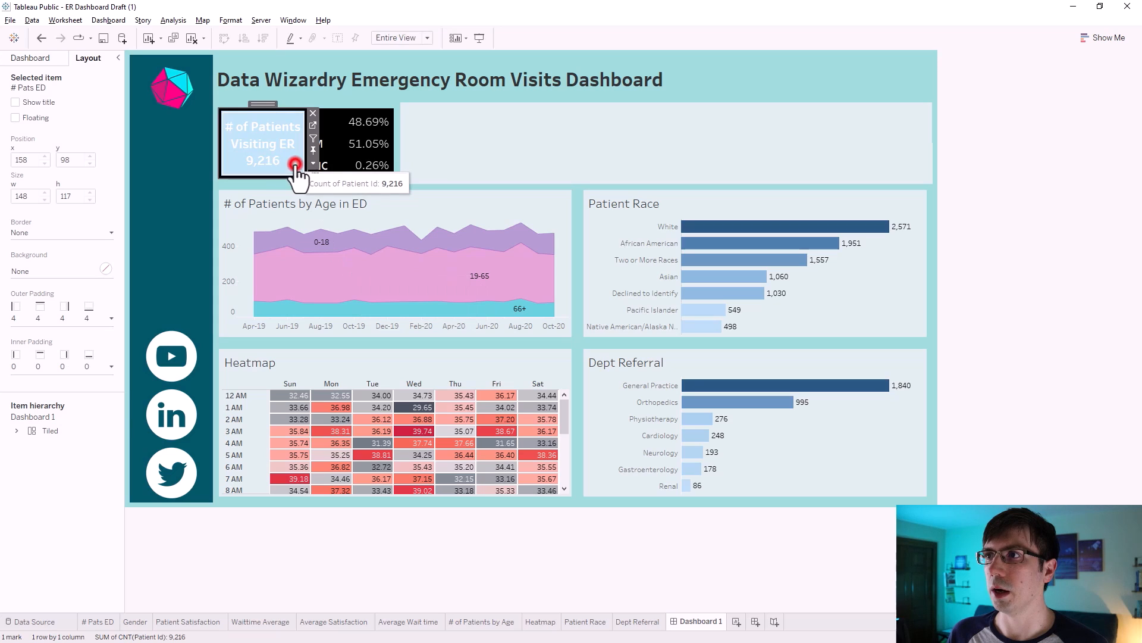
pyautogui.click(313, 125)
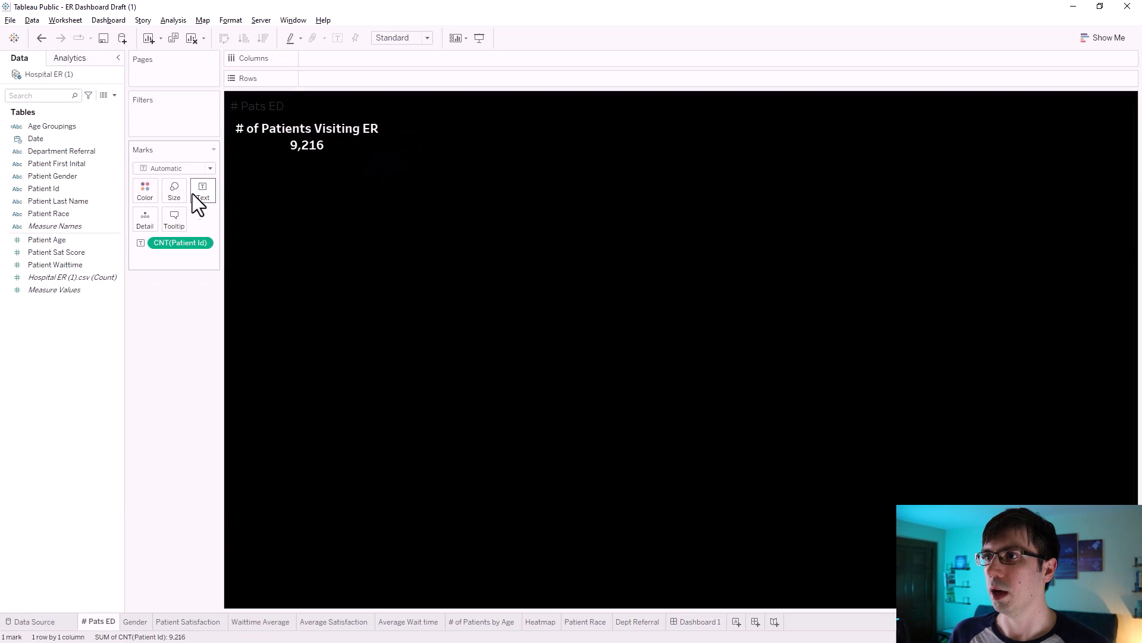
pyautogui.click(174, 218)
pyautogui.moveTo(678, 356); pyautogui.dragTo(605, 336)
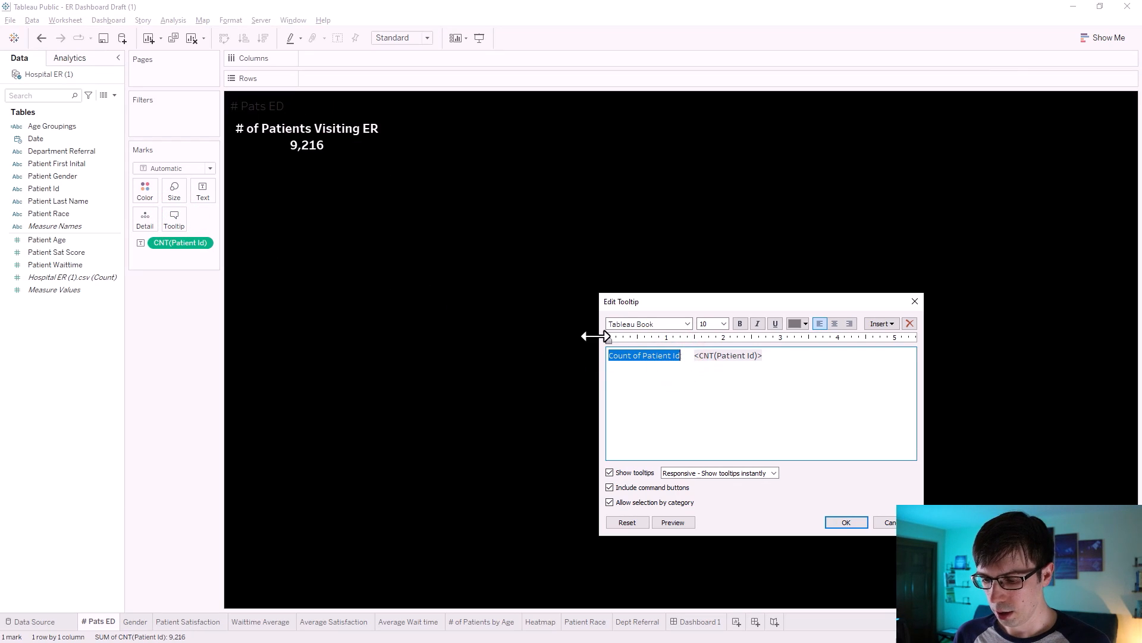
pyautogui.write('Patient Volume:')
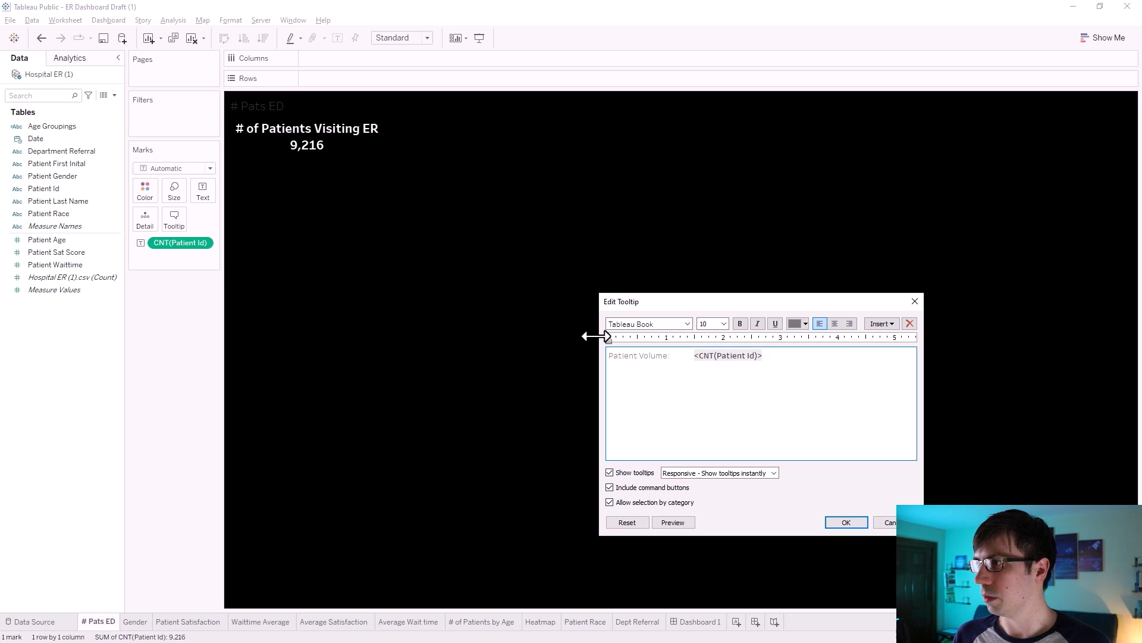
pyautogui.moveTo(670, 355); pyautogui.dragTo(584, 360)
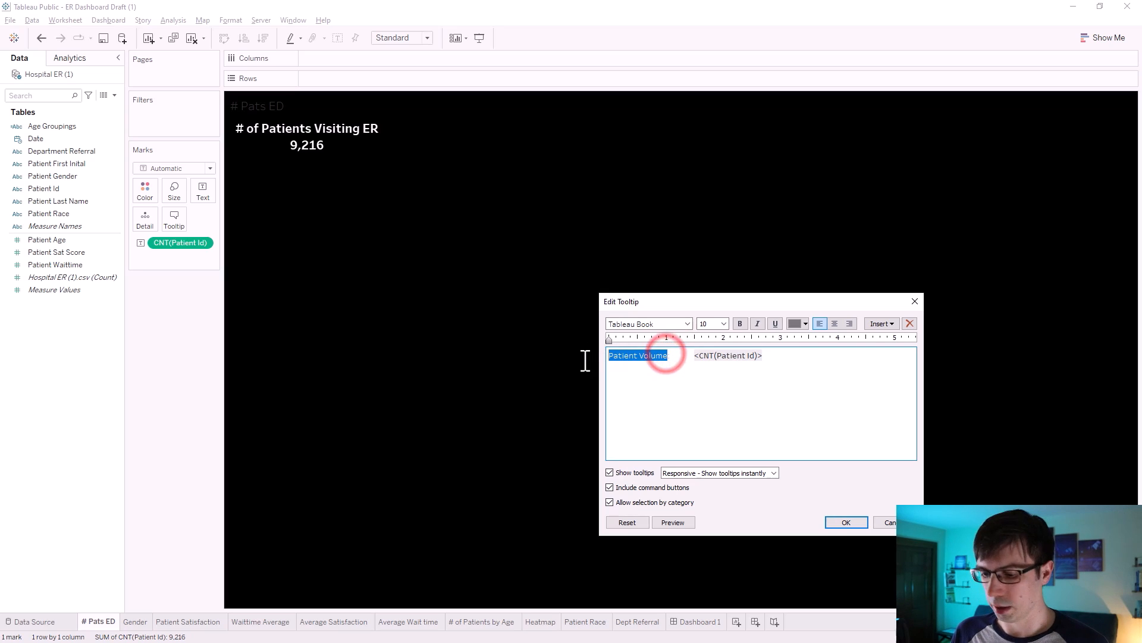
pyautogui.click(846, 522)
pyautogui.moveTo(324, 137)
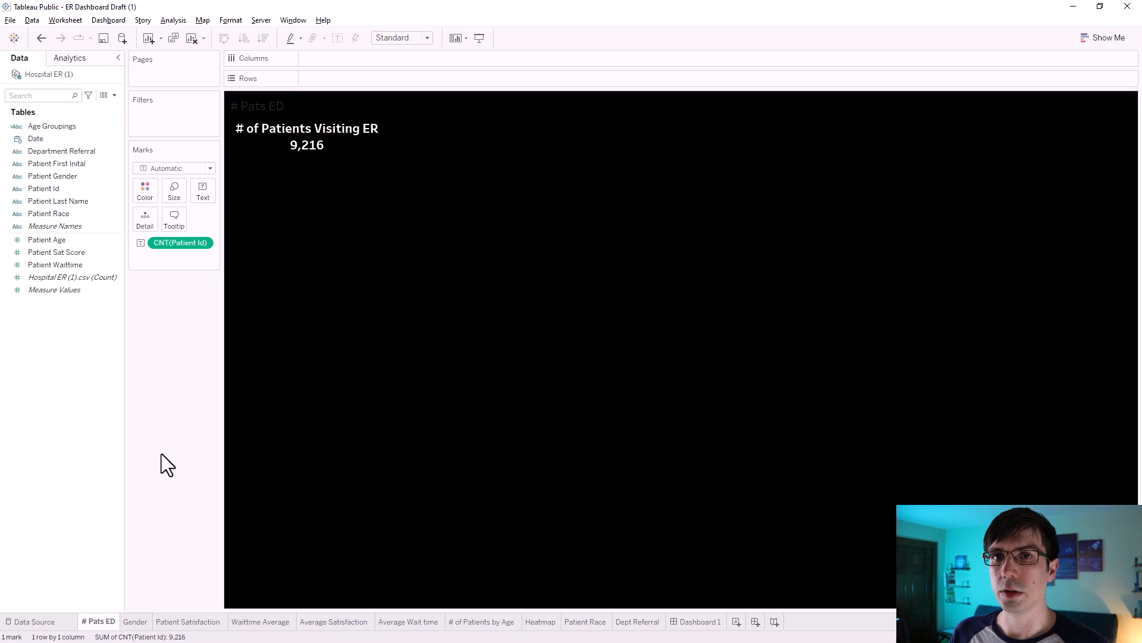
pyautogui.click(693, 621)
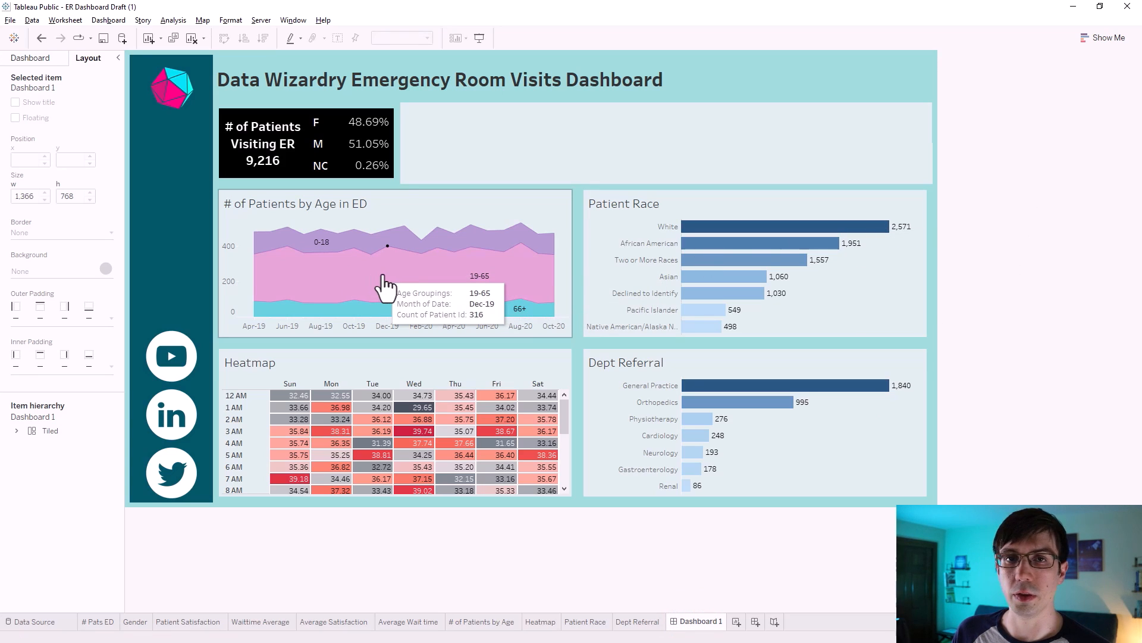
# - Replace the Count of Patient Id label with Patient Volume in the # of Patients by Age sheet's tooltip, and return to the dashboard
pyautogui.click(495, 210)
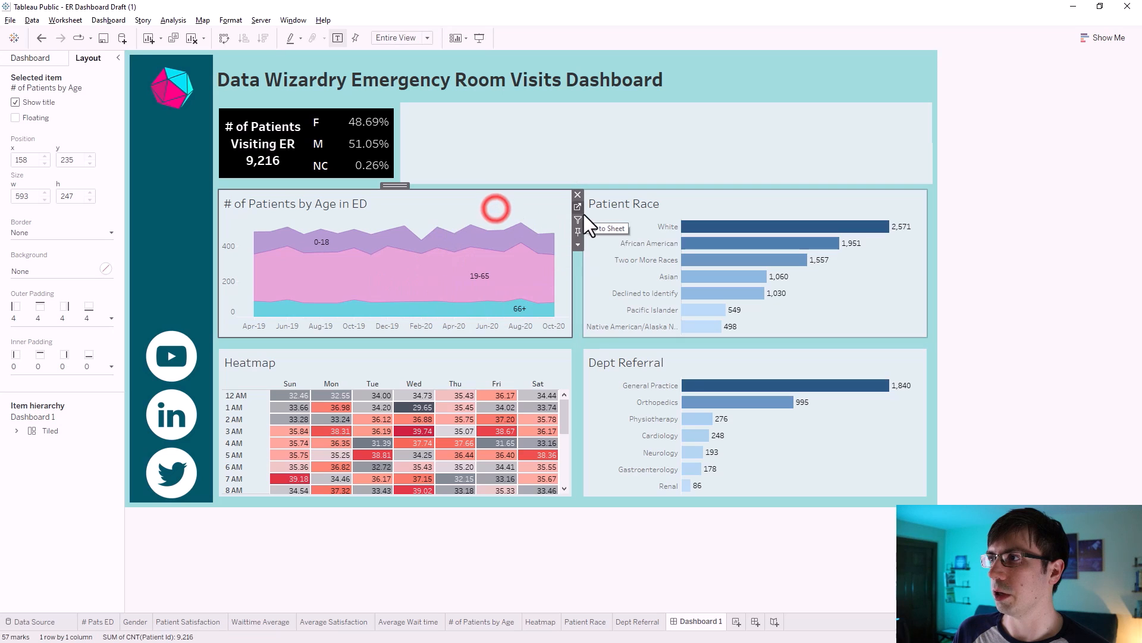
pyautogui.click(578, 208)
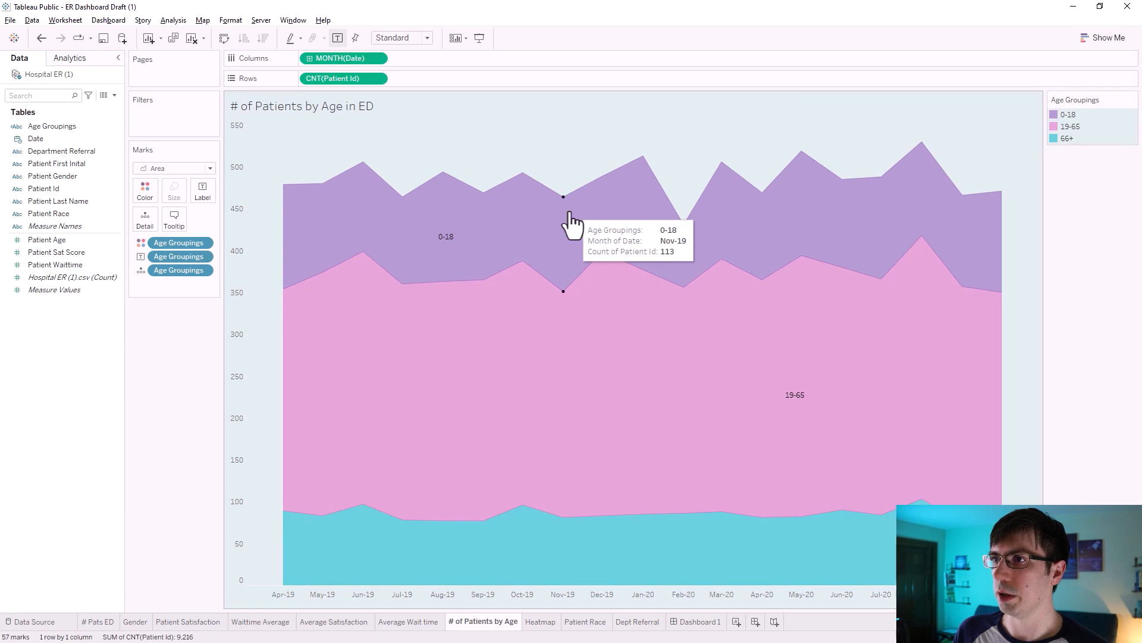
pyautogui.click(182, 222)
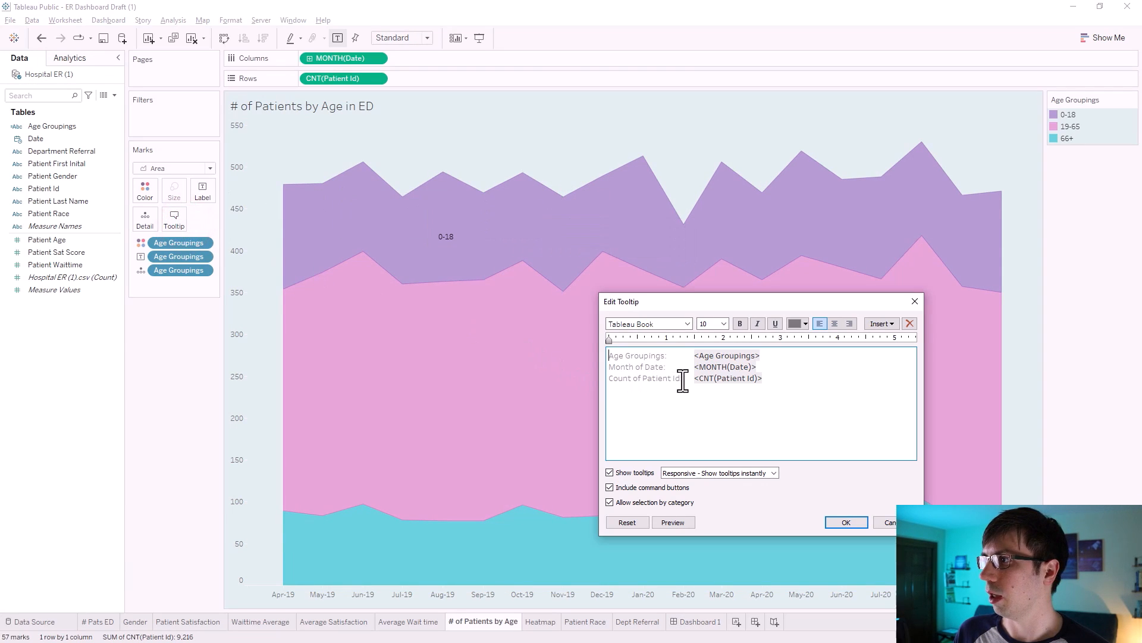
pyautogui.moveTo(683, 381); pyautogui.dragTo(604, 378)
pyautogui.write('Patient Volume:')
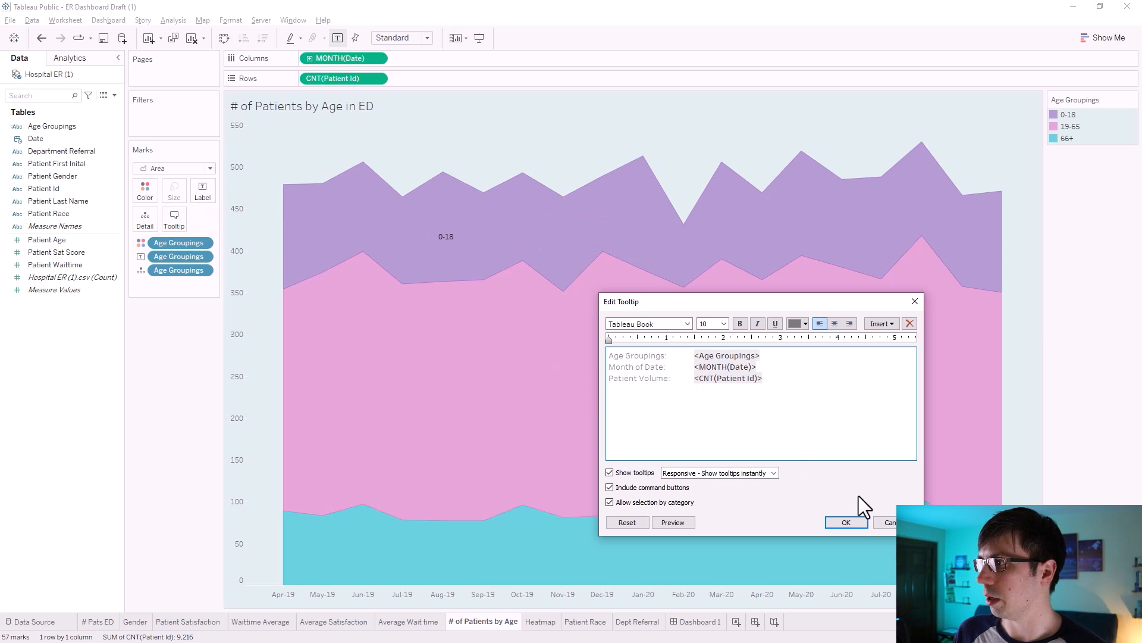
pyautogui.click(858, 523)
pyautogui.click(702, 622)
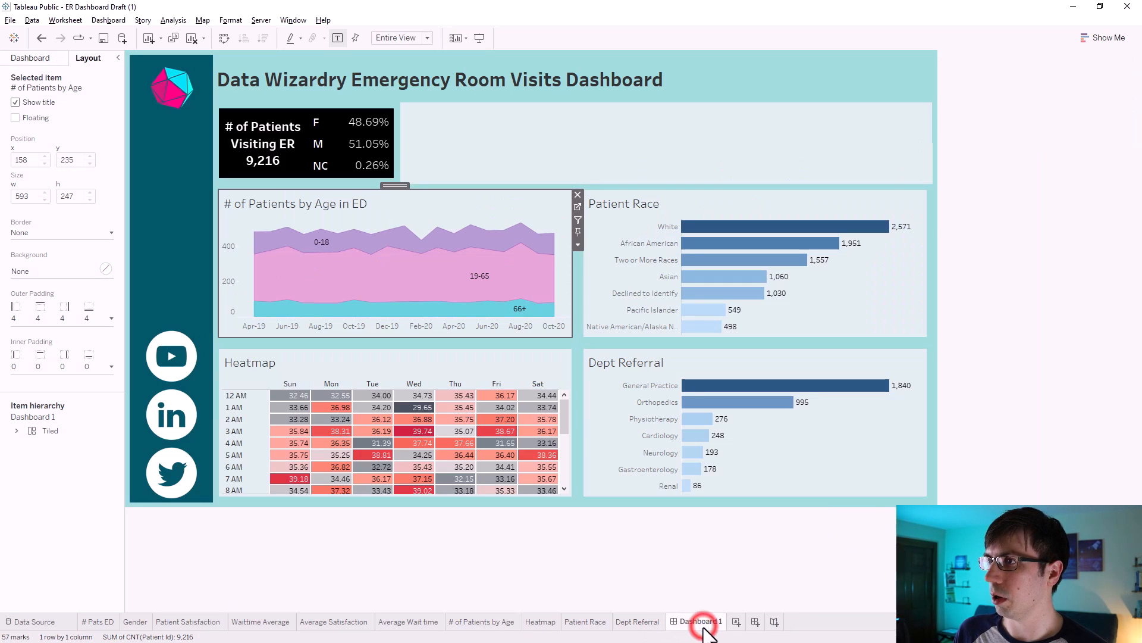
pyautogui.click(1009, 248)
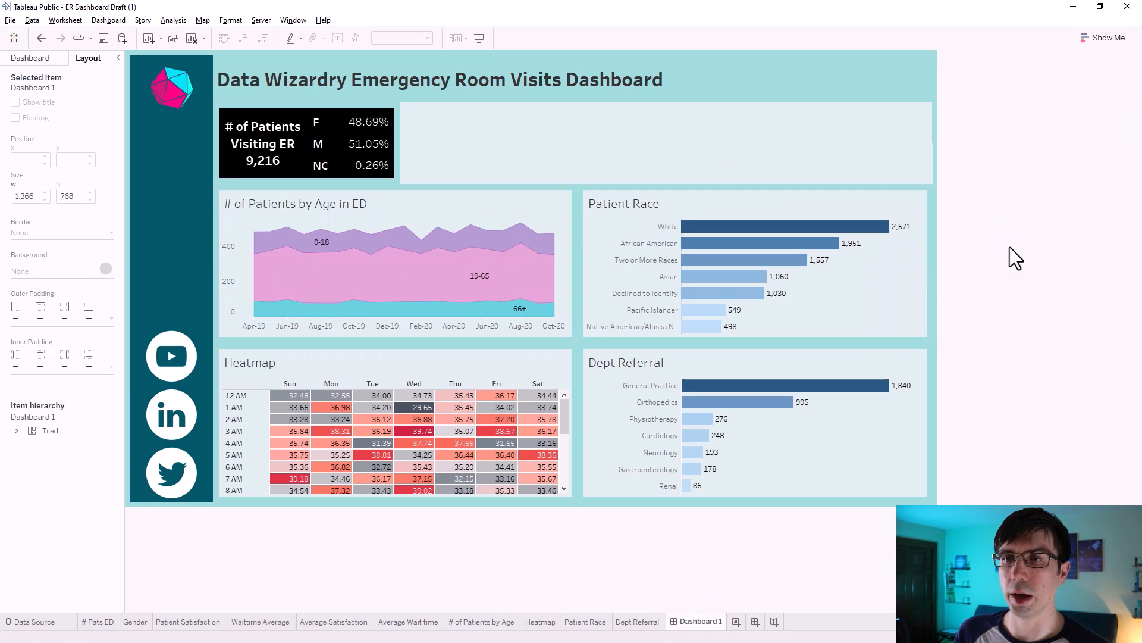
# - Replace the Count of Patient Id label in the Patient Race sheet's tooltip with the copied Patient Volume label
pyautogui.moveTo(703, 452)
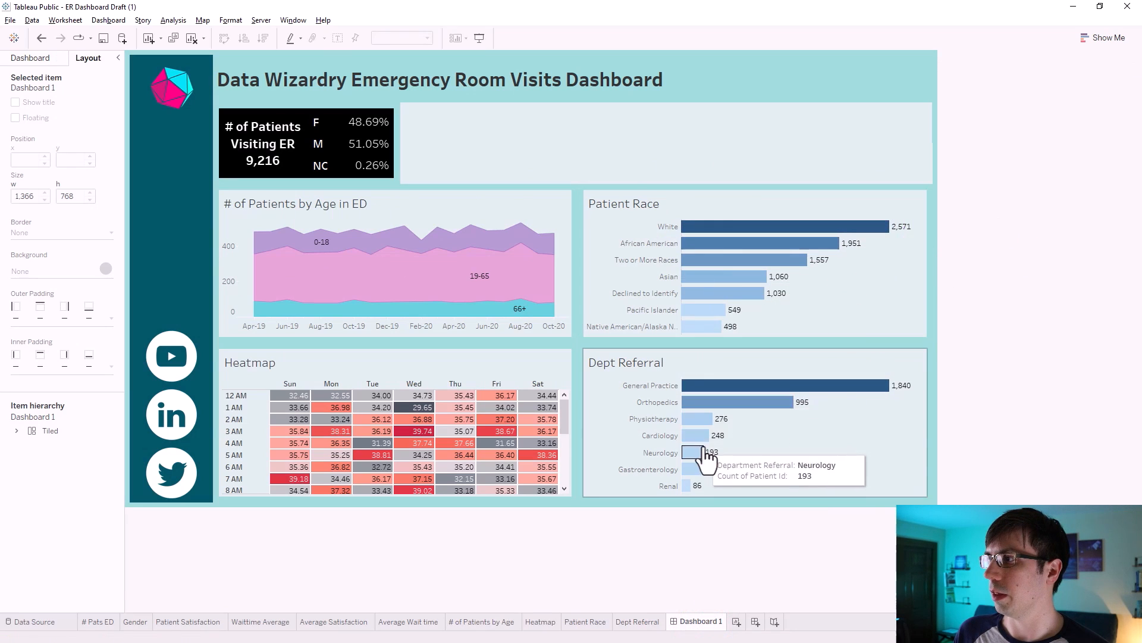
pyautogui.click(734, 205)
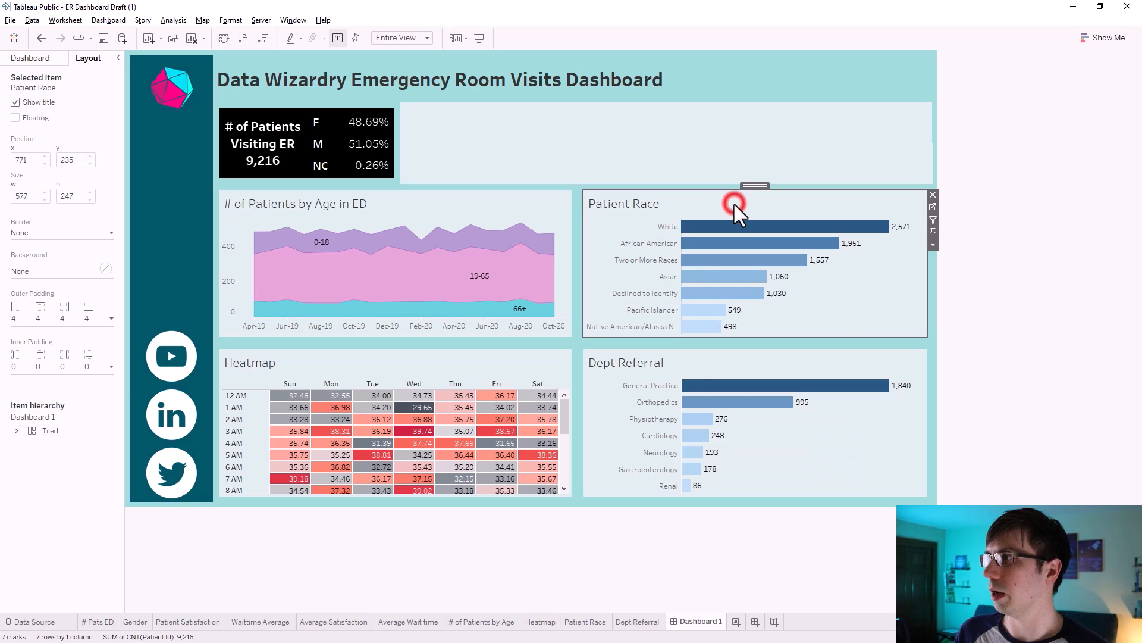
pyautogui.click(933, 205)
pyautogui.click(174, 220)
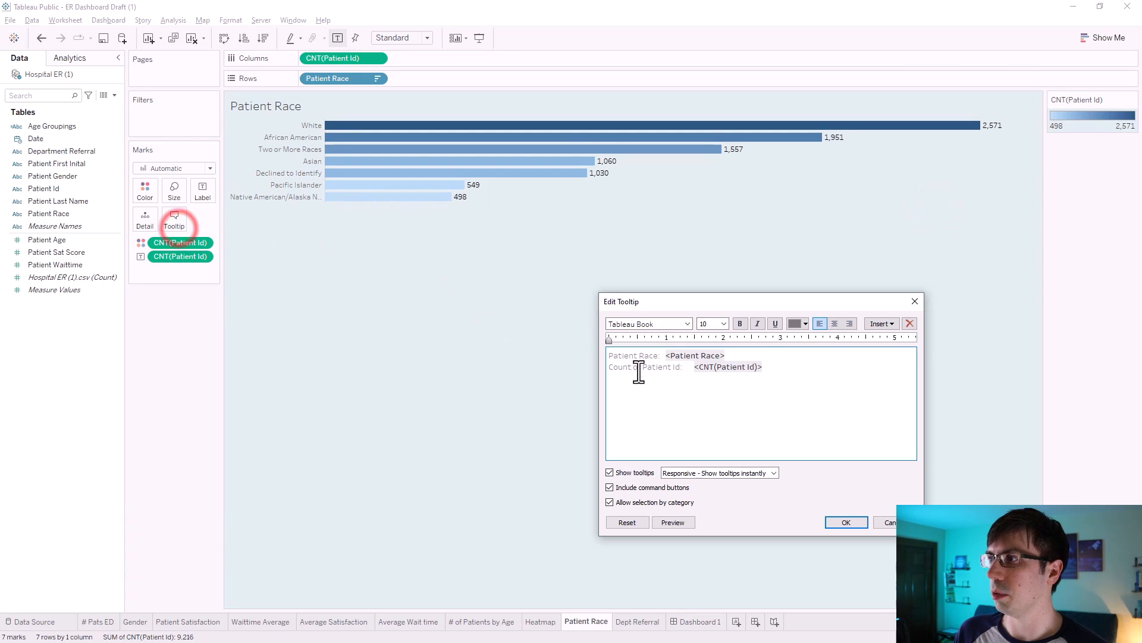
pyautogui.moveTo(681, 368); pyautogui.dragTo(580, 368)
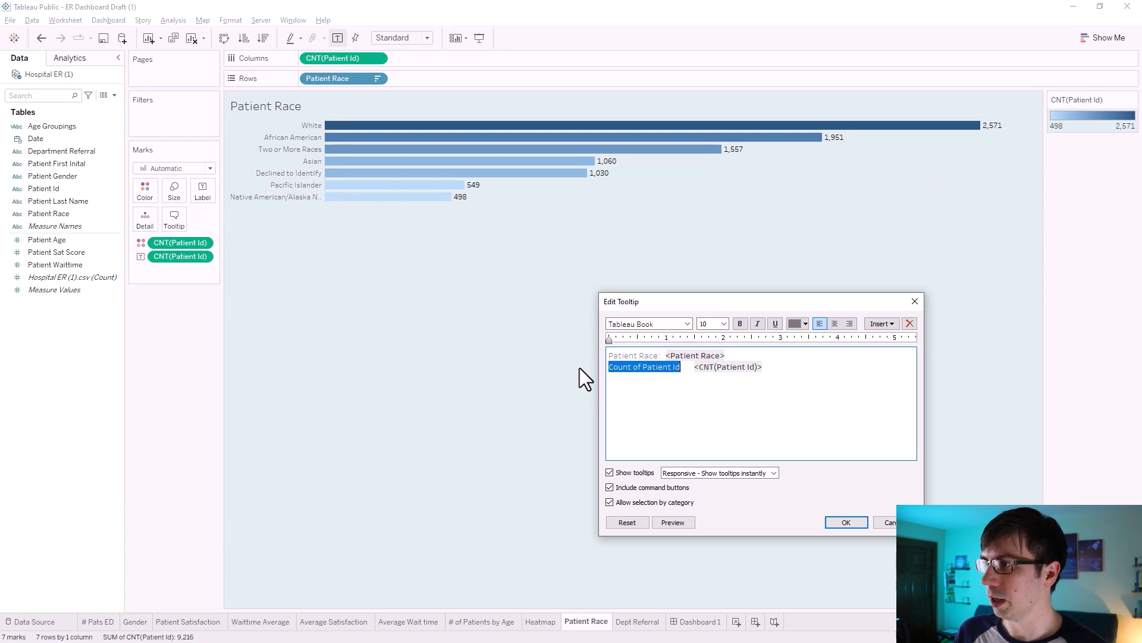
pyautogui.click(839, 523)
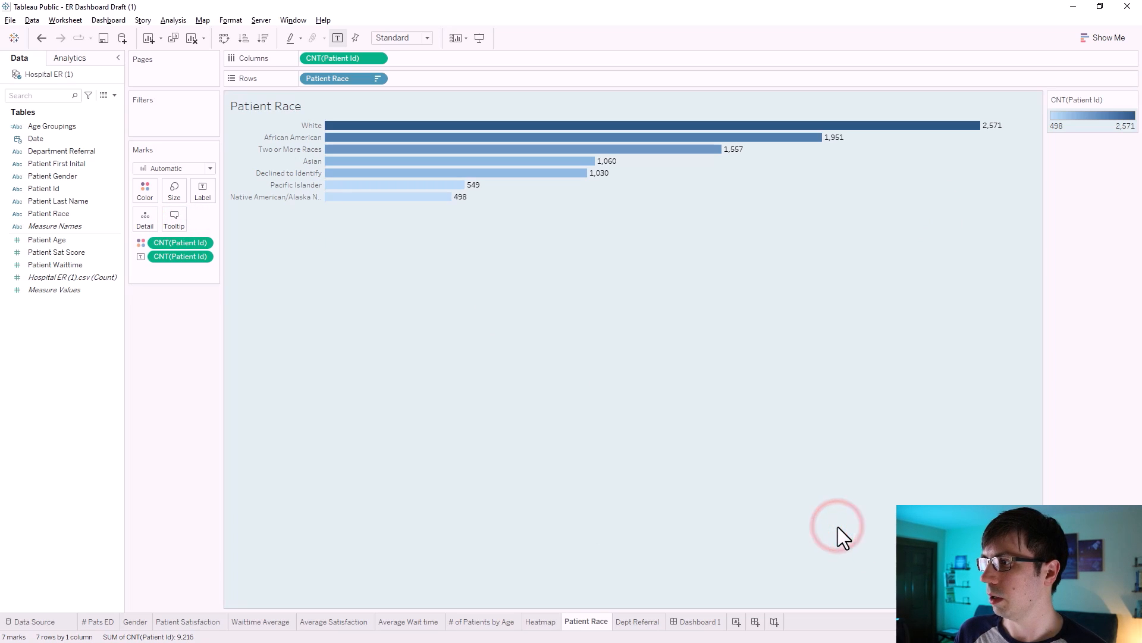
# - Replace the Count of Patient Id label in the Dept Referral sheet's tooltip with the copied Patient Volume label, and return to the dashboard
pyautogui.click(629, 623)
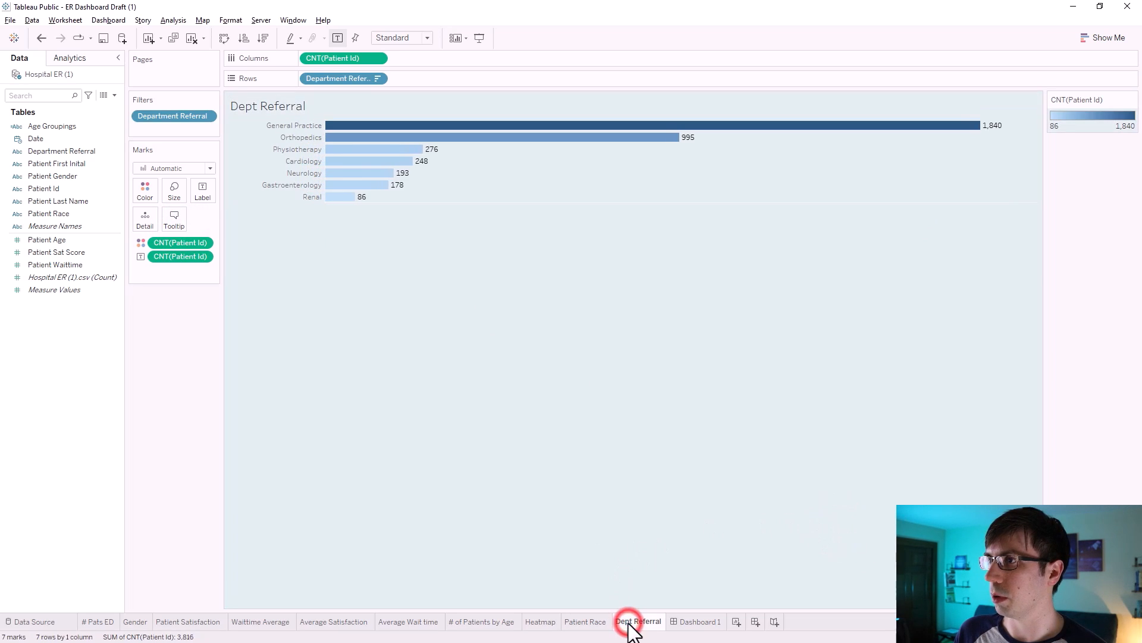
pyautogui.click(175, 219)
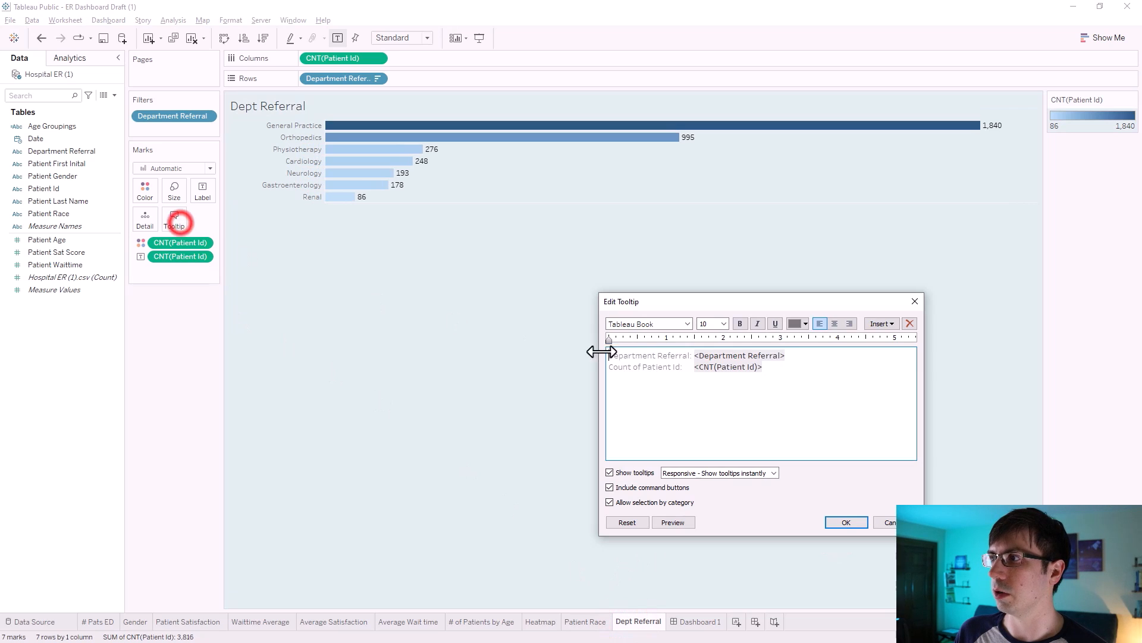
pyautogui.moveTo(680, 366); pyautogui.dragTo(601, 370)
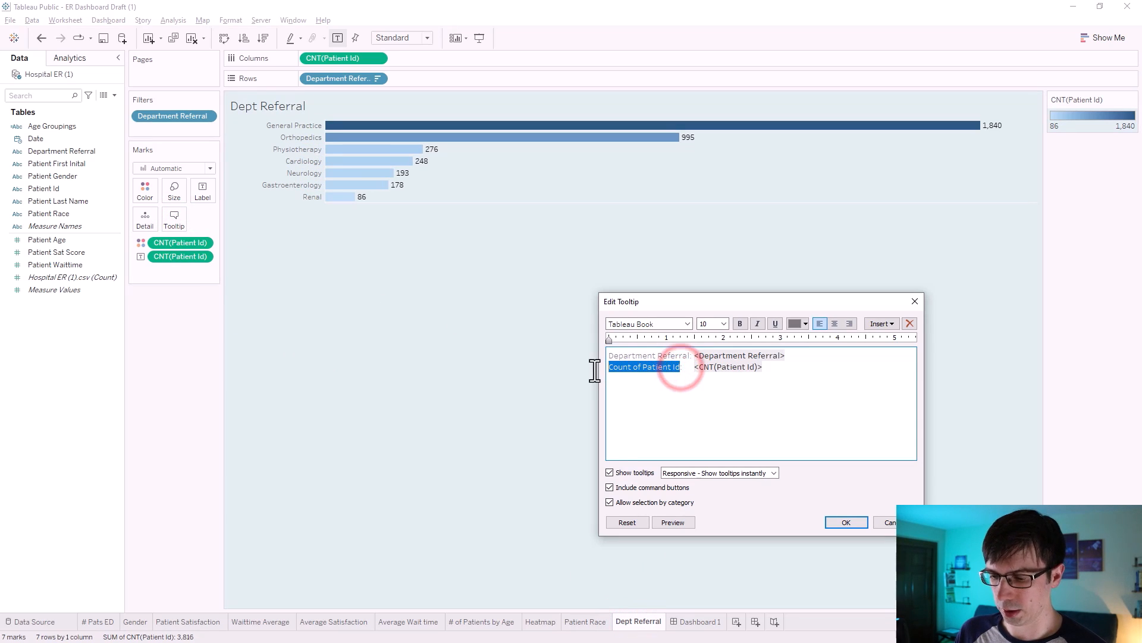
pyautogui.click(667, 414)
pyautogui.click(847, 526)
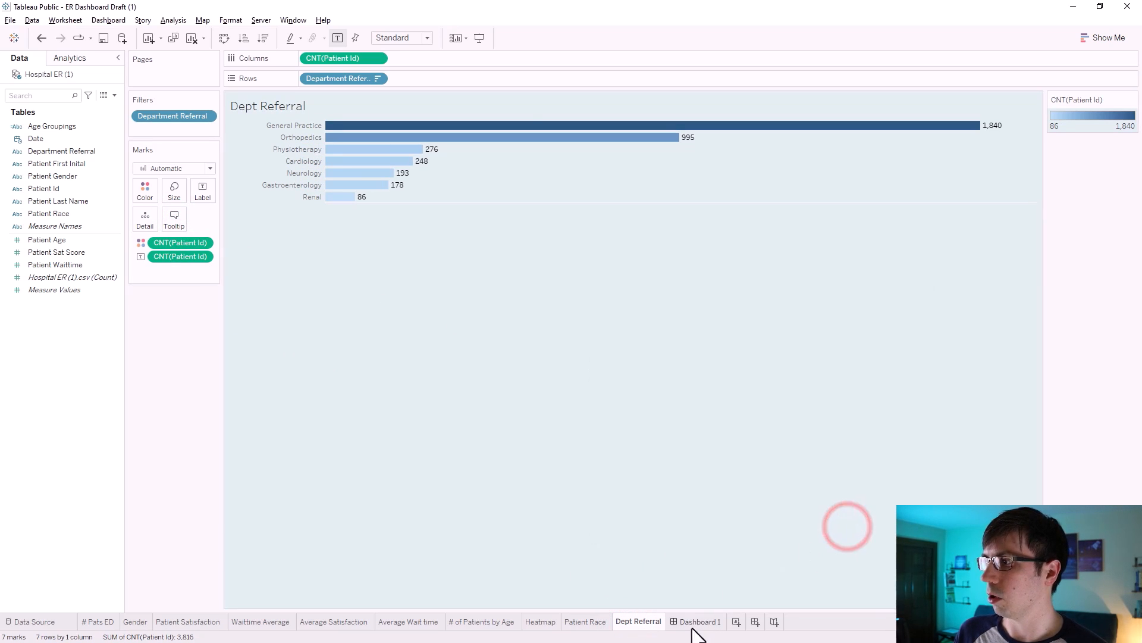
pyautogui.click(691, 621)
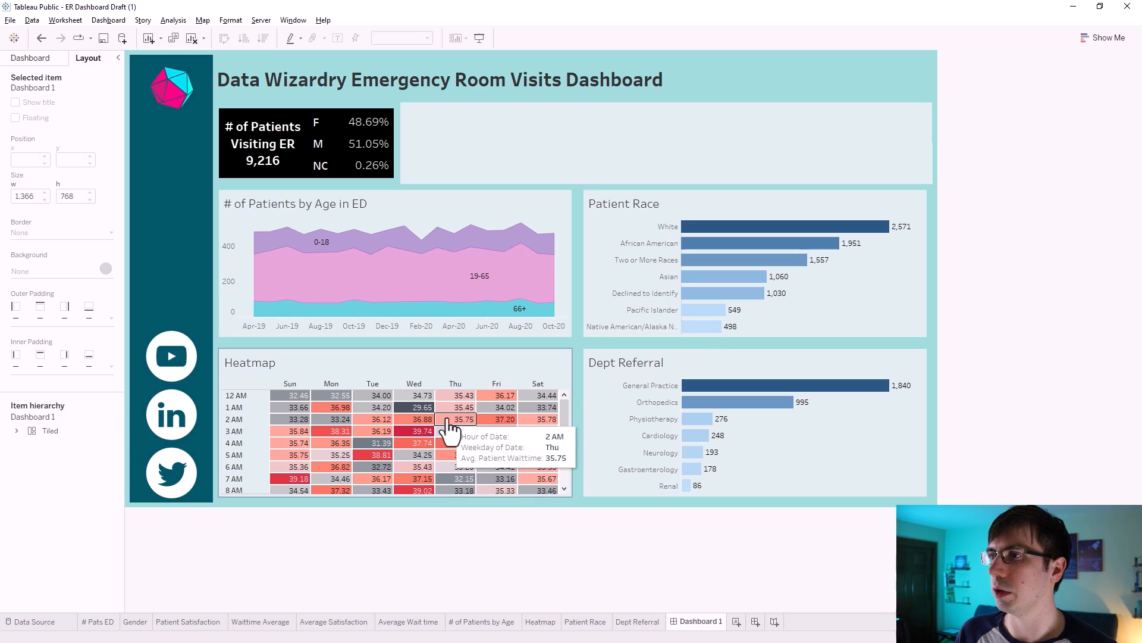
# - Add the unit "mins." after the average wait time value in the Heatmap sheet's tooltip
pyautogui.click(516, 367)
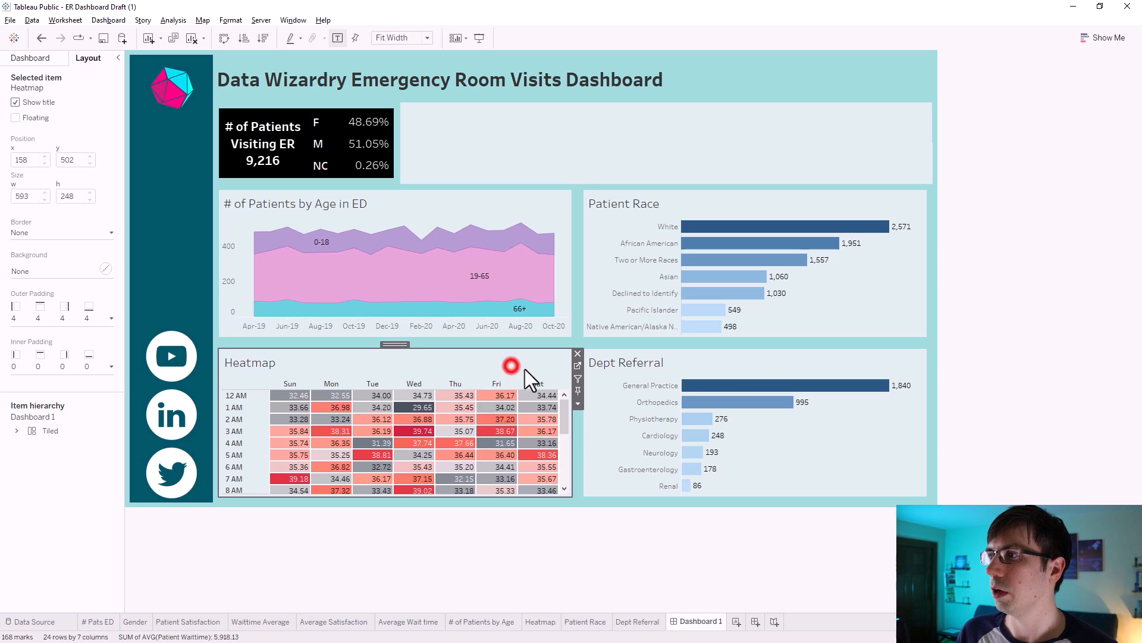
pyautogui.click(575, 364)
pyautogui.click(178, 218)
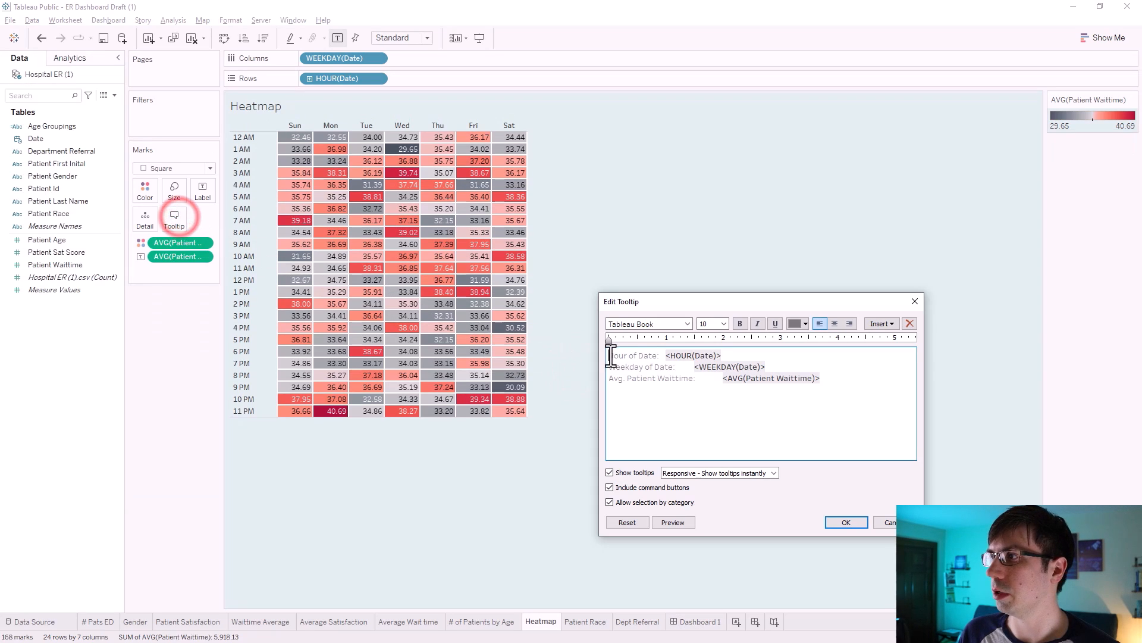
pyautogui.click(824, 379)
pyautogui.write('mins.')
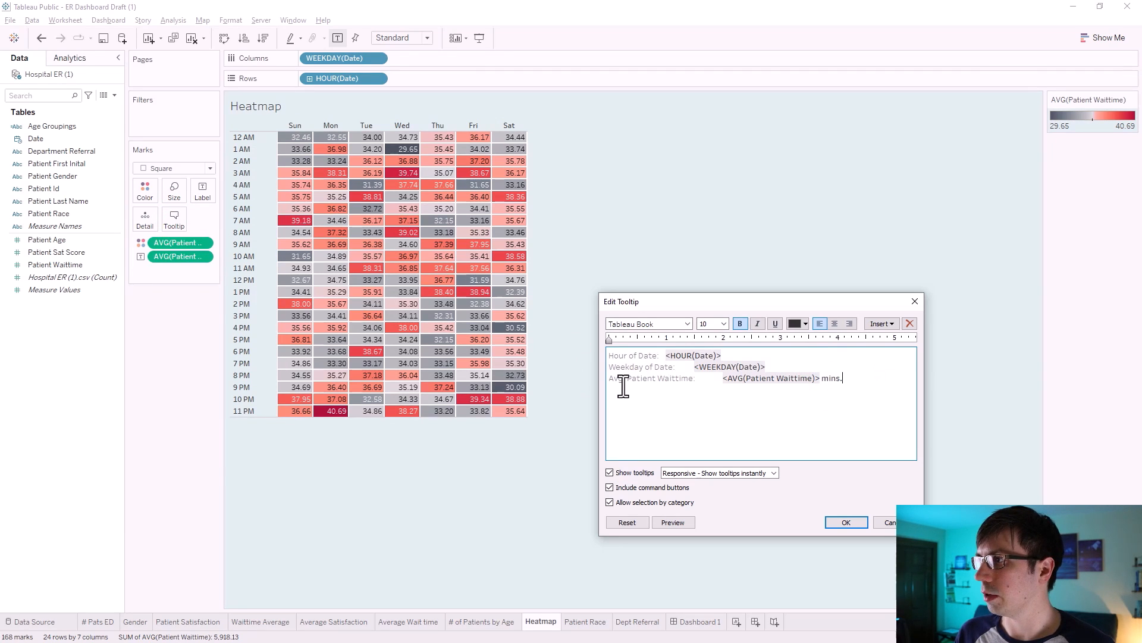
# - Reword the Avg. Patient Waittime label as Patient Waittime Average in the Heatmap sheet's tooltip, and return to the dashboard
pyautogui.moveTo(625, 379); pyautogui.dragTo(601, 380)
pyautogui.press('Delete')
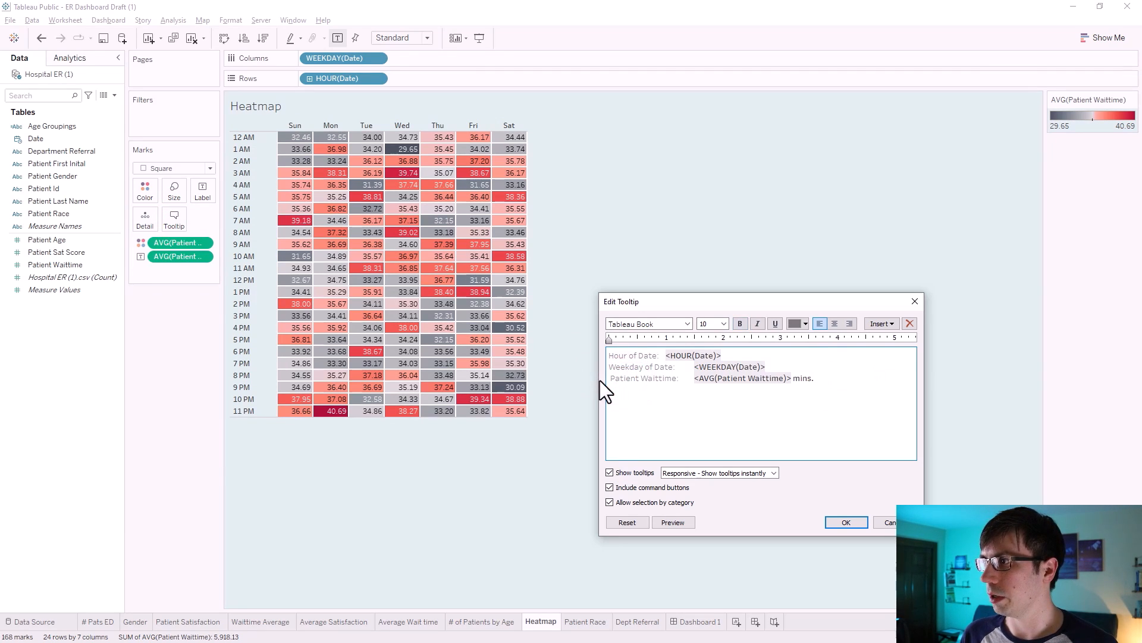
pyautogui.press('BackSpace')
pyautogui.write('Average')
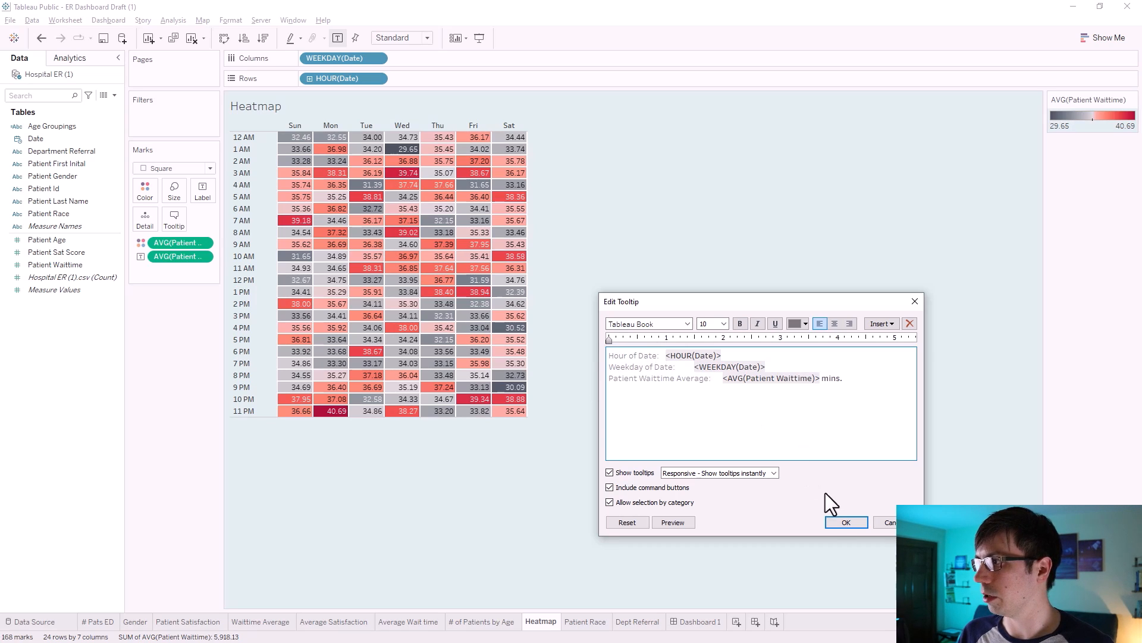
pyautogui.click(845, 522)
pyautogui.moveTo(336, 225)
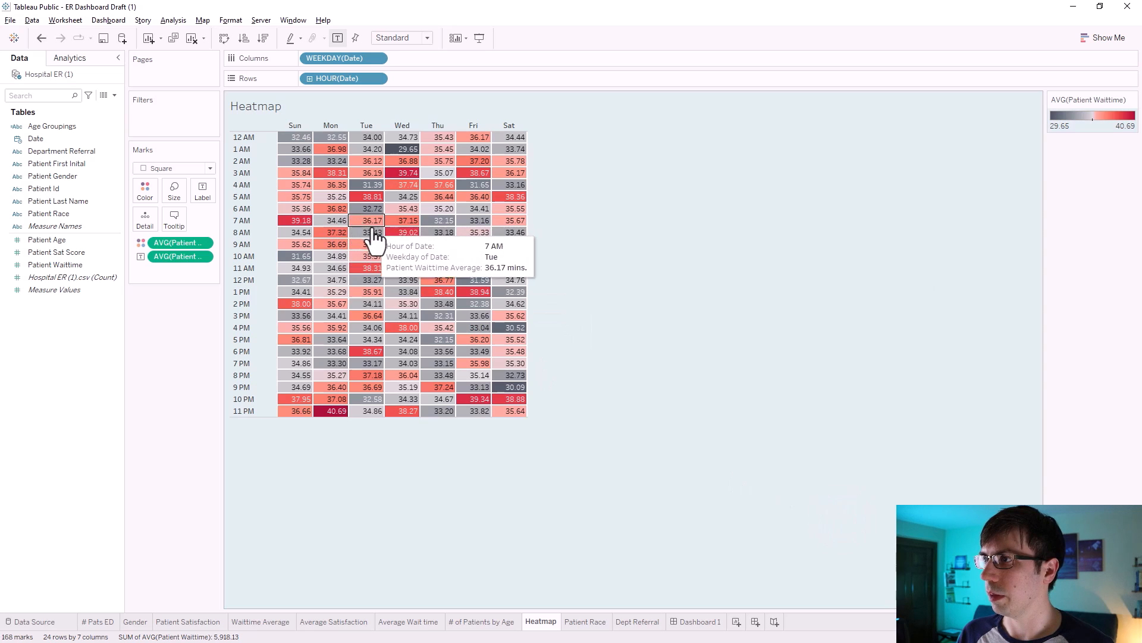
pyautogui.click(681, 620)
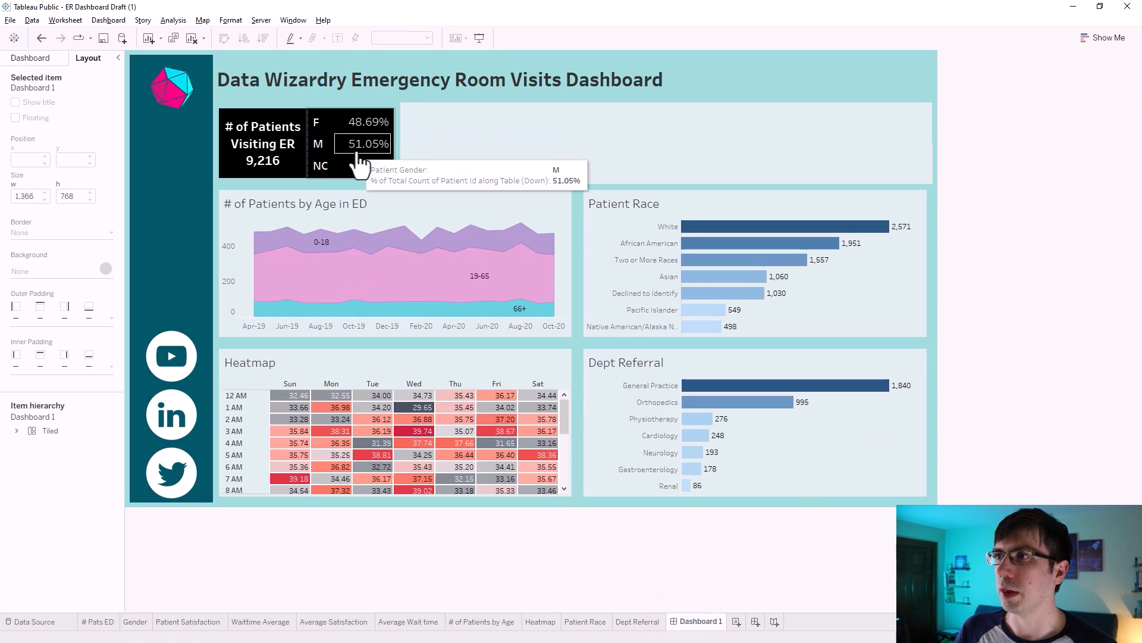
# - Shorten the percentage label in the Gender sheet's tooltip to % of Patients, and return to the dashboard
pyautogui.moveTo(367, 154)
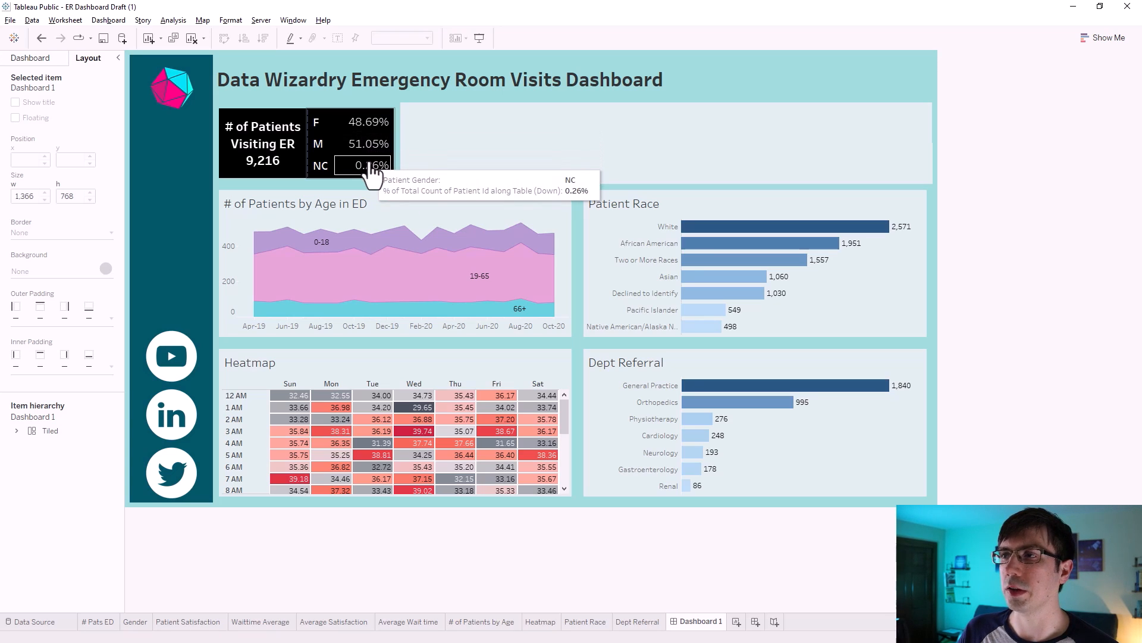
pyautogui.click(337, 122)
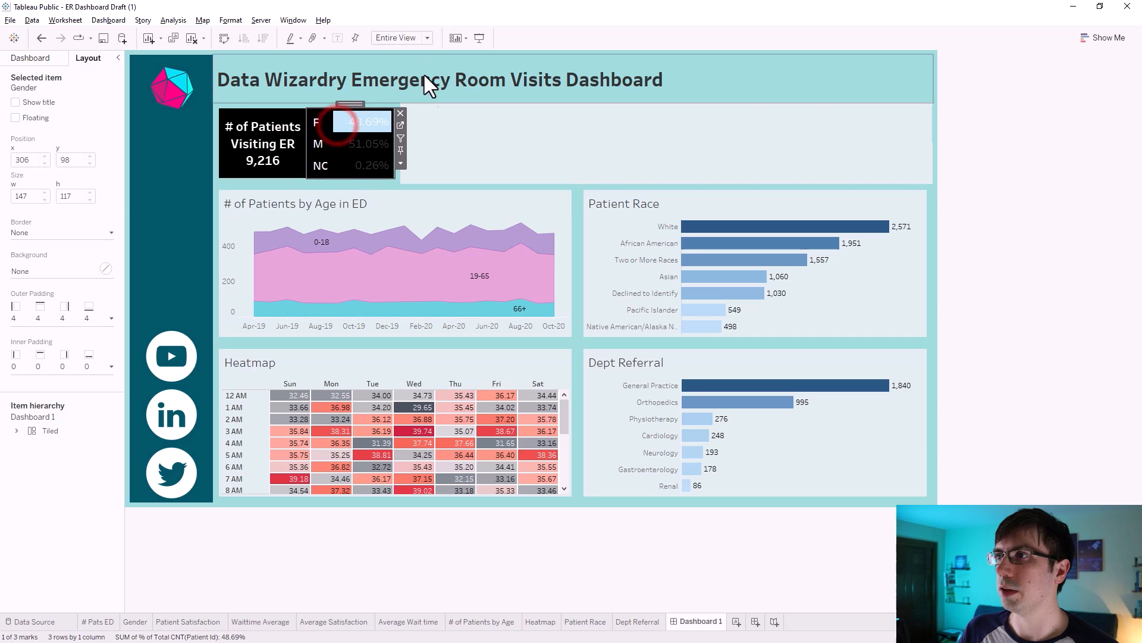
pyautogui.click(400, 125)
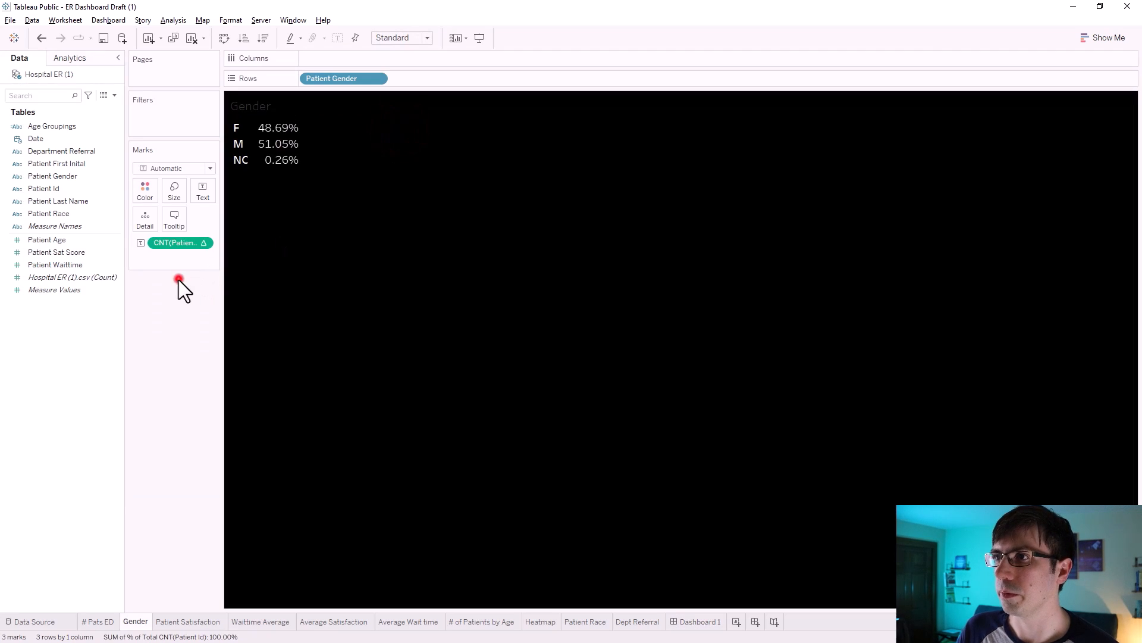
pyautogui.click(176, 215)
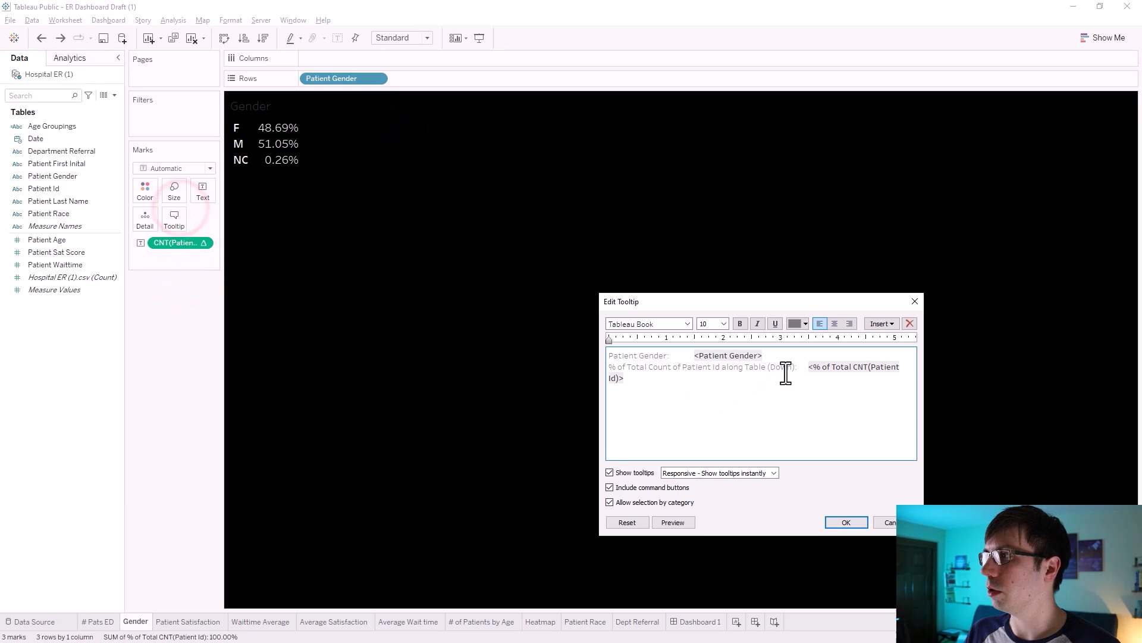
pyautogui.moveTo(796, 368); pyautogui.dragTo(628, 366)
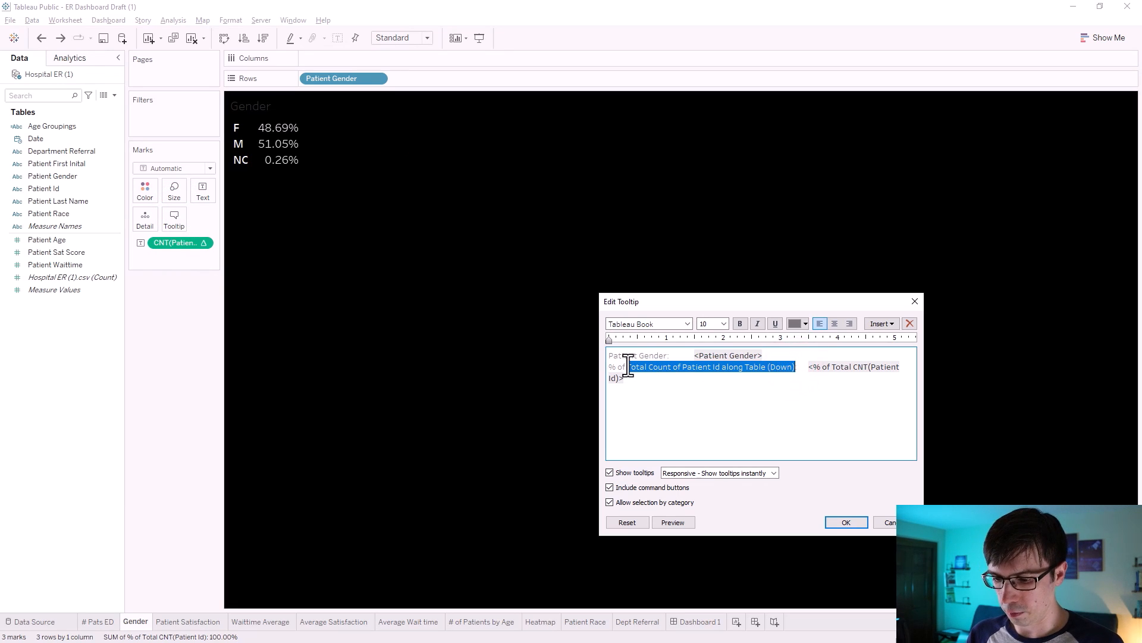
pyautogui.write('Patients')
pyautogui.click(846, 522)
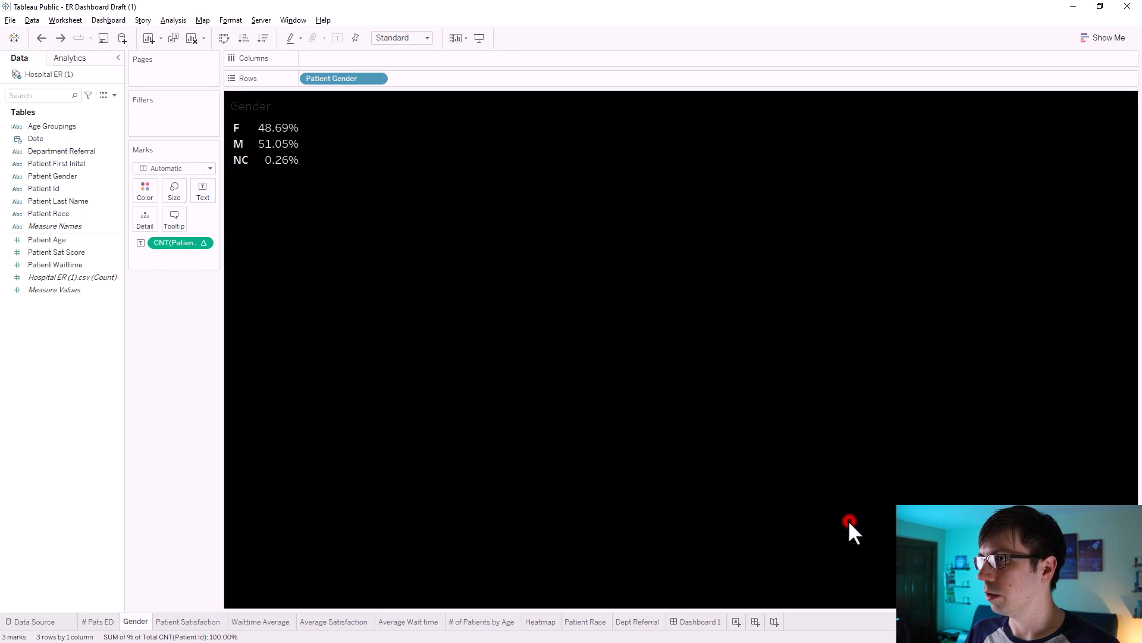
pyautogui.moveTo(277, 140)
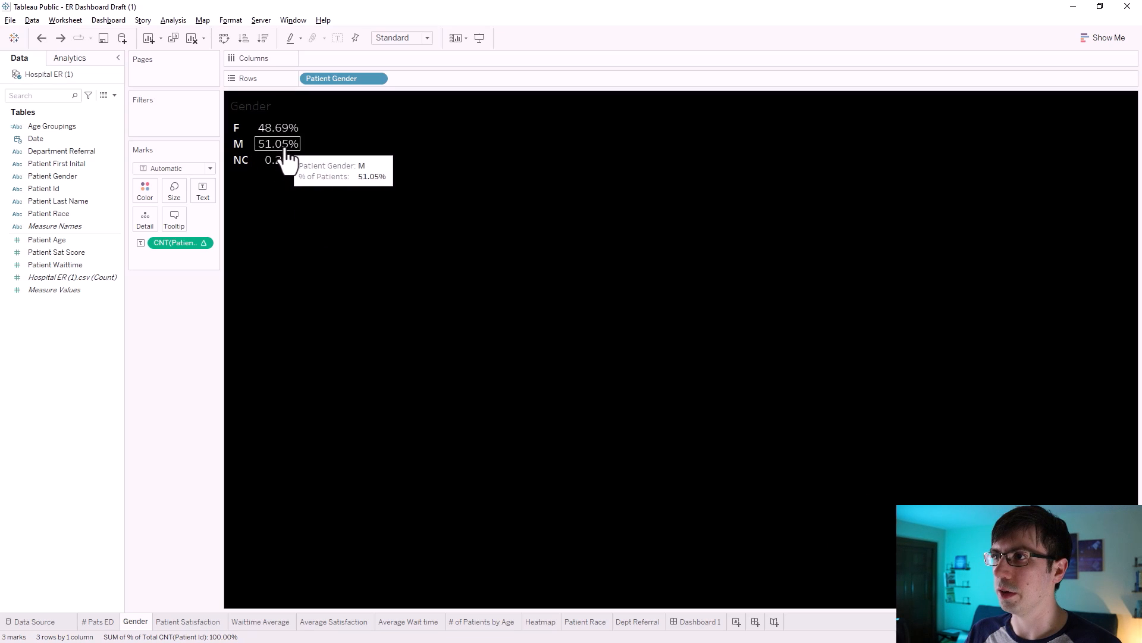
pyautogui.click(701, 622)
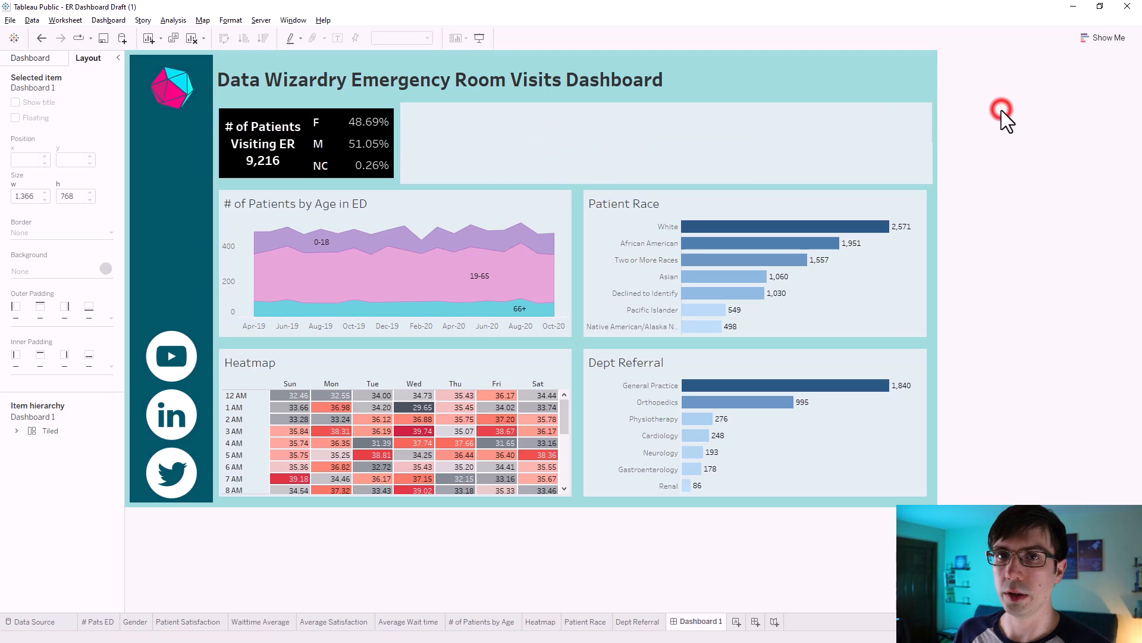
# - Place the Waittime Average sheet in the lower part of the empty panel beside the gender percentages and hide its title
pyautogui.click(30, 58)
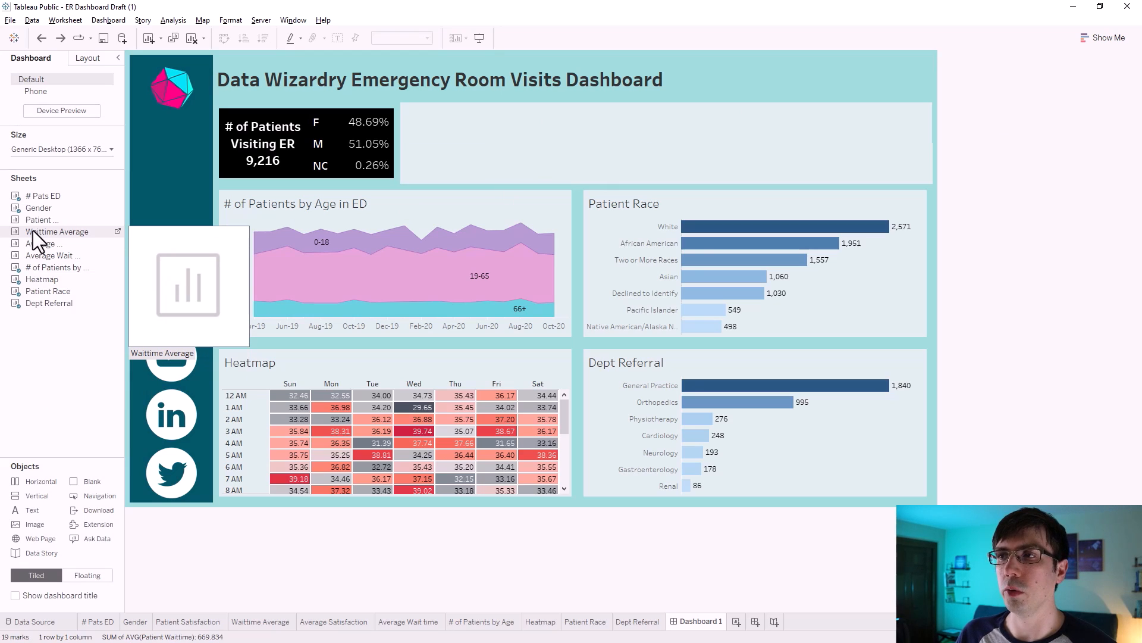
pyautogui.moveTo(33, 230); pyautogui.dragTo(490, 163)
pyautogui.rightClick(477, 153)
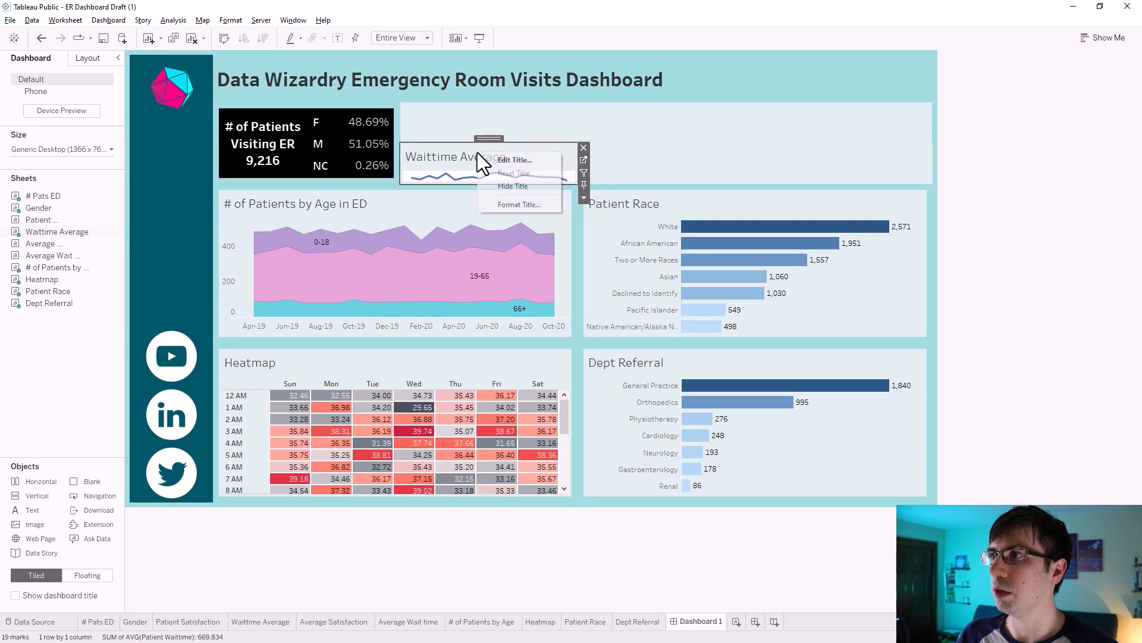
pyautogui.click(513, 185)
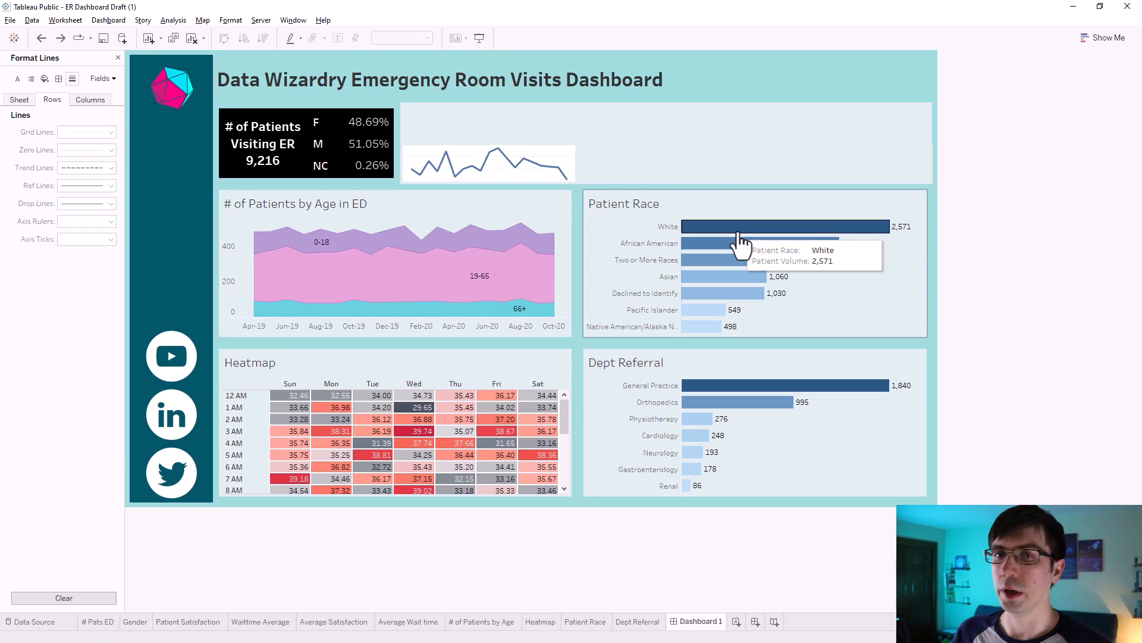
# - Set the worksheet shading of the Waittime Average line chart to the custom light blue-grey used by the dashboard's panels
pyautogui.rightClick(503, 174)
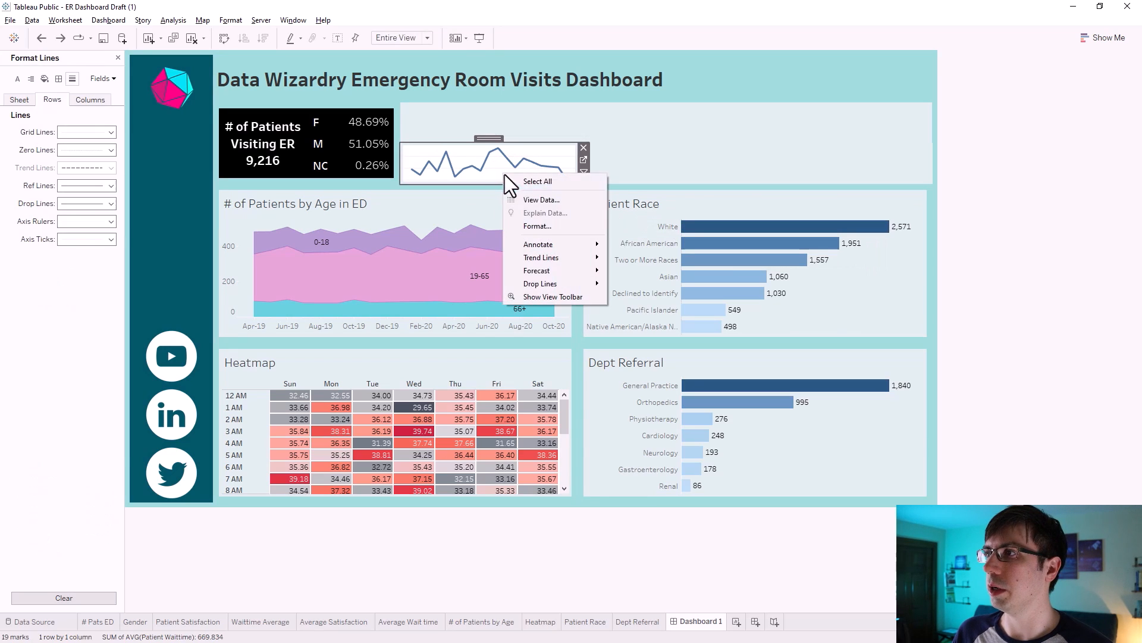
pyautogui.click(531, 223)
pyautogui.click(45, 78)
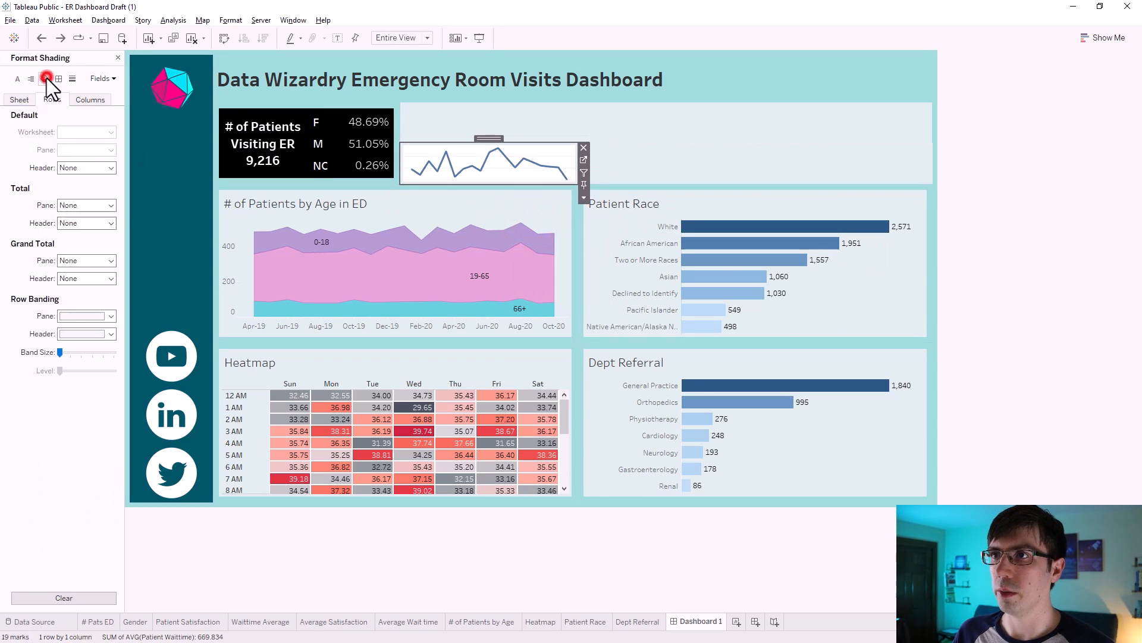
pyautogui.click(27, 101)
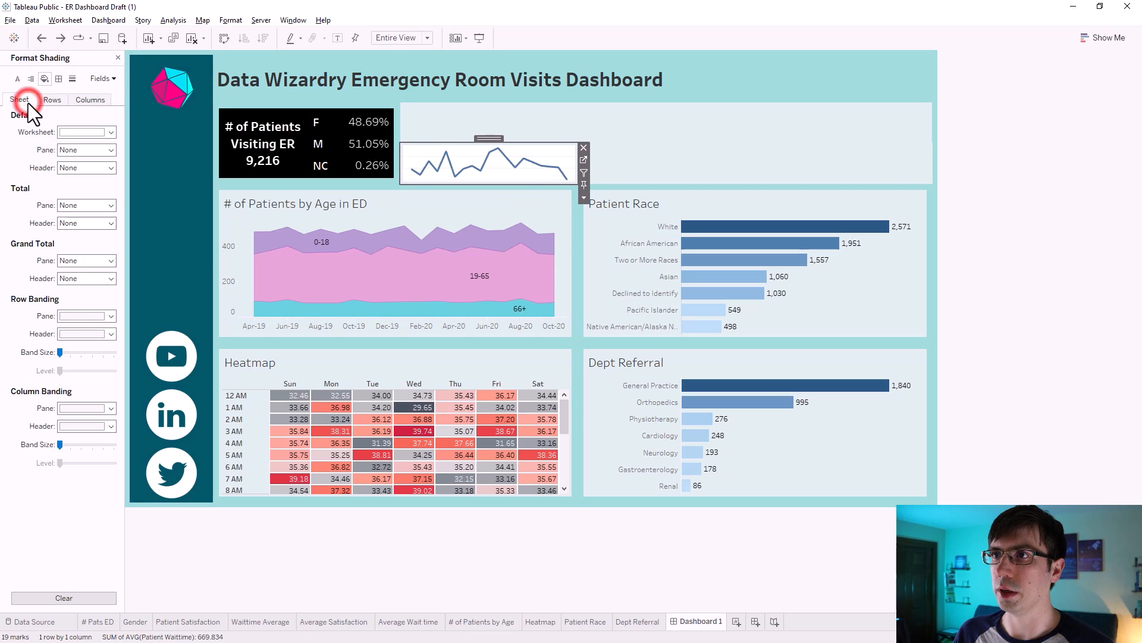
pyautogui.click(95, 132)
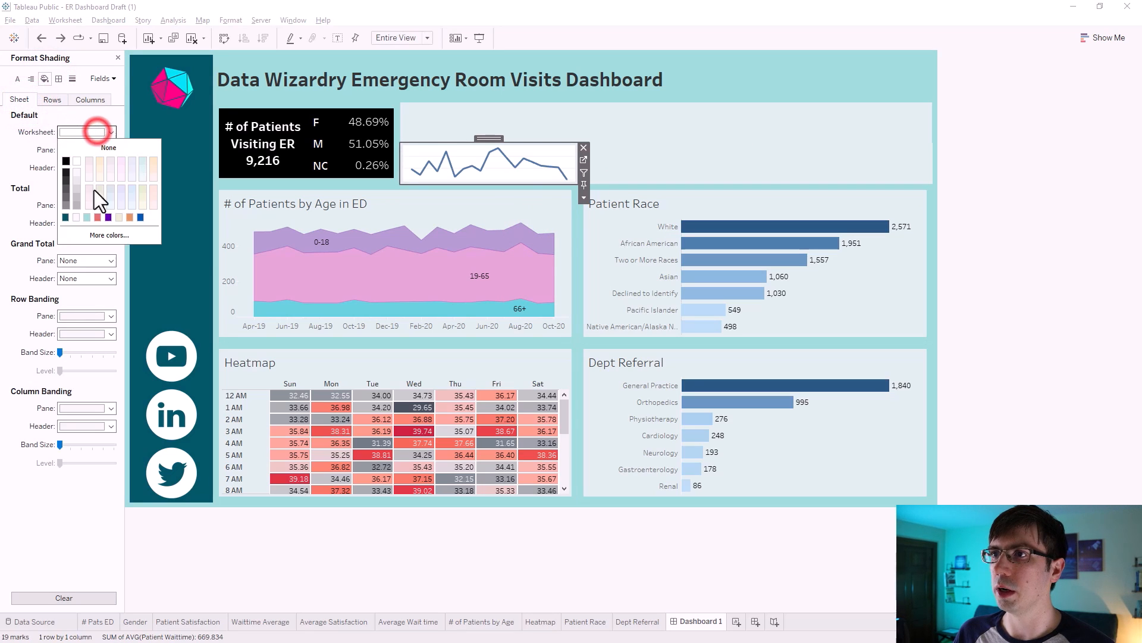
pyautogui.click(107, 231)
pyautogui.click(449, 388)
pyautogui.click(648, 433)
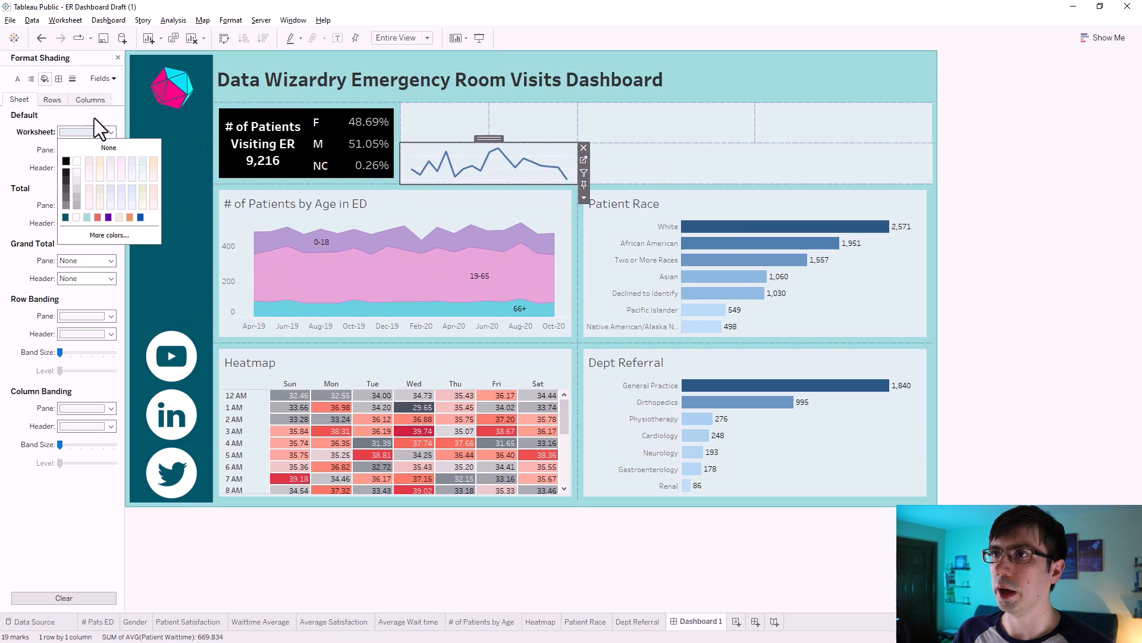
# - Remove the row grid lines from the Waittime Average line chart
pyautogui.click(70, 78)
pyautogui.click(71, 78)
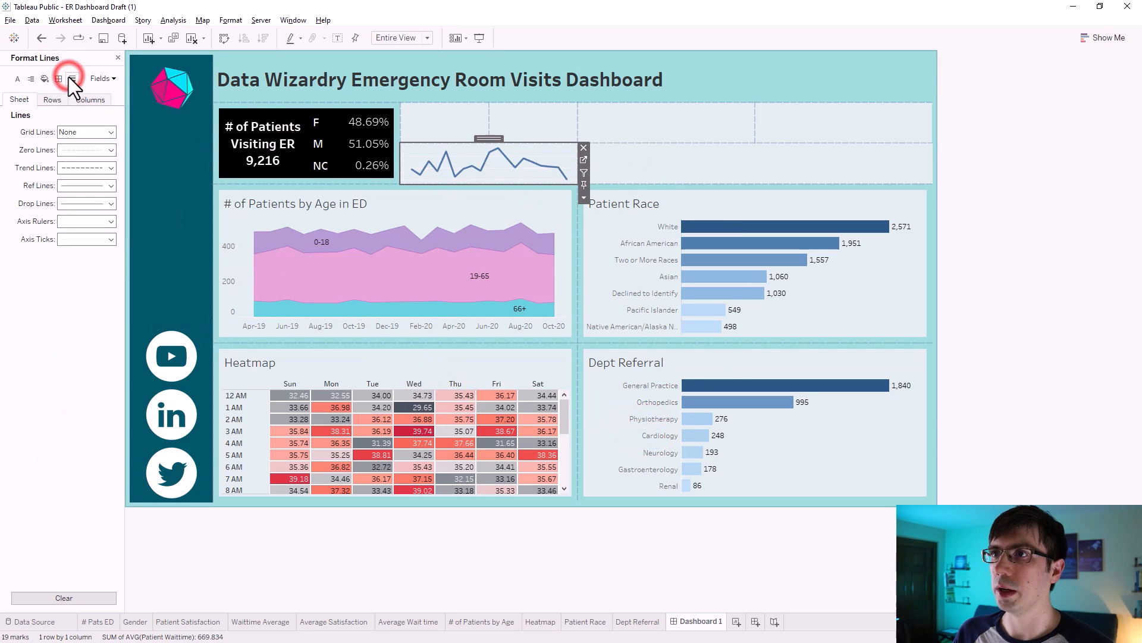
pyautogui.click(57, 95)
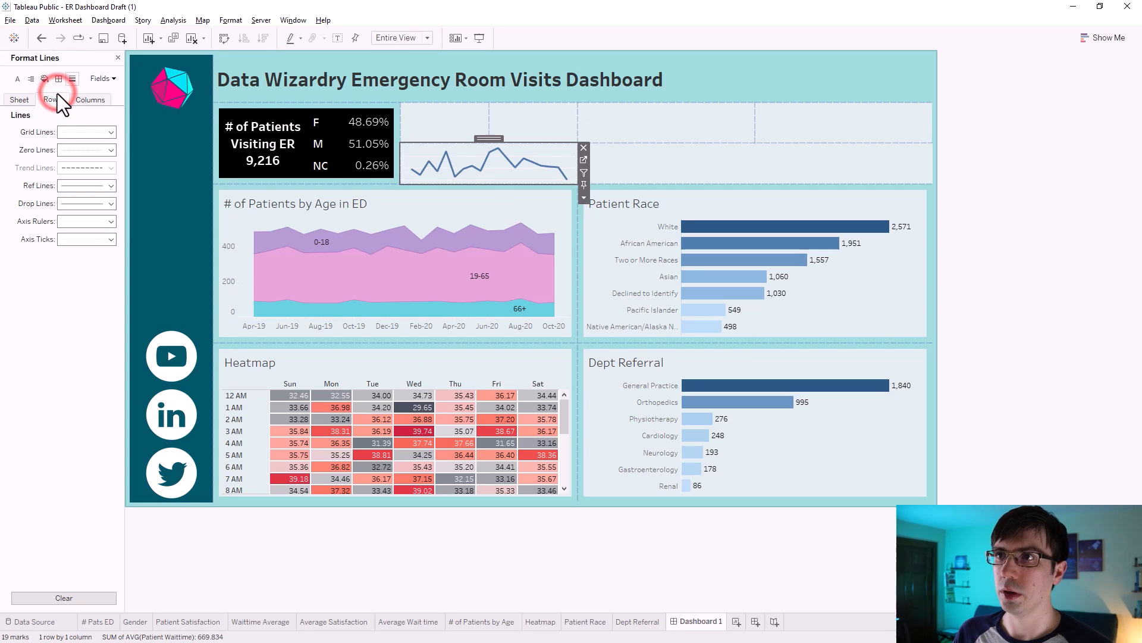
pyautogui.click(82, 129)
pyautogui.click(90, 148)
pyautogui.click(899, 316)
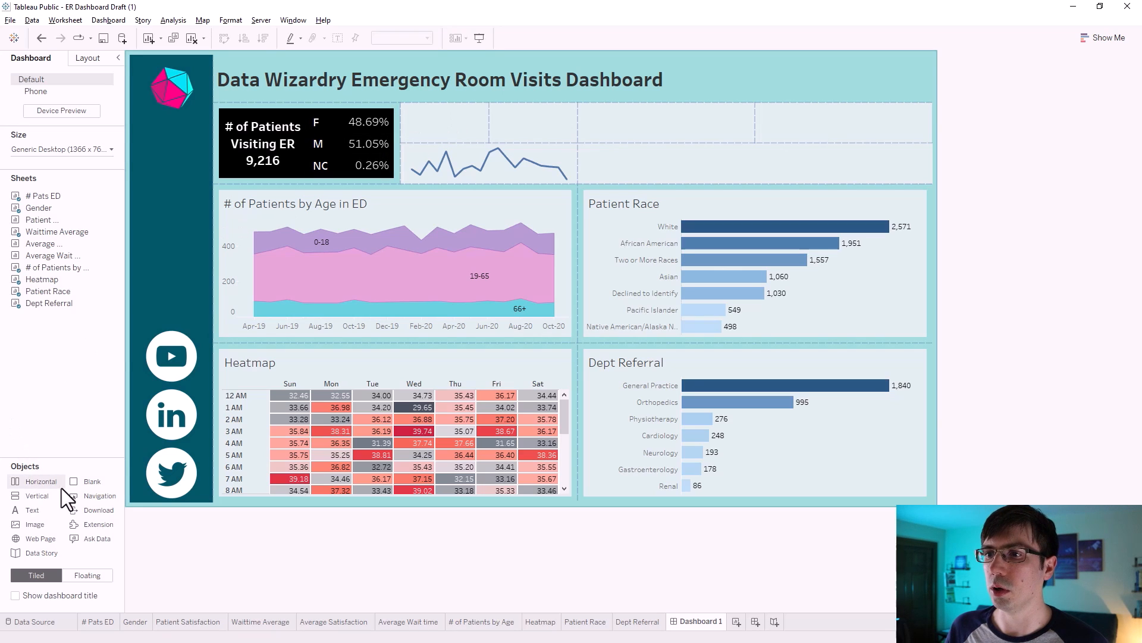
# - Insert the Hourglass.png image in the blank area above the wait time line chart, fitted and centered
pyautogui.moveTo(49, 526); pyautogui.dragTo(450, 122)
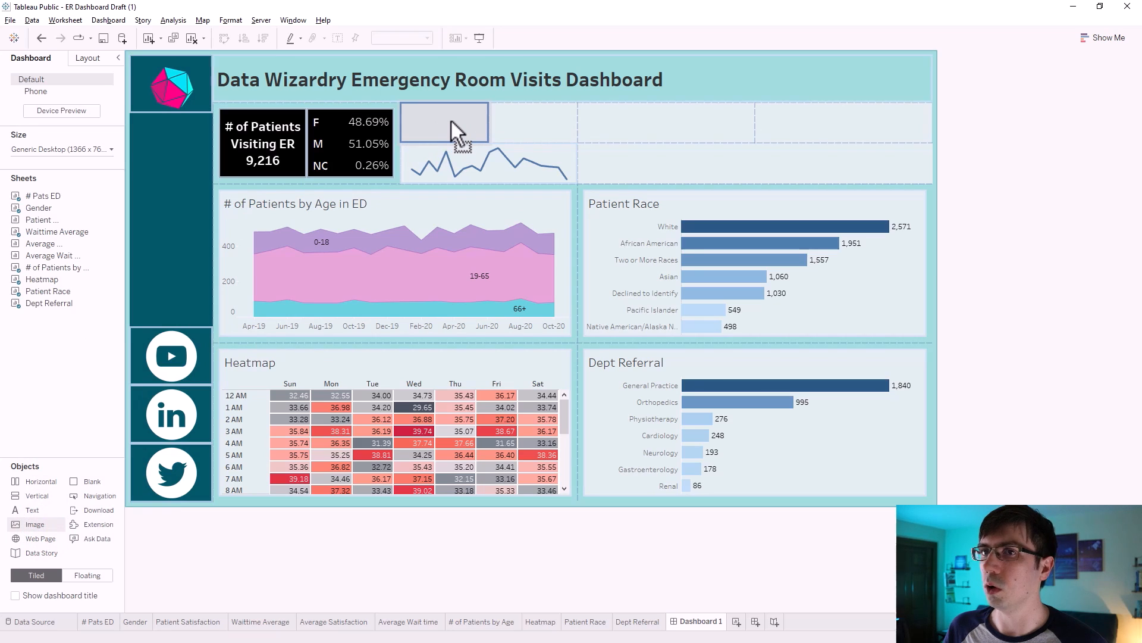
pyautogui.moveTo(451, 121); pyautogui.dragTo(450, 123)
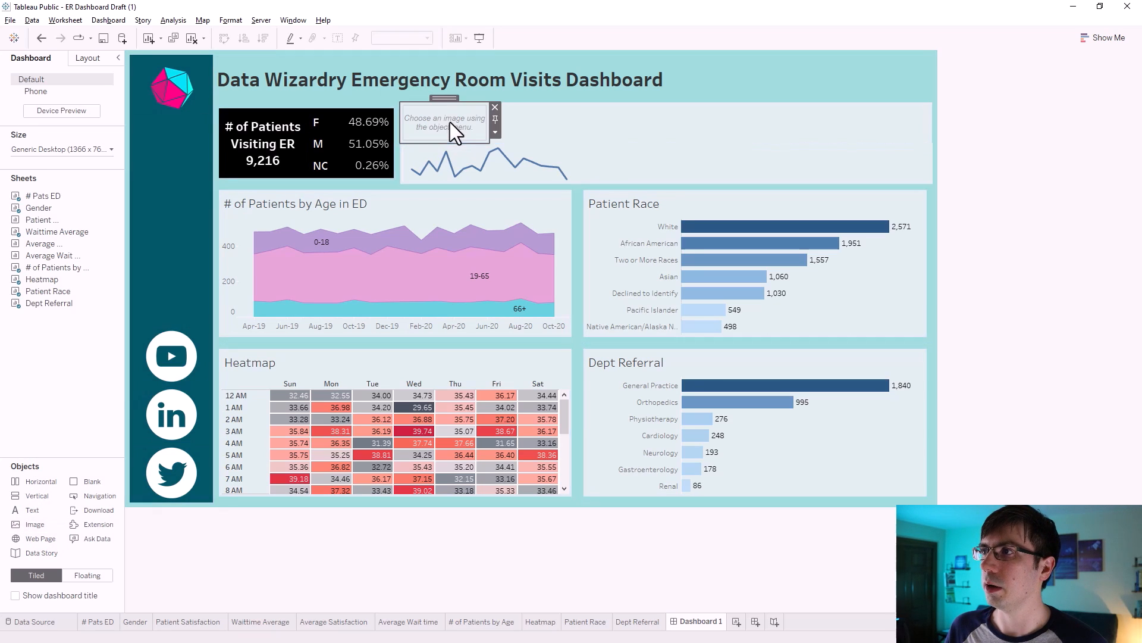
pyautogui.click(628, 249)
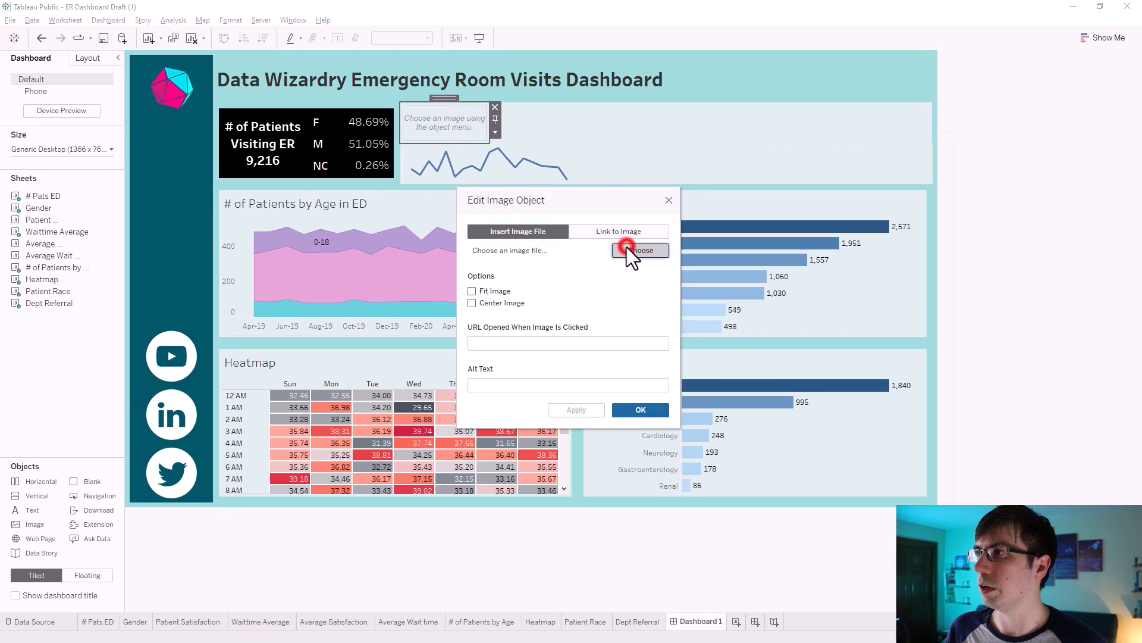
pyautogui.click(850, 532)
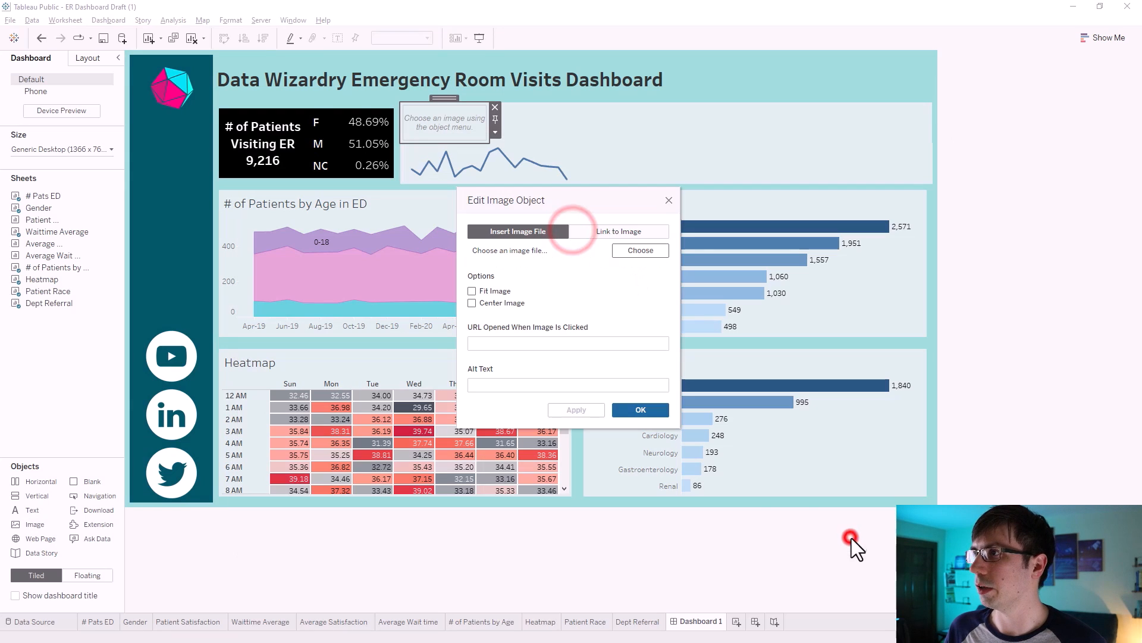
pyautogui.click(471, 303)
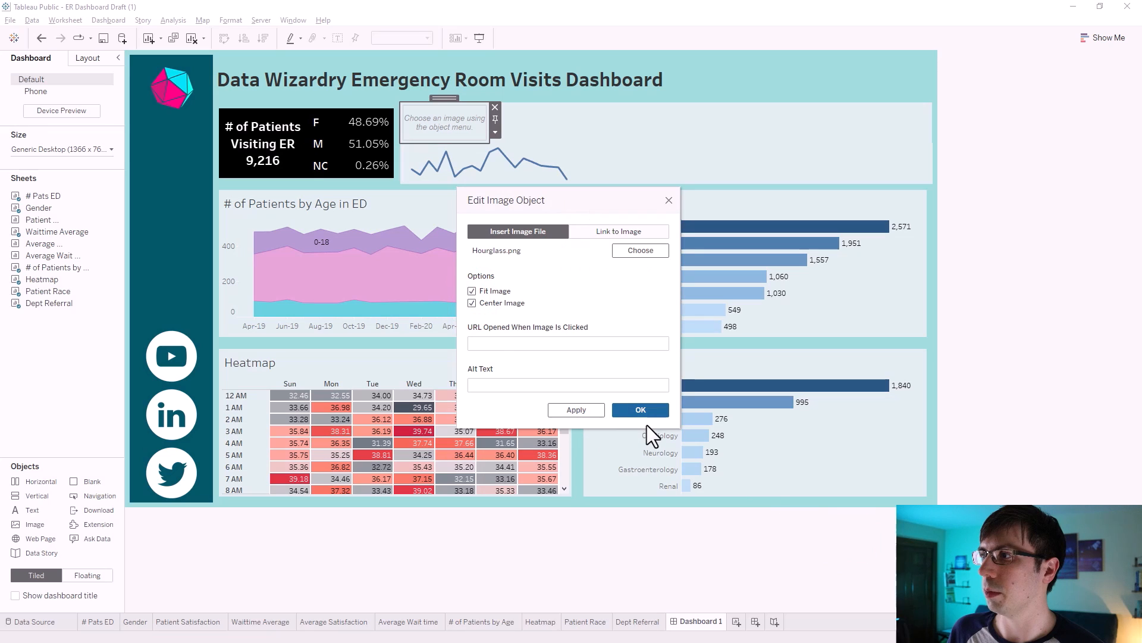
pyautogui.click(577, 405)
pyautogui.click(654, 407)
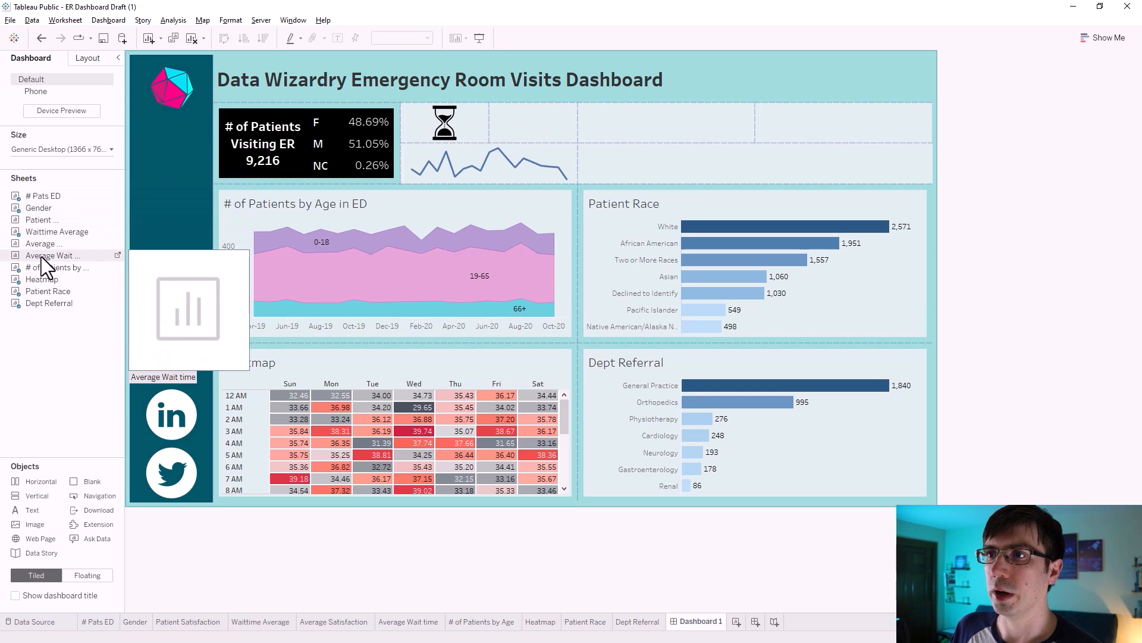
# - Place the Average Wait time sheet in the blank area beside the hourglass image and hide its title
pyautogui.moveTo(41, 256); pyautogui.dragTo(525, 124)
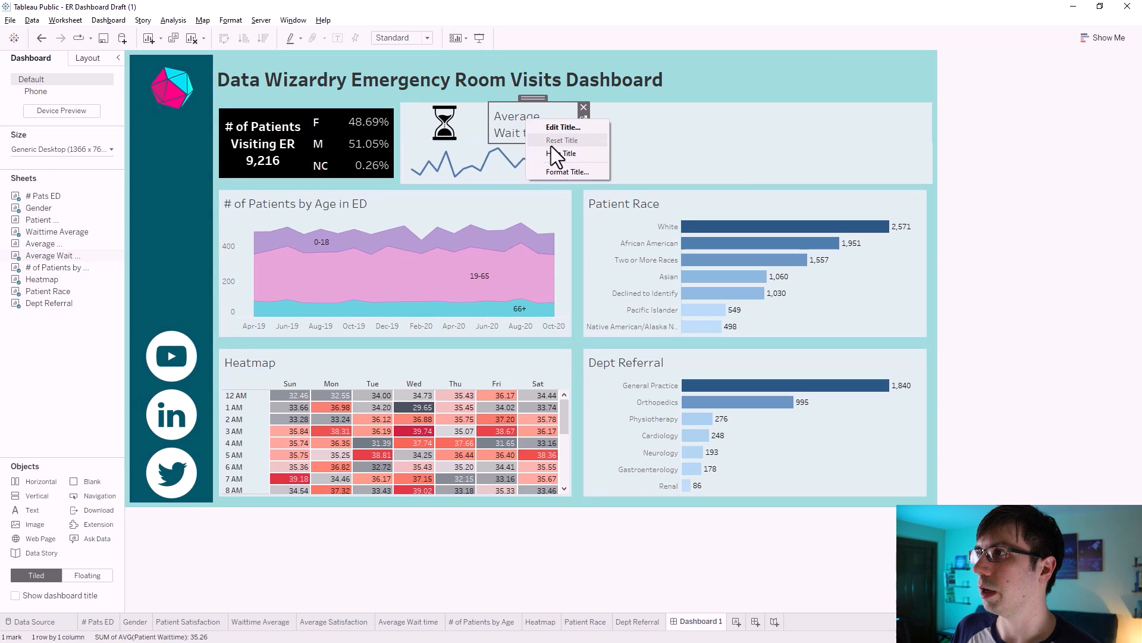
pyautogui.click(555, 152)
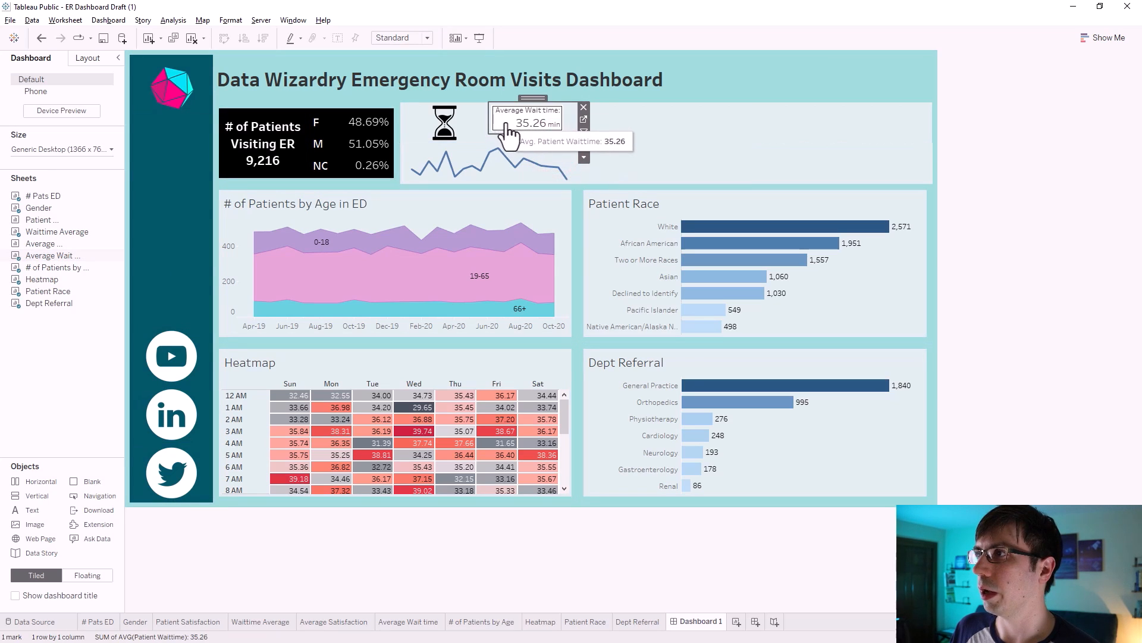
# - Set the worksheet shading of the average wait time figure to the custom light blue-grey #dfedeb used by the panels
pyautogui.rightClick(508, 122)
pyautogui.click(538, 173)
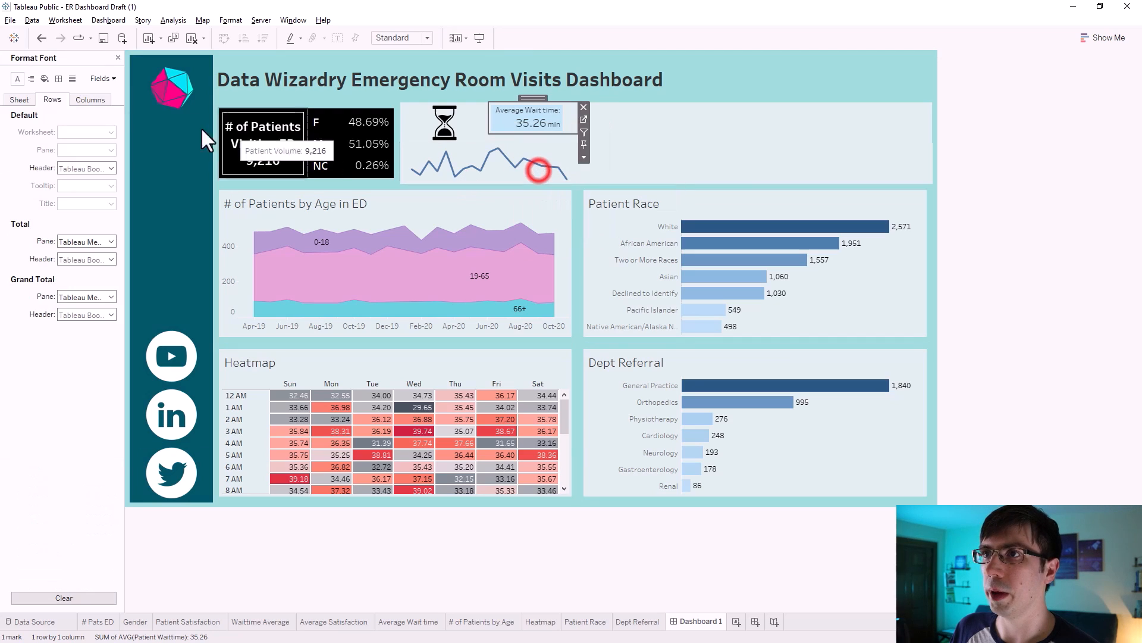
pyautogui.click(45, 78)
pyautogui.click(27, 99)
pyautogui.click(82, 134)
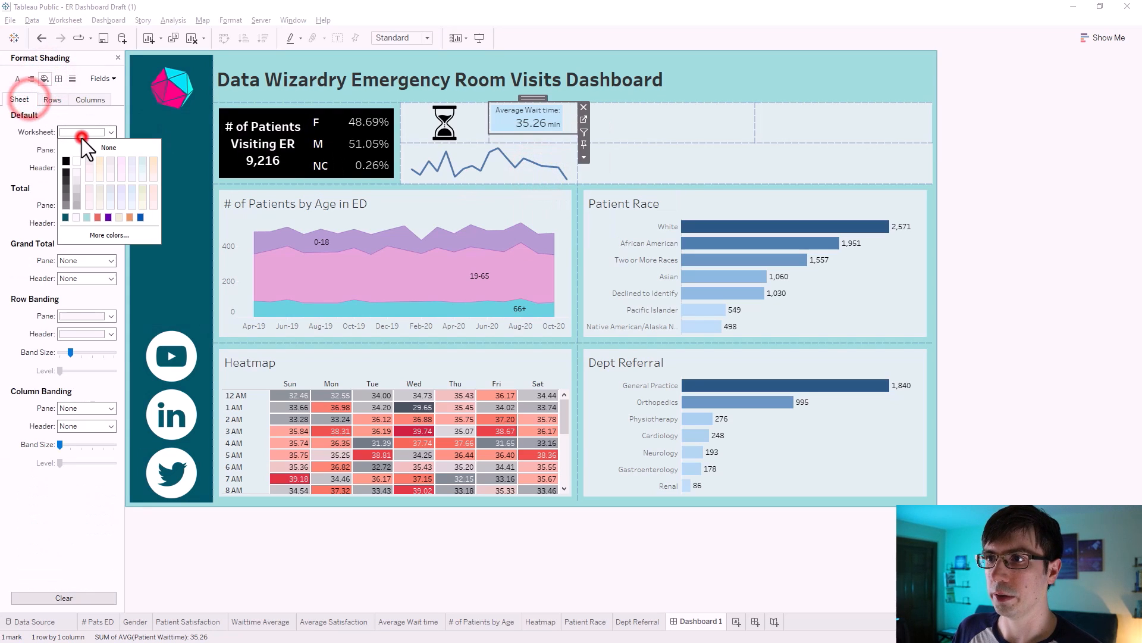
pyautogui.click(102, 237)
pyautogui.click(464, 379)
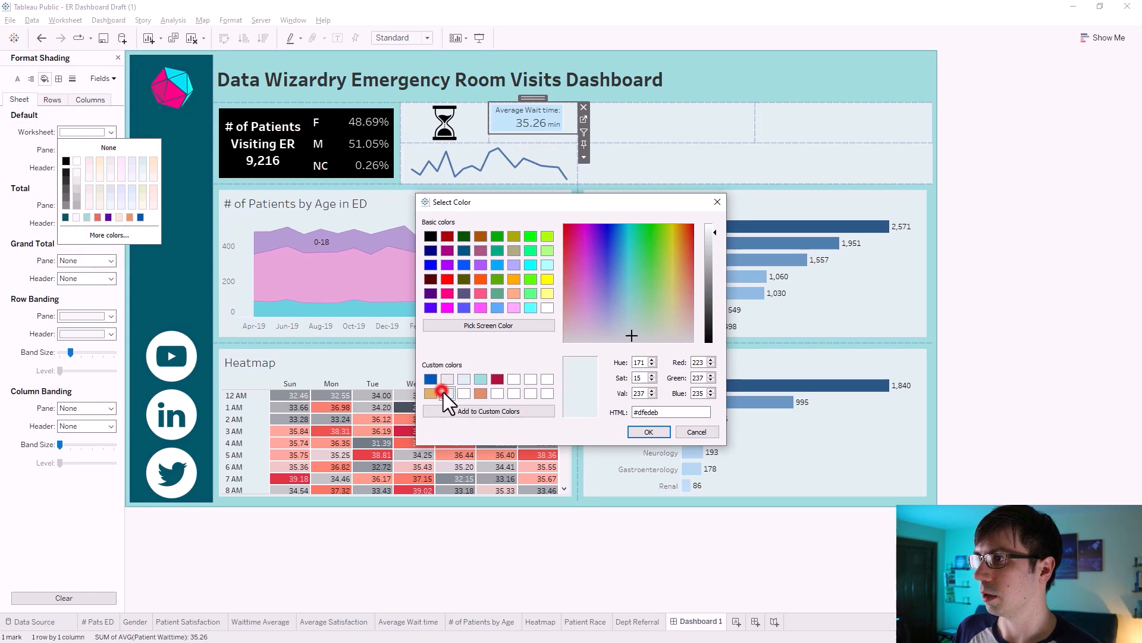
pyautogui.click(637, 433)
pyautogui.click(1030, 178)
pyautogui.click(502, 122)
pyautogui.click(961, 173)
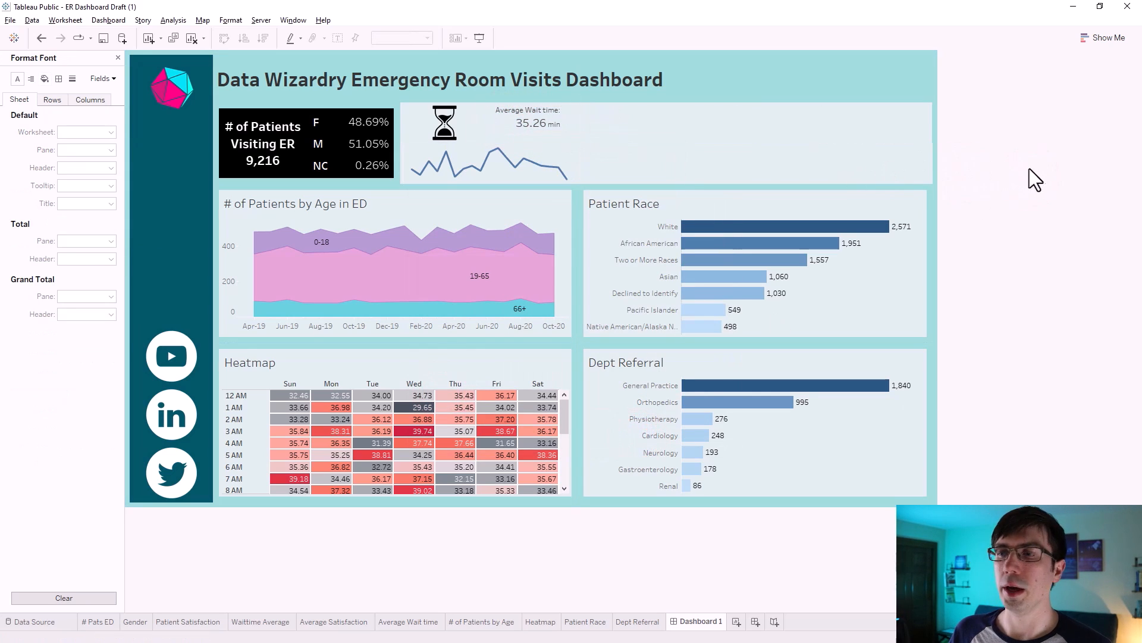
# - Set the worksheet font of the average wait time figure to Tableau Medium, size 10
pyautogui.moveTo(549, 128)
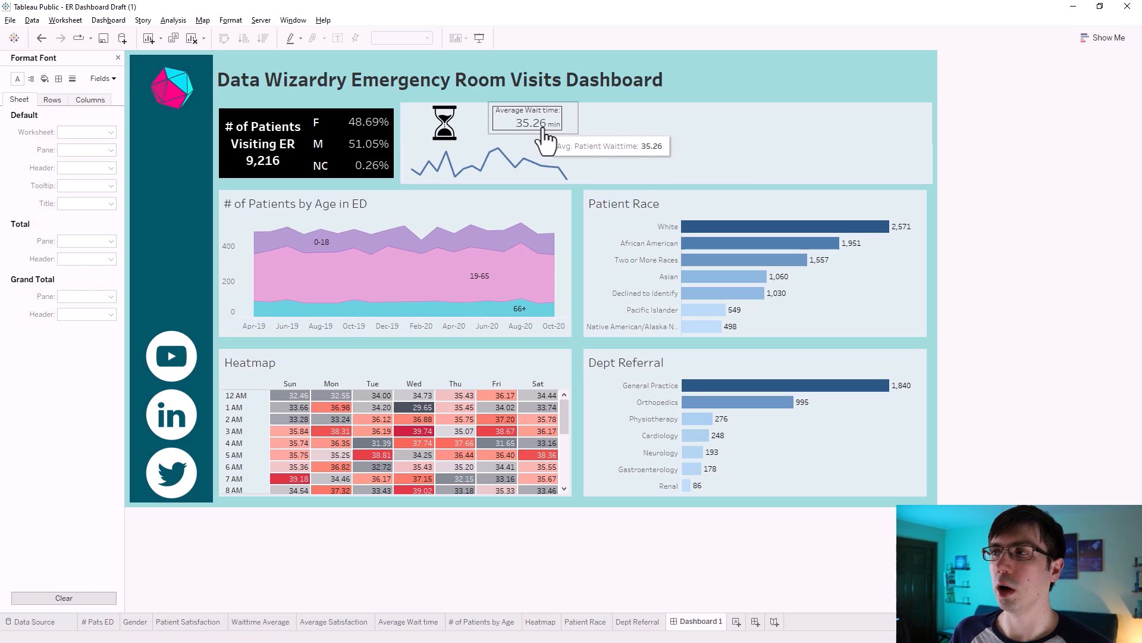
pyautogui.rightClick(507, 123)
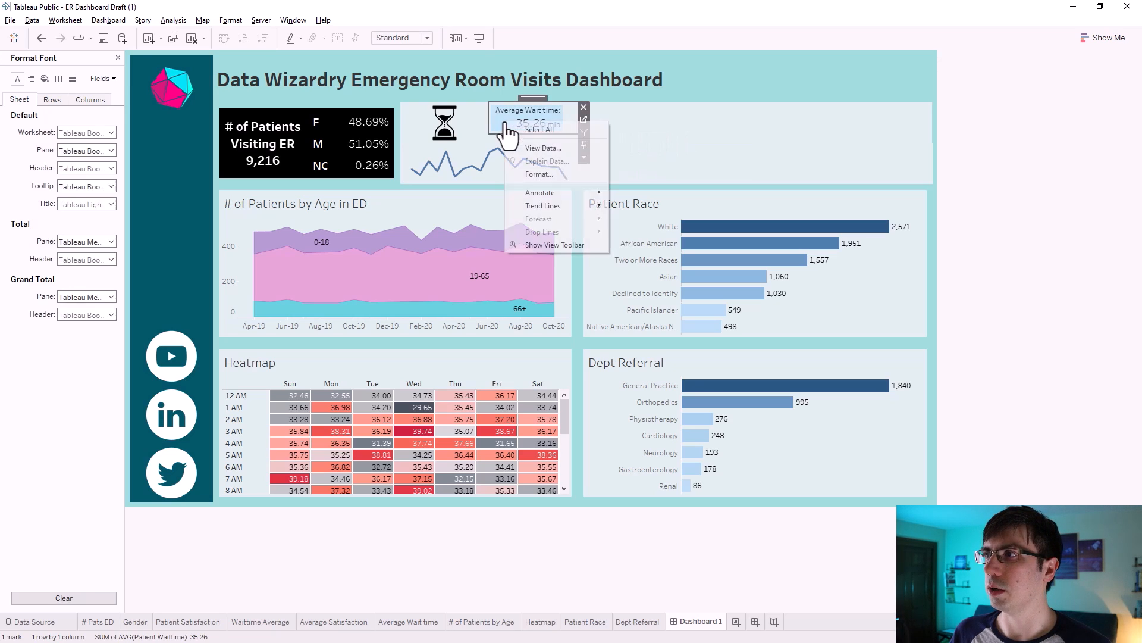
pyautogui.click(531, 172)
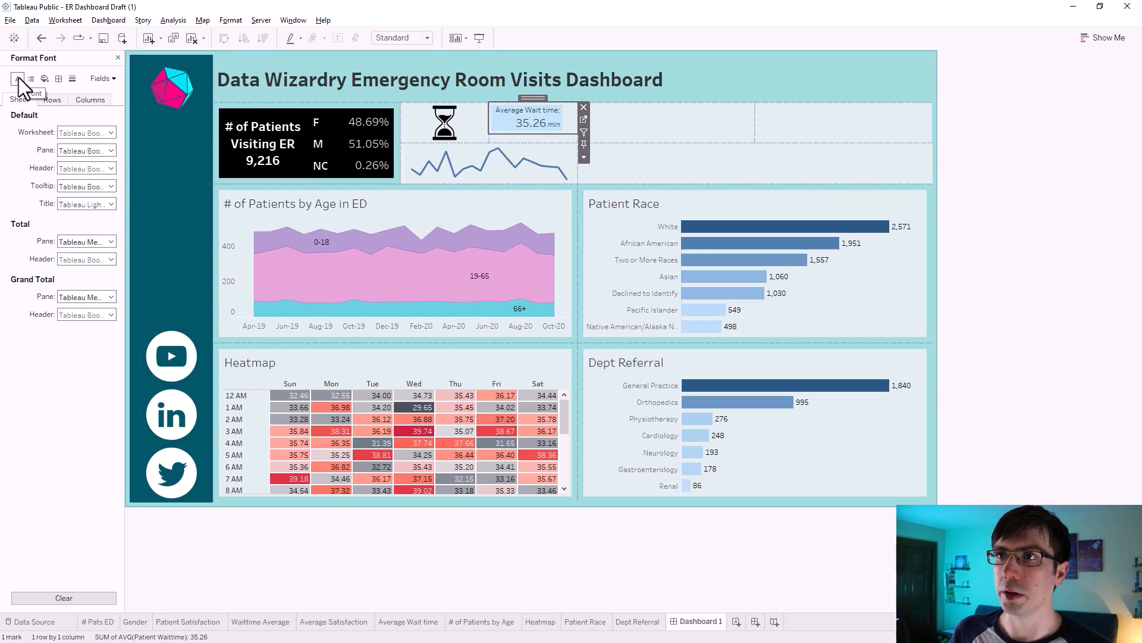
pyautogui.click(76, 132)
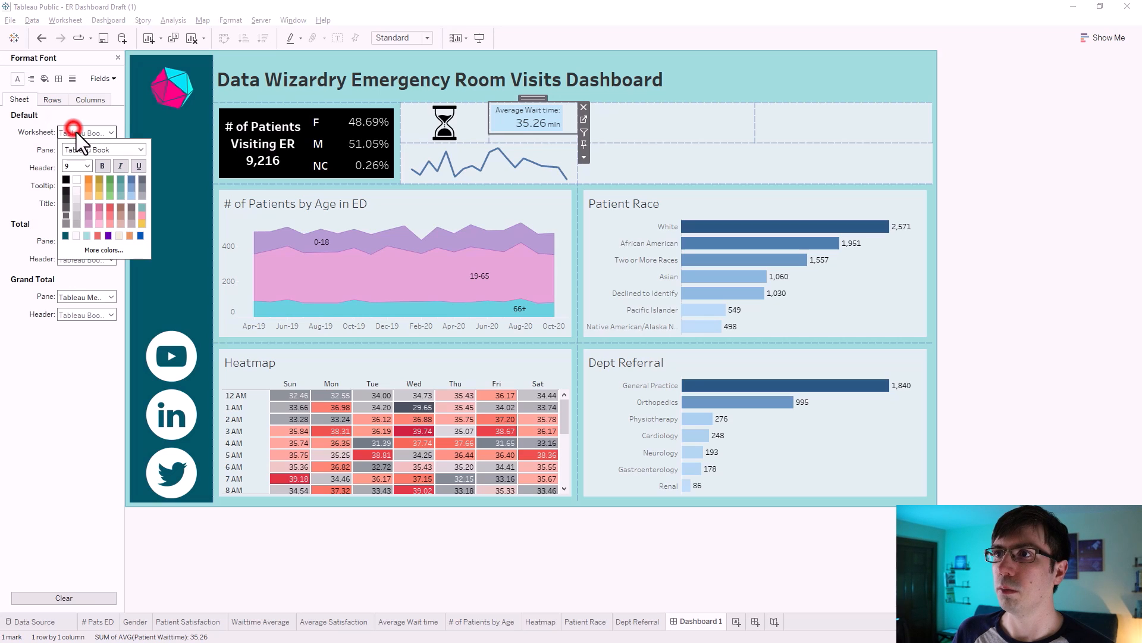
pyautogui.click(87, 166)
pyautogui.click(76, 194)
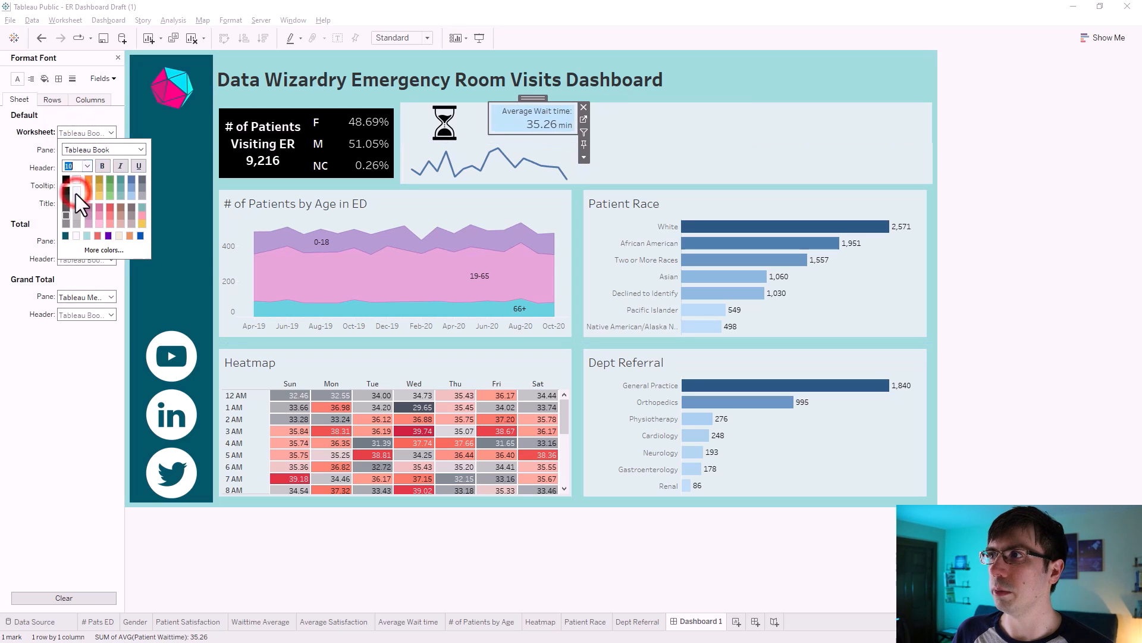
pyautogui.click(141, 149)
pyautogui.click(109, 179)
pyautogui.click(533, 133)
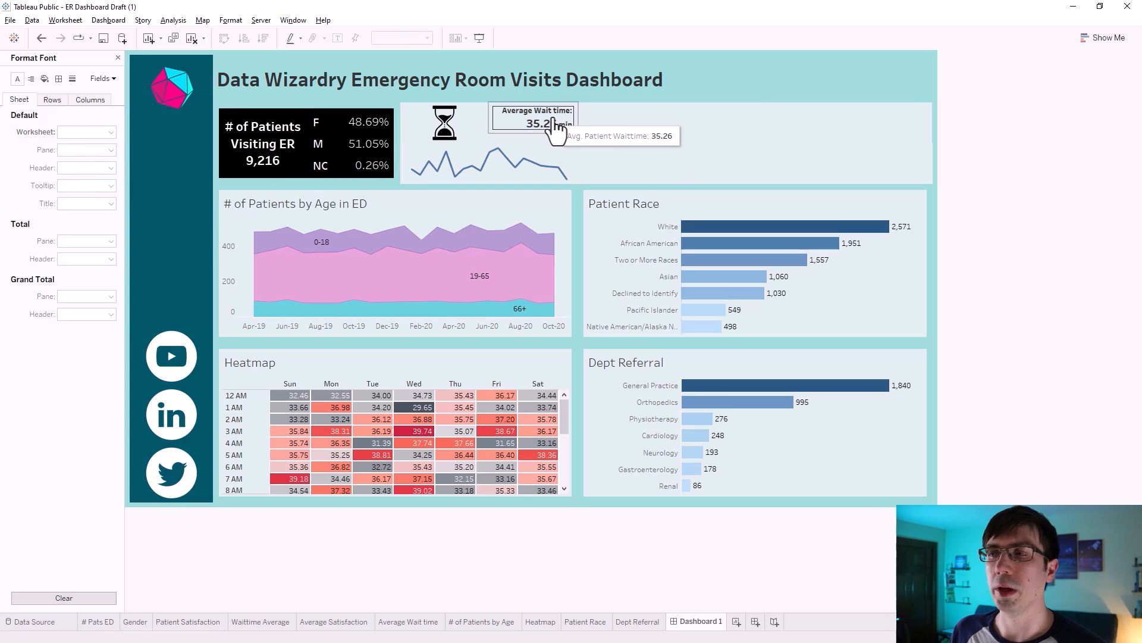
# - Align the average wait time figure's pane text horizontally to the left
pyautogui.click(503, 119)
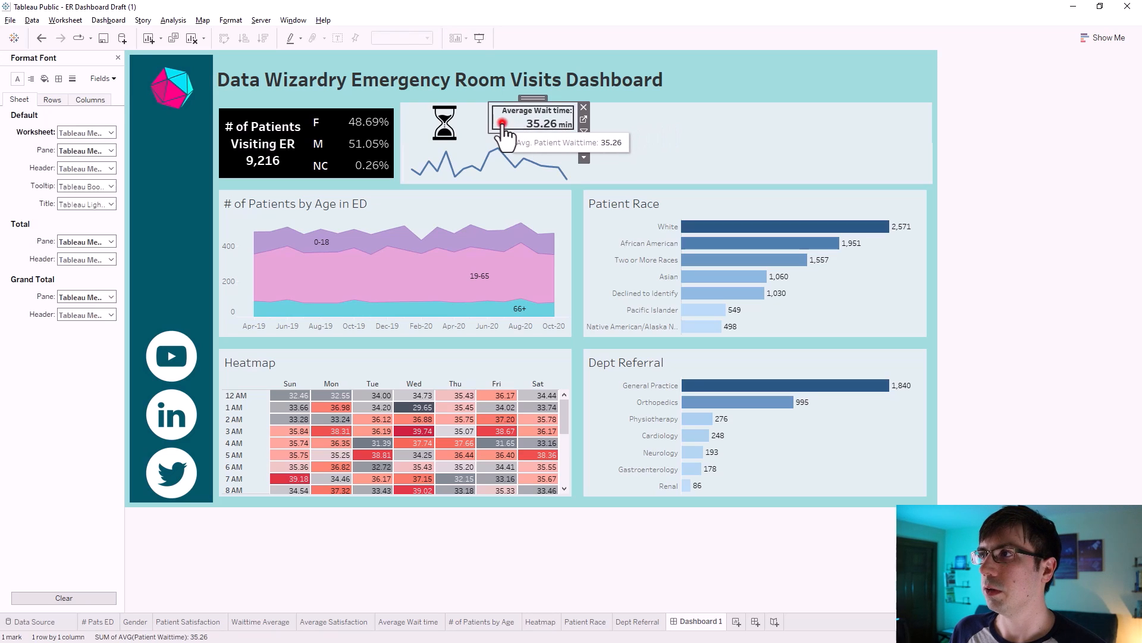
pyautogui.click(30, 79)
pyautogui.click(65, 132)
pyautogui.click(74, 180)
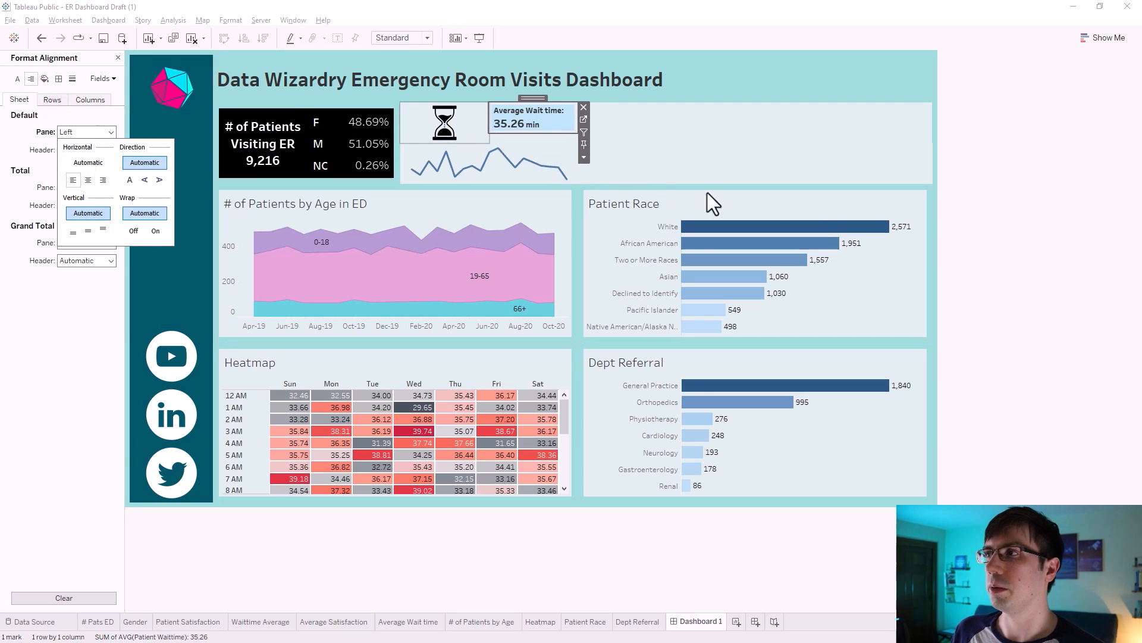
pyautogui.click(1038, 275)
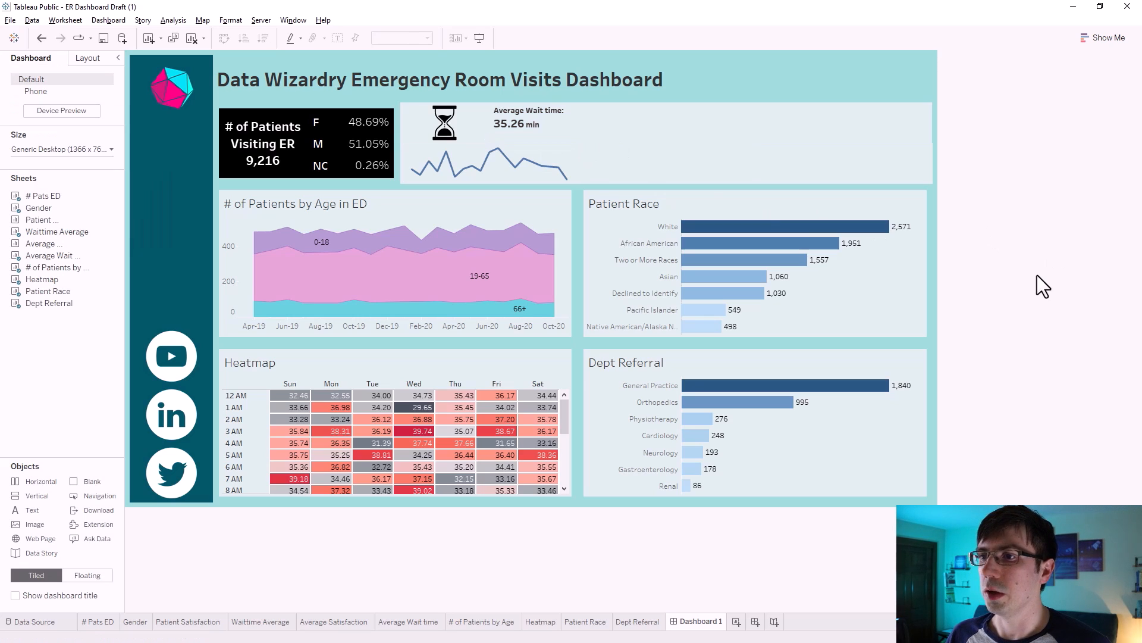
# - Place the Patient Satisfaction sheet in the blank lower area beside the wait time line chart and hide its title
pyautogui.moveTo(44, 219)
pyautogui.mouseDown()
pyautogui.moveTo(655, 154)
pyautogui.moveTo(734, 166)
pyautogui.mouseUp()
pyautogui.rightClick(624, 158)
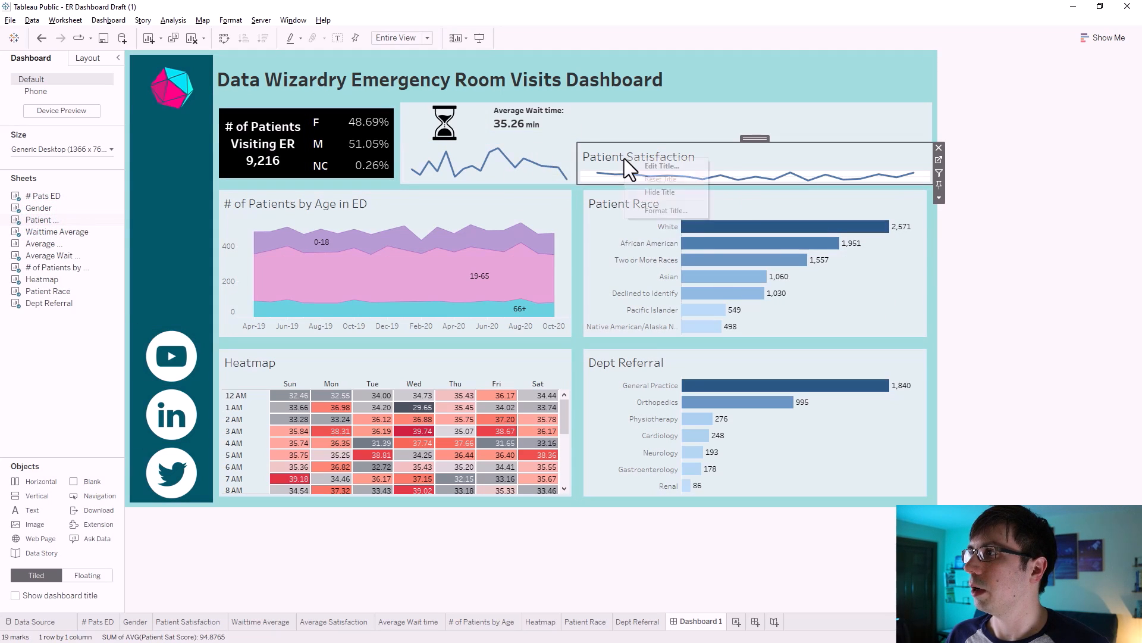
pyautogui.click(652, 193)
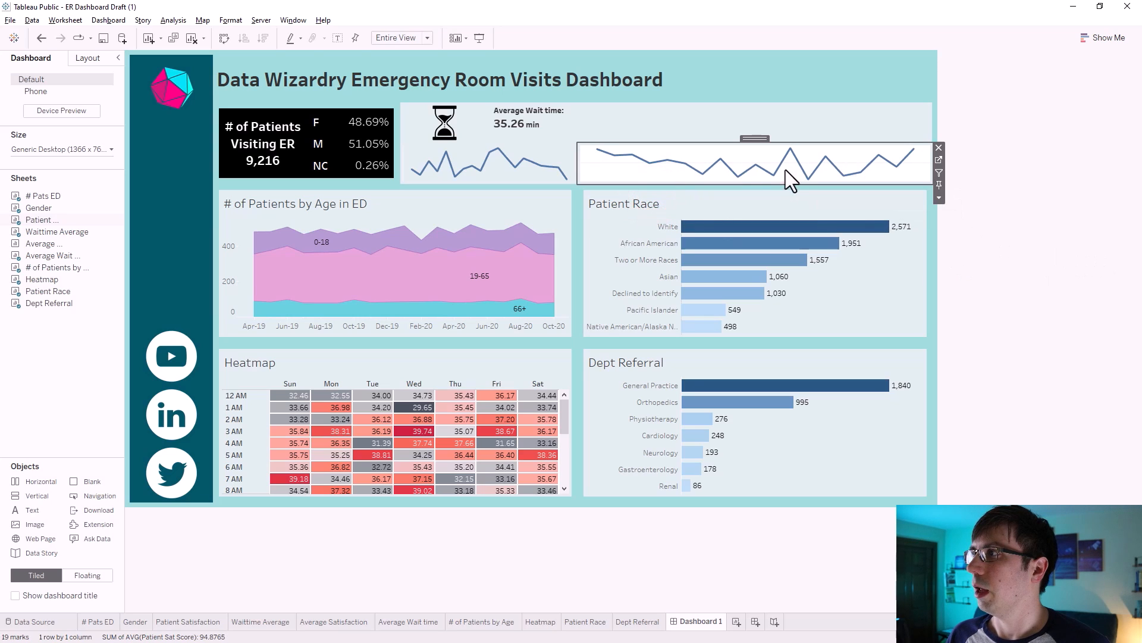
# - Set the worksheet shading of the Patient Satisfaction line chart to the custom light blue-grey #dfedeb
pyautogui.rightClick(747, 155)
pyautogui.click(780, 209)
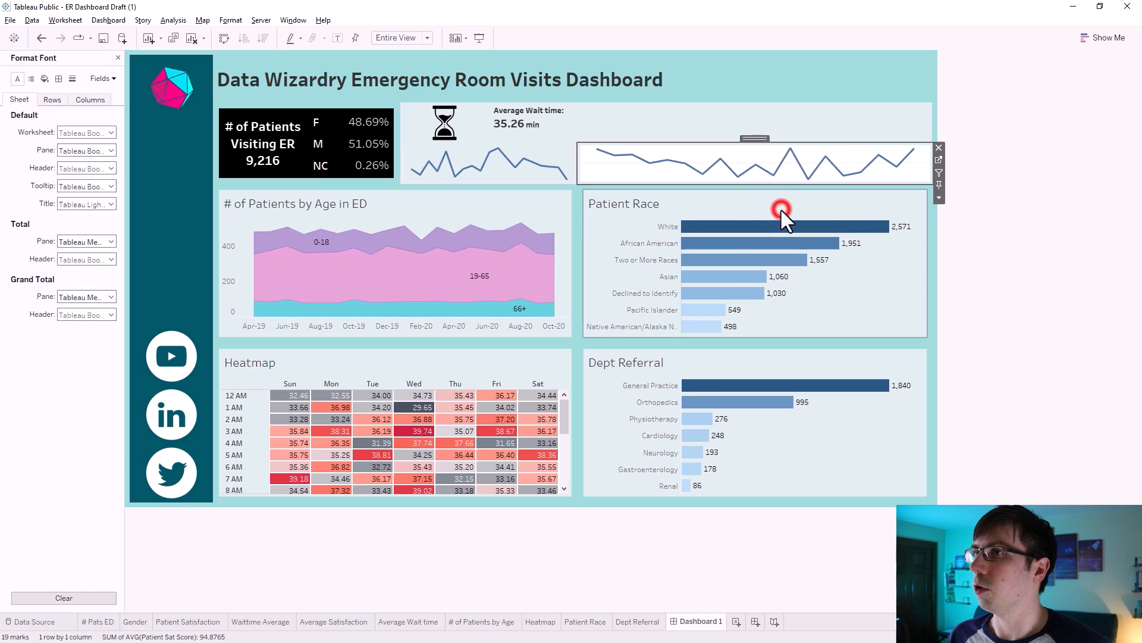
pyautogui.click(42, 80)
pyautogui.click(70, 131)
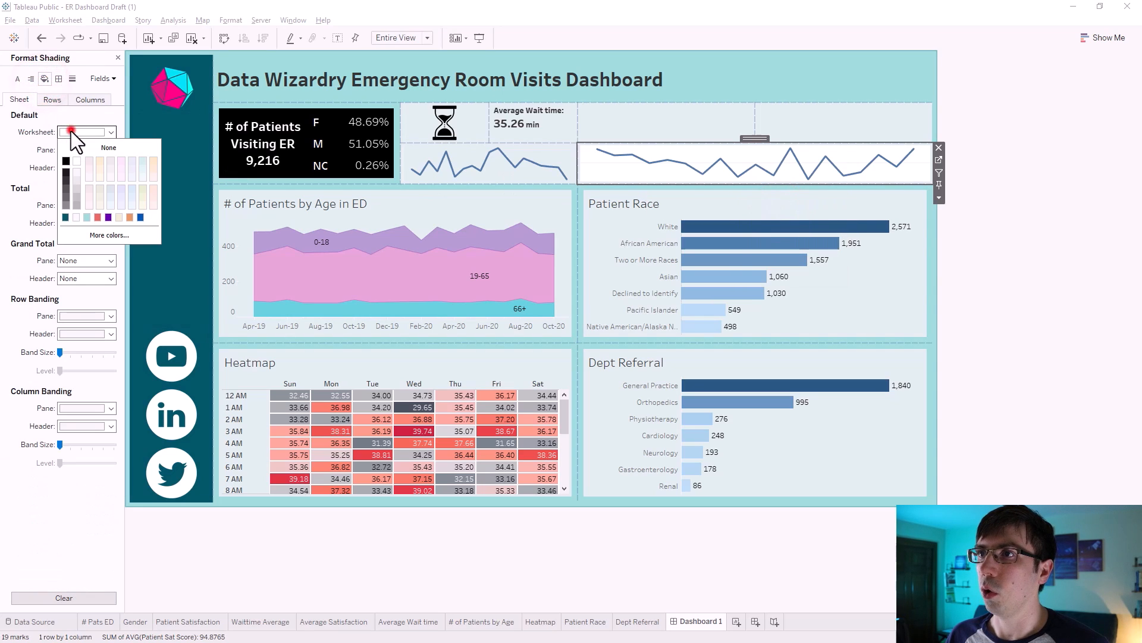
pyautogui.click(104, 235)
pyautogui.click(447, 394)
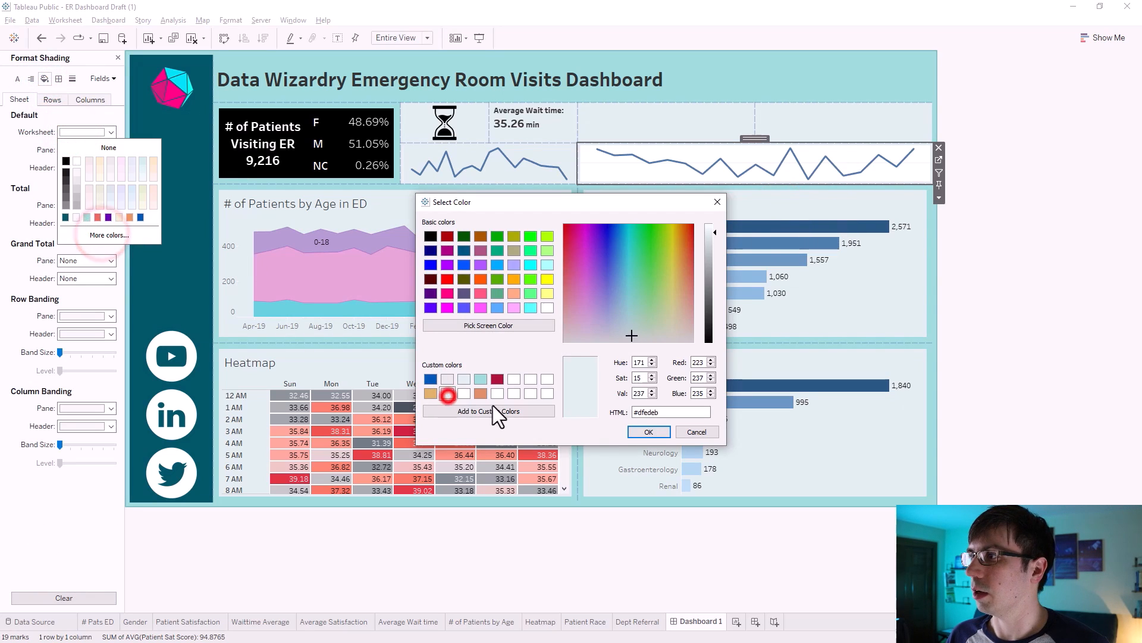
pyautogui.click(648, 432)
pyautogui.click(1115, 271)
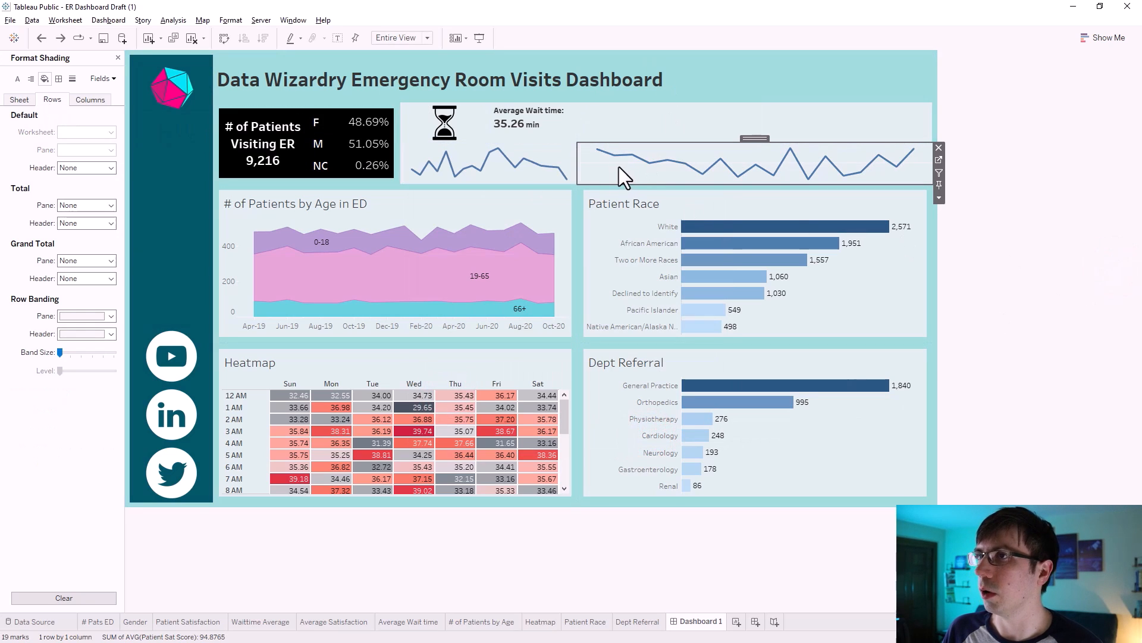
# - Remove the row grid lines from the Patient Satisfaction line chart
pyautogui.click(71, 80)
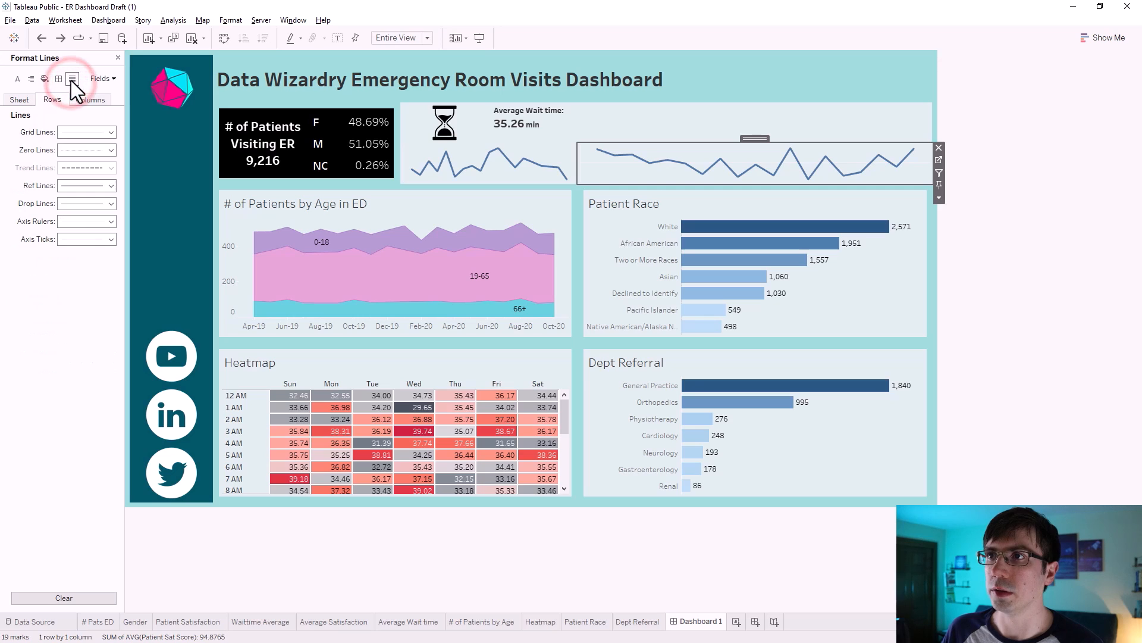
pyautogui.click(78, 131)
pyautogui.click(89, 149)
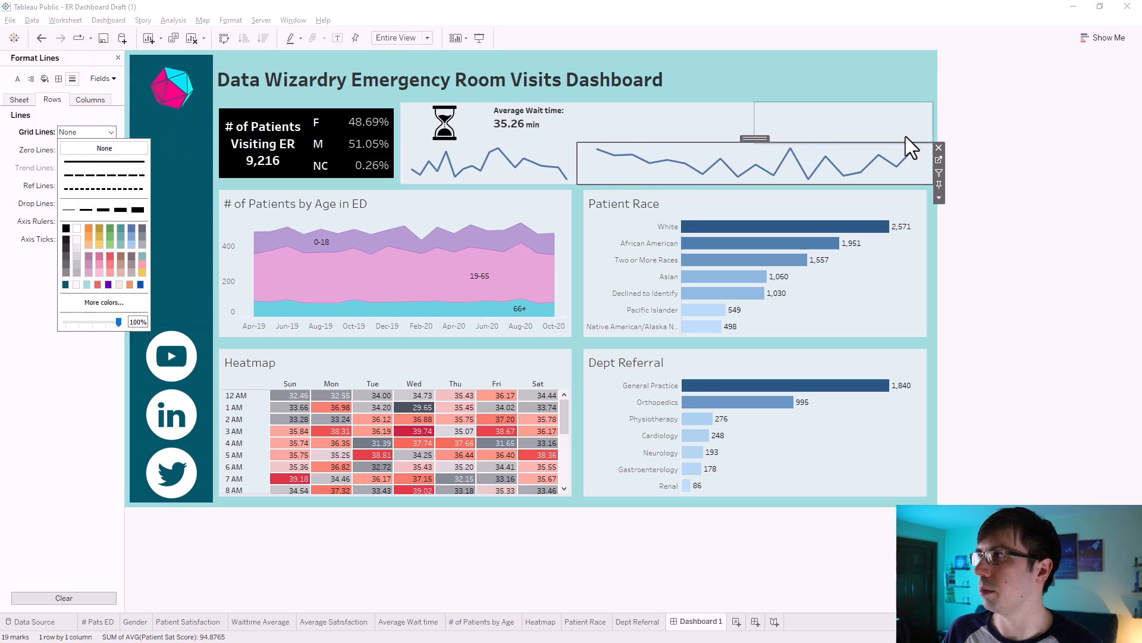
pyautogui.click(992, 120)
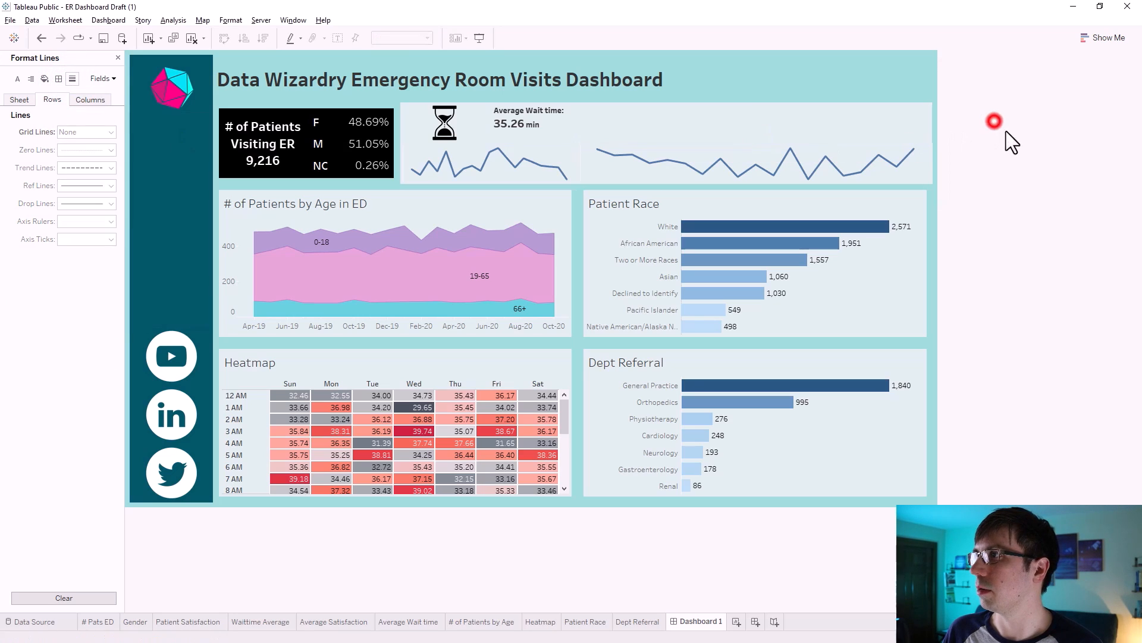
# - Set the sheet-level axis rulers of the Patient Satisfaction line chart to None and close the line formatting
pyautogui.click(606, 175)
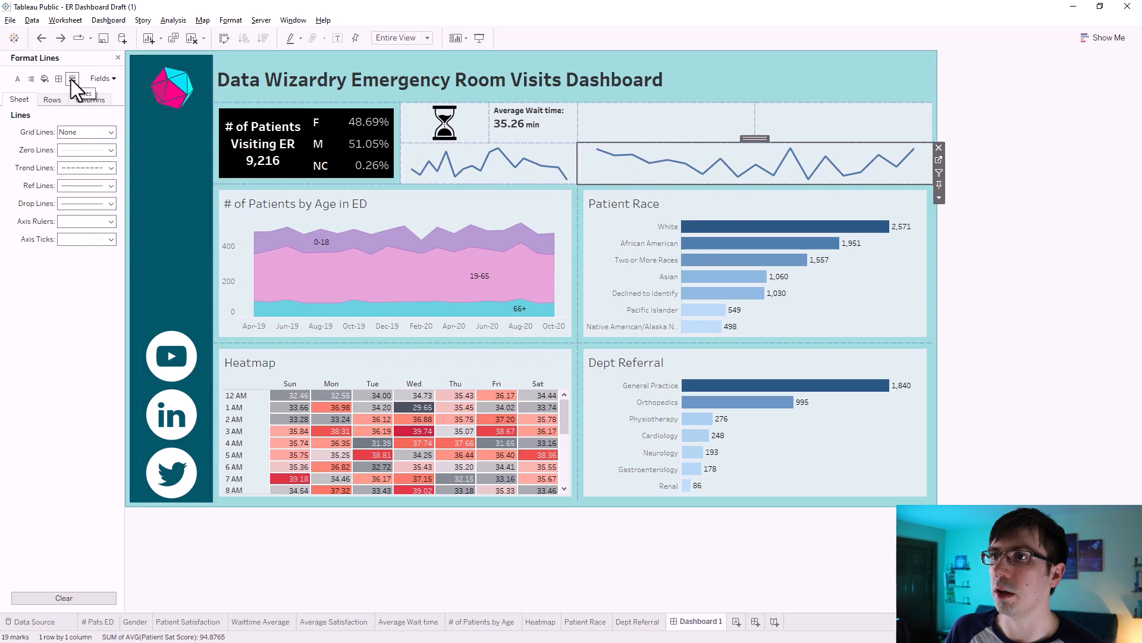
pyautogui.click(86, 220)
pyautogui.click(88, 234)
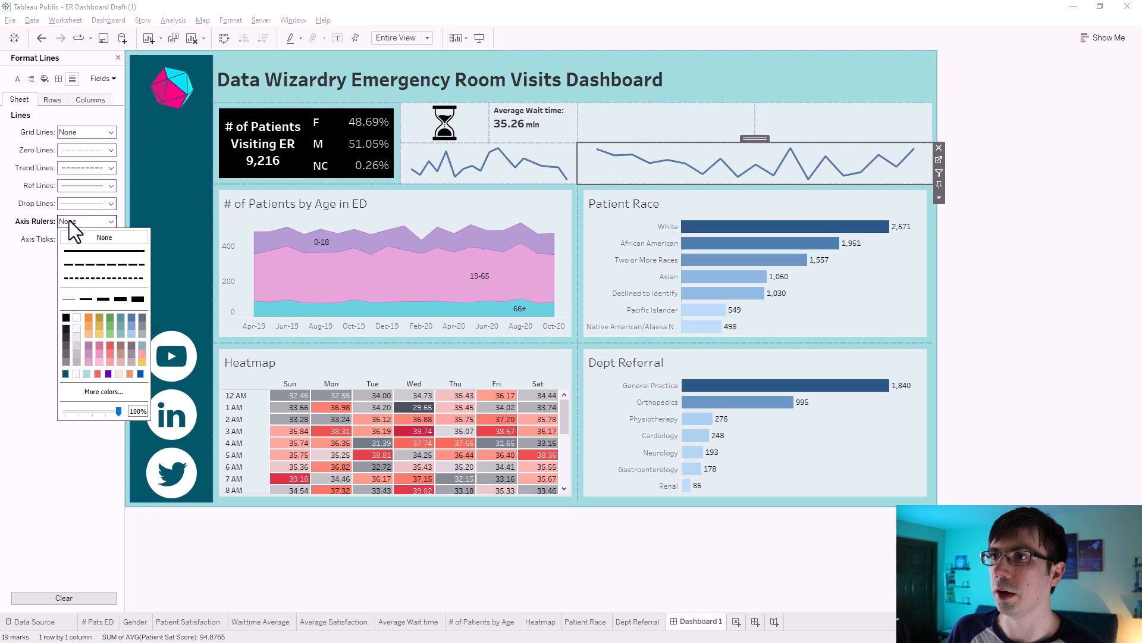
pyautogui.click(116, 60)
pyautogui.click(117, 60)
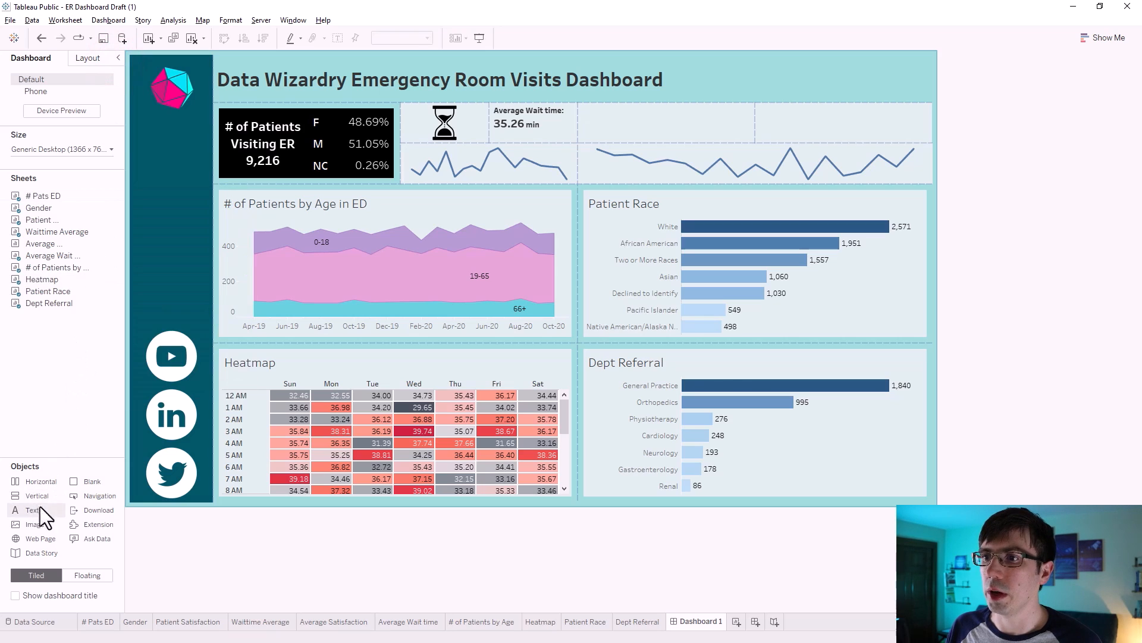
# - Insert the Thumbs (1).png image in the blank area above the Patient Satisfaction line chart, fitted and centered
pyautogui.moveTo(43, 526); pyautogui.dragTo(677, 120)
pyautogui.click(639, 248)
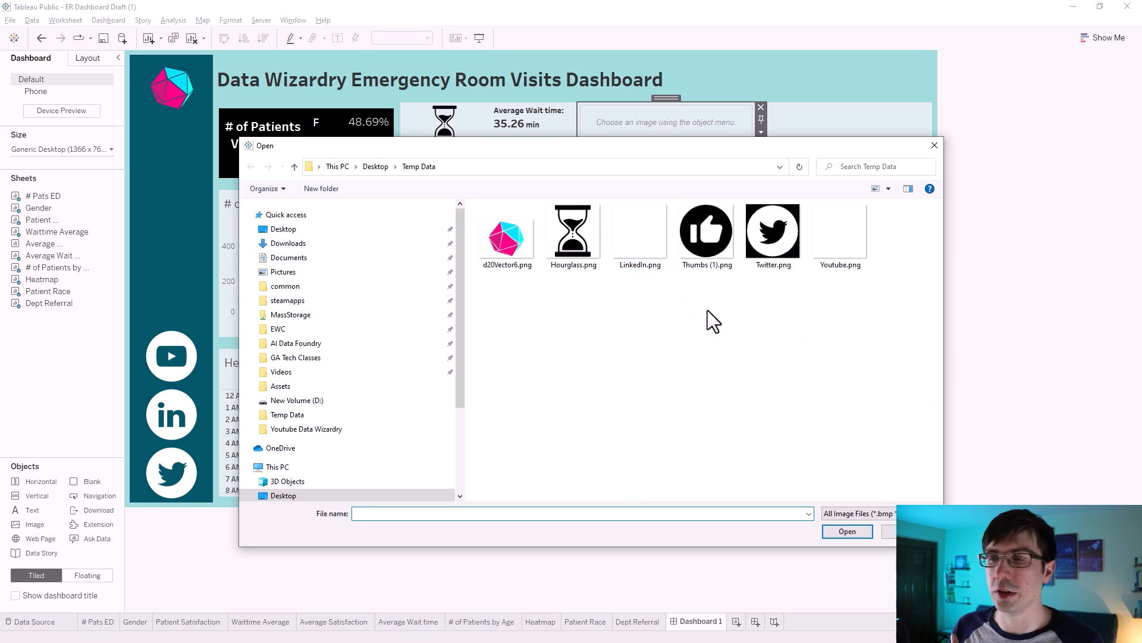
pyautogui.click(706, 235)
pyautogui.click(846, 531)
pyautogui.click(472, 291)
pyautogui.click(472, 304)
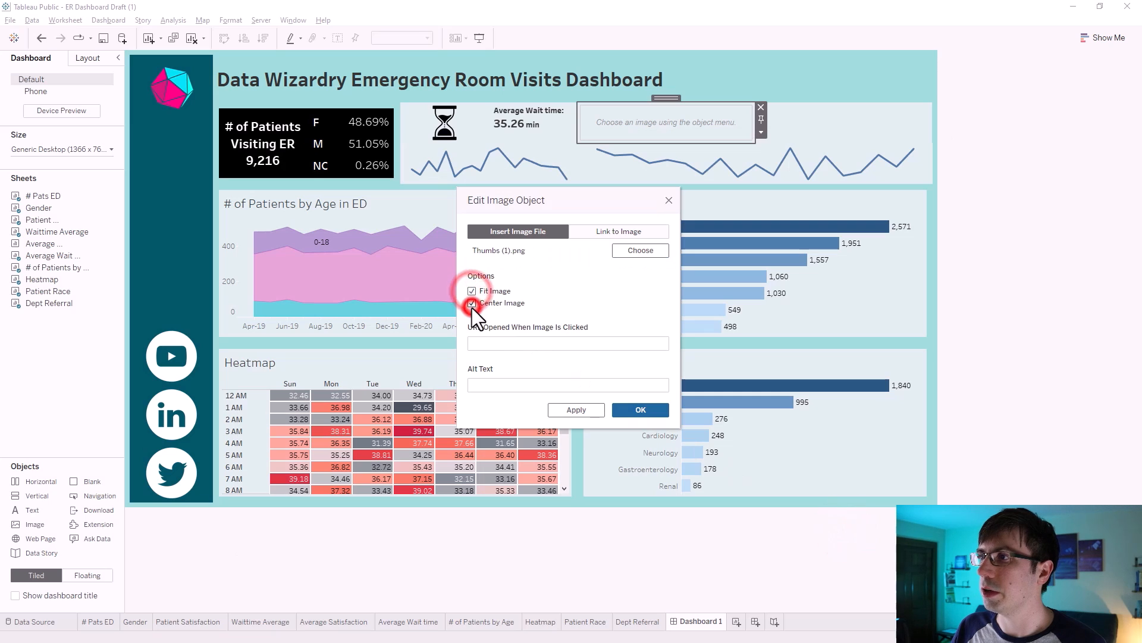
pyautogui.click(572, 410)
pyautogui.click(643, 411)
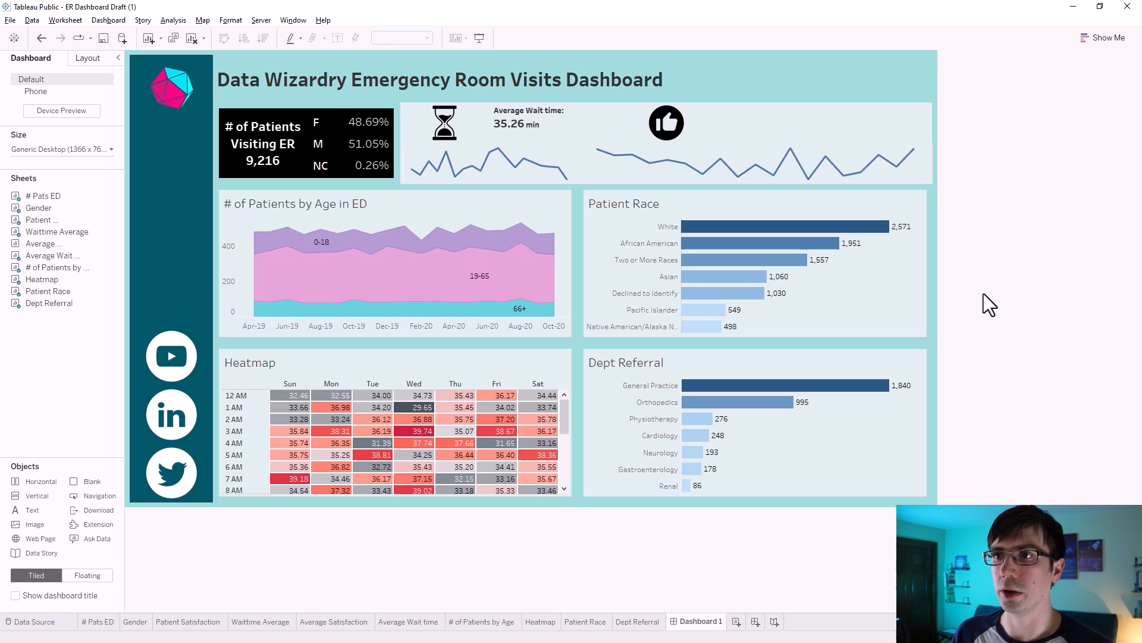
# - Place the Average Satisfaction sheet in the blank area beside the thumbs-up image and hide its title
pyautogui.click(32, 242)
pyautogui.moveTo(32, 242); pyautogui.dragTo(804, 122)
pyautogui.rightClick(788, 123)
pyautogui.click(808, 158)
# - Set the worksheet shading of the Average Patient Satisfaction figure to the custom light blue-grey used by the dashboard's panels
pyautogui.moveTo(794, 125)
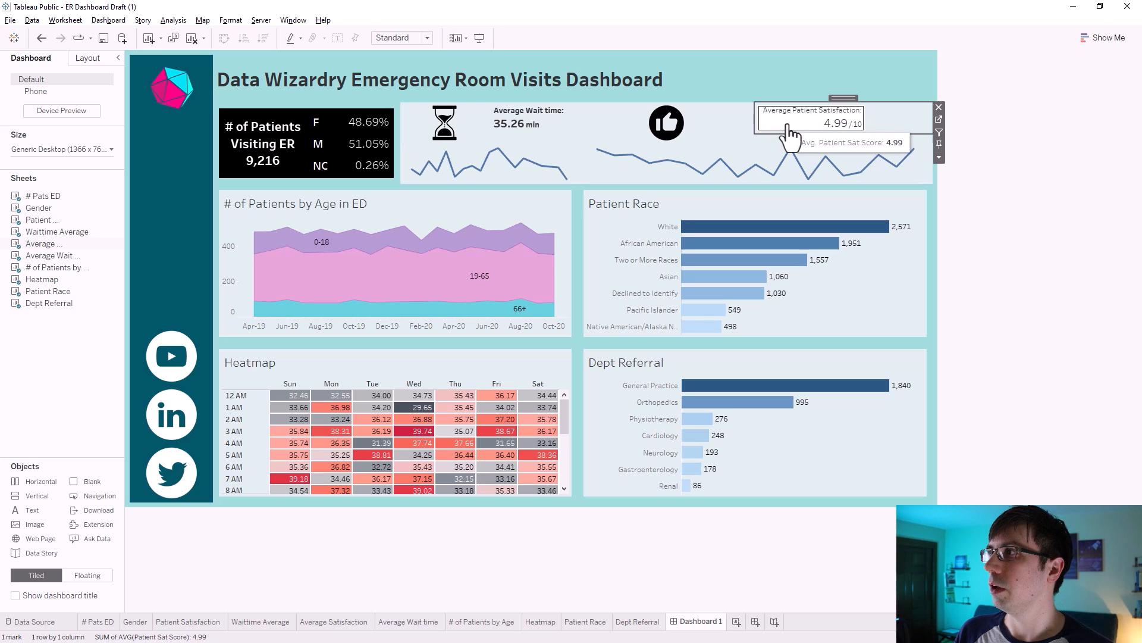
pyautogui.rightClick(785, 130)
pyautogui.click(825, 177)
pyautogui.click(45, 79)
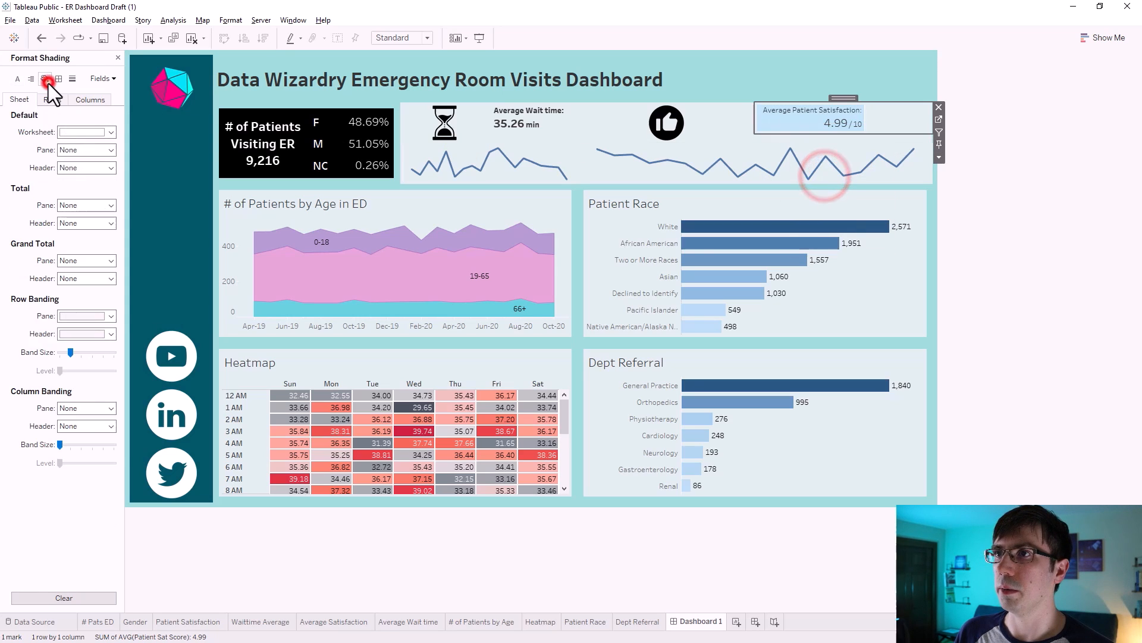
pyautogui.click(71, 128)
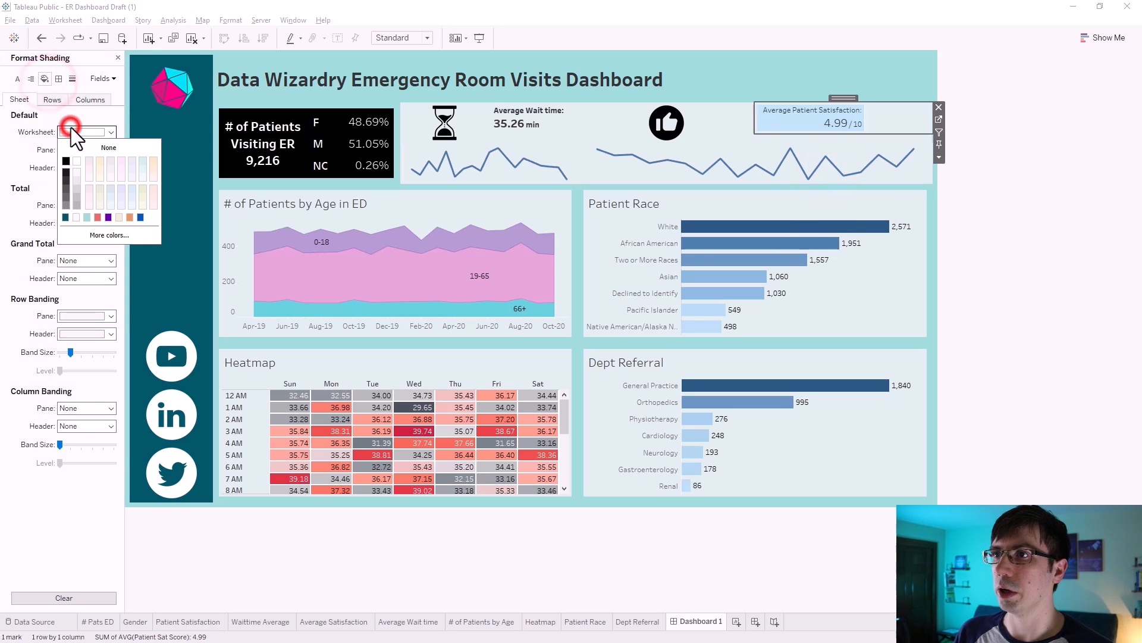
pyautogui.click(98, 234)
pyautogui.click(446, 394)
pyautogui.click(654, 432)
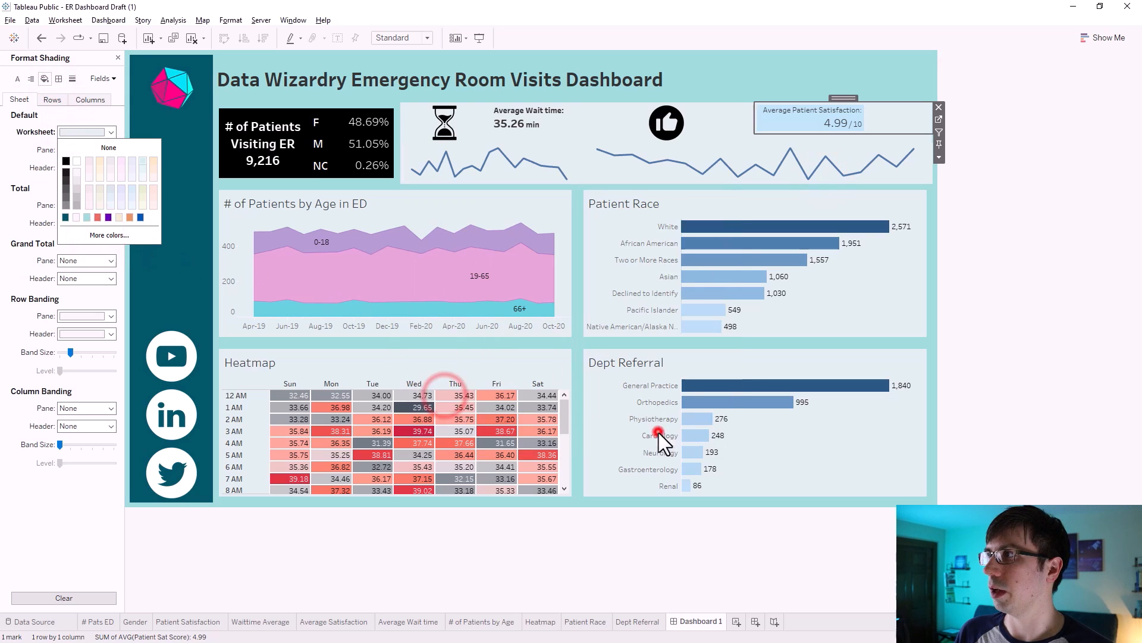
pyautogui.click(1051, 166)
# - Set the pane's horizontal alignment to Left for the Average Patient Satisfaction figure
pyautogui.click(785, 116)
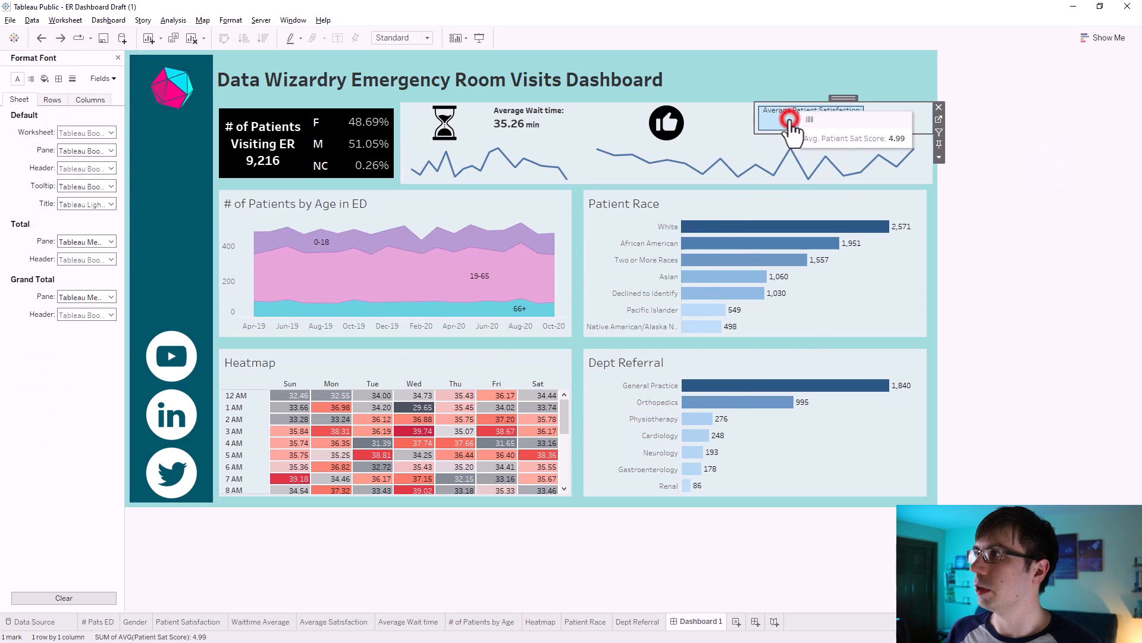
pyautogui.click(30, 78)
pyautogui.click(78, 131)
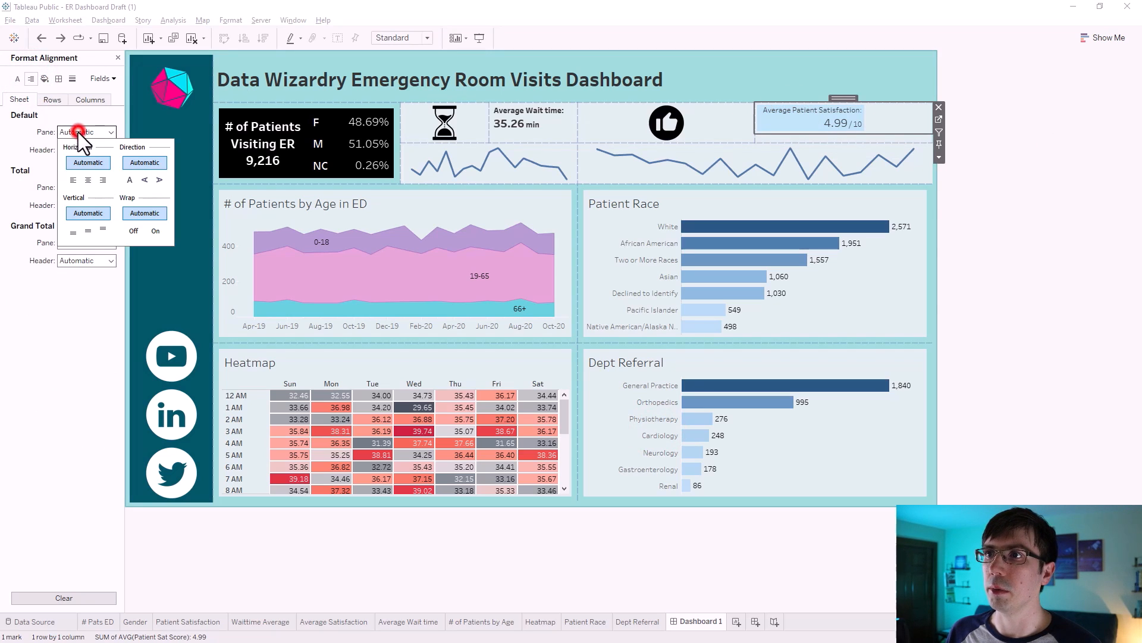
pyautogui.click(73, 179)
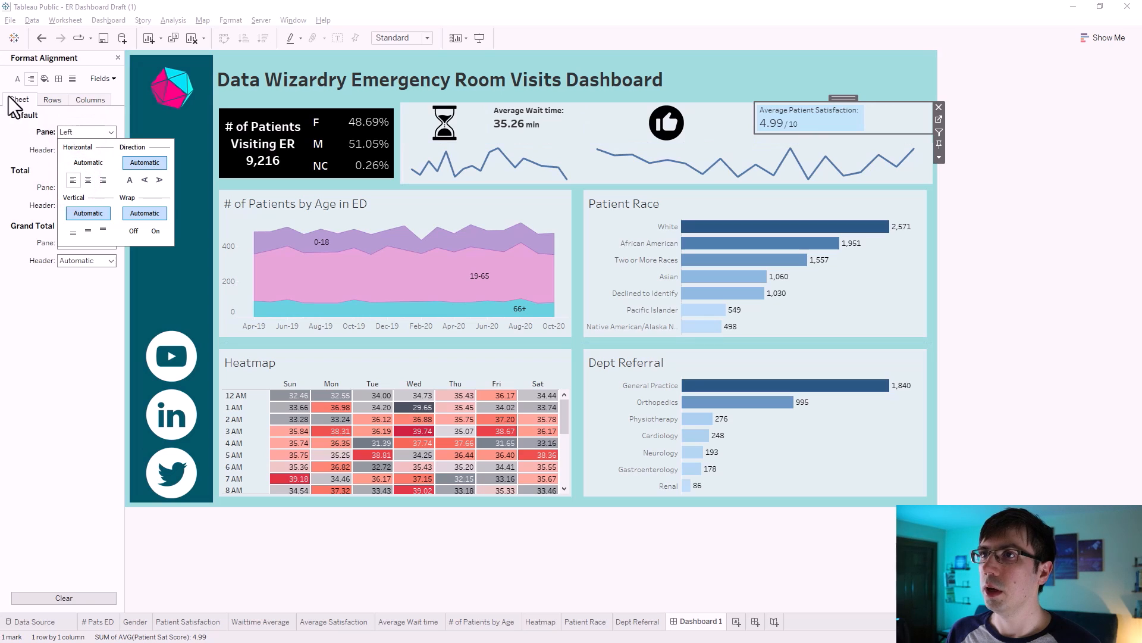
# - Set the worksheet font of the Average Patient Satisfaction figure to bold Tableau Medium, size 10
pyautogui.click(18, 79)
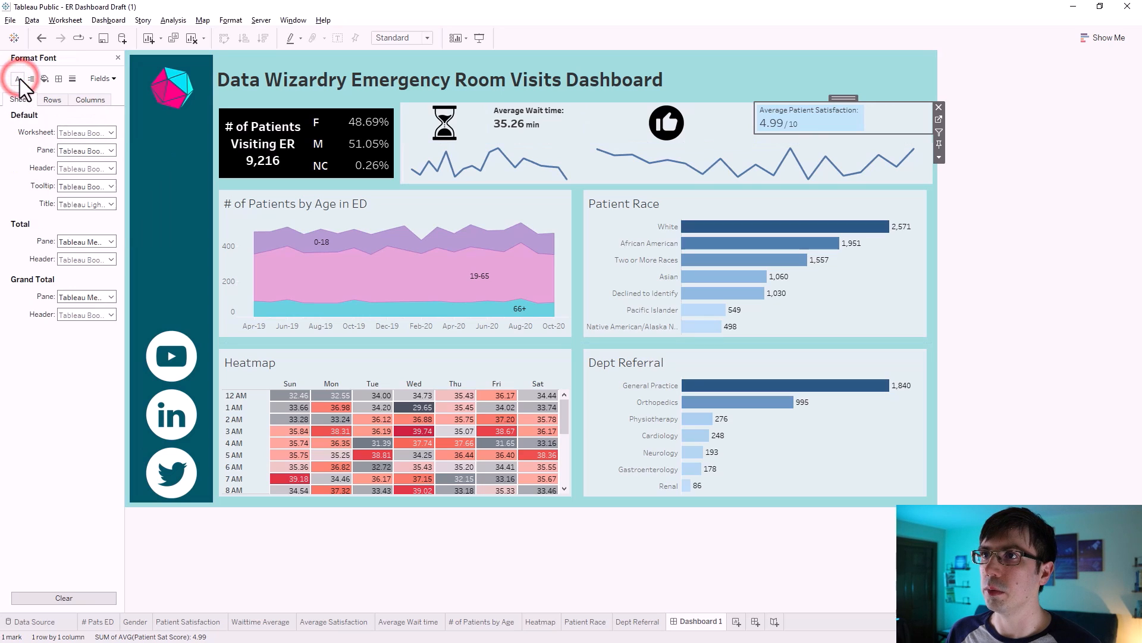
pyautogui.click(88, 130)
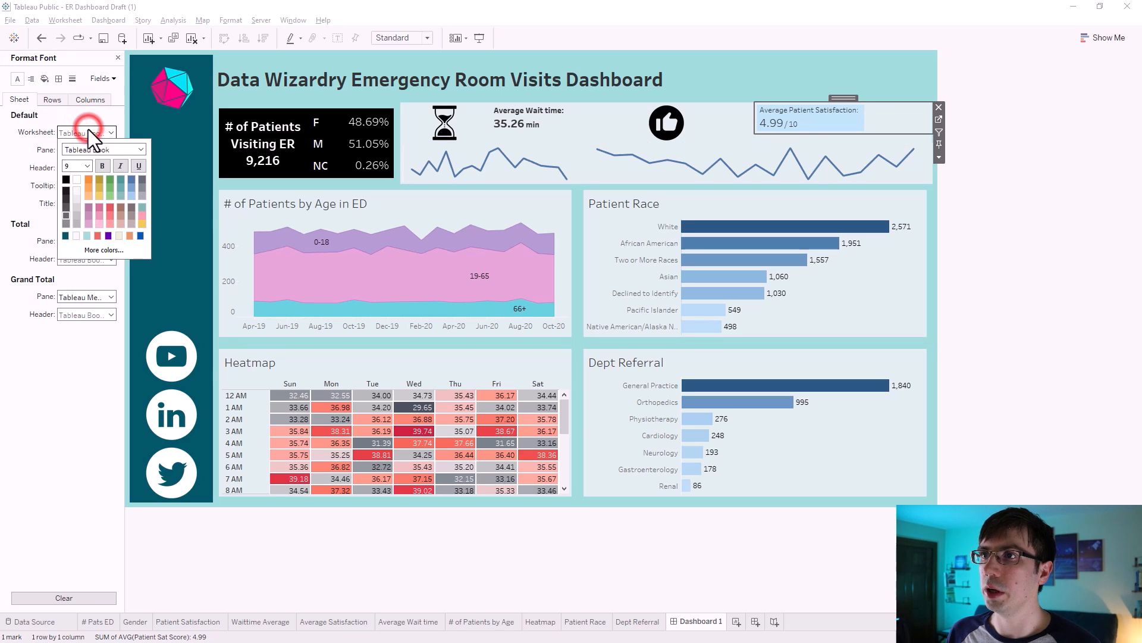
pyautogui.click(100, 167)
pyautogui.click(86, 166)
pyautogui.click(83, 193)
pyautogui.click(139, 151)
pyautogui.click(110, 184)
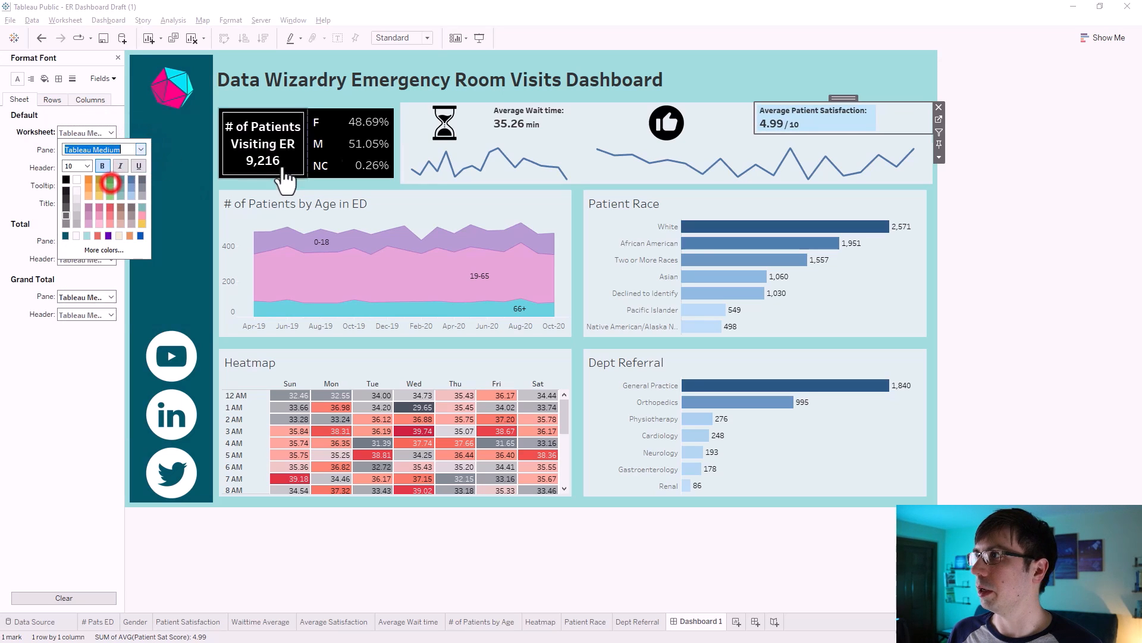
# - Narrow the thumbs-up image's area so the Average Patient Satisfaction figure sits directly beside the icon
pyautogui.click(1023, 177)
pyautogui.moveTo(755, 118); pyautogui.dragTo(640, 117)
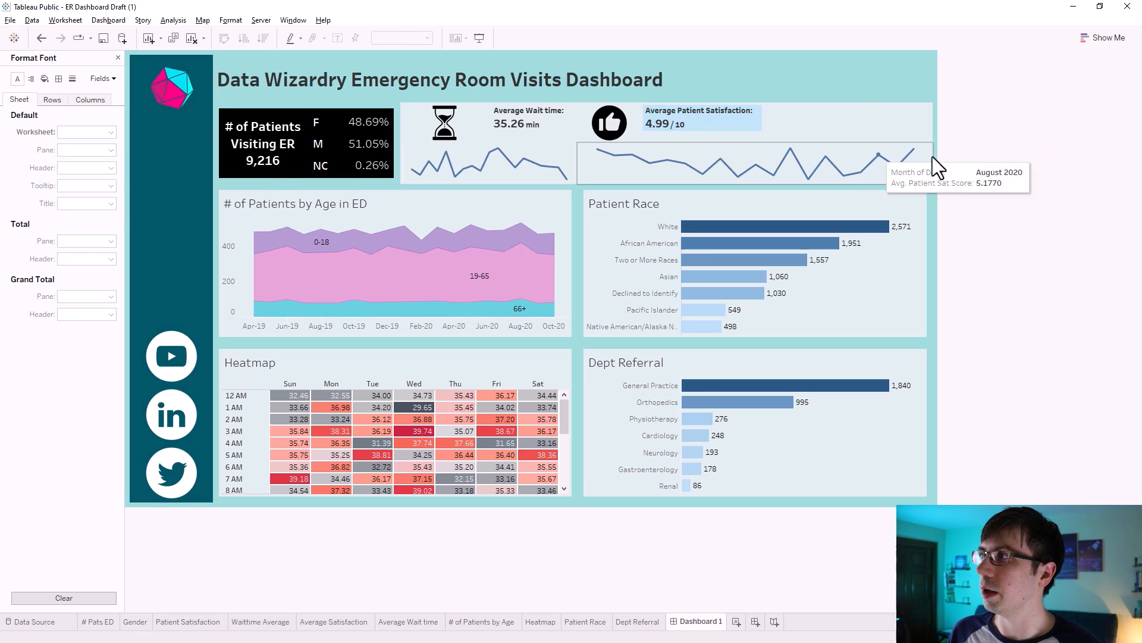
pyautogui.click(916, 149)
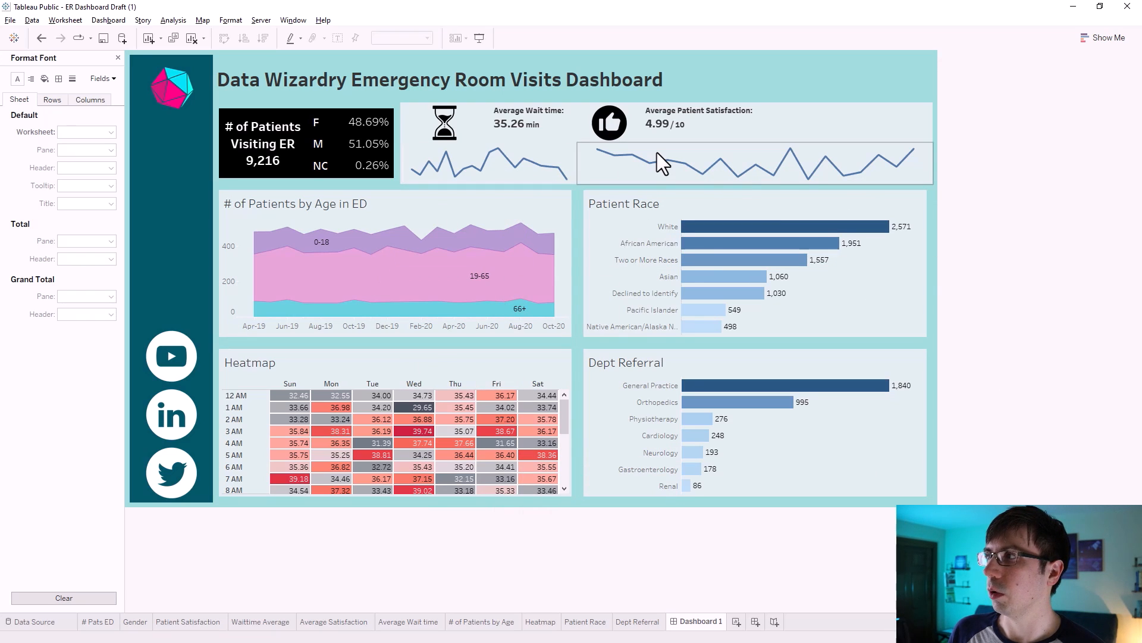
# - On the Patient Satisfaction sheet, change the tooltip's score label to "Average Patient Satisfaction Score (0-10)"
pyautogui.click(927, 166)
pyautogui.click(939, 162)
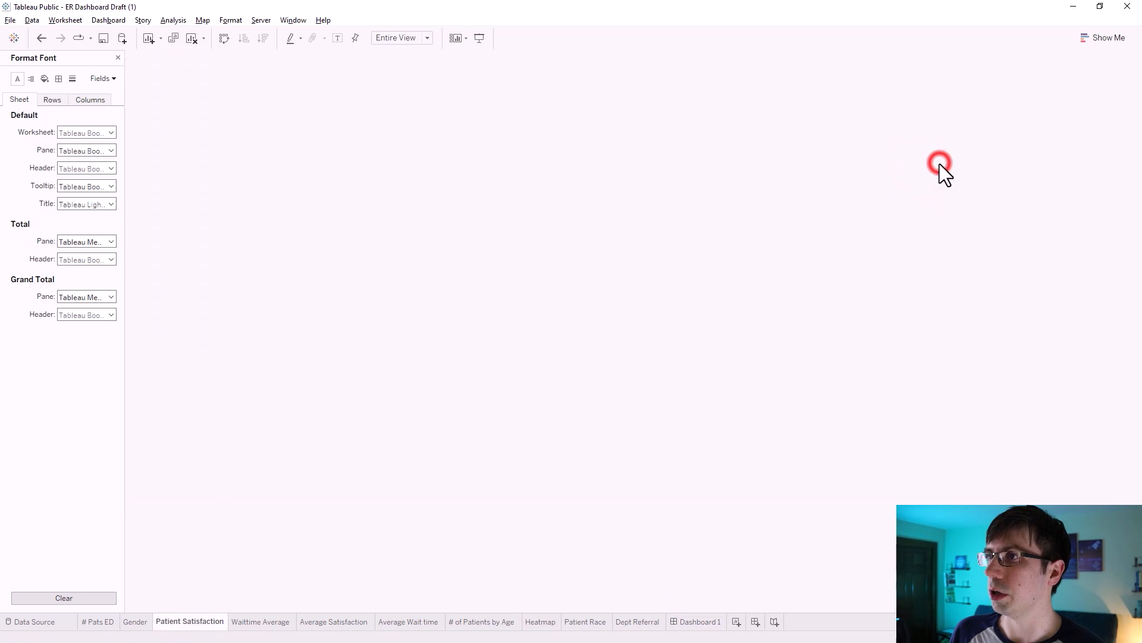
pyautogui.click(181, 220)
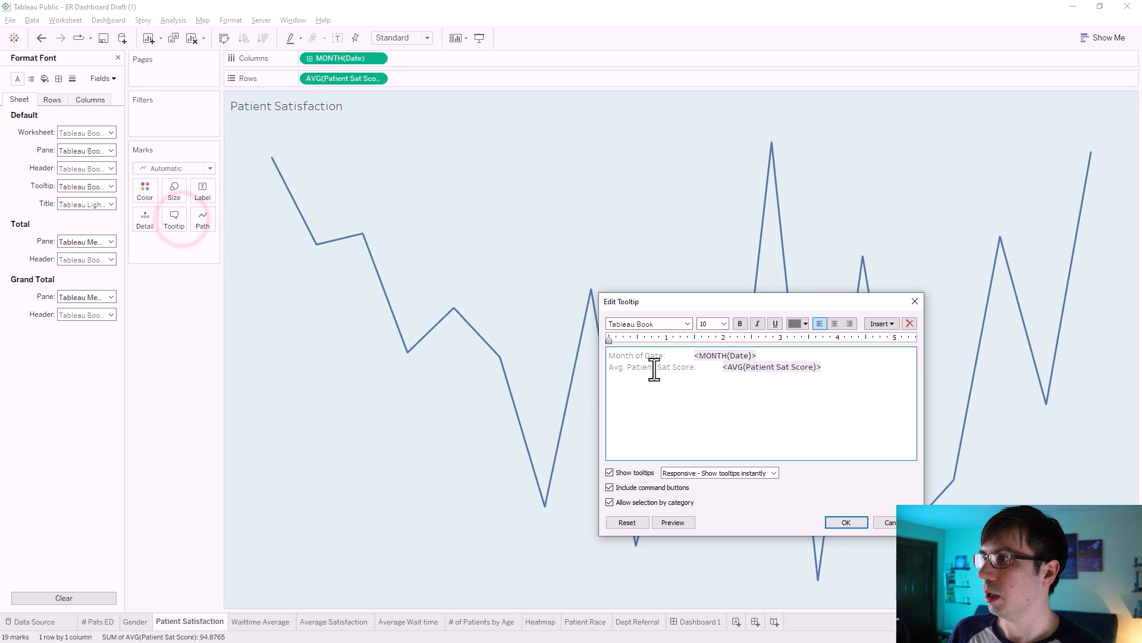
pyautogui.moveTo(695, 367); pyautogui.dragTo(607, 367)
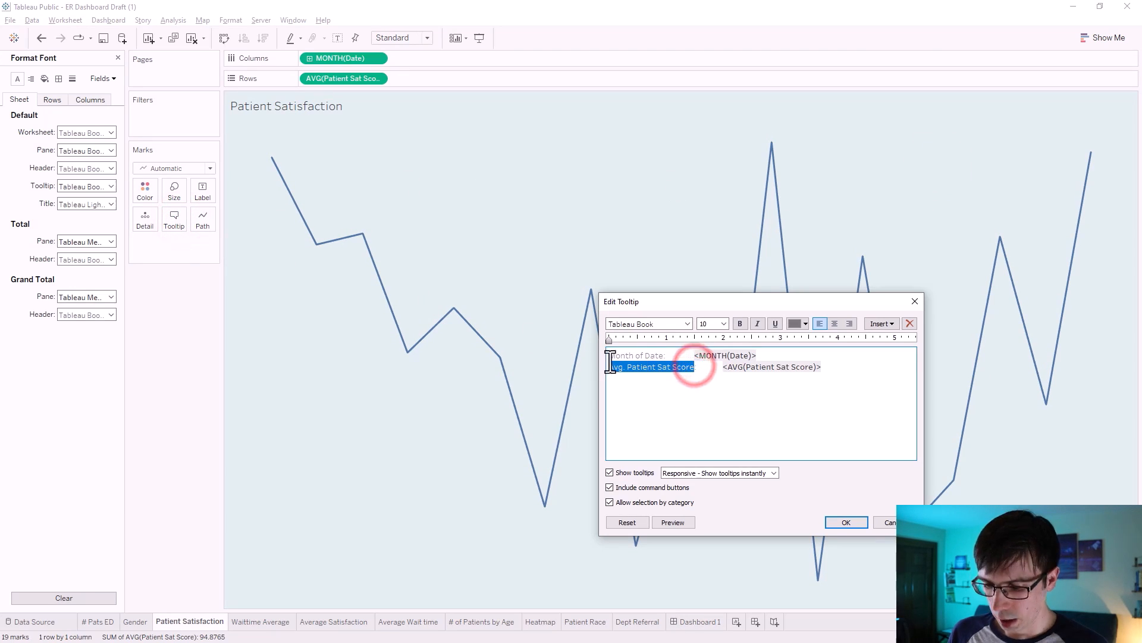
pyautogui.write('Averag')
pyautogui.write('e Patien')
pyautogui.write('t Satisfaction SCor')
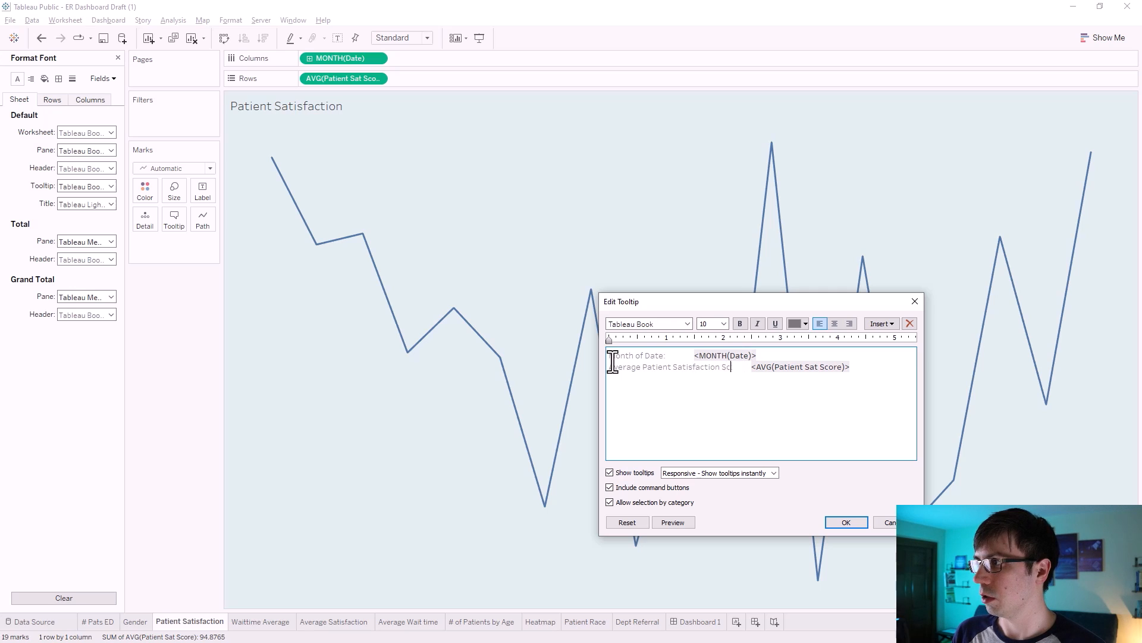
pyautogui.press('BackSpace')
pyautogui.write('(0-10')
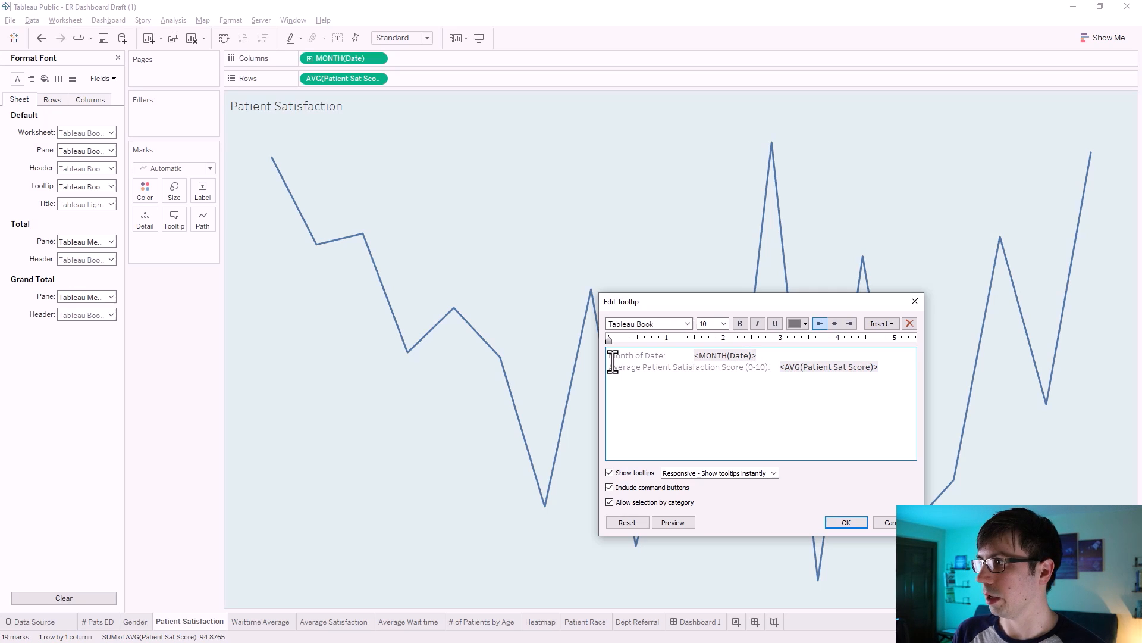
pyautogui.click(836, 522)
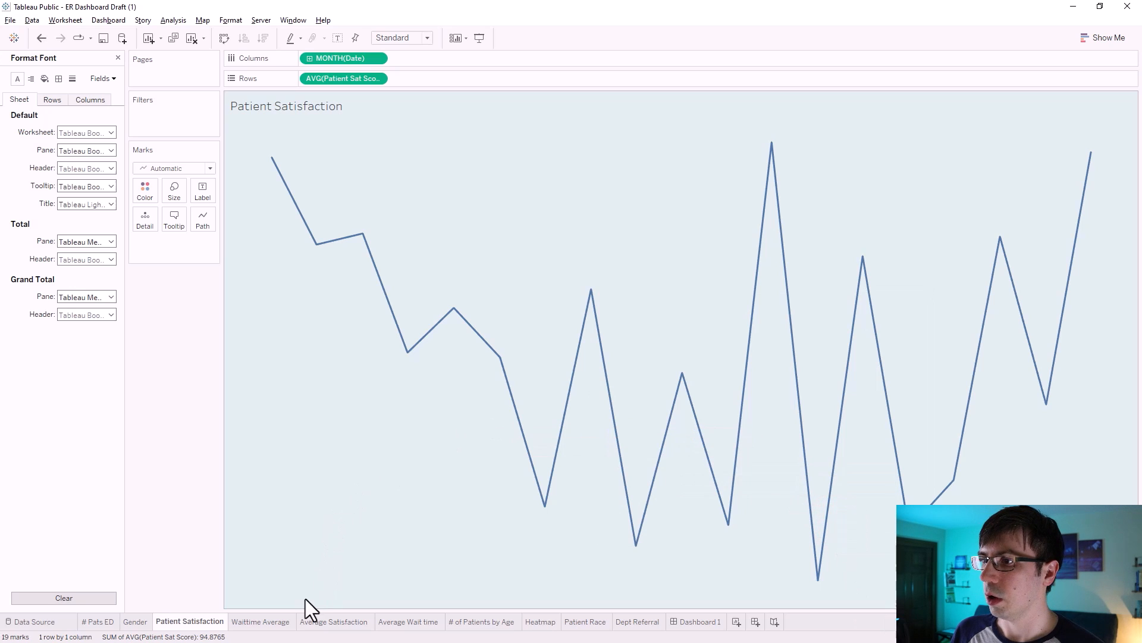
# - Relabel the Waittime Average sheet's wait time tooltip line "Wait time Average:", add "mins." after its value, and return to the dashboard
pyautogui.click(254, 626)
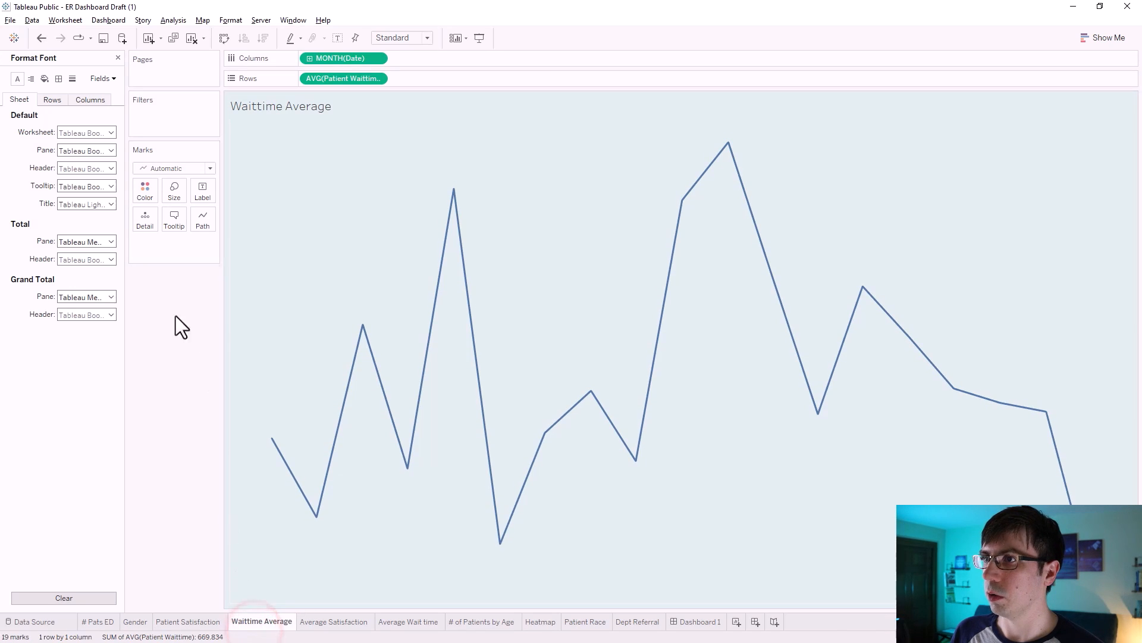
pyautogui.click(177, 222)
pyautogui.moveTo(658, 366); pyautogui.dragTo(605, 362)
pyautogui.press('BackSpace')
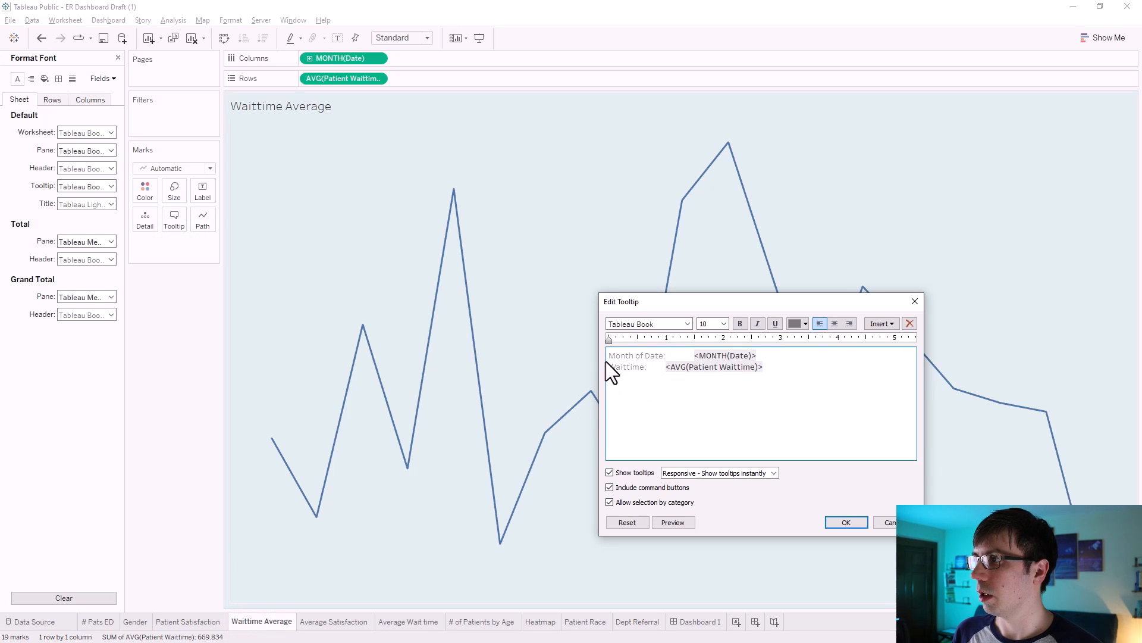
pyautogui.press('End')
pyautogui.press('BackSpace')
pyautogui.write('Average (')
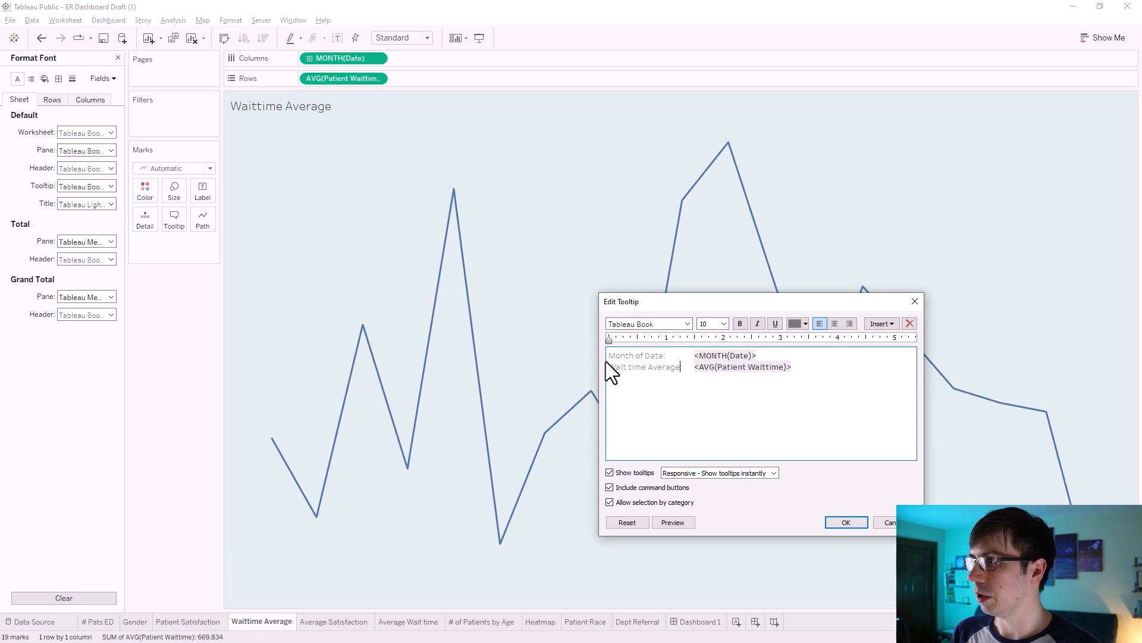
pyautogui.press('BackSpace')
pyautogui.press('BackSpace')
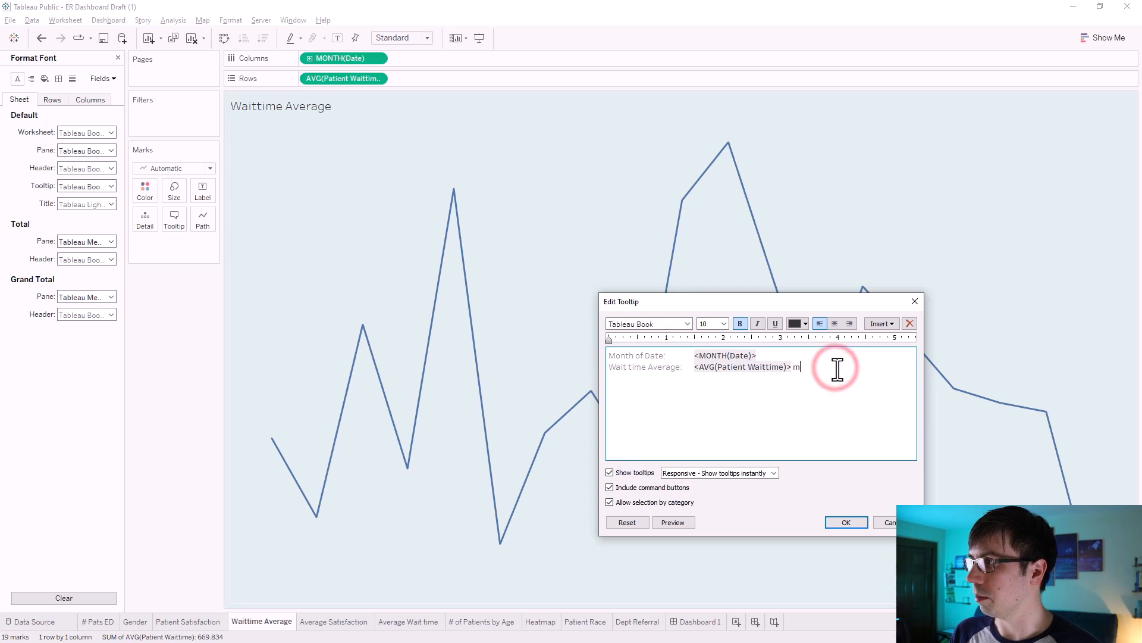
pyautogui.click(694, 622)
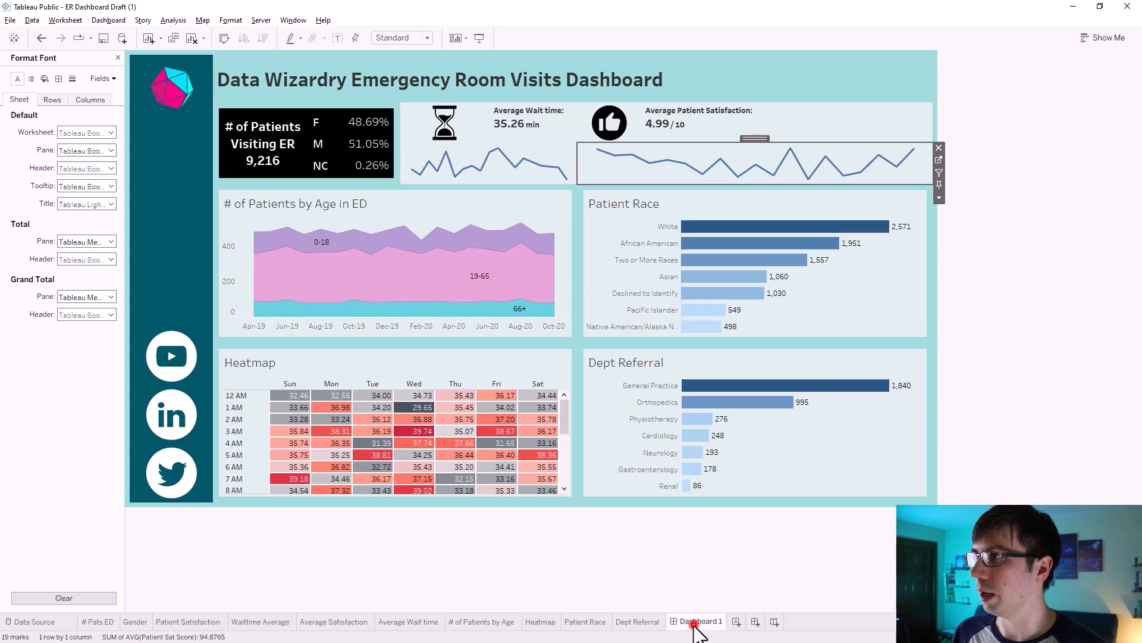
pyautogui.click(637, 504)
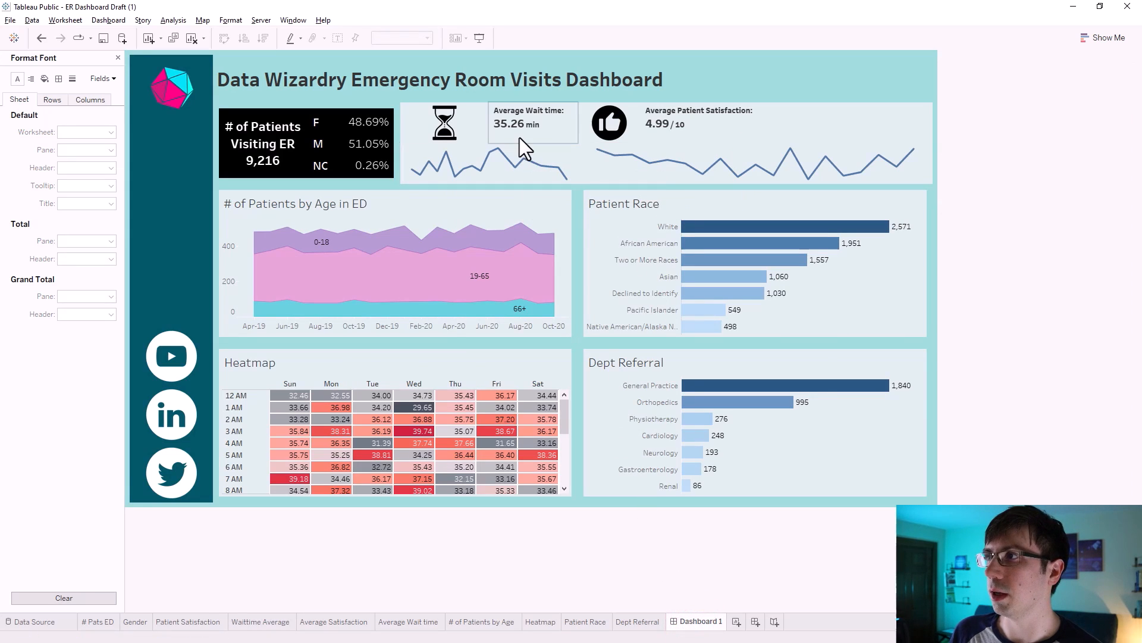
# - Copy the "Wait time Average" line from the Waittime Average sheet's tooltip and return to the dashboard
pyautogui.moveTo(520, 138)
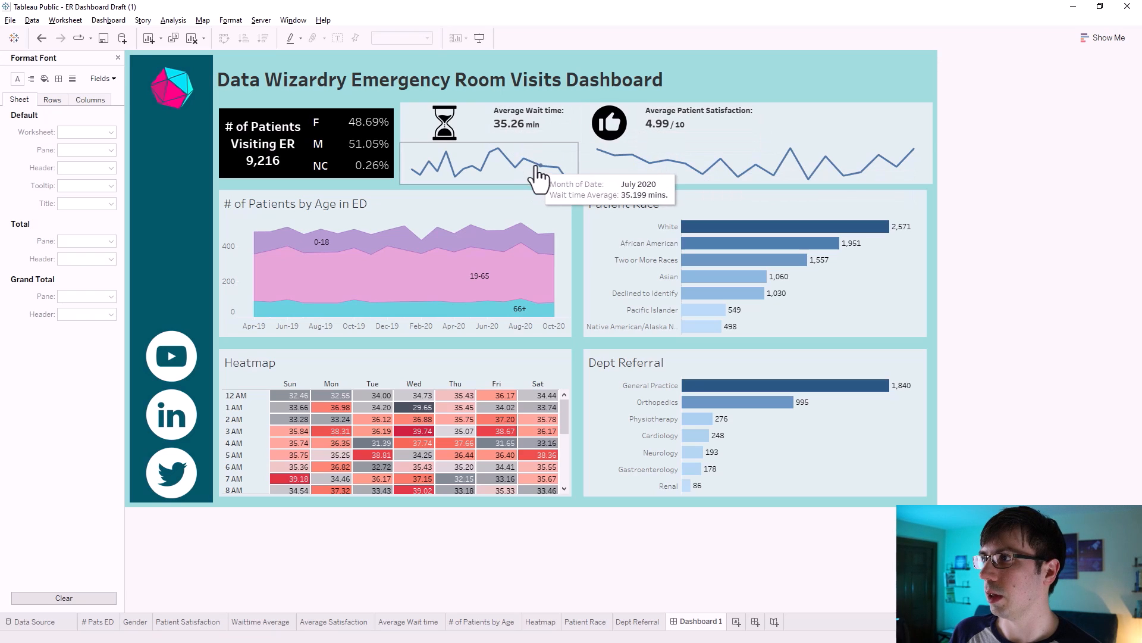
pyautogui.click(560, 156)
pyautogui.click(582, 156)
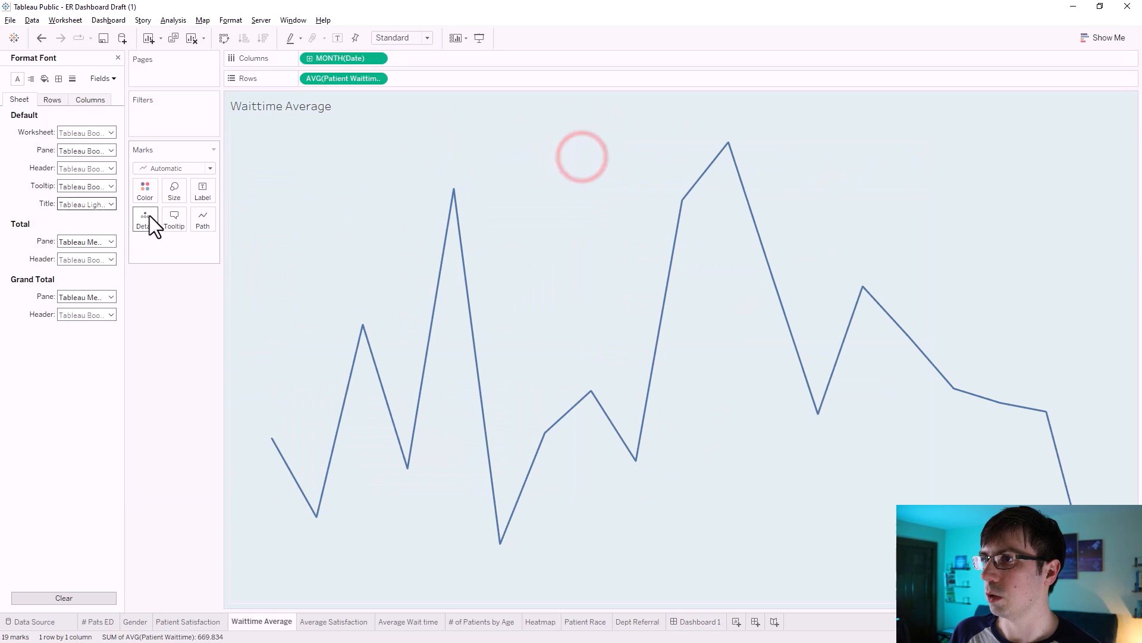
pyautogui.click(171, 219)
pyautogui.moveTo(821, 367); pyautogui.dragTo(576, 365)
pyautogui.hotkey('ctrl', 'c')
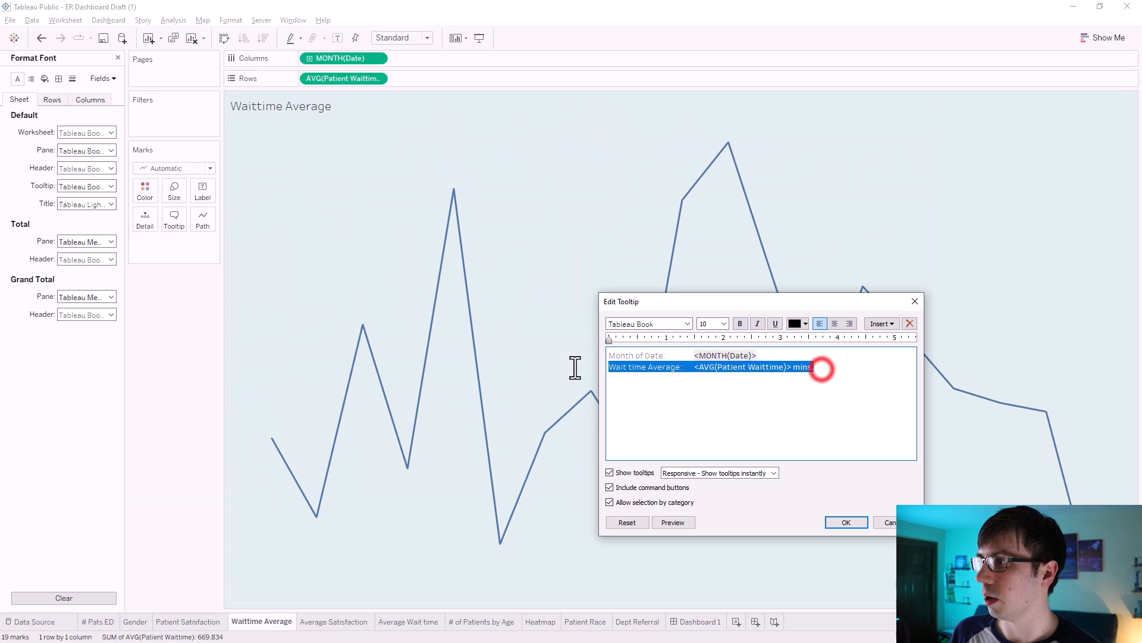
pyautogui.click(847, 522)
pyautogui.click(688, 620)
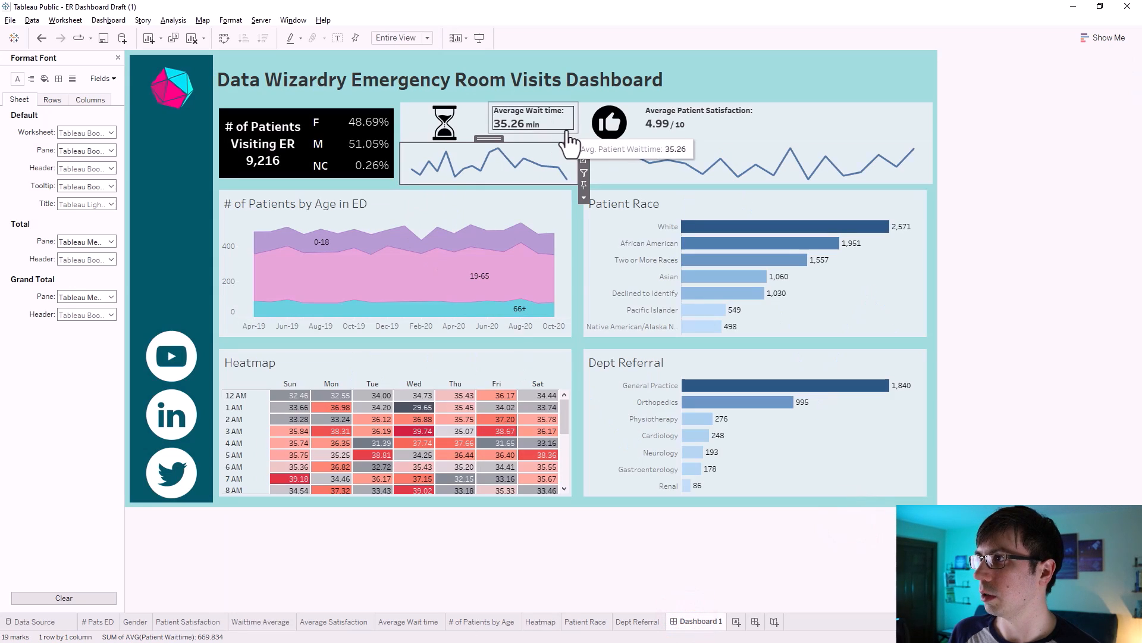
# - Replace the Average Wait time sheet's tooltip text with the copied "Wait time Average" line and return to the dashboard
pyautogui.click(570, 133)
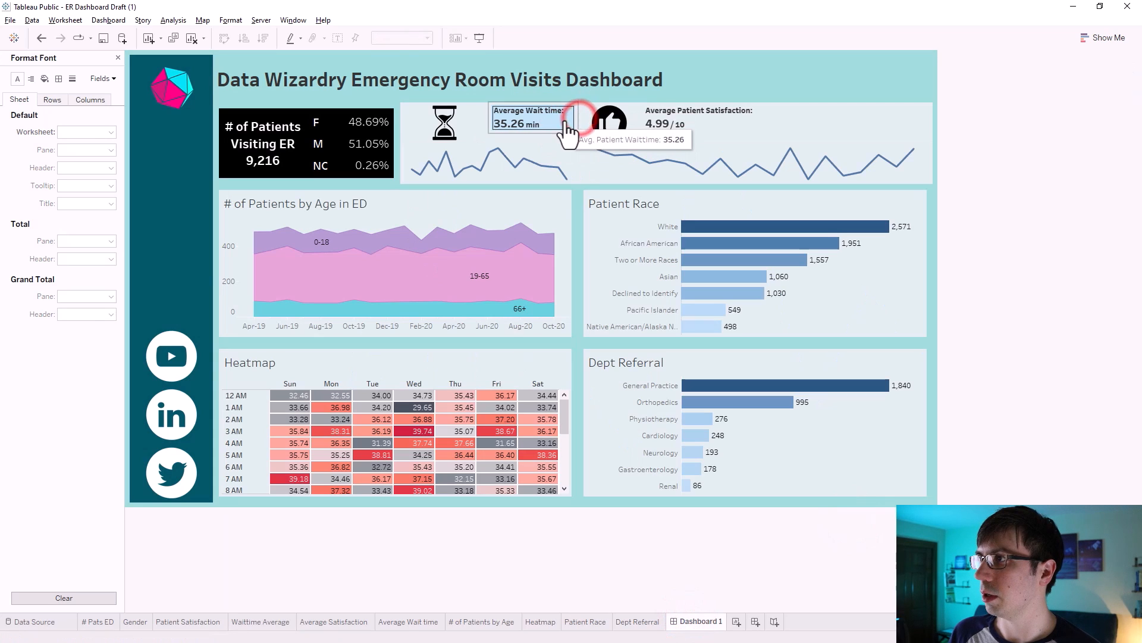
pyautogui.click(581, 119)
pyautogui.click(583, 121)
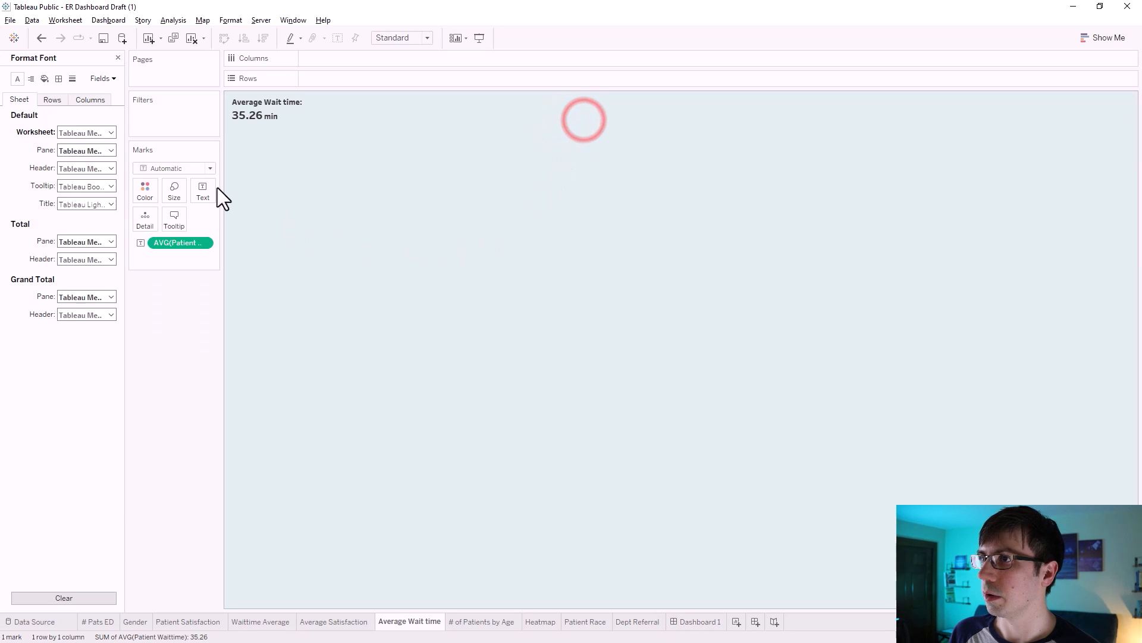
pyautogui.click(174, 219)
pyautogui.click(726, 379)
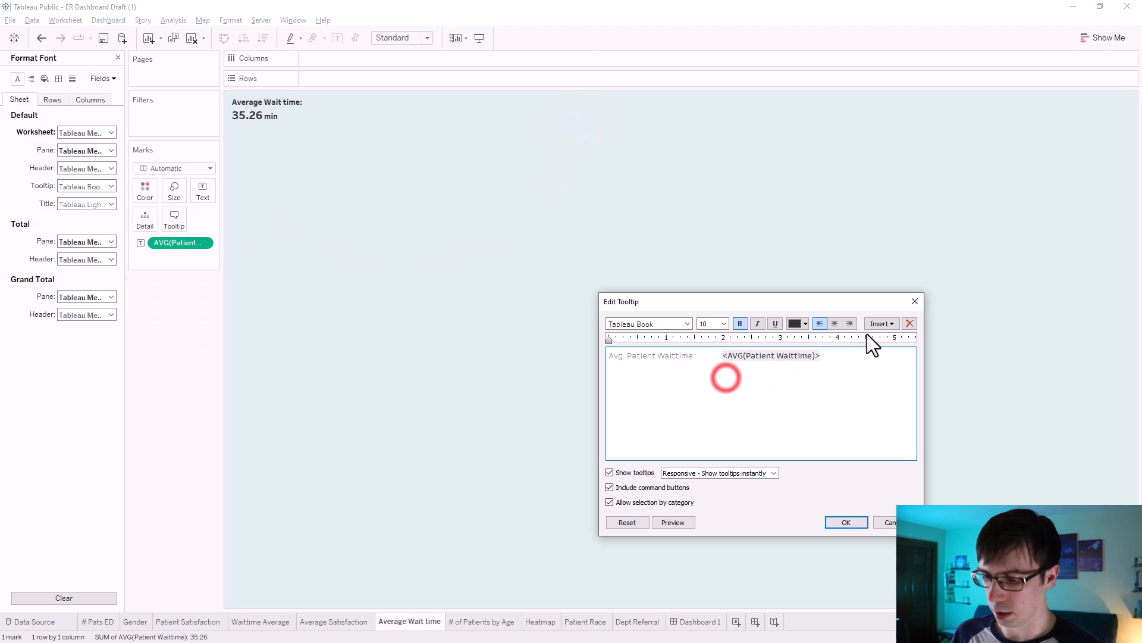
pyautogui.hotkey('ctrl', 'v')
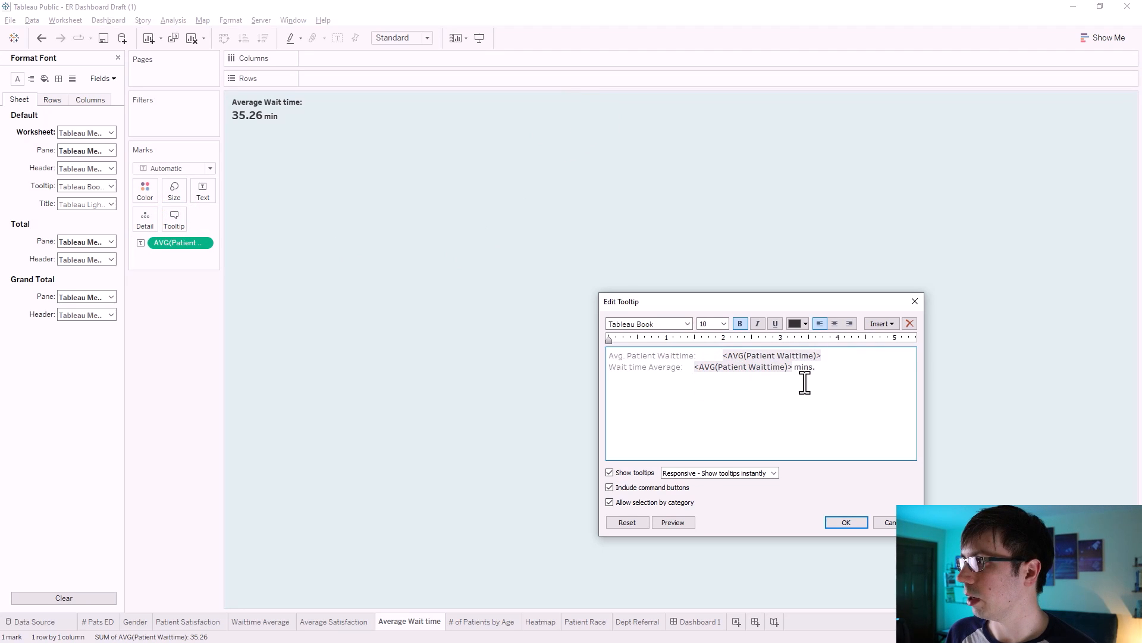
pyautogui.moveTo(841, 357); pyautogui.dragTo(451, 363)
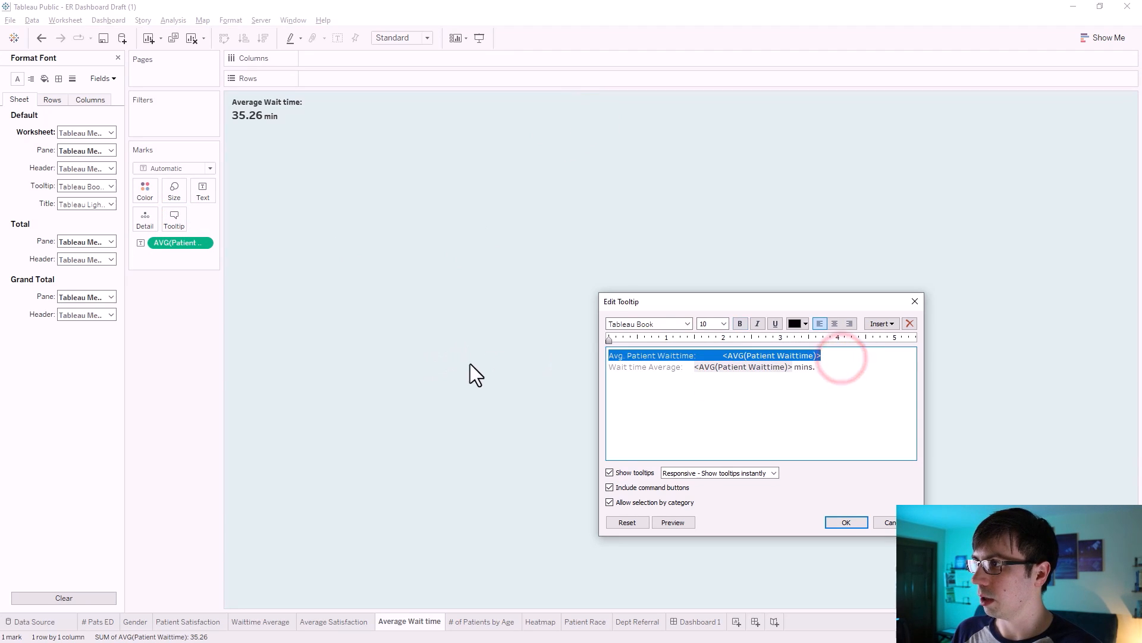
pyautogui.press('Delete')
pyautogui.press('Delete')
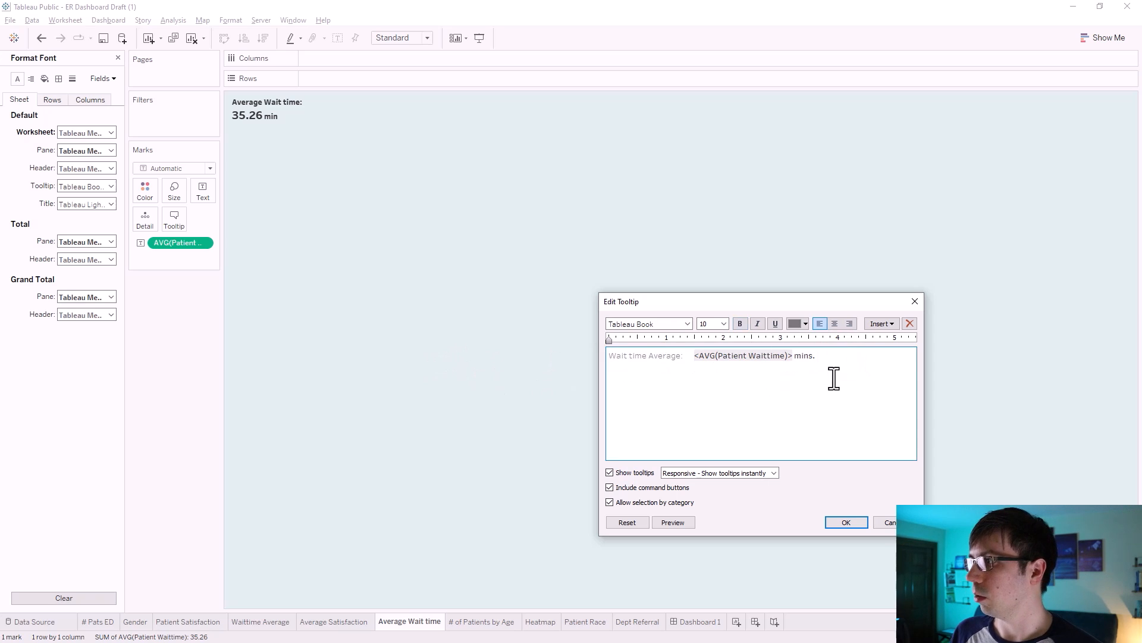
pyautogui.click(856, 527)
pyautogui.moveTo(238, 114)
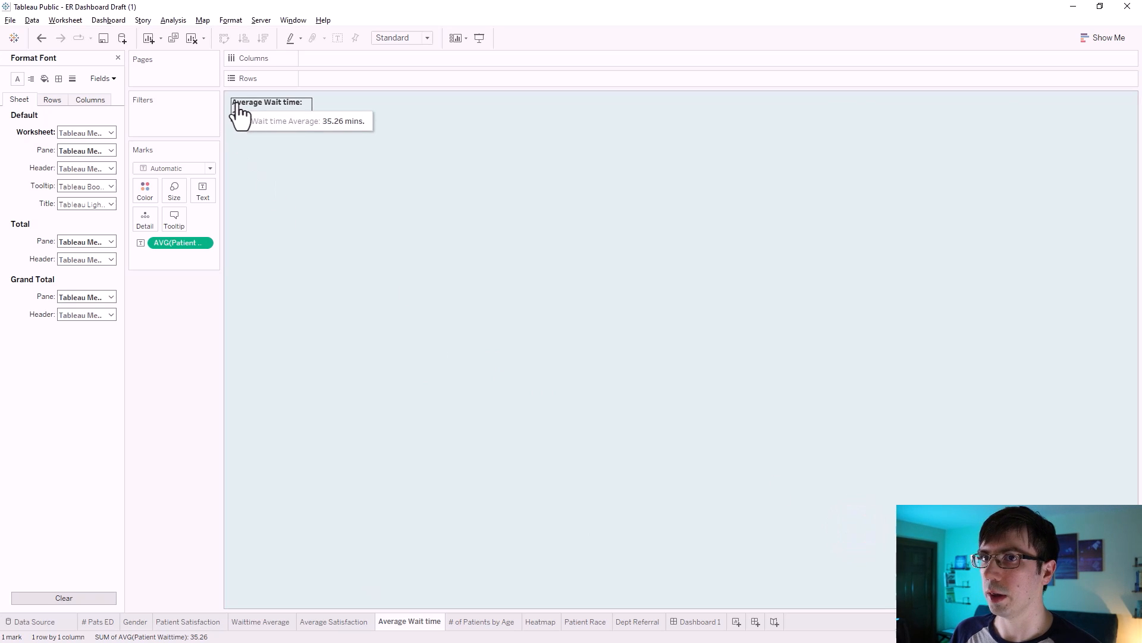
pyautogui.click(701, 622)
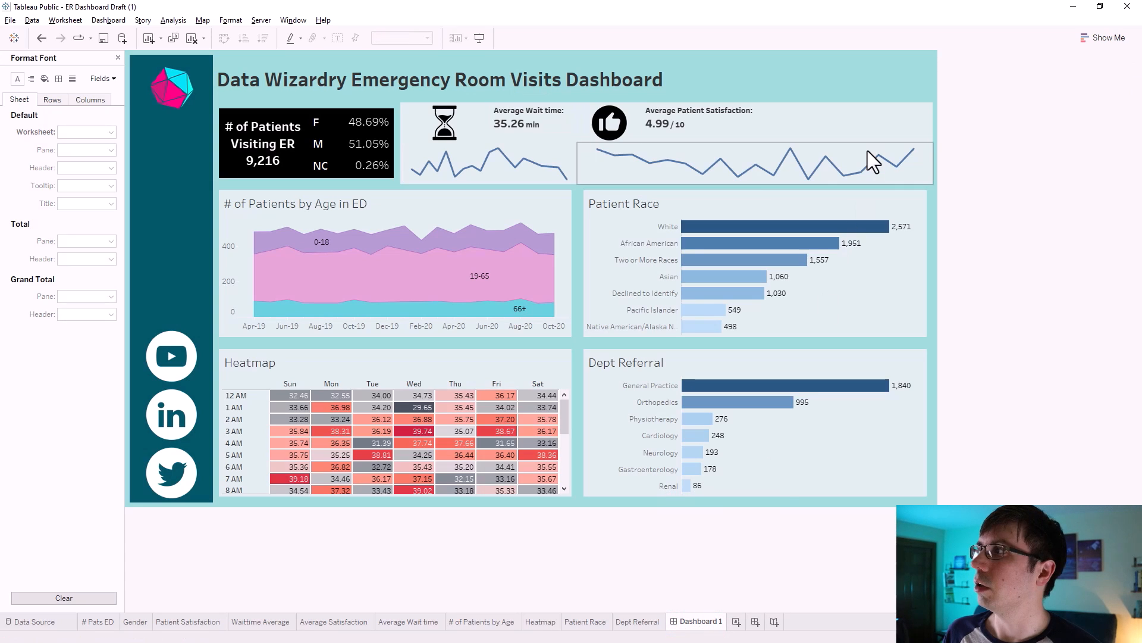
# - Copy the "Average Patient Satisfaction Score (0-10)" line from the Patient Satisfaction sheet's tooltip and return to the dashboard
pyautogui.click(843, 155)
pyautogui.click(939, 162)
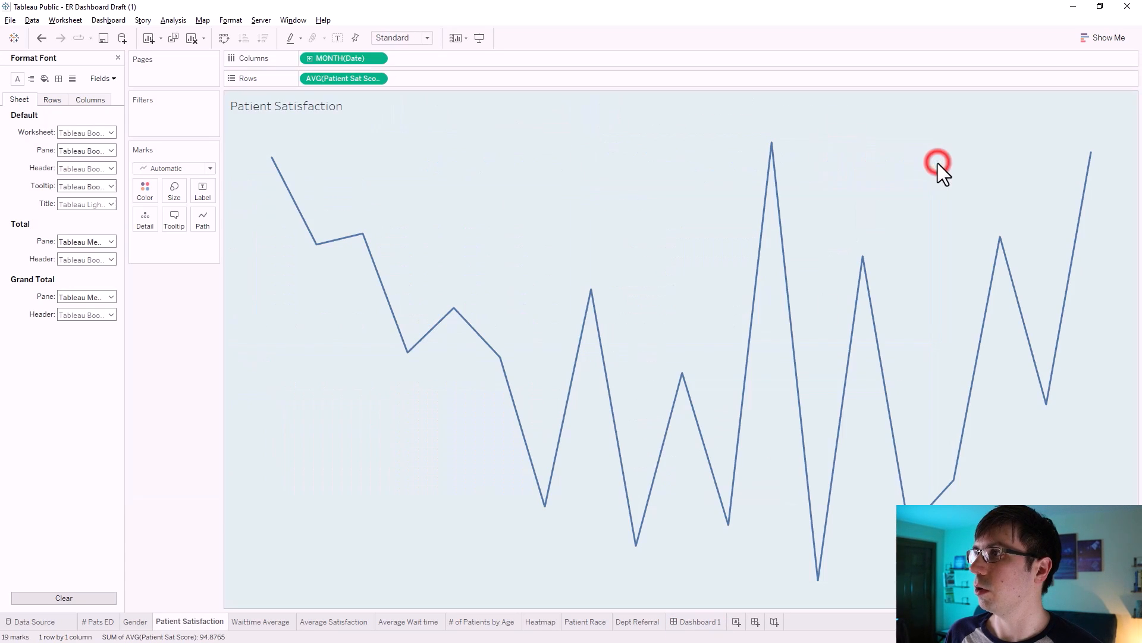
pyautogui.click(172, 219)
pyautogui.moveTo(889, 370); pyautogui.dragTo(563, 367)
pyautogui.hotkey('ctrl', 'c')
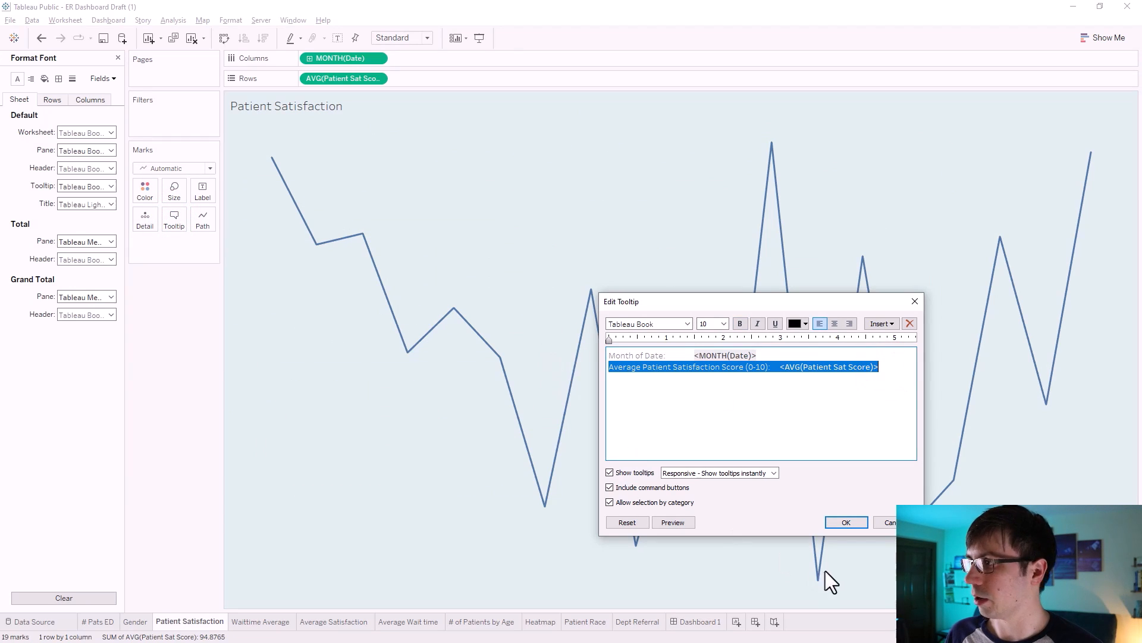
pyautogui.click(846, 522)
pyautogui.click(694, 621)
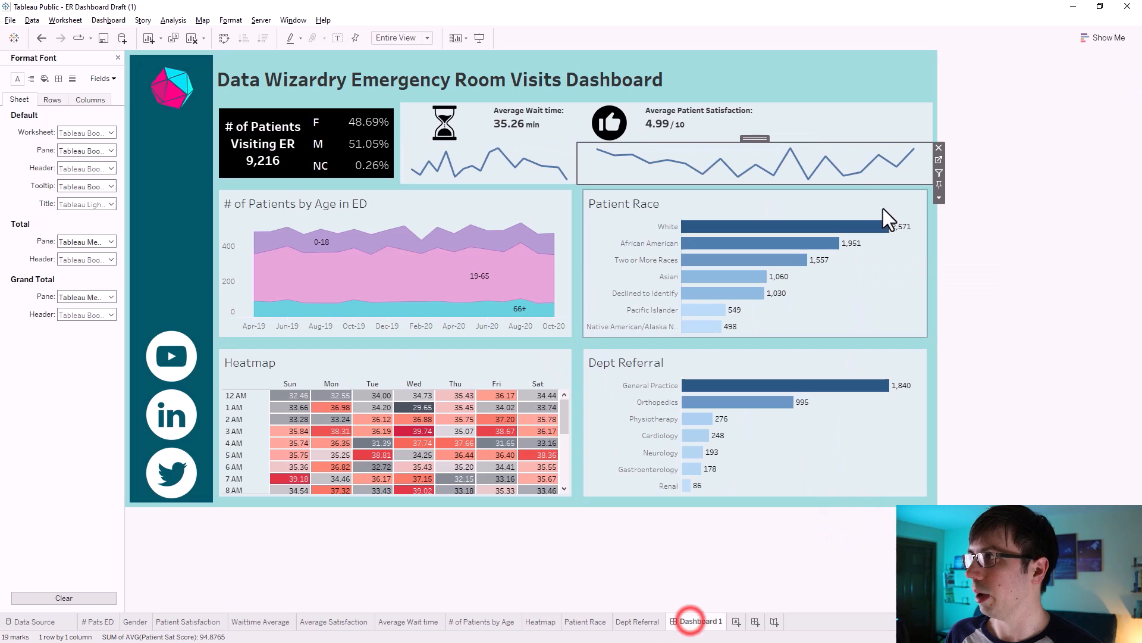
# - Replace the Average Satisfaction sheet's tooltip text with the copied "Average Patient Satisfaction Score (0-10)" line and return to the dashboard
pyautogui.click(788, 113)
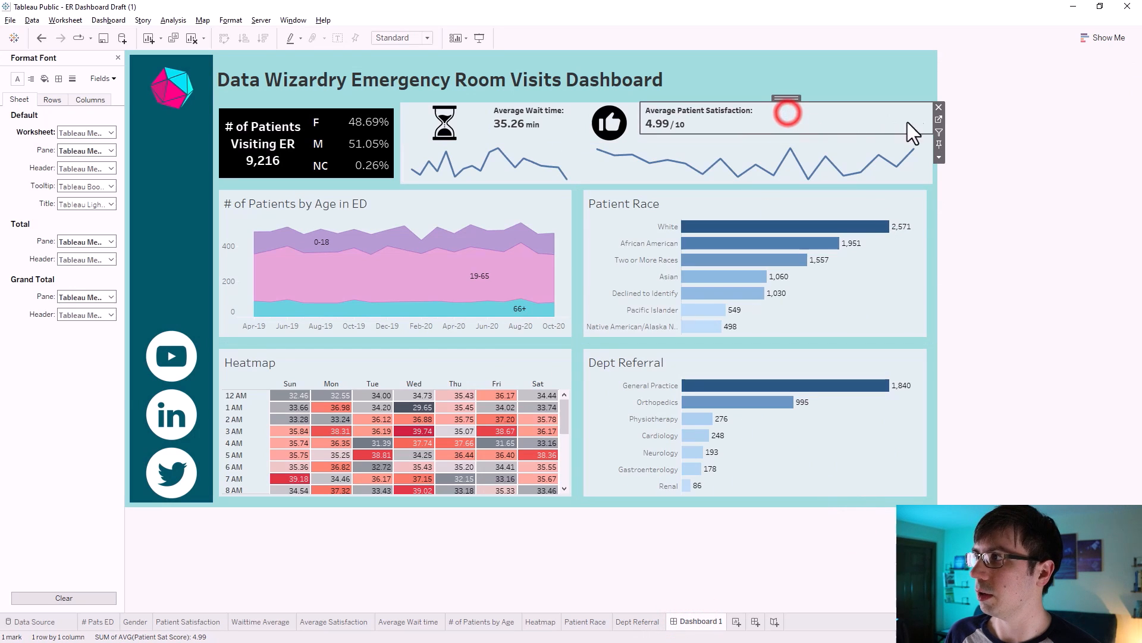
pyautogui.click(939, 120)
pyautogui.click(174, 219)
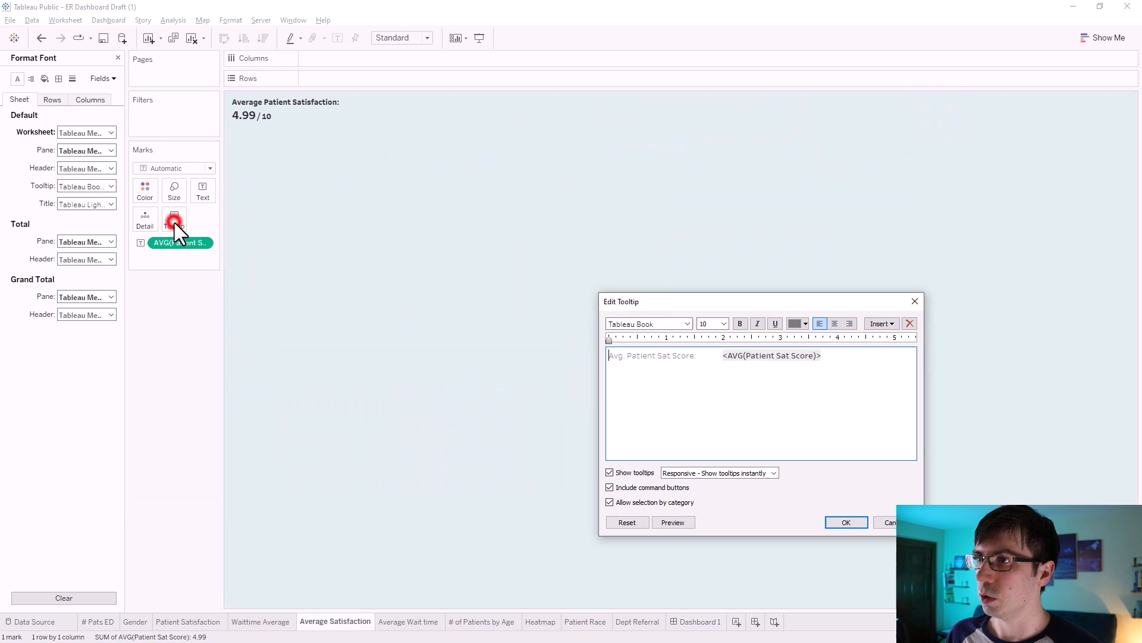
pyautogui.moveTo(833, 357); pyautogui.dragTo(530, 342)
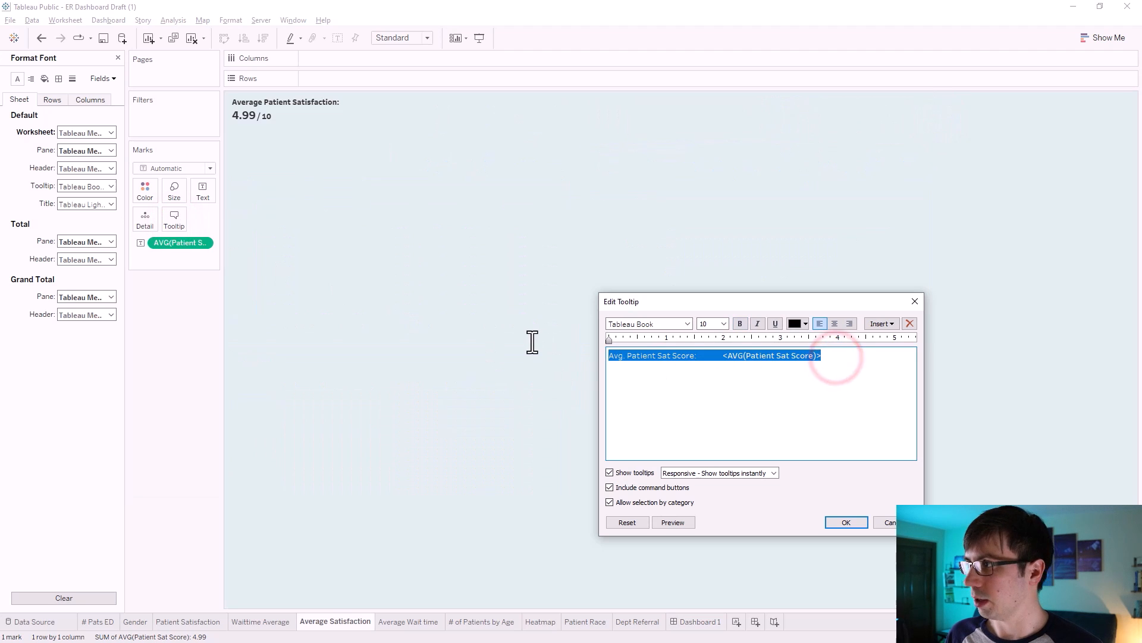
pyautogui.hotkey('ctrl', 'v')
pyautogui.click(846, 522)
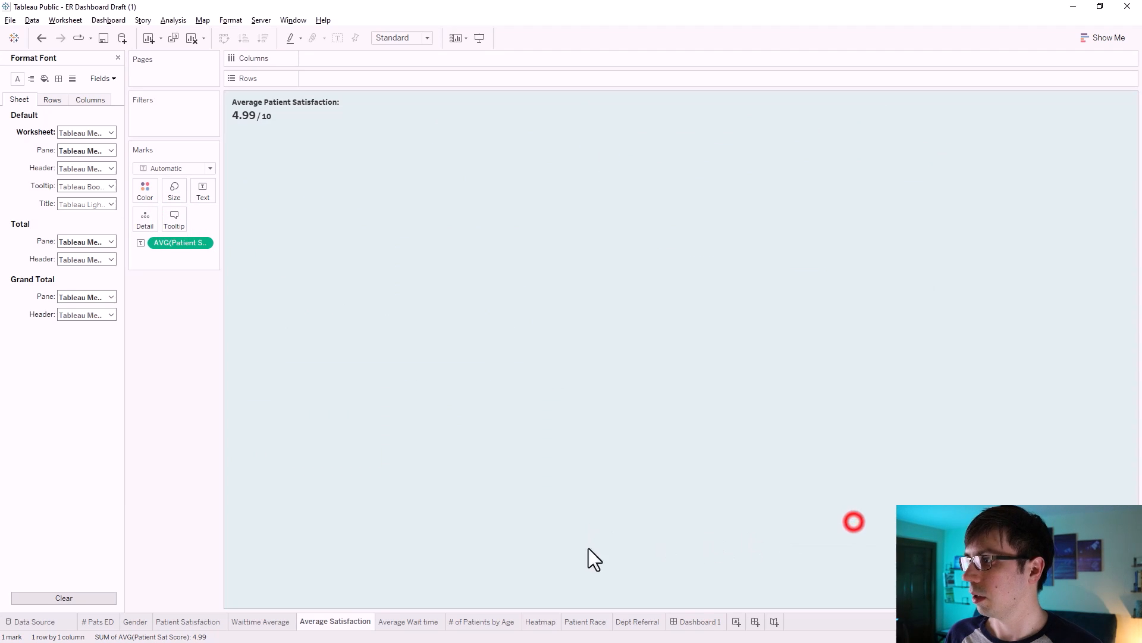
pyautogui.click(702, 620)
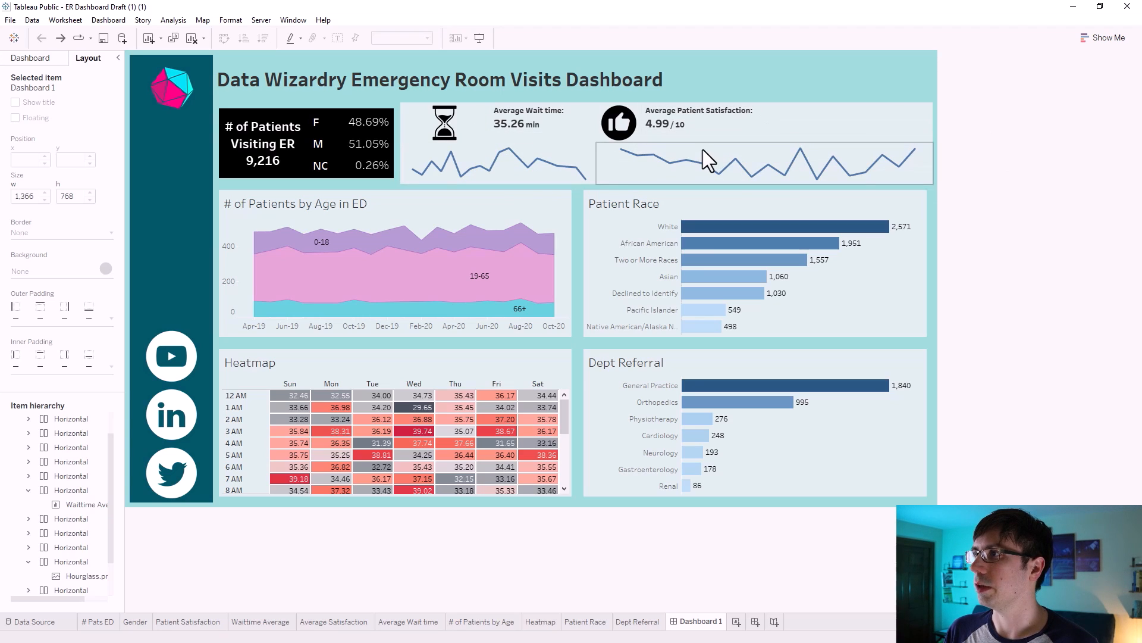
# - Give the horizontal container that holds the Waittime Average chart a black background
pyautogui.click(999, 196)
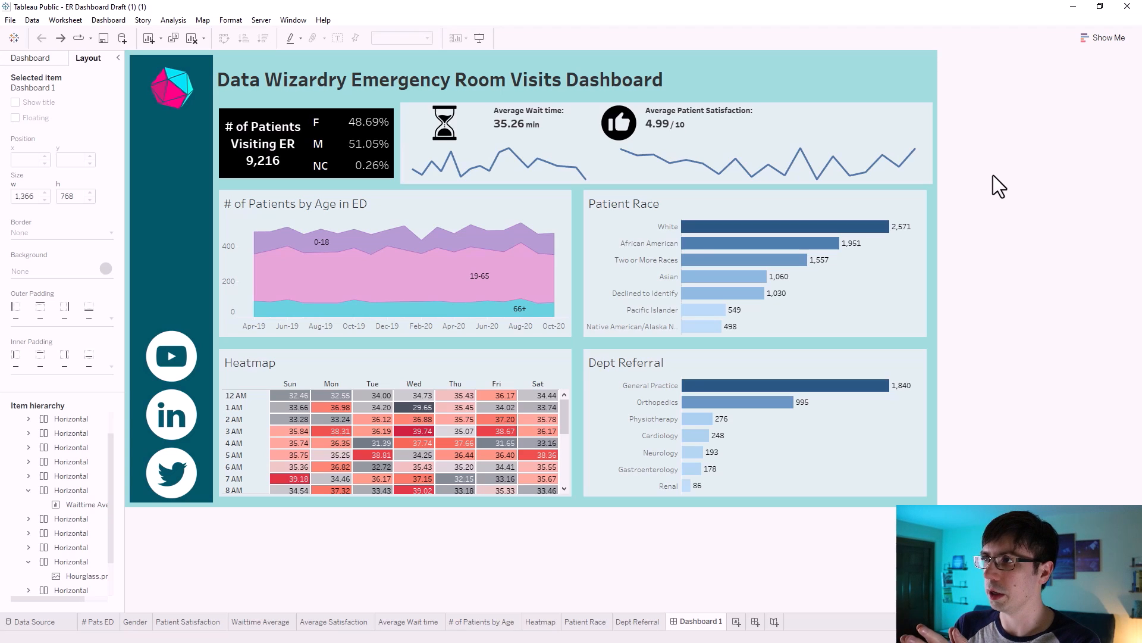
pyautogui.click(570, 150)
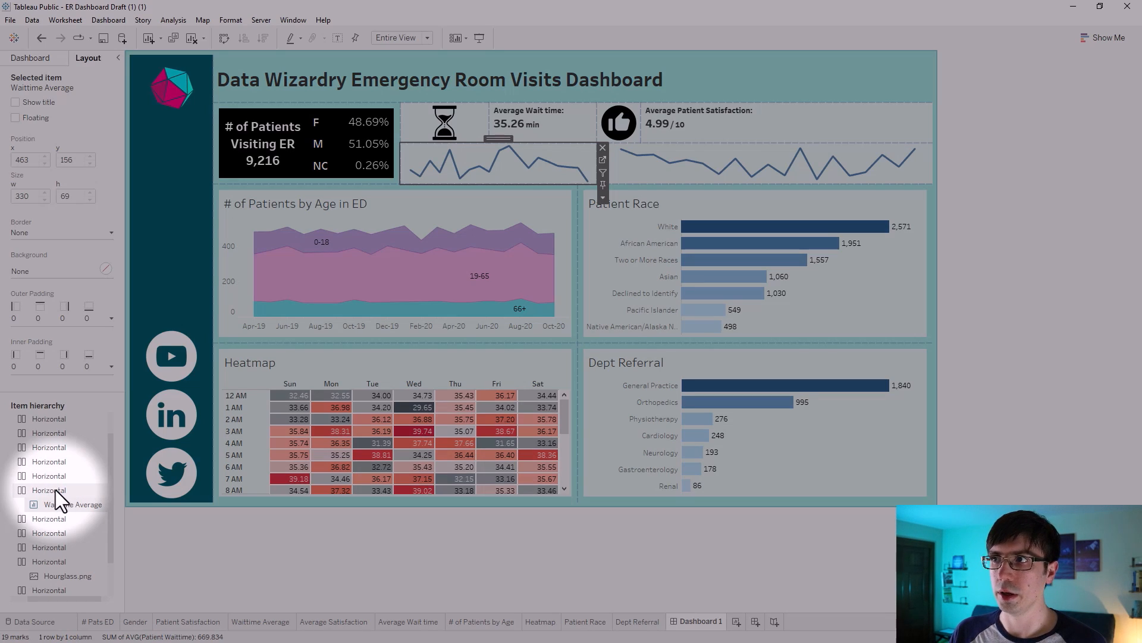
pyautogui.click(55, 490)
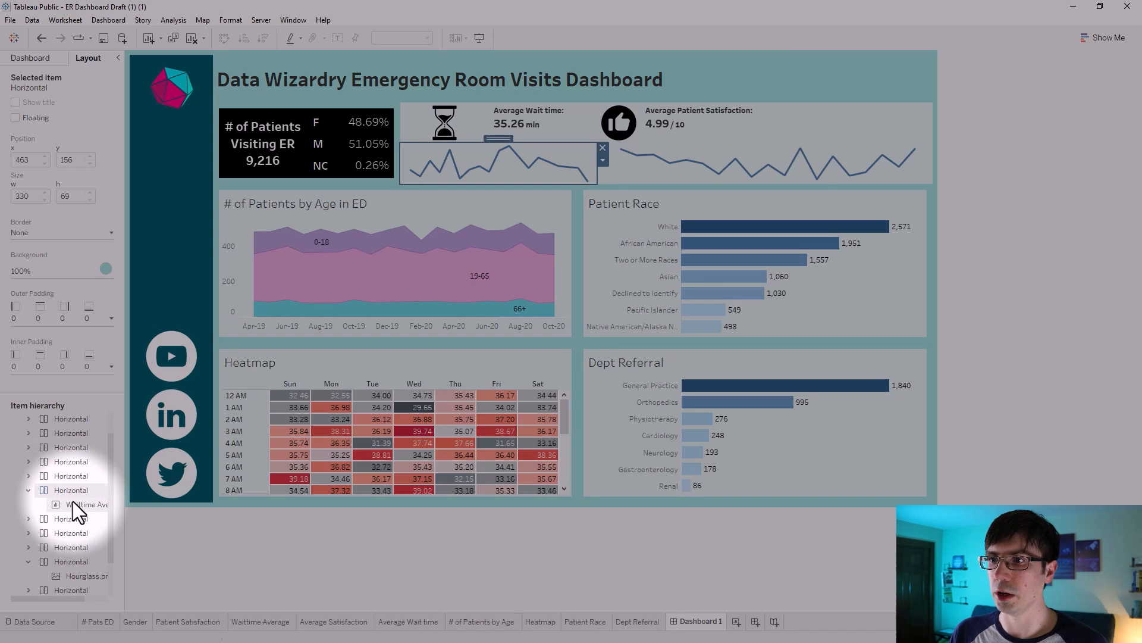
pyautogui.click(72, 502)
pyautogui.click(58, 491)
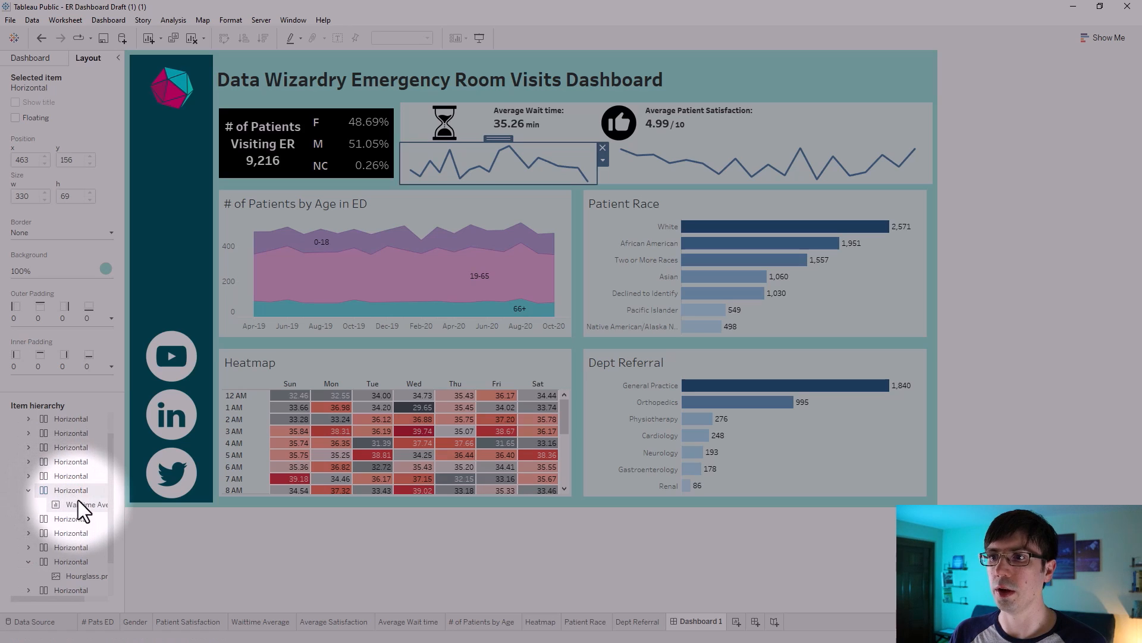
pyautogui.click(78, 499)
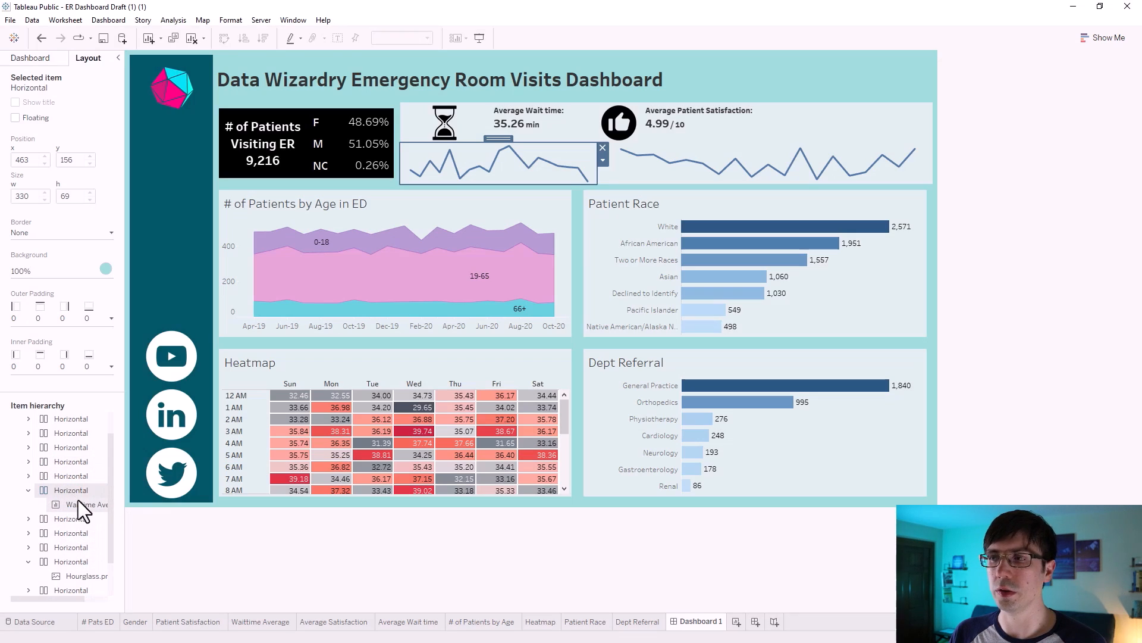
pyautogui.click(49, 492)
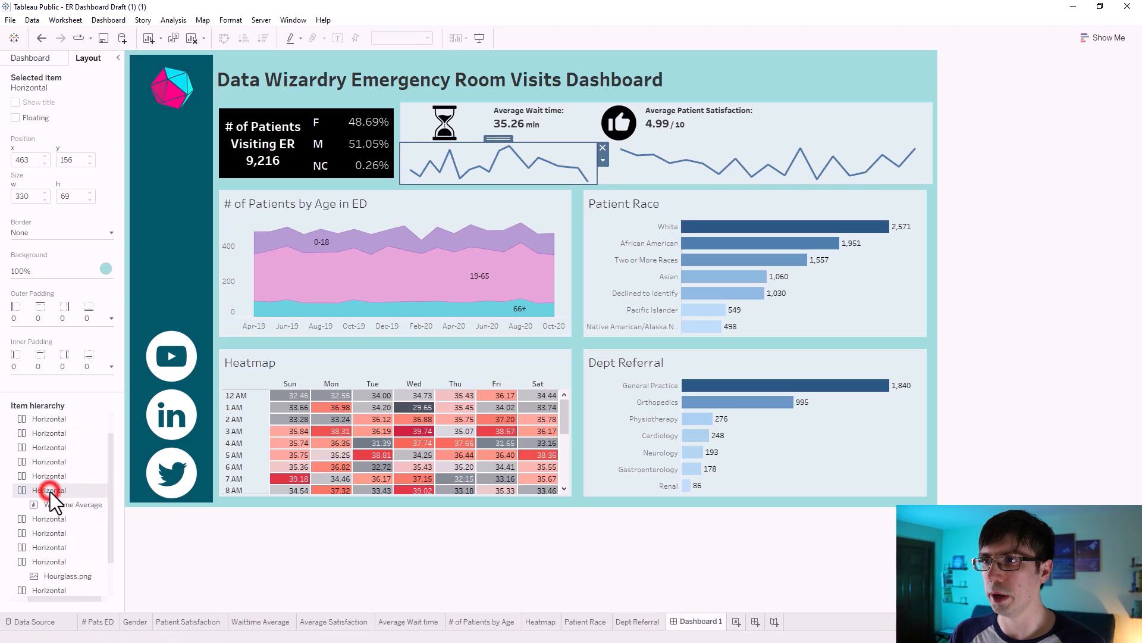
pyautogui.click(106, 269)
pyautogui.click(23, 310)
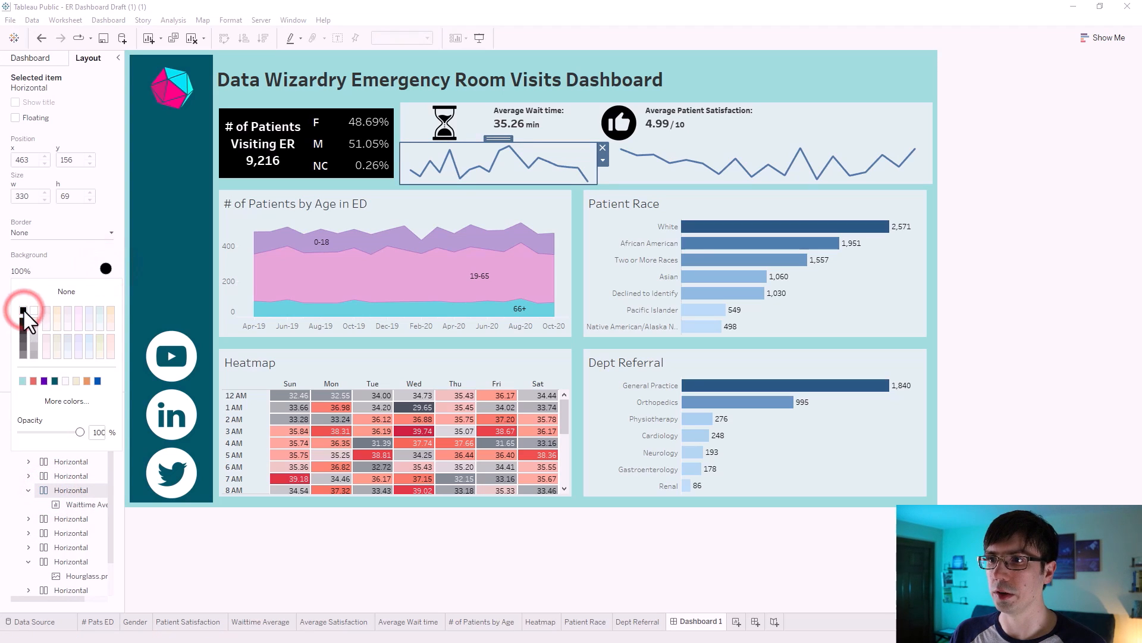
# - Set the Waittime Average chart's outer padding to 10 on all sides
pyautogui.click(92, 505)
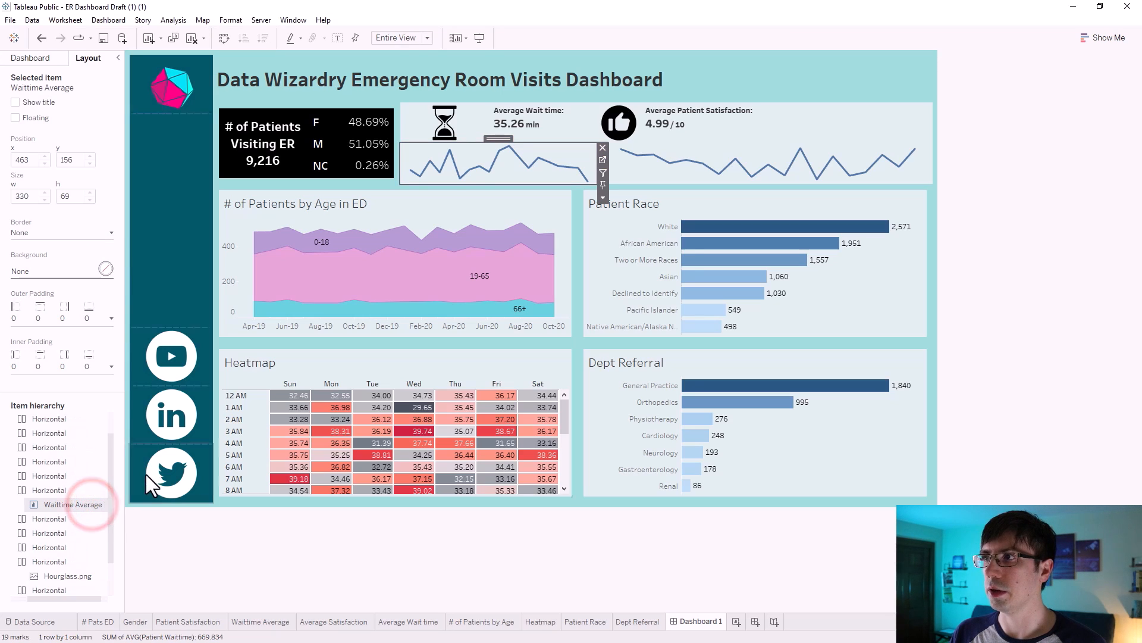
pyautogui.click(16, 305)
pyautogui.click(48, 384)
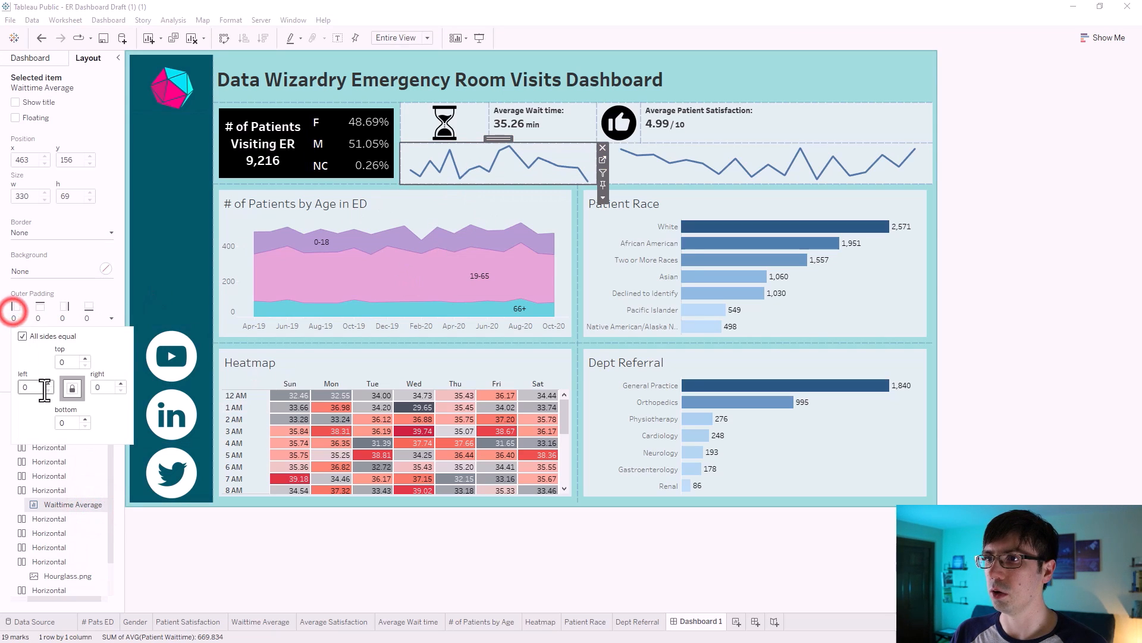
pyautogui.click(49, 383)
pyautogui.click(48, 383)
pyautogui.click(48, 383)
pyautogui.click(49, 383)
pyautogui.click(48, 383)
pyautogui.click(48, 382)
pyautogui.click(49, 383)
pyautogui.click(49, 383)
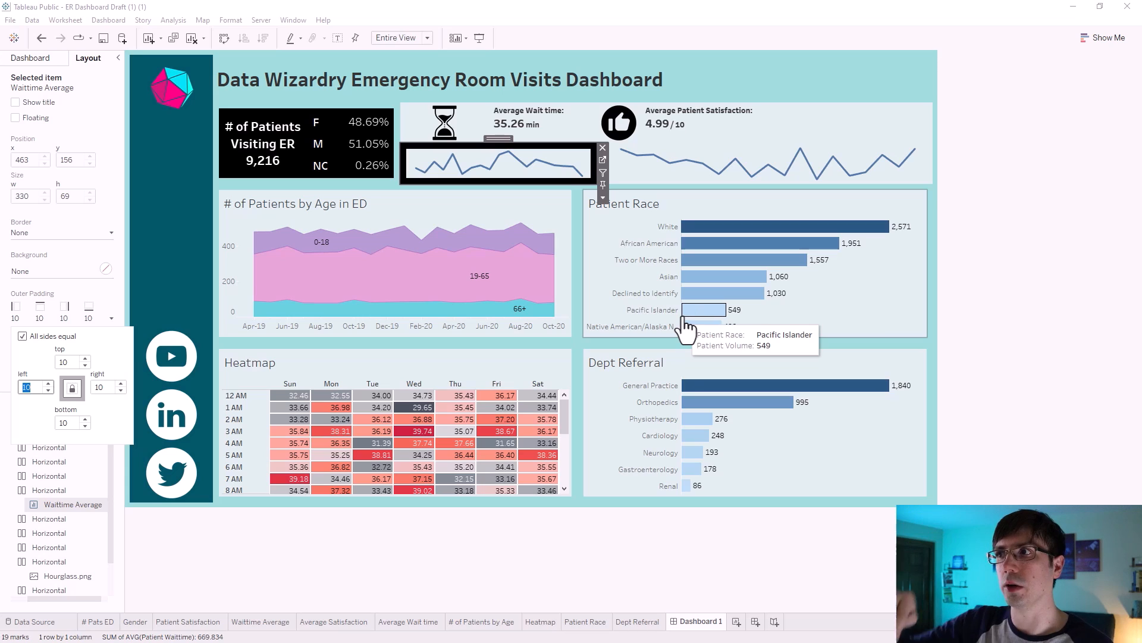
# - Increase the Waittime Average chart's outer padding to 19 on all sides
pyautogui.click(52, 385)
pyautogui.click(51, 385)
pyautogui.click(51, 385)
pyautogui.click(51, 386)
pyautogui.click(51, 386)
pyautogui.click(52, 386)
pyautogui.click(51, 385)
pyautogui.click(51, 386)
pyautogui.click(50, 385)
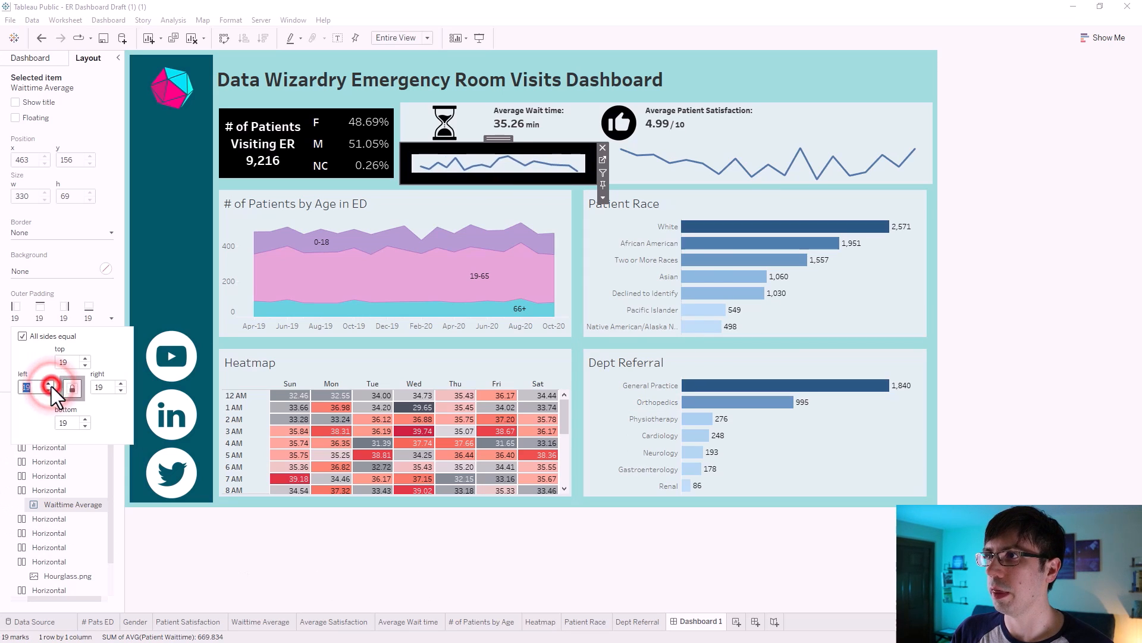
# - Reduce the Waittime Average chart's outer padding to 8 on all sides
pyautogui.click(48, 391)
pyautogui.click(49, 390)
pyautogui.click(48, 391)
pyautogui.click(49, 390)
pyautogui.click(48, 390)
pyautogui.click(48, 390)
pyautogui.click(49, 391)
pyautogui.click(48, 390)
pyautogui.click(49, 391)
pyautogui.click(49, 391)
pyautogui.click(49, 391)
pyautogui.click(49, 391)
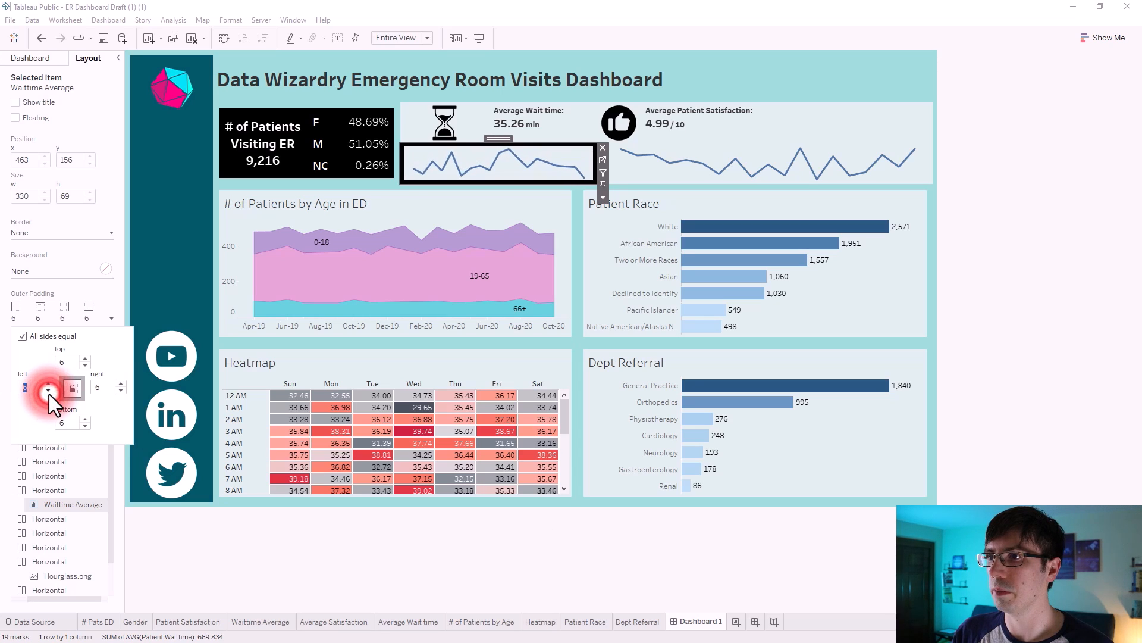
pyautogui.click(275, 564)
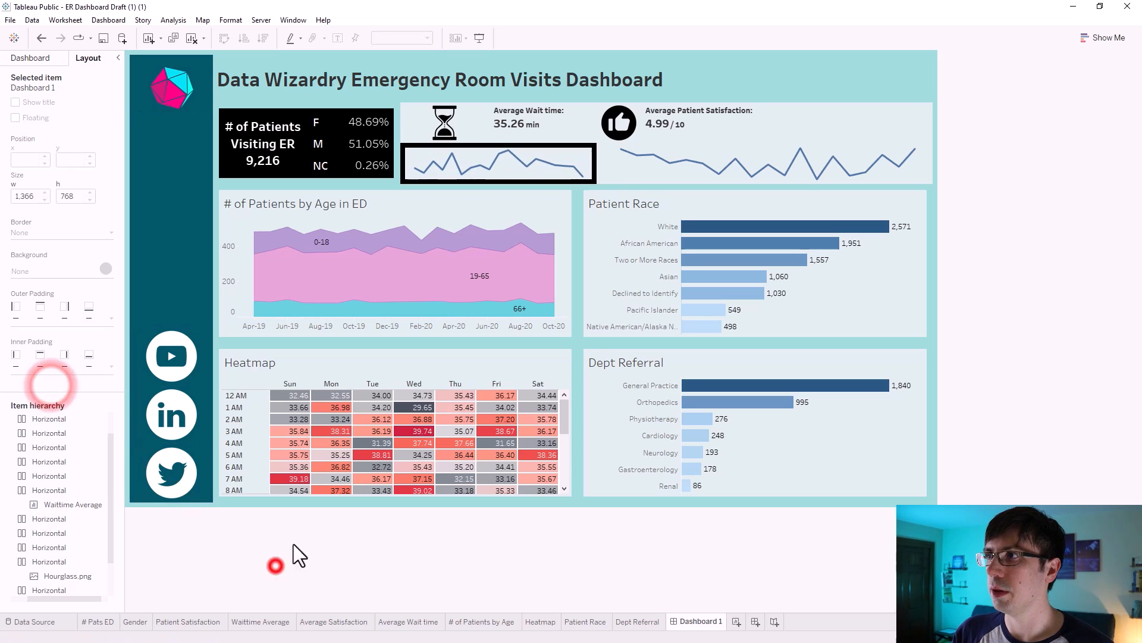
# - Give the Waittime Average chart itself a red background
pyautogui.click(505, 169)
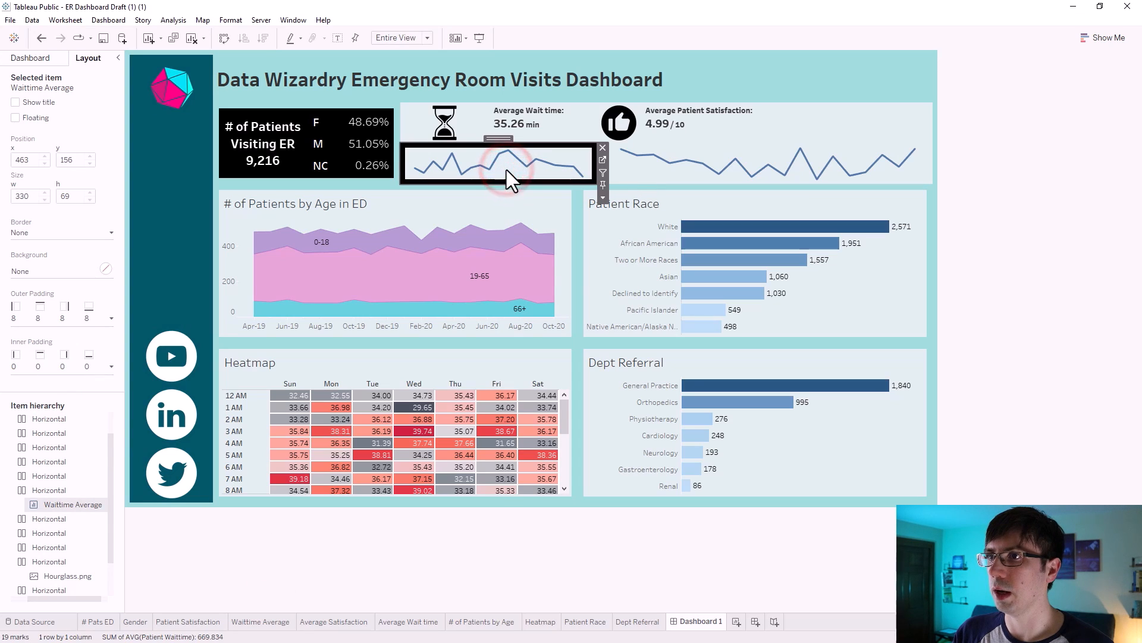
pyautogui.click(105, 269)
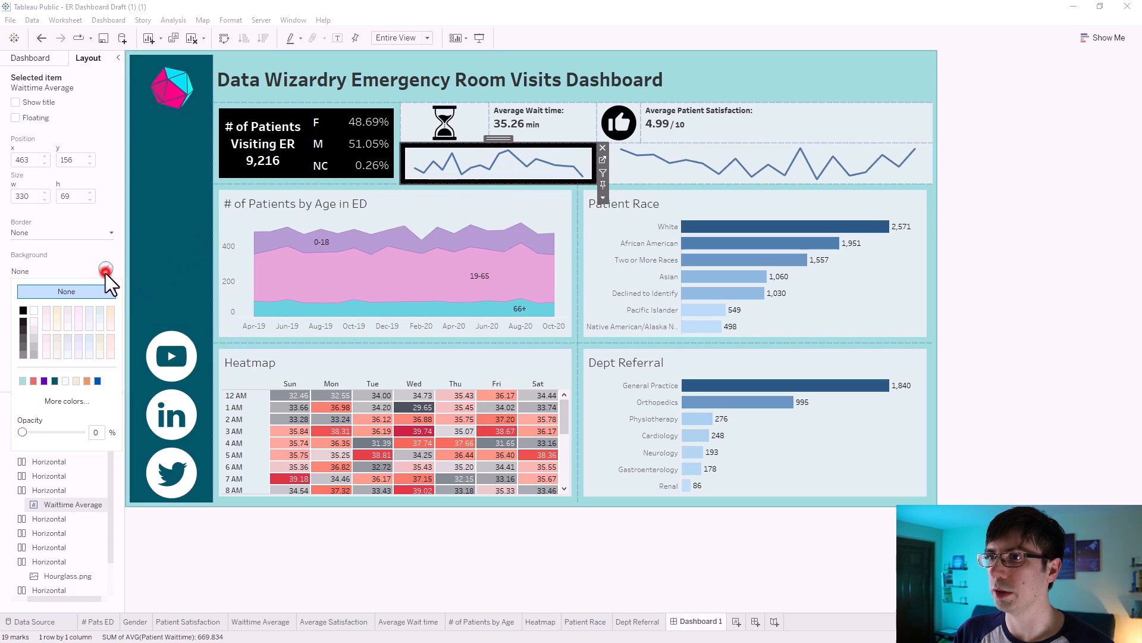
pyautogui.click(33, 381)
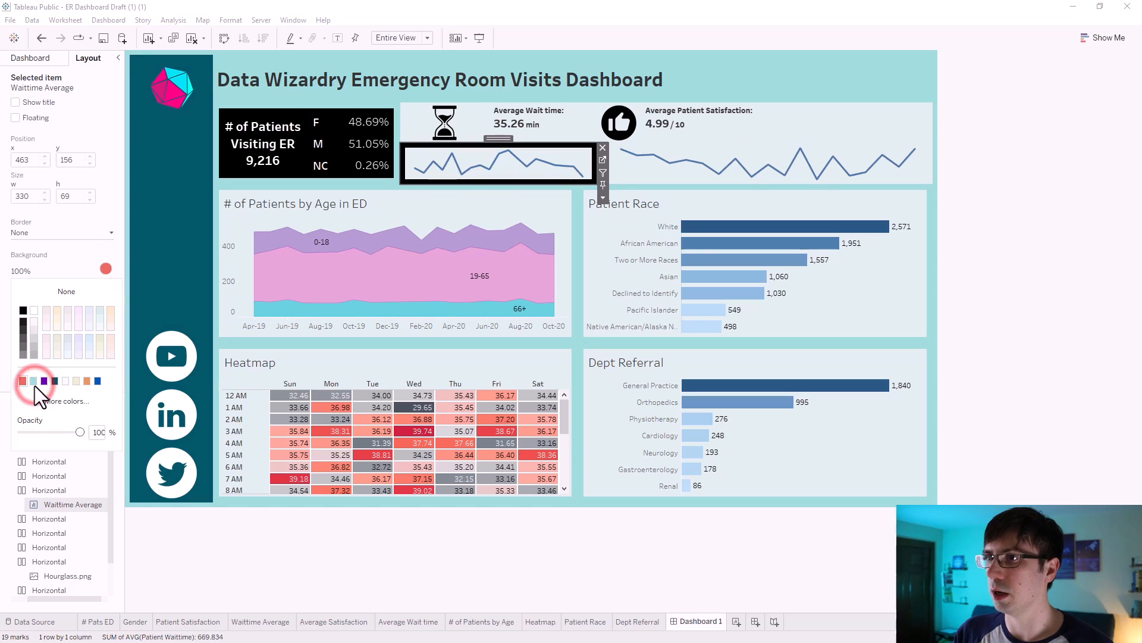
pyautogui.click(9, 374)
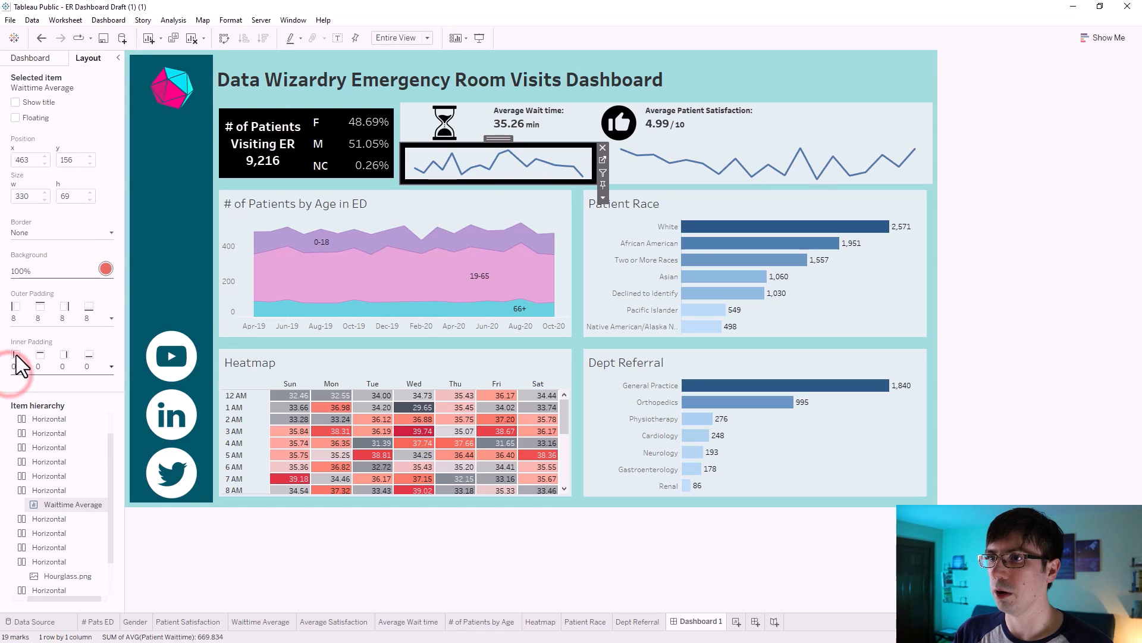
# - Set the Waittime Average chart's inner padding to 7 on all sides
pyautogui.click(16, 355)
pyautogui.click(50, 431)
pyautogui.click(50, 430)
pyautogui.click(50, 431)
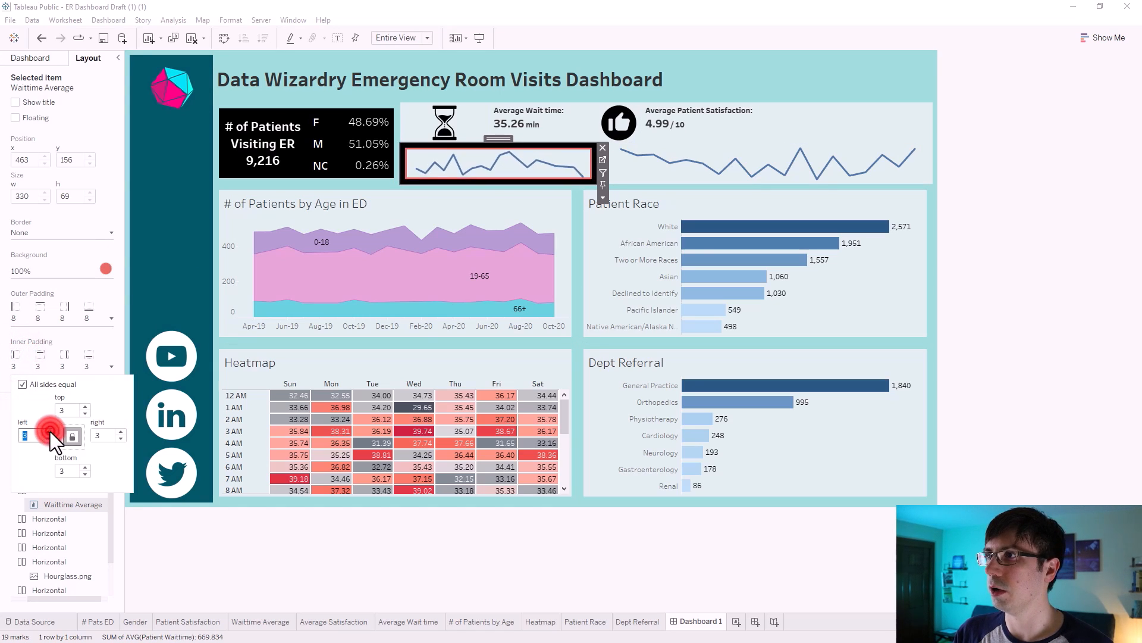
pyautogui.click(50, 431)
pyautogui.click(50, 430)
pyautogui.click(50, 431)
pyautogui.click(50, 431)
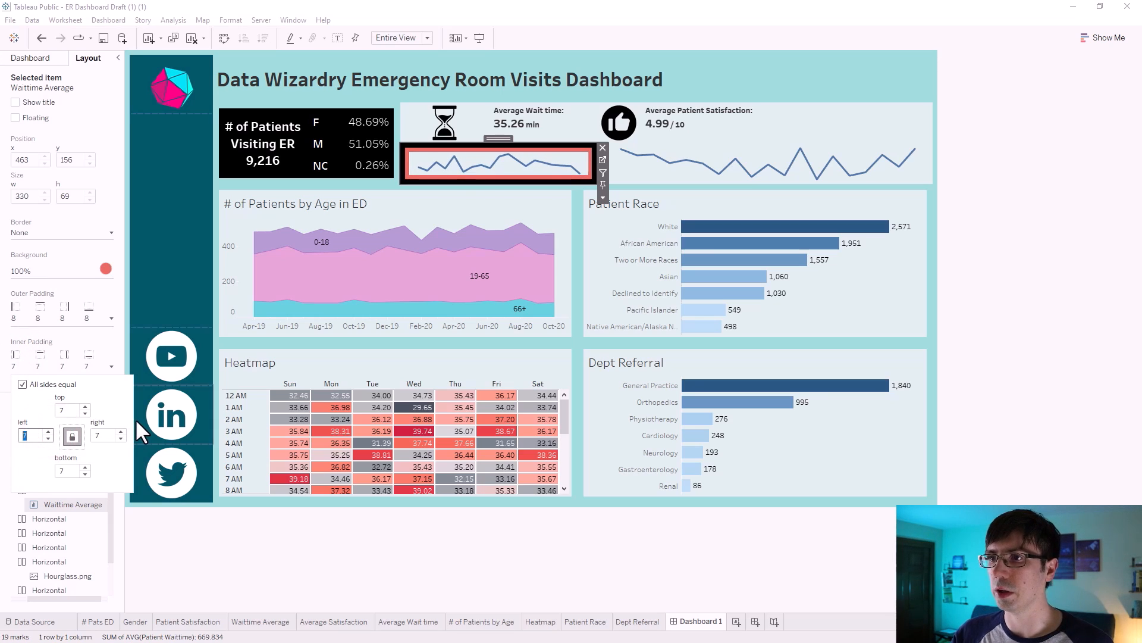
pyautogui.click(1002, 320)
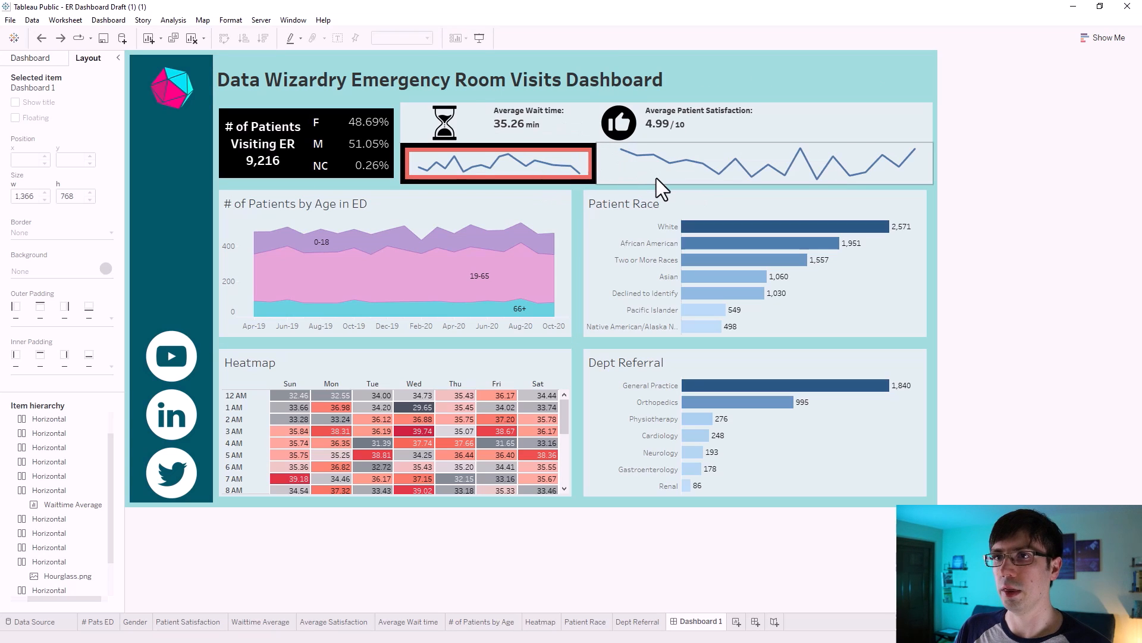
# - Reset the Waittime Average chart's outer and inner padding to 0 on all sides
pyautogui.click(589, 160)
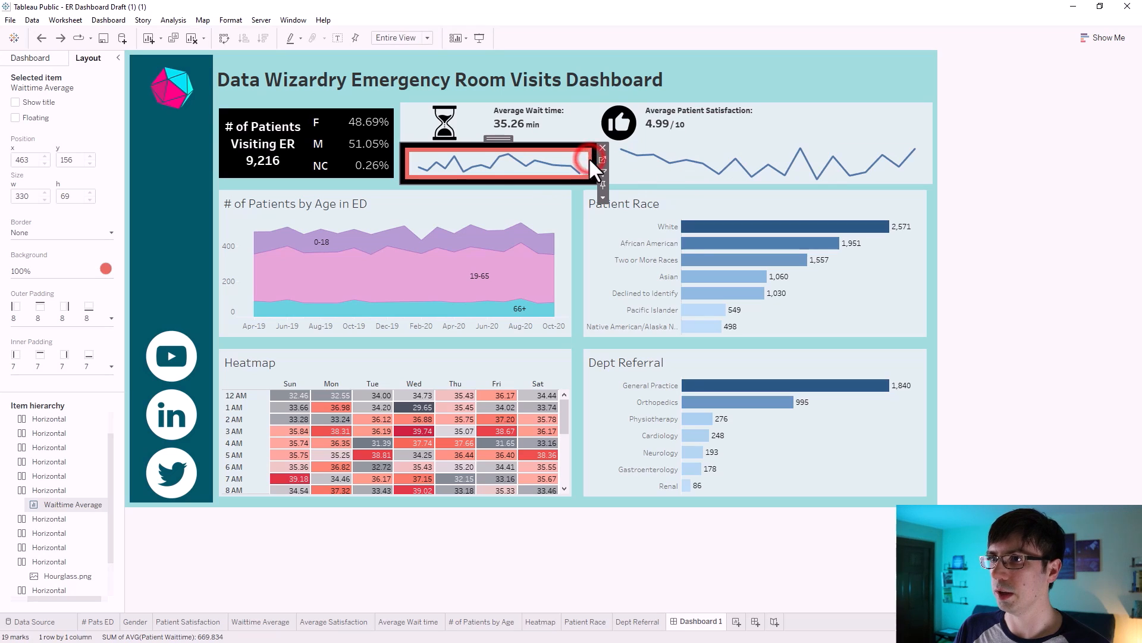
pyautogui.click(16, 303)
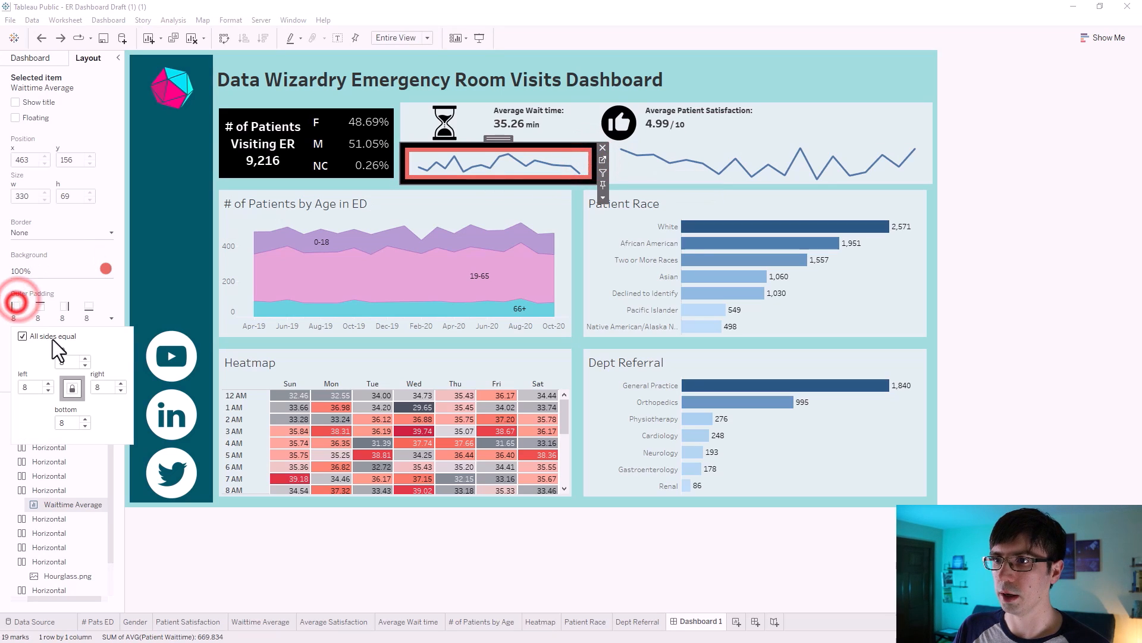
pyautogui.doubleClick(69, 362)
pyautogui.write('0')
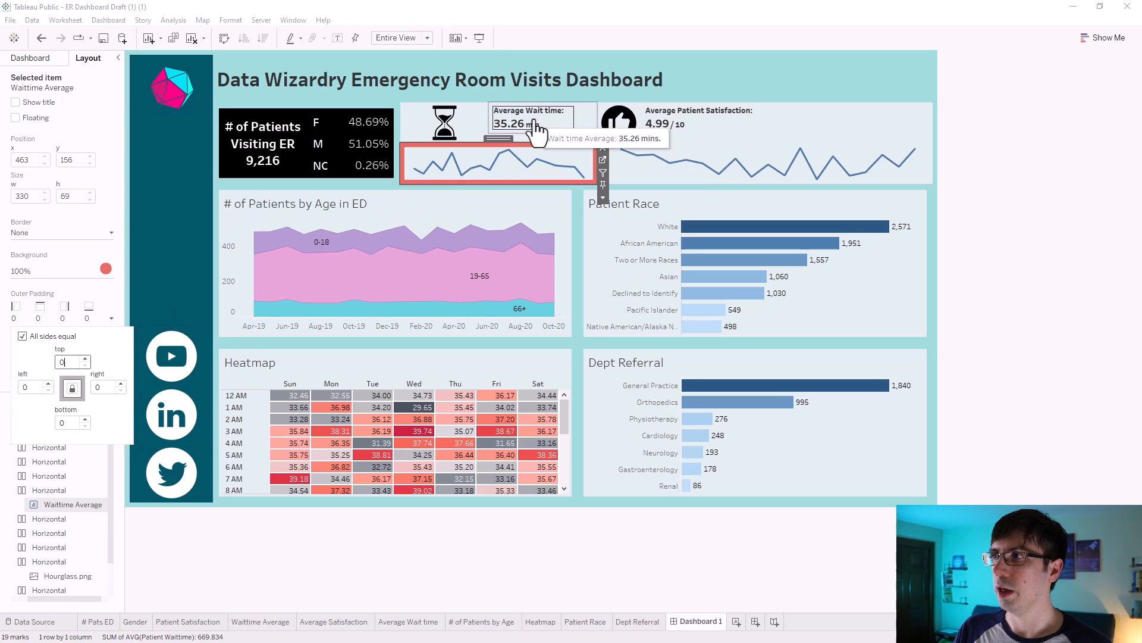
pyautogui.click(24, 320)
pyautogui.click(14, 359)
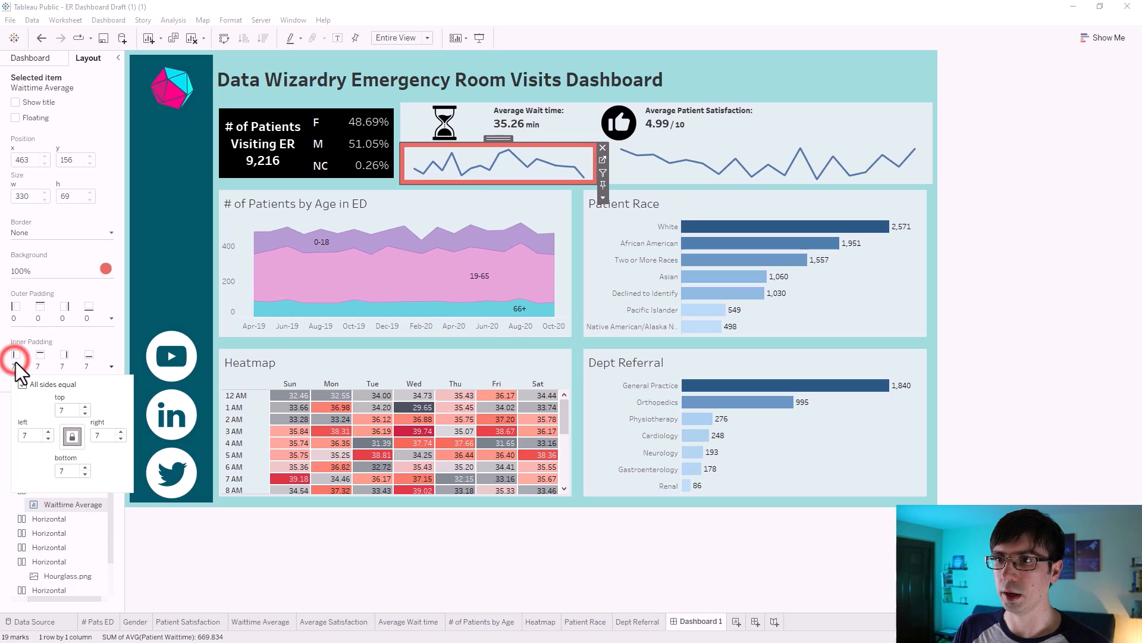
pyautogui.doubleClick(29, 435)
pyautogui.write('0')
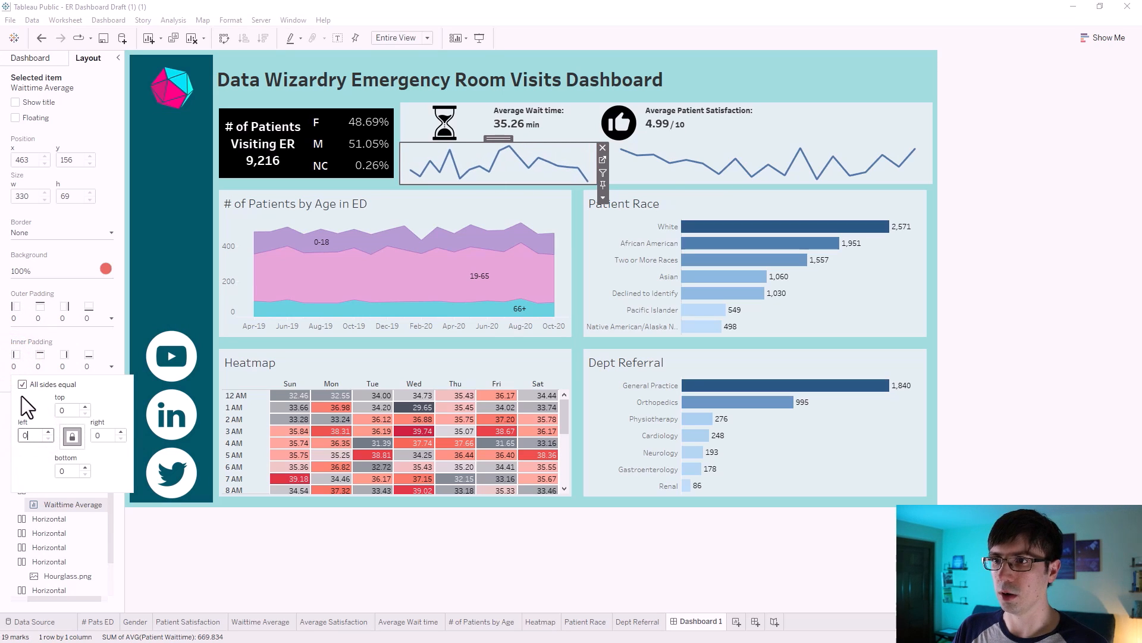
# - Unlink the Waittime Average chart's inner padding sides and set only the right inner padding to 12
pyautogui.click(23, 384)
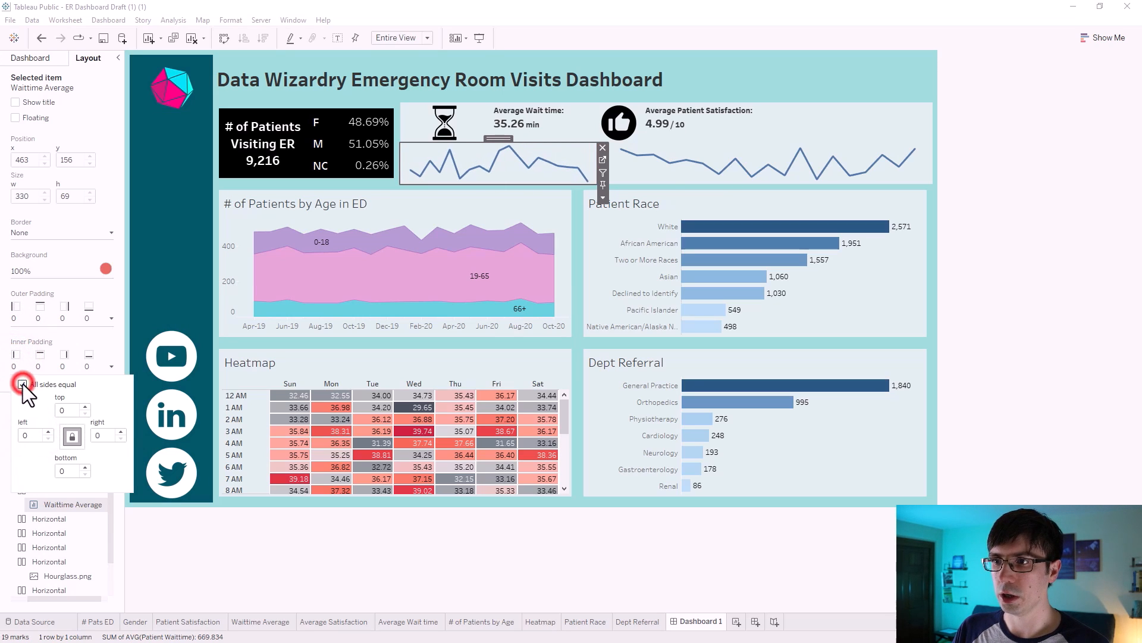
pyautogui.click(119, 432)
pyautogui.click(120, 432)
pyautogui.click(120, 432)
pyautogui.click(119, 432)
pyautogui.click(120, 432)
pyautogui.click(119, 432)
pyautogui.click(119, 432)
pyautogui.click(120, 432)
pyautogui.click(119, 432)
pyautogui.click(120, 432)
pyautogui.click(119, 432)
pyautogui.click(119, 432)
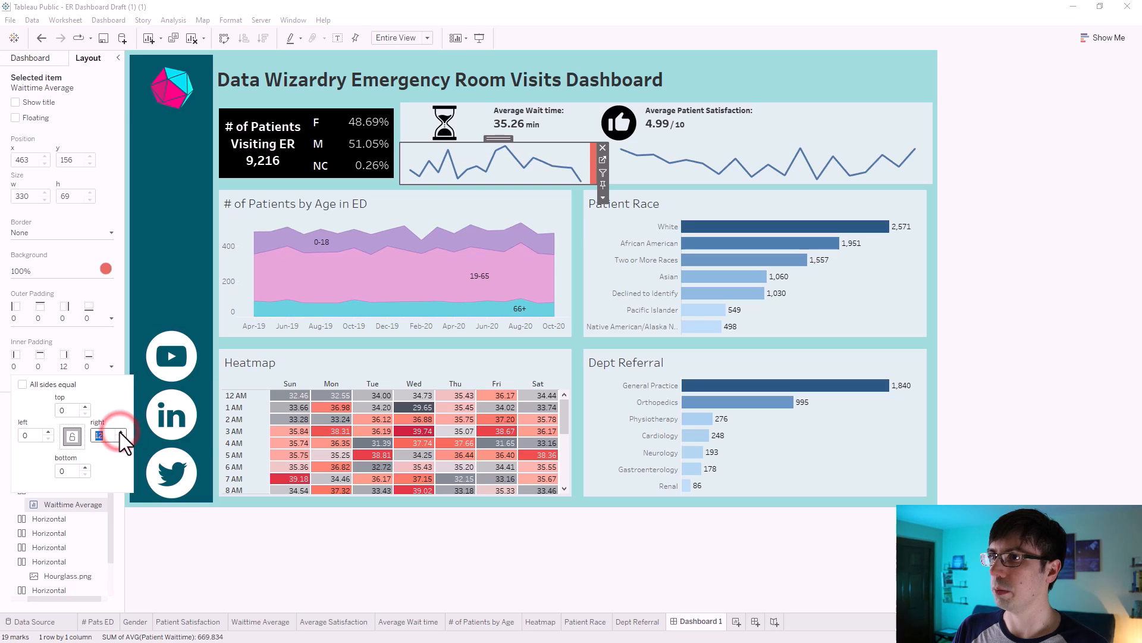
# - Change the Waittime Average chart's background to the dashboard's light teal
pyautogui.click(106, 270)
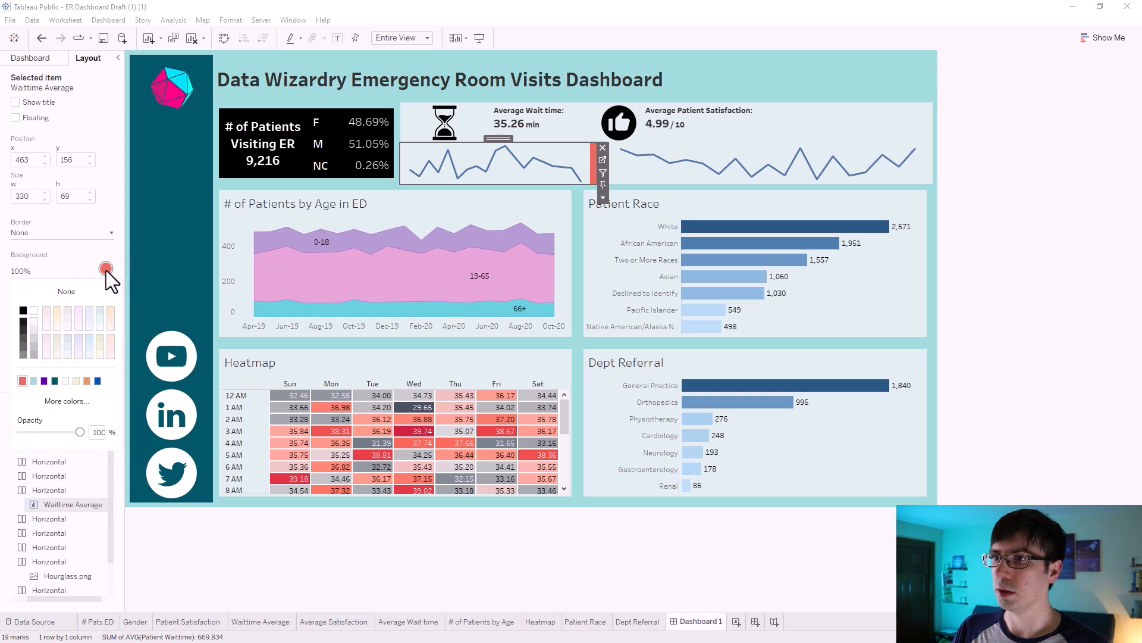
pyautogui.click(35, 381)
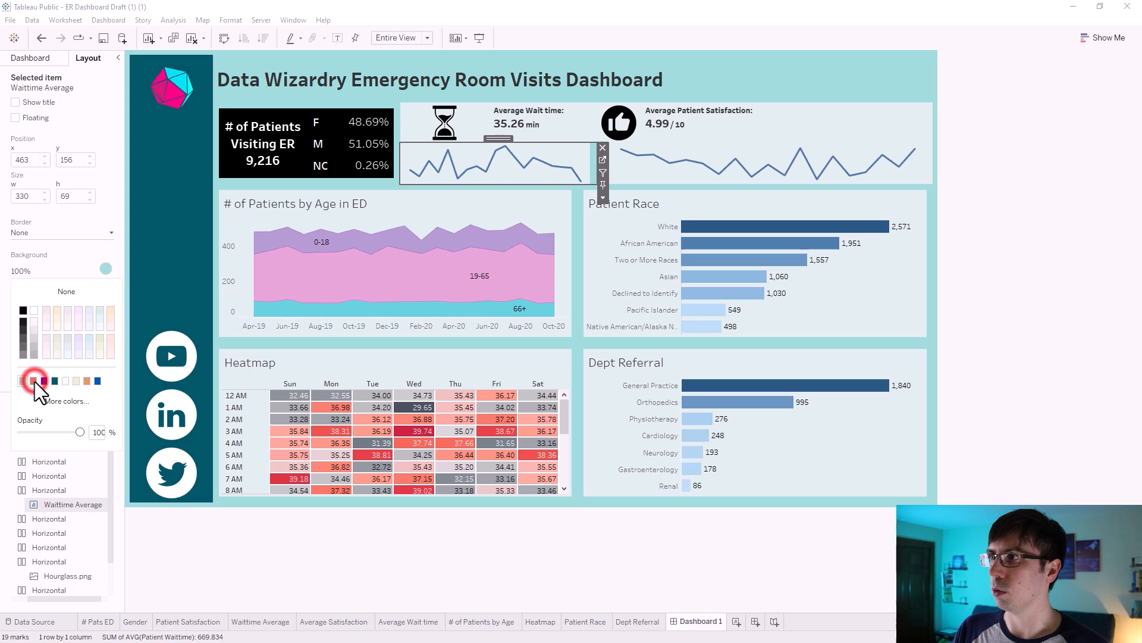
pyautogui.click(1088, 159)
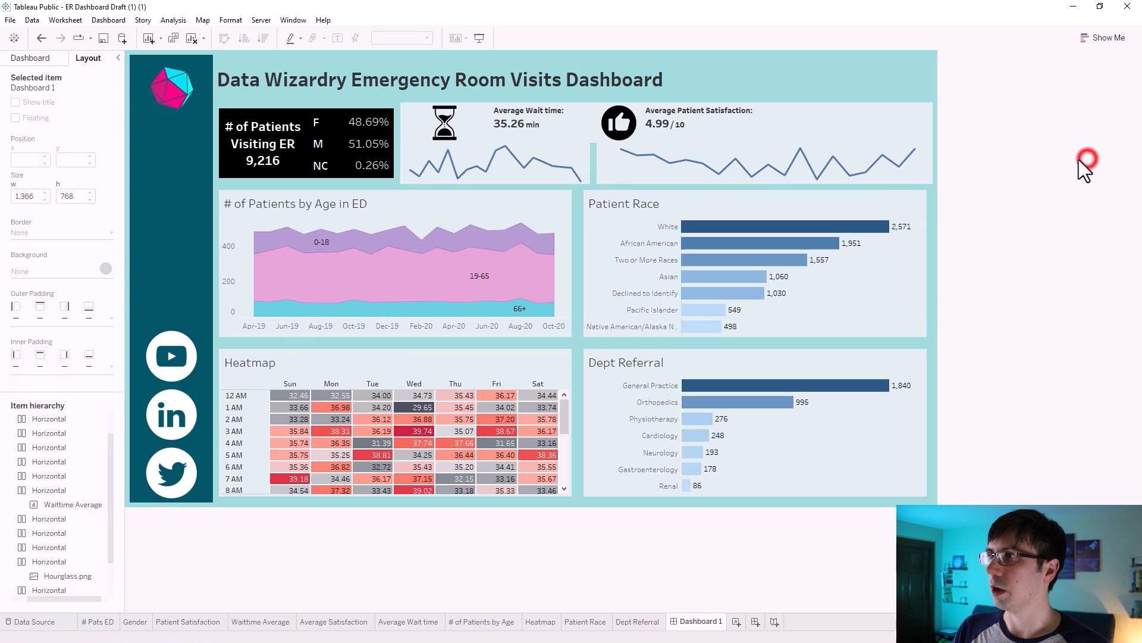
# - Change the background of the horizontal container around the Average Wait time figure to the dashboard's light teal
pyautogui.click(594, 138)
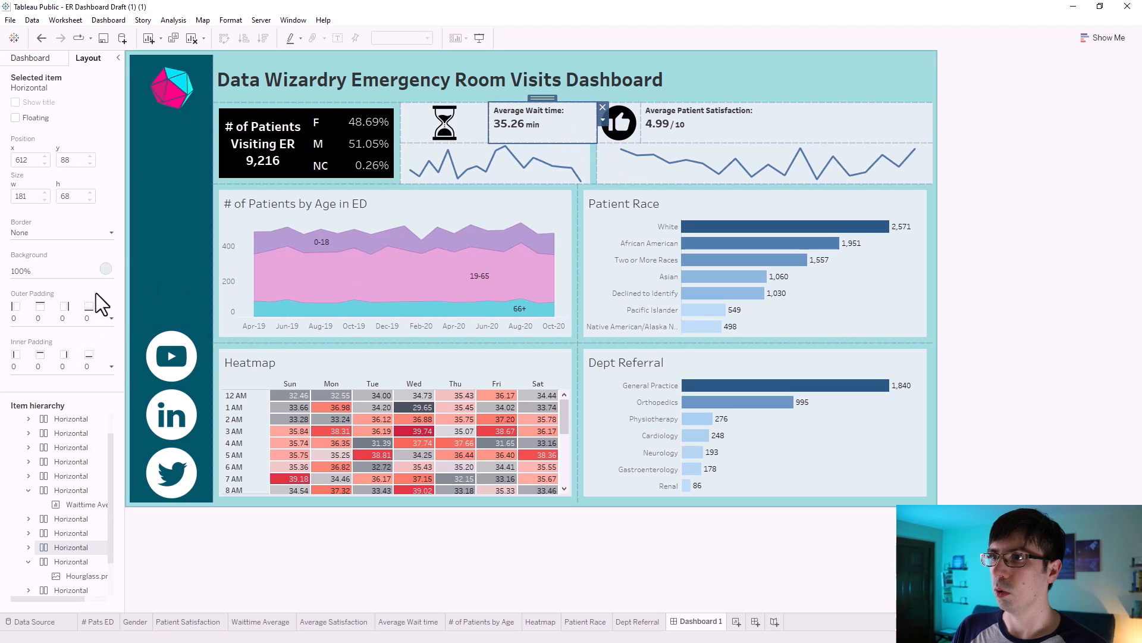
pyautogui.click(107, 271)
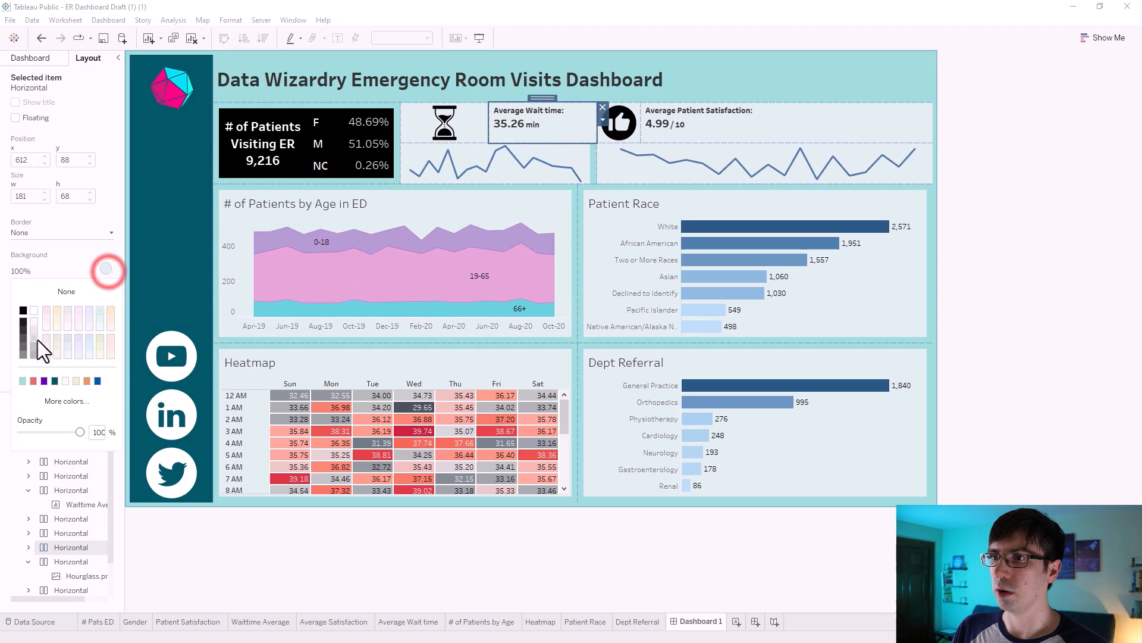
pyautogui.click(24, 382)
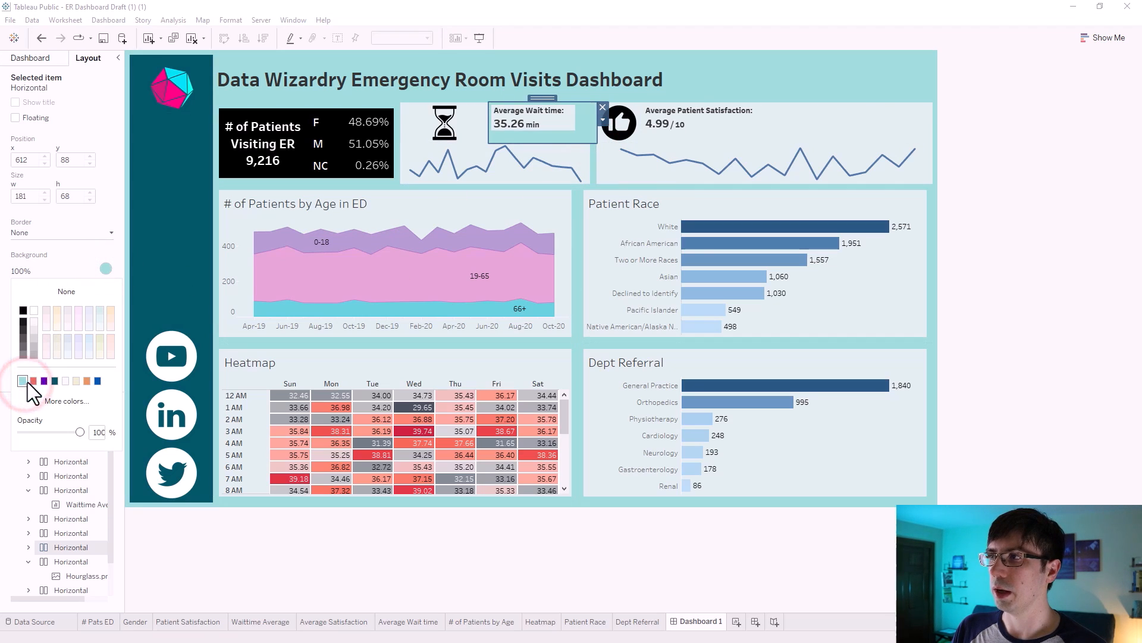
# - Fit the Average Wait time sheet to Entire View within its container
pyautogui.click(604, 120)
pyautogui.click(603, 120)
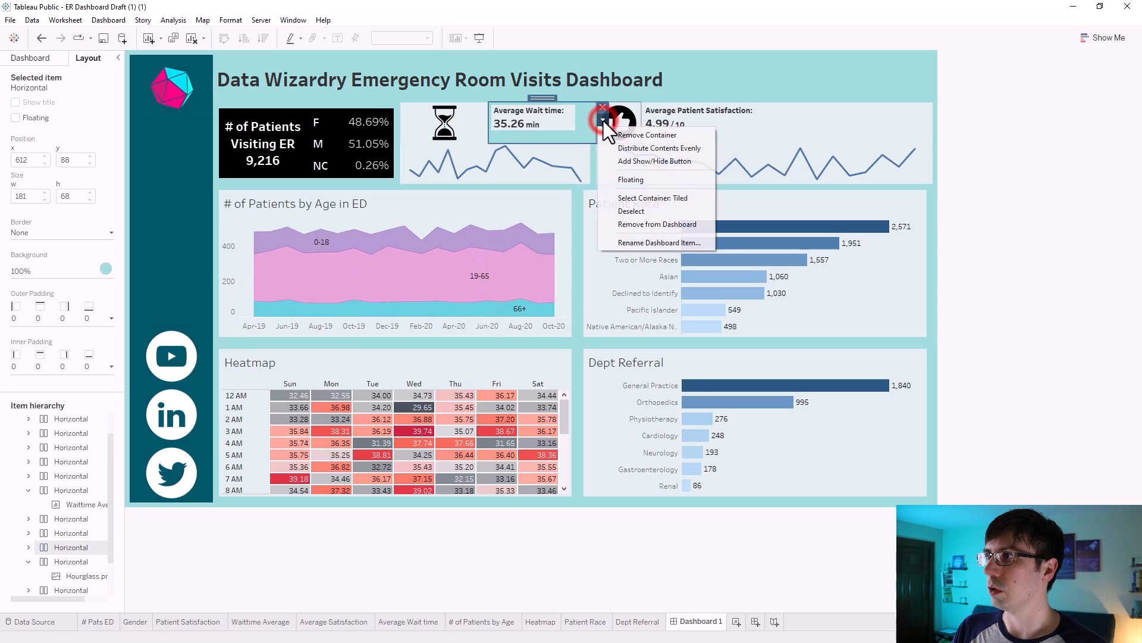
pyautogui.click(564, 124)
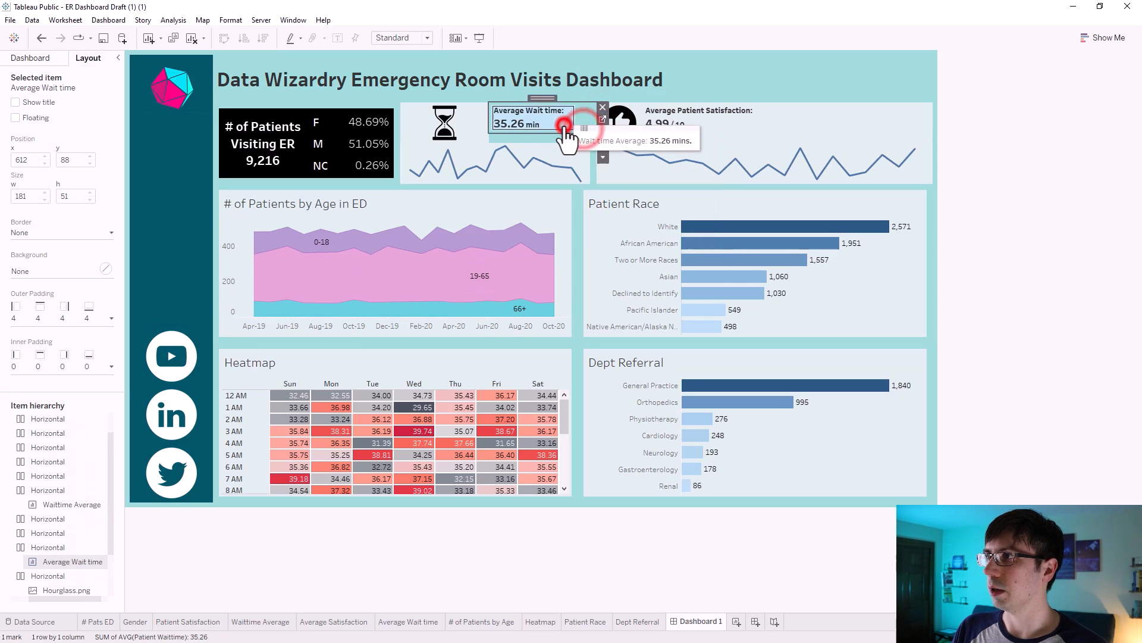
pyautogui.click(604, 158)
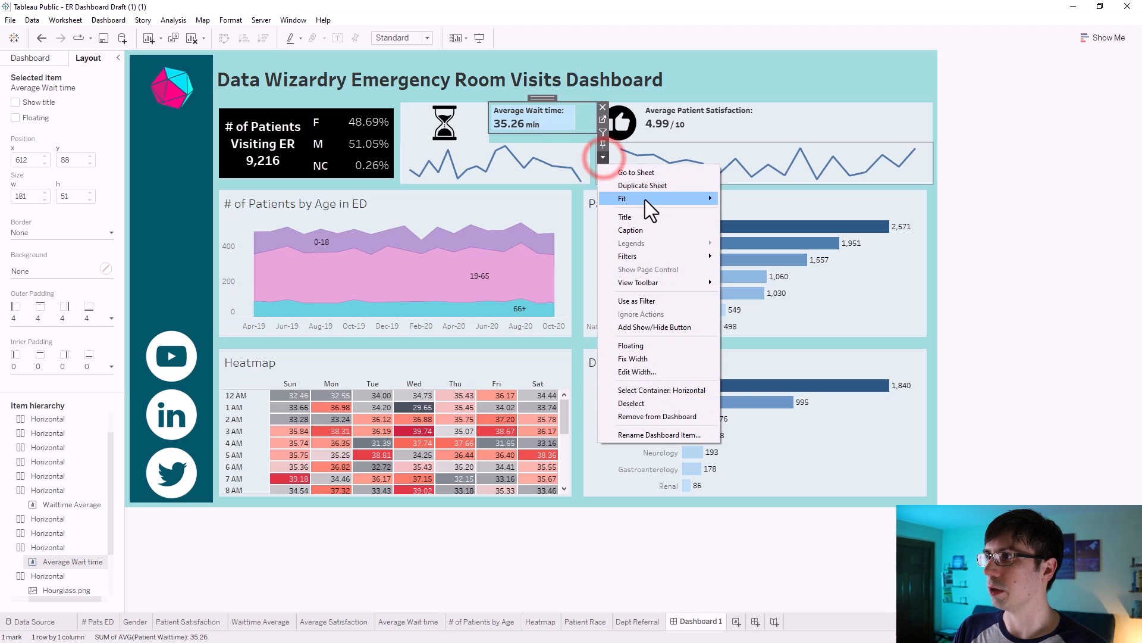
pyautogui.moveTo(645, 198)
pyautogui.click(762, 232)
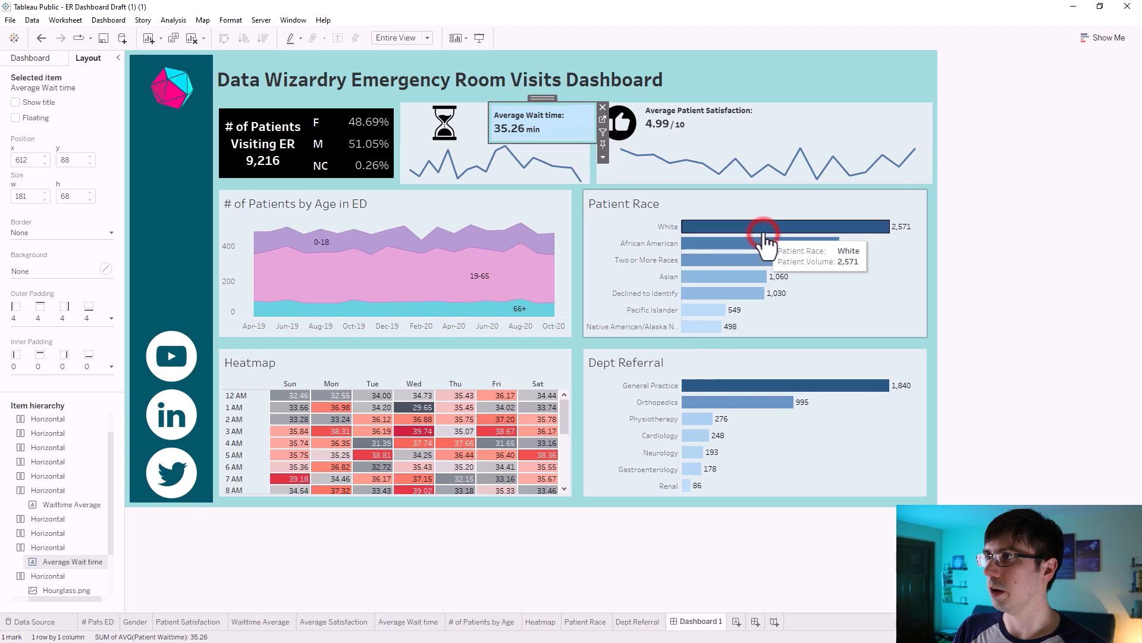
pyautogui.click(971, 142)
# - Set the Average Wait time sheet's outer padding to 0 on all sides
pyautogui.click(587, 123)
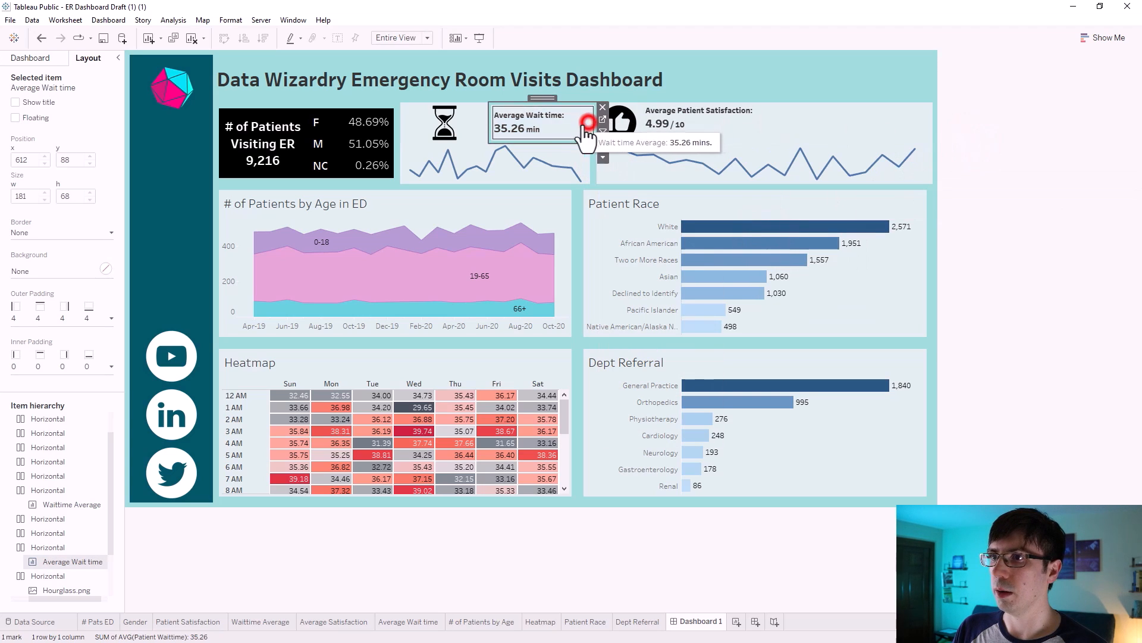
pyautogui.click(17, 320)
pyautogui.click(22, 336)
pyautogui.click(24, 339)
pyautogui.moveTo(33, 389); pyautogui.dragTo(10, 384)
pyautogui.write('0')
pyautogui.press('Return')
pyautogui.click(11, 310)
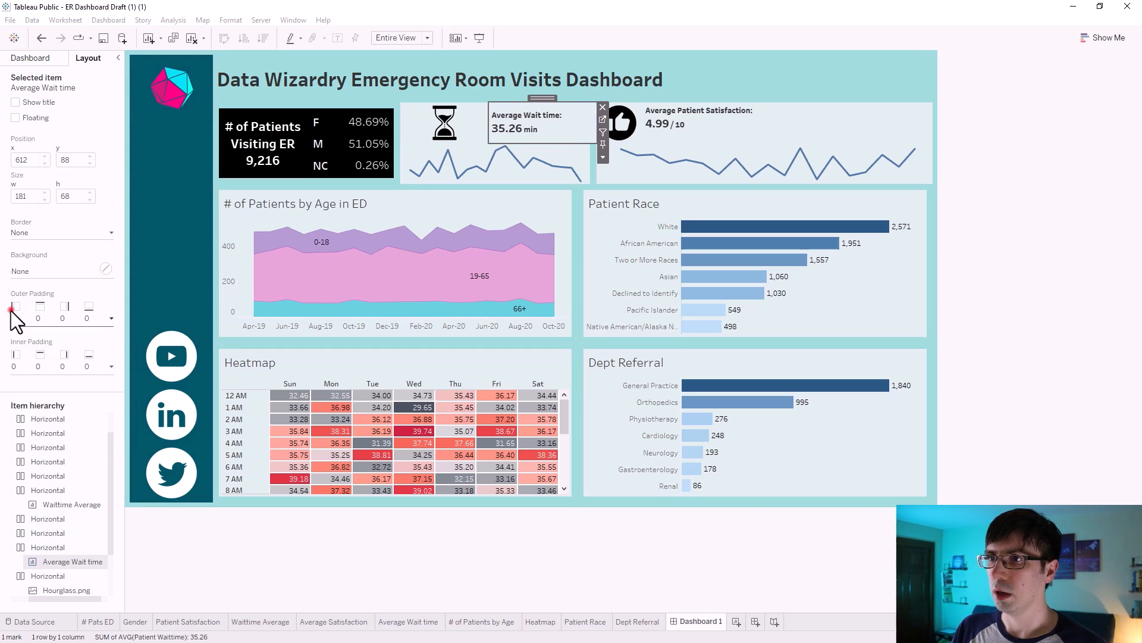
# - Unlink the Average Wait time sheet's inner padding sides and set only the right inner padding to 10
pyautogui.click(15, 354)
pyautogui.click(22, 385)
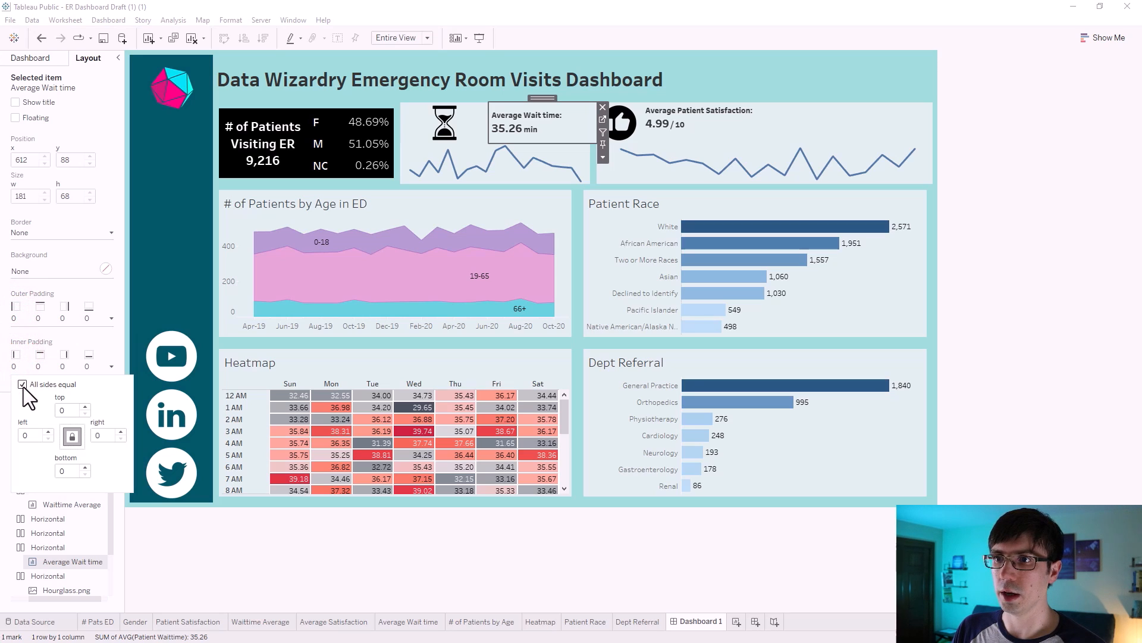
pyautogui.click(23, 386)
pyautogui.click(120, 430)
pyautogui.click(119, 431)
pyautogui.click(120, 431)
pyautogui.click(120, 431)
pyautogui.click(120, 430)
pyautogui.click(120, 431)
pyautogui.click(121, 431)
pyautogui.click(120, 431)
pyautogui.click(120, 430)
pyautogui.click(121, 430)
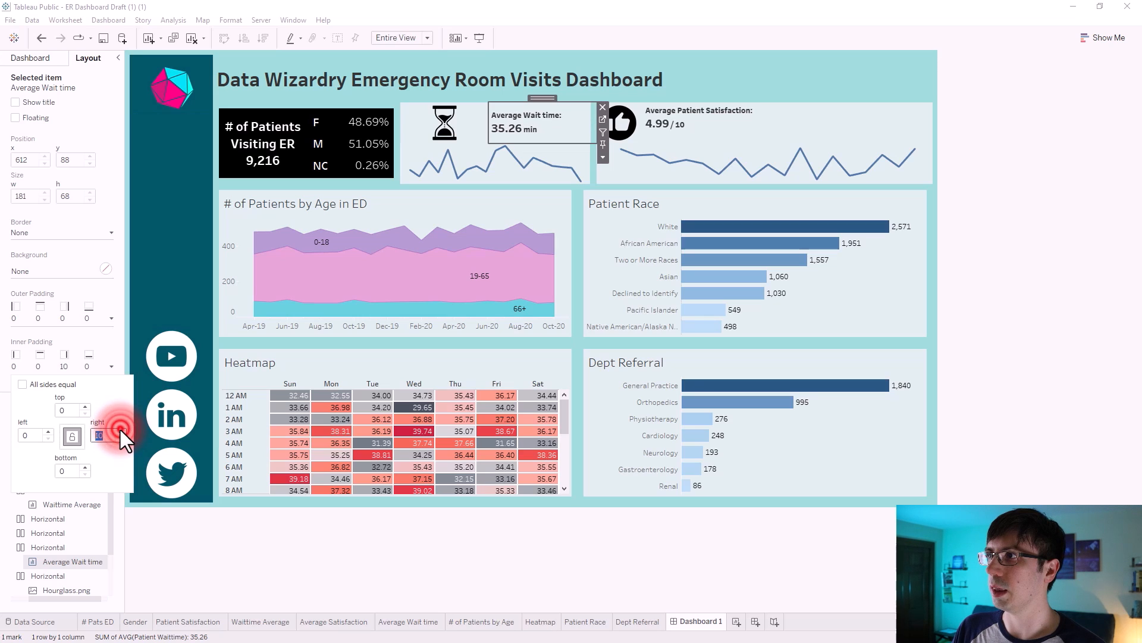
pyautogui.click(1118, 238)
pyautogui.click(1116, 234)
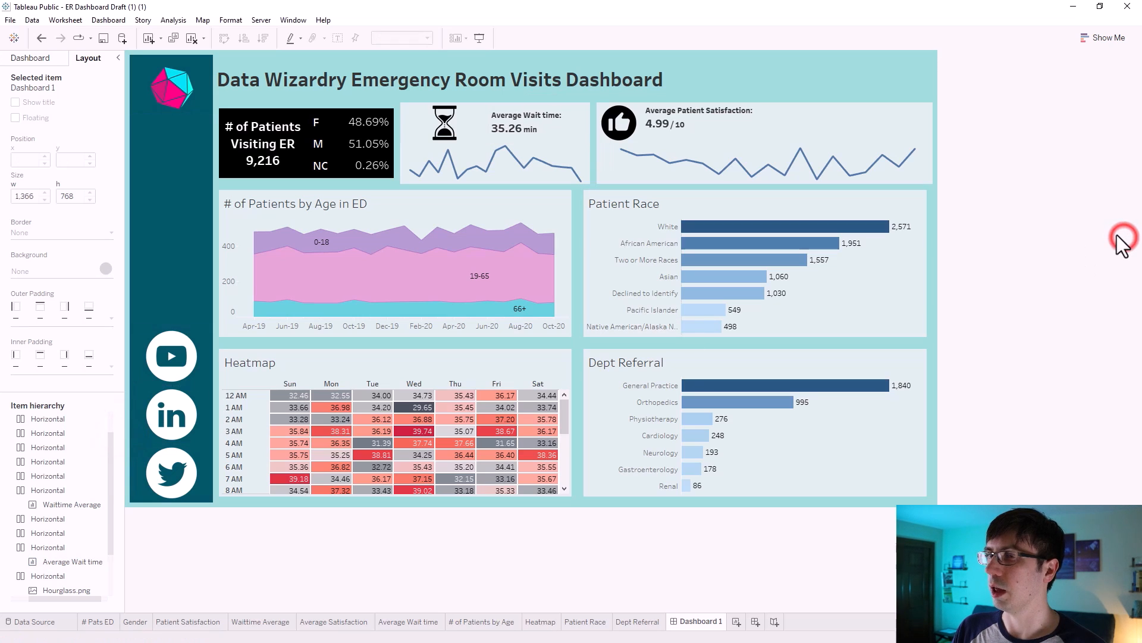